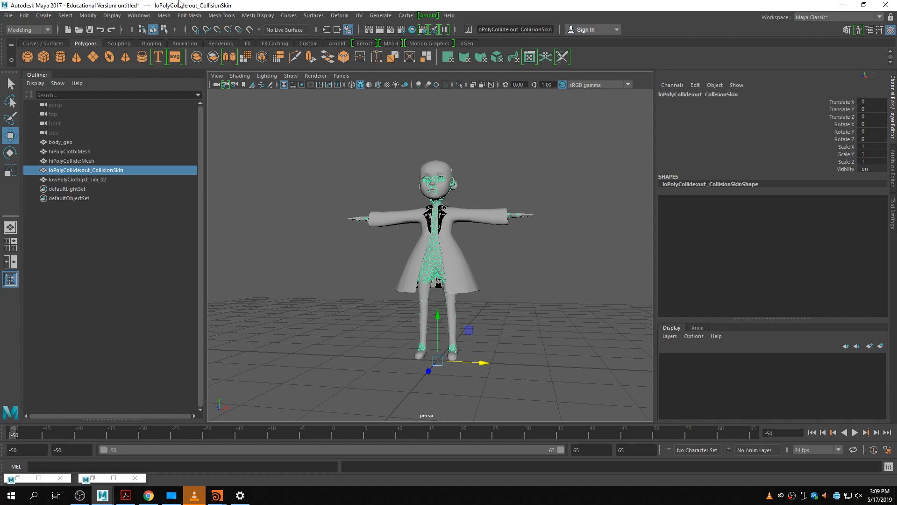
- Switch the menu set to FX, look through the nCloth and nConstraint commands, and clear the selection
left_click(31, 30)
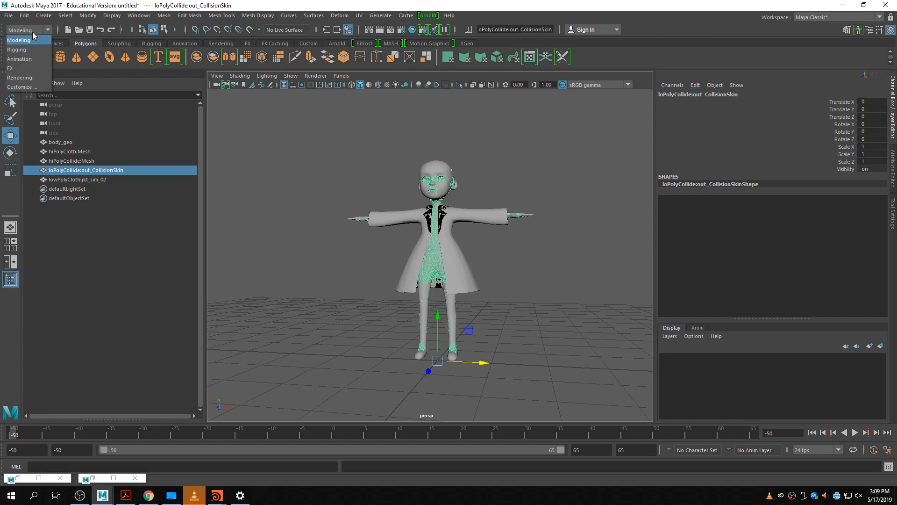
left_click(35, 69)
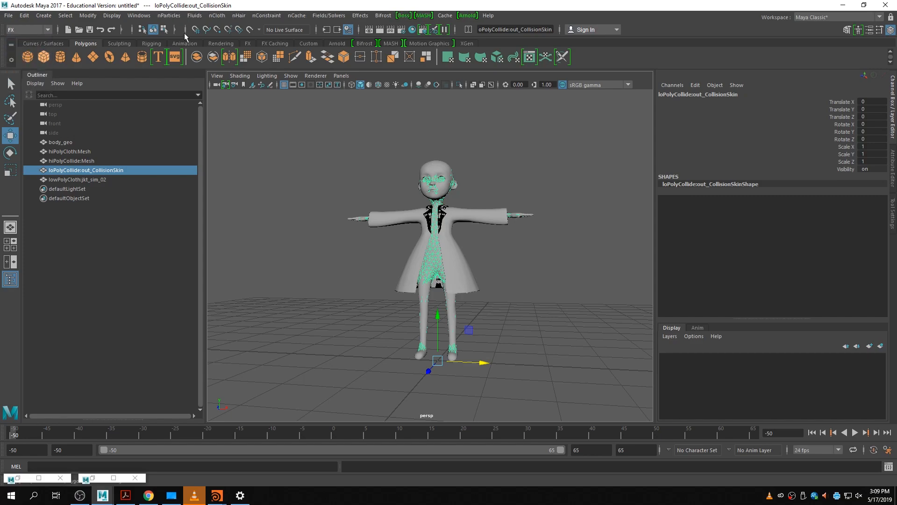
left_click(217, 16)
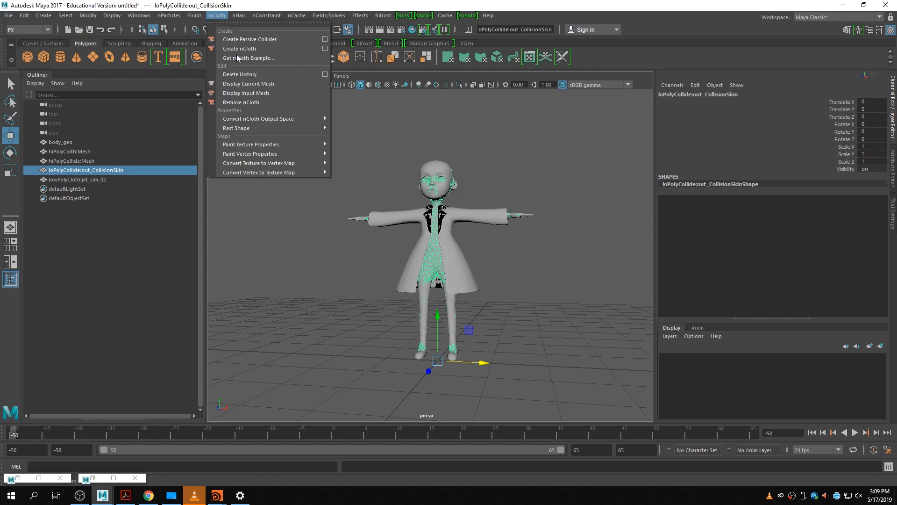
mouse_move(267, 16)
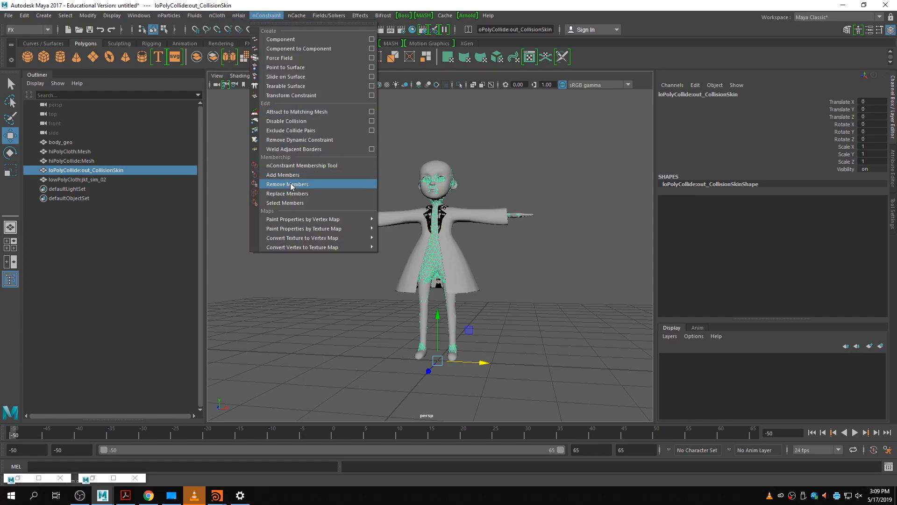
left_click(322, 295)
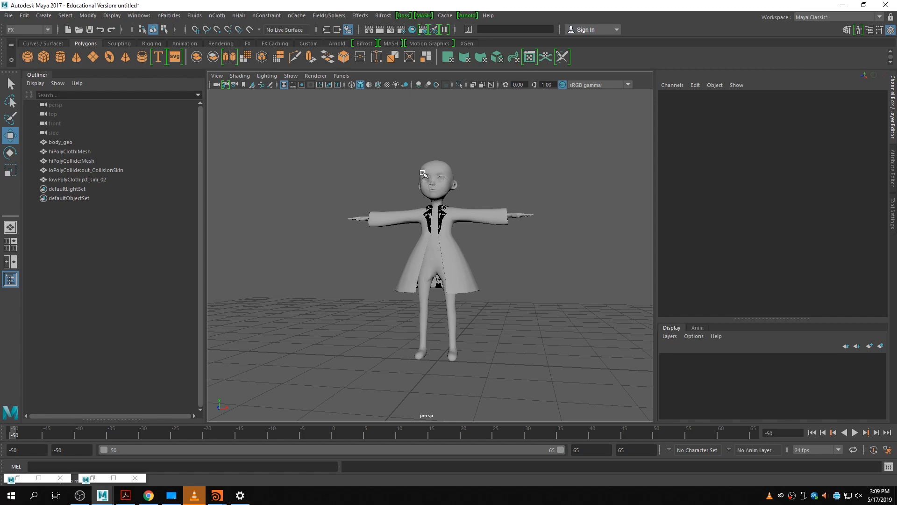
- Isolate the body mesh in the viewport and clear the selection
left_click(444, 189)
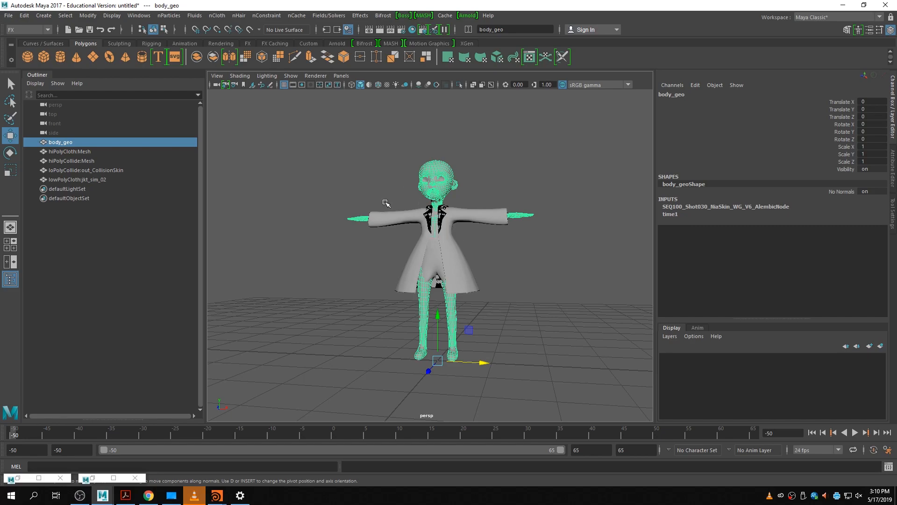
key("ctrl+1")
left_click_drag(472, 291, 484, 293, "alt")
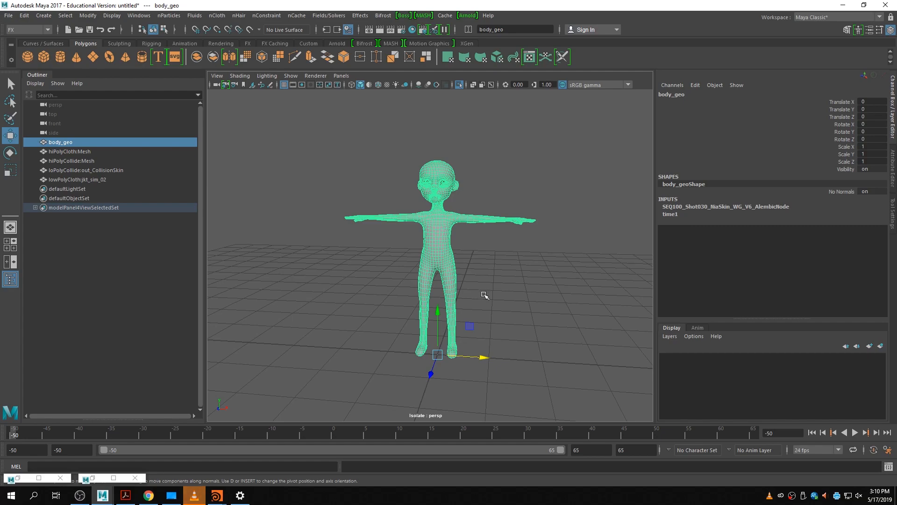
left_click(487, 256)
left_click(453, 258)
left_click(537, 271)
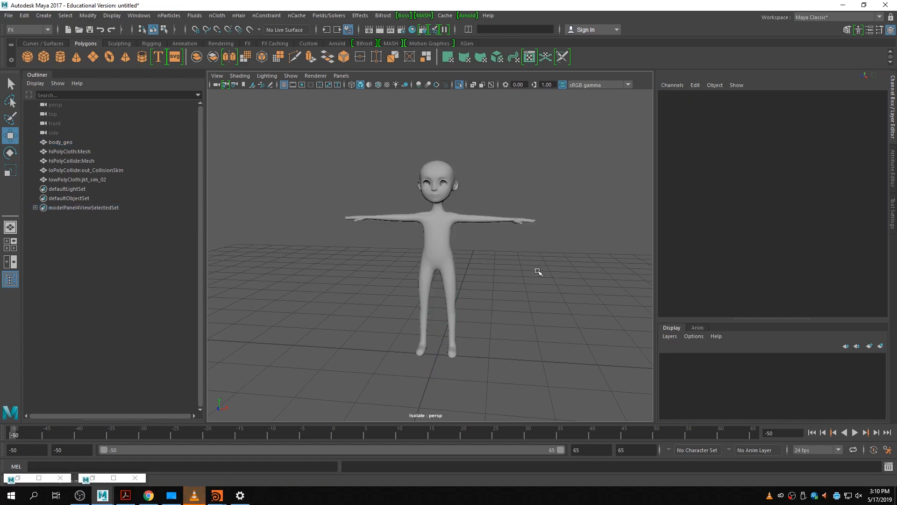
- Examine the isolated body mesh up close from head to feet
left_click(448, 253)
right_click_drag(350, 234, 477, 334, "alt")
left_click_drag(477, 333, 530, 314, "alt")
left_click(531, 314)
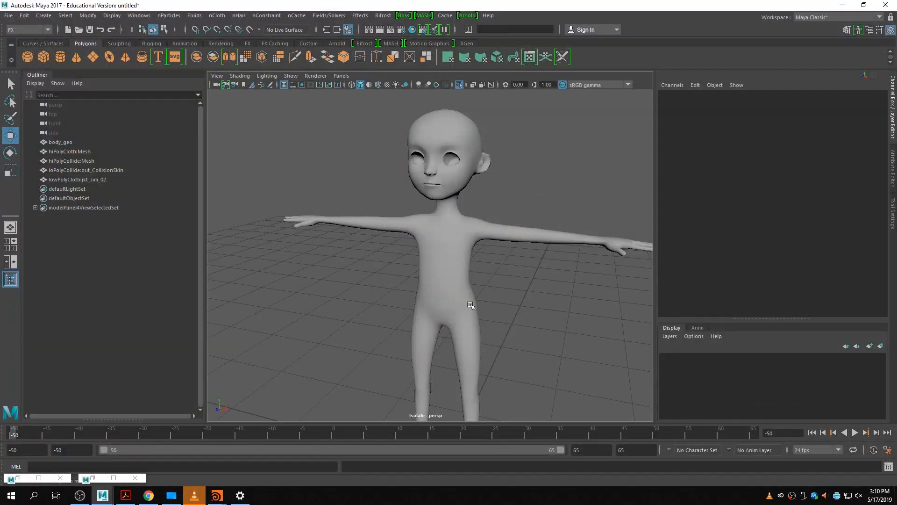
middle_click_drag(441, 298, 447, 265, "alt")
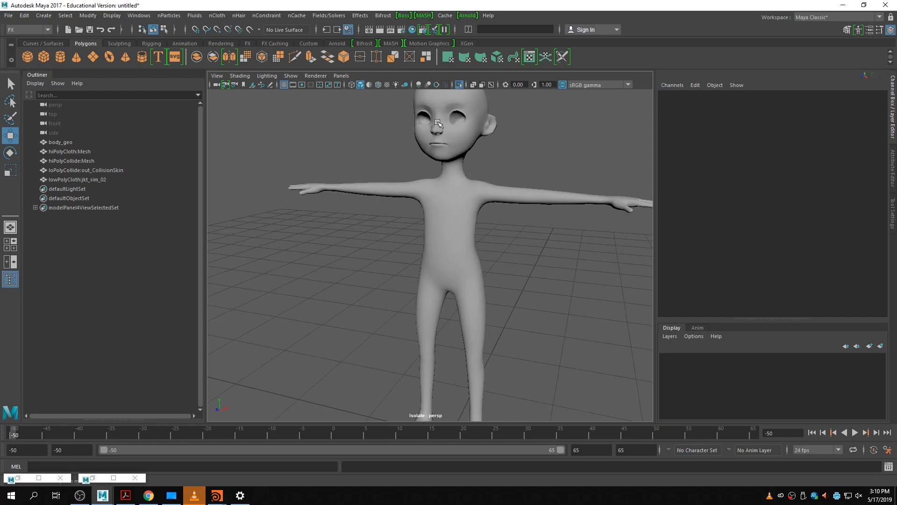
middle_click_drag(468, 182, 486, 106, "alt")
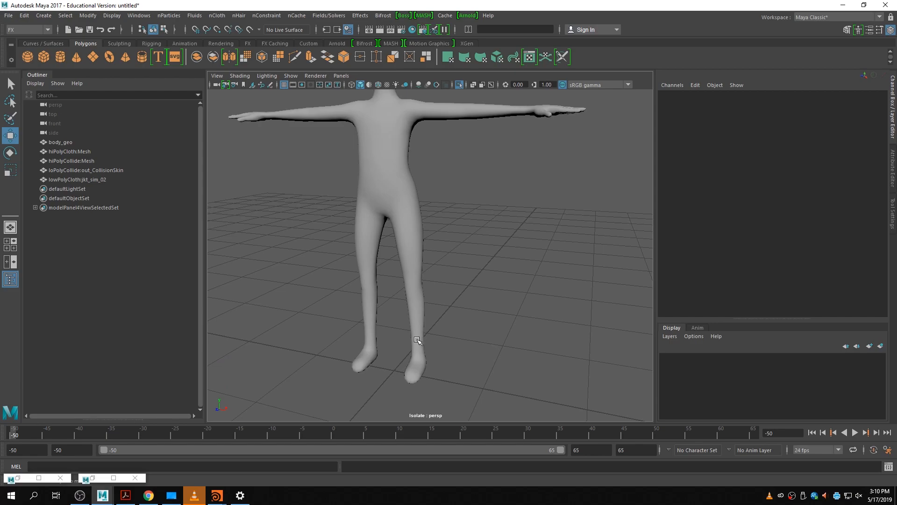
scroll(411, 356, "down", 3)
left_click_drag(403, 316, 389, 298, "alt")
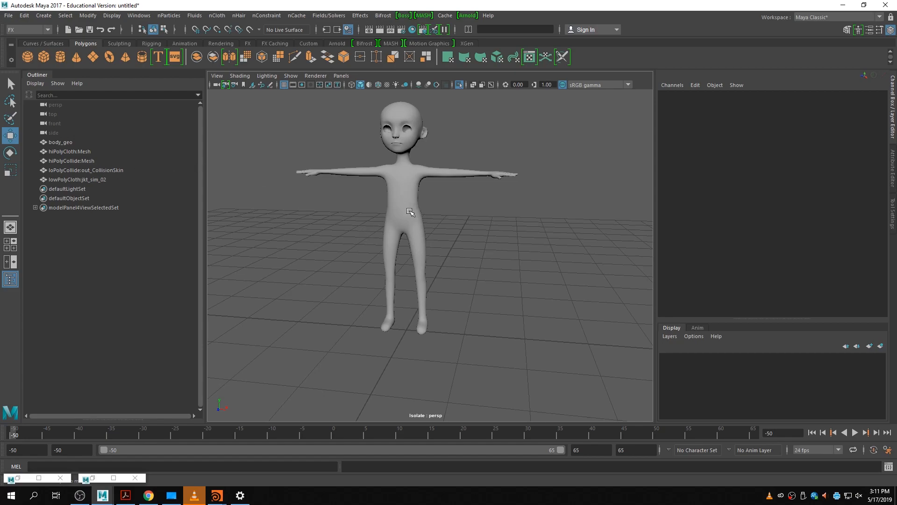
- Select body_geo, play back its animation while following it in the view, and rewind to the first frame
left_click(66, 143)
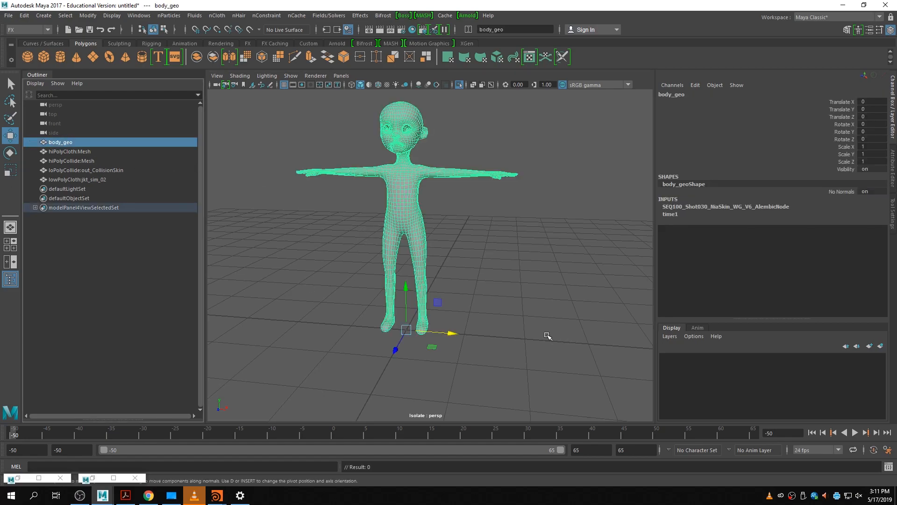
scroll(517, 361, "down", 10)
left_click_drag(517, 360, 436, 361, "alt")
middle_click_drag(436, 361, 471, 355, "alt")
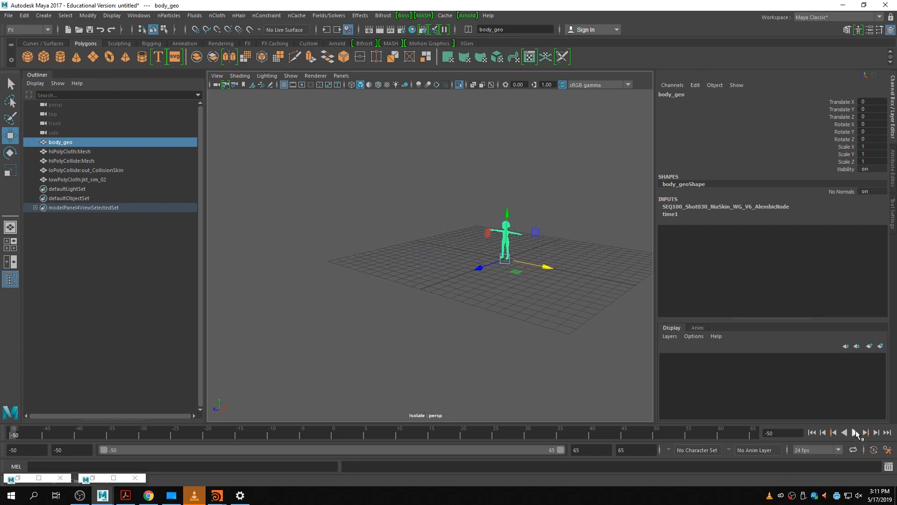
left_click(855, 433)
scroll(568, 303, "down", 10)
middle_click_drag(560, 298, 521, 306, "alt")
scroll(528, 292, "up", 10)
middle_click_drag(524, 275, 363, 281, "alt")
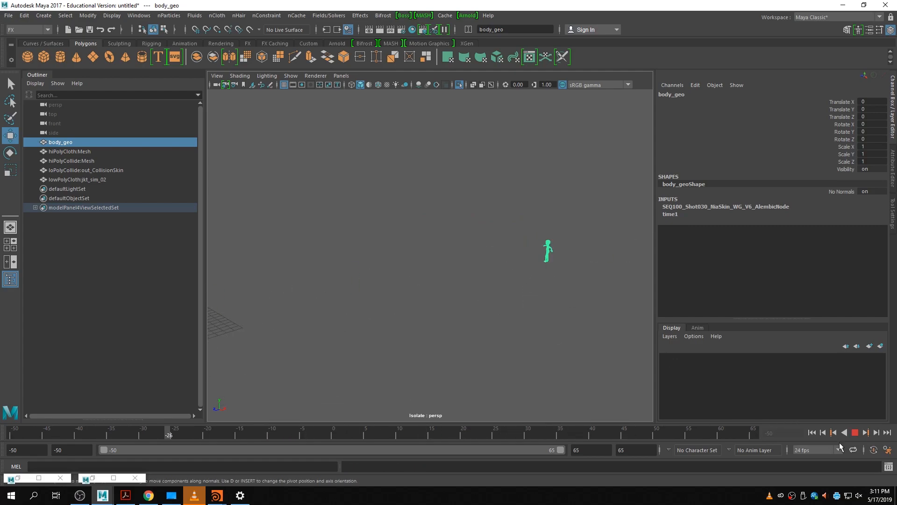
left_click(861, 433)
left_click(812, 432)
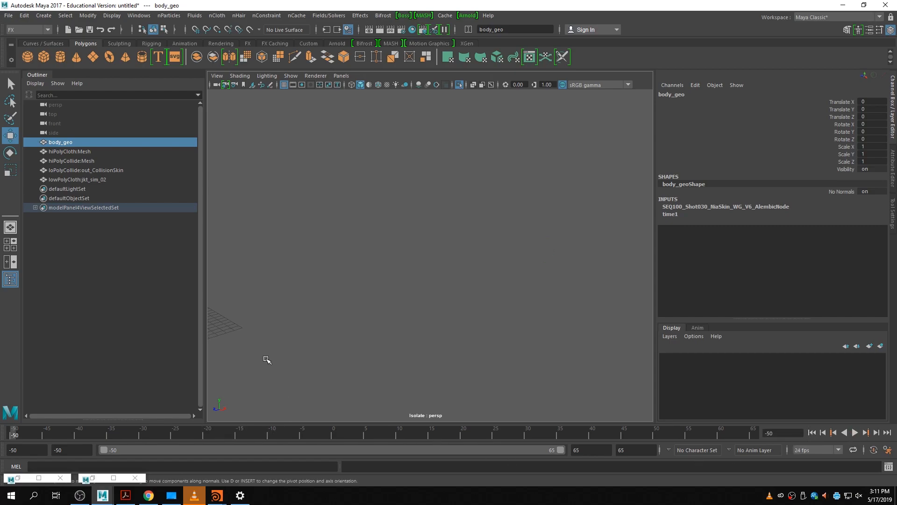
- Clear the selection and bring the body mesh back into view in its starting pose
left_click(327, 348)
key("space")
key("space")
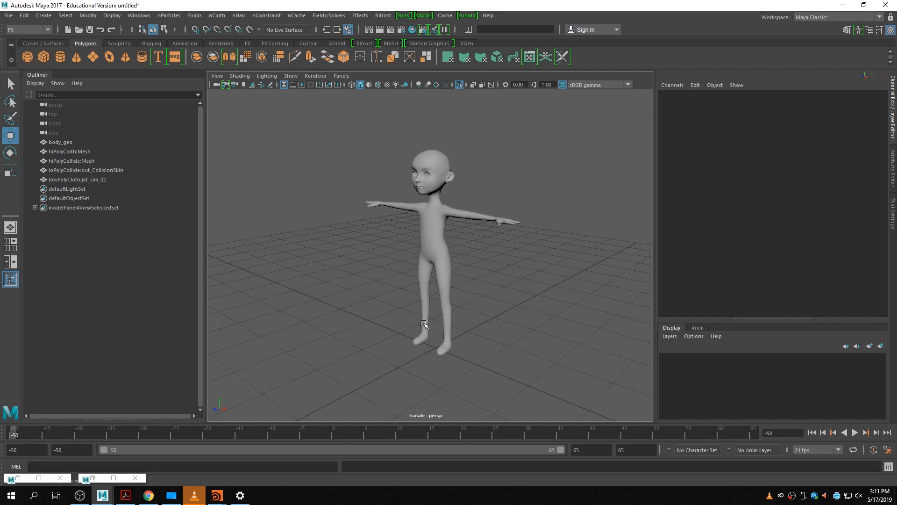
key("super")
key("super")
left_click_drag(435, 333, 479, 339, "alt")
- Select the body mesh, move the timeline to frame -40, and frame the body from the front
left_click(432, 242)
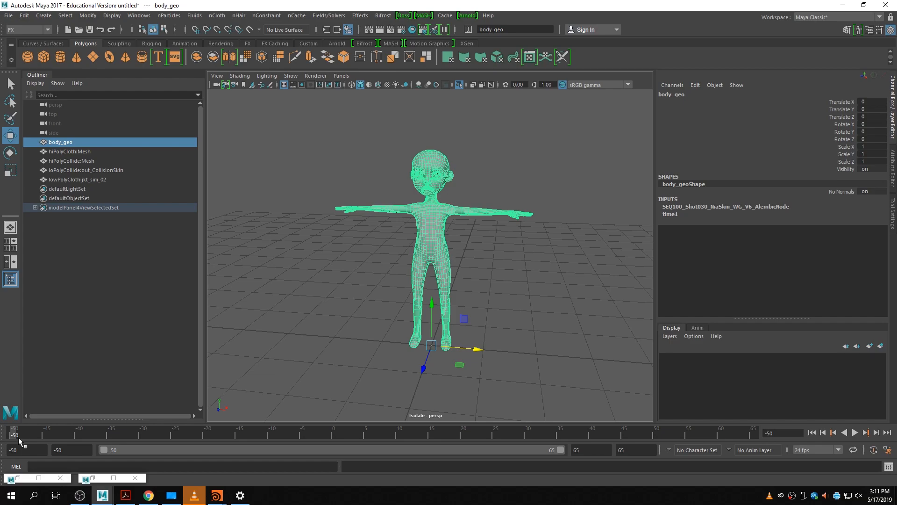
scroll(331, 275, "down", 6)
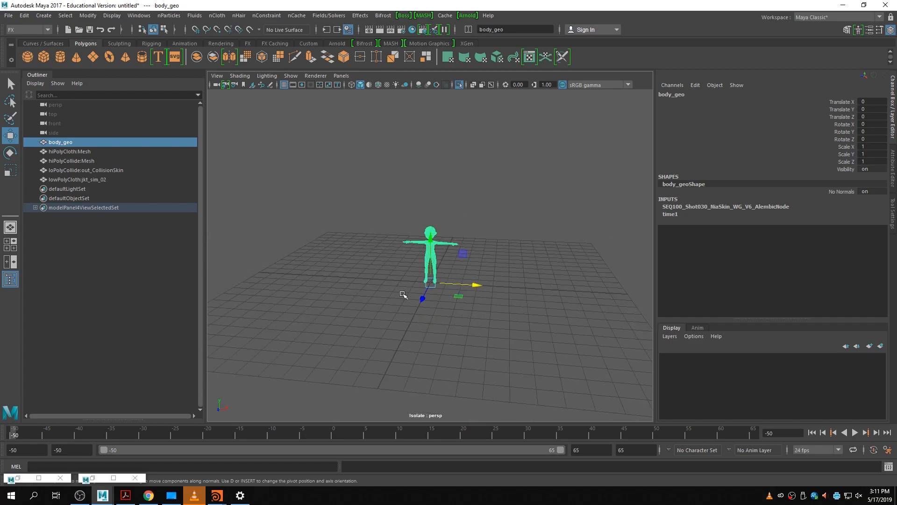
left_click_drag(27, 433, 77, 437)
middle_click_drag(593, 177, 285, 255, "alt")
middle_click_drag(455, 251, 370, 265, "alt")
right_click_drag(370, 265, 577, 220, "alt")
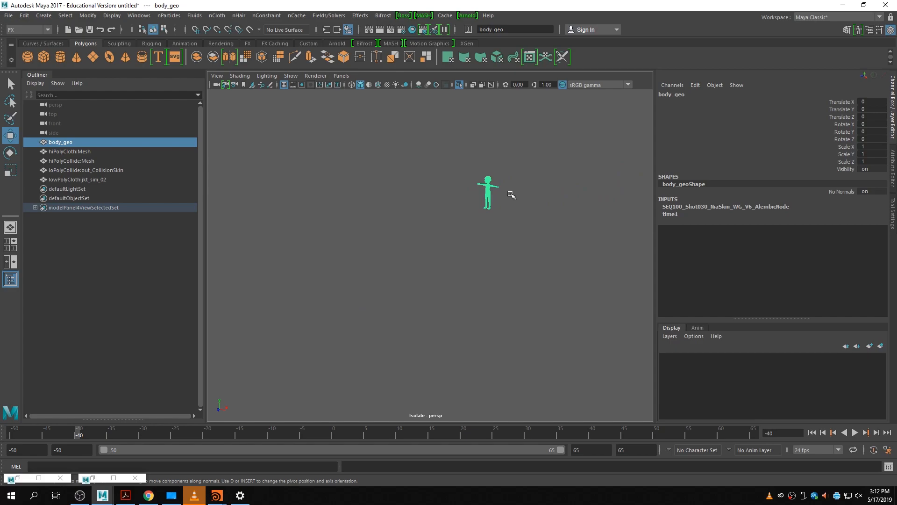
key("f")
left_click_drag(412, 278, 478, 279, "alt")
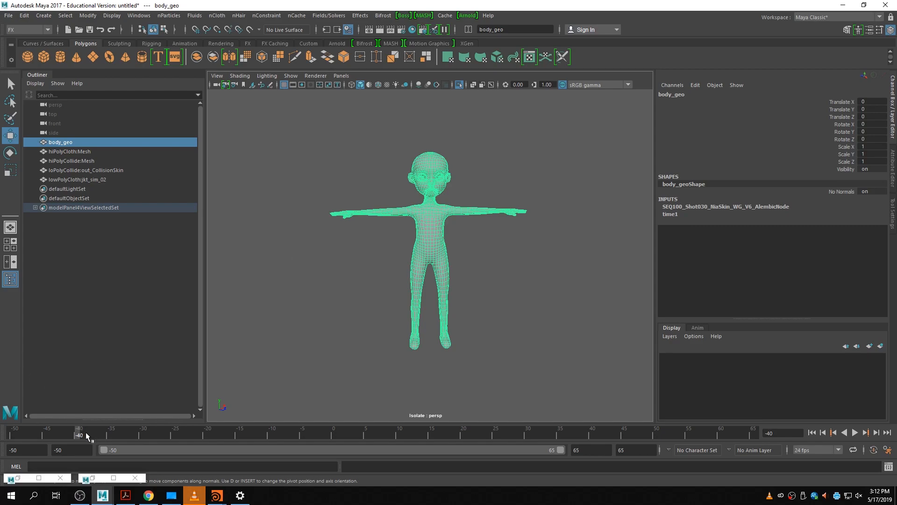
- Play the body animation onward, check the pose at frame -5, and rewind to frame -50 with the body framed
key("alt+v")
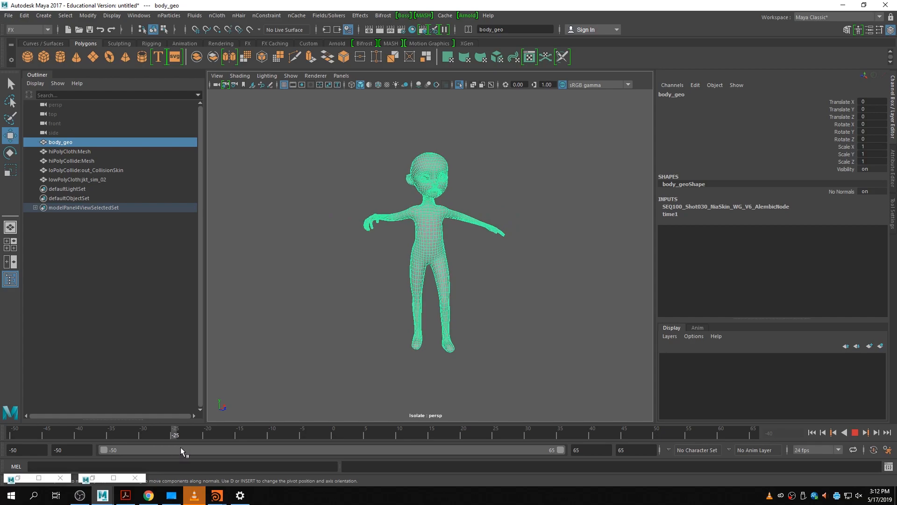
mouse_move(302, 435)
left_mouse_down()
mouse_move(336, 435)
mouse_move(257, 437)
mouse_move(303, 434)
left_mouse_up()
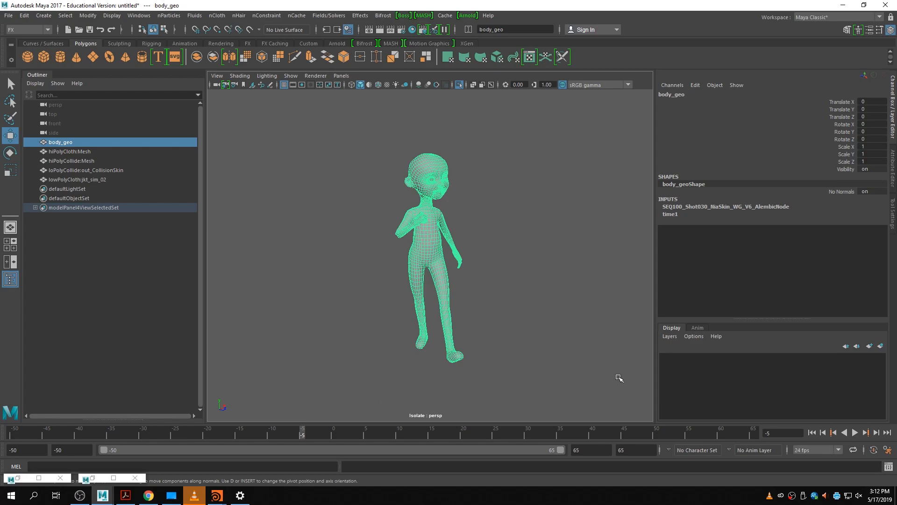
left_click(816, 434)
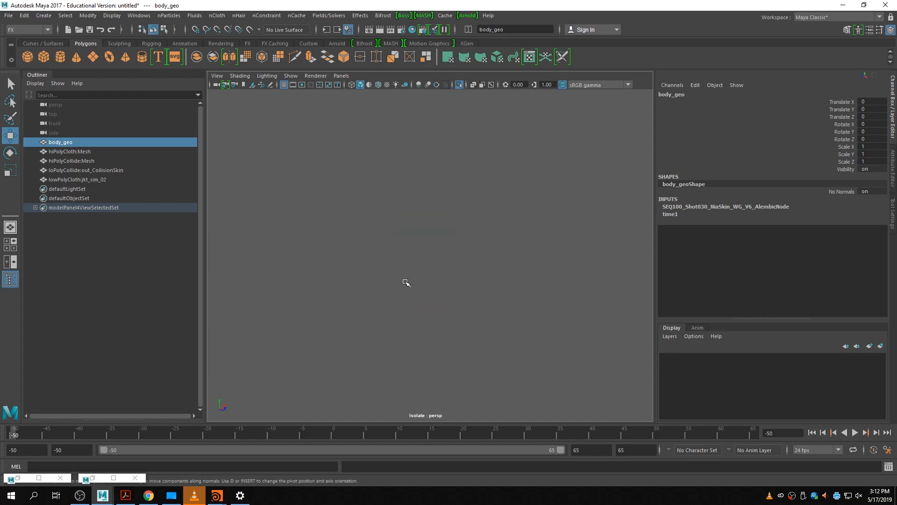
key("f")
left_click_drag(555, 322, 509, 314, "alt")
left_click_drag(534, 375, 508, 368, "alt")
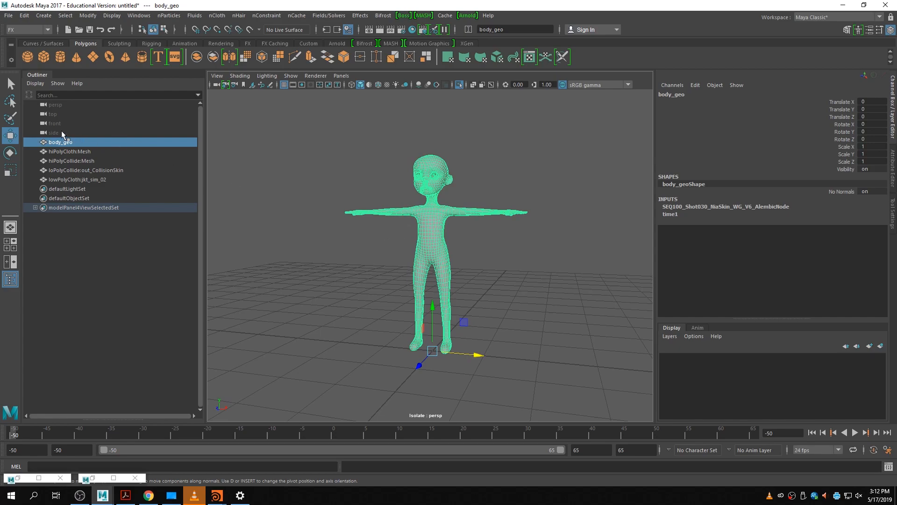
- End the isolation of the body mesh and isolate hiPolyCloth:Mesh instead
key("ctrl+1")
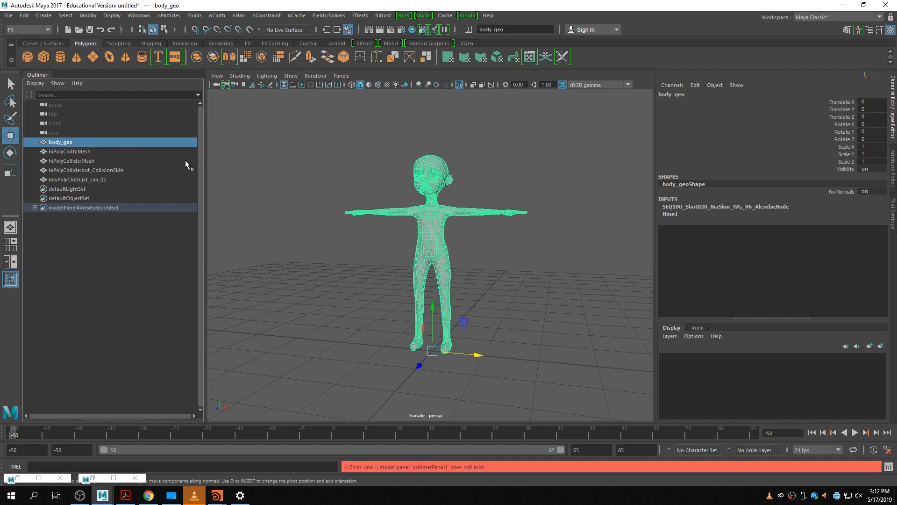
key("ctrl+1")
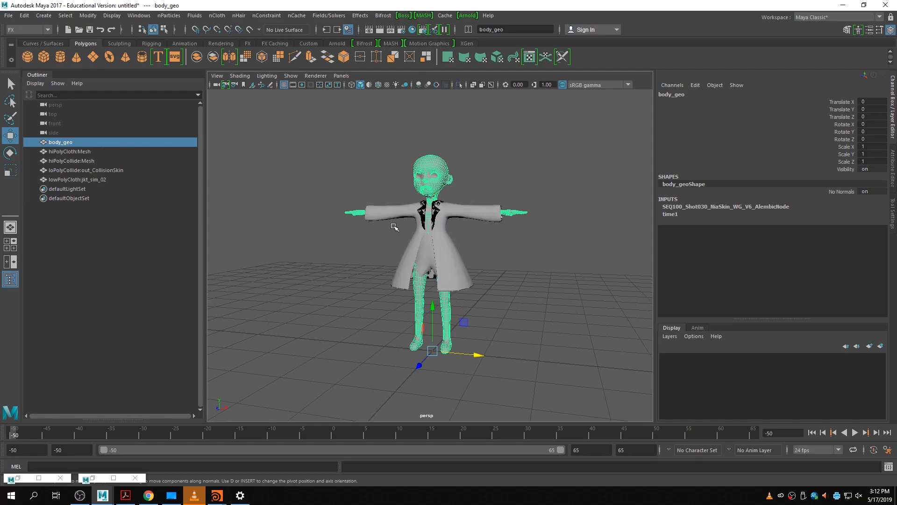
left_click(109, 152)
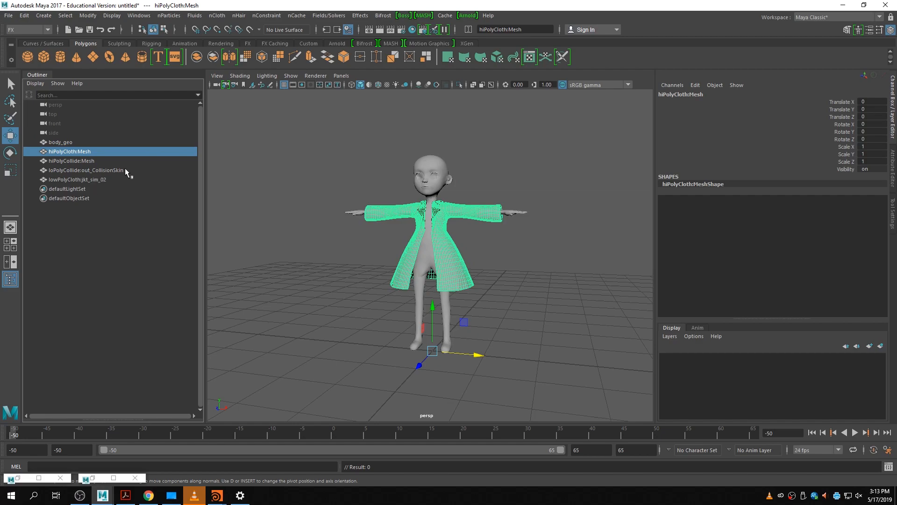
key("ctrl+1")
key("ctrl+1")
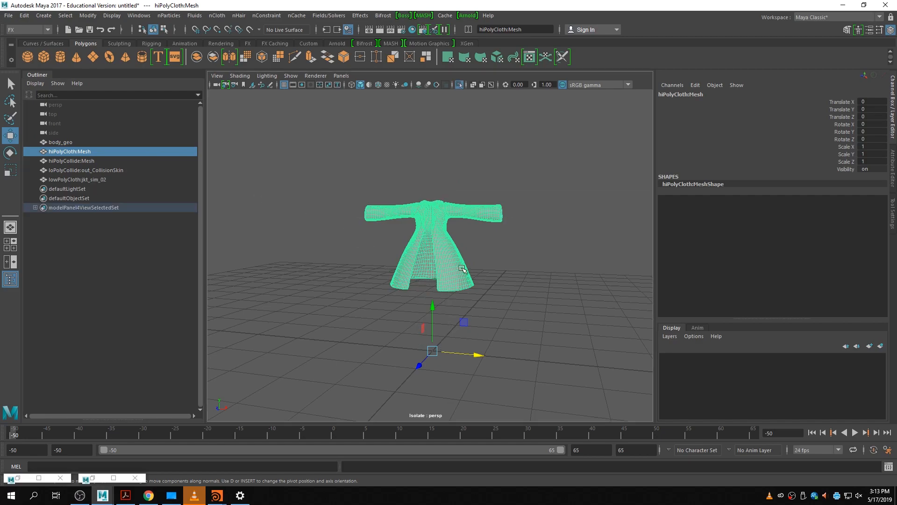
- Examine the isolated high-poly coat mesh up close, from the front and from underneath the hem
left_click(531, 268)
left_click_drag(378, 276, 363, 304, "alt")
right_click_drag(328, 299, 524, 296, "alt")
mouse_move(495, 297)
left_mouse_down("alt")
mouse_move(470, 280)
mouse_move(381, 276)
mouse_move(491, 294)
left_mouse_up("alt")
left_click(491, 294)
left_click_drag(322, 285, 262, 236, "alt")
left_click(308, 248)
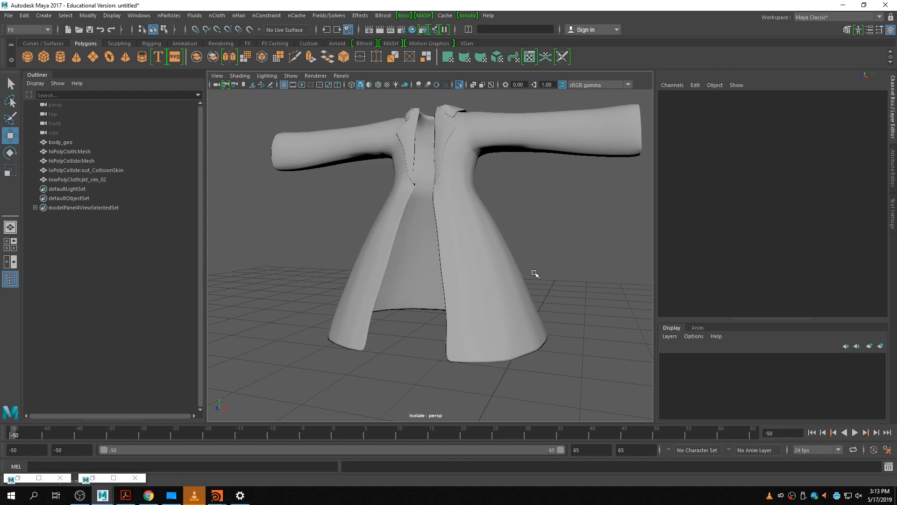
left_click_drag(499, 300, 472, 253, "alt")
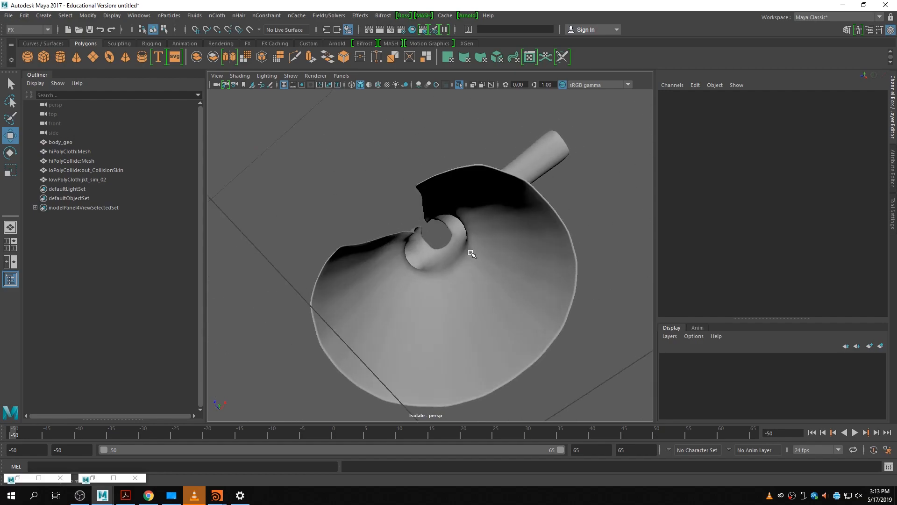
left_click_drag(487, 209, 537, 285, "alt")
- Rename the coat mesh hiPolyCloth:Mesh as renderMesh_geo
left_click(384, 299)
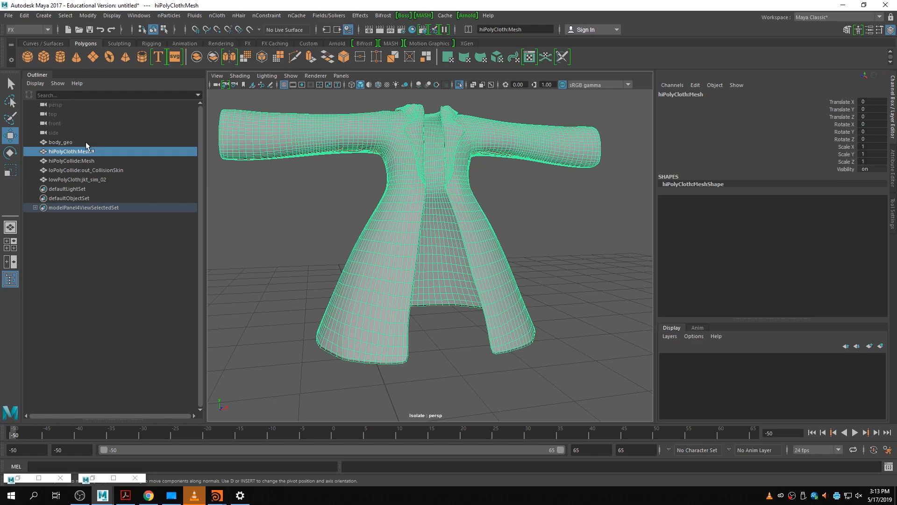
double_click(94, 152)
key("BackSpace")
key("BackSpace")
key("BackSpace")
key("BackSpace")
key("BackSpace")
key("BackSpace")
key("BackSpace")
key("BackSpace")
key("BackSpace")
key("BackSpace")
key("BackSpace")
key("BackSpace")
key("BackSpace")
key("BackSpace")
key("BackSpace")
type("renderMesh_geo")
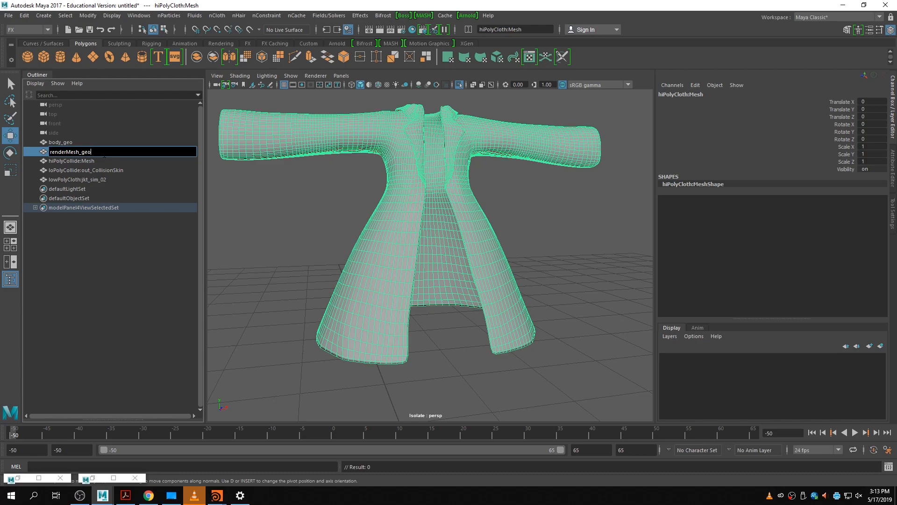
key("Return")
- Rename body_geo as anim_geo
double_click(84, 144)
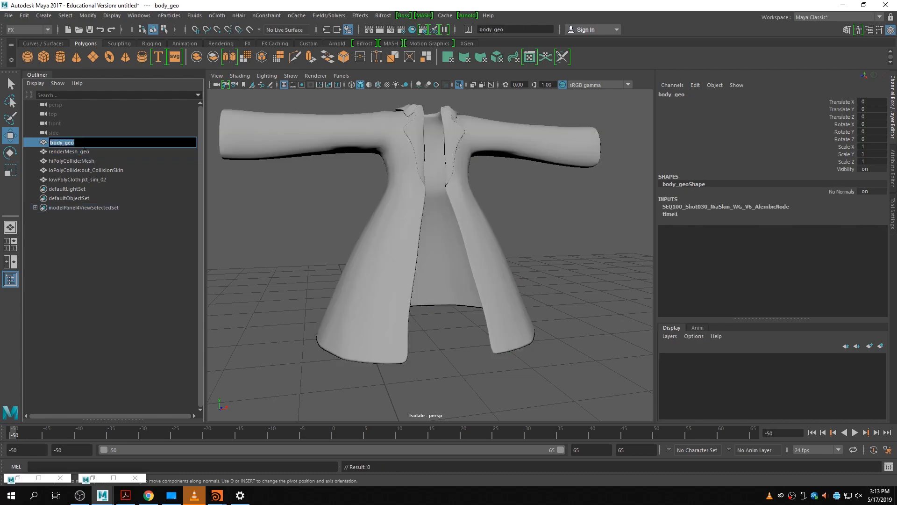
type("anim")
key("Return")
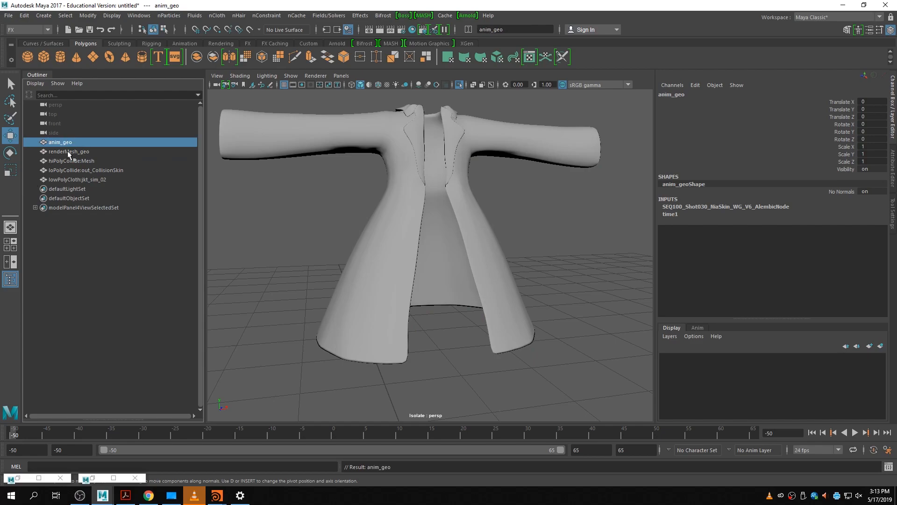
- Examine the wireframe of the isolated renderMesh_geo coat from several angles around its front
left_click(93, 161)
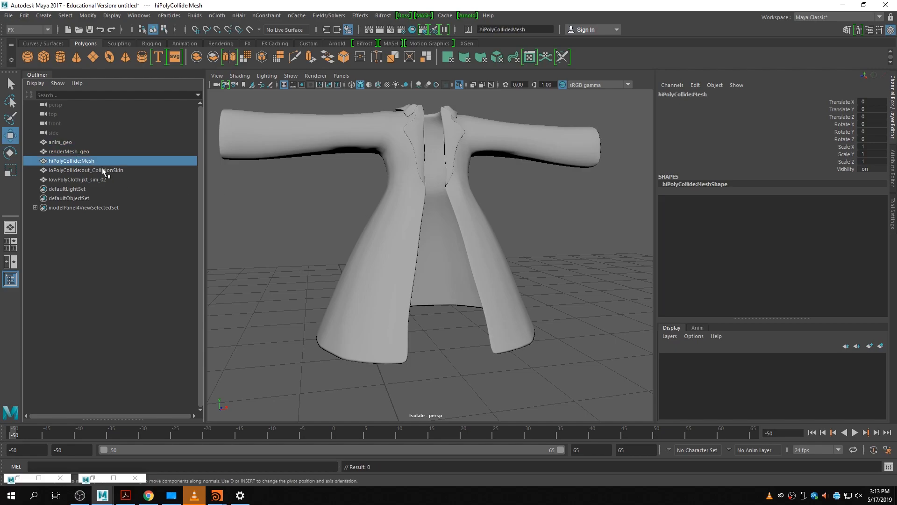
left_click(383, 261)
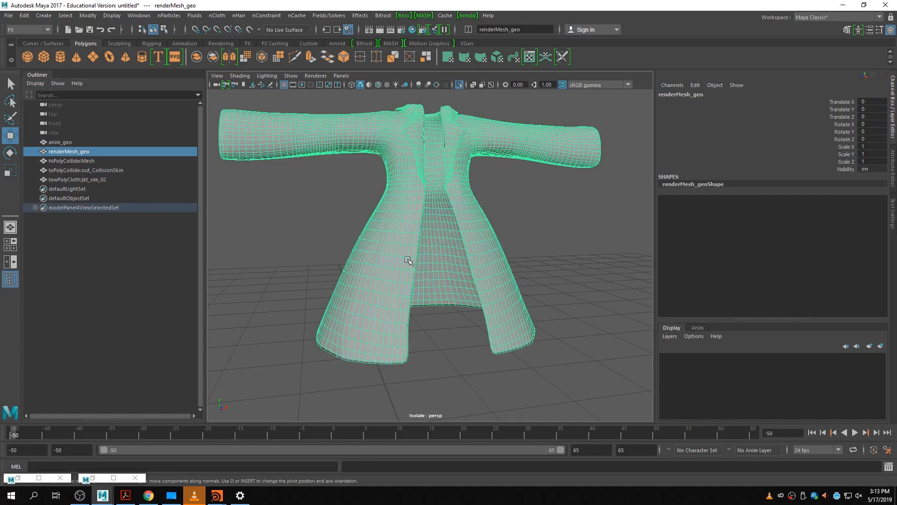
left_click_drag(436, 268, 418, 270, "alt")
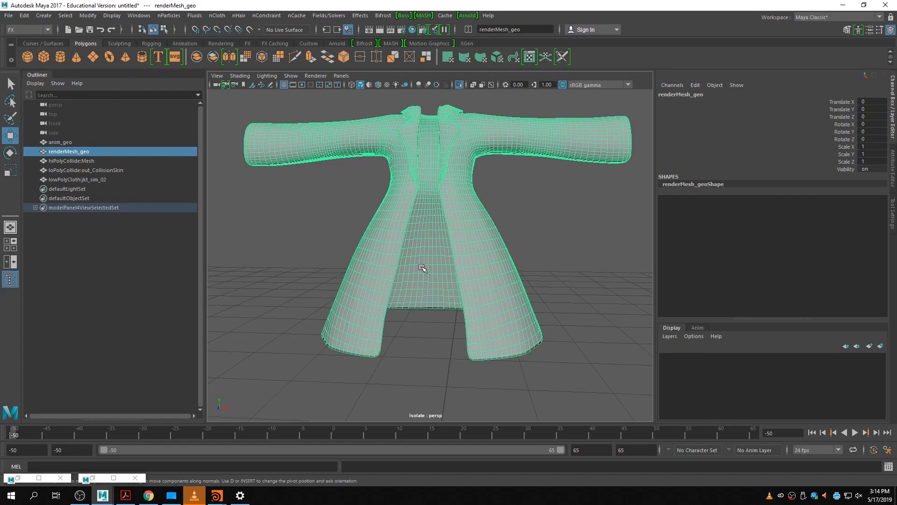
left_click_drag(519, 260, 457, 293, "alt")
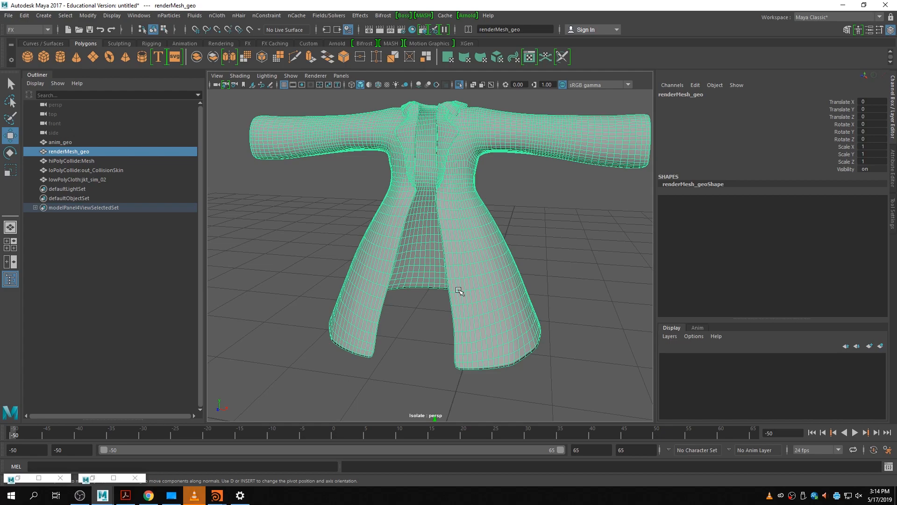
left_click_drag(426, 279, 456, 283, "alt")
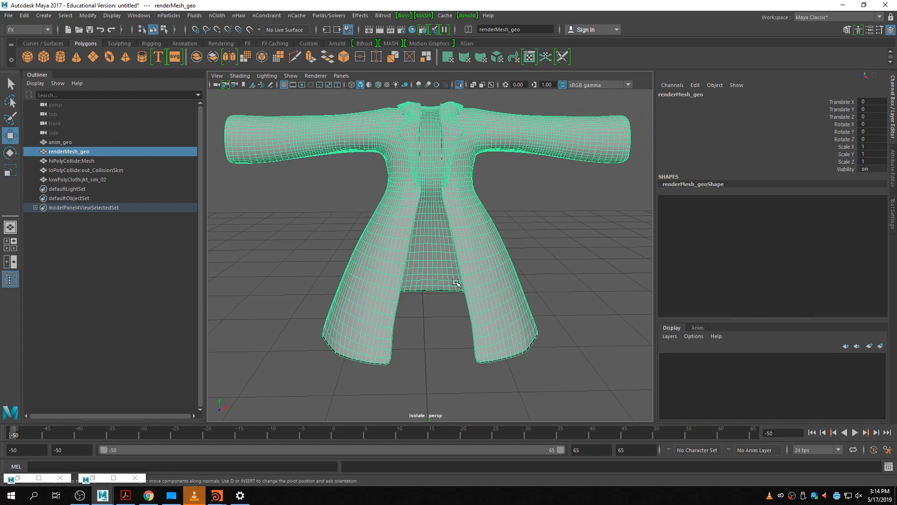
left_click(87, 161)
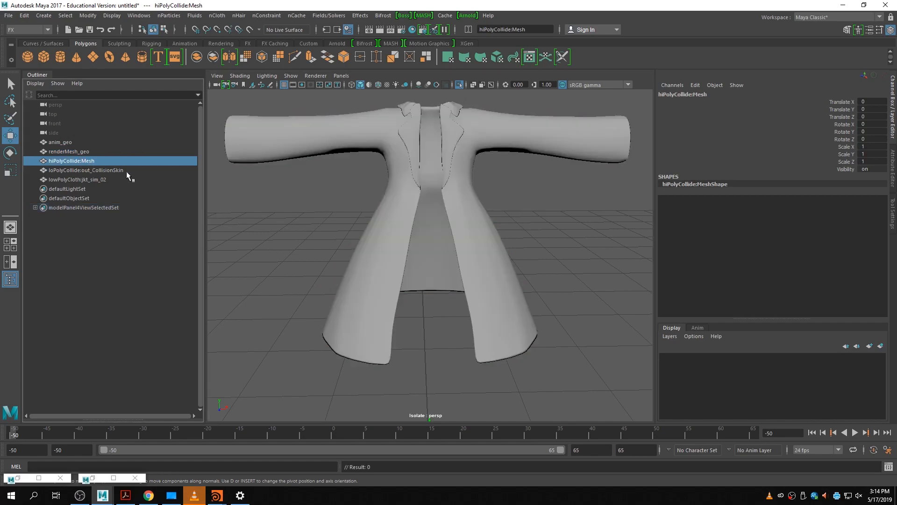
- End the isolation of renderMesh_geo and isolate lowPolyCloth:jkt_sim_02 instead
left_click(394, 252)
key("ctrl+1")
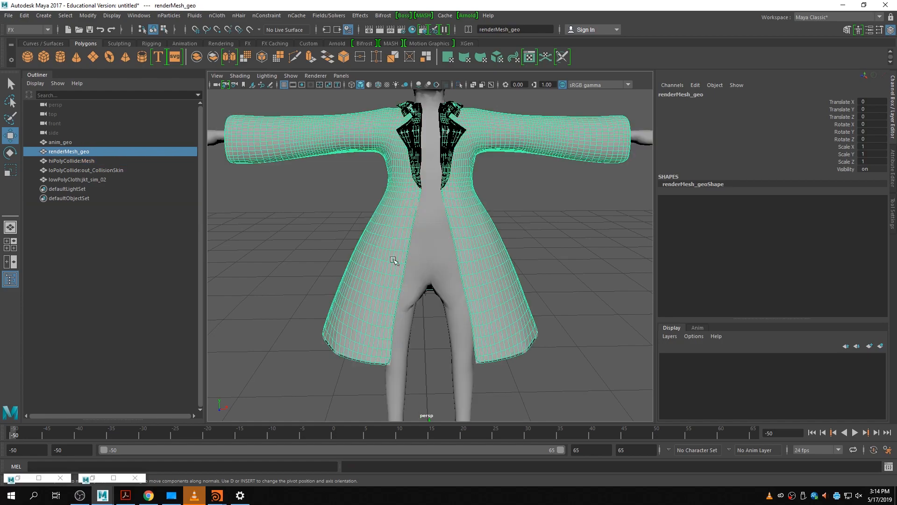
left_click(106, 169)
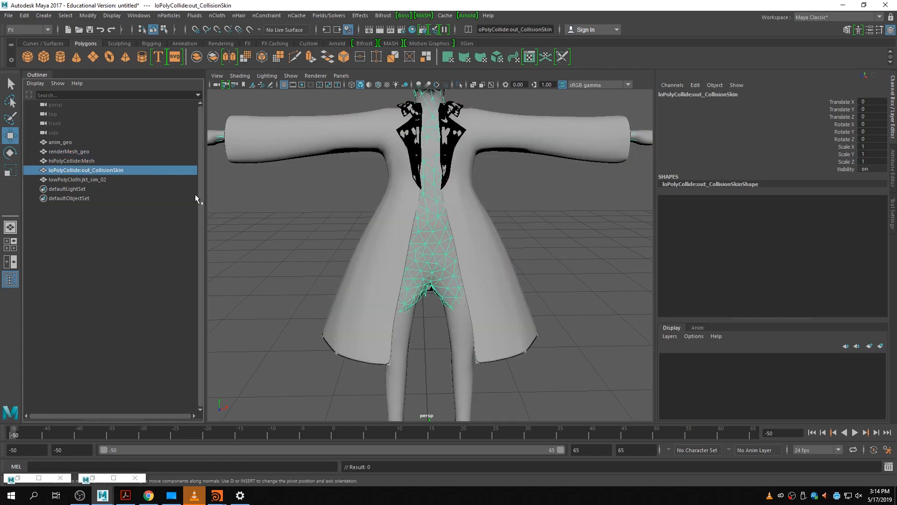
left_click(111, 180)
key("ctrl+1")
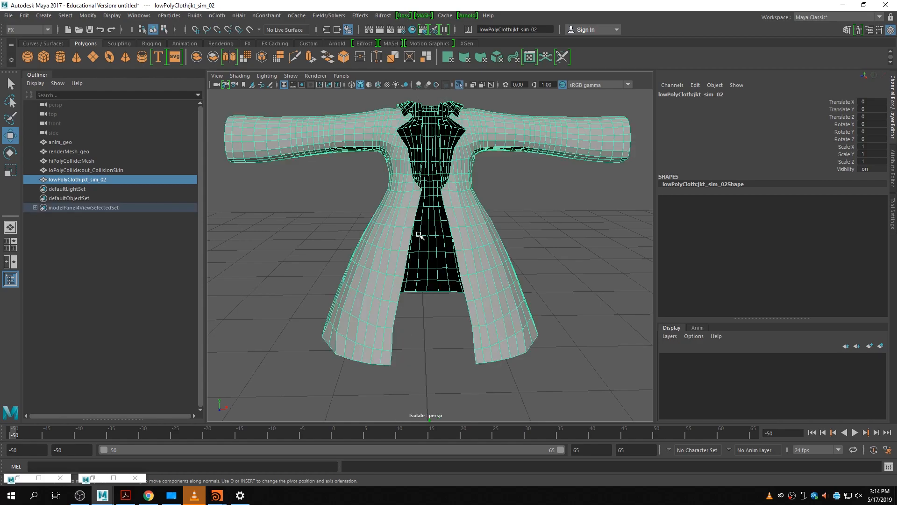
mouse_move(526, 350)
left_mouse_down("alt")
mouse_move(494, 287)
mouse_move(519, 336)
left_mouse_up("alt")
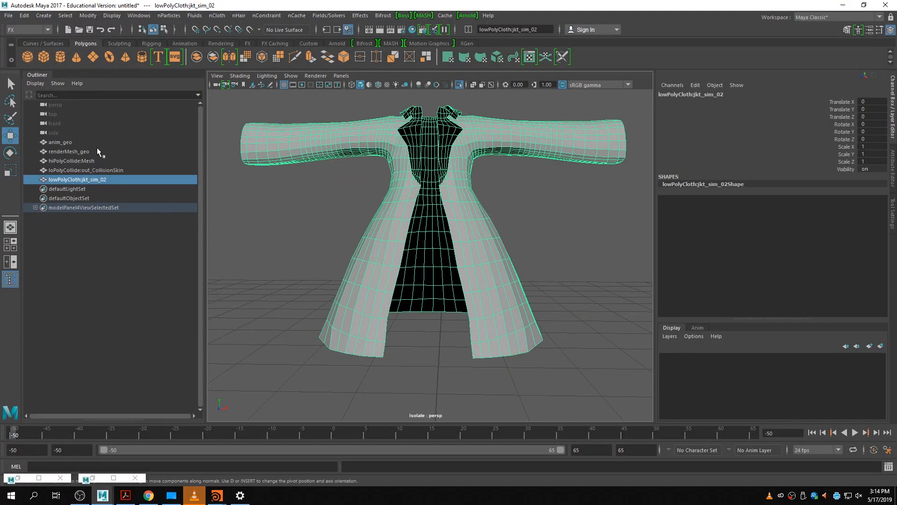
- Isolate renderMesh_geo and lowPolyCloth:jkt_sim_02 together, with every other mesh hidden
left_click(85, 160, "ctrl")
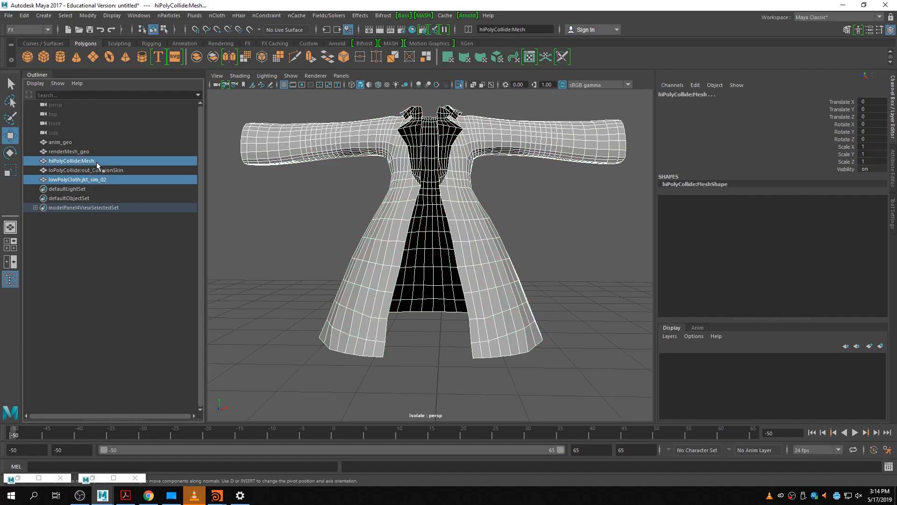
left_click(105, 162, "ctrl")
left_click(114, 159, "ctrl")
left_click(136, 162, "ctrl")
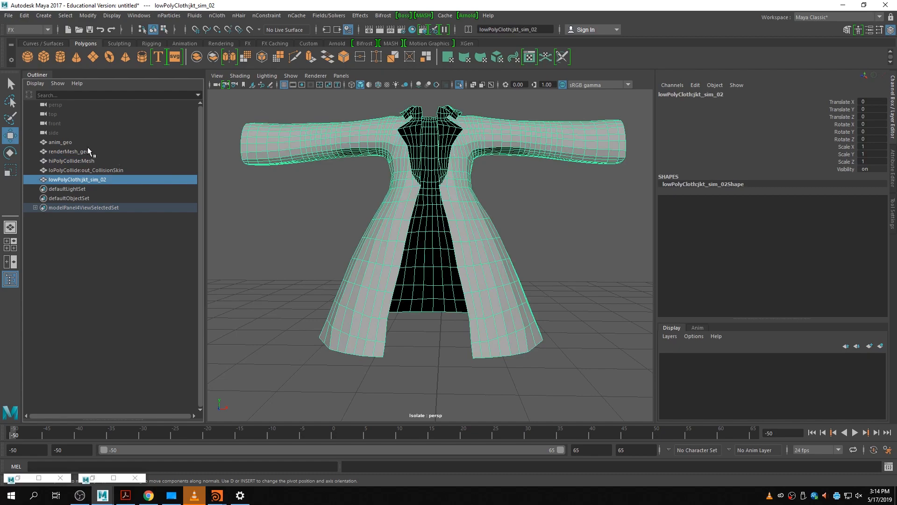
left_click(88, 149, "ctrl")
key("ctrl+1")
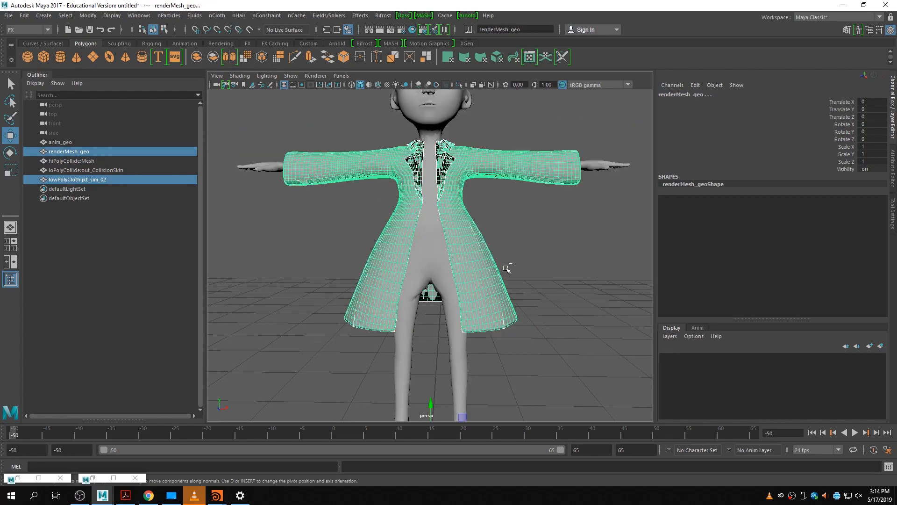
key("ctrl+1")
scroll(507, 268, "down", 3)
left_click(489, 361)
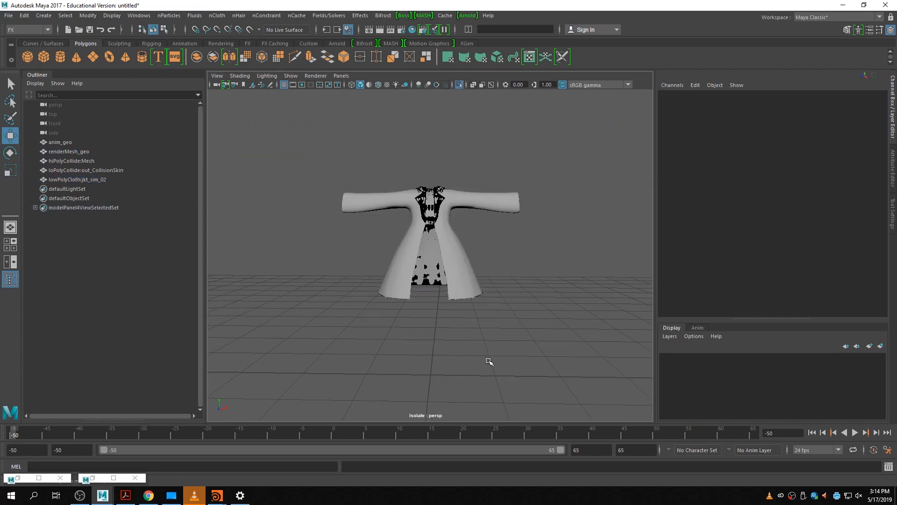
- Move renderMesh_geo about -2.7 units along X so both coats stand side by side, and select lowPolyCloth:jkt_sim_02
left_click(462, 289)
left_click_drag(473, 375, 302, 373)
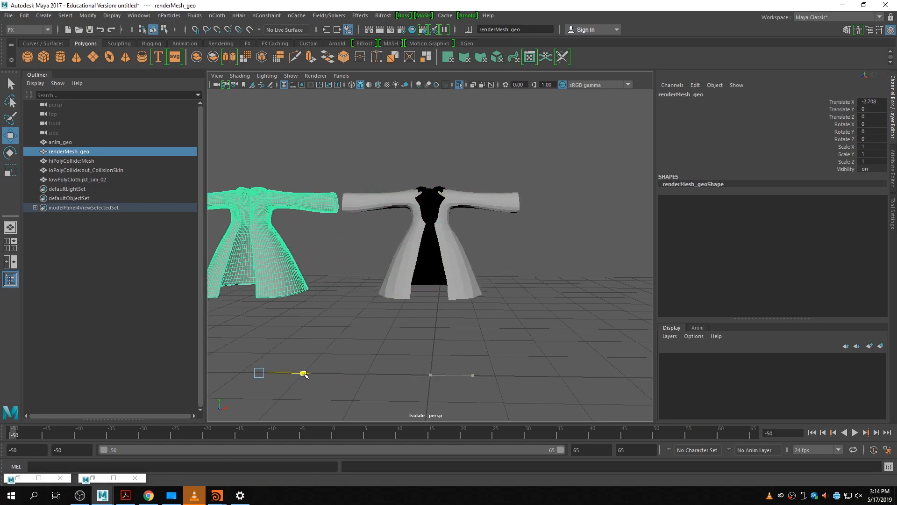
left_click(424, 281)
left_click_drag(391, 336, 461, 304, "alt")
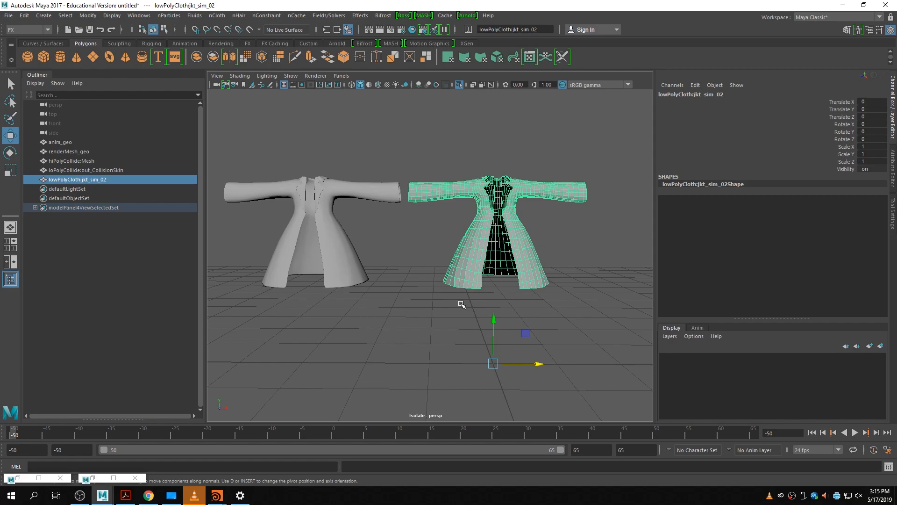
- Switch the low-poly coat lowPolyCloth:jkt_sim_02 to edge component selection
scroll(486, 252, "up", 5)
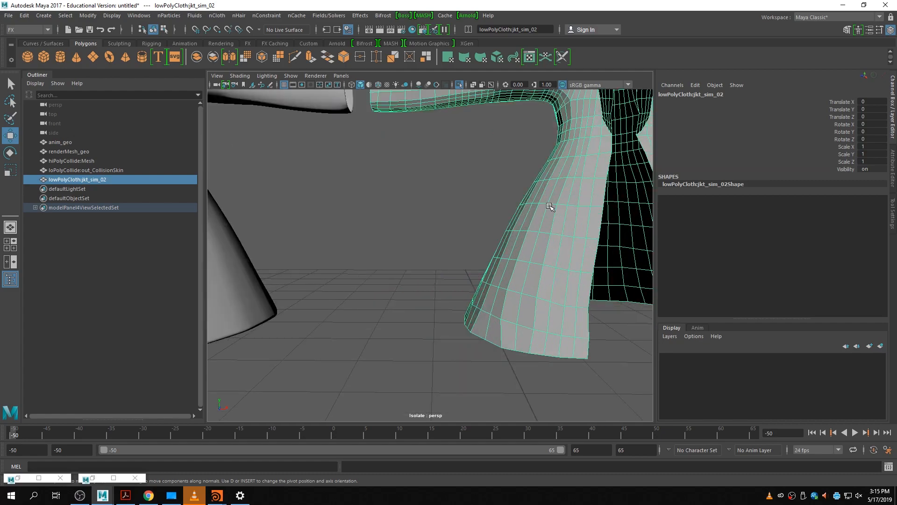
scroll(548, 209, "down", 5)
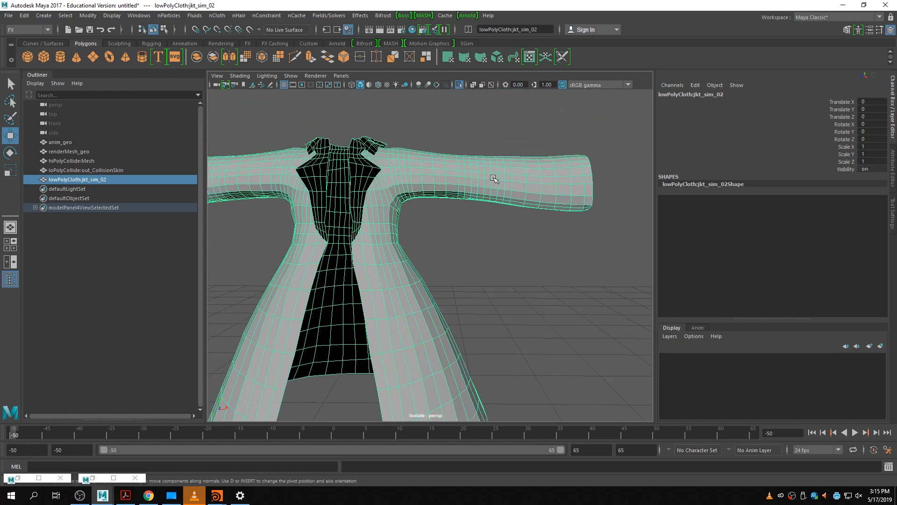
left_click_drag(442, 189, 451, 189, "alt")
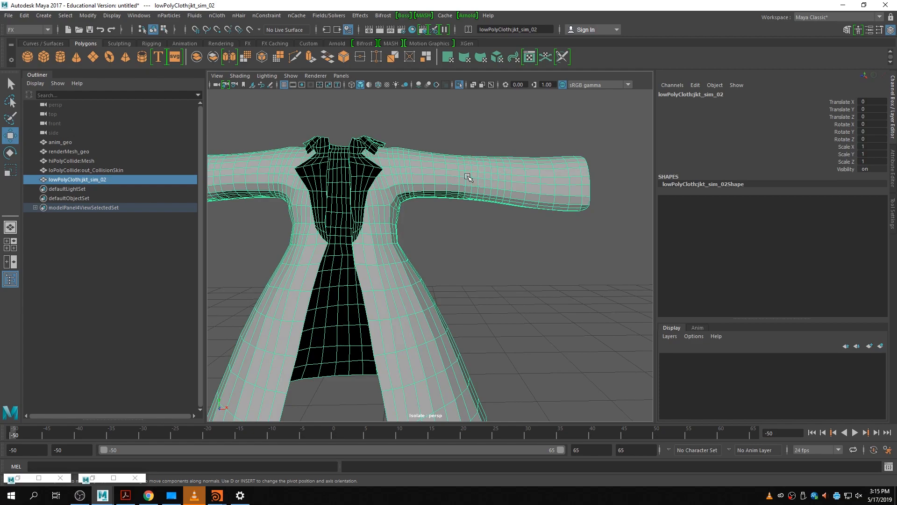
mouse_move(468, 176)
right_mouse_down()
mouse_move(449, 393)
mouse_move(467, 446)
mouse_move(473, 164)
right_mouse_up()
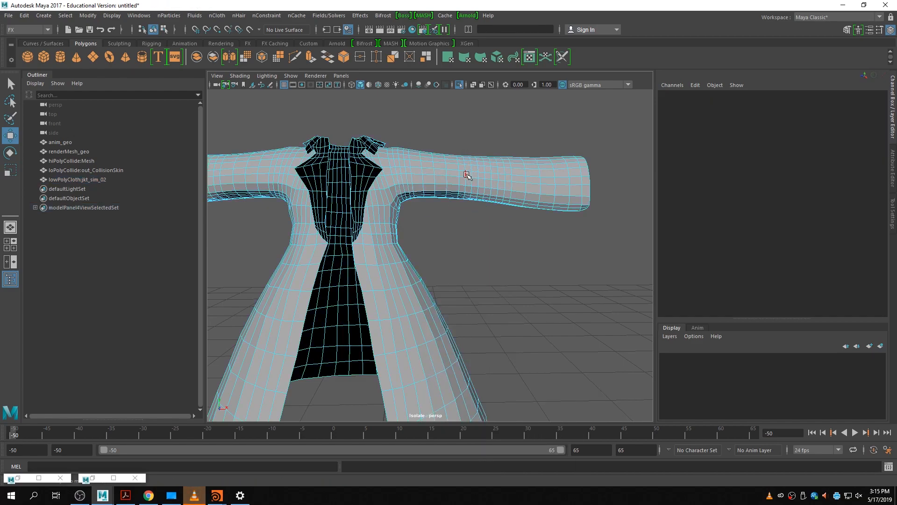
- Try deleting an edge loop from one sleeve of the low-poly coat, and undo the deletion
left_click(466, 175)
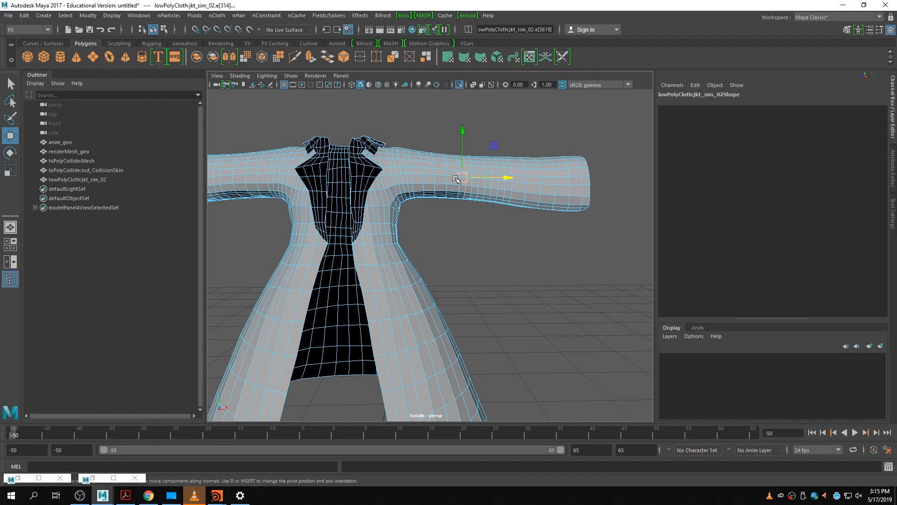
key("Delete")
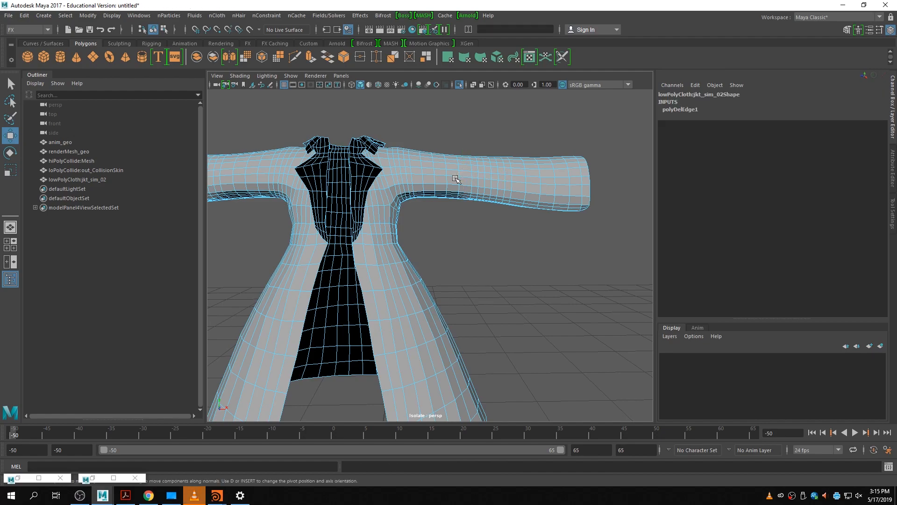
double_click(480, 177)
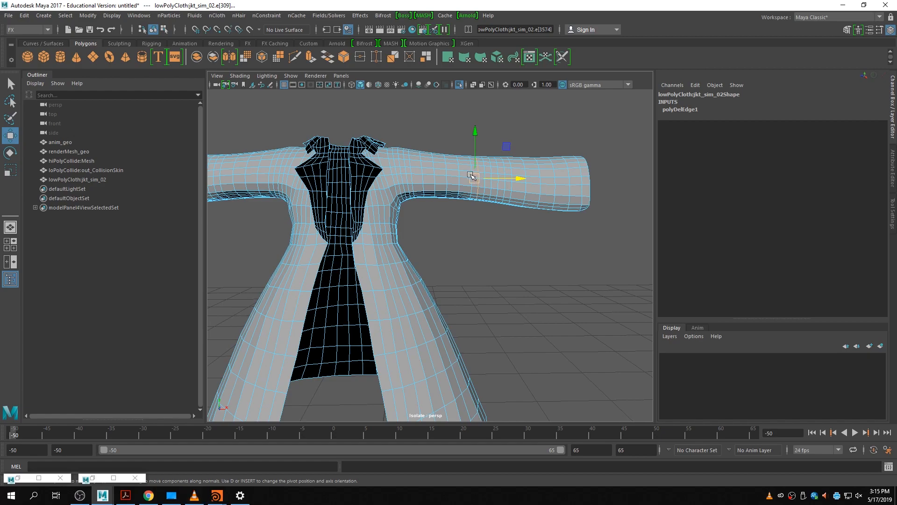
scroll(443, 201, "down", 3)
key("ctrl+z")
key("ctrl+z")
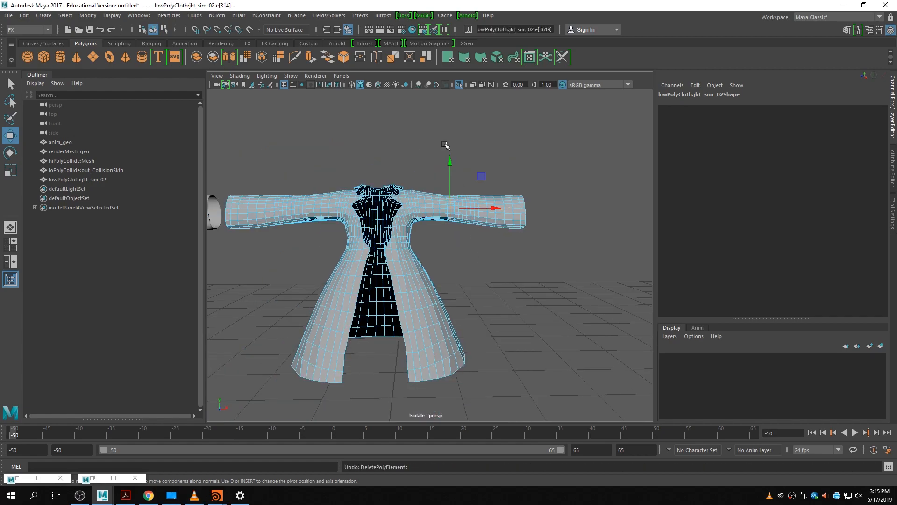
- Set the Move tool's symmetry to Object X for editing both sleeves of the low-poly coat
left_click(893, 217)
left_click(733, 272)
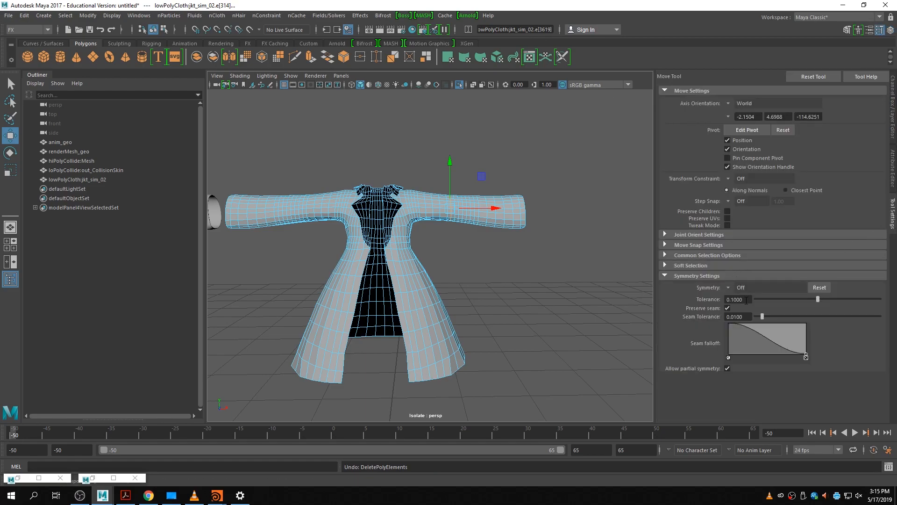
left_click(727, 284)
left_click(761, 301)
key("f")
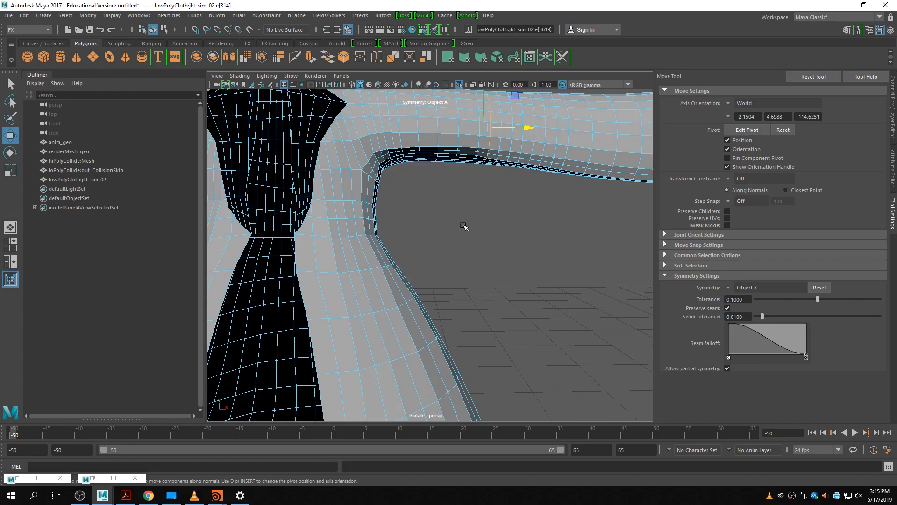
scroll(462, 224, "down", 3)
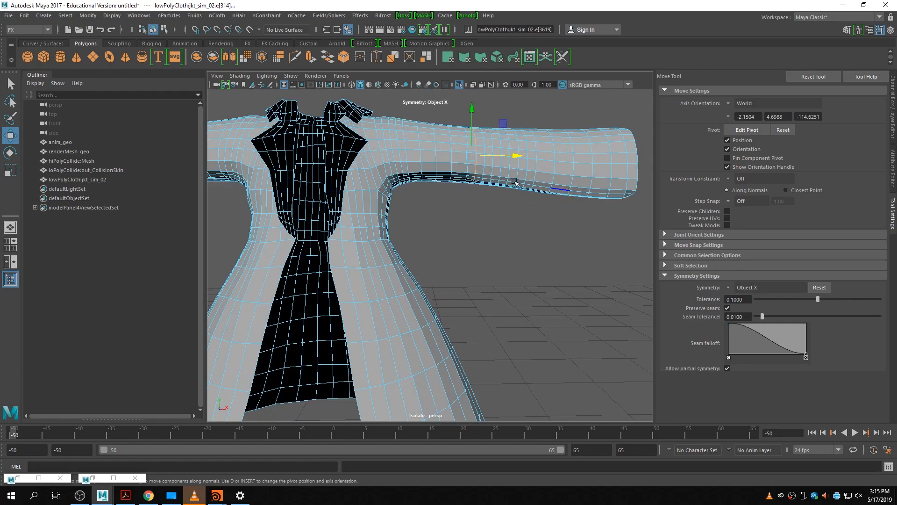
- Delete two edge loops around the middle of the low-poly coat's sleeves with the symmetry active
left_click(476, 169)
key("q")
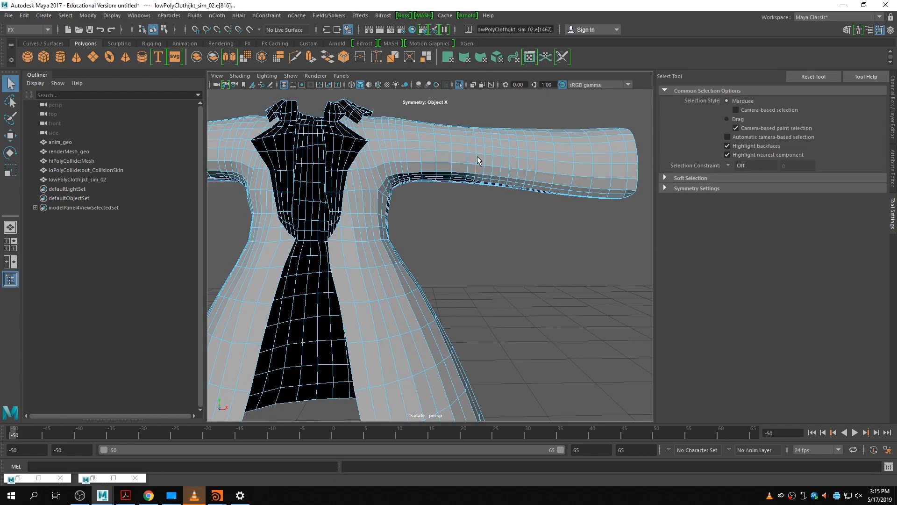
left_click(478, 159, "ctrl")
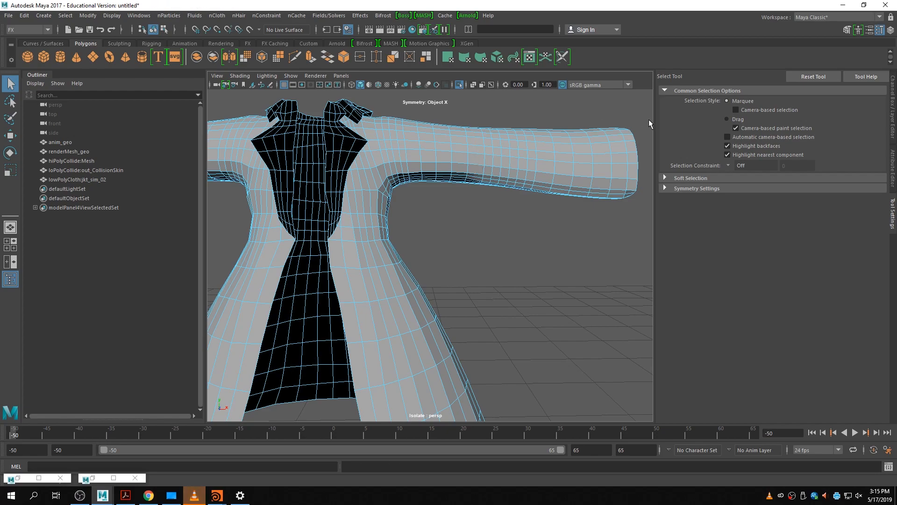
left_click(495, 161)
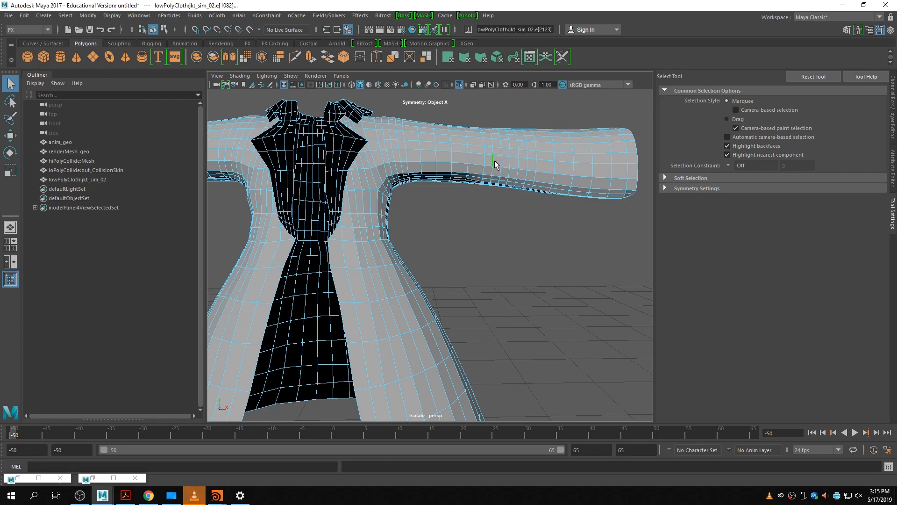
left_click(495, 152)
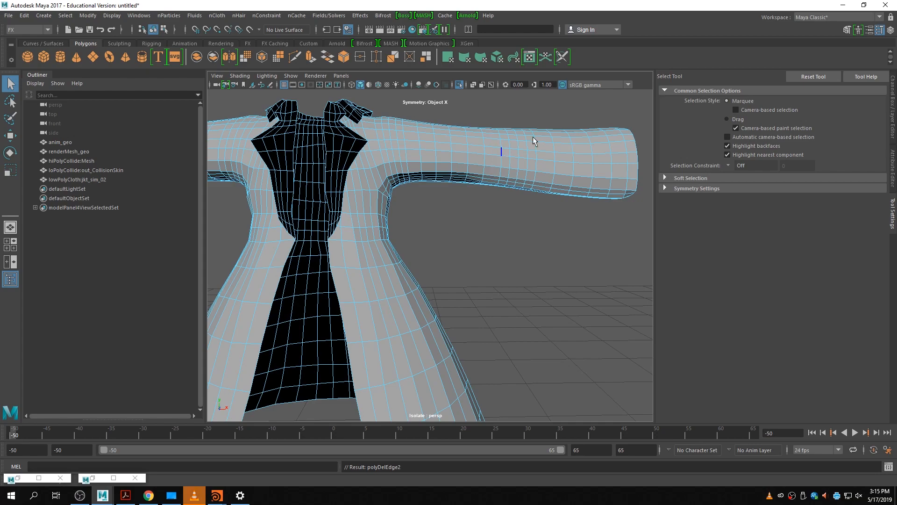
- Delete two more edge loops farther along the low-poly coat's sleeves toward the cuffs
left_click(514, 156, "ctrl+shift")
left_click(512, 152, "ctrl+shift")
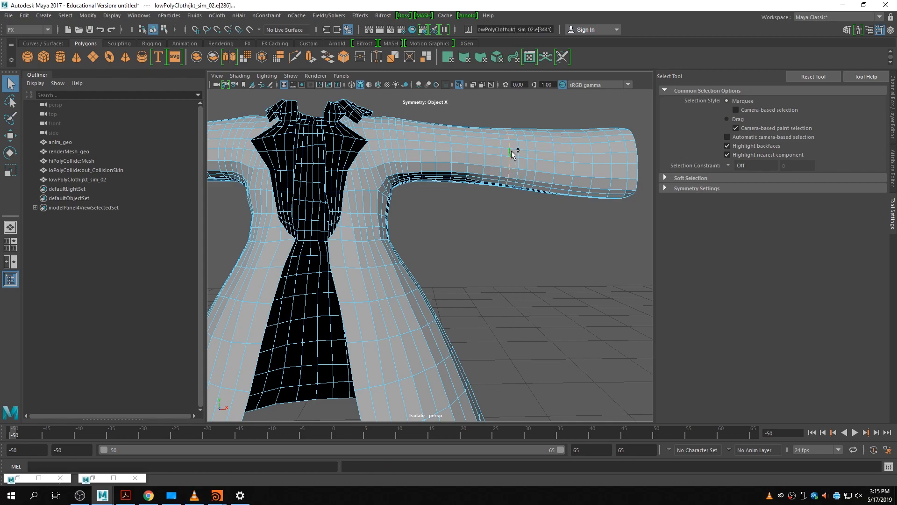
key("Delete")
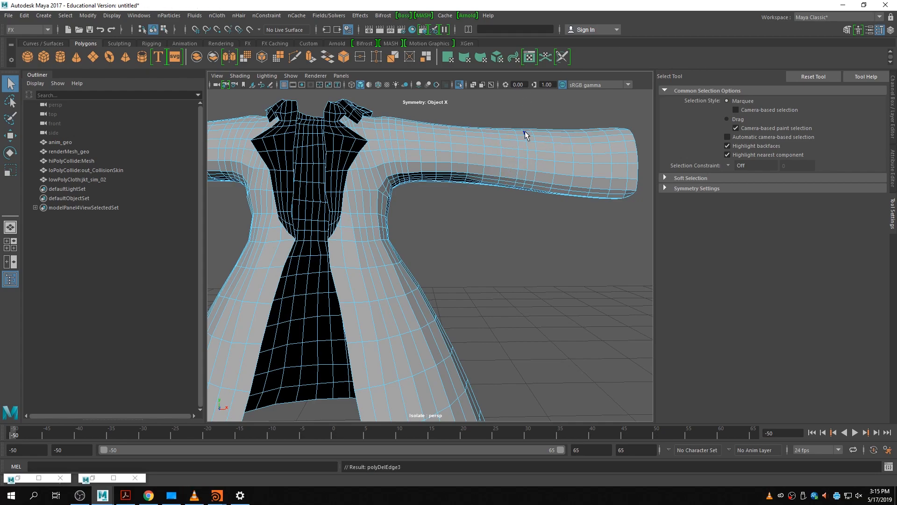
left_click(524, 163)
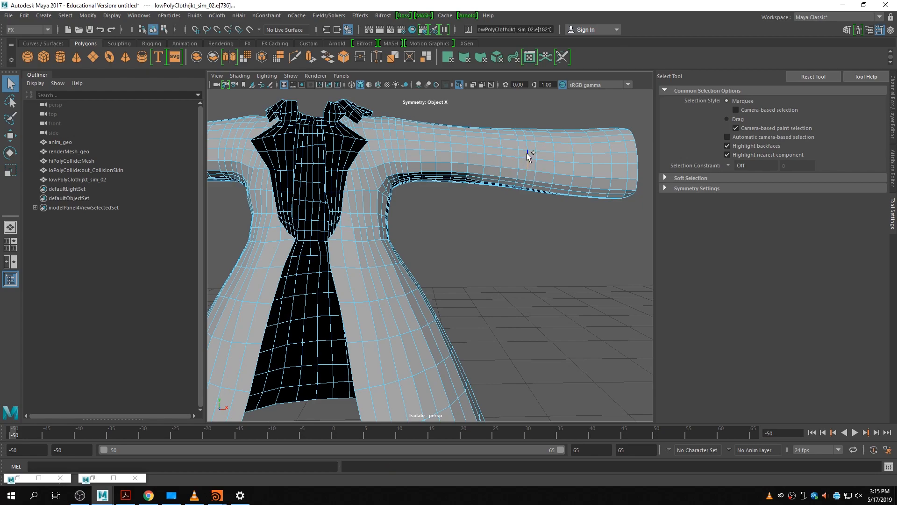
key("Delete")
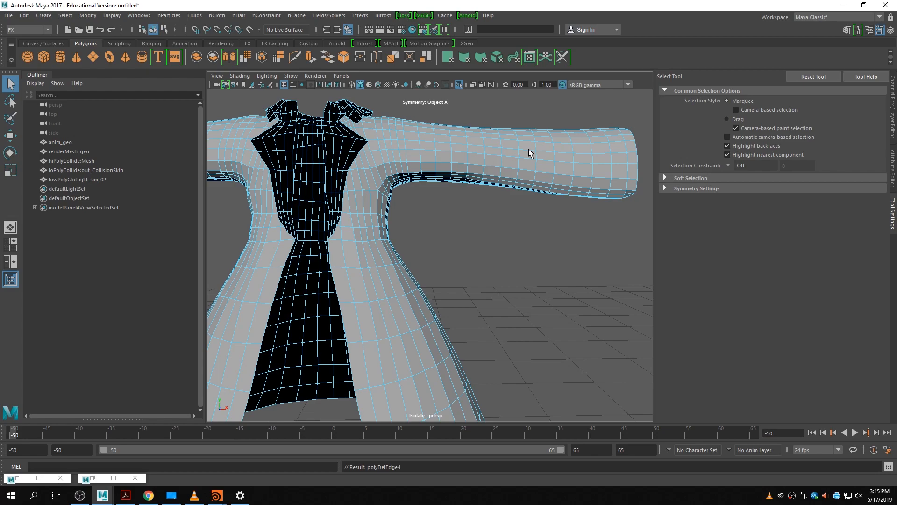
- Inspect the low-poly coat's face density in face selection mode around the lapels, collar and skirt
scroll(433, 216, "down", 6)
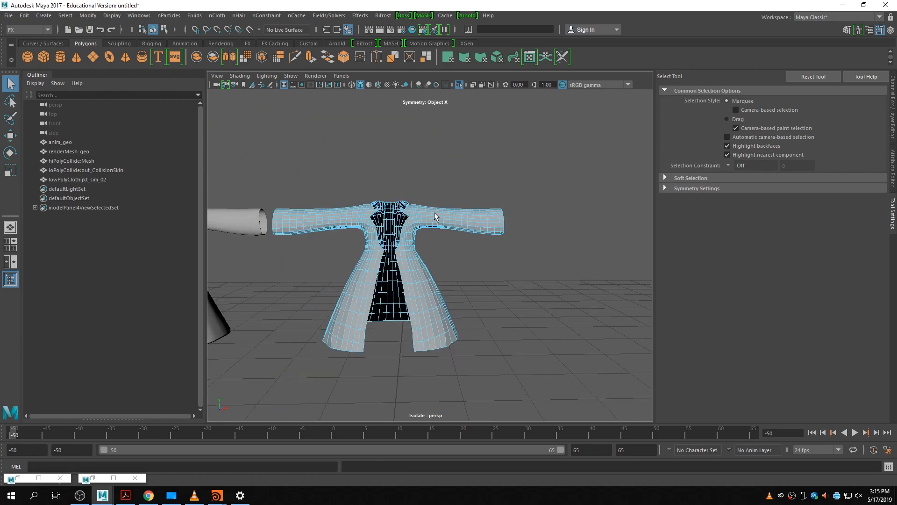
right_click(411, 298)
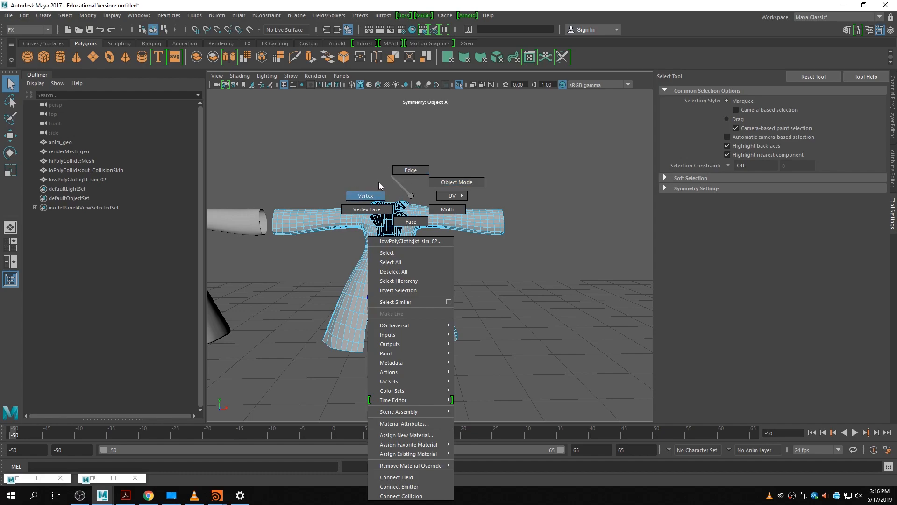
left_click(381, 208)
scroll(407, 244, "up", 4)
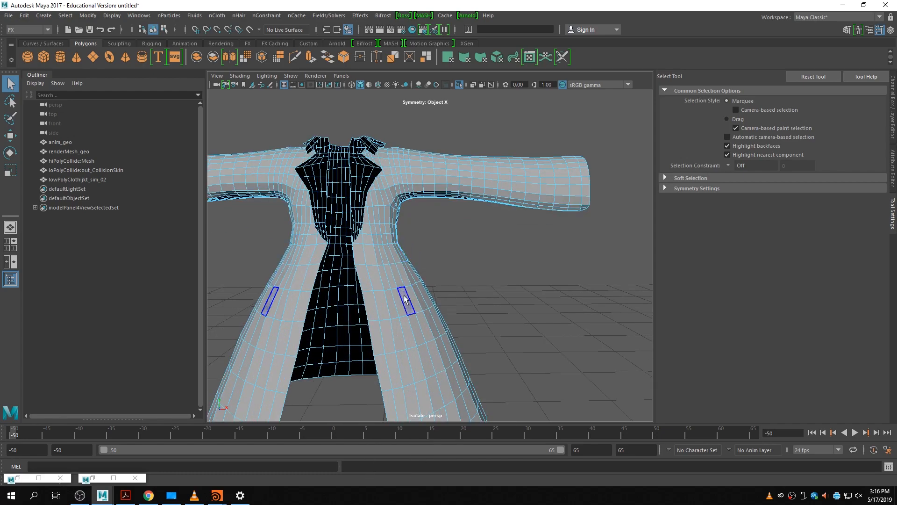
scroll(399, 304, "down", 4)
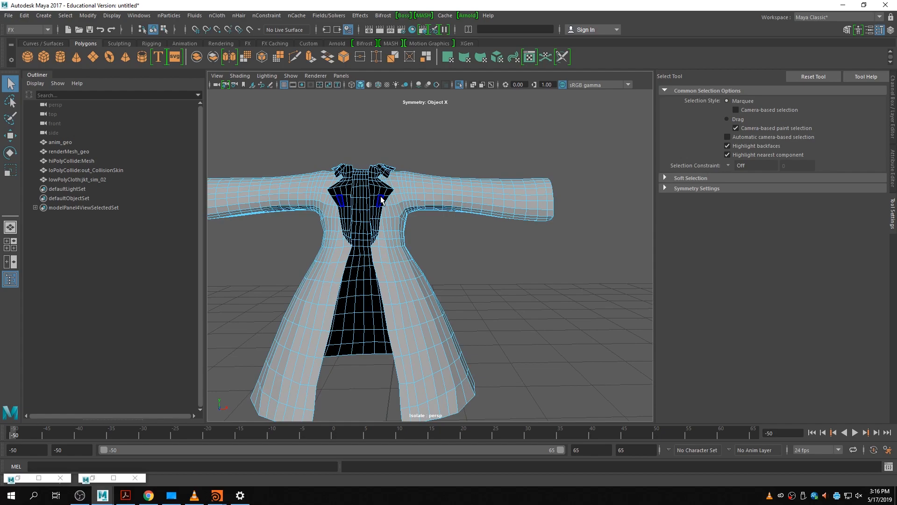
left_click(381, 200)
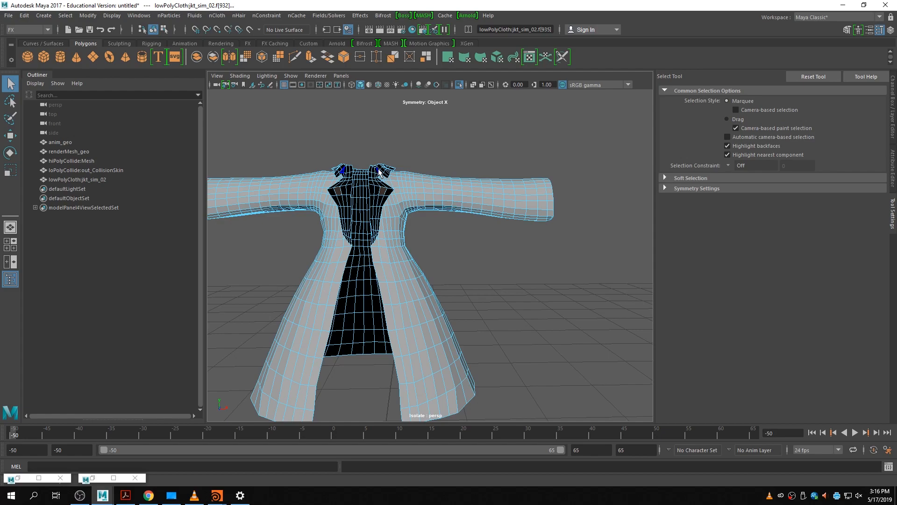
left_click(464, 158)
scroll(453, 315, "down", 3)
scroll(459, 320, "down", 2)
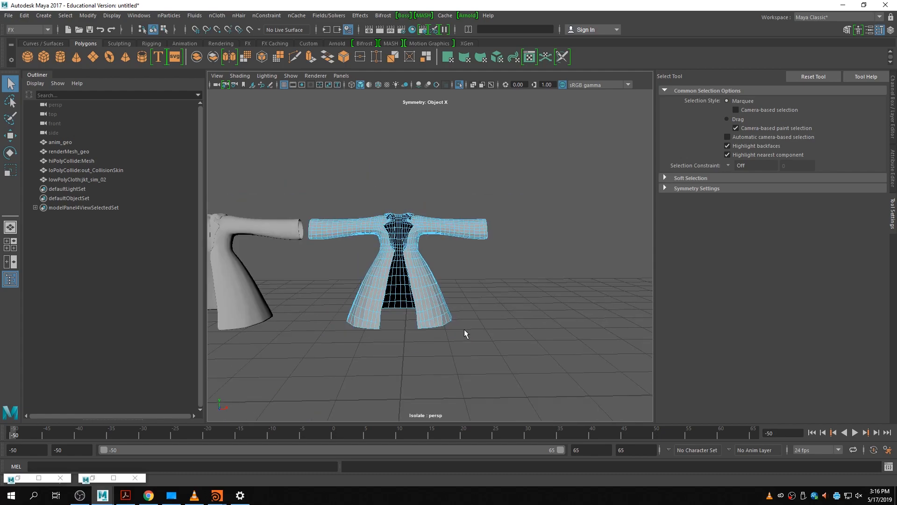
- Return the low-poly coat to object mode and rename it simcage_geo
right_click_drag(429, 208, 470, 201)
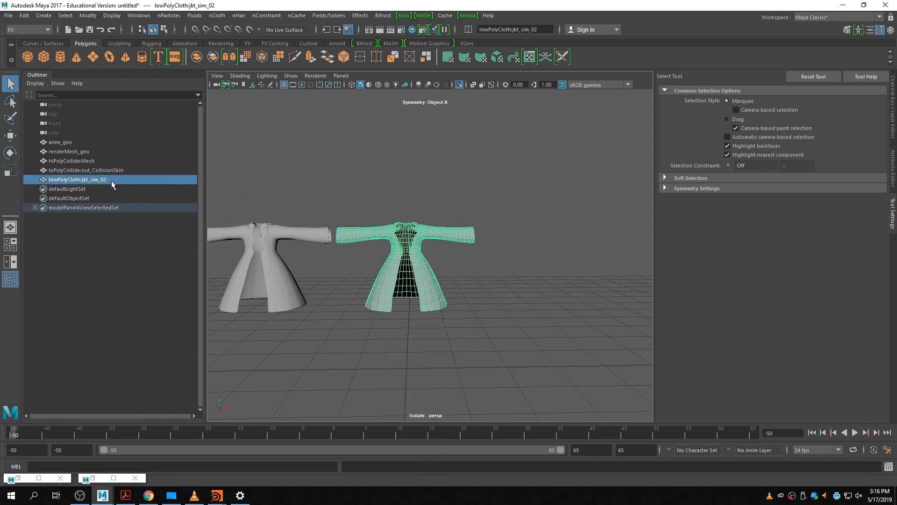
double_click(115, 181)
type("simcage_")
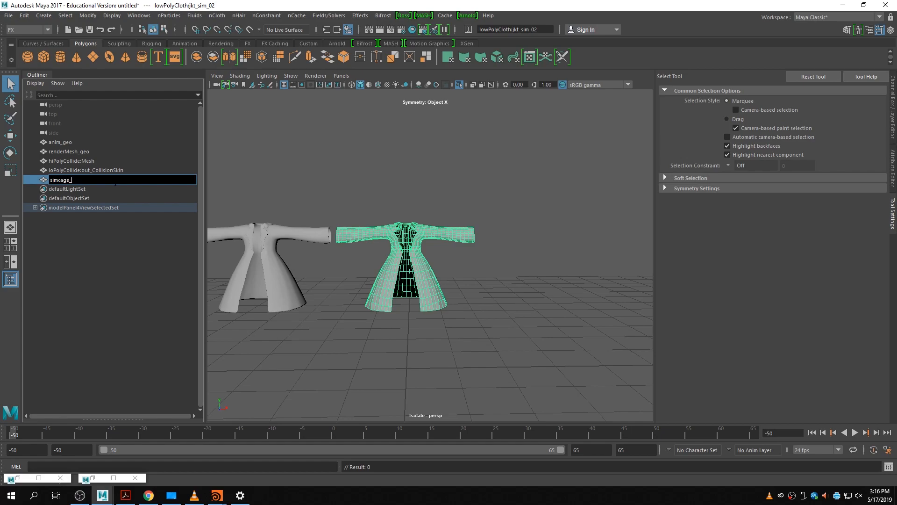
type("gep")
key("Return")
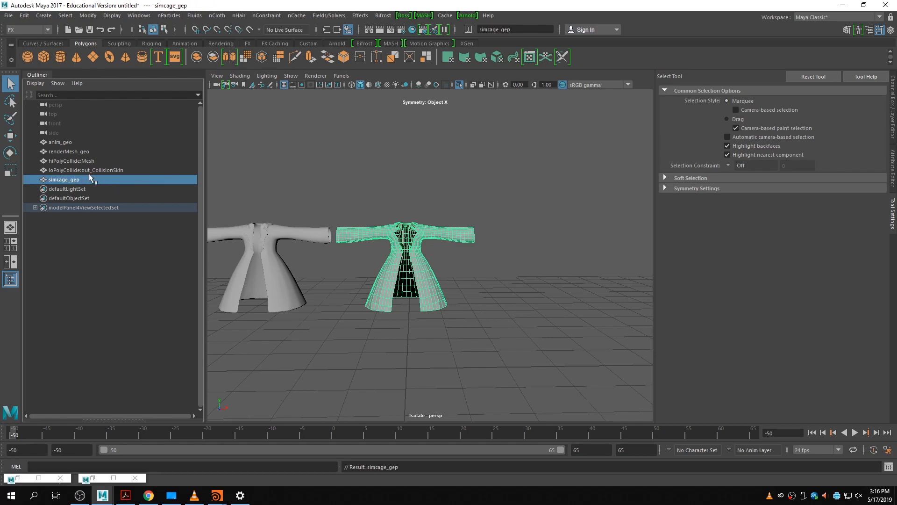
double_click(93, 180)
left_click(93, 179)
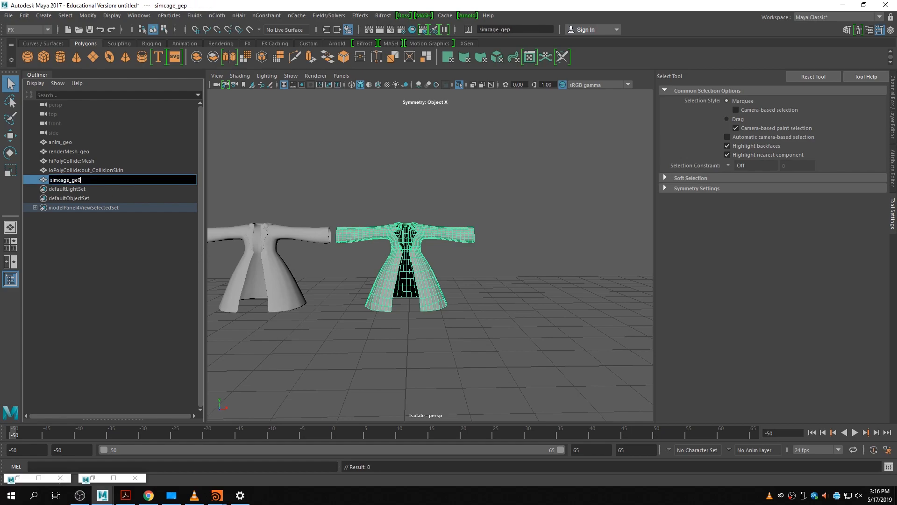
type("0")
key("Return")
double_click(94, 180)
left_click(94, 180)
type("o")
key("Return")
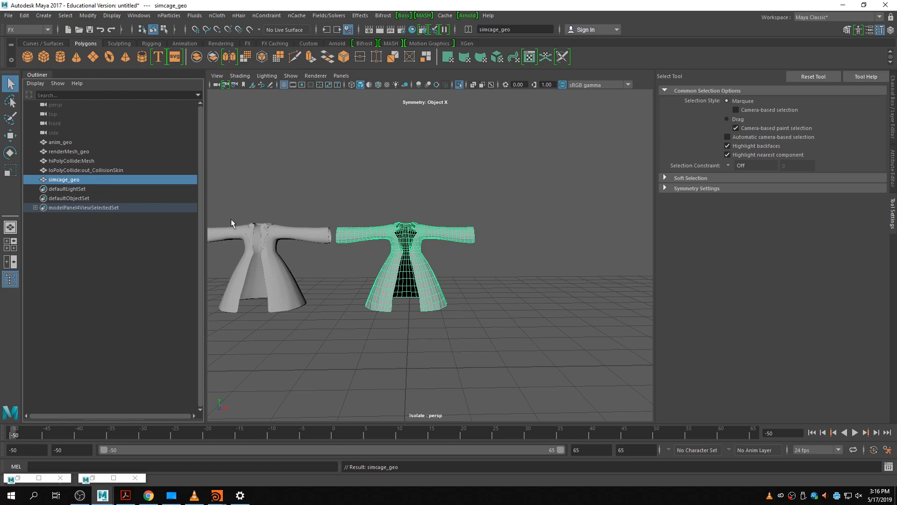
- Set Translate X of renderMesh_geo to 0 so the high-poly coat overlaps the simulation cage
left_click(267, 251)
left_click(894, 78)
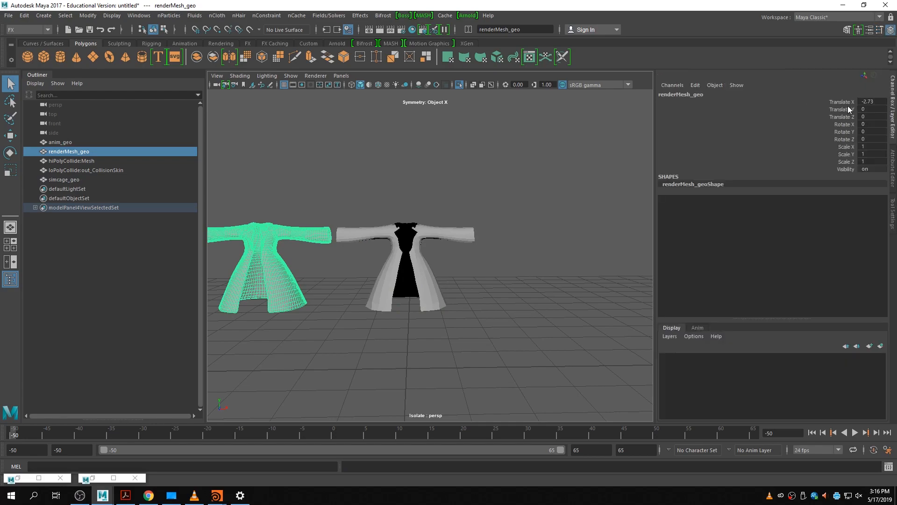
double_click(866, 101)
type("0")
key("Return")
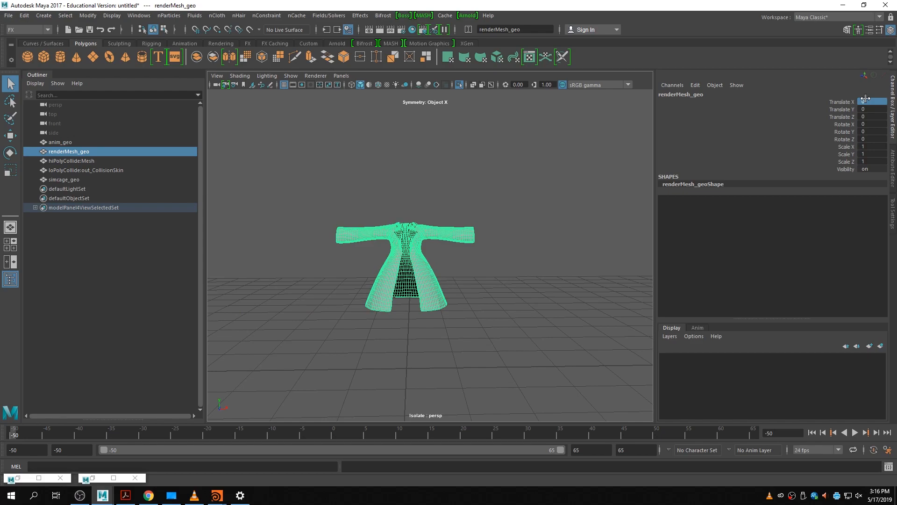
- Go through the coat and collision meshes, and isolate loPolyCollide:out_CollisionSkin in the viewport
left_click(108, 161)
left_click(89, 181)
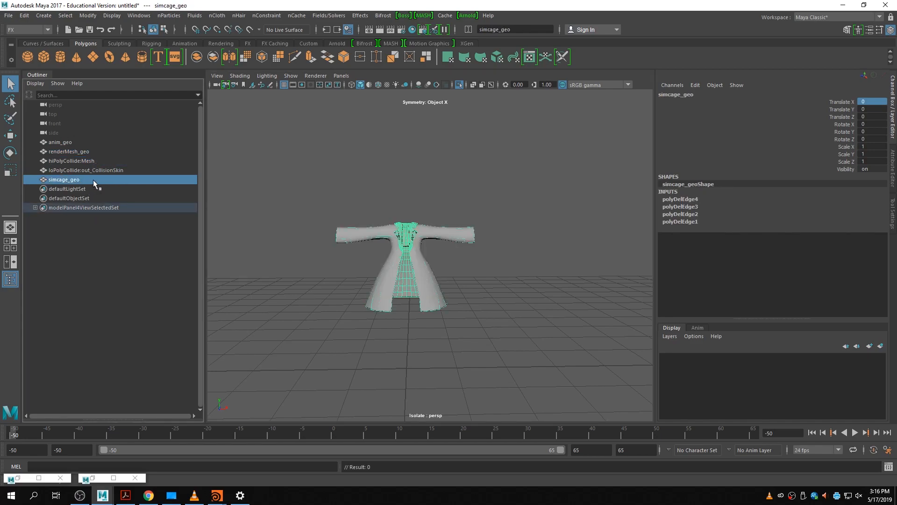
left_click(114, 171)
left_click(103, 160)
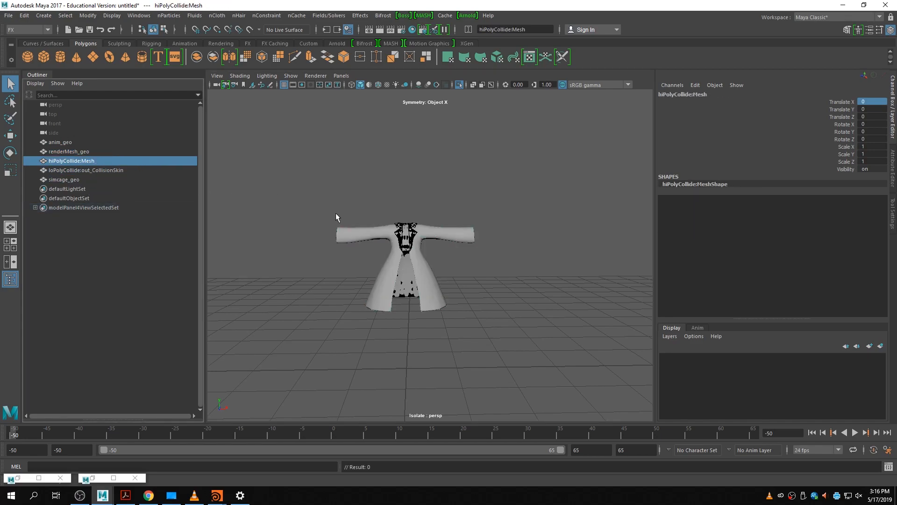
left_click(127, 169)
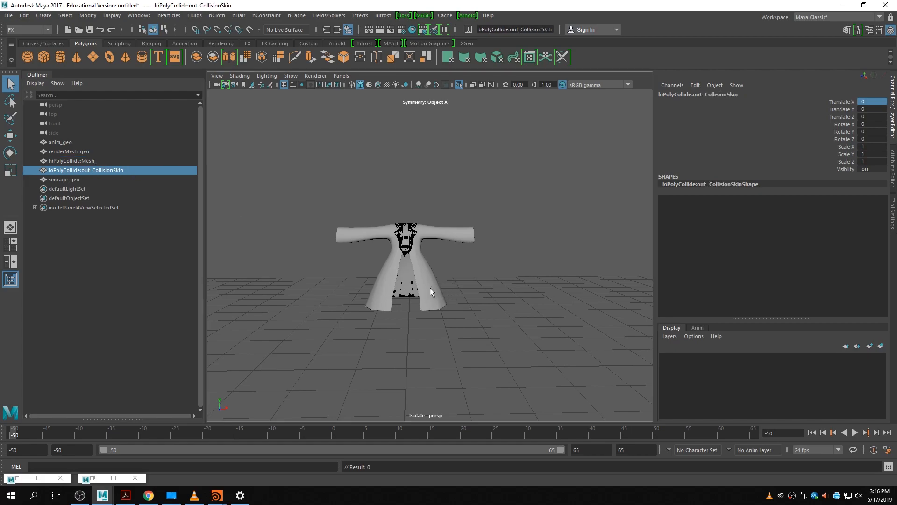
key("ctrl+1")
key("ctrl+1")
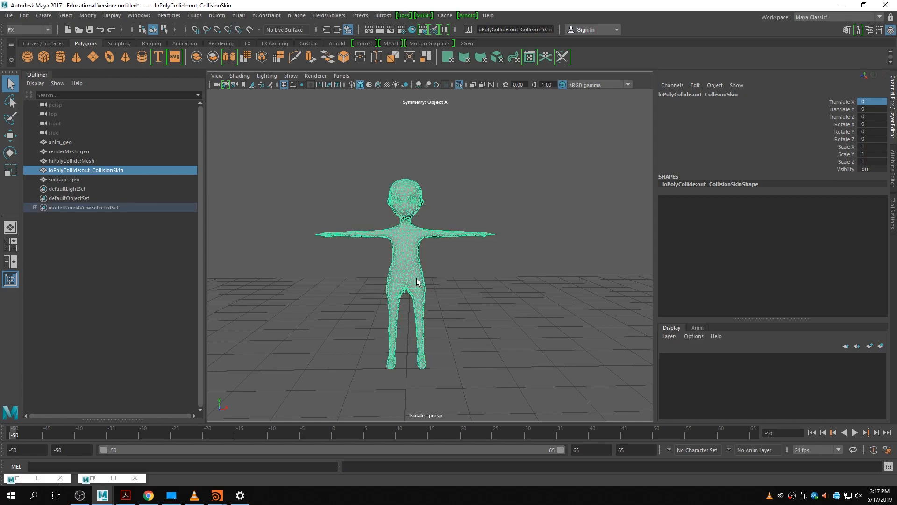
- Isolate anim_geo together with loPolyCollide:out_CollisionSkin and compare the two body meshes up close
left_click(364, 267)
left_click(405, 277)
left_click(65, 142, "ctrl")
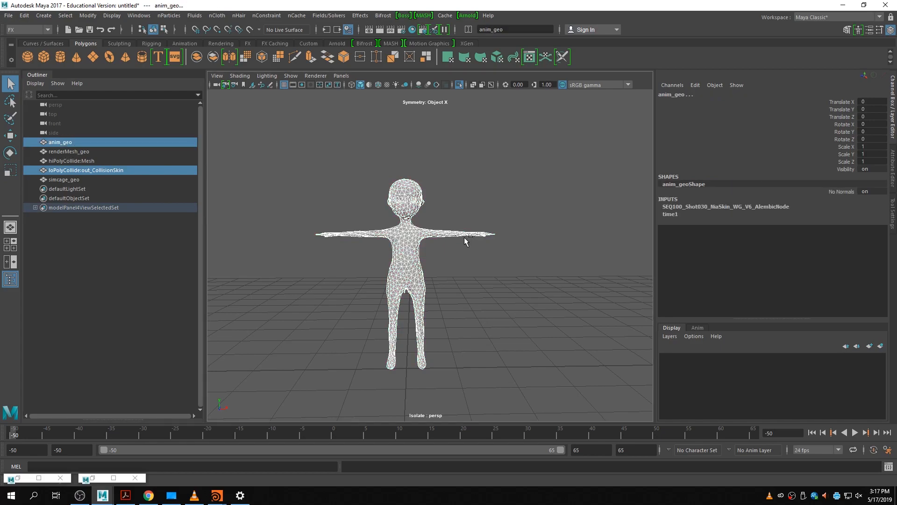
key("ctrl+1")
key("ctrl+1")
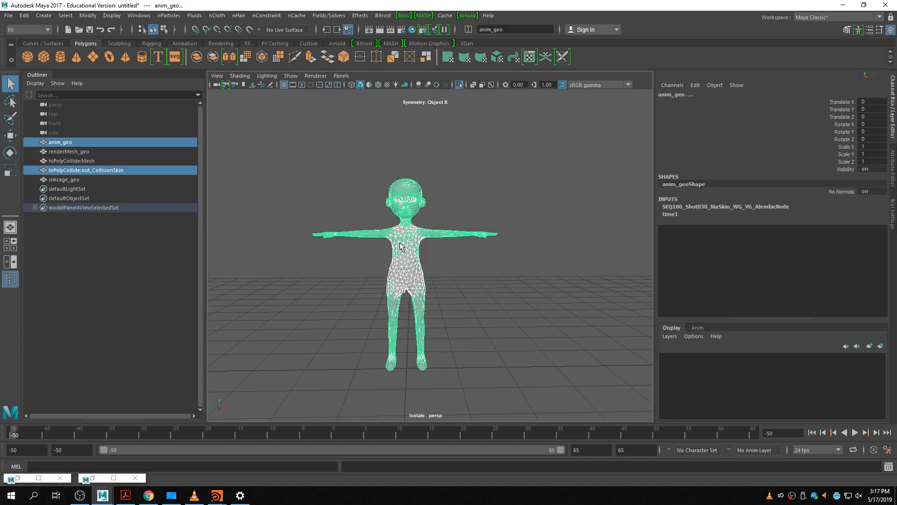
left_click(439, 199)
scroll(429, 221, "up", 4)
left_click(374, 261)
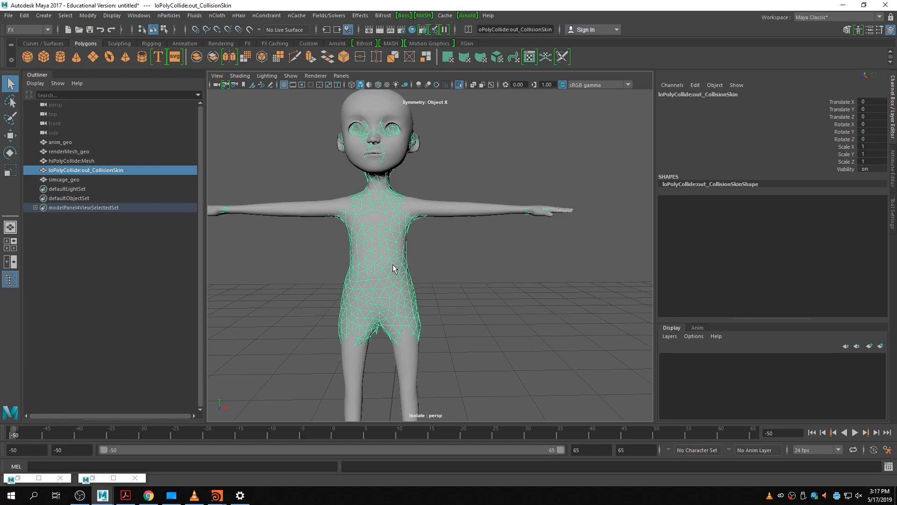
- Switch to the Modeling menu set and reselect loPolyCollide:out_CollisionSkin
left_click(45, 30)
left_click(33, 40)
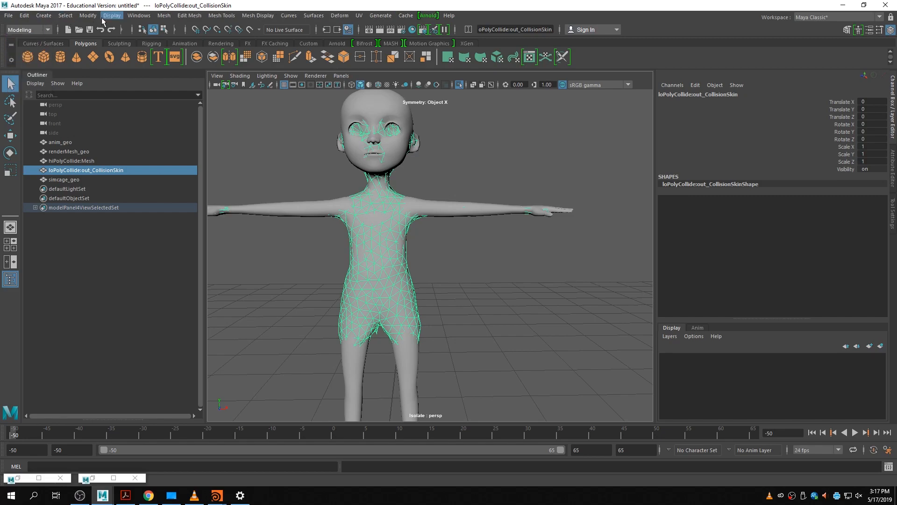
left_click(59, 142)
left_click(104, 170)
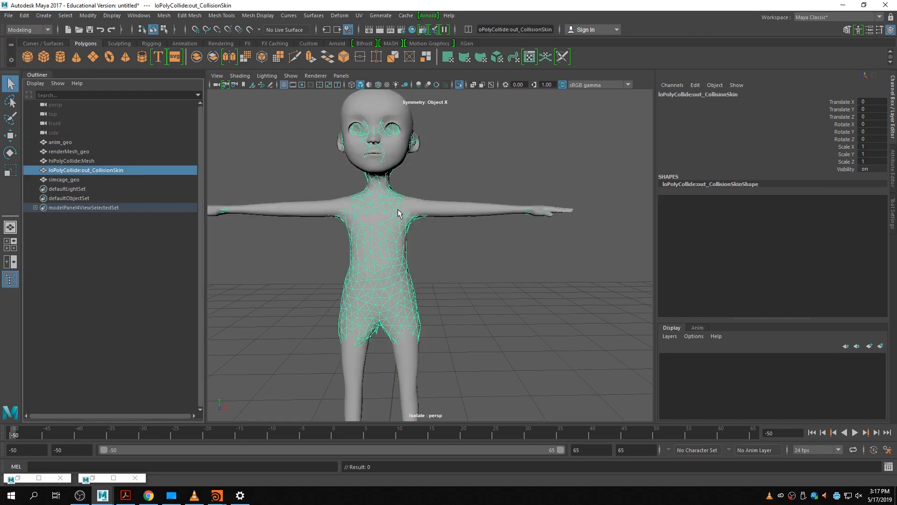
- Try the Reduce operation at 30 percent on hiPolyCollide:Mesh, examine the face topology, and undo the reduction
left_click(100, 162)
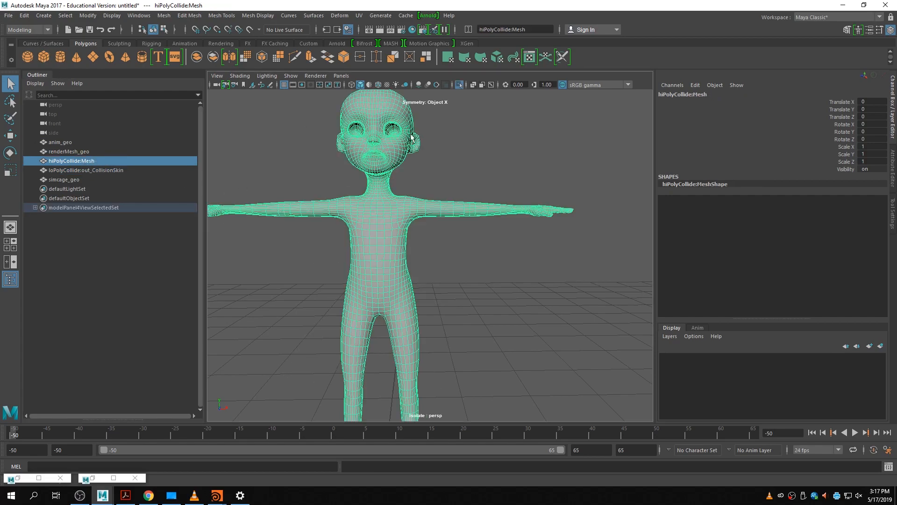
left_click(90, 16)
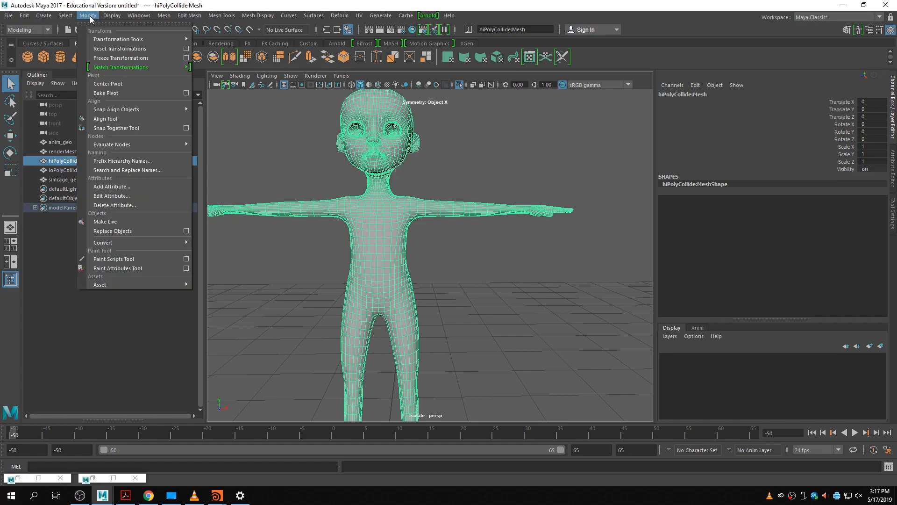
left_click(90, 16)
left_click(163, 15)
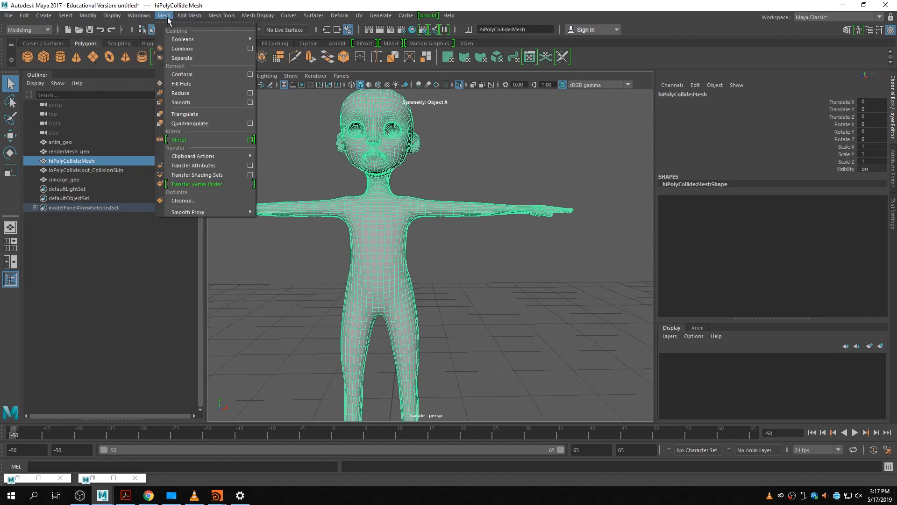
left_click(180, 93)
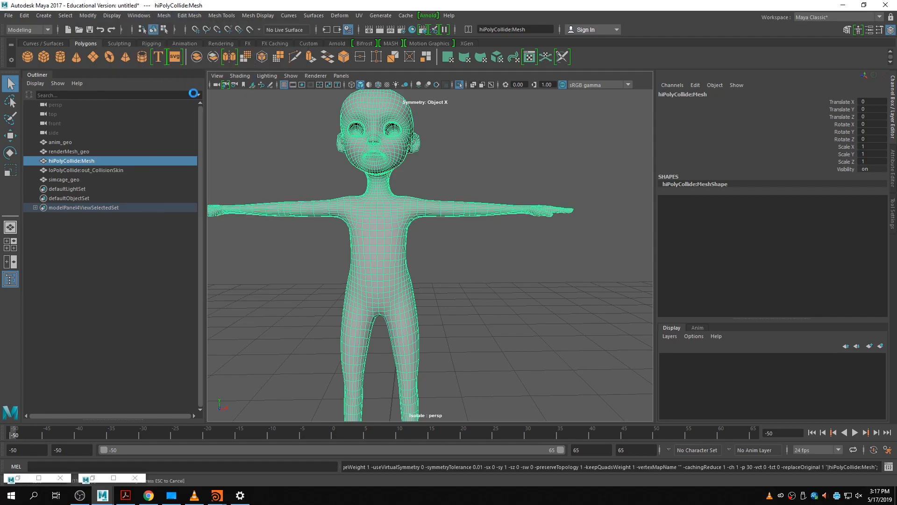
scroll(415, 269, "down", 2)
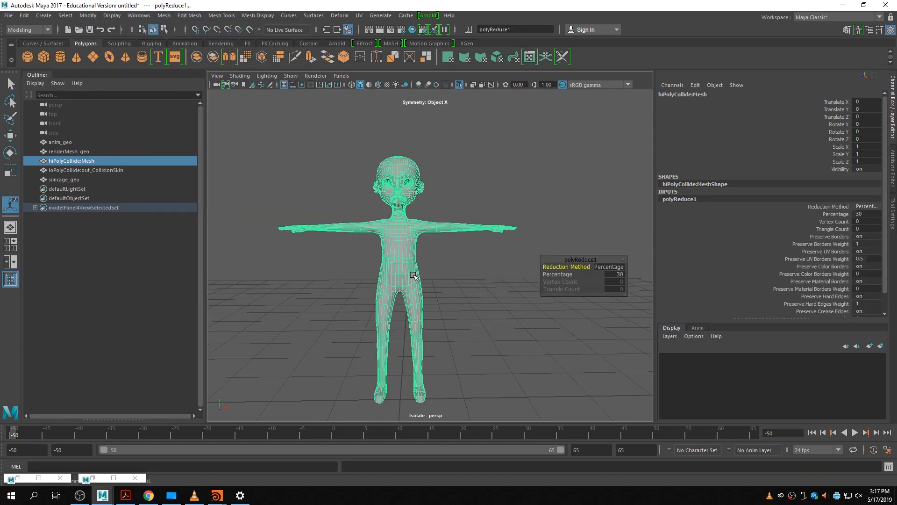
scroll(420, 260, "up", 5)
mouse_move(394, 208)
middle_mouse_down("alt")
mouse_move(517, 369)
mouse_move(493, 386)
middle_mouse_up("alt")
middle_click_drag(427, 288, 451, 369, "alt")
key("super")
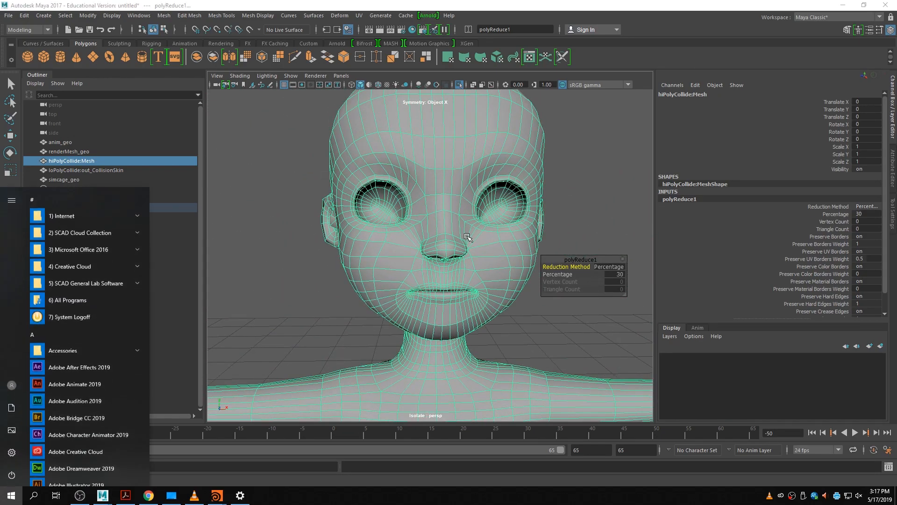
key("super")
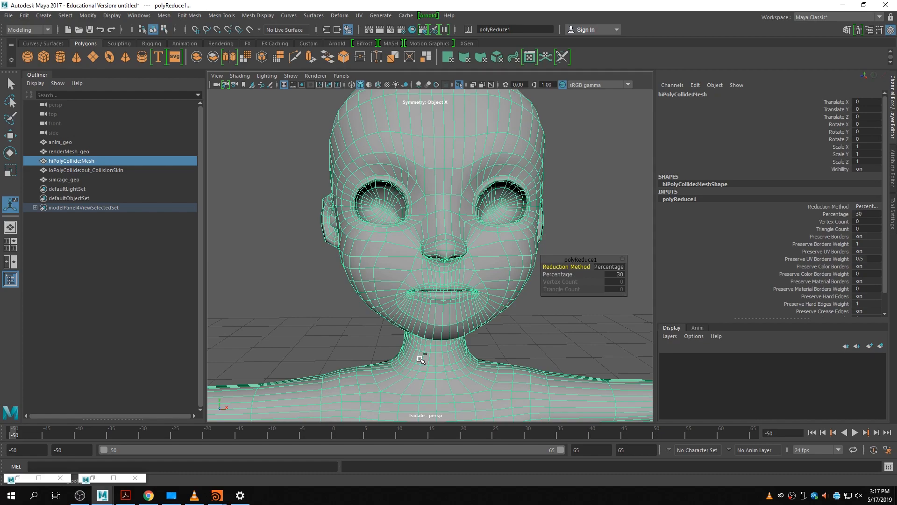
key("ctrl+z")
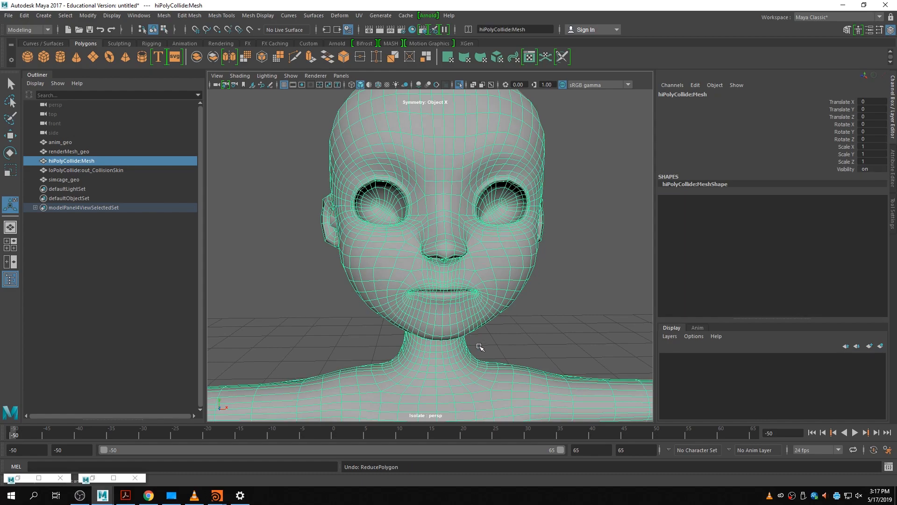
- Isolate loPolyCollide:out_CollisionSkin and examine its triangulated topology from the head down to the legs
left_click(84, 152)
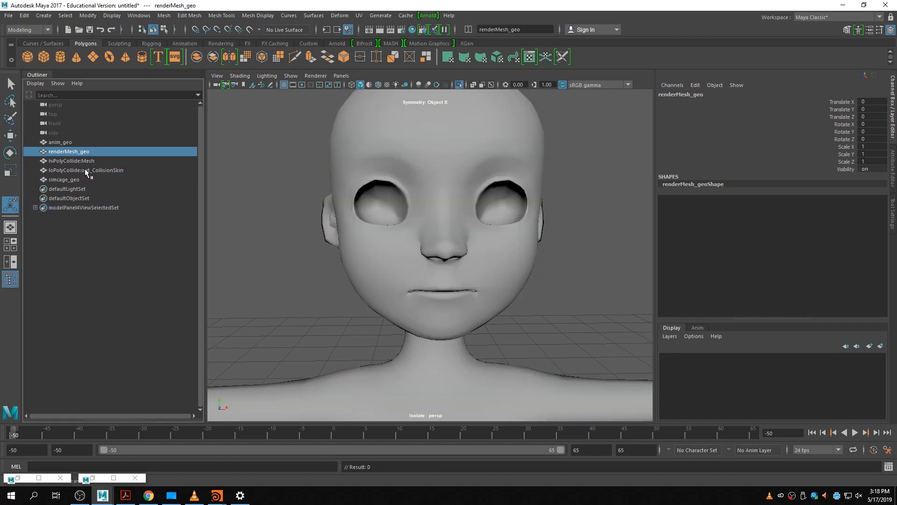
left_click(86, 171)
key("ctrl+1")
key("ctrl+1")
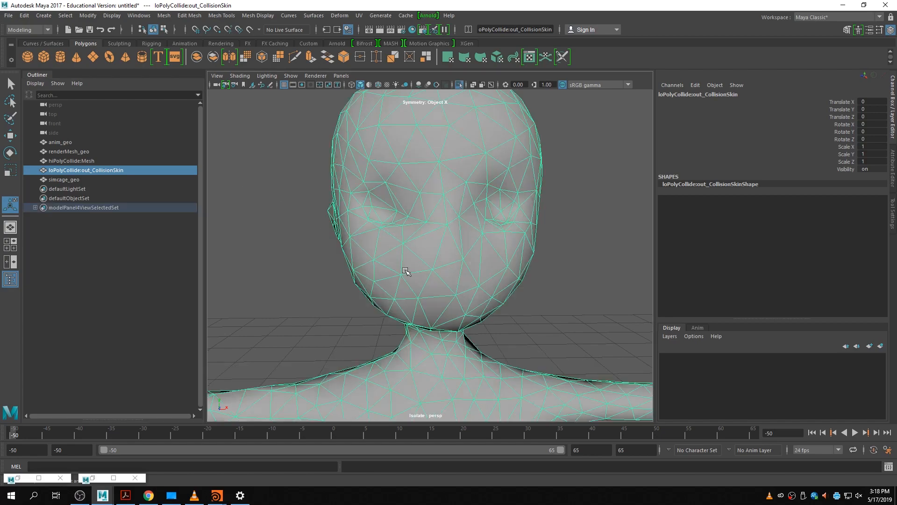
scroll(406, 275, "down", 4)
scroll(445, 352, "down", 2)
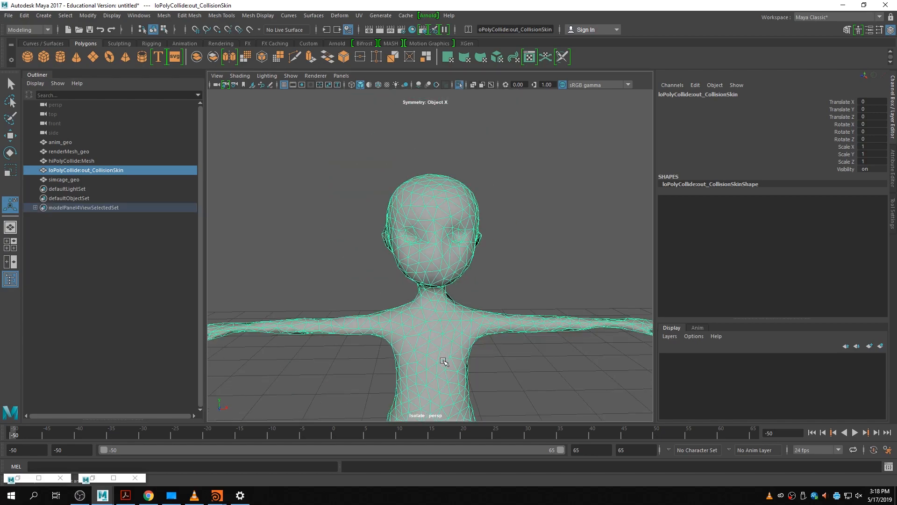
scroll(444, 361, "down", 2)
middle_click_drag(445, 381, 421, 281, "alt")
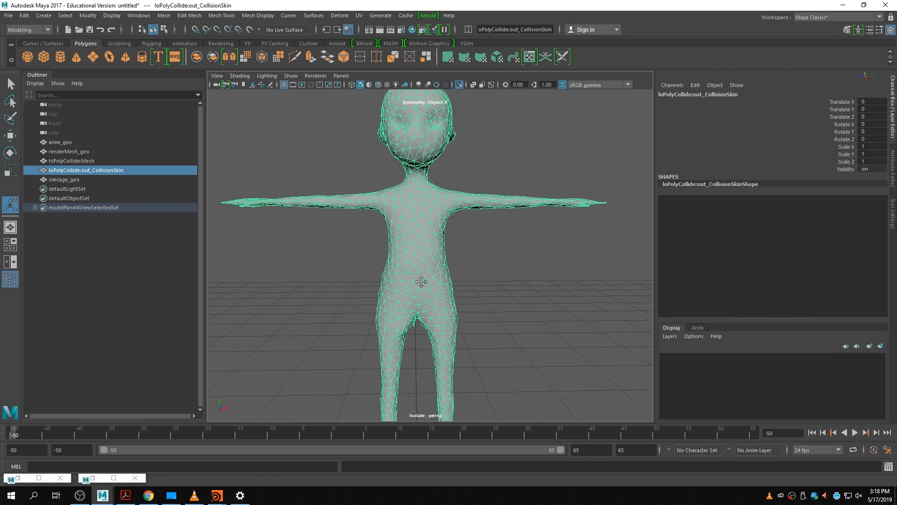
scroll(433, 311, "down", 3)
scroll(437, 323, "up", 2)
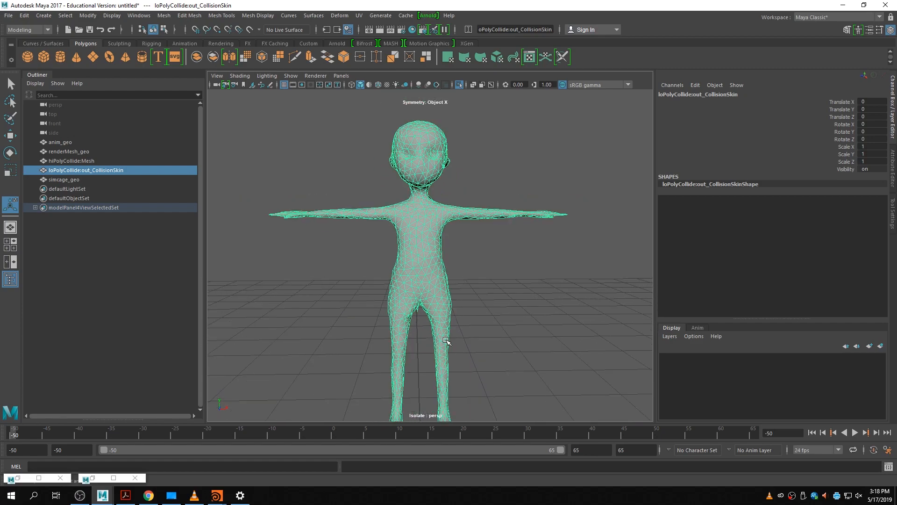
- Switch to Houdini, go up to the object level, and turn off the display of geo1
scroll(446, 335, "up", 2)
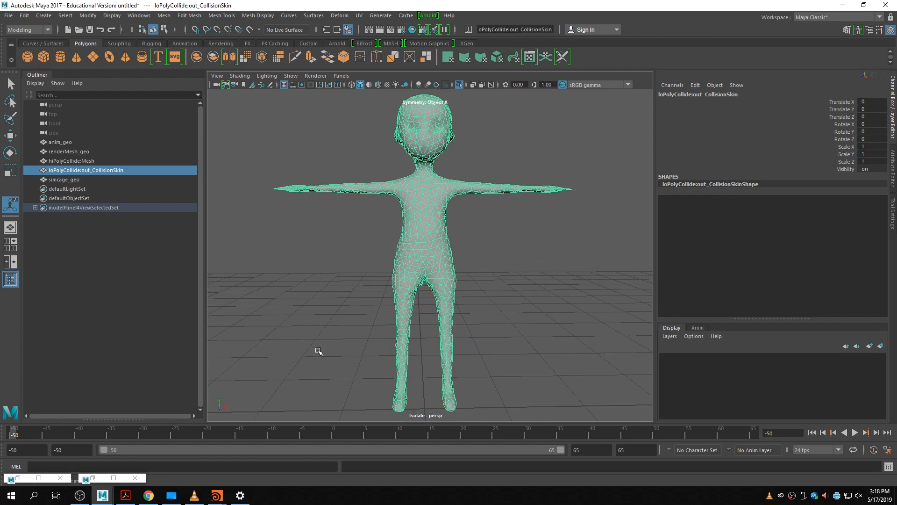
mouse_move(217, 496)
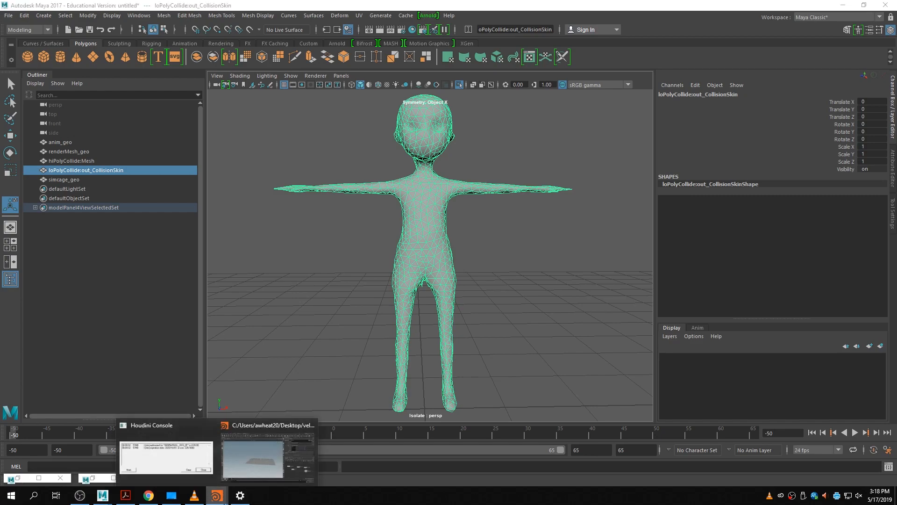
left_click(268, 451)
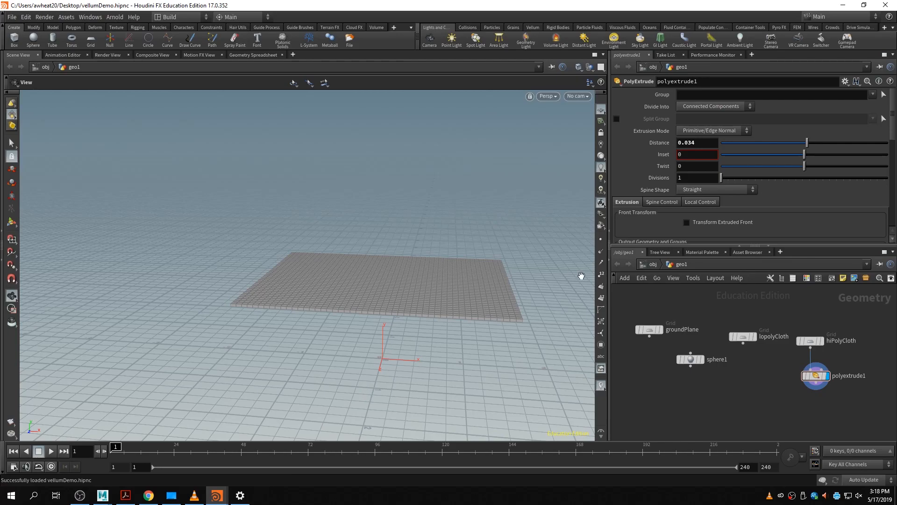
mouse_move(822, 381)
left_click(652, 265)
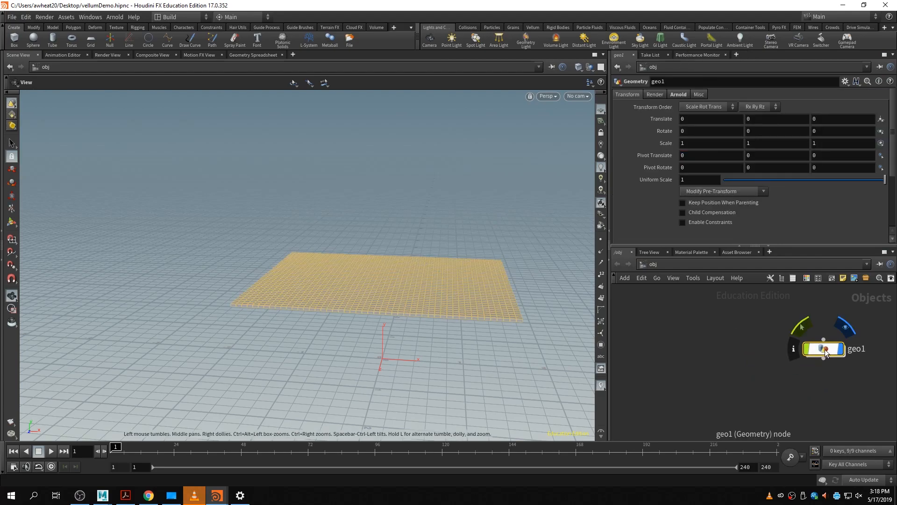
left_click(834, 351)
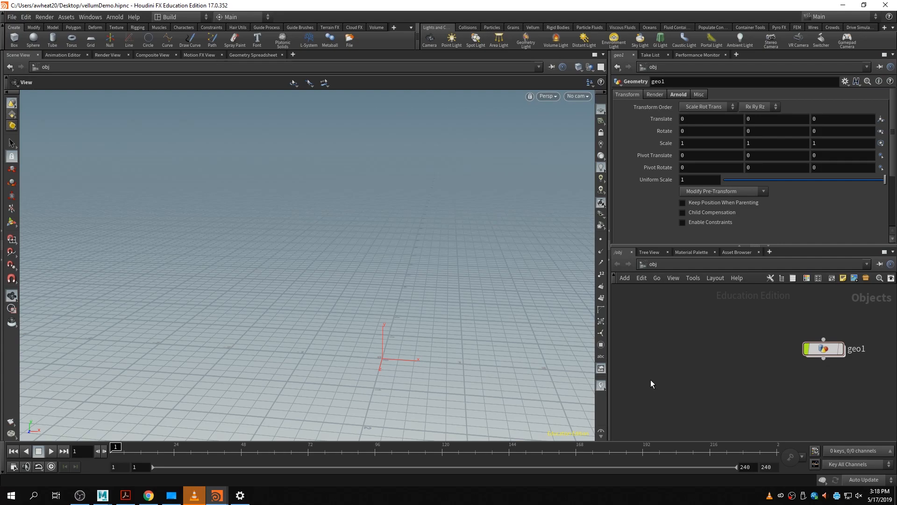
- Widen the network area and add a new Geometry object beside geo1
left_click_drag(610, 244, 531, 244)
key("Tab")
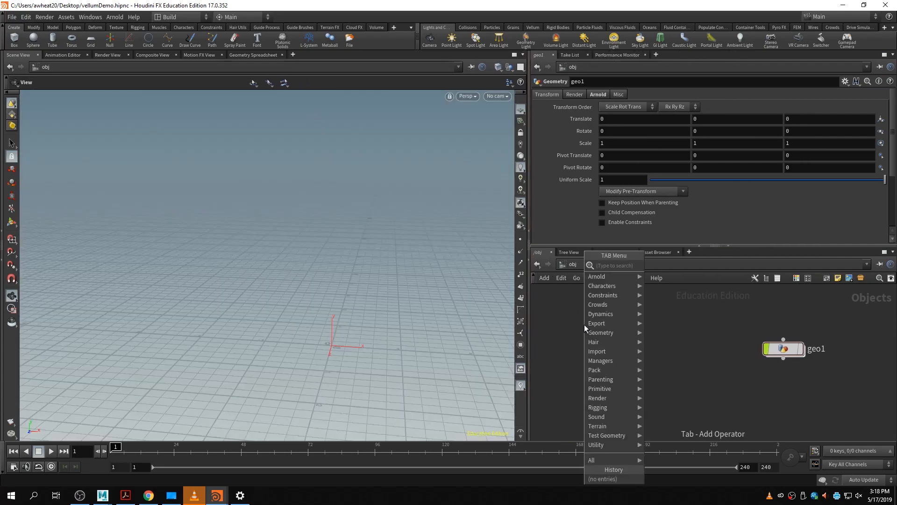
type("geo")
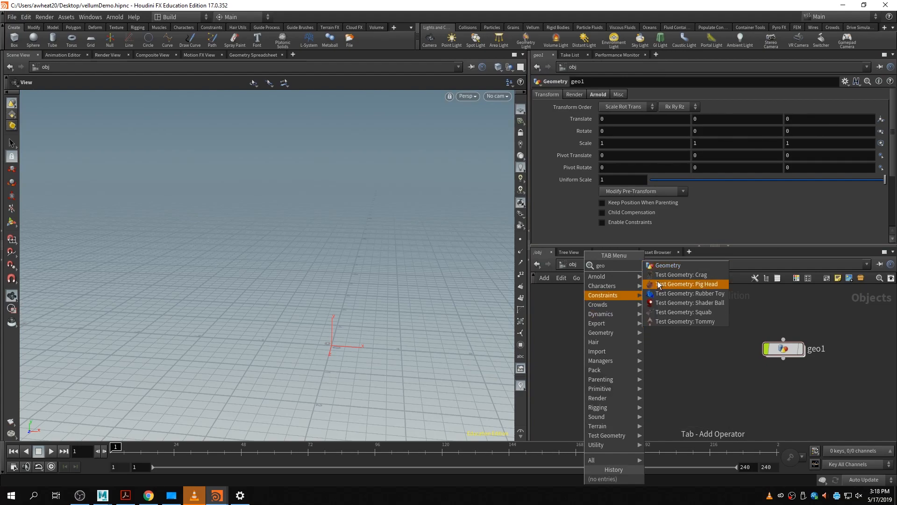
left_click(667, 265)
left_click(611, 339)
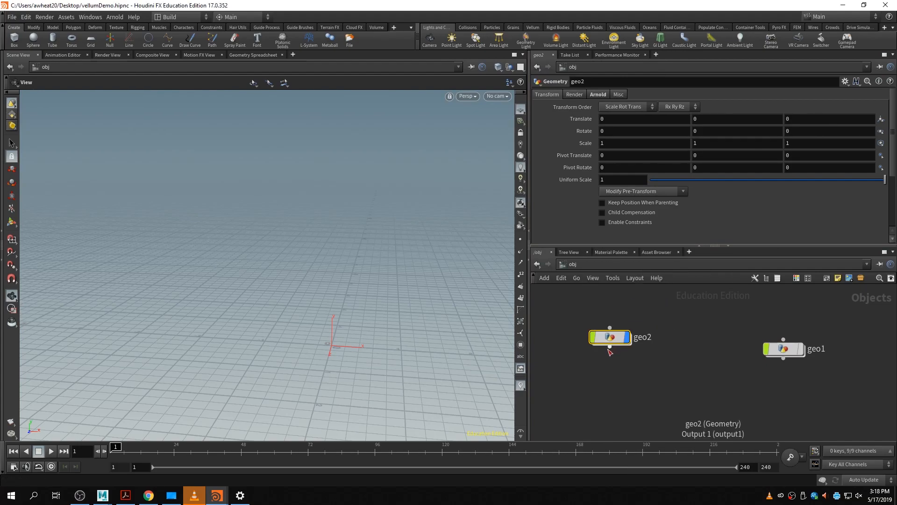
mouse_move(629, 345)
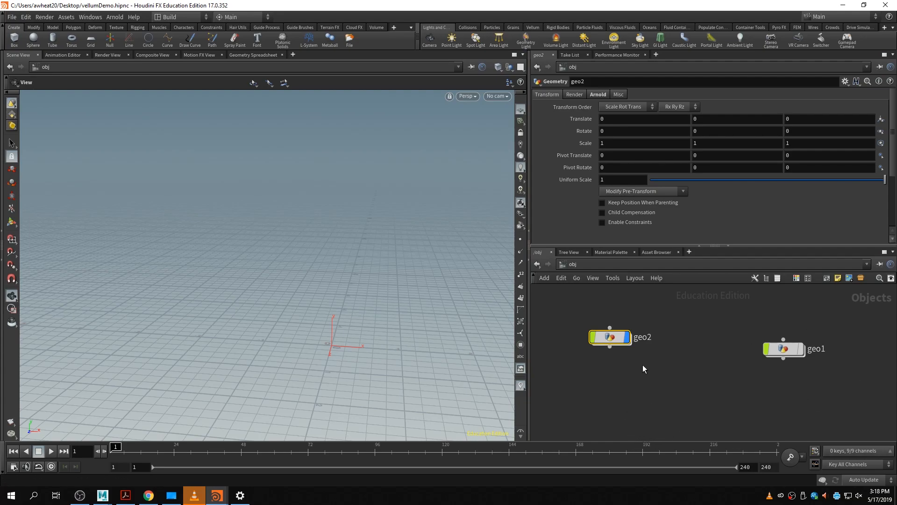
left_click(672, 386)
key("Tab")
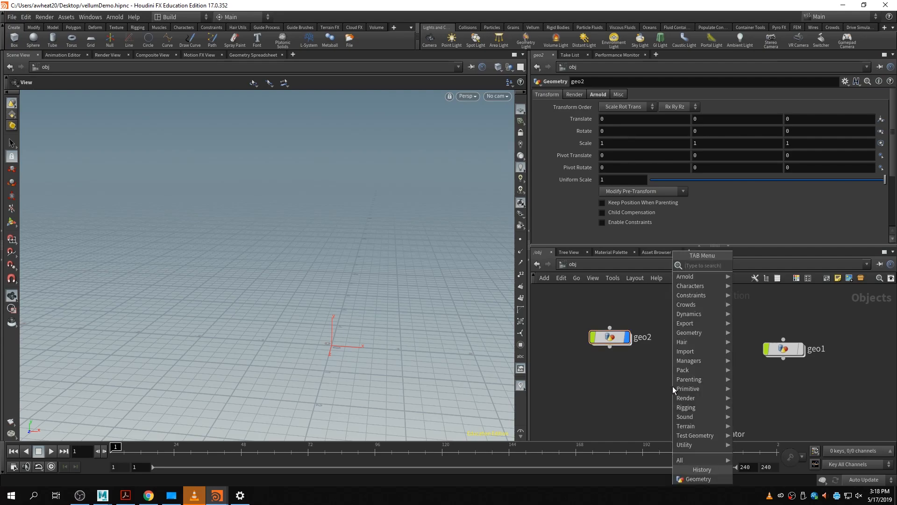
- Enter the geo2 object's network and add a File node
mouse_move(697, 360)
double_click(610, 337)
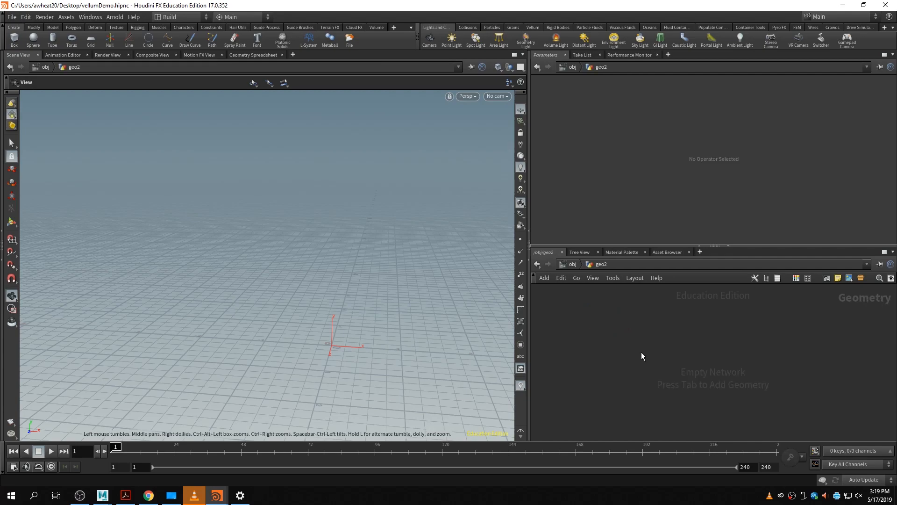
key("Tab")
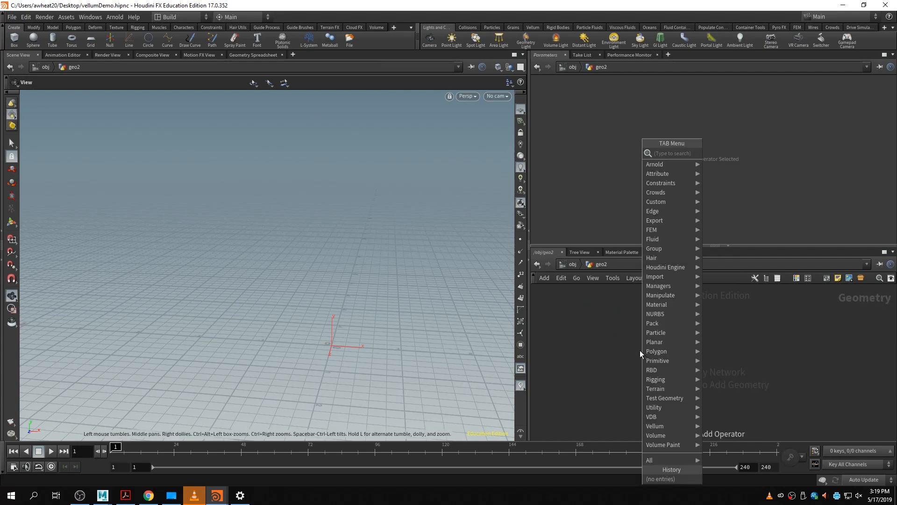
type("file")
key("Return")
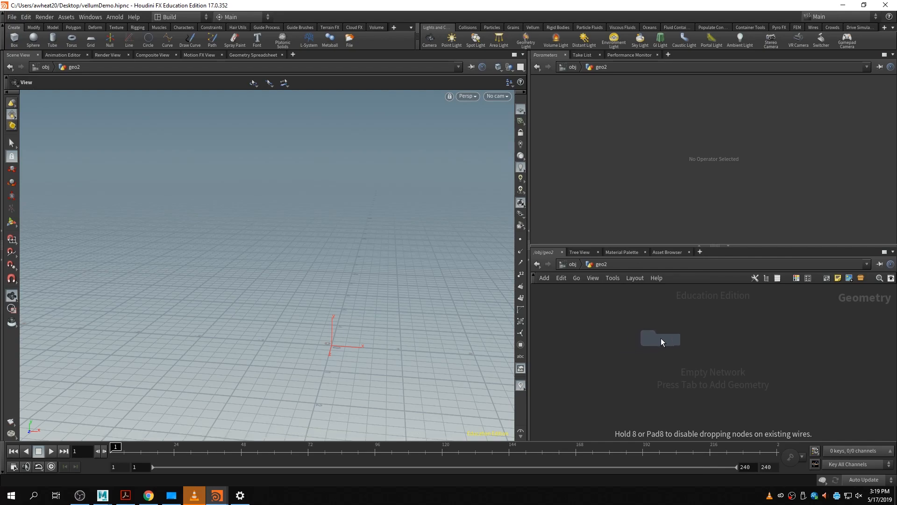
left_click(661, 337)
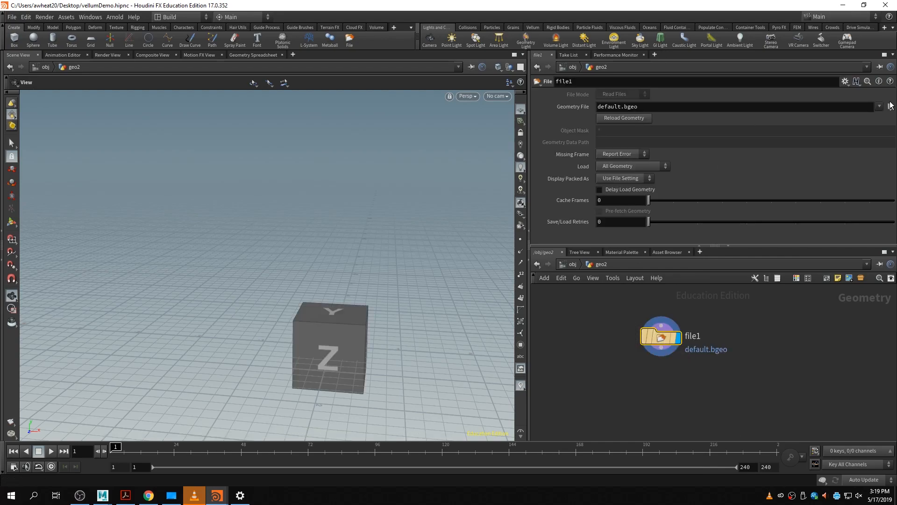
- Load hiPolyCollide.obj from $HIP/testProj/ClothLibrary/tpose/ into the File node
left_click(891, 106)
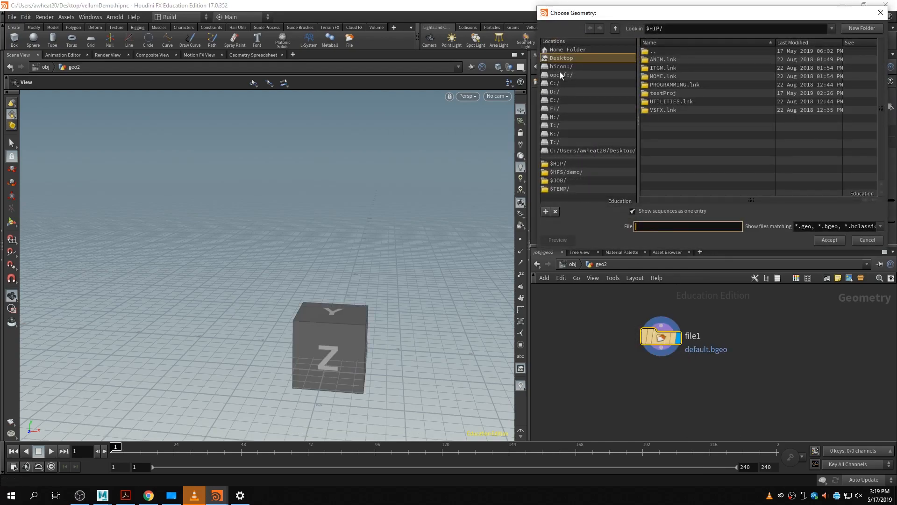
double_click(673, 93)
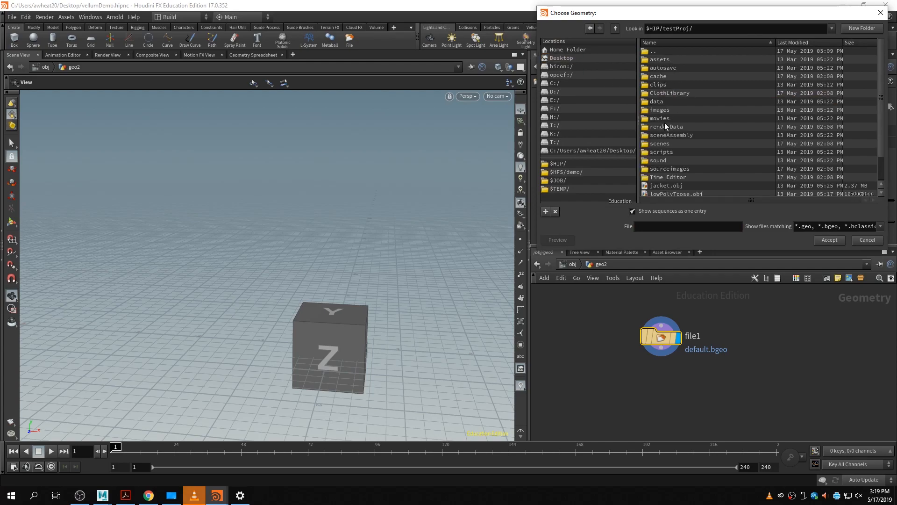
double_click(673, 60)
left_click(615, 29)
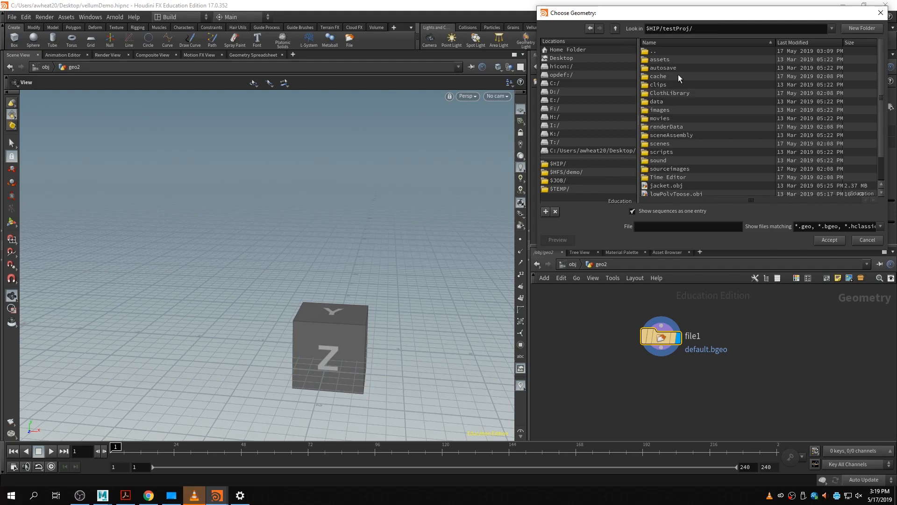
double_click(678, 95)
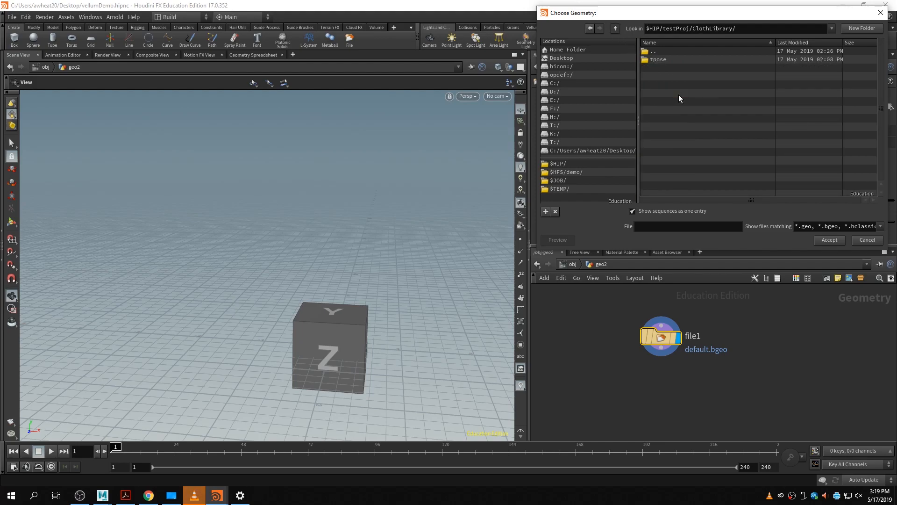
double_click(660, 60)
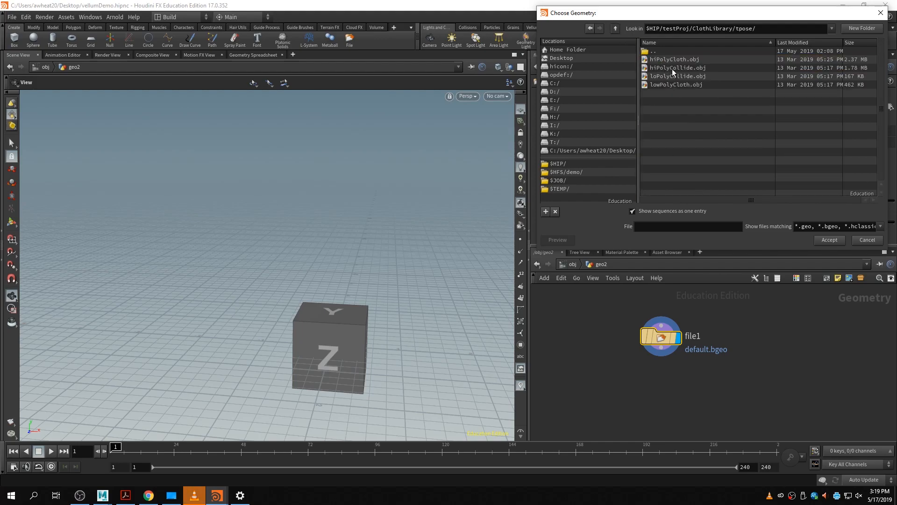
left_click(673, 67)
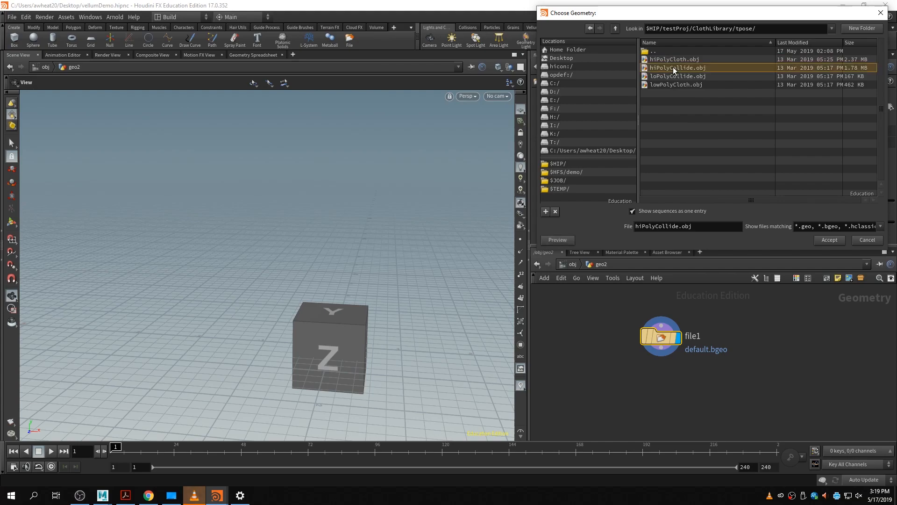
left_click(828, 240)
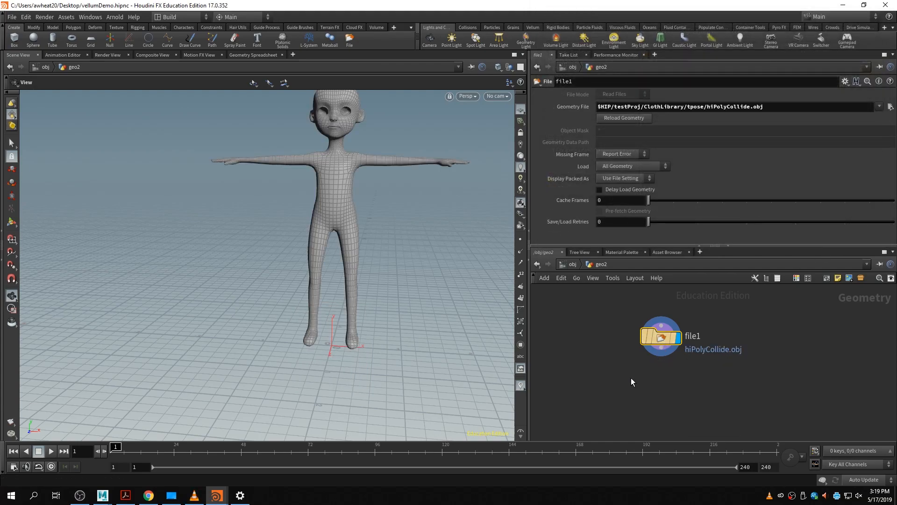
- Move the File node higher in the network and widen the parameter and network area
middle_click_drag(352, 212, 287, 265)
left_click_drag(663, 341, 687, 326)
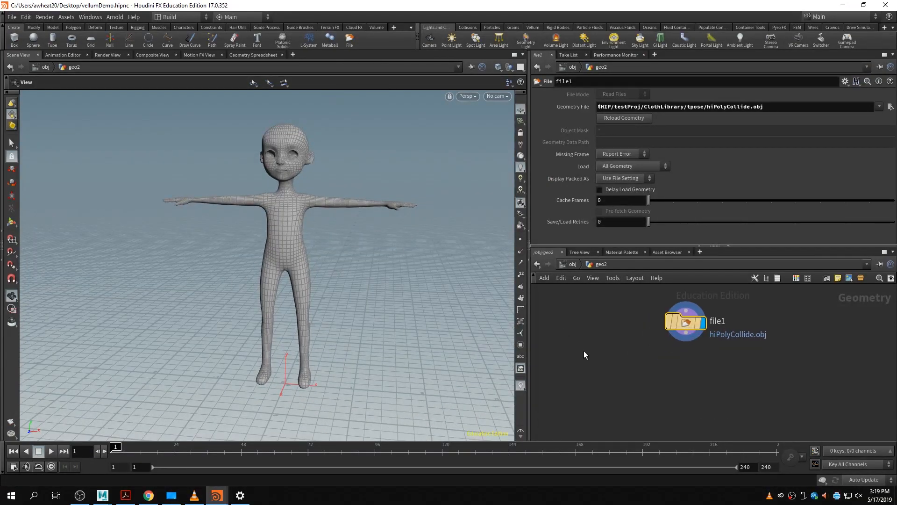
middle_click_drag(694, 397, 691, 380)
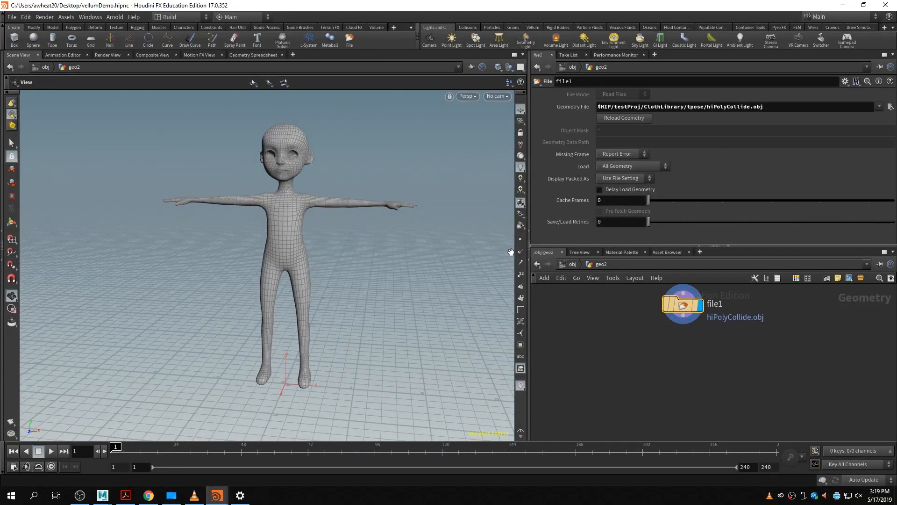
left_click_drag(530, 246, 509, 246)
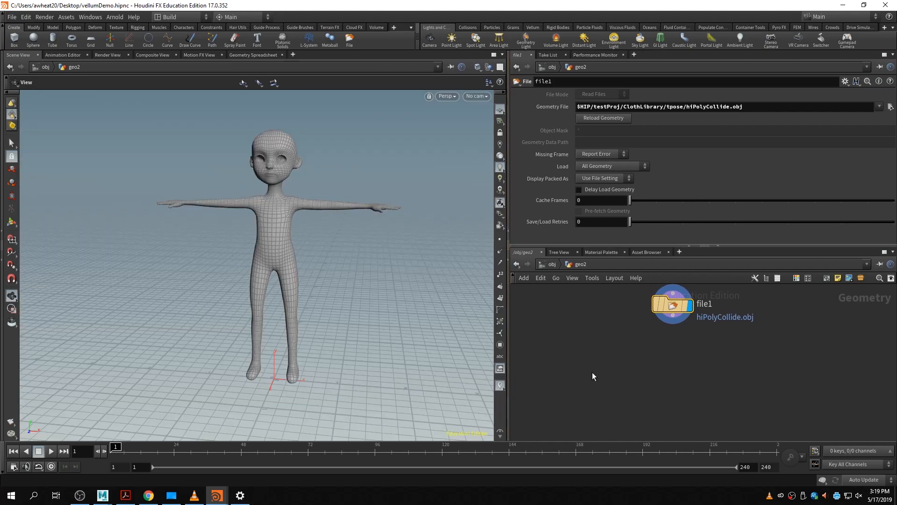
- Try a plain VDB node below the File node and delete it
key("Tab")
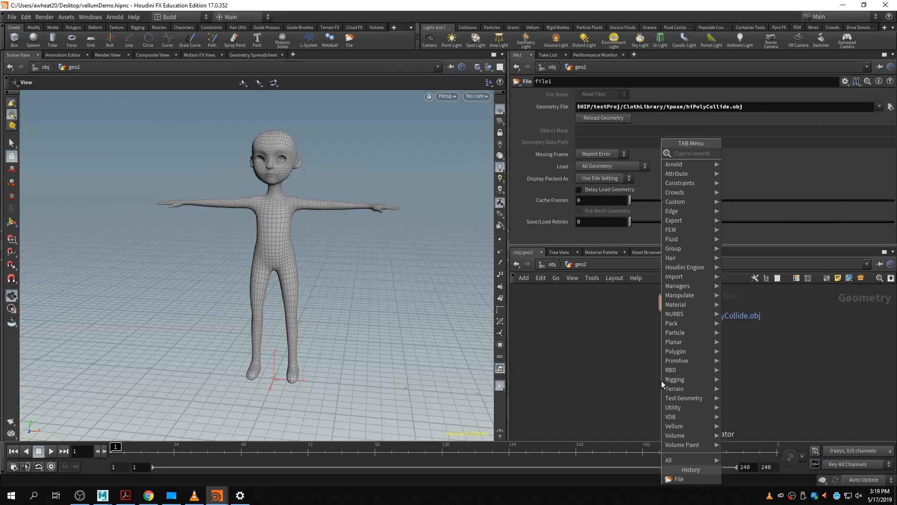
type("vdb")
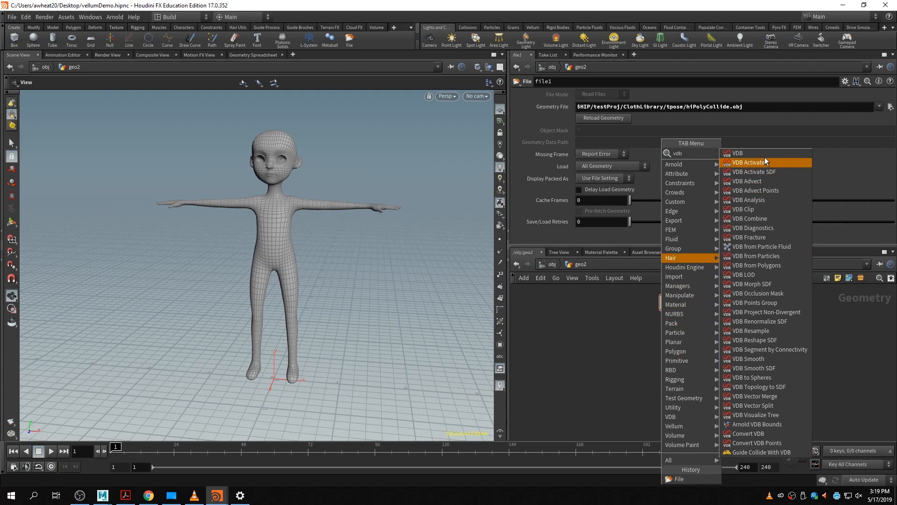
left_click(752, 153)
left_click(691, 341)
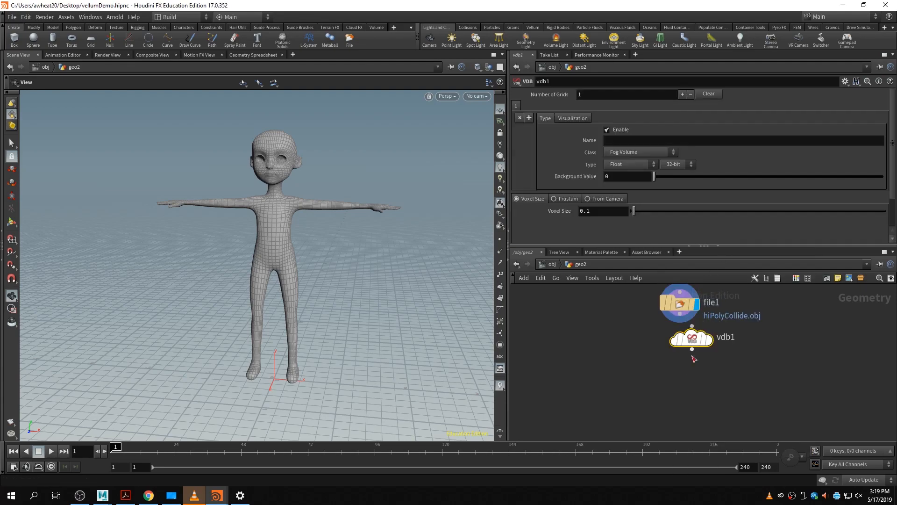
key("Delete")
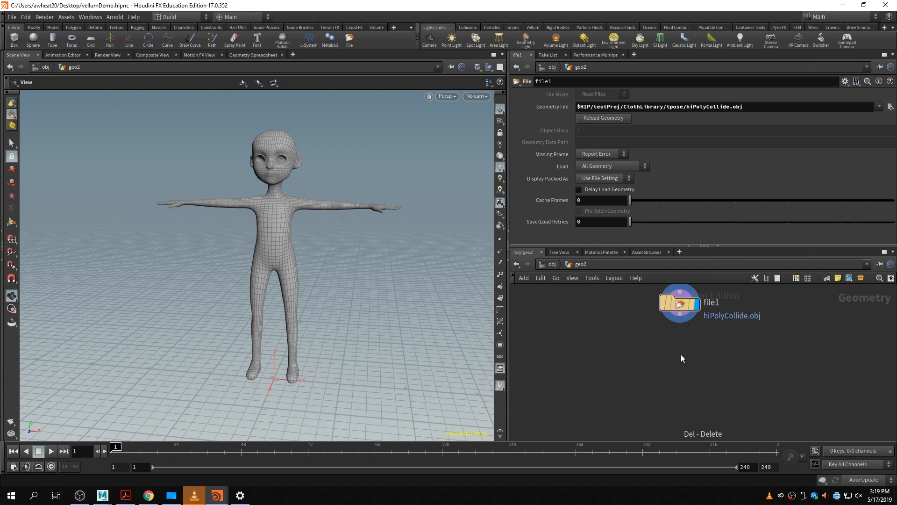
- Add a VDB from Polygons node, feed it from the File node, and display its result
key("Tab")
type("vd")
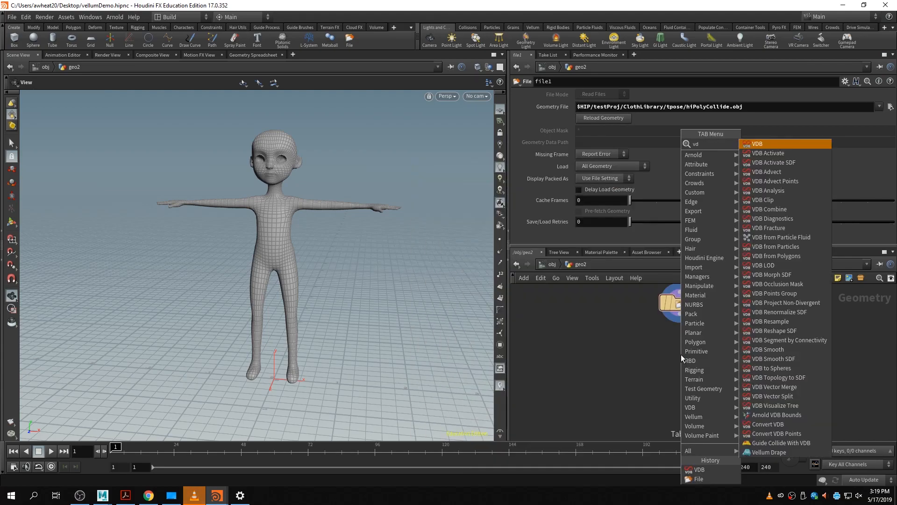
type("b from")
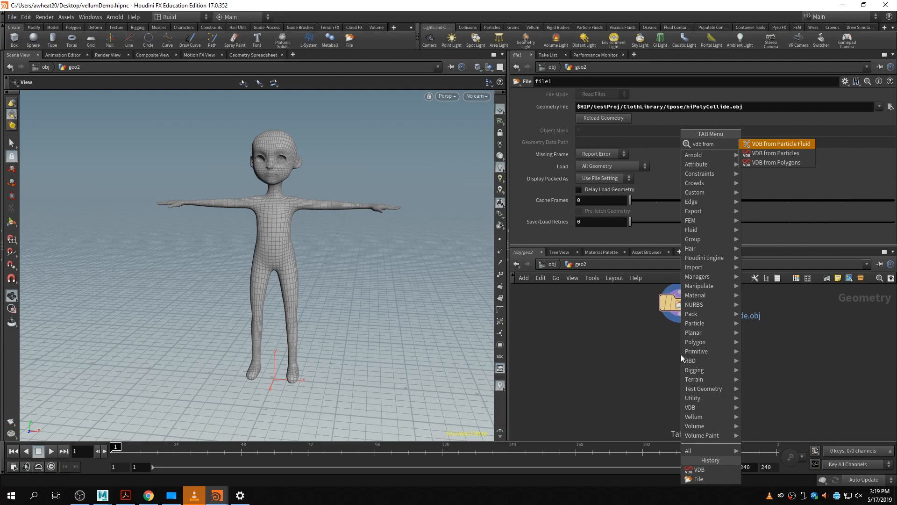
key("Down")
key("Down")
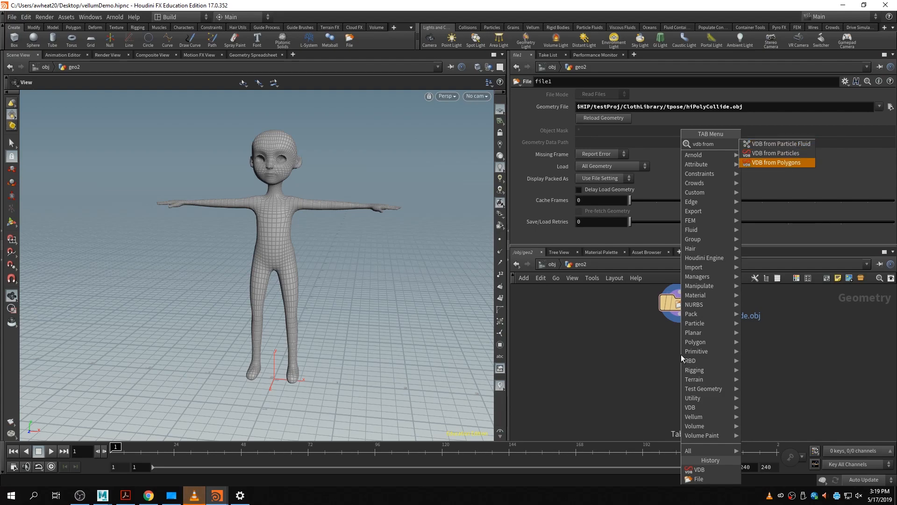
key("Return")
left_click(677, 349)
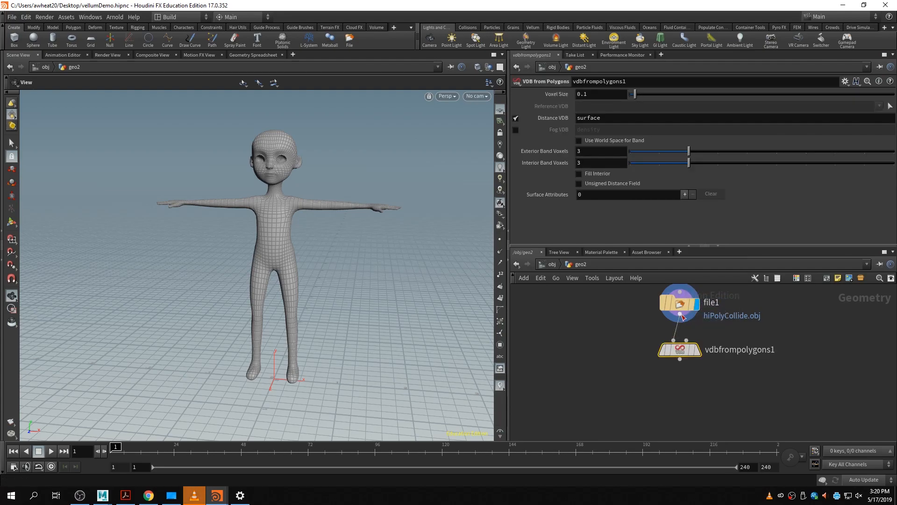
left_click(696, 350)
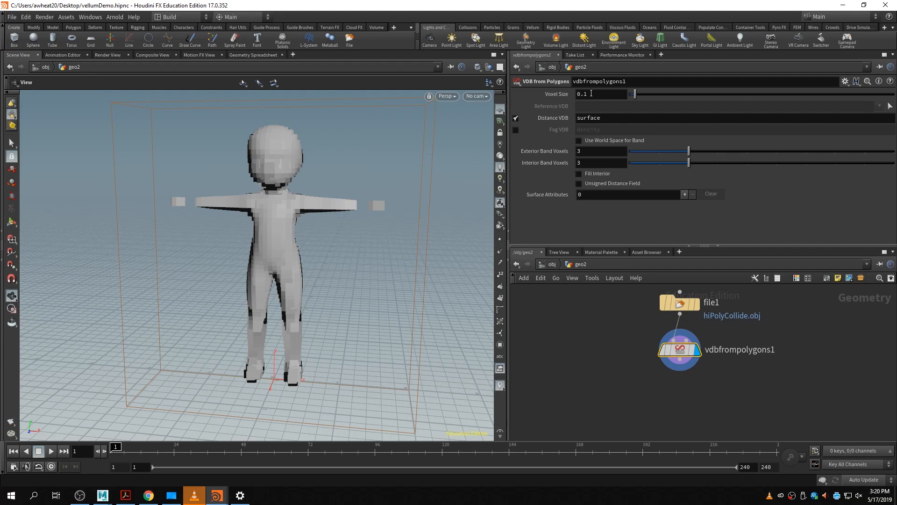
- Set the VDB from Polygons voxel size to 0.044 and its exterior band voxels to 2
left_click_drag(636, 94, 633, 95)
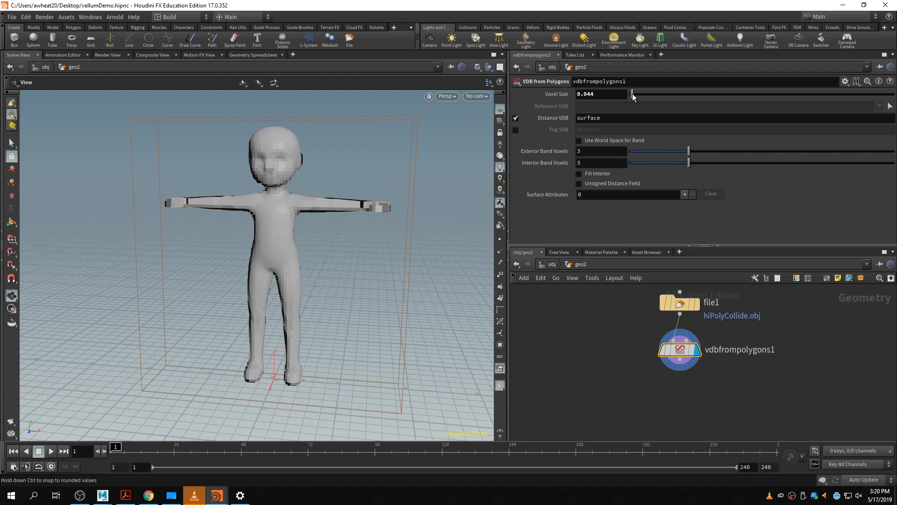
left_click(649, 156)
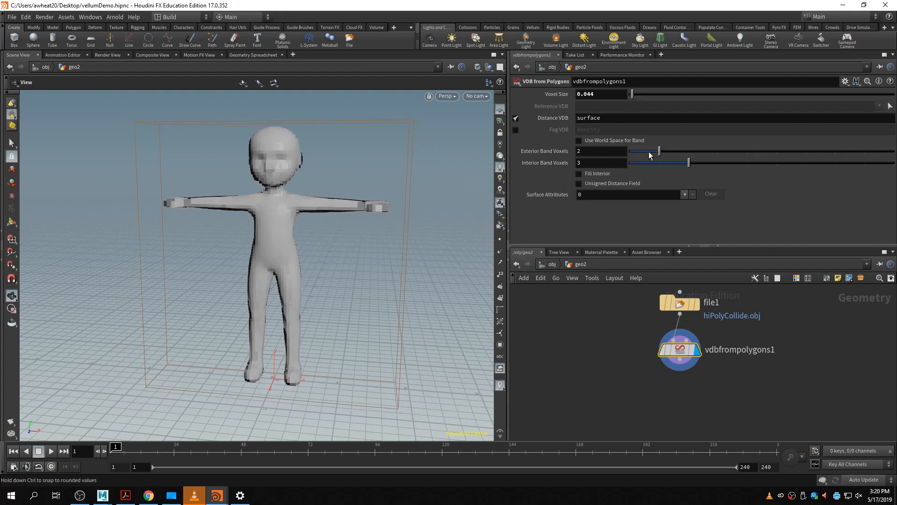
- Set the exterior band voxels to 3, and feed the VDB from Polygons output into a new, displayed Remesh node
left_click_drag(660, 152, 689, 151)
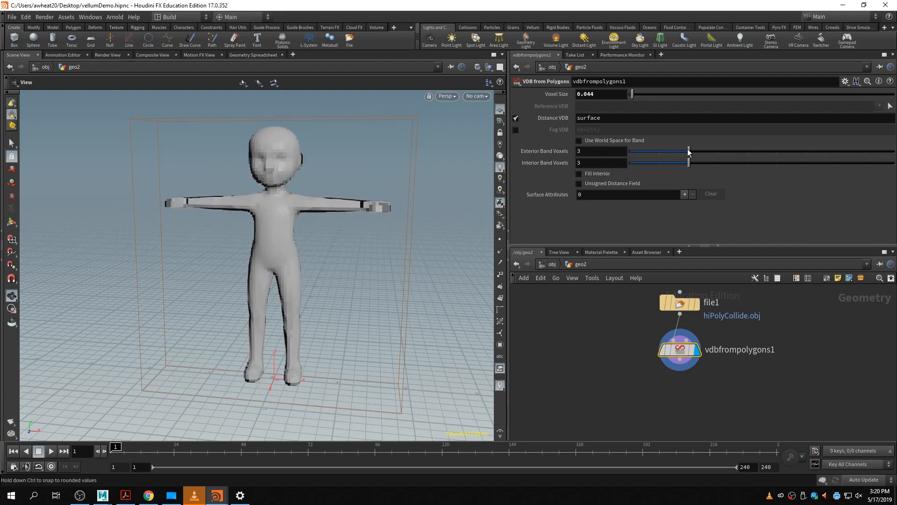
left_click(666, 388)
key("Tab")
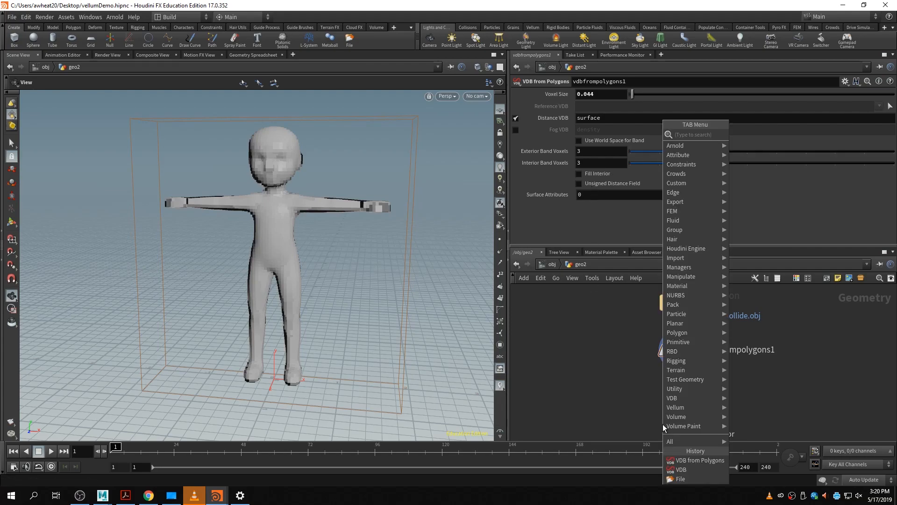
type("remn")
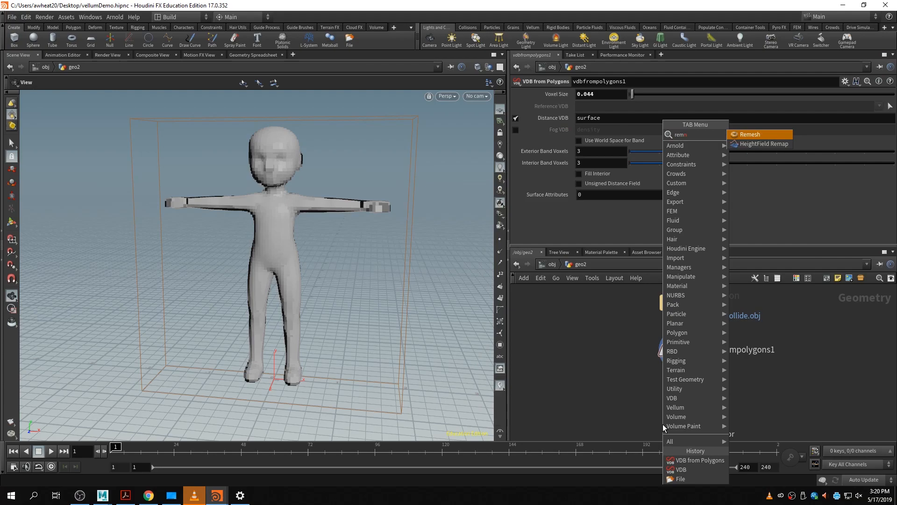
key("Return")
left_click(694, 392)
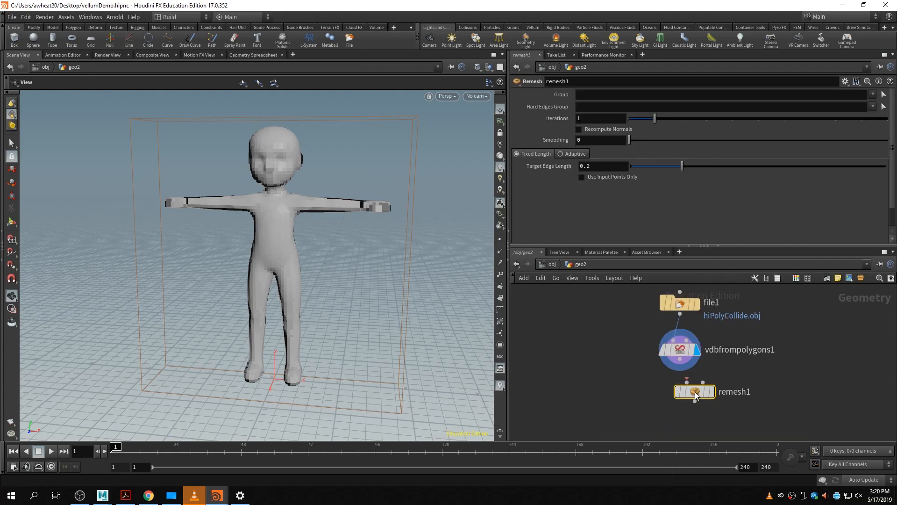
left_click(687, 382)
left_click(680, 360)
left_click(711, 392)
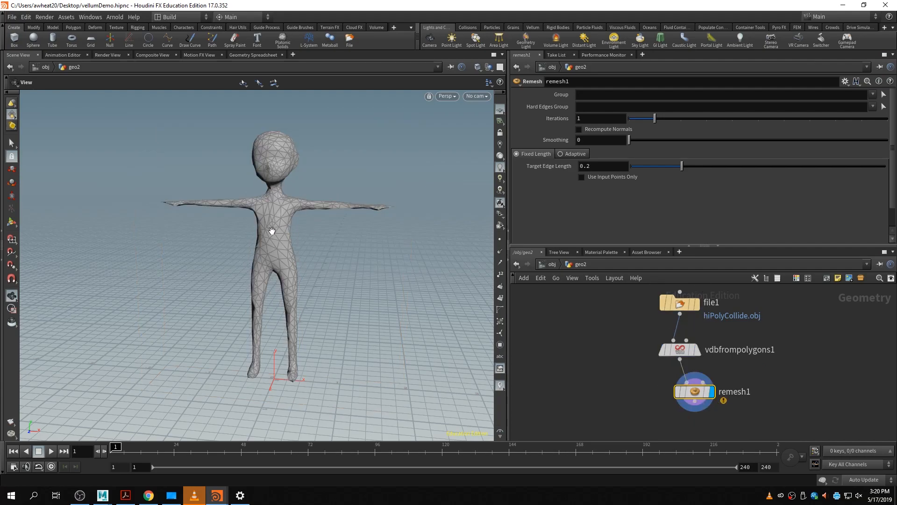
- Set the Remesh target edge length to 0.187 and inspect the remeshed body up close
left_click(607, 169)
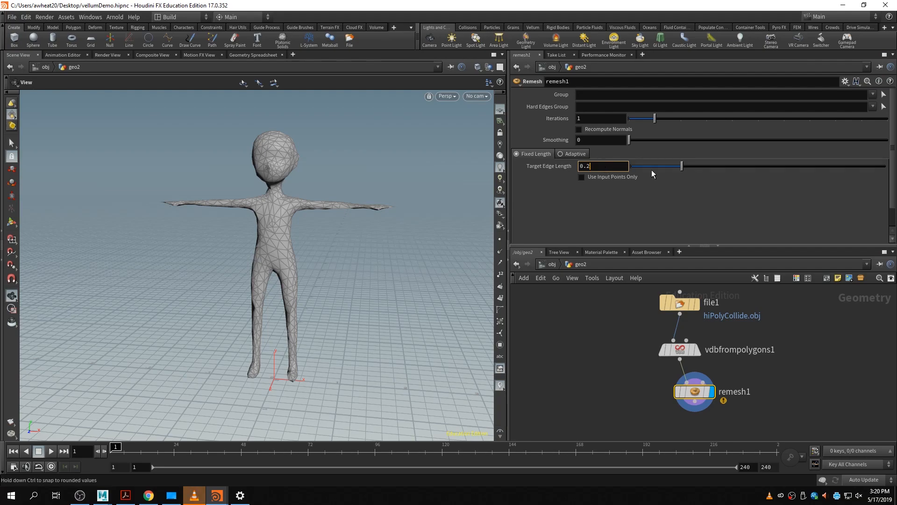
left_click_drag(672, 170, 680, 170)
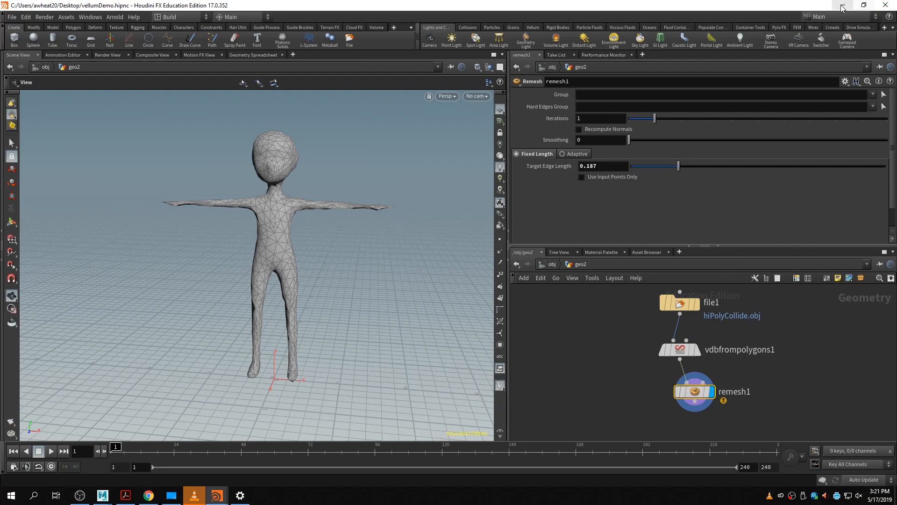
left_click_drag(306, 220, 347, 246)
left_click_drag(275, 216, 251, 175)
right_click_drag(250, 175, 428, 206)
left_click_drag(349, 183, 274, 274)
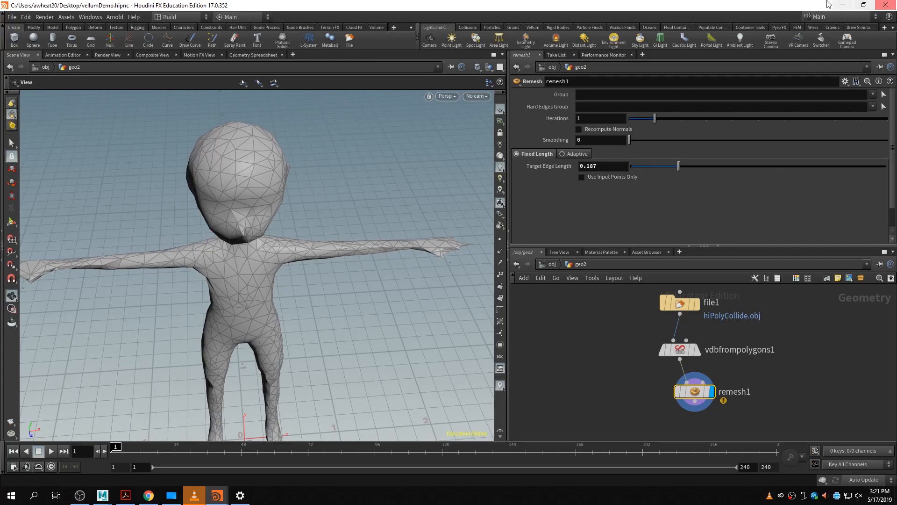
- Switch to Maya and rename the loPolyCollide:out_CollisionSkin mesh to loPoly_collisionSkin_geo
left_click(852, 6)
left_click(533, 310)
left_click(444, 249)
mouse_move(502, 263)
left_mouse_down("alt")
mouse_move(473, 301)
mouse_move(494, 293)
mouse_move(507, 271)
left_mouse_up("alt")
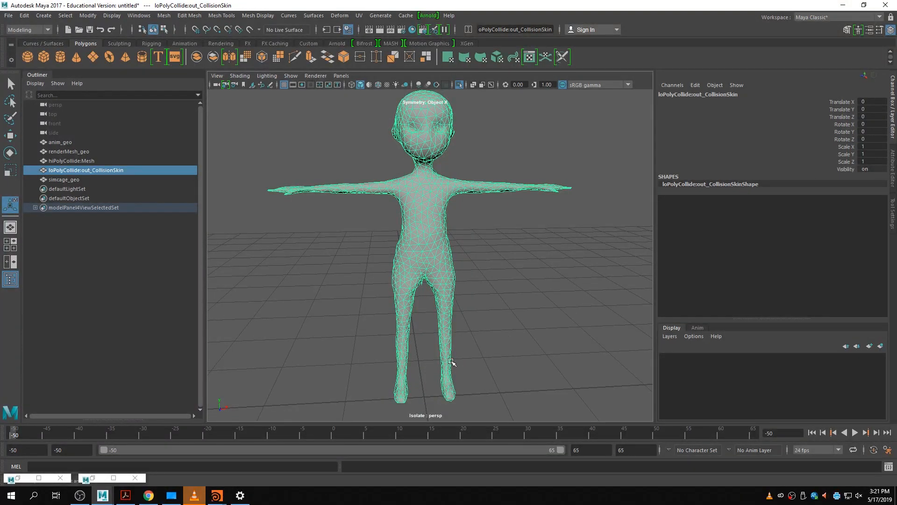
left_click_drag(486, 340, 475, 327, "alt")
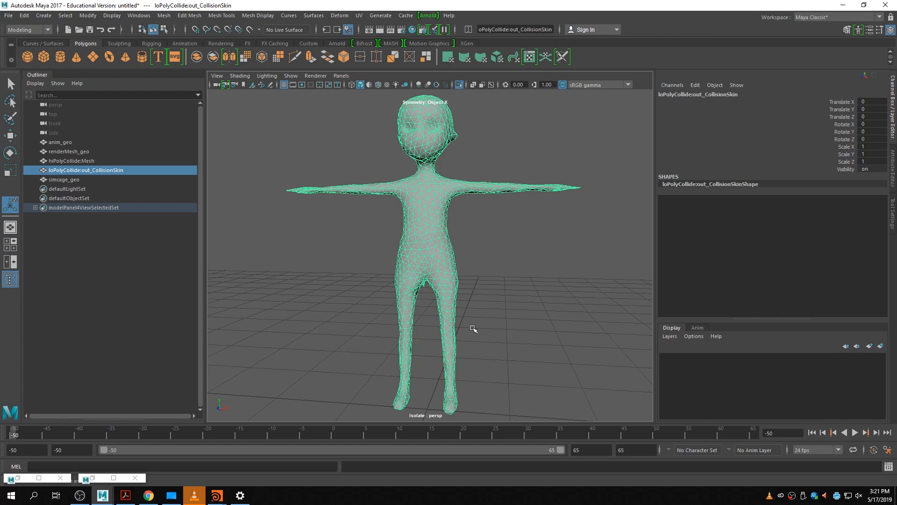
double_click(103, 171)
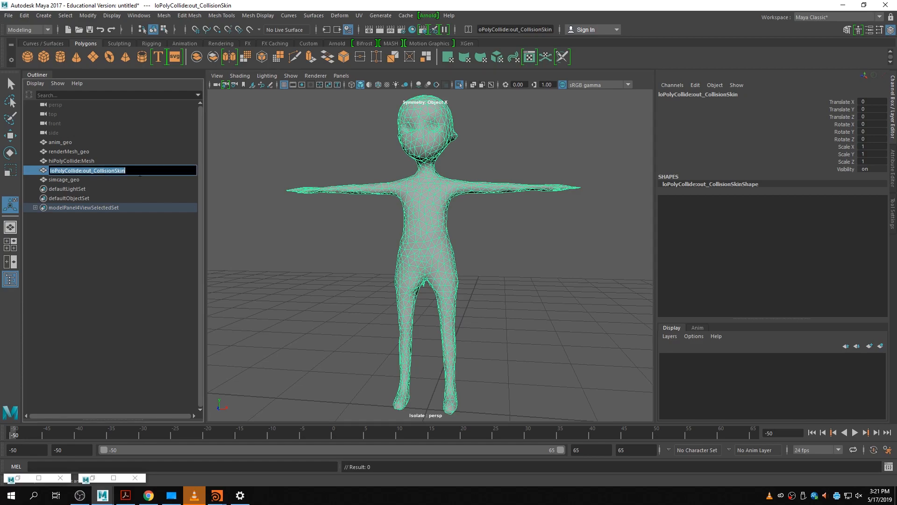
type("loPoly_collis")
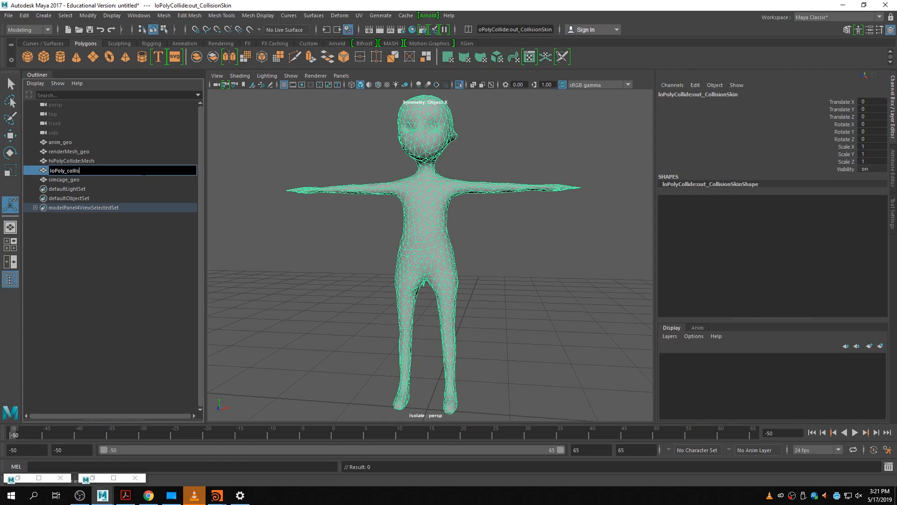
type("ionSkin")
key("Return")
double_click(131, 171)
type("_ger")
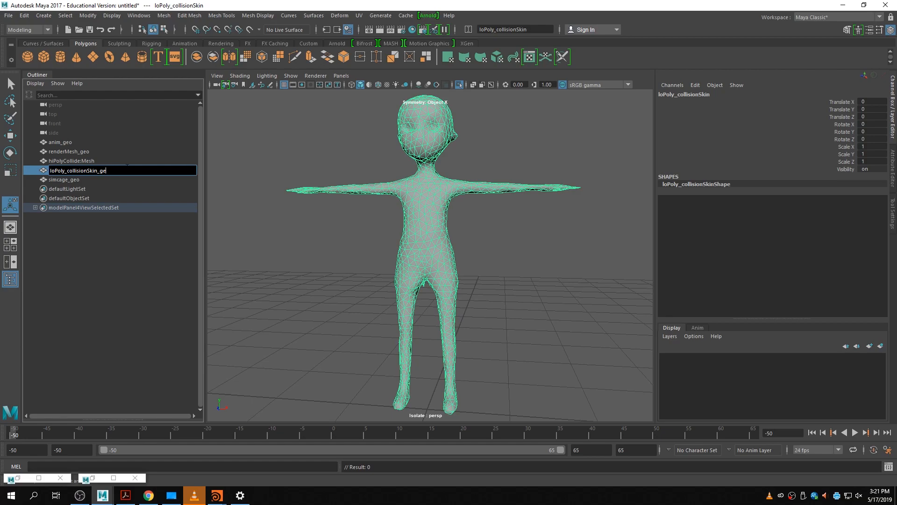
key("Return")
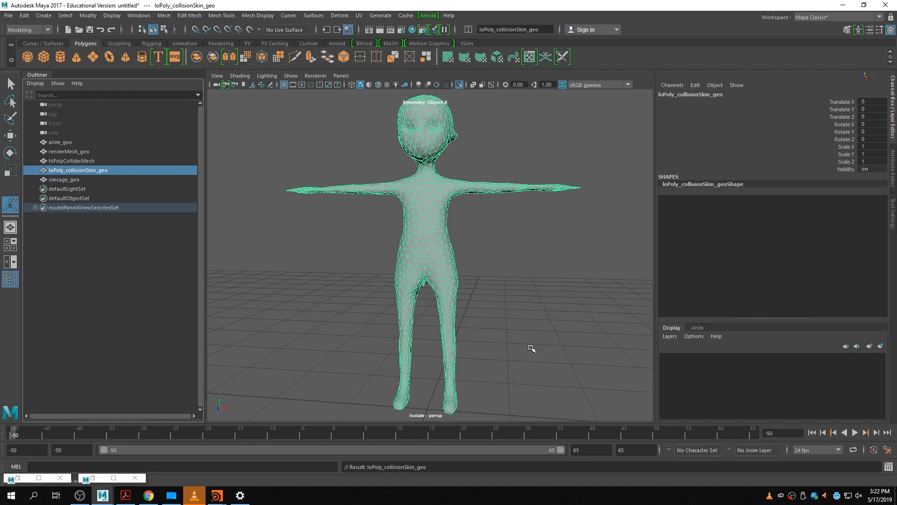
- Select hiPolyCollide:Mesh and isolate it in the viewport in place of the low-poly collision mesh
left_click(524, 331)
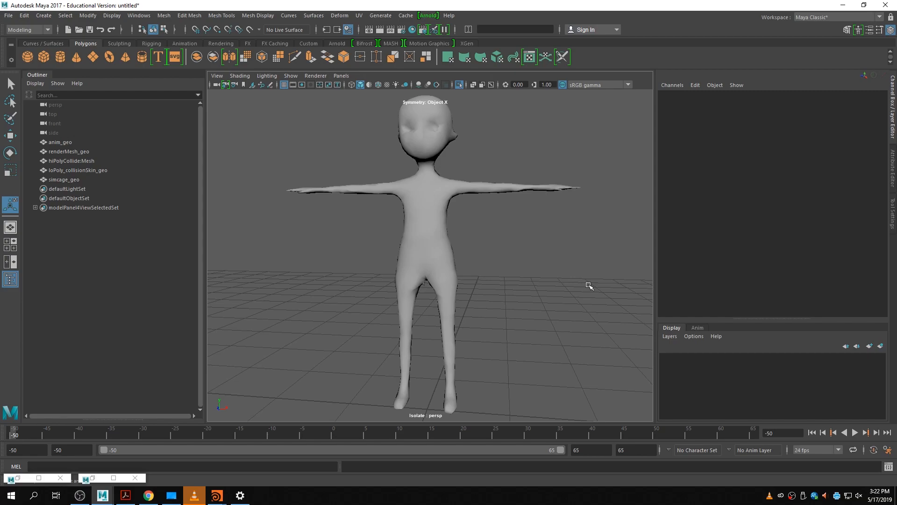
left_click(423, 256)
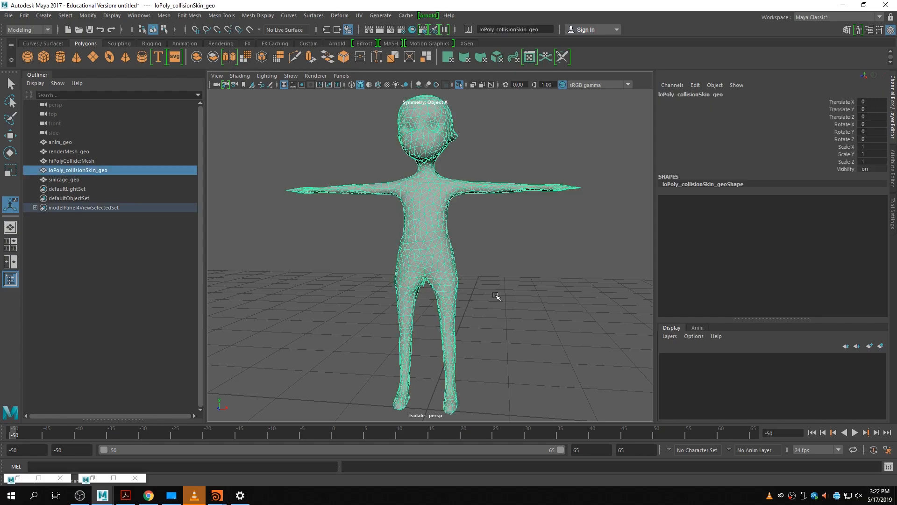
left_click(93, 161)
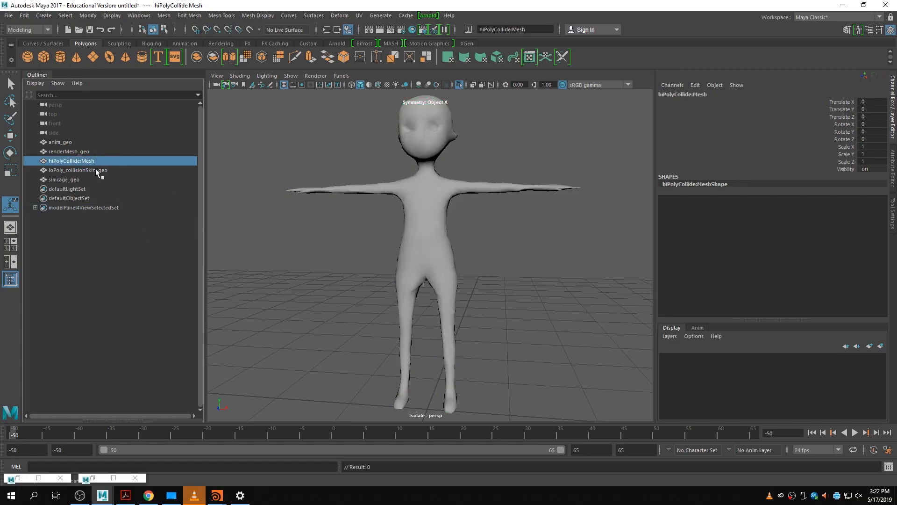
key("ctrl+1")
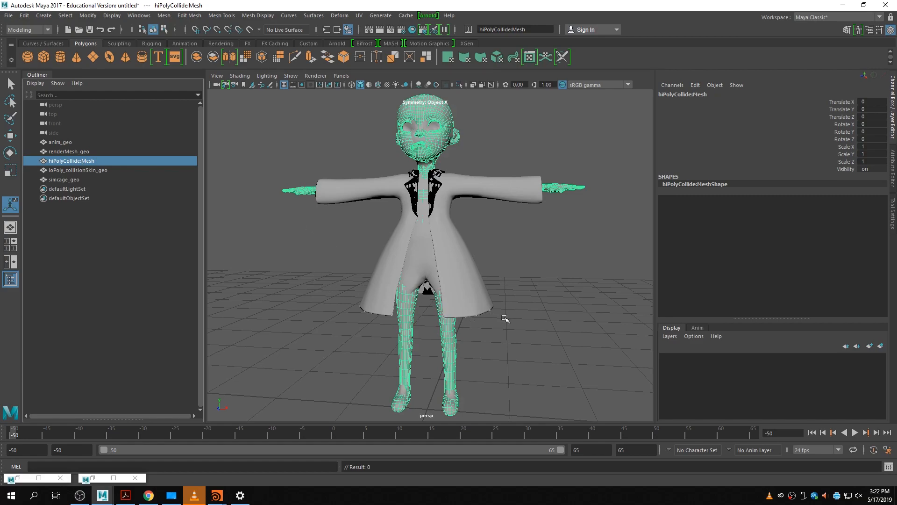
key("ctrl+1")
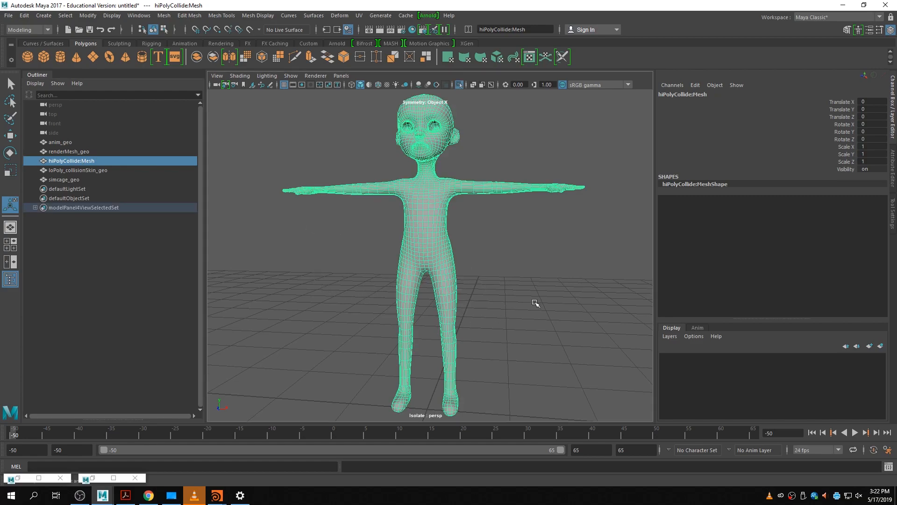
- Rename the hiPolyCollide:Mesh object to hiPoly_geo
left_click(521, 280)
left_click(415, 233)
double_click(117, 161)
type("hiPoly_geo")
key("Return")
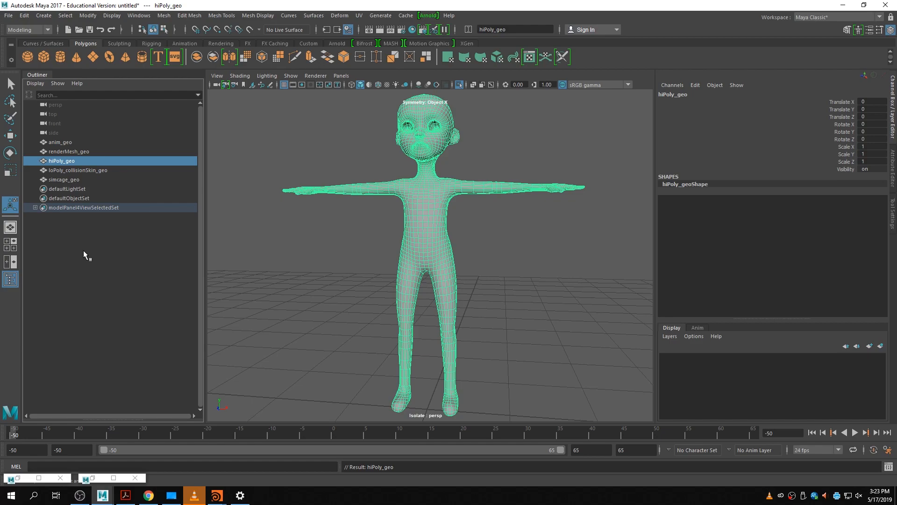
- Deselect the high-poly body and turn off viewport isolation to show the whole coated character
left_click(355, 249)
key("ctrl+1")
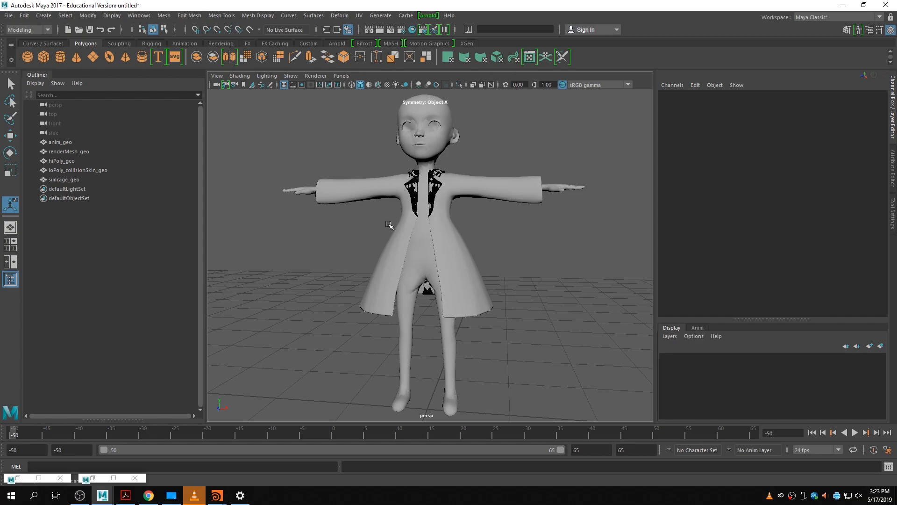
scroll(380, 240, "down", 2)
scroll(375, 255, "down", 3)
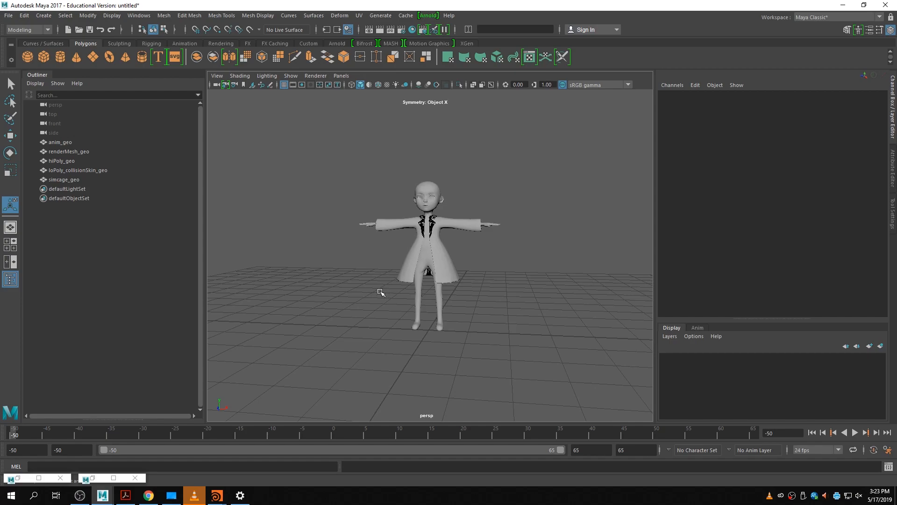
- Duplicate the simcage_geo coat mesh three times
left_click(64, 180)
scroll(487, 311, "up", 2)
scroll(506, 327, "down", 2)
left_click_drag(506, 326, 474, 319, "alt")
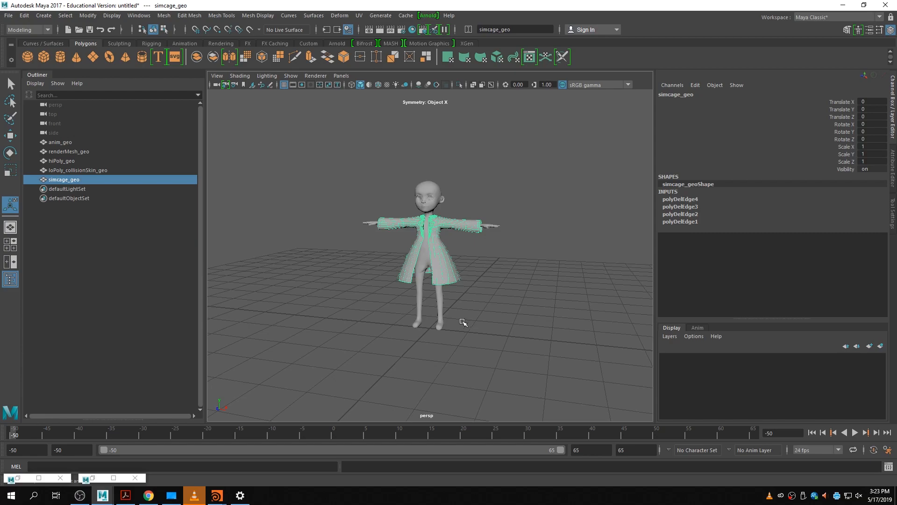
left_click(102, 179)
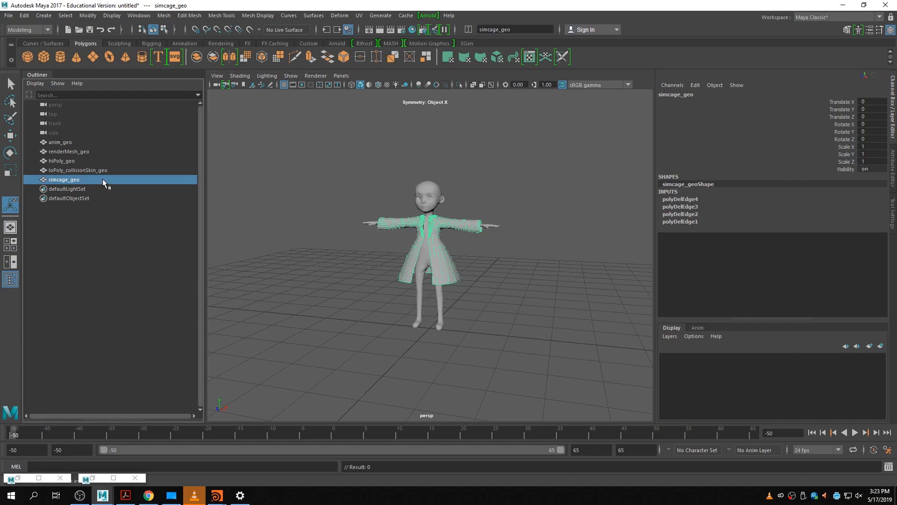
key("ctrl+d")
key("ctrl+d")
key("ctrl+d")
- Rename the first coat duplicate, simcage_geo1, to simcageWrap_geo
double_click(97, 189)
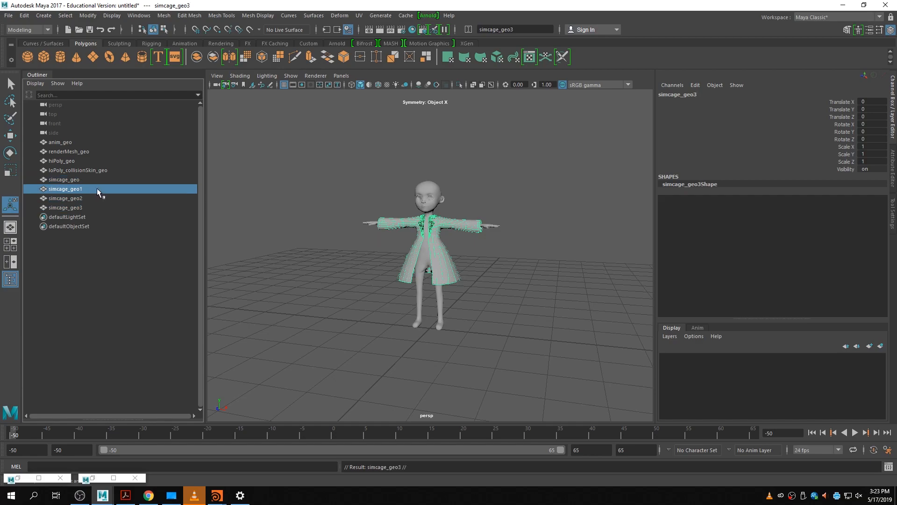
left_click(95, 190)
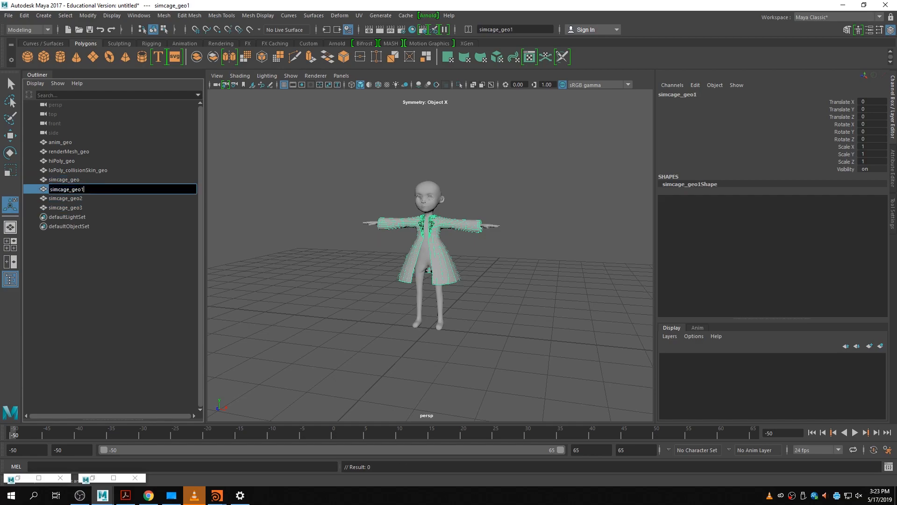
key("BackSpace")
key("BackSpace")
key("BackSpace")
key("BackSpace")
key("BackSpace")
type("Wrap")
type("_gep")
key("BackSpace")
type("o")
key("Return")
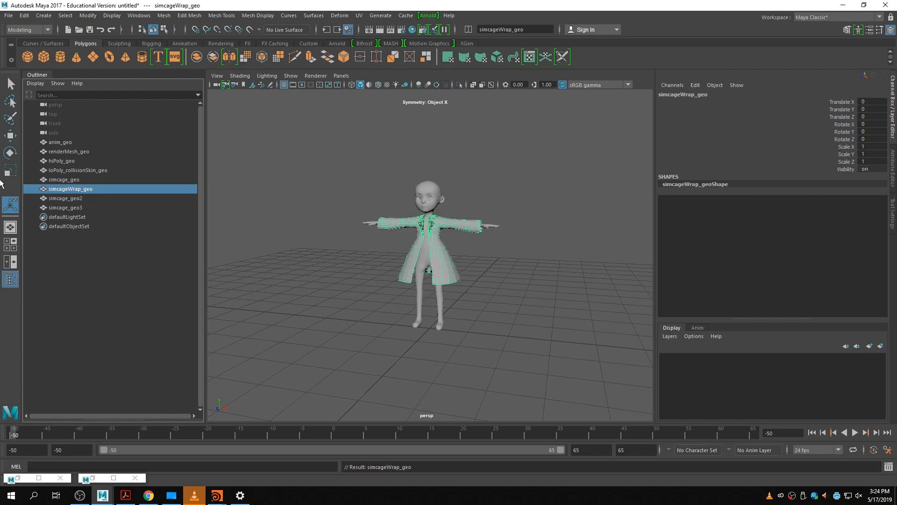
- Rename the second coat duplicate, simcage_geo2, to restMesh_geo
left_click(60, 199)
double_click(104, 203)
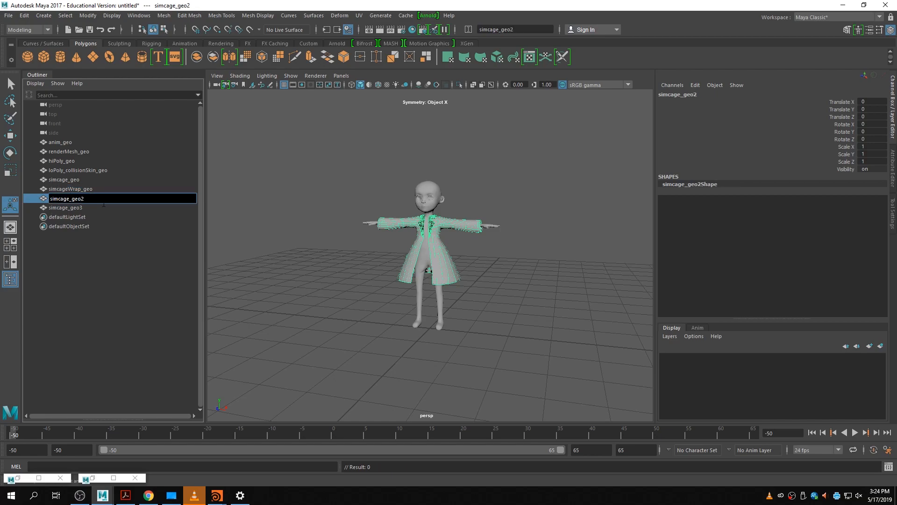
key("BackSpace")
key("BackSpace")
key("BackSpace")
key("BackSpace")
key("BackSpace")
type("_res")
key("BackSpace")
key("BackSpace")
key("BackSpace")
key("BackSpace")
key("BackSpace")
key("BackSpace")
key("BackSpace")
key("BackSpace")
key("BackSpace")
key("BackSpace")
key("BackSpace")
type("restNesh")
key("BackSpace")
key("BackSpace")
key("BackSpace")
key("BackSpace")
type("Mesh_geo")
key("Return")
- Delete the leftover duplicate simcage_geo3 and make a fresh duplicate of simcage_geo
left_click(102, 208)
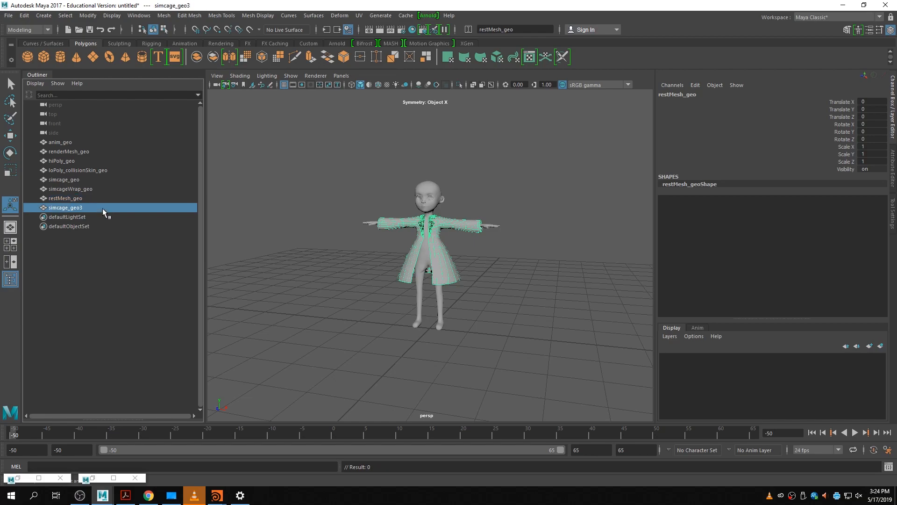
key("Delete")
left_click(81, 180)
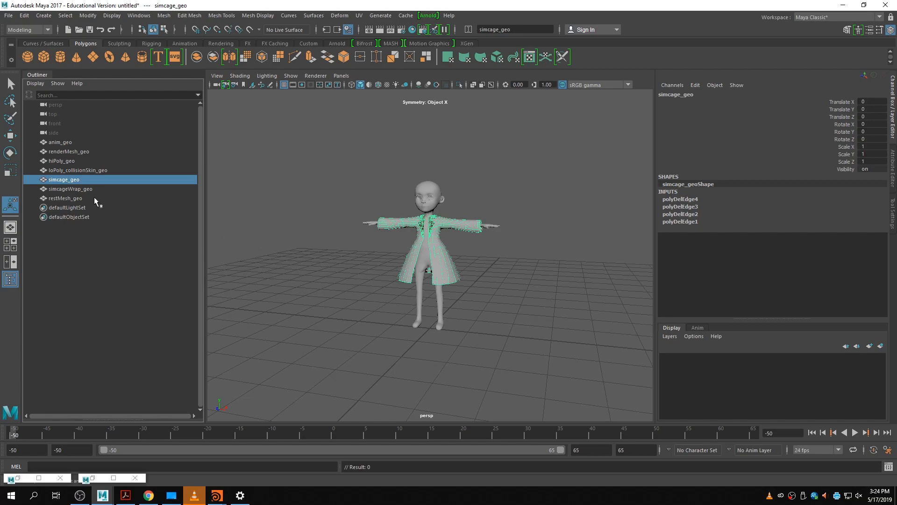
key("ctrl+d")
- Rename the new coat duplicate, simcage_geo1, to simcageRef_geo
double_click(93, 207)
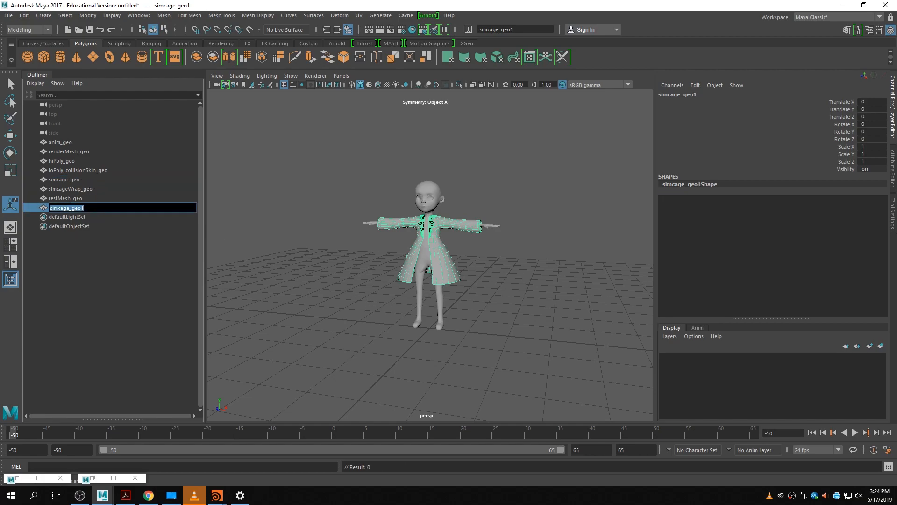
key("BackSpace")
key("BackSpace")
key("BackSpace")
key("BackSpace")
key("BackSpace")
type("Ref_geo")
key("Return")
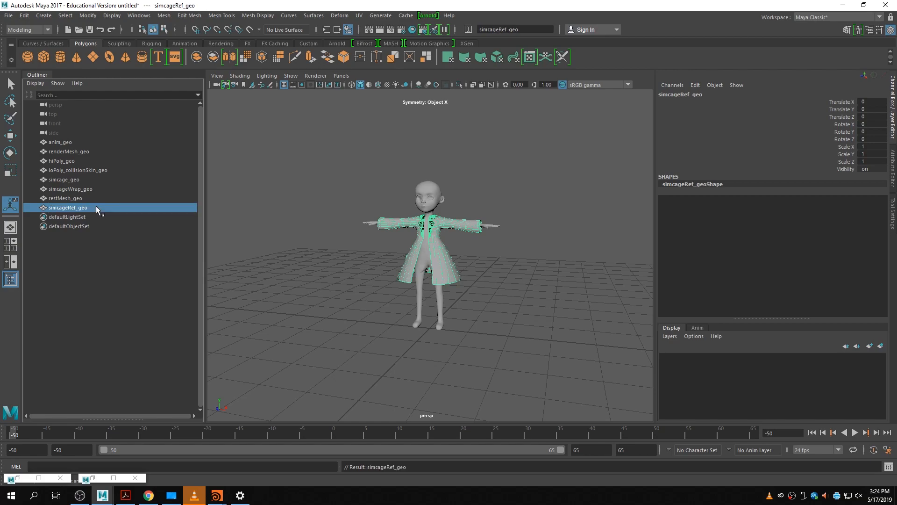
- Review the coat meshes by selecting simcage_geo, simcageWrap_geo and restMesh_geo one after another
left_click(65, 180)
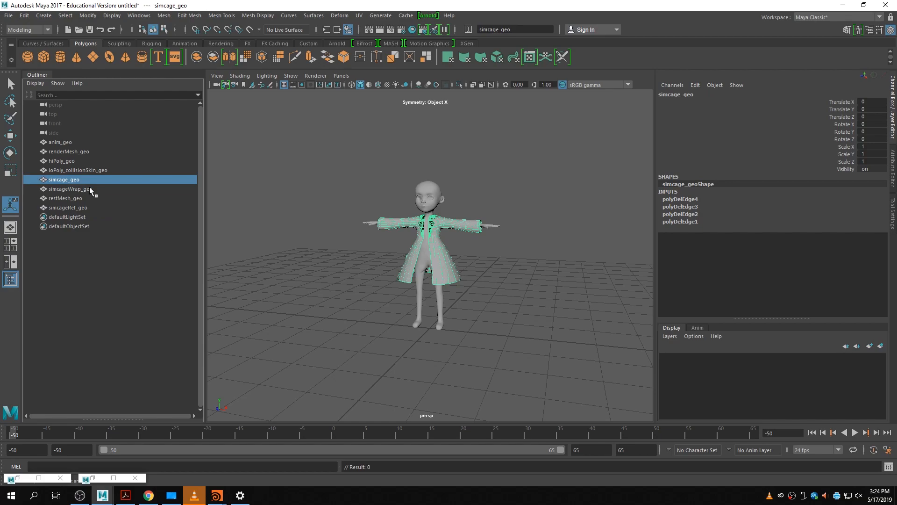
left_click(101, 189)
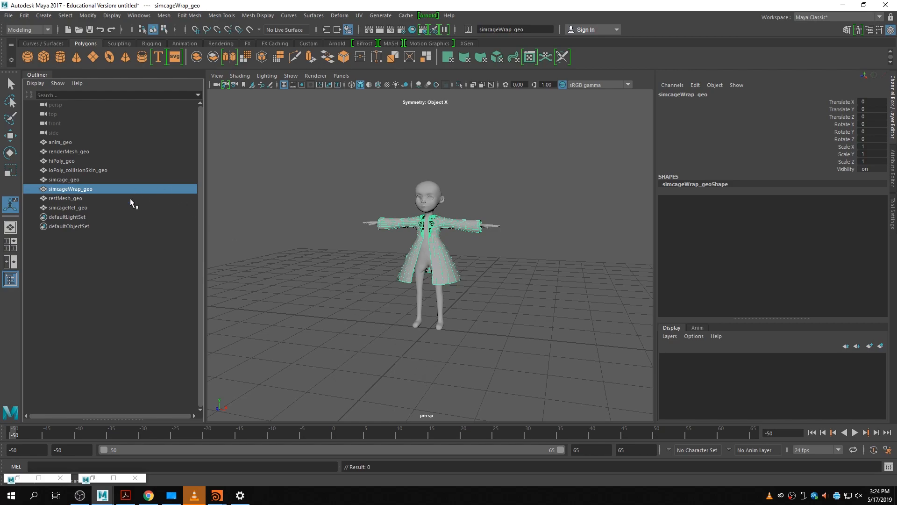
left_click(94, 197)
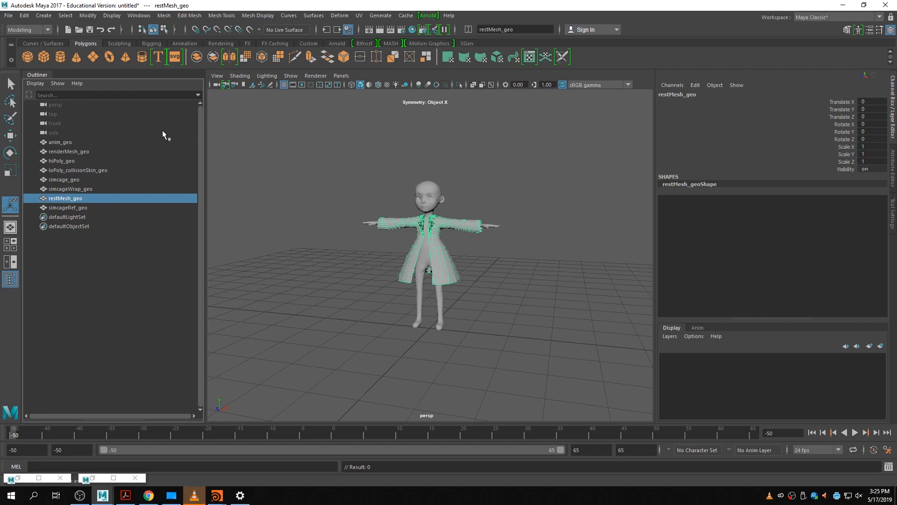
- Apply a Wrap deformer to simcageWrap_geo with anim_geo as the influence object
left_click(93, 208)
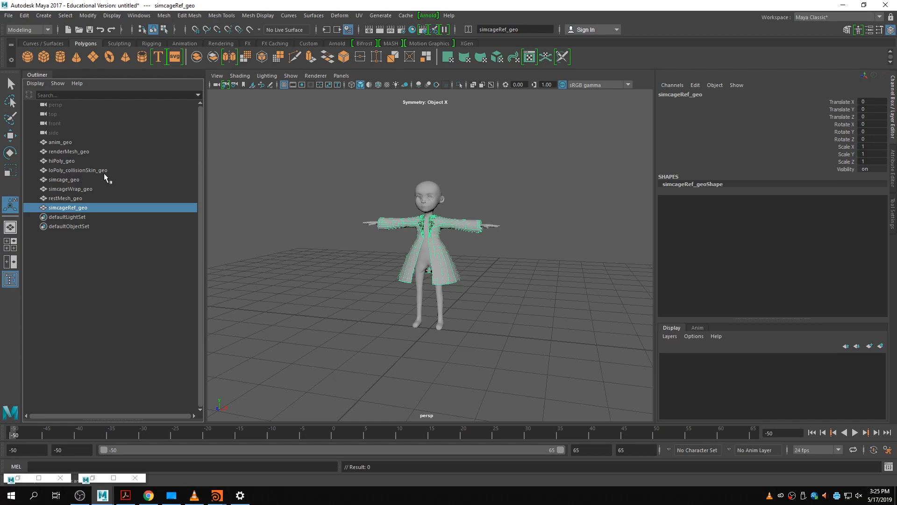
left_click(93, 189)
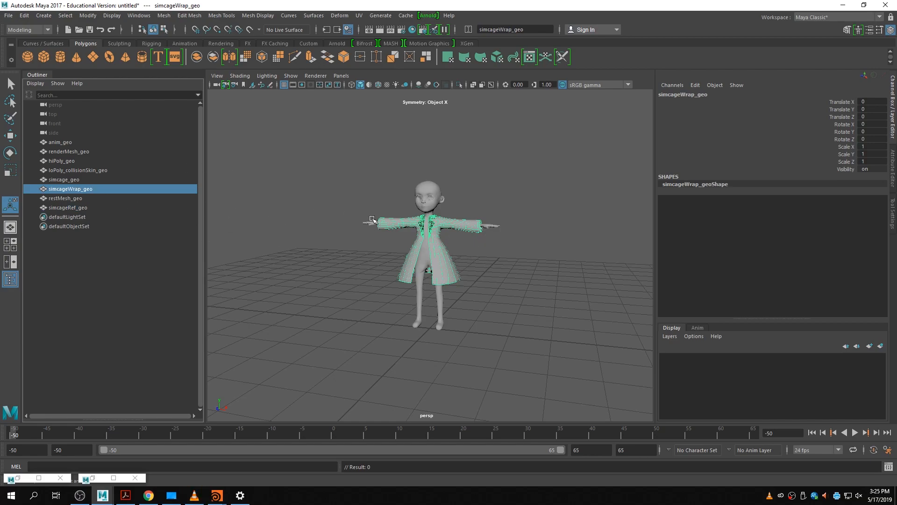
scroll(442, 231, "up", 8)
scroll(474, 263, "down", 5)
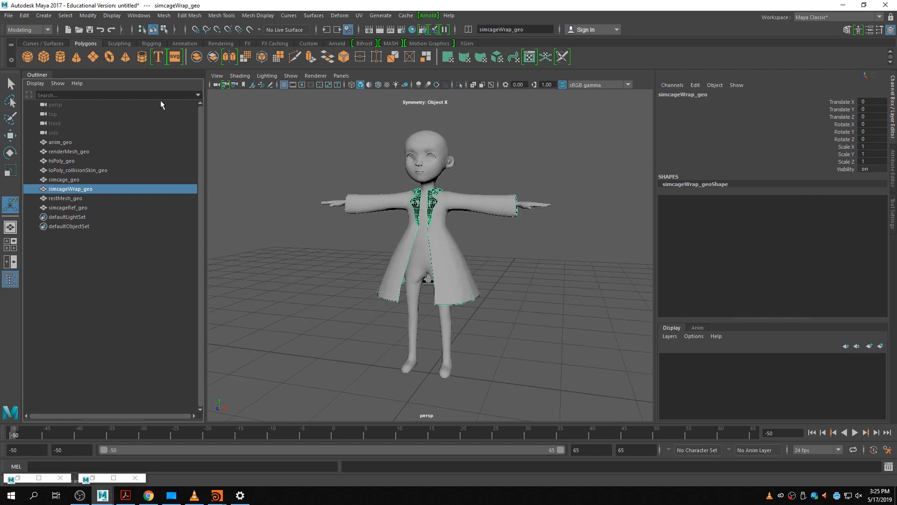
left_click(70, 142, "ctrl")
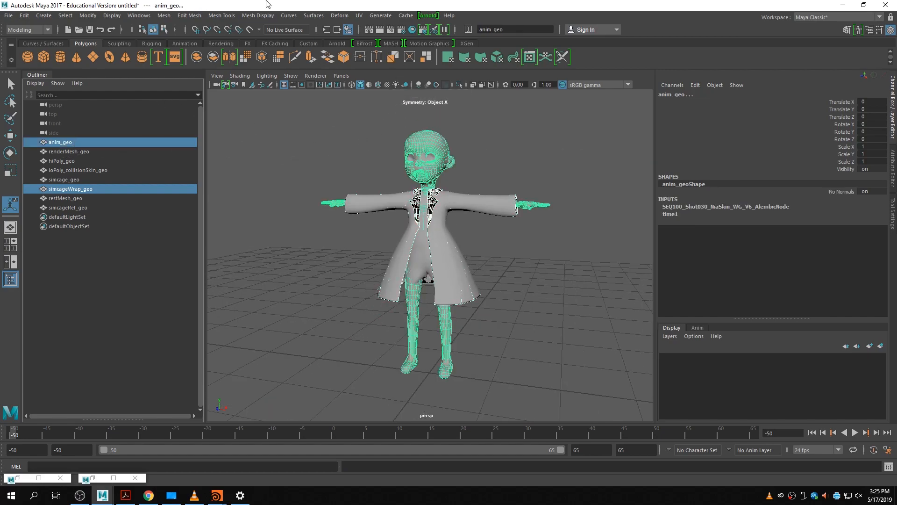
left_click(339, 16)
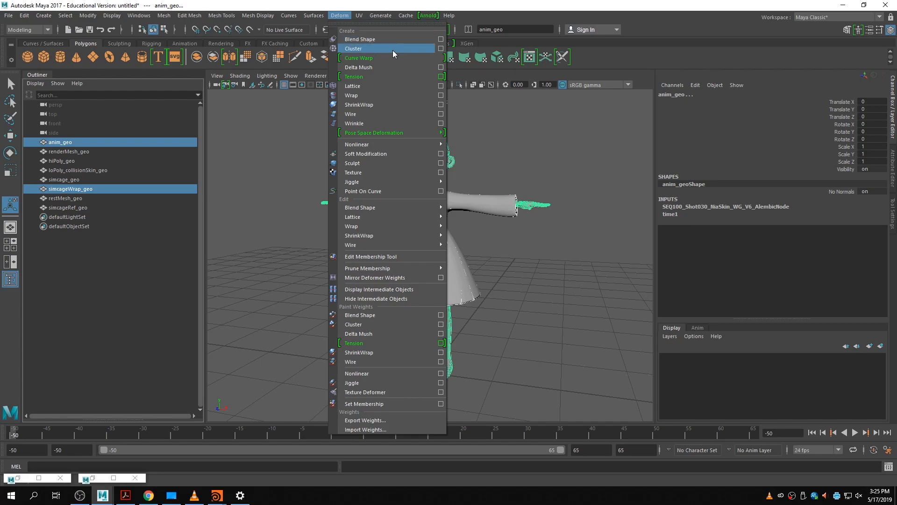
left_click(441, 95)
left_click(367, 332)
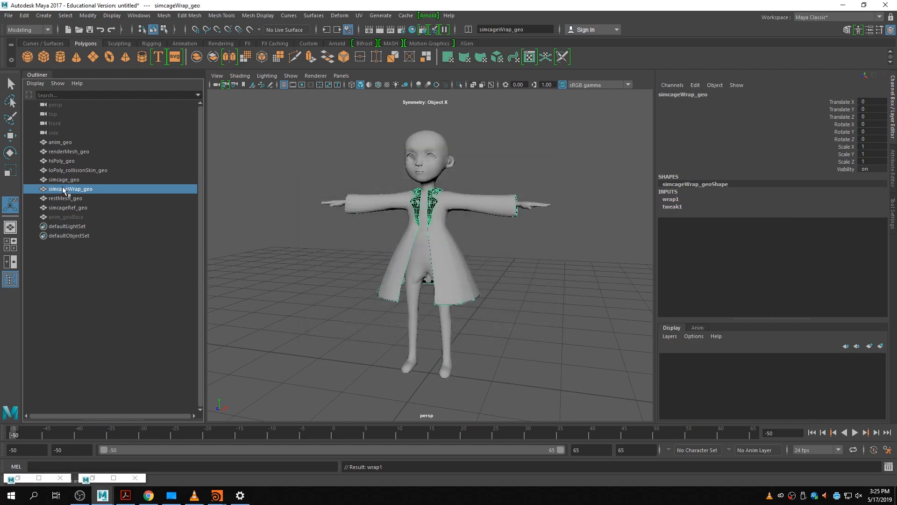
- Open the Alembic export options for simcageWrap_geo and check the Time Slider range, write settings and Ogawa file format
key("h")
left_click(406, 16)
mouse_move(468, 32)
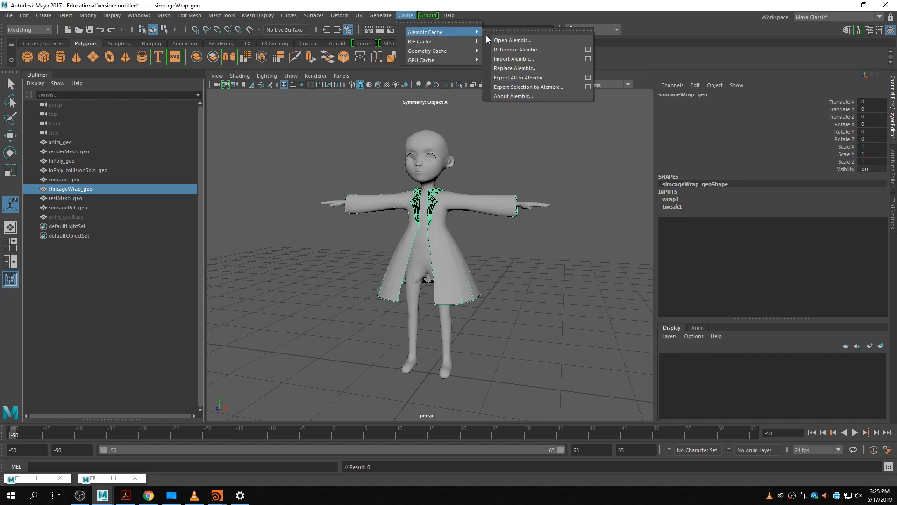
left_click(588, 87)
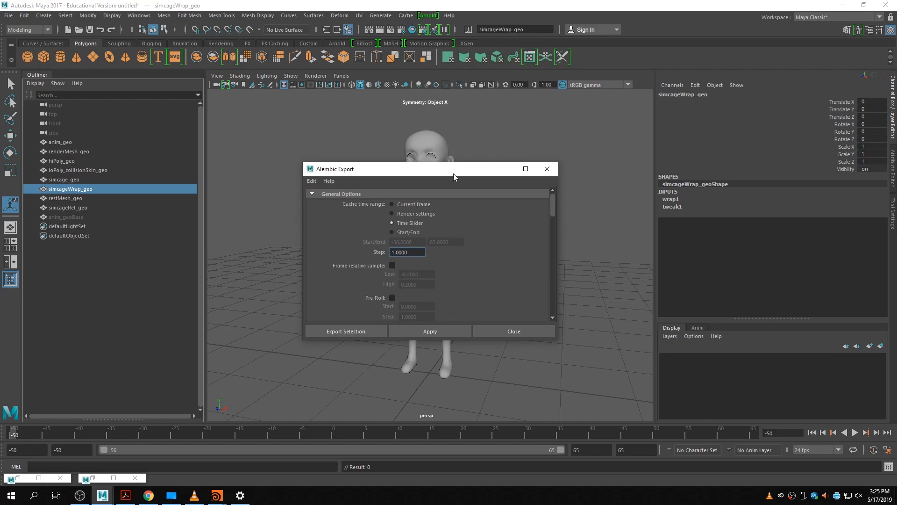
left_click_drag(453, 175, 377, 105)
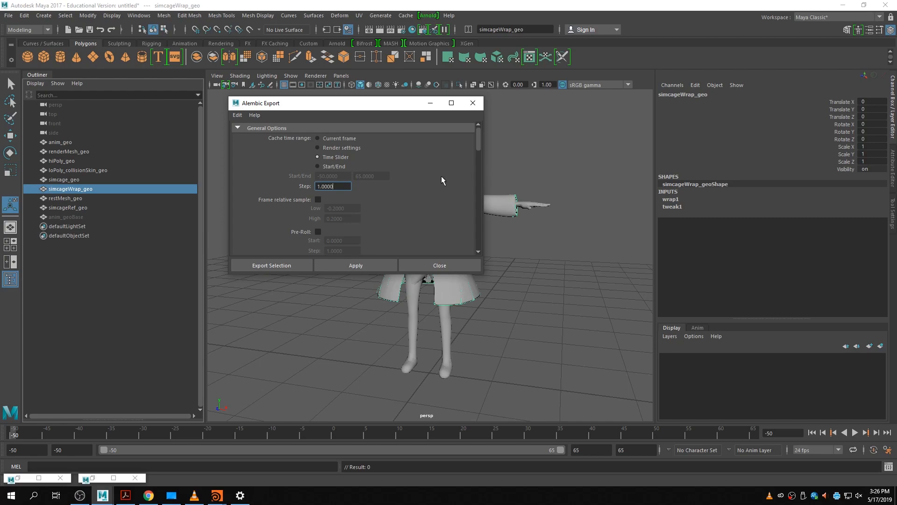
scroll(441, 176, "down", 15)
scroll(441, 176, "down", 1)
scroll(419, 182, "up", 3)
scroll(419, 183, "down", 5)
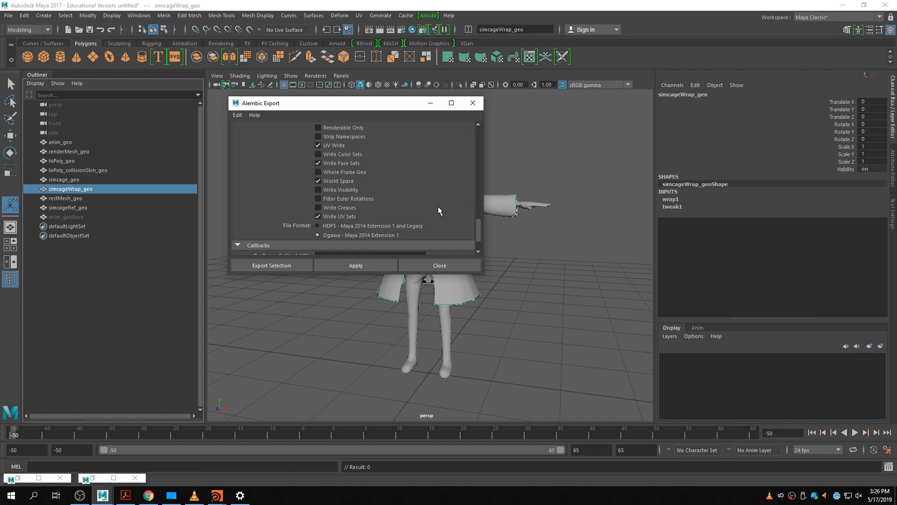
scroll(427, 200, "down", 3)
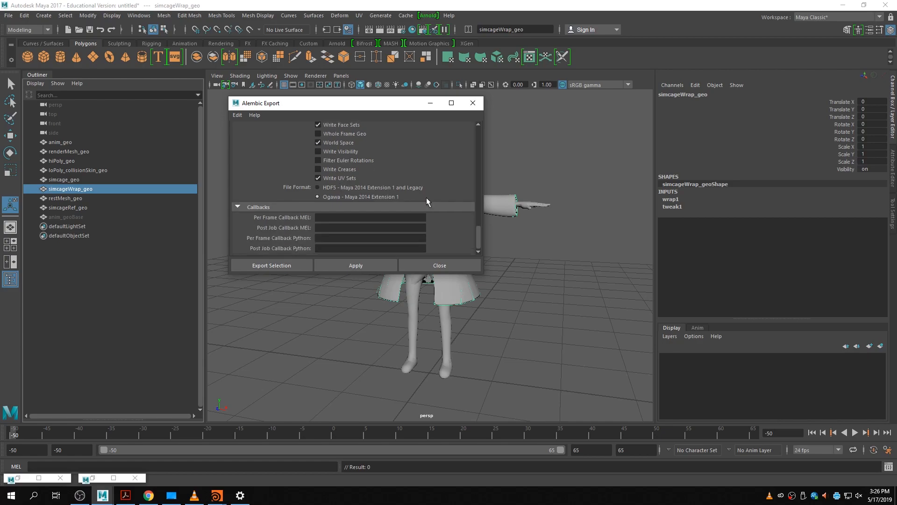
- Export simcageWrap_geo as simCageWrap_geo.abc into the project's cache folder
left_click(284, 265)
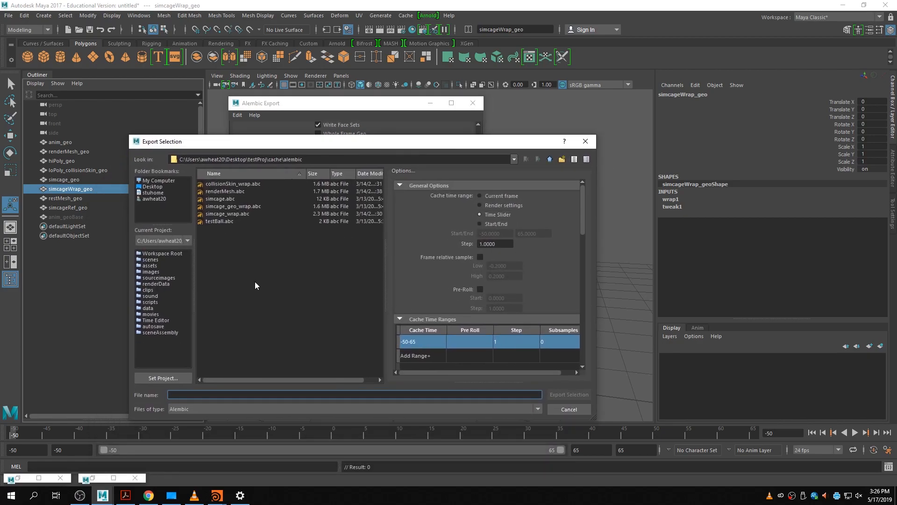
left_click(550, 159)
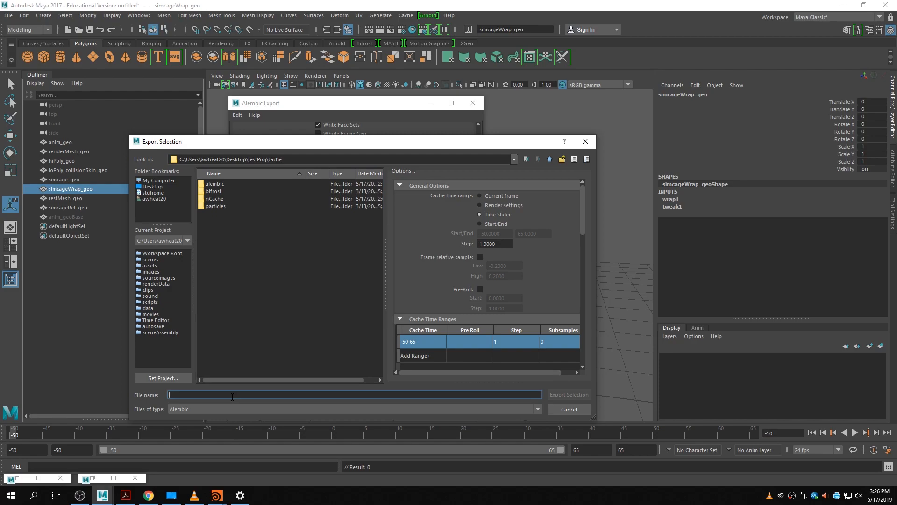
type("sim")
type("Cagf")
type("Wrap")
type("_ge")
type("o.abc")
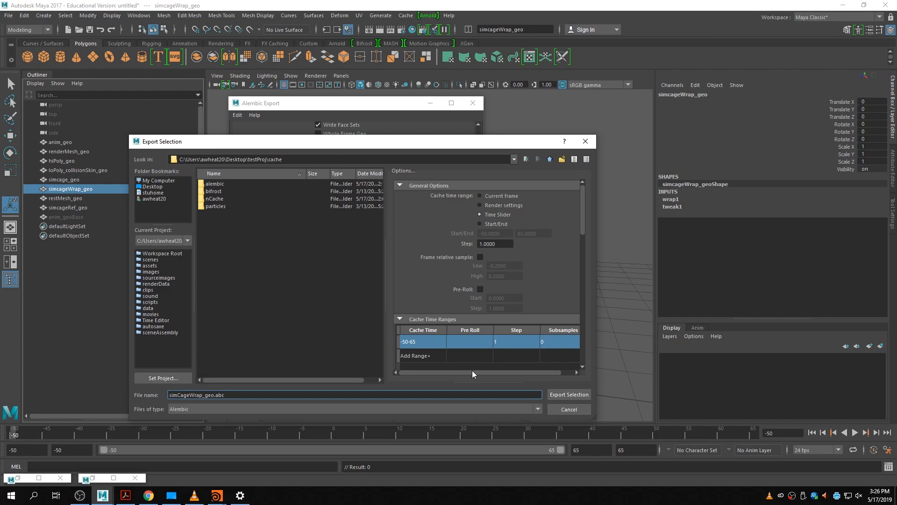
left_click(578, 395)
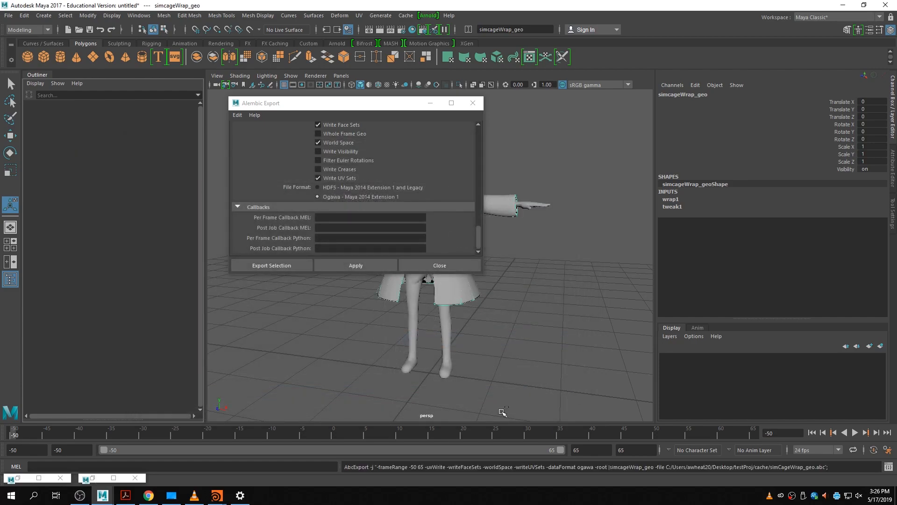
- Review how the wrapped coat follows the animated body by scrubbing and playing the timeline, and return to frame -50
scroll(491, 374, "down", 10)
scroll(511, 377, "up", 2)
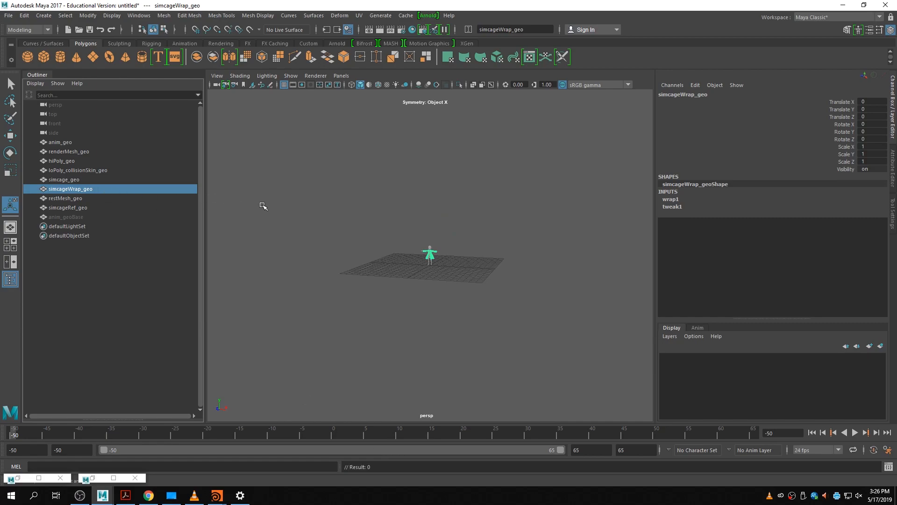
key("ctrl+1")
left_click_drag(398, 436, 508, 436)
scroll(589, 232, "up", 5)
key("ctrl+1")
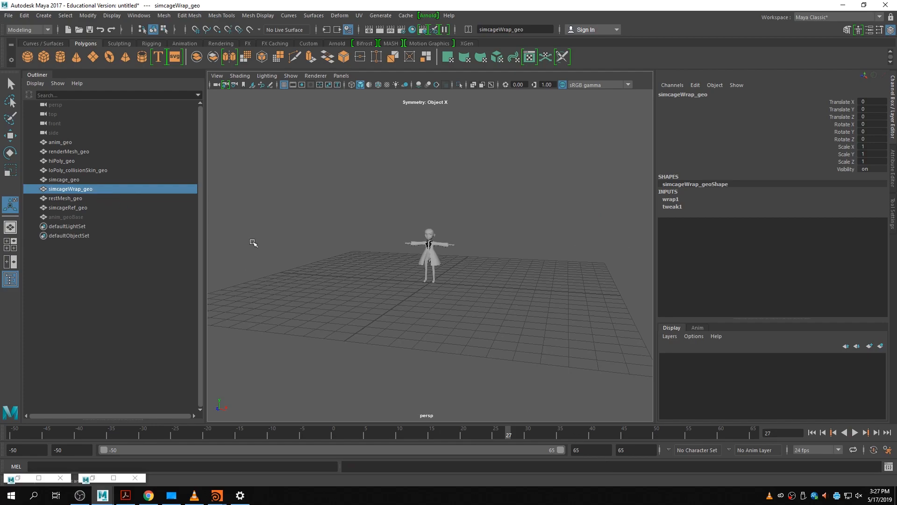
left_click(525, 434)
key("f")
left_click_drag(391, 333, 425, 349, "alt")
right_click_drag(425, 349, 398, 349, "alt")
key("super")
left_click_drag(553, 436, 681, 426)
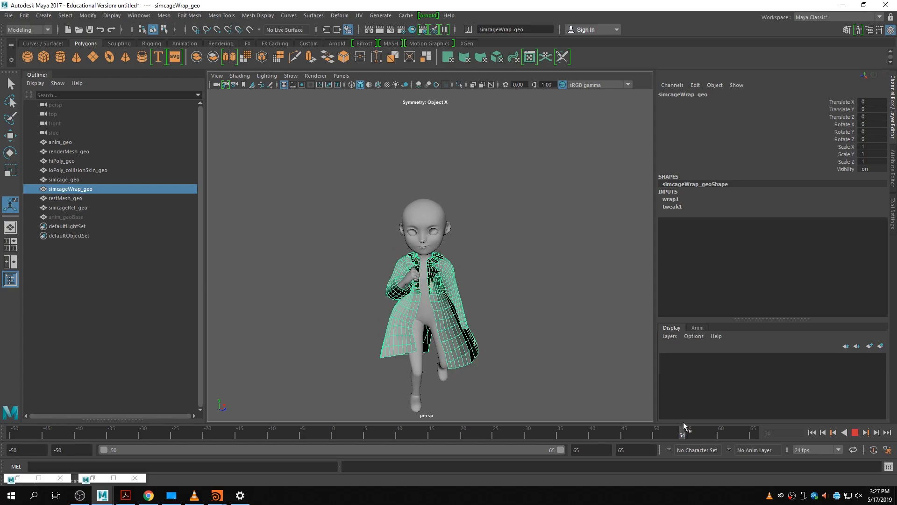
left_click_drag(684, 421, 409, 411)
left_click_drag(262, 421, 14, 485)
- Hide the original wrapped coat mesh, simcageWrap_geo
left_click(101, 194)
left_click(101, 189)
key("h")
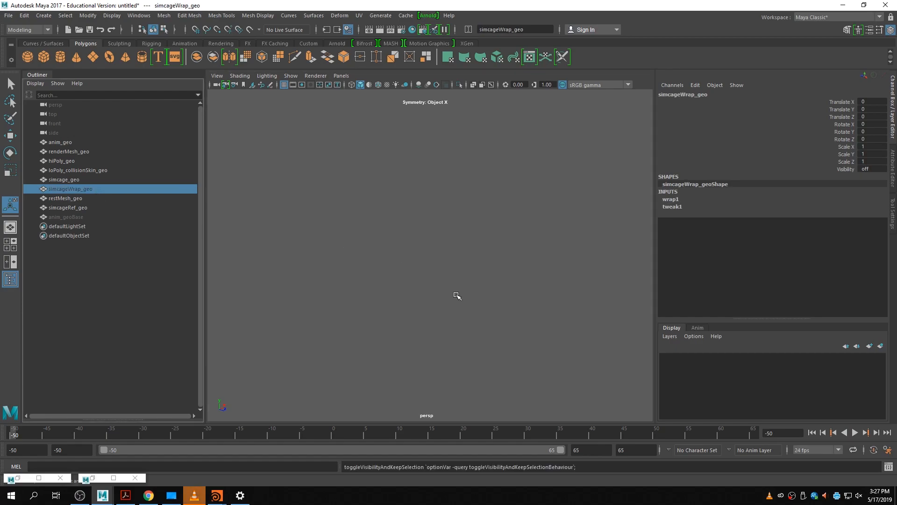
- Import the simCageWrap_geo.abc Alembic file from the project's cache folder to the scene root
left_click(75, 141)
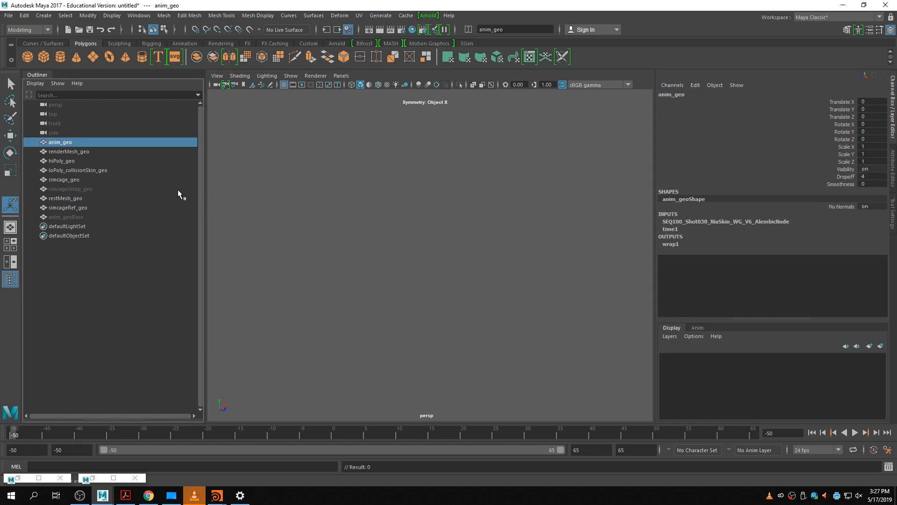
left_click(406, 15)
mouse_move(460, 41)
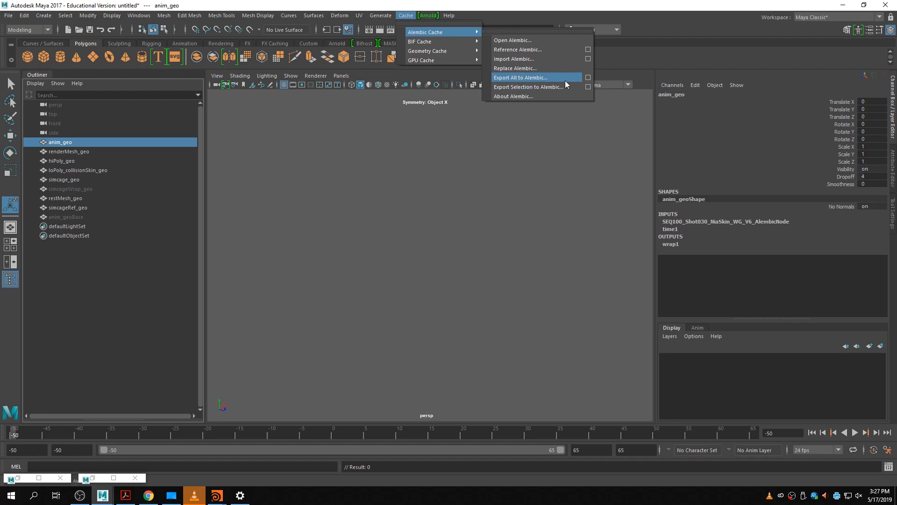
left_click(514, 59)
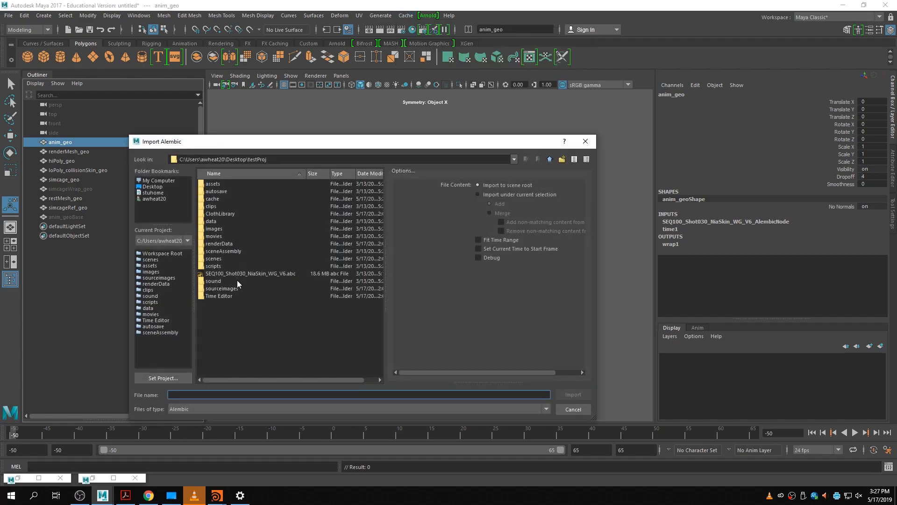
double_click(233, 187)
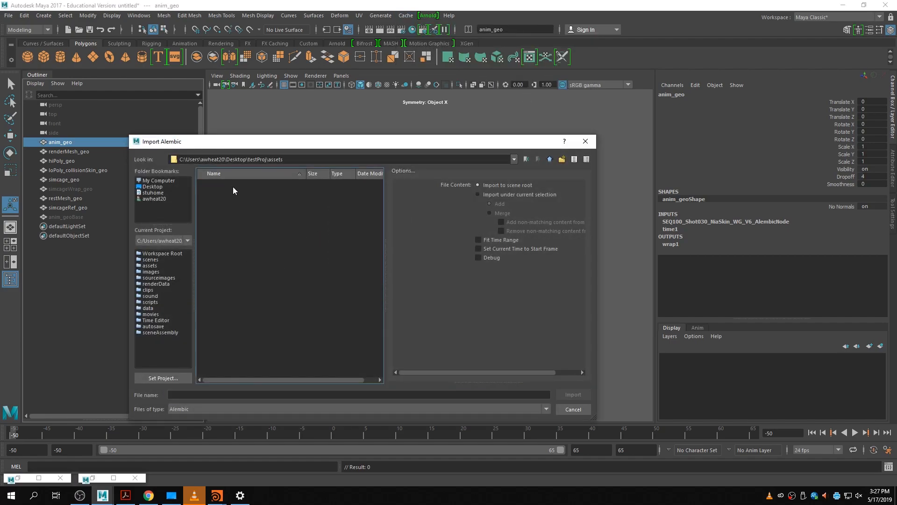
key("BackSpace")
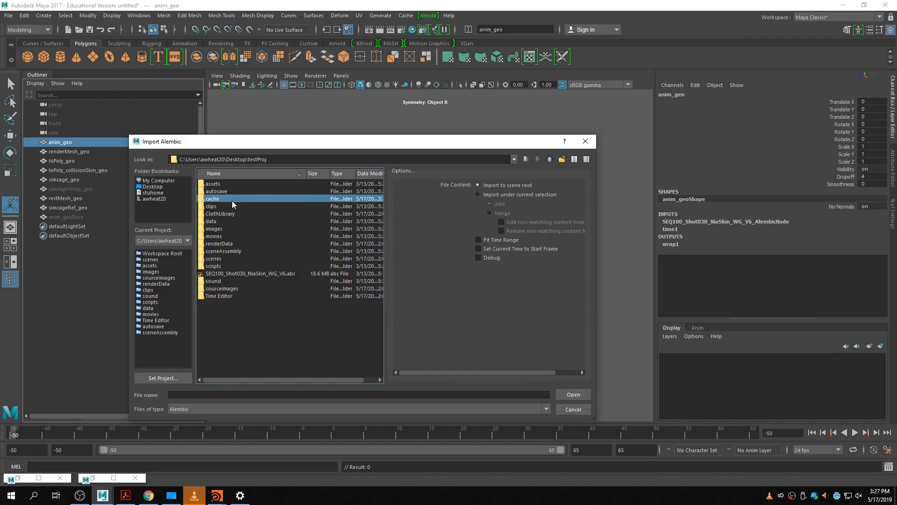
double_click(232, 199)
left_click(234, 214)
left_click(573, 395)
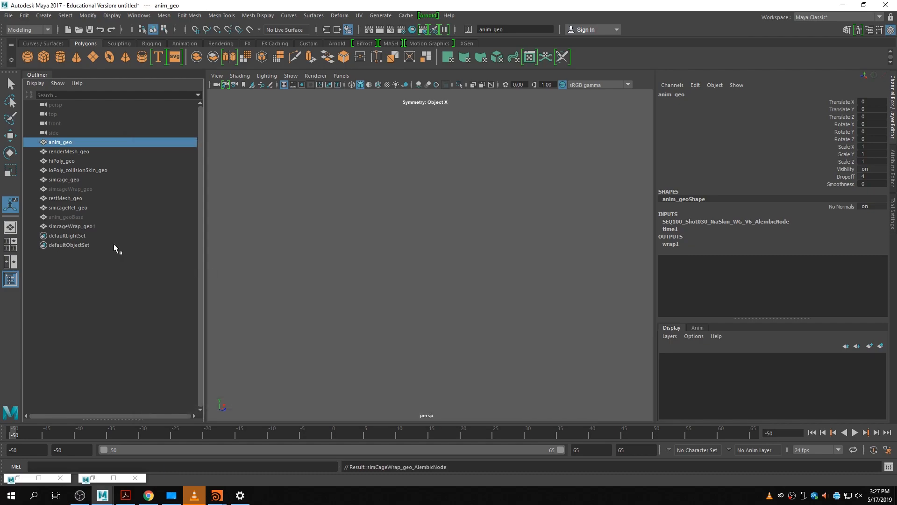
- Try to rename the imported coat mesh simcageWrap_geo1 to simcageWrap_geo
left_click(84, 226)
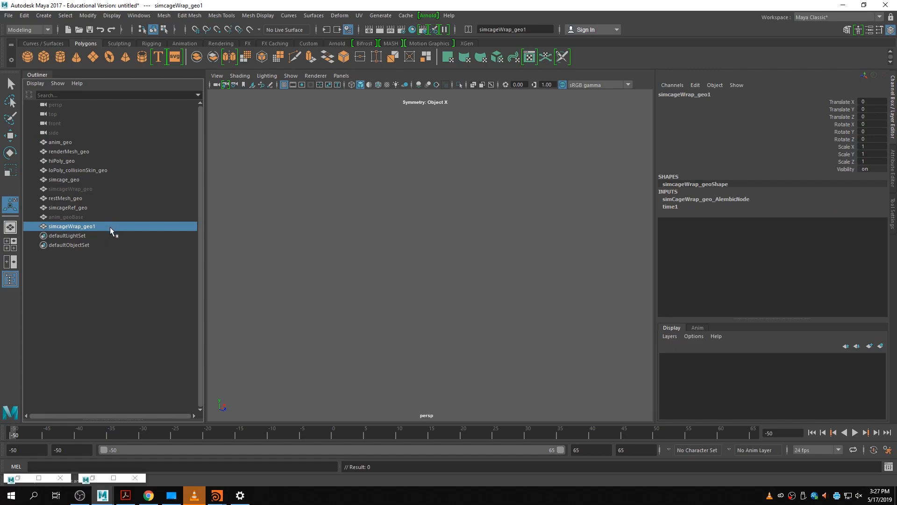
double_click(110, 226)
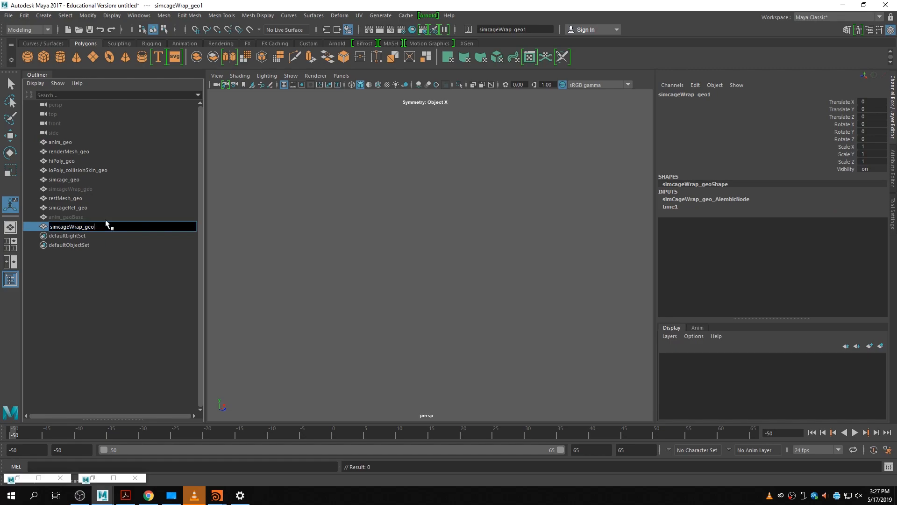
key("Return")
- Rename the imported Alembic coat mesh simcageWrap_geo1 to simcageWrap_abc
left_click(89, 189)
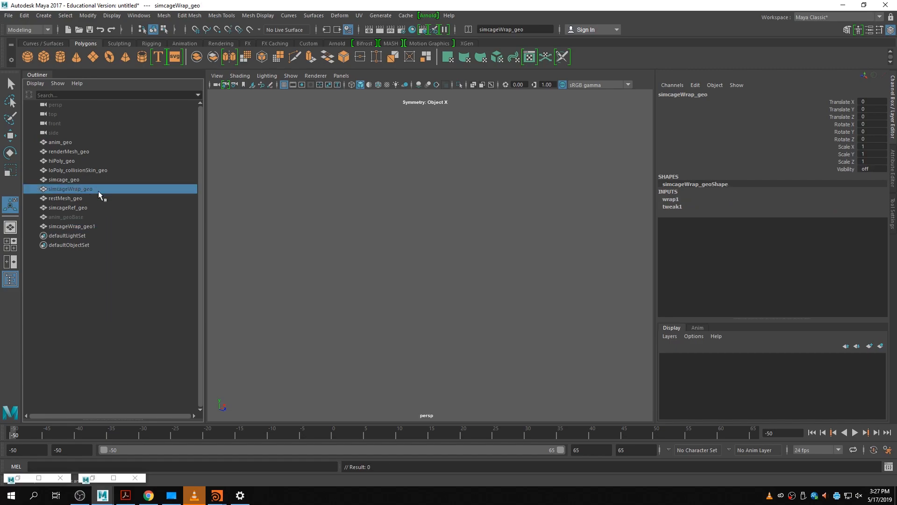
left_click(106, 226)
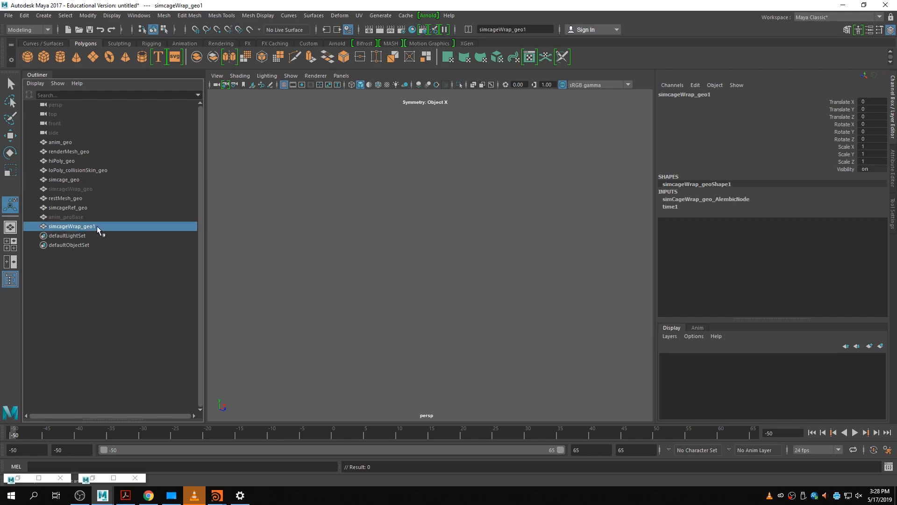
double_click(97, 226)
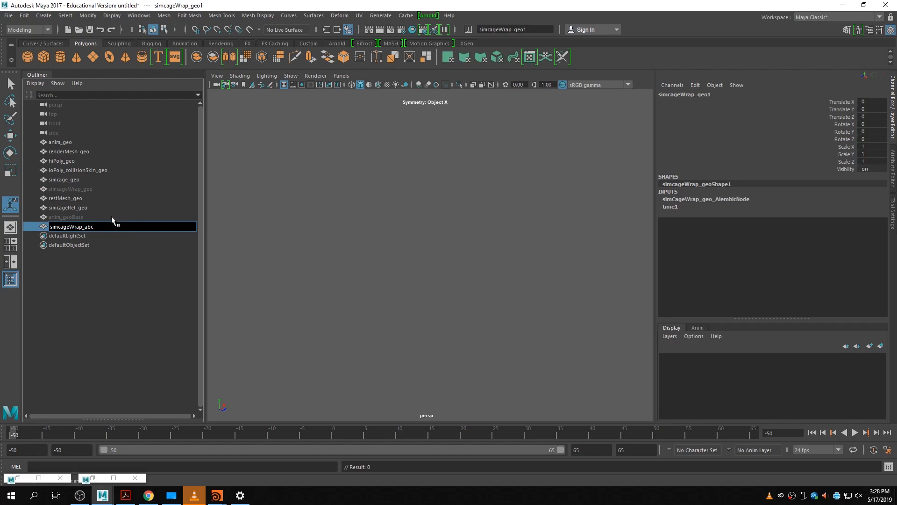
key("Return")
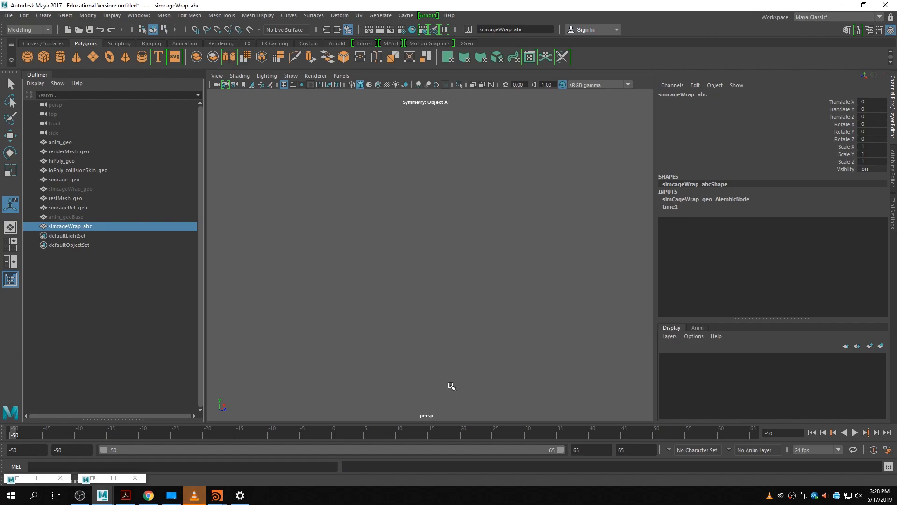
- Inspect the simcageWrap_abc coat on the body at frame 6, and select anim_geo followed by loPoly_collisionSkin_geo
left_click_drag(179, 436, 373, 456)
scroll(500, 211, "up", 10)
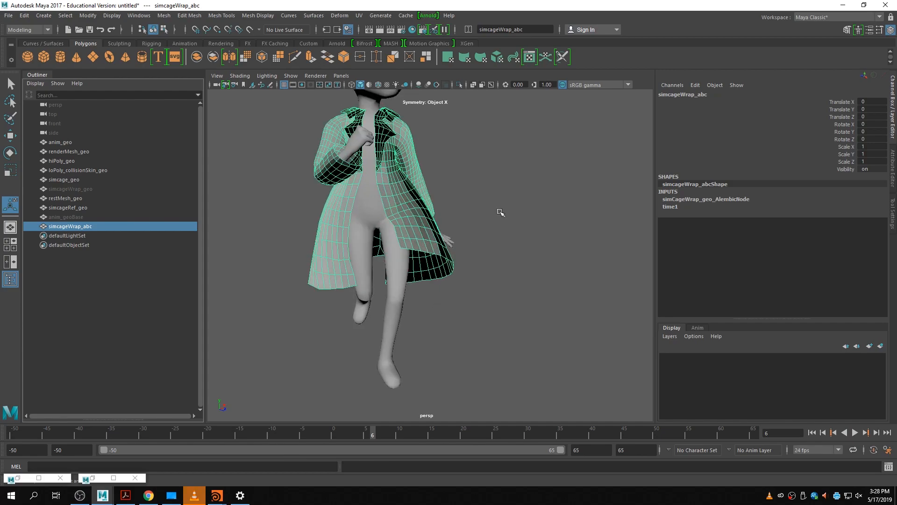
left_click_drag(484, 263, 450, 277, "alt")
key("f")
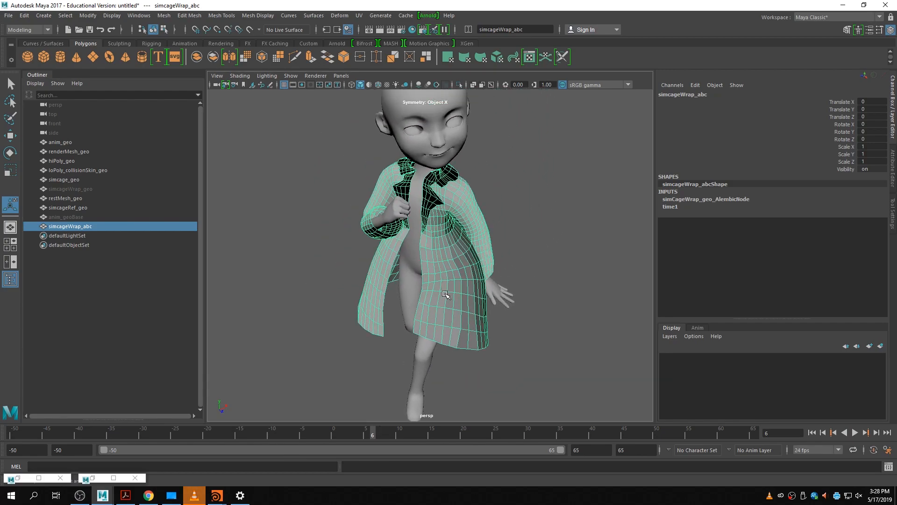
left_click(409, 120)
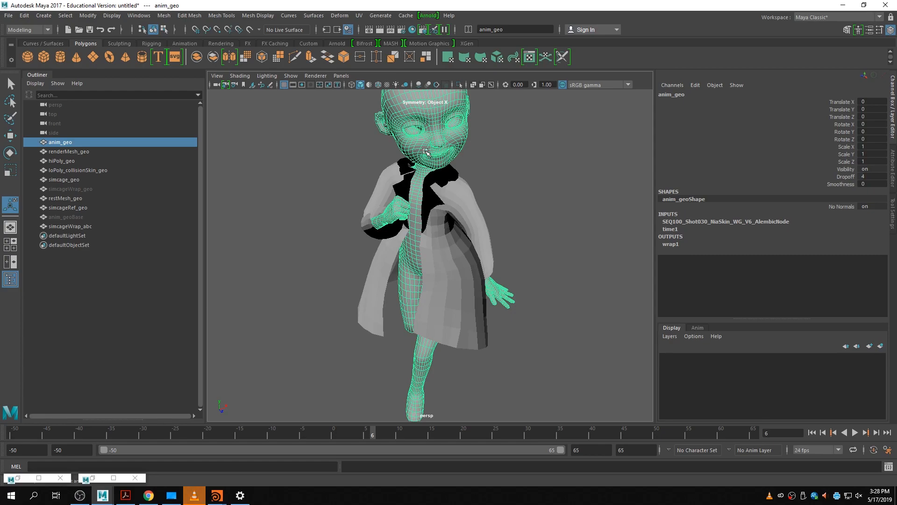
left_click(95, 171)
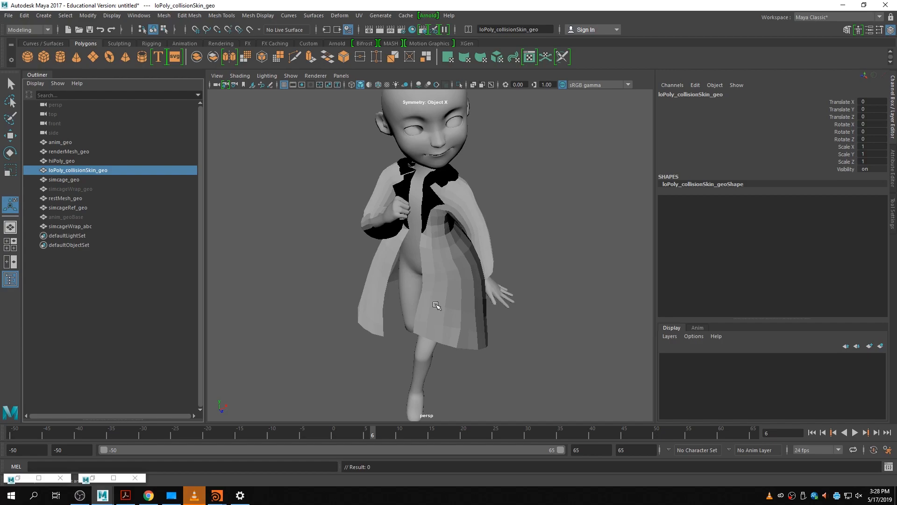
- Return to the start frame -50 and frame loPoly_collisionSkin_geo in the perspective view
left_click(812, 433)
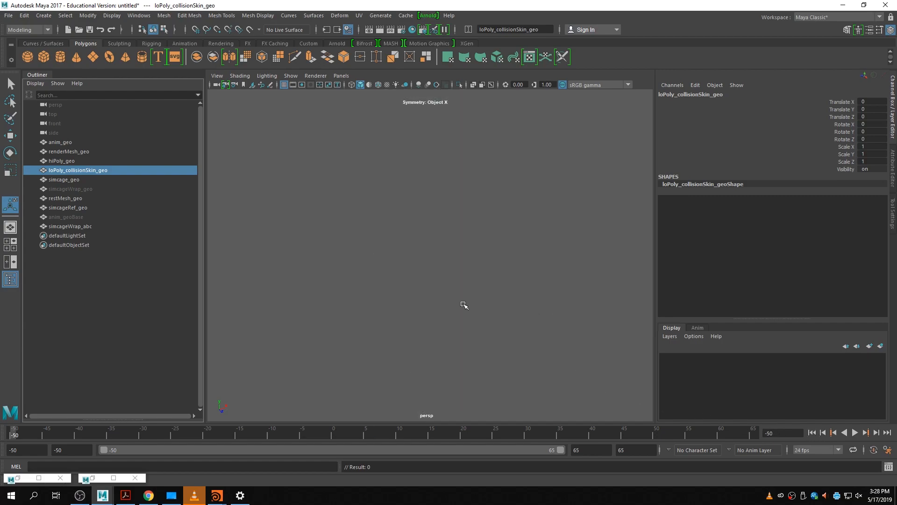
scroll(418, 323, "down", 5)
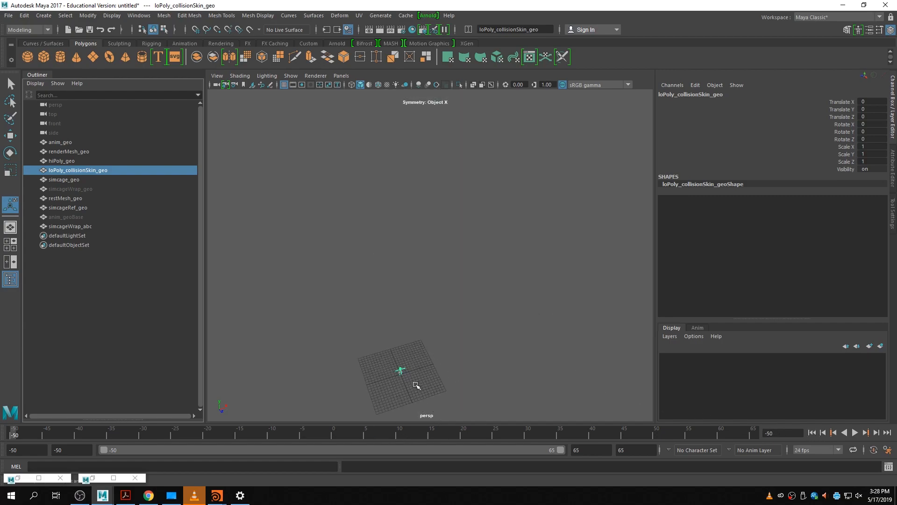
key("space")
key("space")
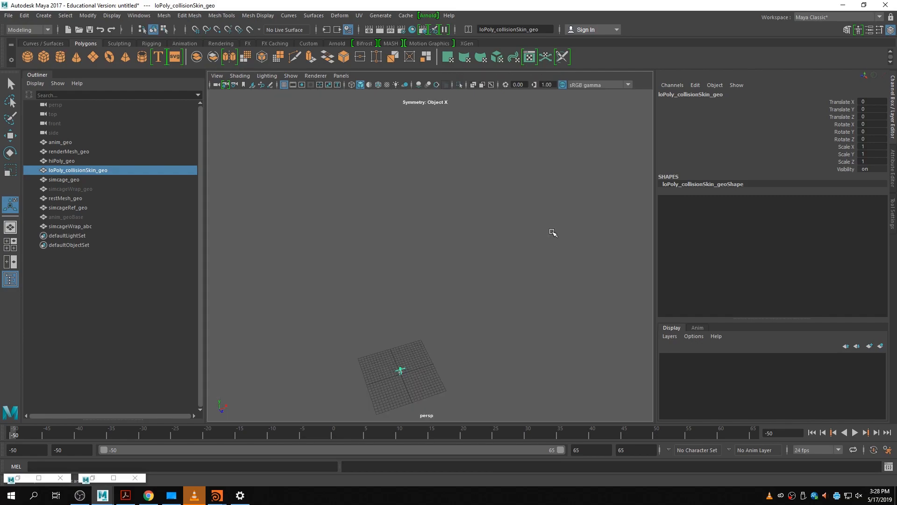
left_click_drag(420, 348, 431, 318, "alt")
key("f")
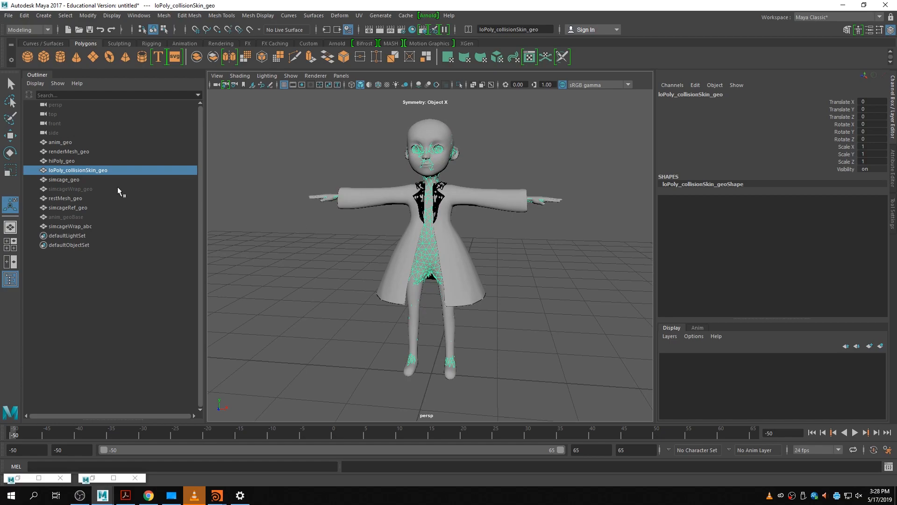
- Inspect the overlapping body and coat meshes, viewing hiPoly_geo in isolation and comparing it with anim_geo in the T-pose
left_click(447, 144)
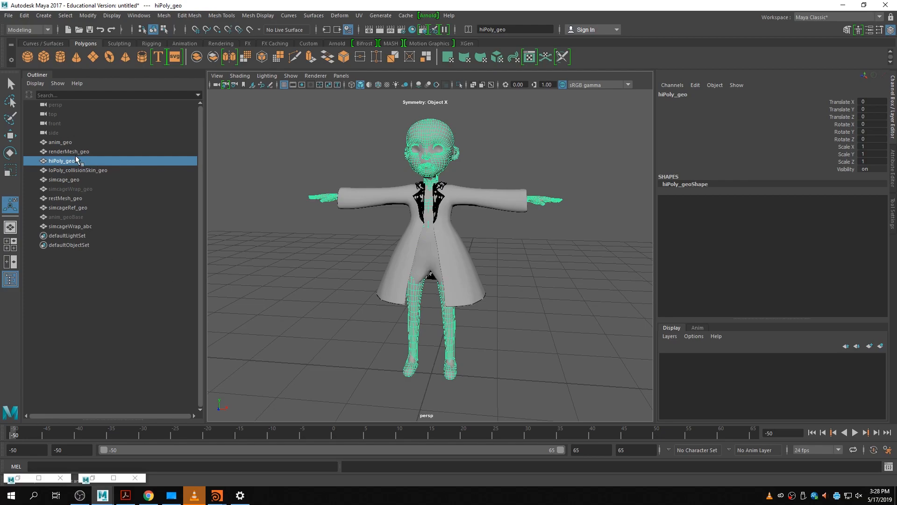
left_click(82, 171)
left_click(94, 153)
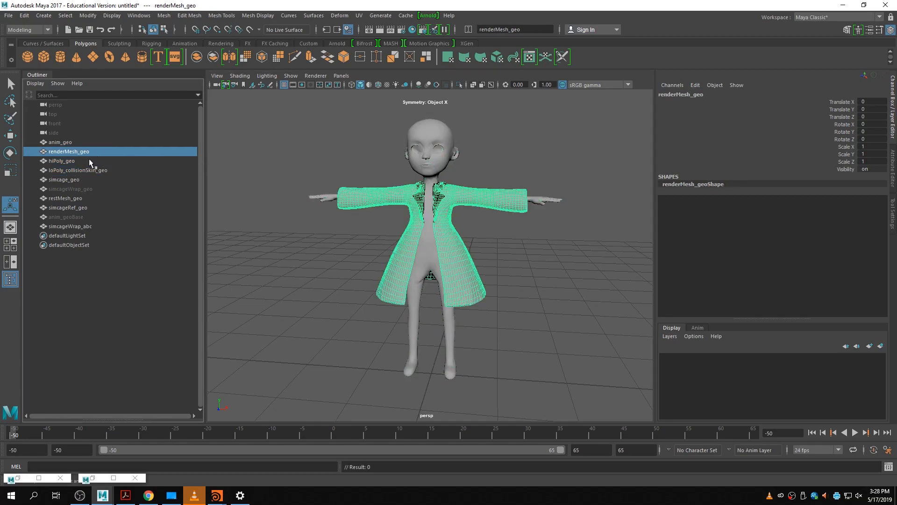
left_click(88, 161)
key("ctrl+1")
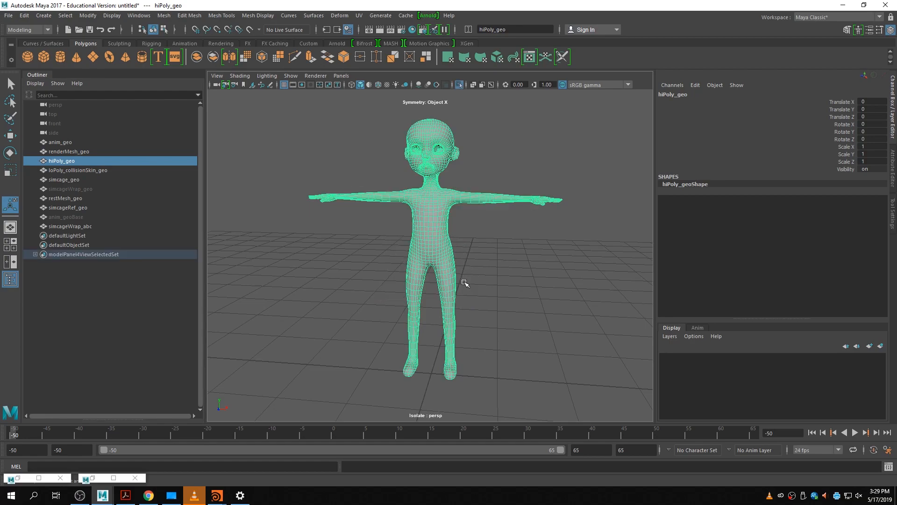
left_click(492, 260)
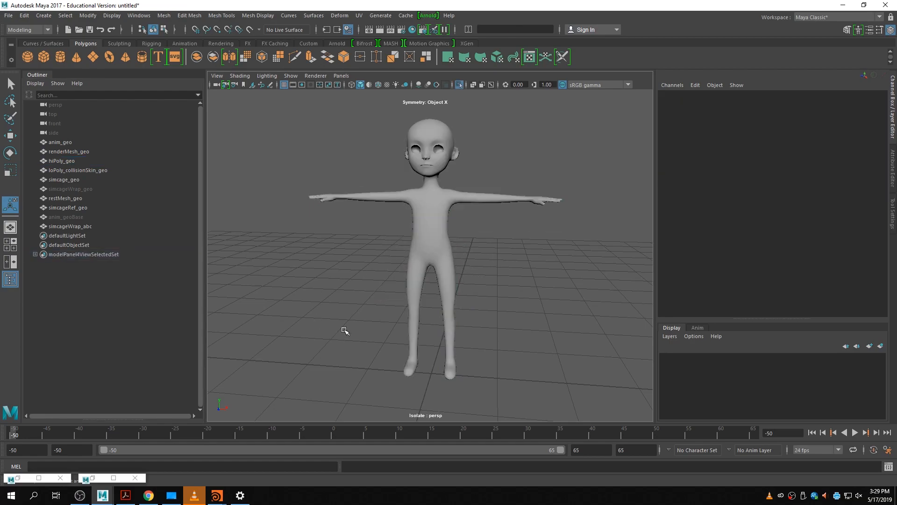
left_click(429, 244)
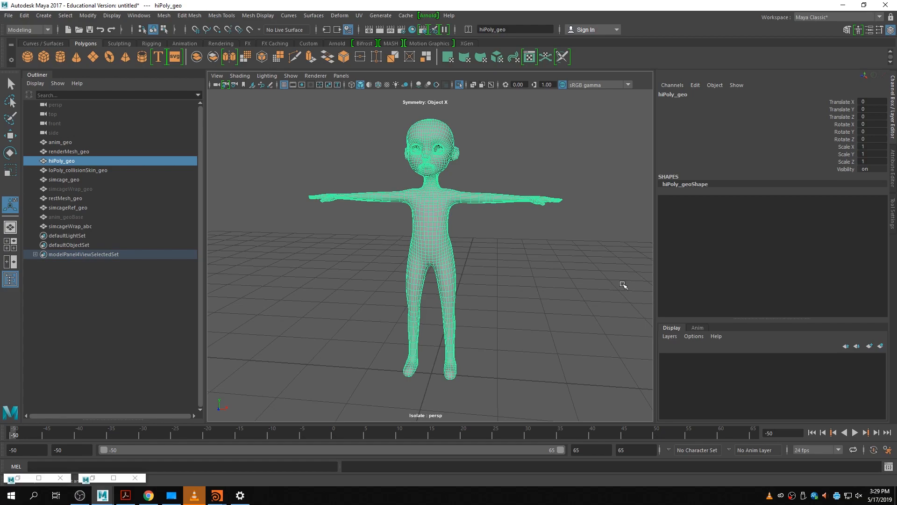
left_click(507, 280)
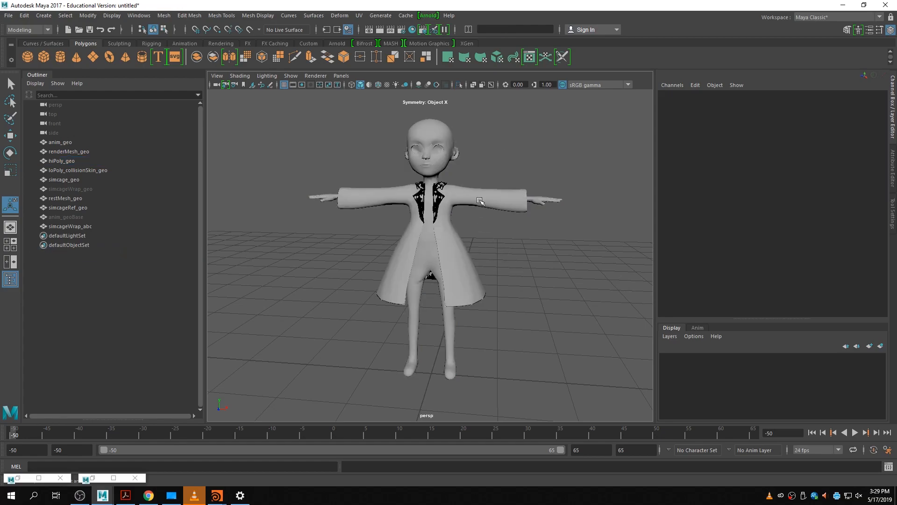
left_click(434, 125)
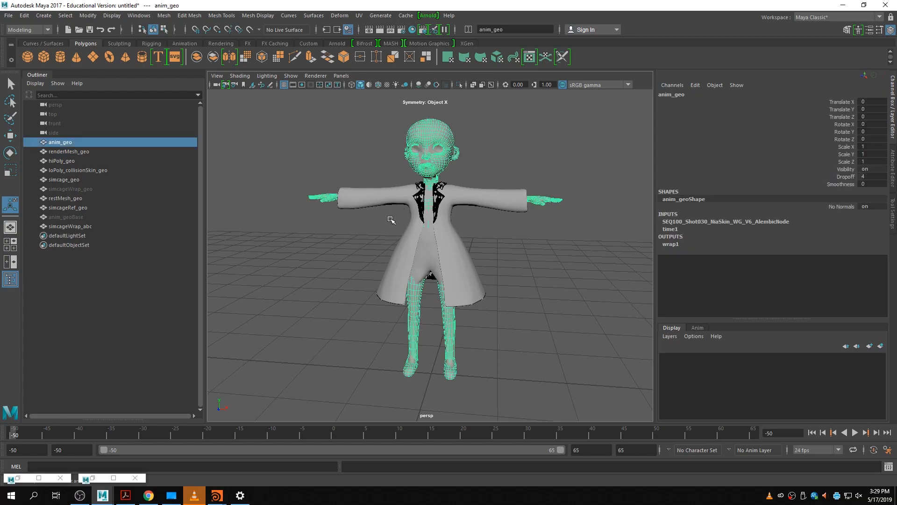
left_click(79, 160)
left_click(77, 180)
- Apply a Wrap deformer to loPoly_collisionSkin_geo with hiPoly_geo as its driver
left_click(88, 171)
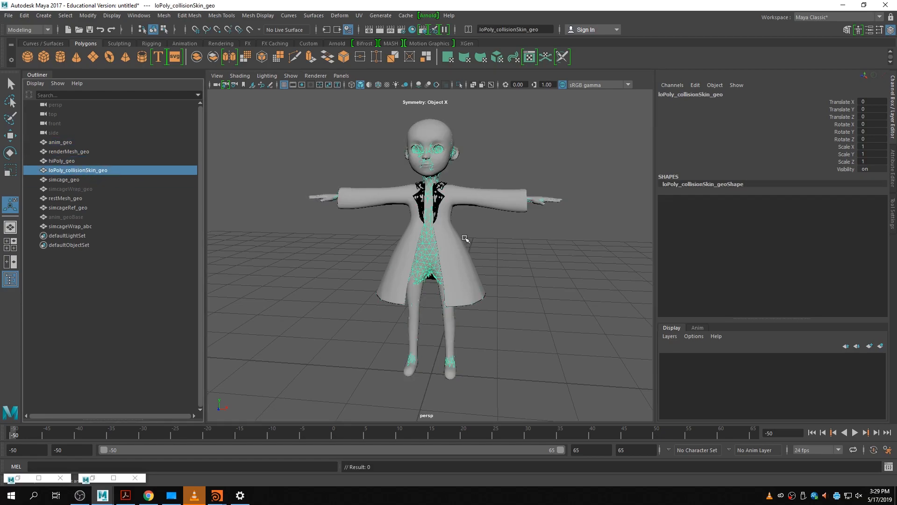
left_click(83, 161, "ctrl")
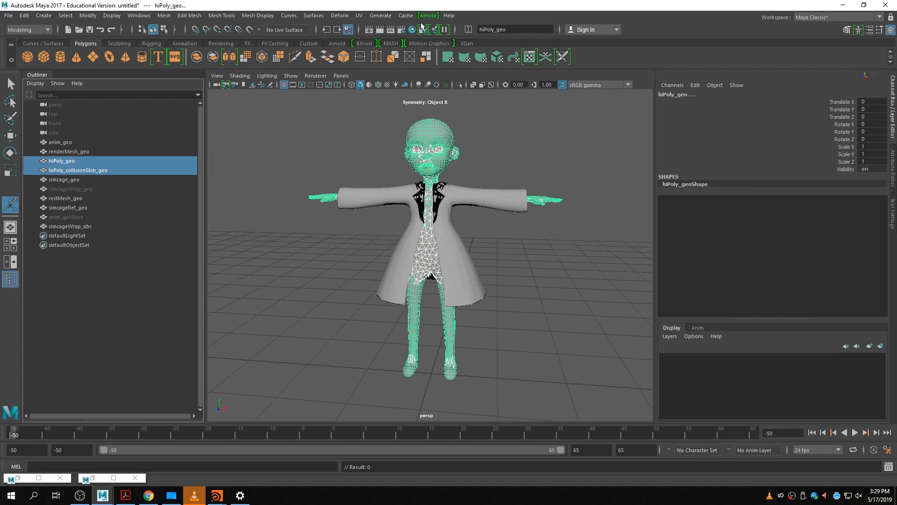
left_click(340, 15)
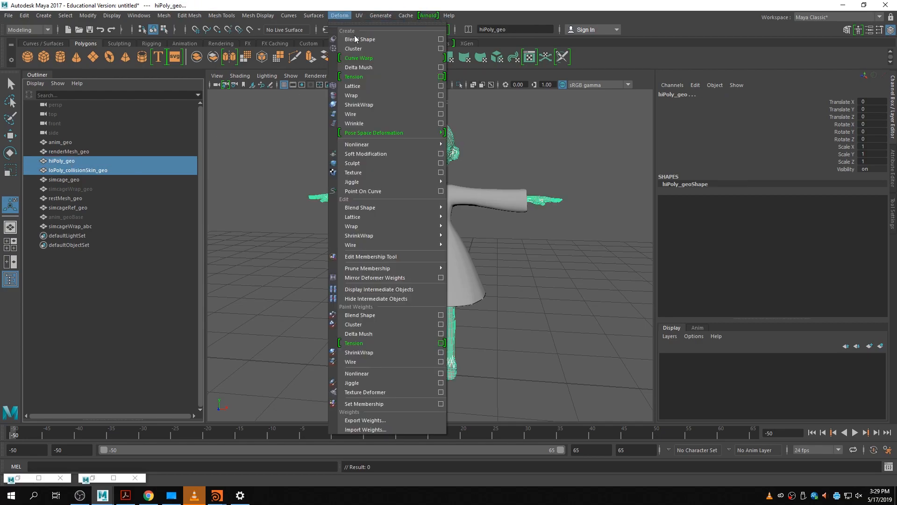
left_click(385, 95)
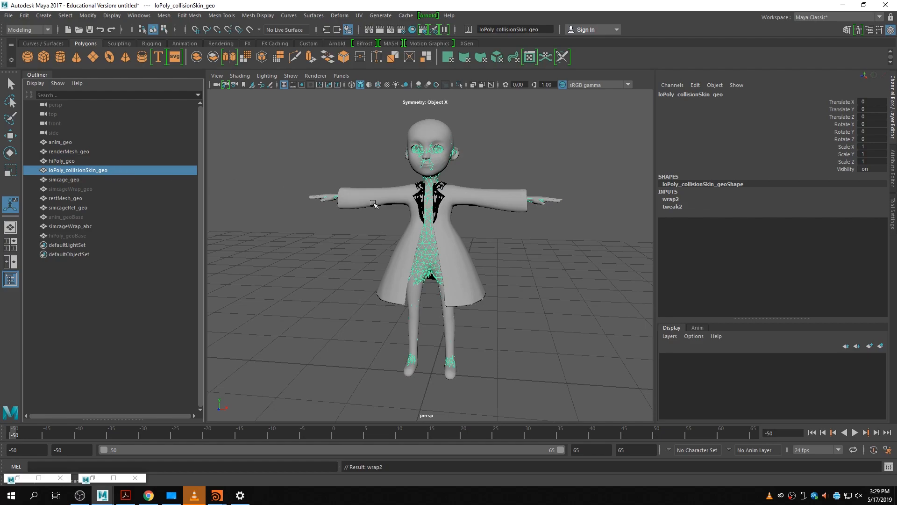
- Create a blend shape named animWrap_BS on hiPoly_geo with anim_geo as the target and local origin
left_click(77, 160)
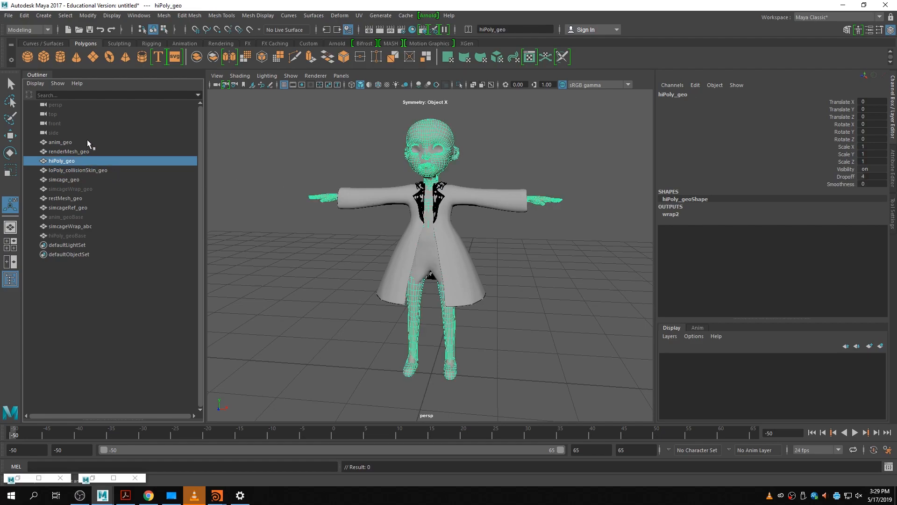
left_click(87, 141)
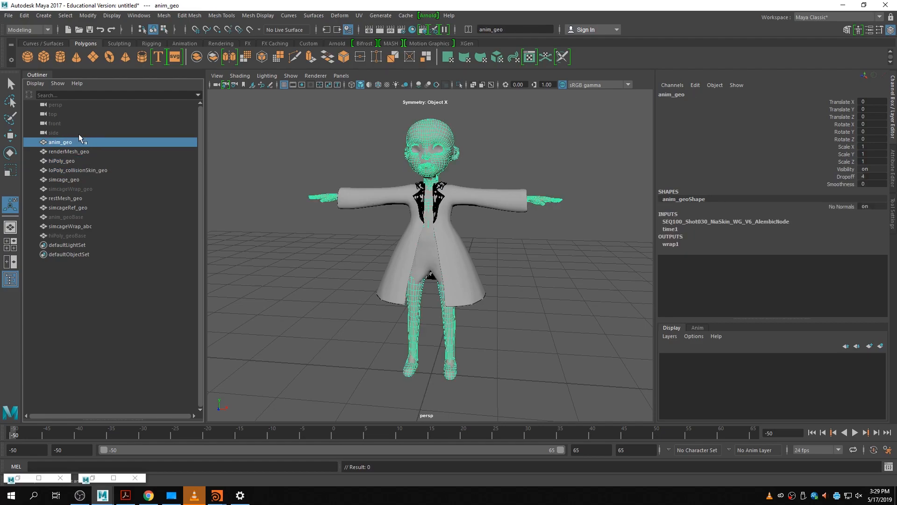
left_click(89, 160, "ctrl")
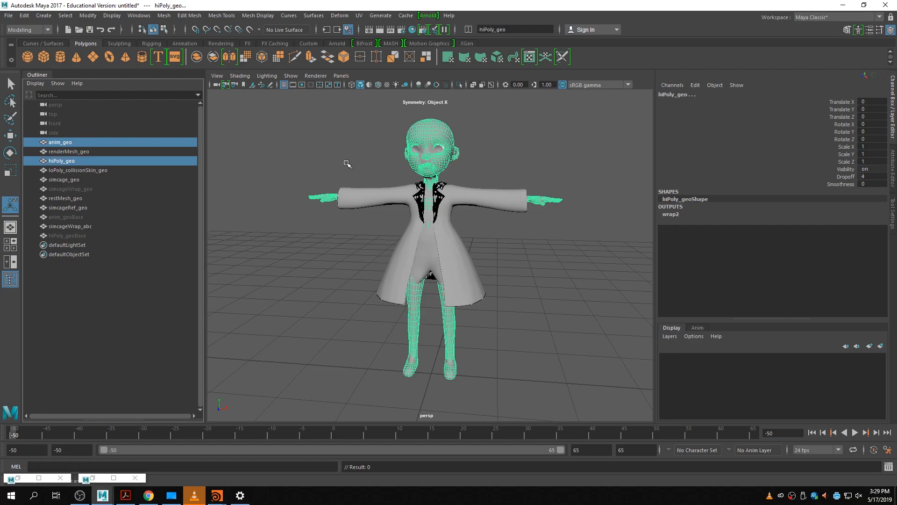
left_click(340, 15)
left_click(440, 39)
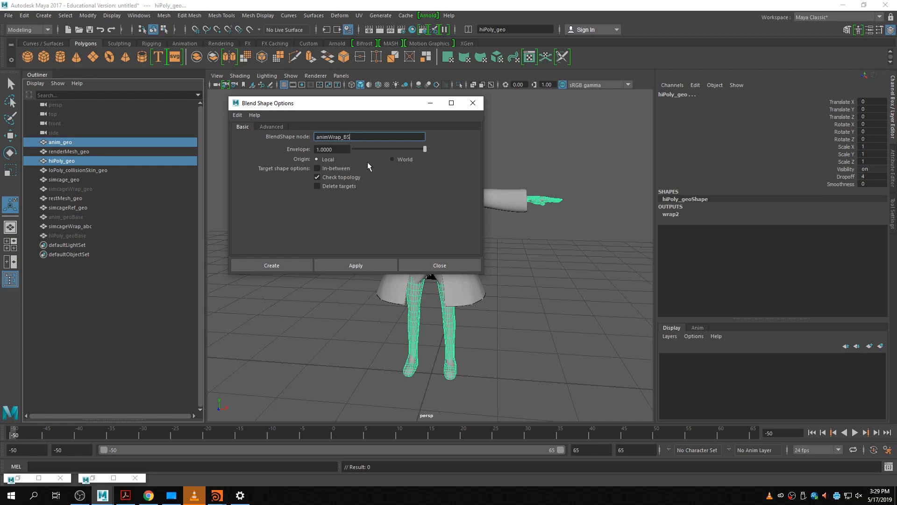
left_click(295, 264)
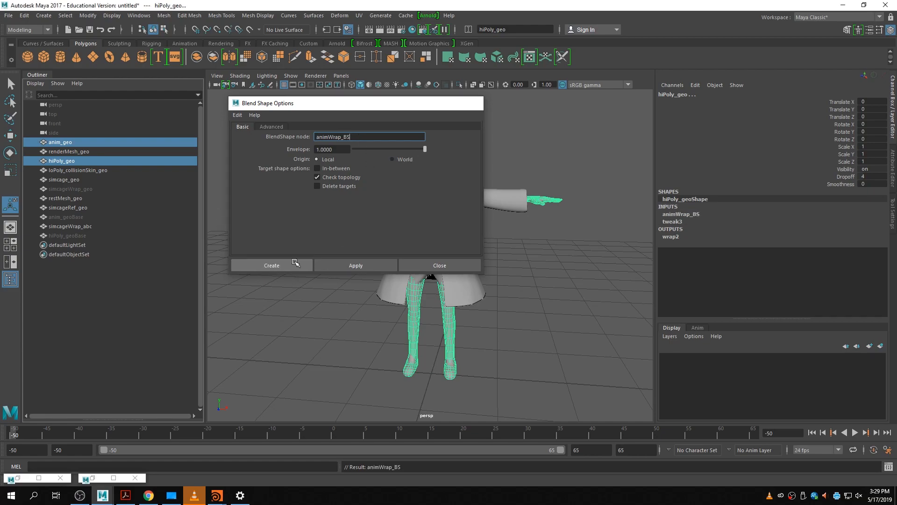
- Set the anim_geo weight of animWrap_BS to 1 and check the body's pose at frame 26
left_click(689, 218)
left_click(841, 229)
middle_click_drag(567, 295, 669, 295)
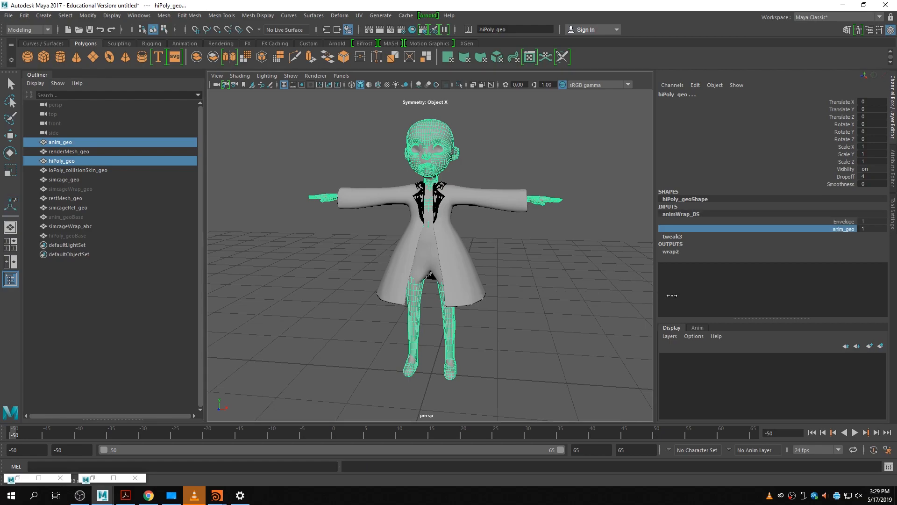
left_click(502, 433)
scroll(486, 376, "down", 5)
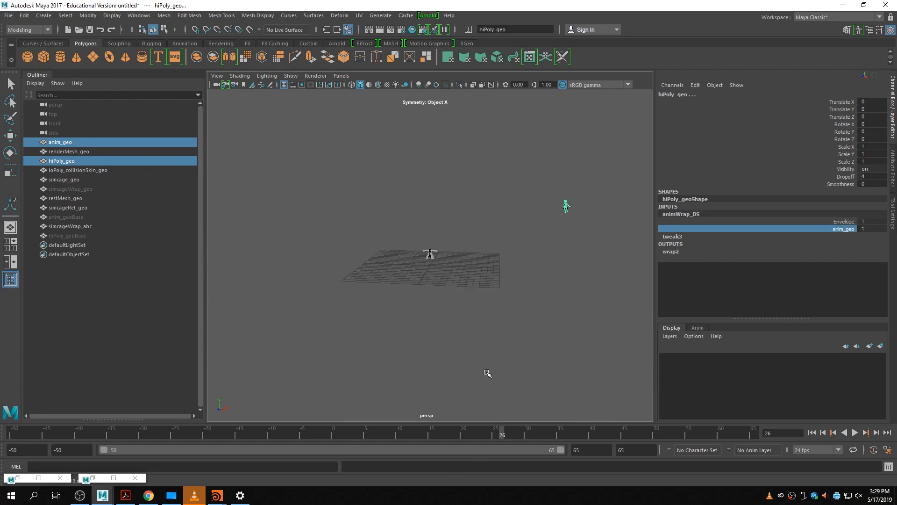
key("f")
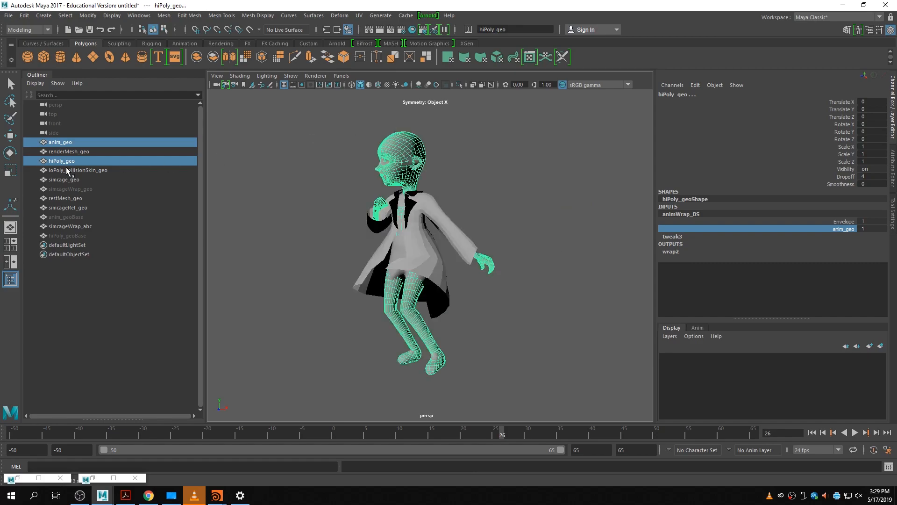
- Export loPoly_collisionSkin_geo over the time slider range as the Alembic file loPolyWrap.abc in the project's cache folder
left_click(96, 172)
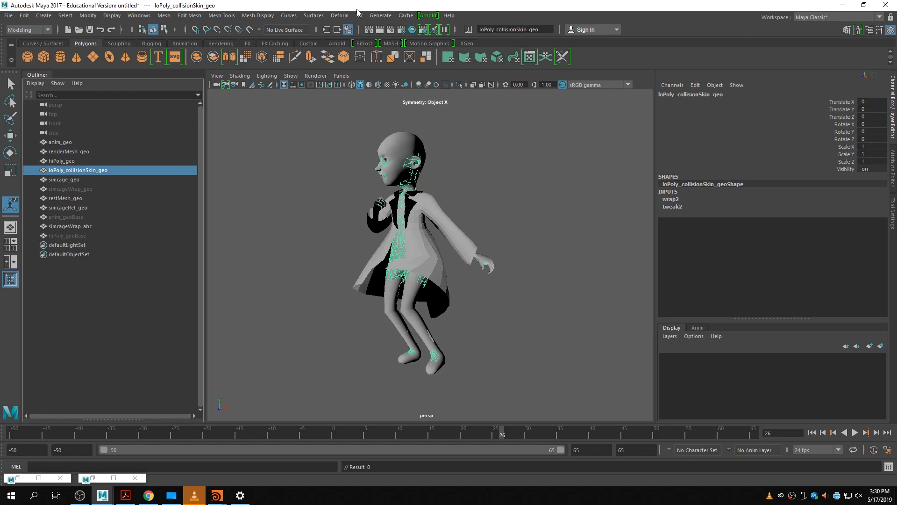
left_click(406, 16)
mouse_move(468, 32)
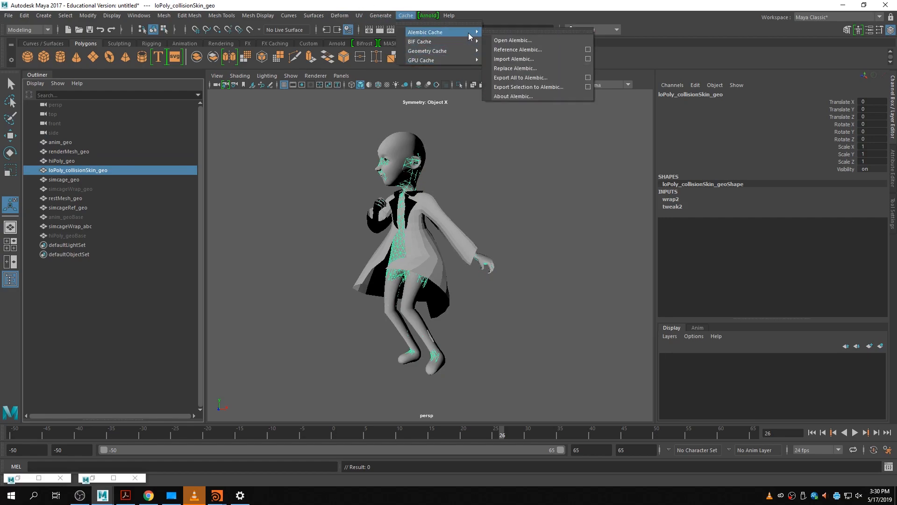
left_click(588, 86)
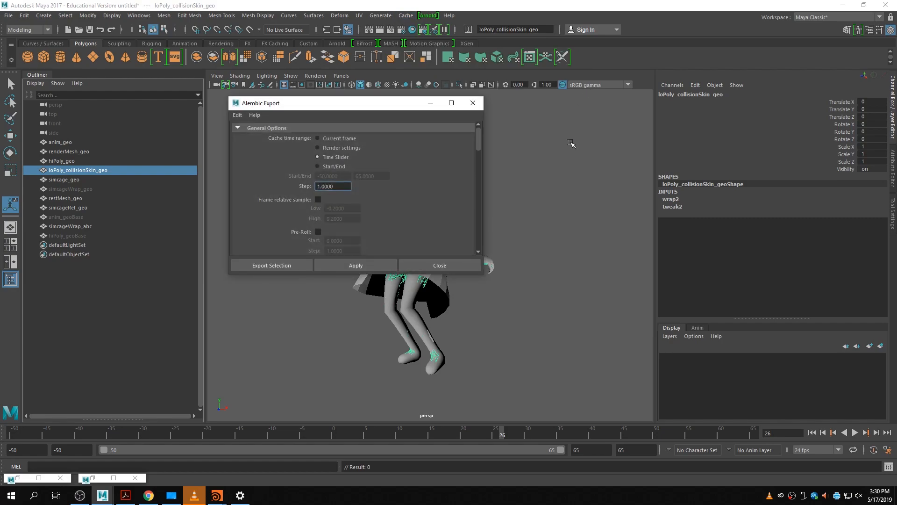
left_click(290, 265)
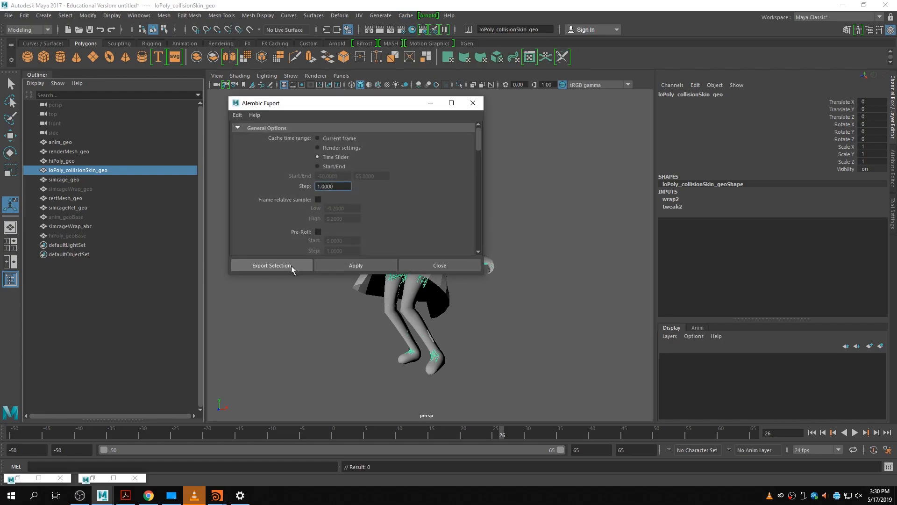
type("l")
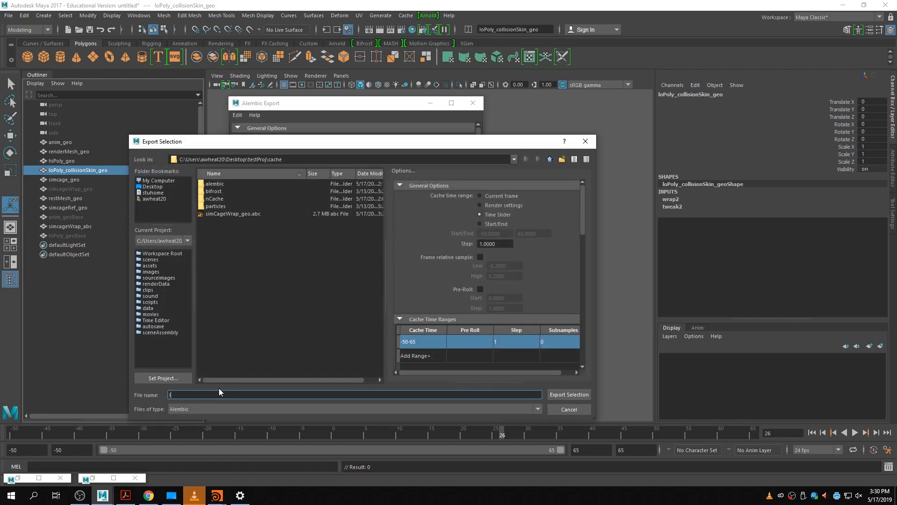
type("oPolyWrap.abc")
key("Return")
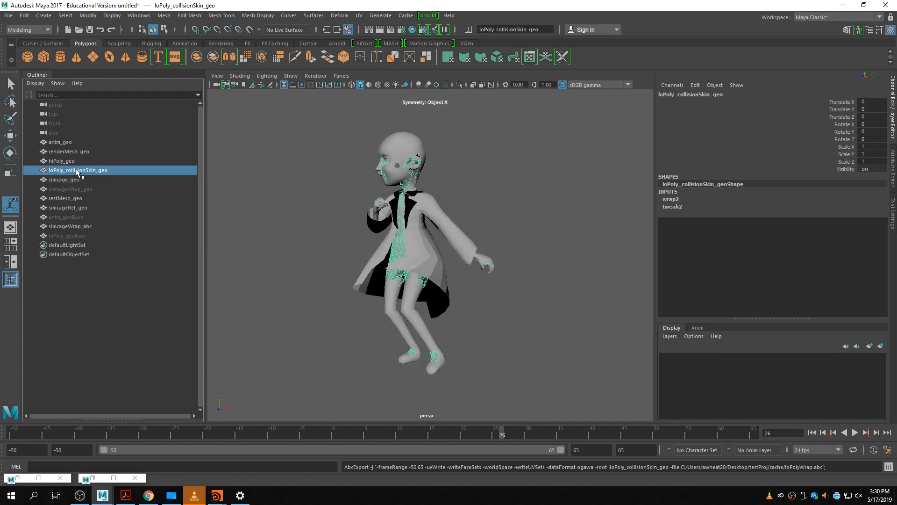
- Hide loPoly_collisionSkin_geo and hiPoly_geo
key("h")
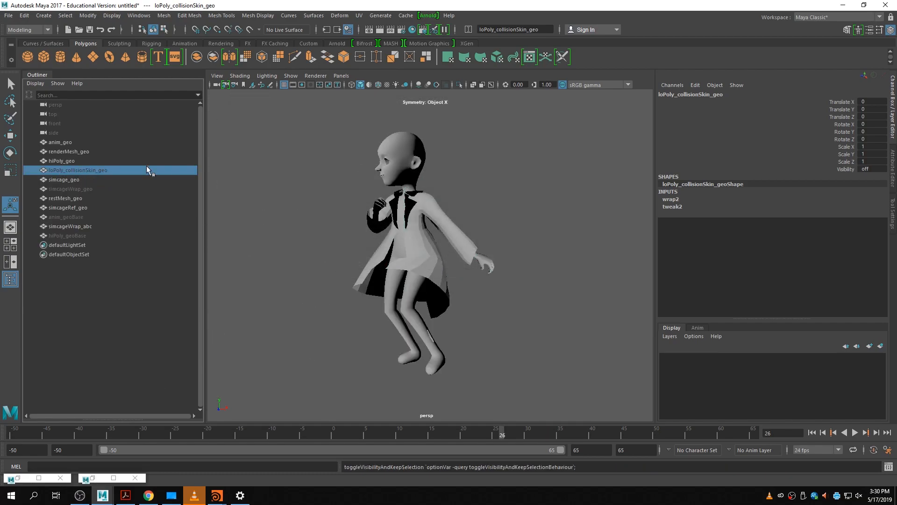
left_click(71, 161)
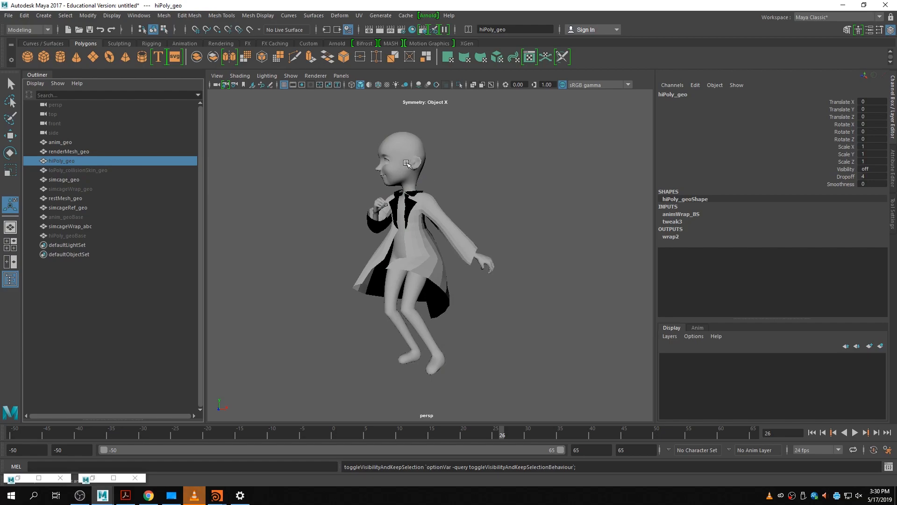
- Import loPolyWrap.abc from the project's cache folder to the scene root
left_click(405, 15)
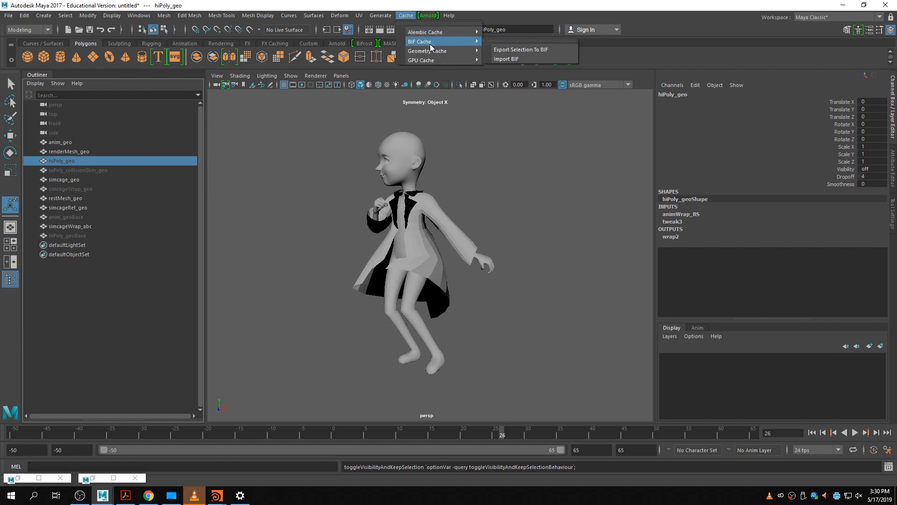
mouse_move(442, 34)
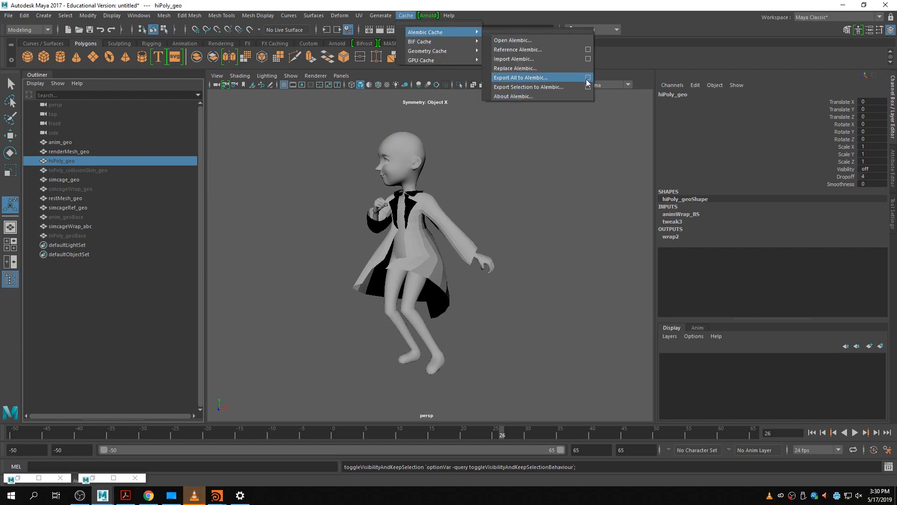
left_click(584, 59)
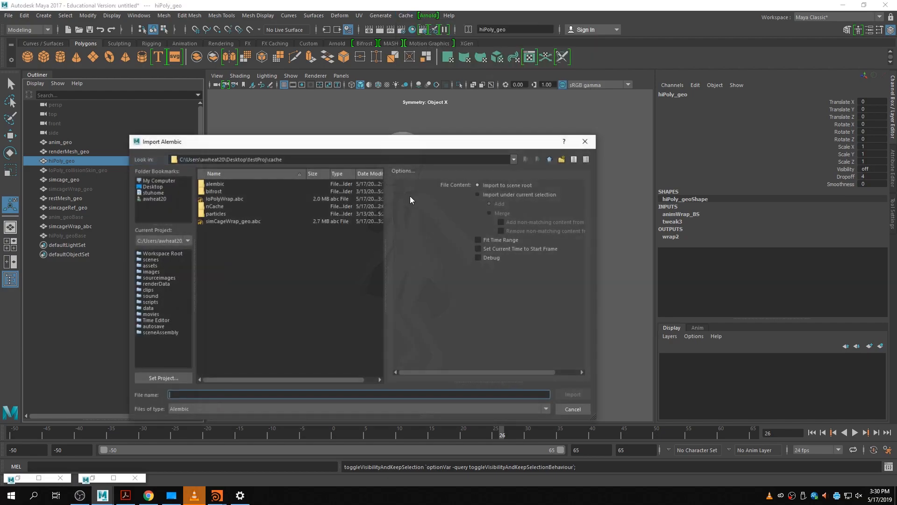
left_click(225, 199)
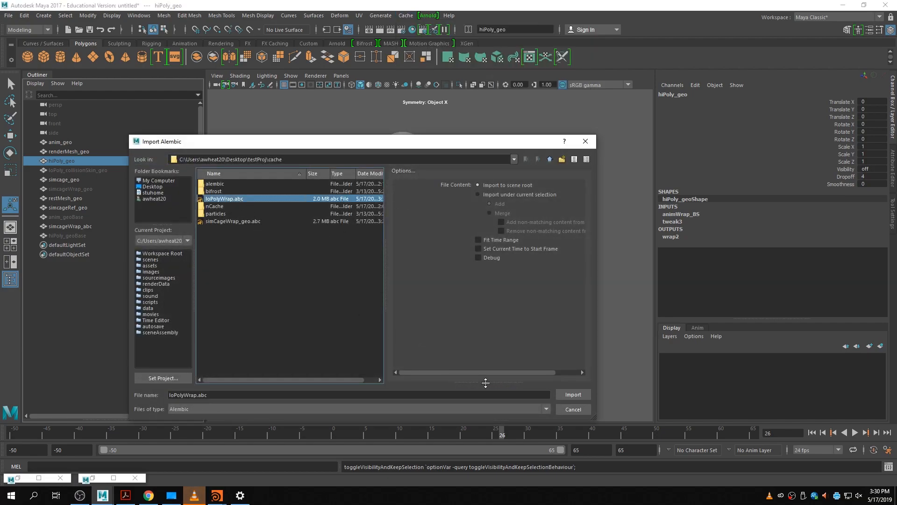
left_click(573, 394)
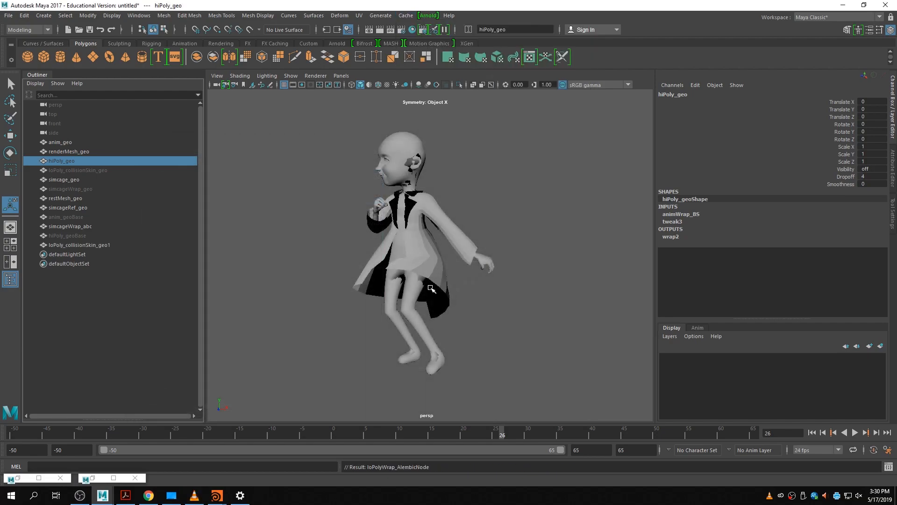
- Rename the imported collision mesh as loPoly_collisionSkin_abc
left_click(87, 244)
double_click(93, 245)
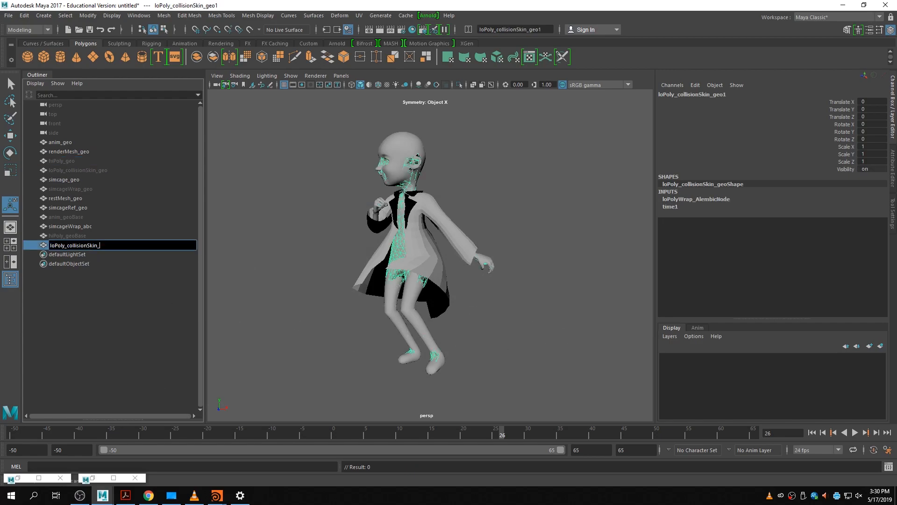
type("abc")
key("Return")
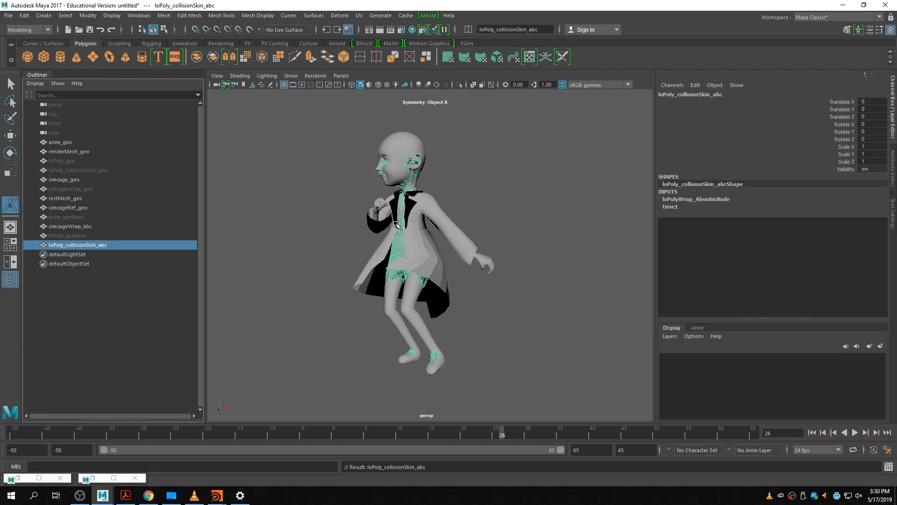
- Hide anim_geo and renderMesh_geo, with the current time set to frame -50
left_click(405, 142)
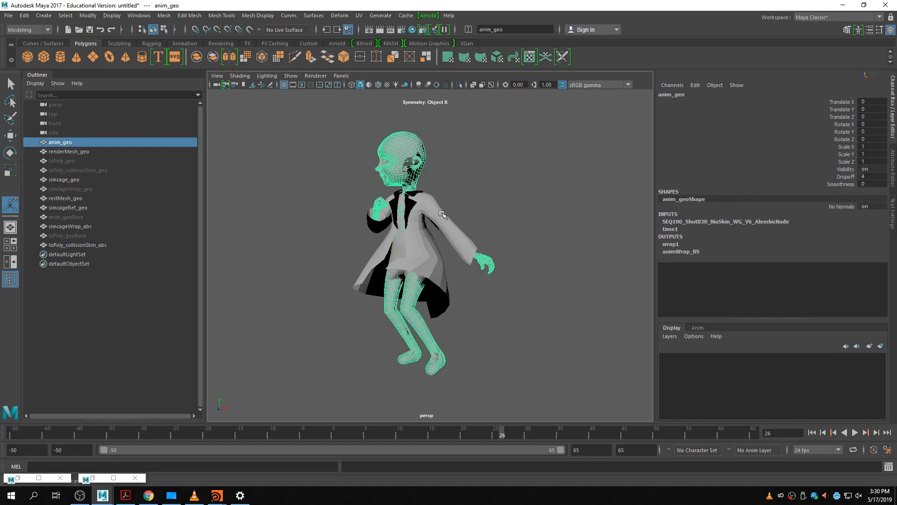
key("h")
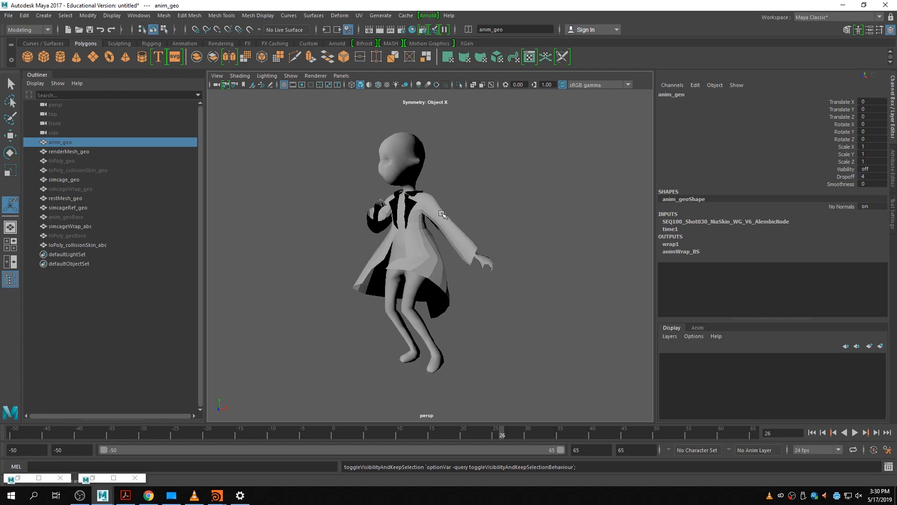
left_click_drag(473, 434, 11, 429)
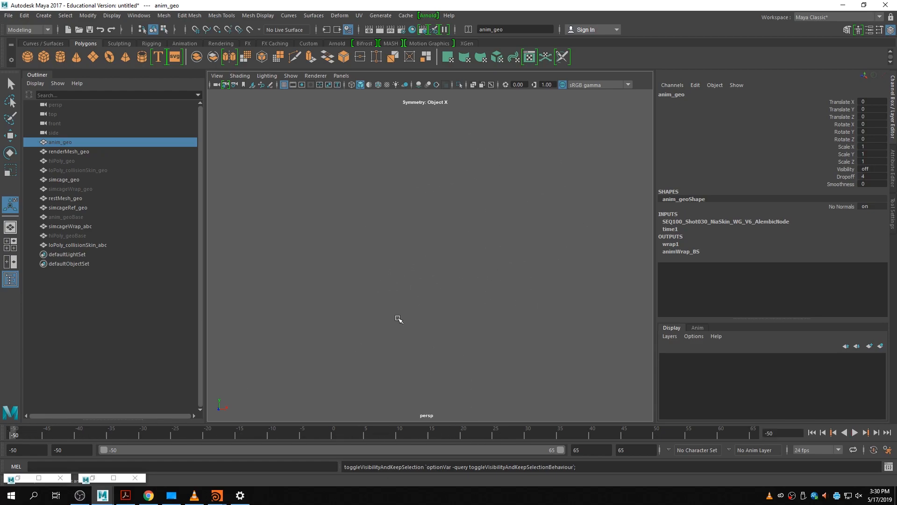
left_click(423, 289)
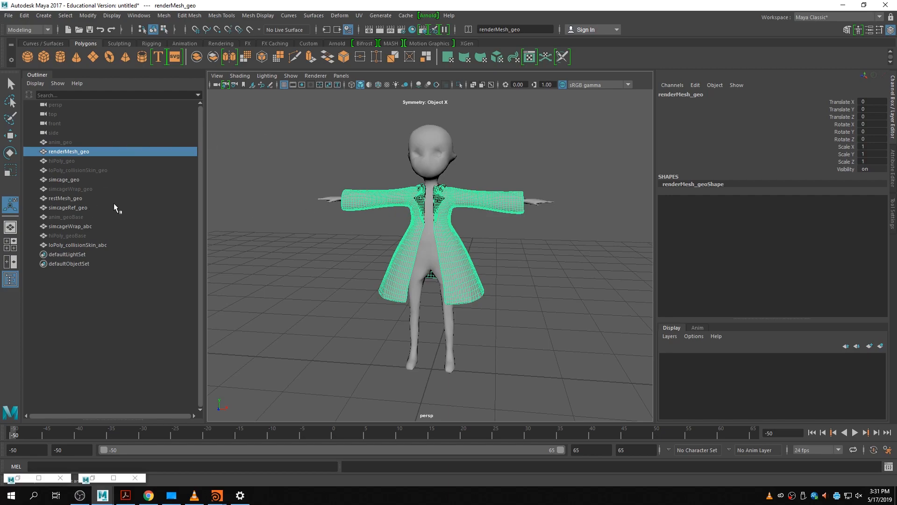
key("ctrl+h")
- Examine the overlapping coat meshes in the viewport by selecting them one after another
left_click(456, 291)
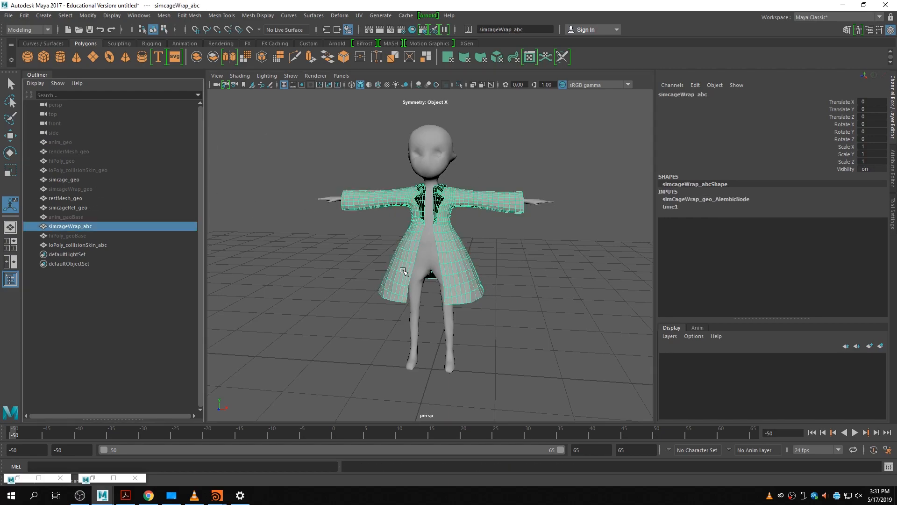
left_click(426, 257)
left_click(460, 197)
left_click(434, 179)
left_click(473, 208)
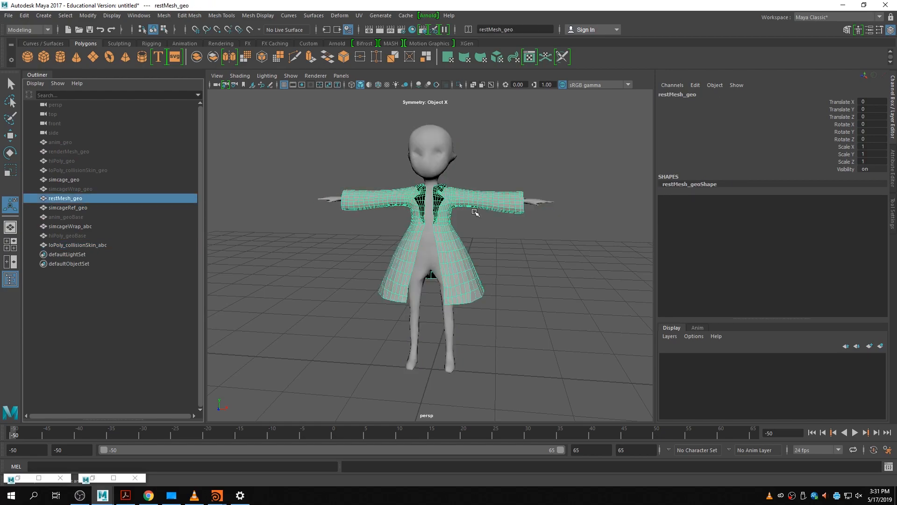
left_click(359, 334)
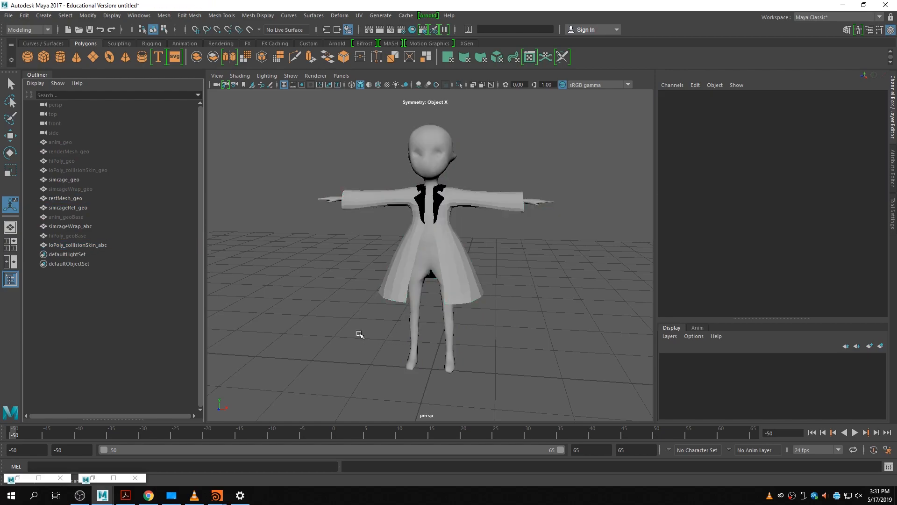
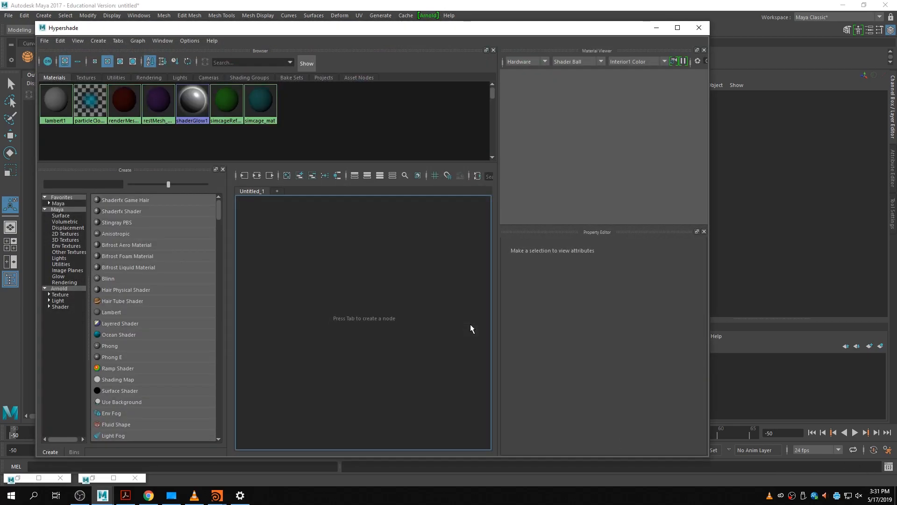
- Inspect the simcageRef_mat and simcage_mat materials in Hypershade
left_click_drag(288, 28, 399, 214)
left_click(336, 304)
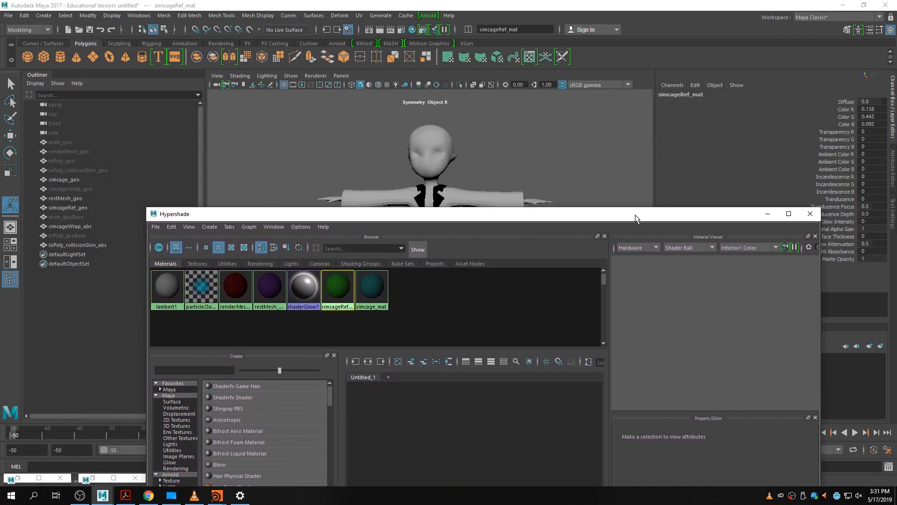
left_click_drag(525, 215, 408, 113)
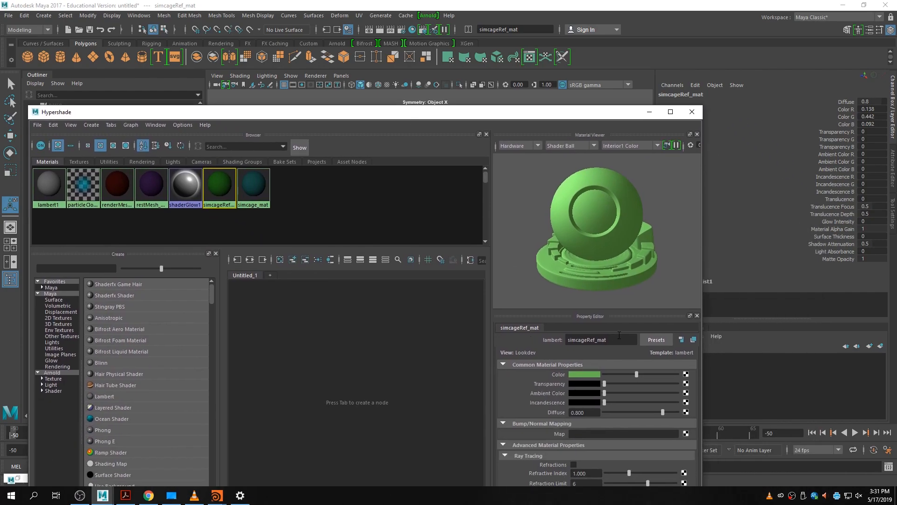
left_click(253, 185)
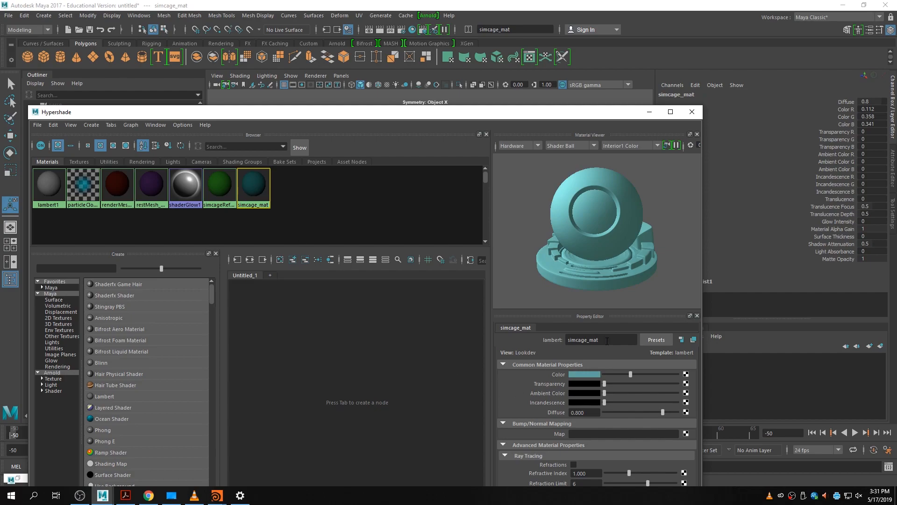
- Assign the simcage_mat material to simcage_geo
left_click_drag(467, 115, 558, 210)
left_click(450, 279)
right_click(360, 282)
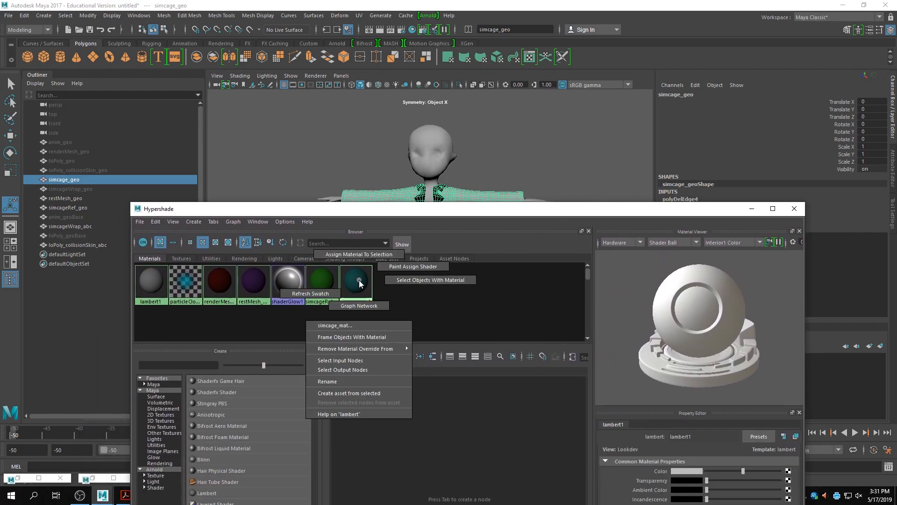
left_click(363, 253)
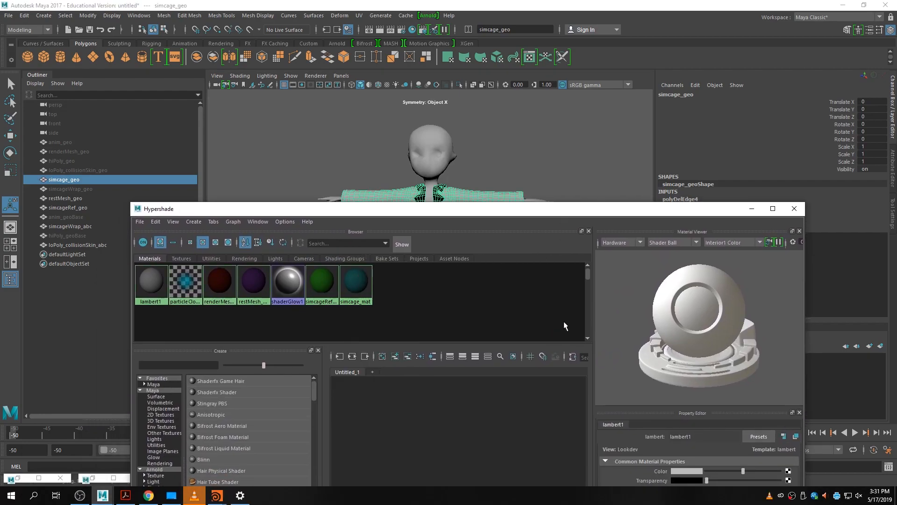
- Clear the selection and show the coat in textured display, keeping Hypershade out of the model's way
left_click_drag(505, 213, 473, 313)
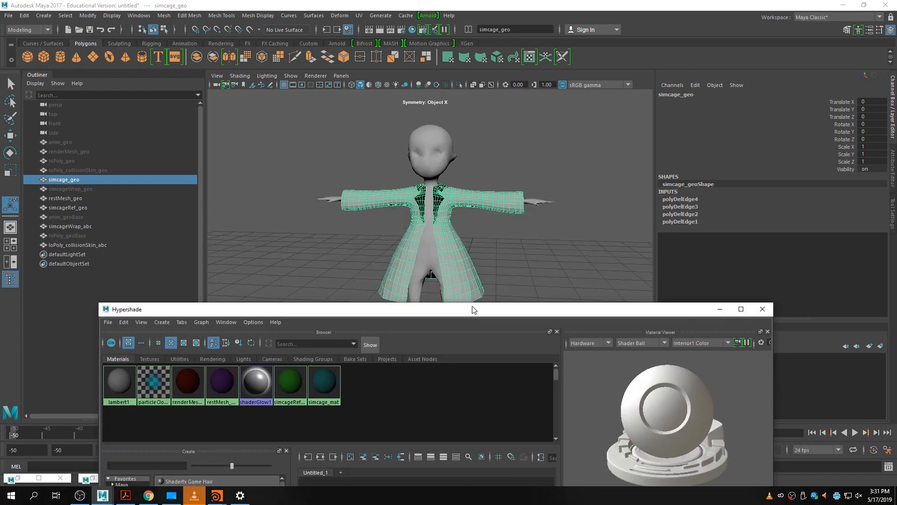
left_click(497, 251)
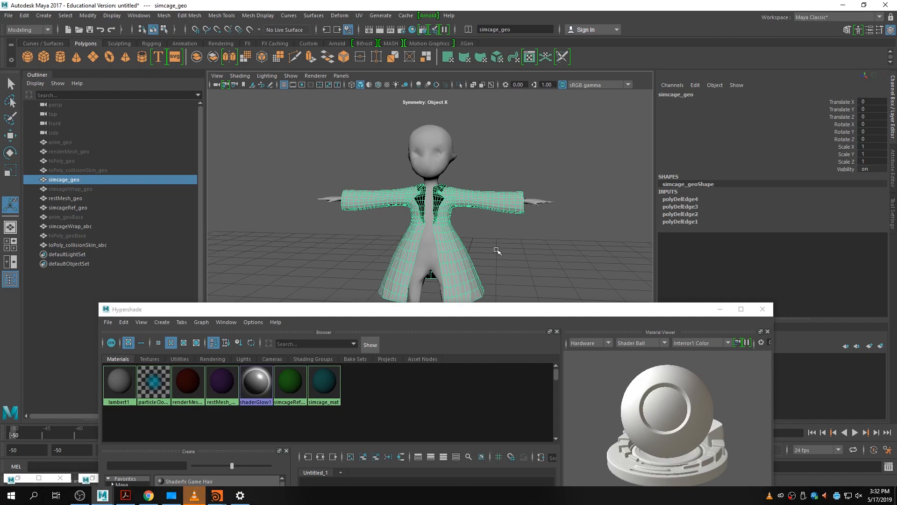
left_click(497, 251)
key("6")
left_click_drag(458, 310, 489, 300)
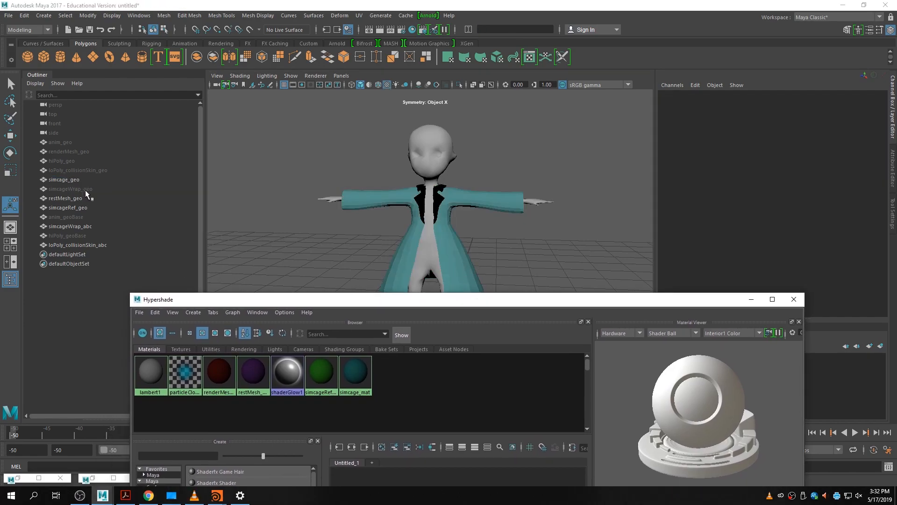
- Assign the simcageRef_mat material to simcageRef_geo
left_click(92, 209)
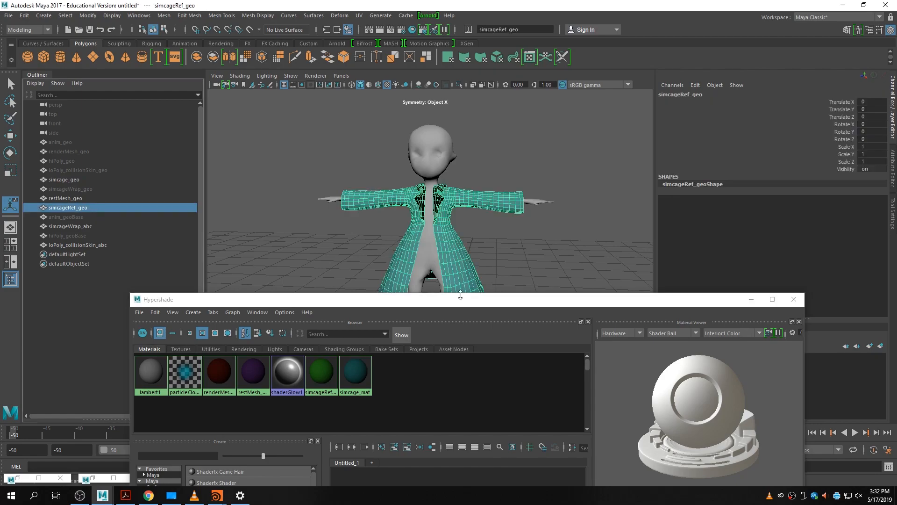
right_click(320, 362)
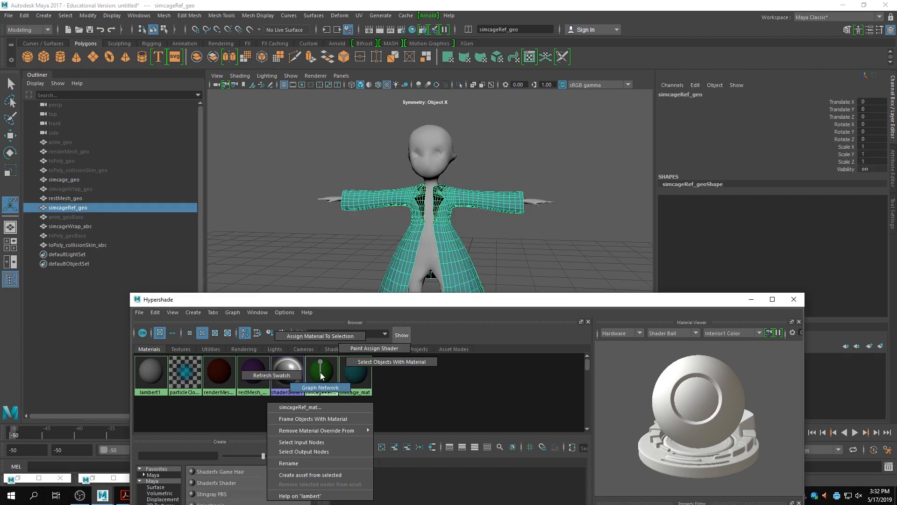
left_click(337, 336)
left_click(347, 246)
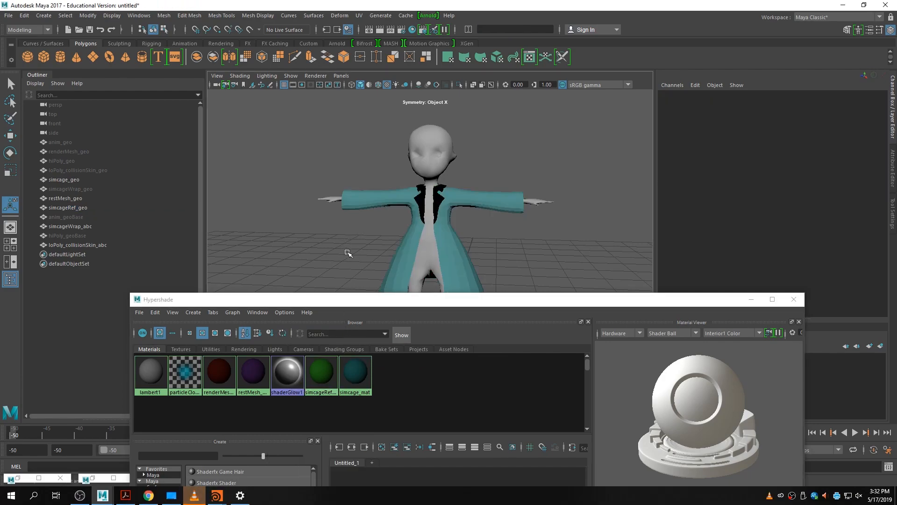
- Toggle simcageWrap_abc off and back on, and hide simcageRef_geo and simcage_geo
left_click(400, 261)
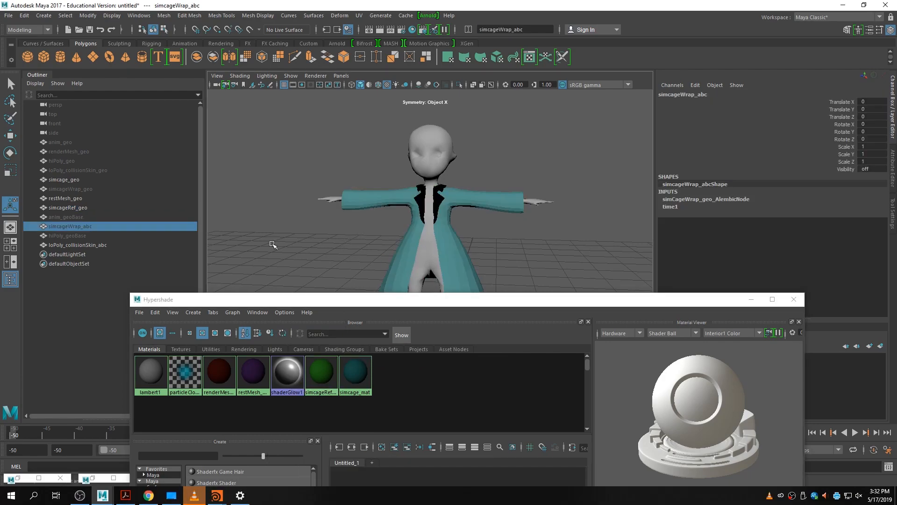
key("shift+h")
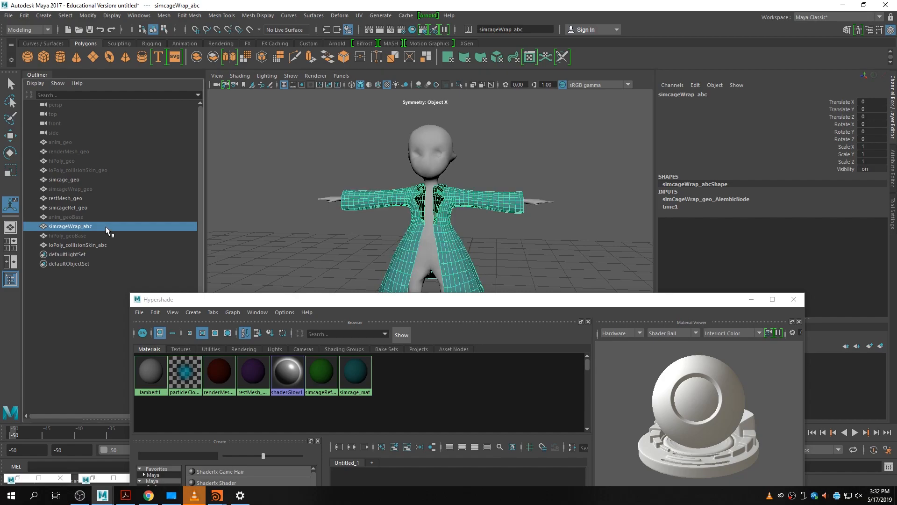
left_click(86, 206)
key("ctrl+h")
left_click(401, 270)
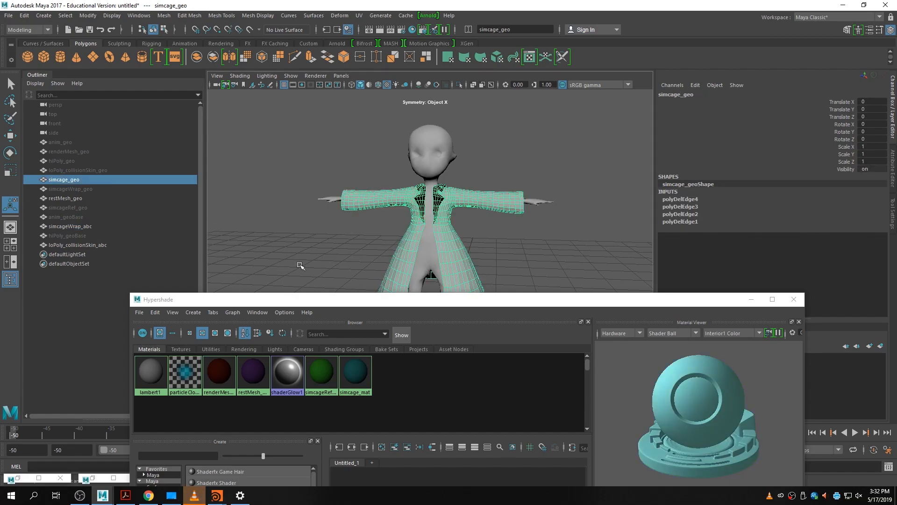
key("ctrl+h")
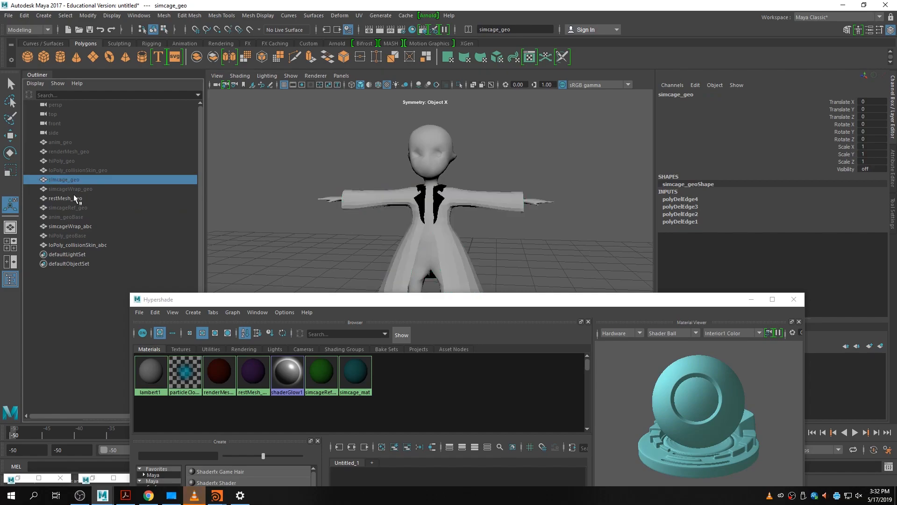
- Unhide simcageRef_geo and reassign simcageRef_mat to it
left_click(75, 198)
left_click(76, 210)
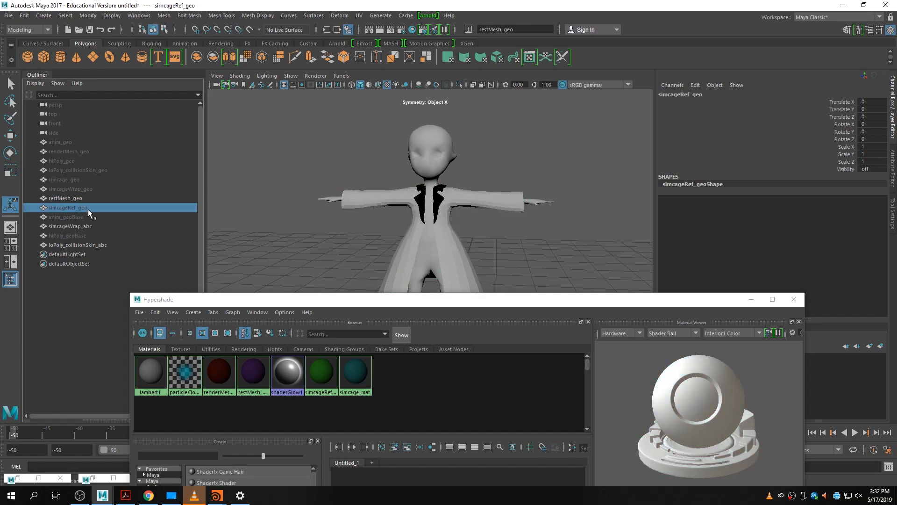
key("shift+h")
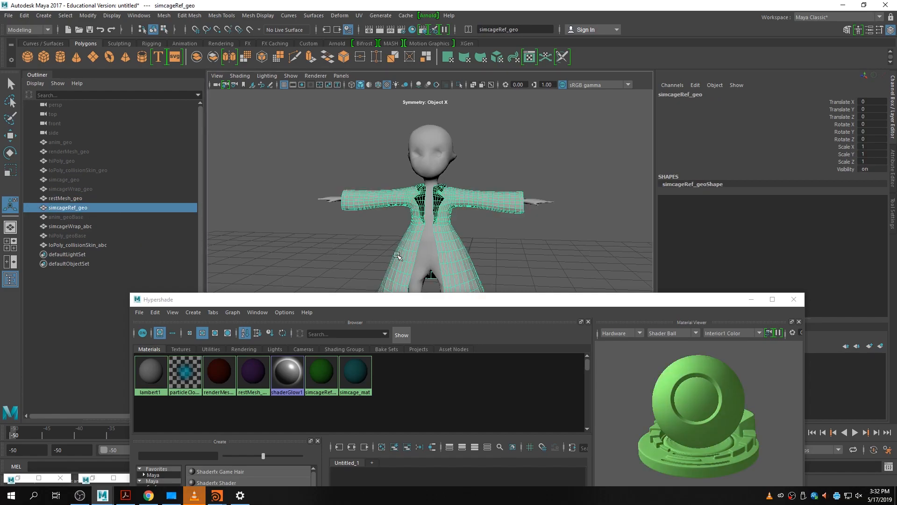
right_click_drag(318, 361, 324, 337)
left_click(354, 260)
- Hide simcageWrap_abc and restMesh_geo to check the material on simcageRef_geo by itself
left_click(403, 262)
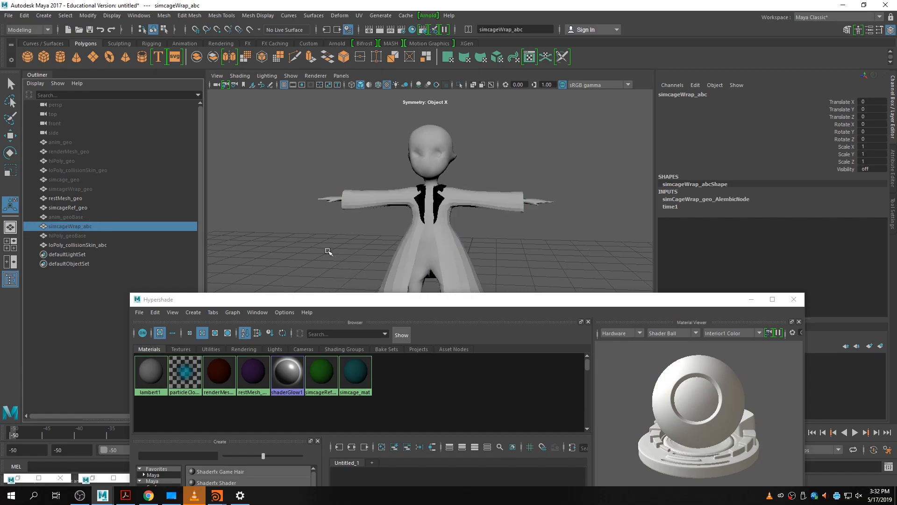
left_click(305, 256)
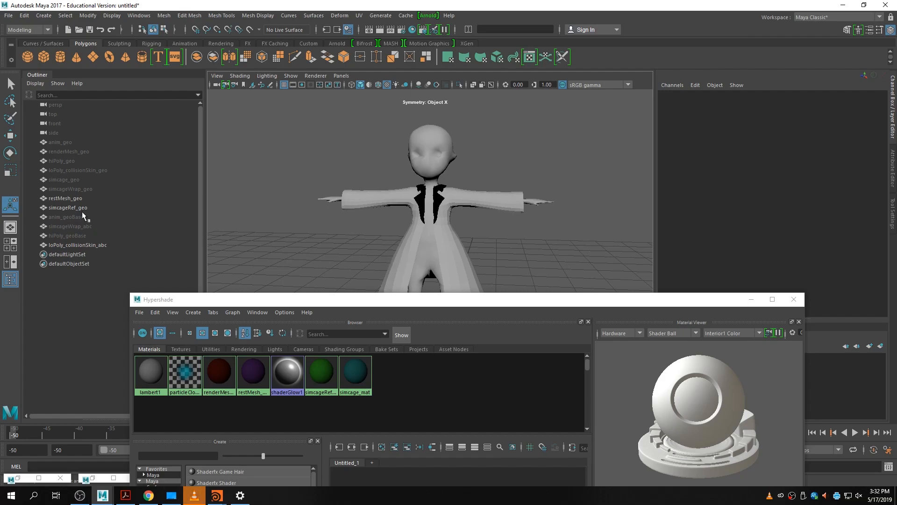
left_click(89, 199)
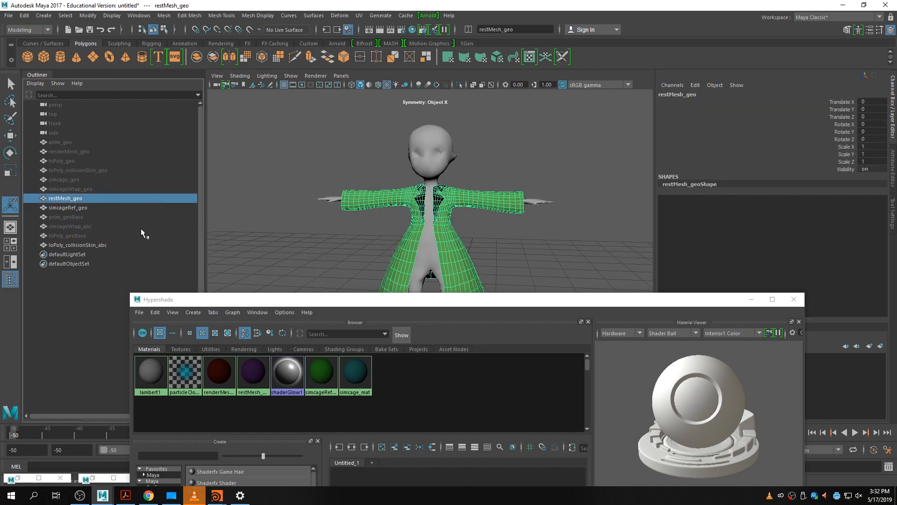
left_click(106, 206)
left_click(338, 252)
left_click(398, 283)
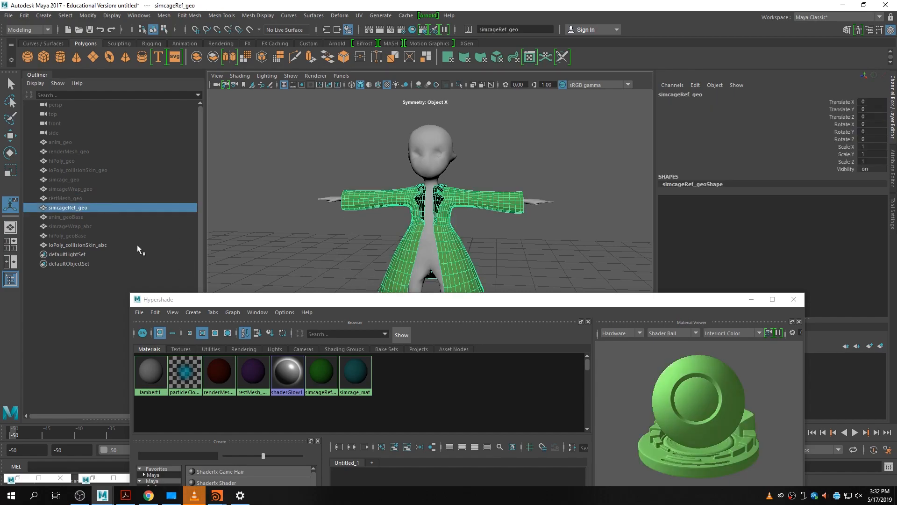
- Unhide simcageWrap_abc, assign the simcage_mat material to it, and clear the selection
left_click(93, 226)
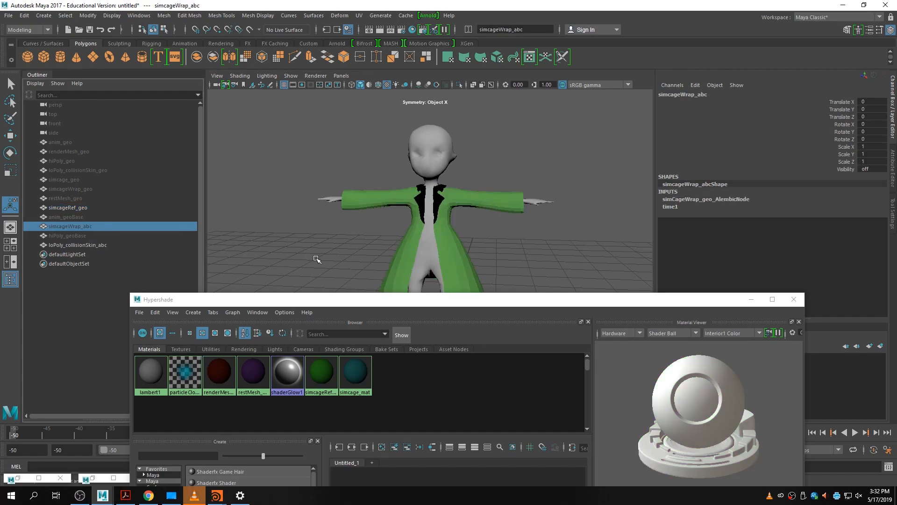
key("shift+h")
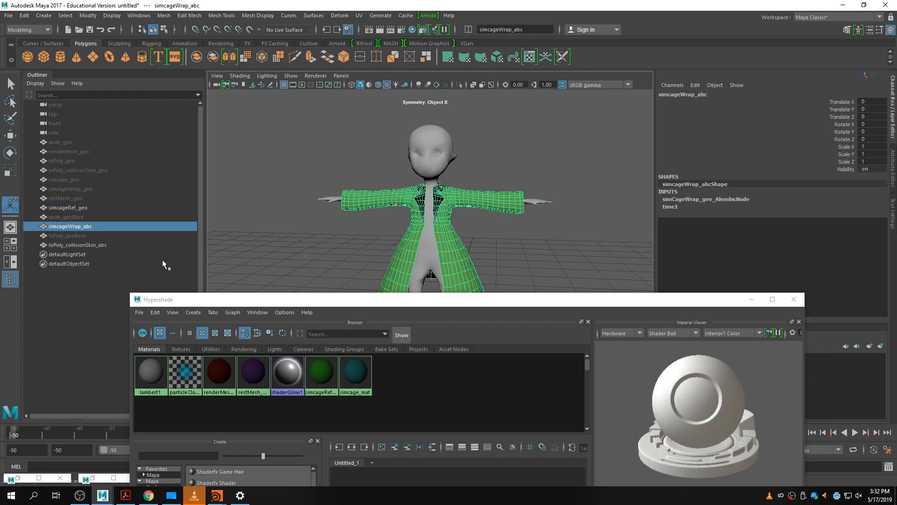
right_click(358, 377)
right_click_drag(357, 376, 368, 342)
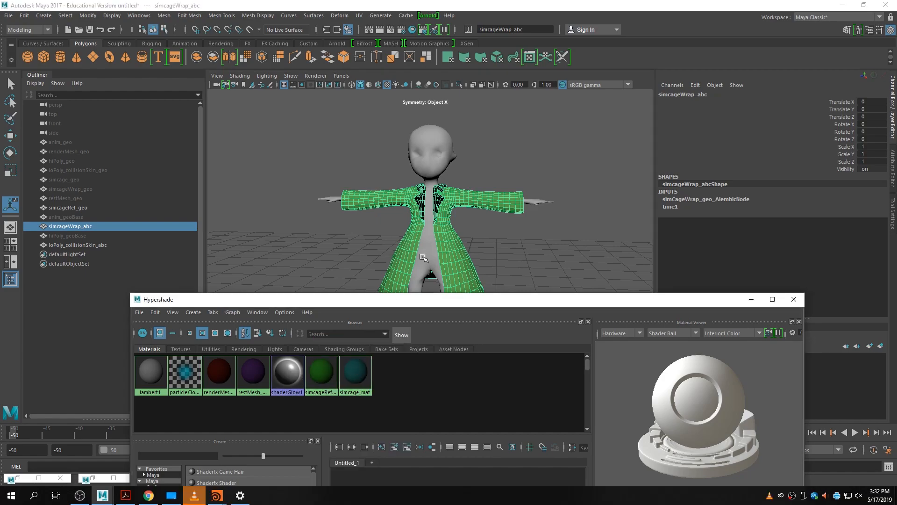
left_click(380, 222)
- Assign the purple restMesh material to restMesh_geo and unhide that mesh
left_click(85, 199)
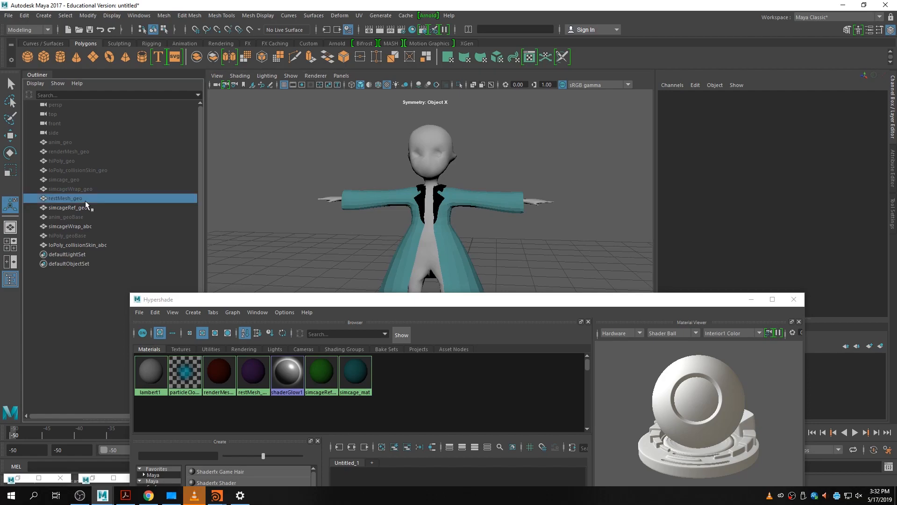
right_click_drag(260, 375, 262, 335)
left_click(289, 280)
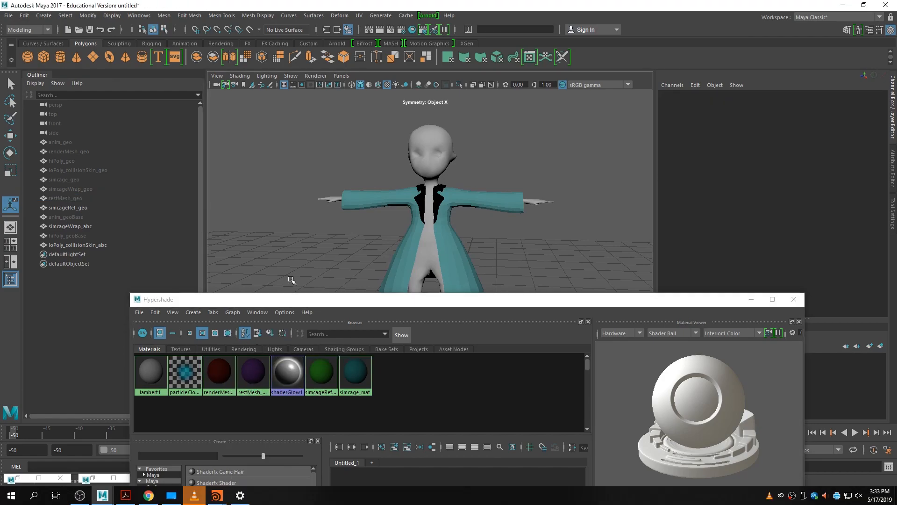
left_click(65, 198)
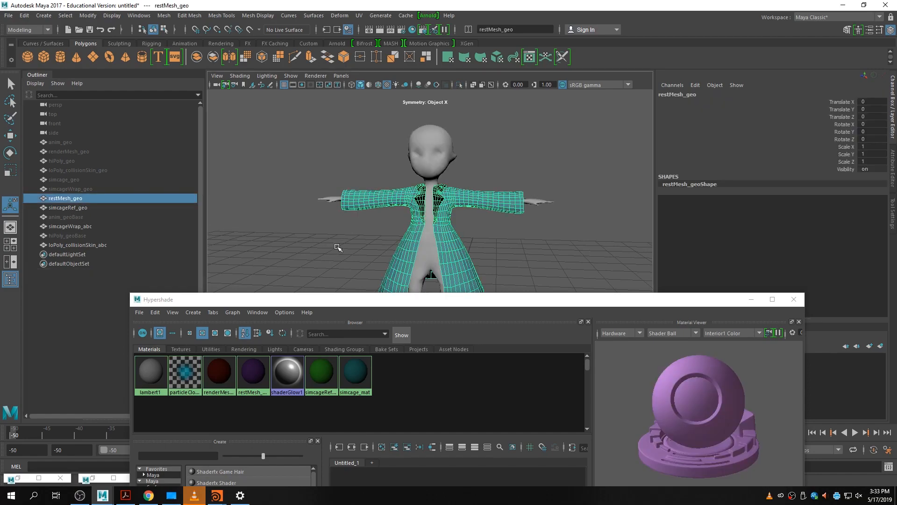
- Unhide renderMesh_geo and try to assign the renderMesh_mat material to it
left_click(74, 150)
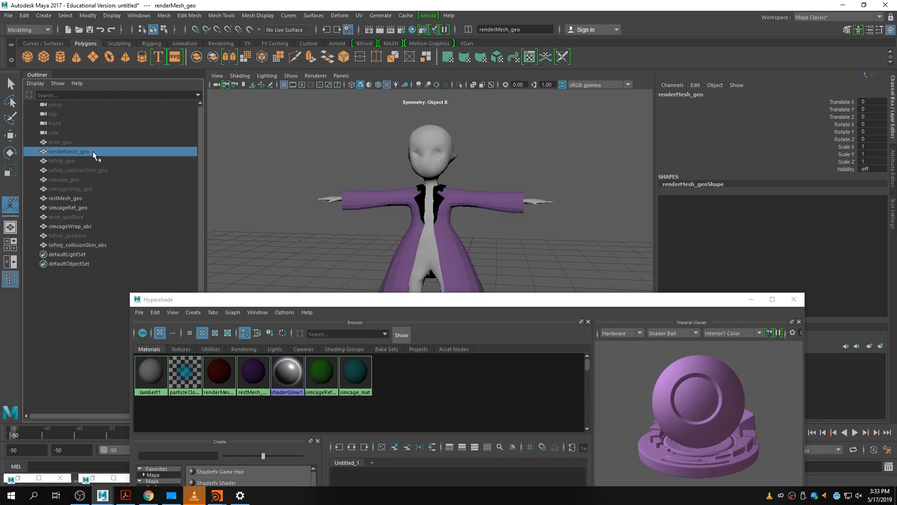
left_click(214, 372)
right_click_drag(214, 372, 226, 337)
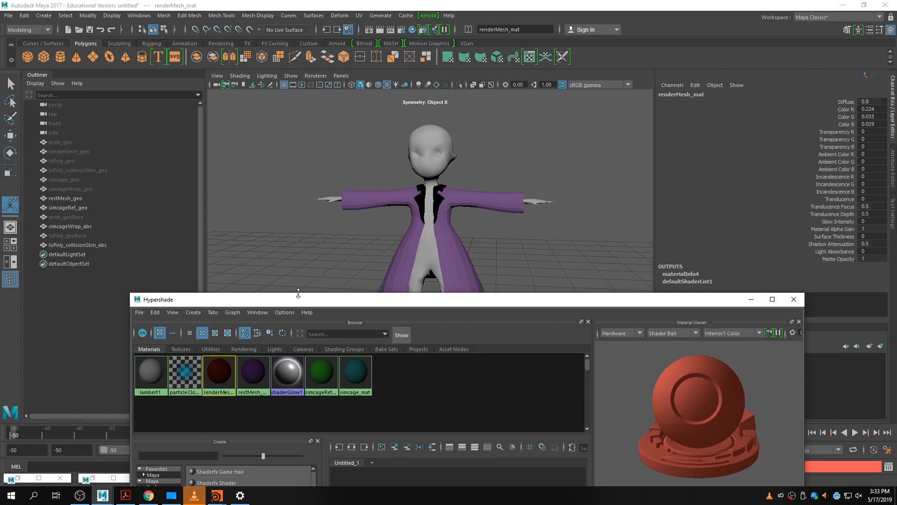
left_click_drag(411, 301, 391, 313)
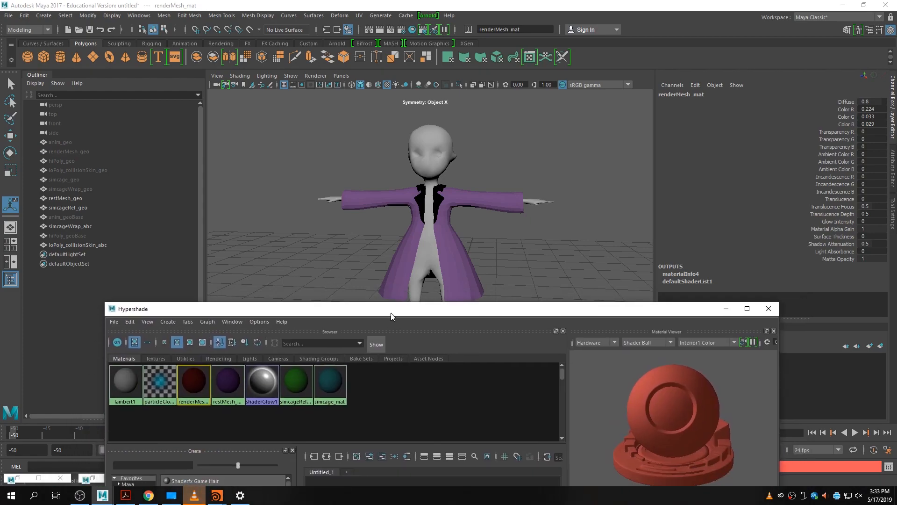
left_click(86, 151)
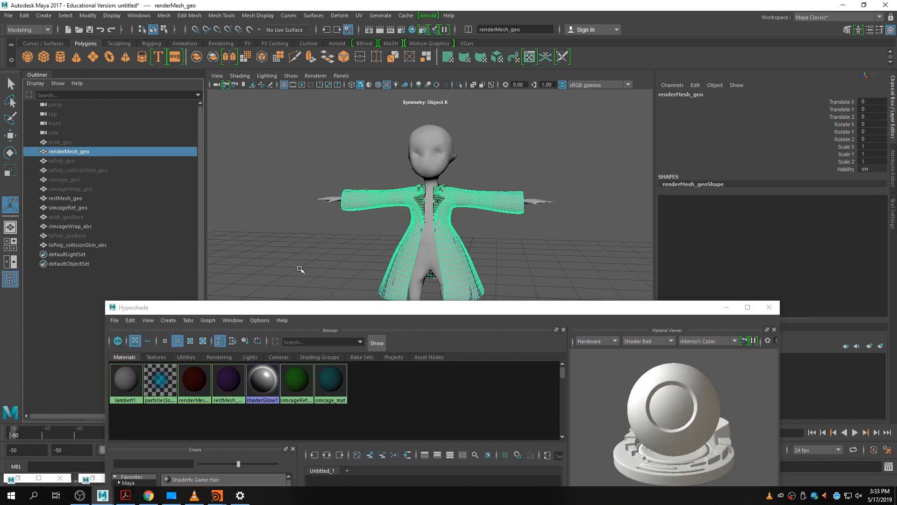
left_click(191, 379)
right_click_drag(191, 377, 195, 335)
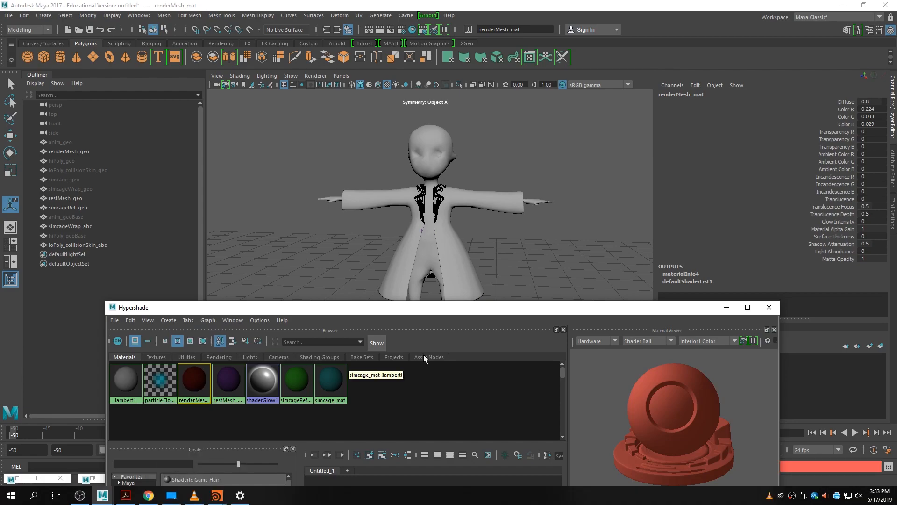
left_click_drag(471, 308, 350, 377)
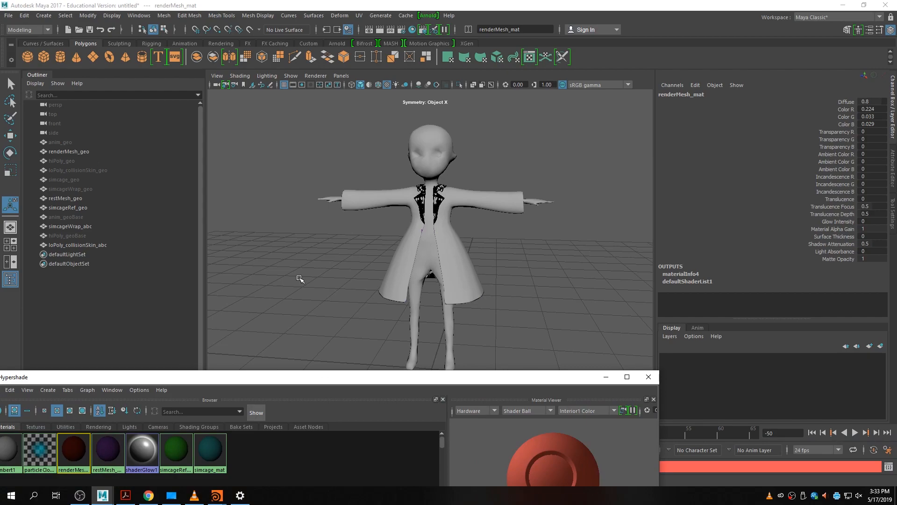
left_click(508, 282)
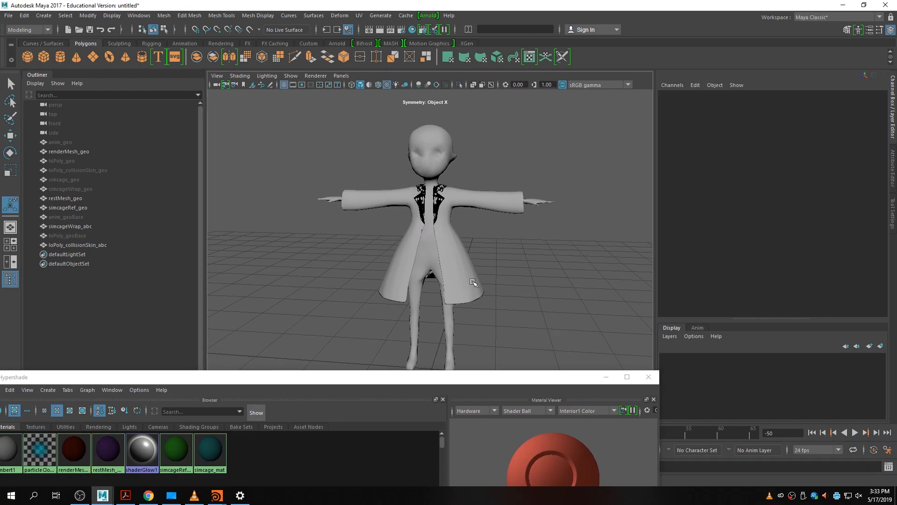
- Assign renderMesh_mat to the visible renderMesh_geo, move Hypershade off the model, and clear the selection
left_click(70, 151)
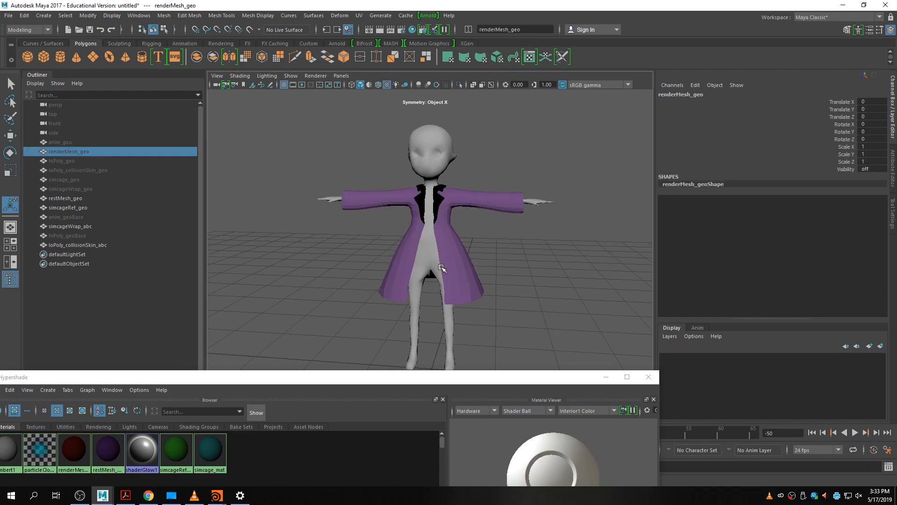
key("shift+h")
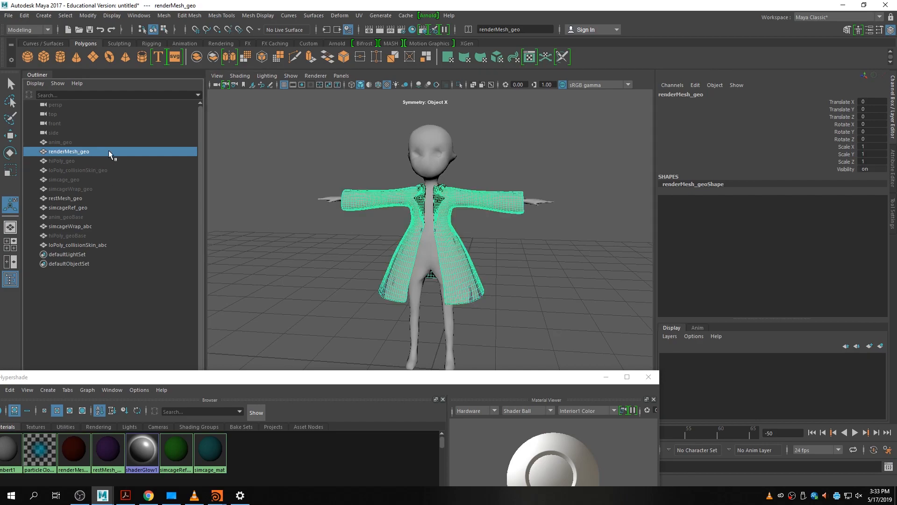
left_click_drag(318, 378, 489, 235)
right_click_drag(257, 308, 270, 282)
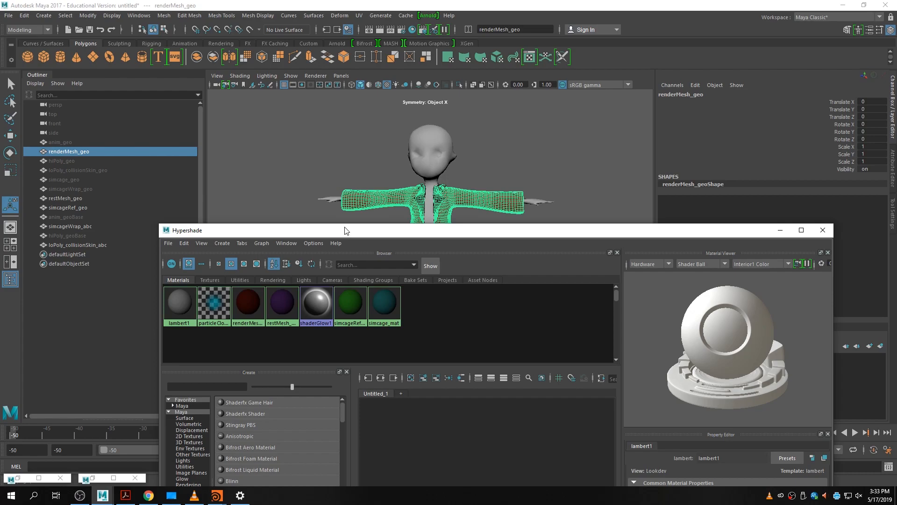
left_click_drag(345, 229, 295, 355)
left_click(392, 346)
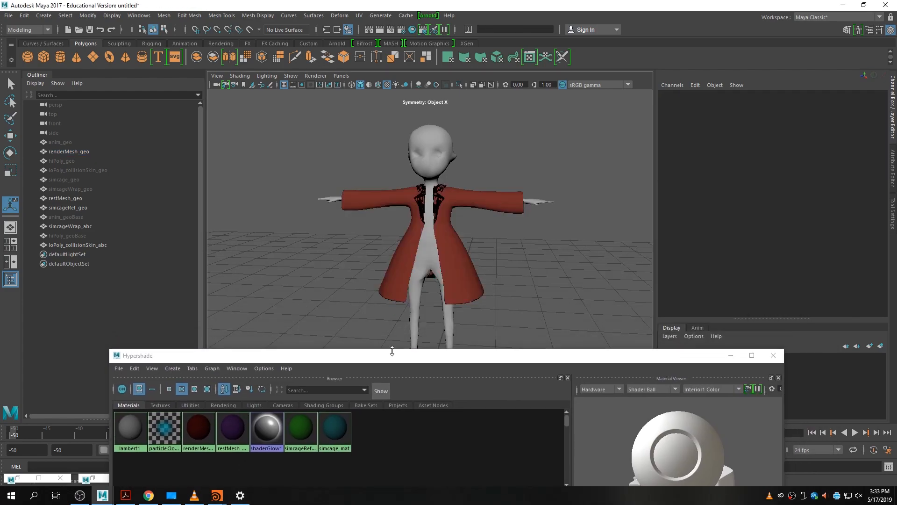
- Hide renderMesh_geo, restMesh_geo and simcageRef_geo so that simcageWrap_abc is the only coat shown
left_click(87, 150)
key("ctrl+h")
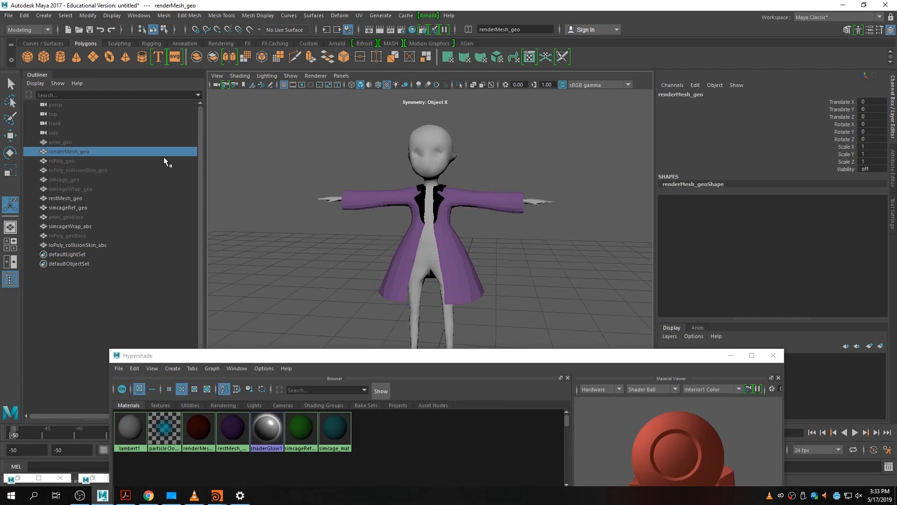
left_click(62, 200)
key("ctrl+h")
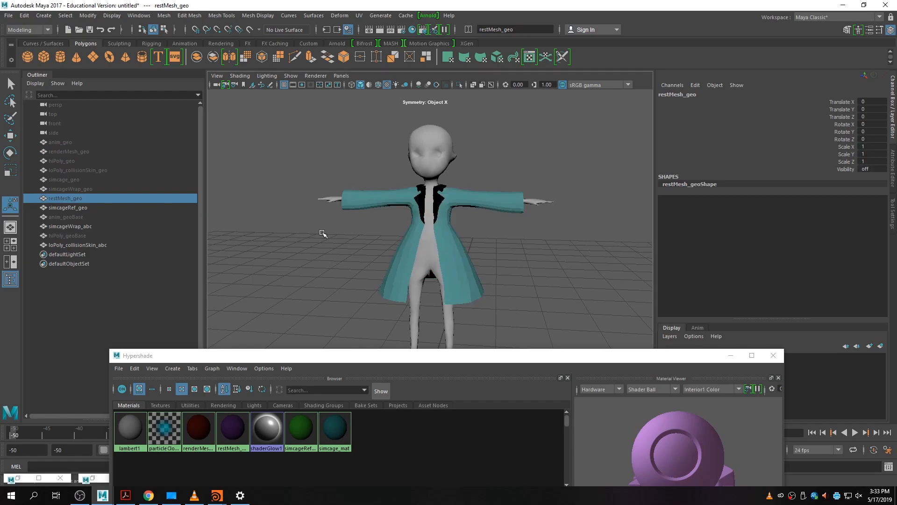
left_click(115, 208)
key("ctrl+h")
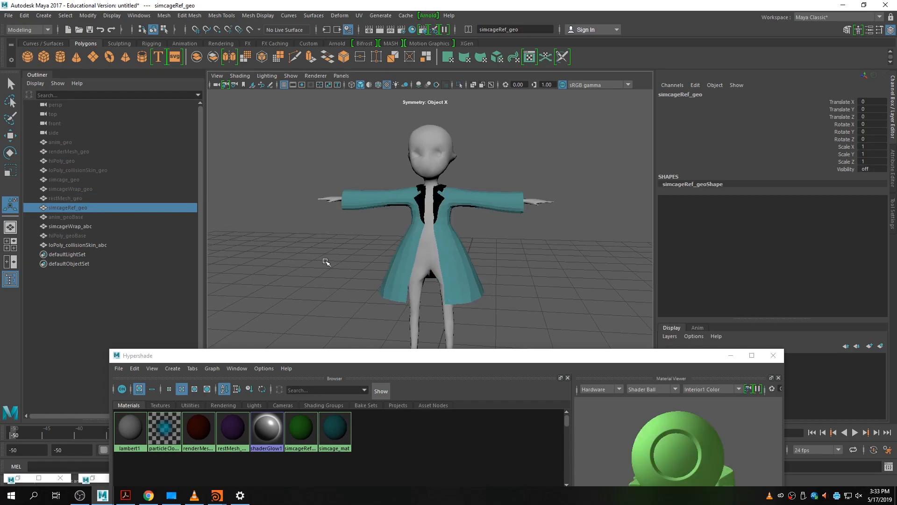
- Minimize the Hypershade window to clear the viewport
left_click_drag(515, 360, 282, 436)
left_click_drag(405, 431, 576, 246)
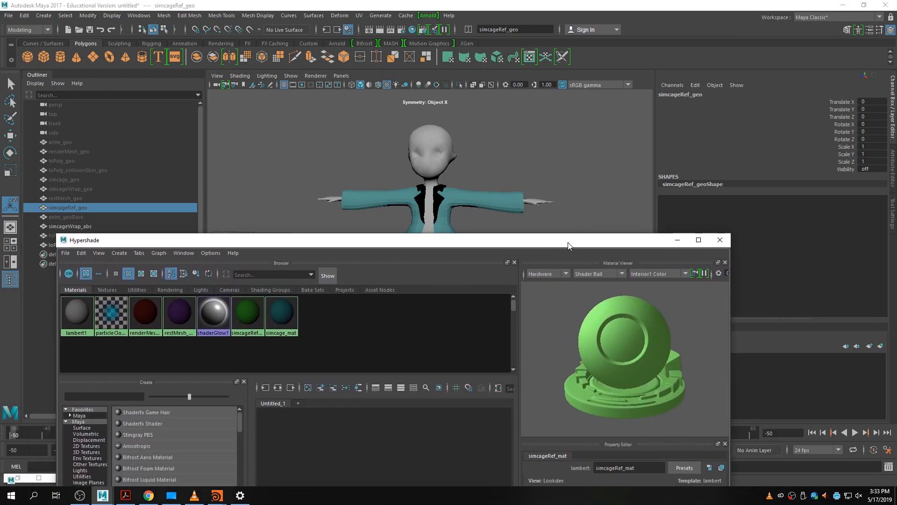
left_click(677, 240)
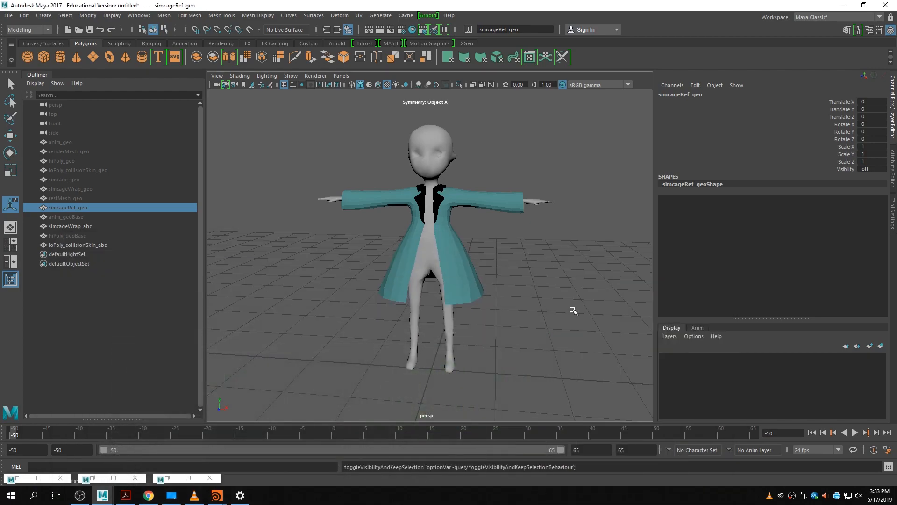
- Highlight the cached coat simcageWrap_abc and the cached body loPoly_collisionSkin_abc in turn, and clear the selection
left_click(451, 263)
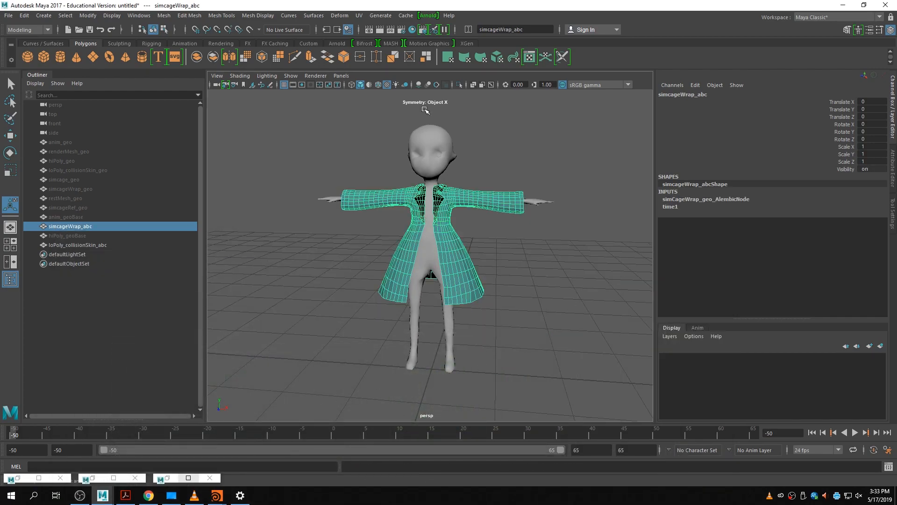
left_click(439, 232)
left_click(532, 286)
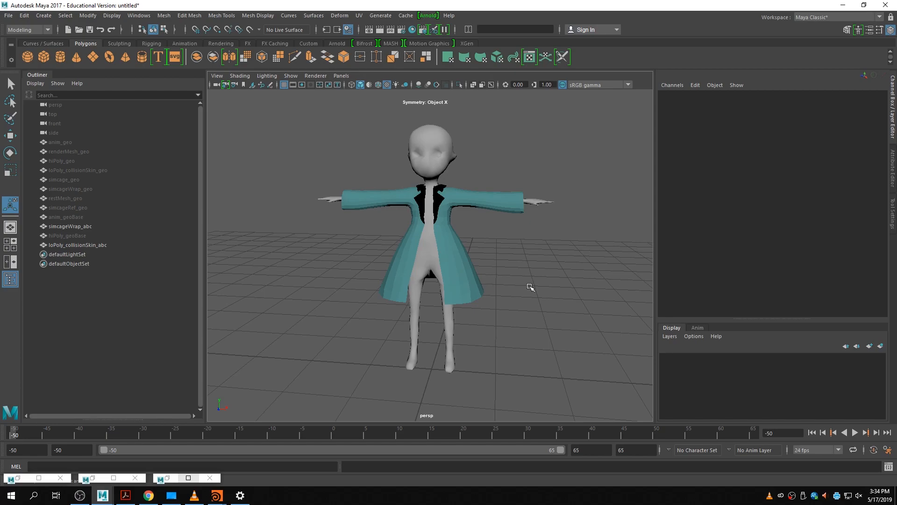
left_click(440, 163)
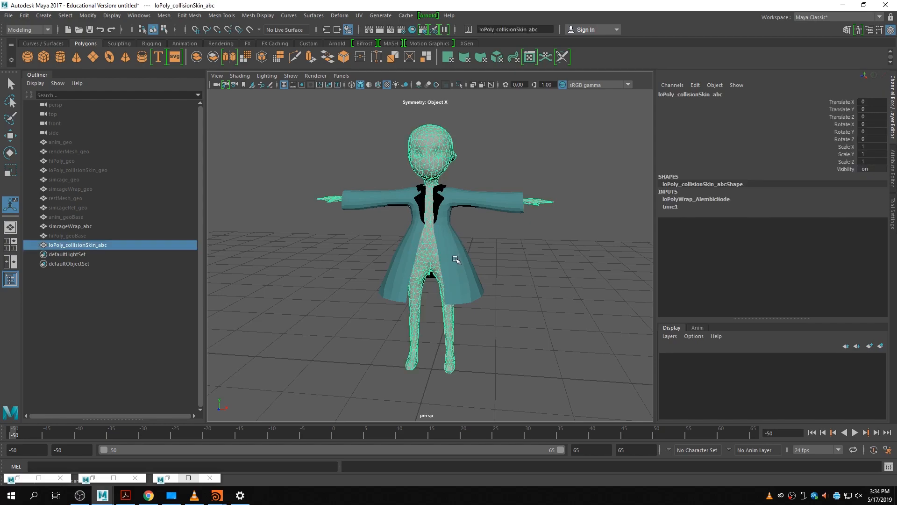
left_click(308, 318)
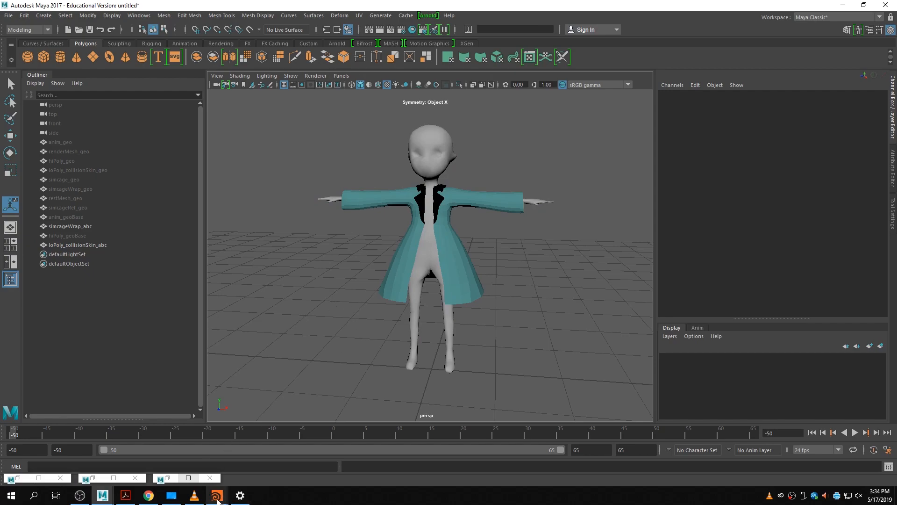
- Scrub the animation to frame -12 and examine the cached body and coat from behind and from the front
left_click(431, 260)
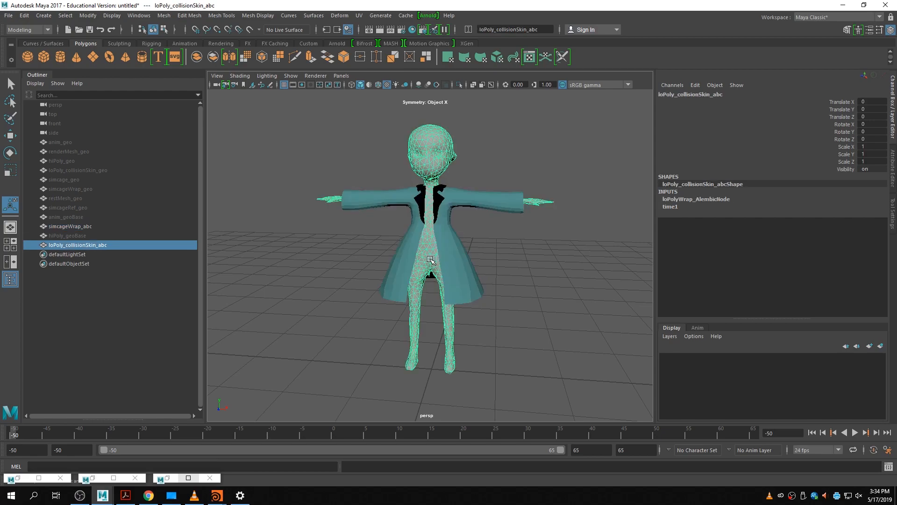
left_click_drag(472, 307, 346, 290, "alt")
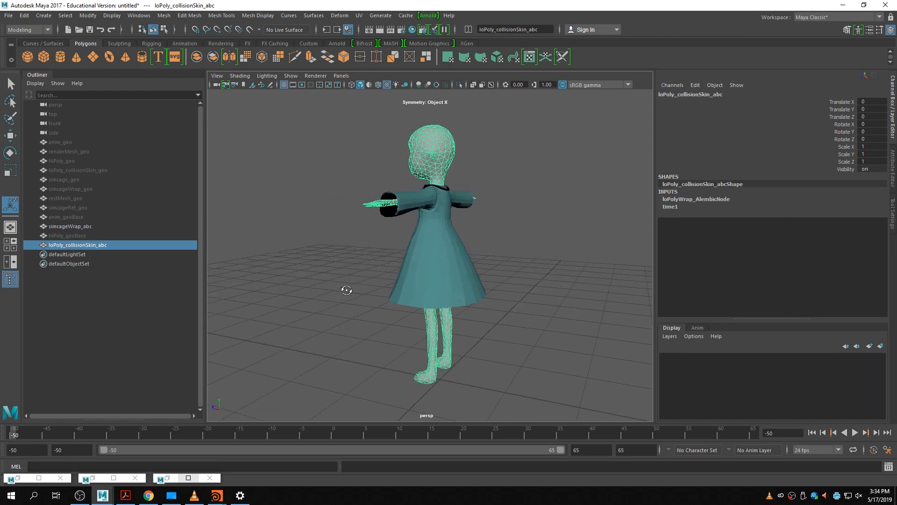
left_click_drag(56, 434, 258, 434)
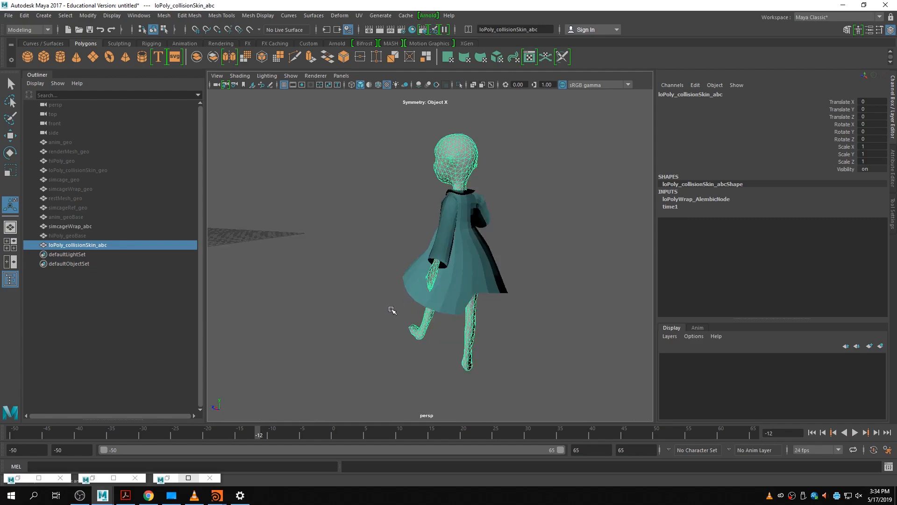
left_click_drag(387, 311, 547, 321, "alt")
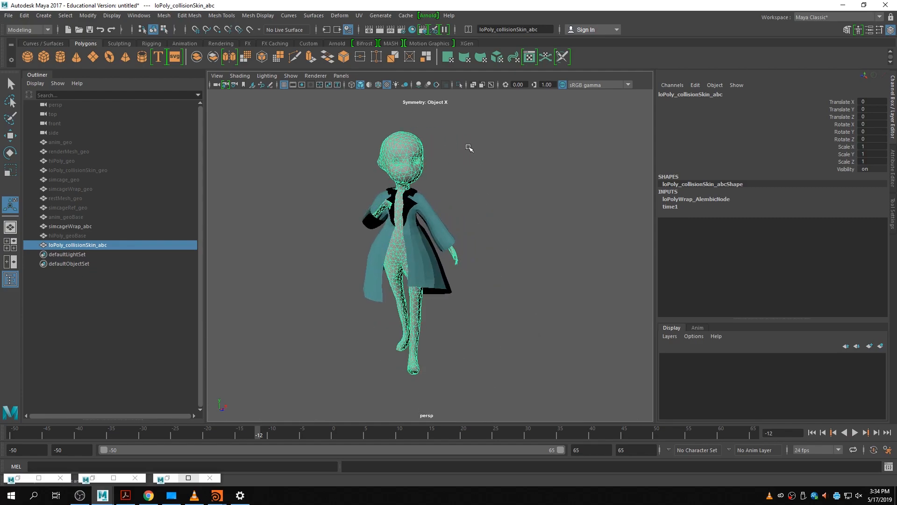
left_click(420, 268)
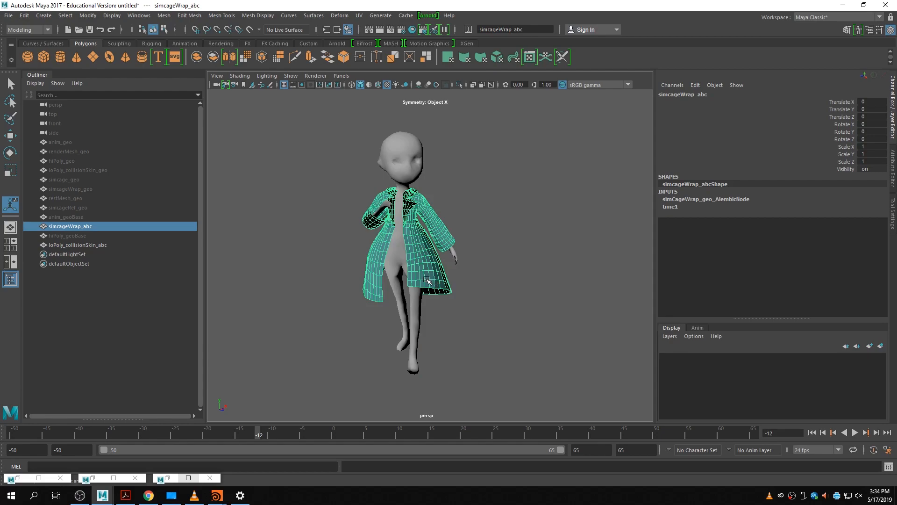
- Move the animation to frame -40 and switch the workspace from Modeling to the FX toolset
left_click_drag(227, 434, 77, 437)
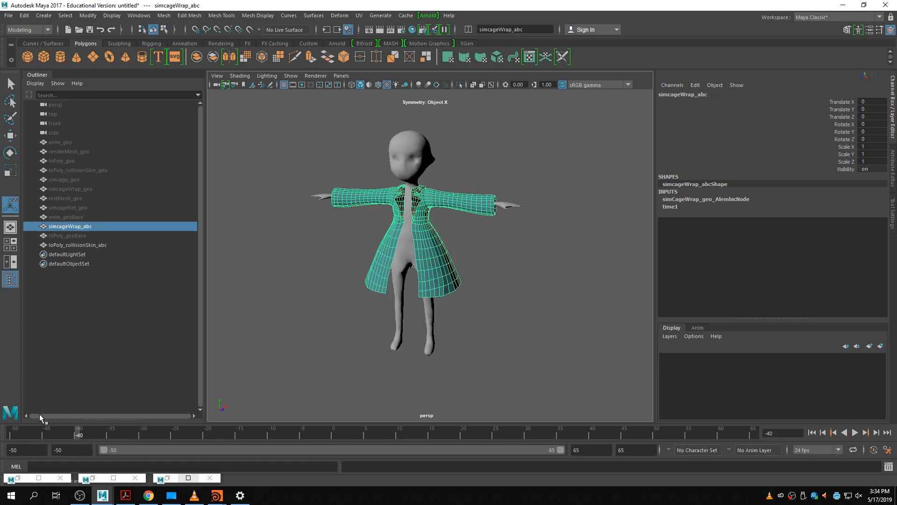
mouse_move(57, 433)
left_mouse_down()
mouse_move(7, 438)
mouse_move(77, 436)
left_mouse_up()
mouse_move(75, 435)
left_mouse_down()
mouse_move(14, 435)
mouse_move(77, 437)
left_mouse_up()
left_click(14, 29)
left_click(18, 68)
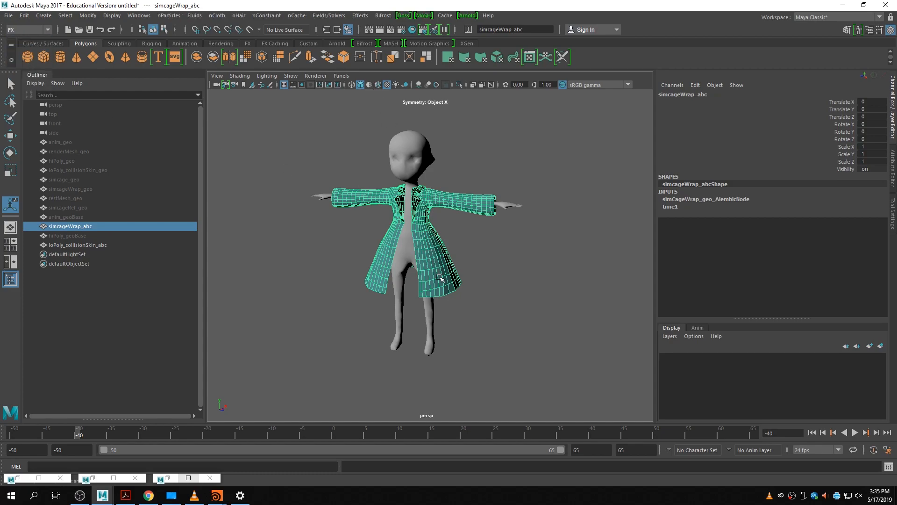
- Turn simcageWrap_abc into an nCloth object with local space output and a new solver
left_click(216, 16)
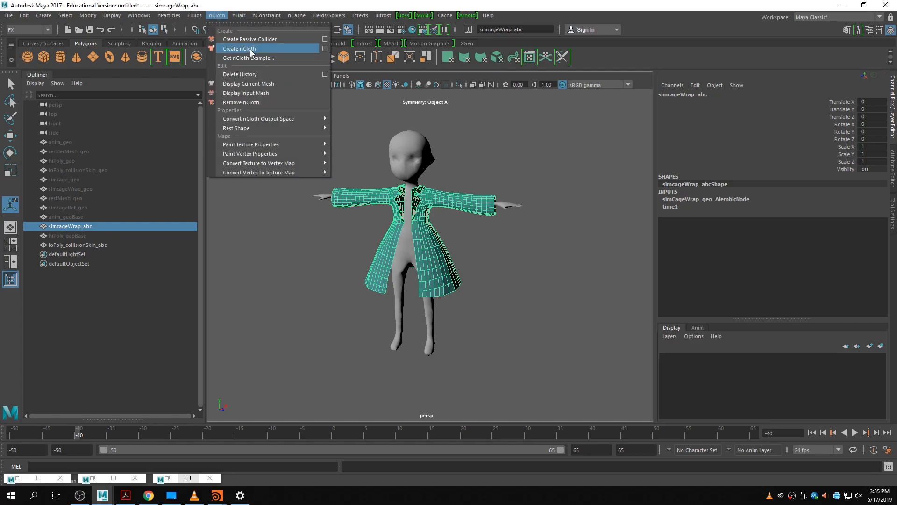
left_click(325, 49)
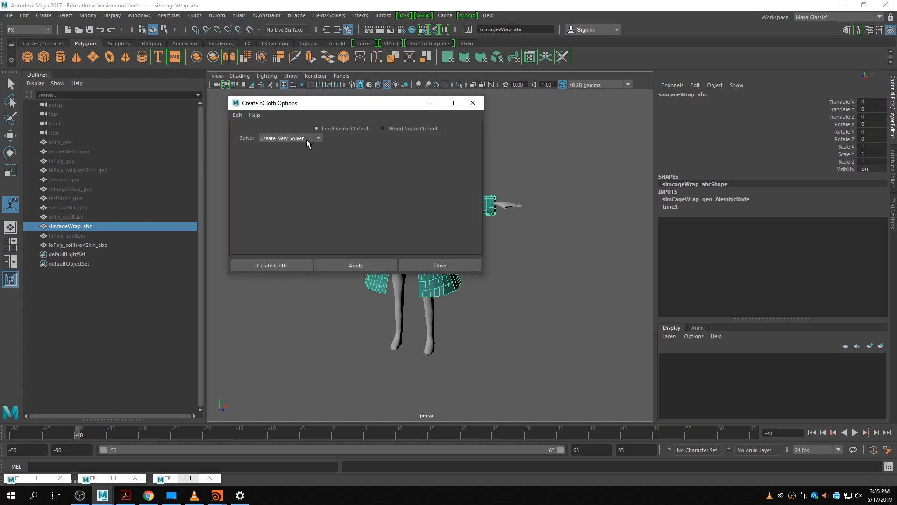
left_click(282, 267)
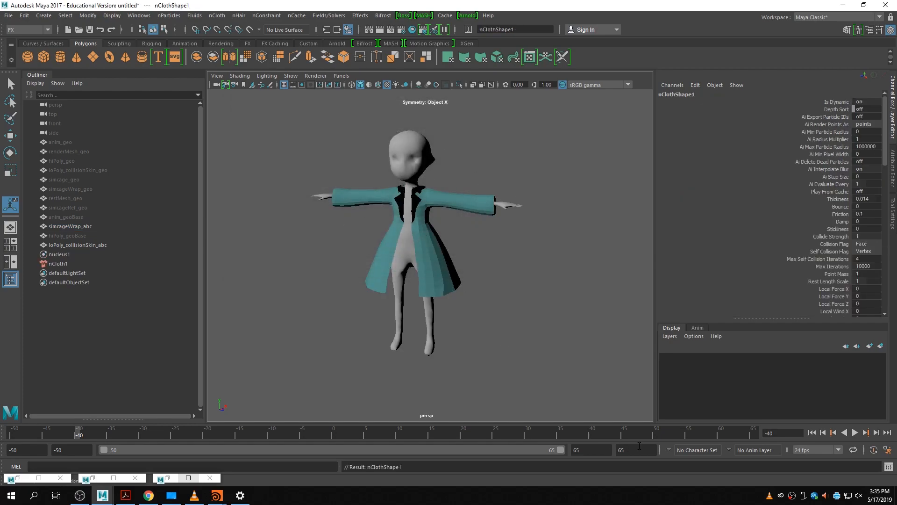
- Play the cloth simulation, examine the coat beside the body from the side, and return to frame -40
left_click(855, 433)
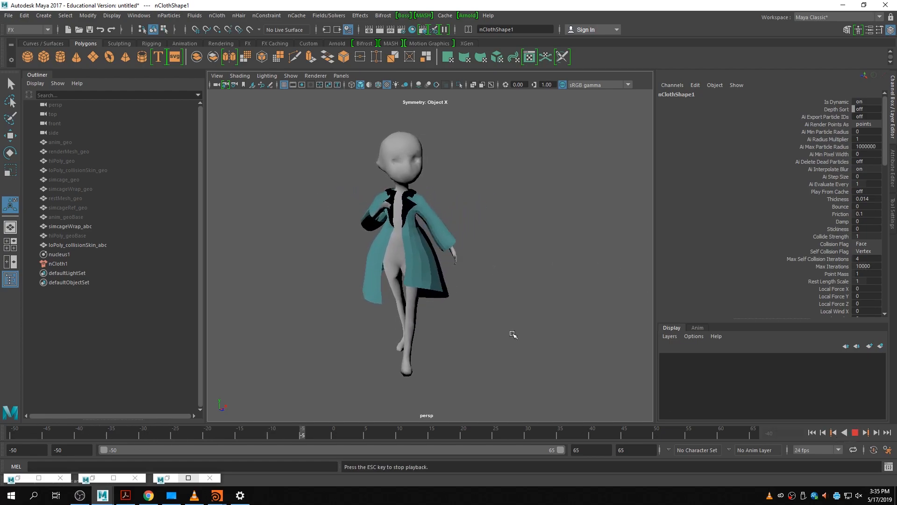
left_click(855, 432)
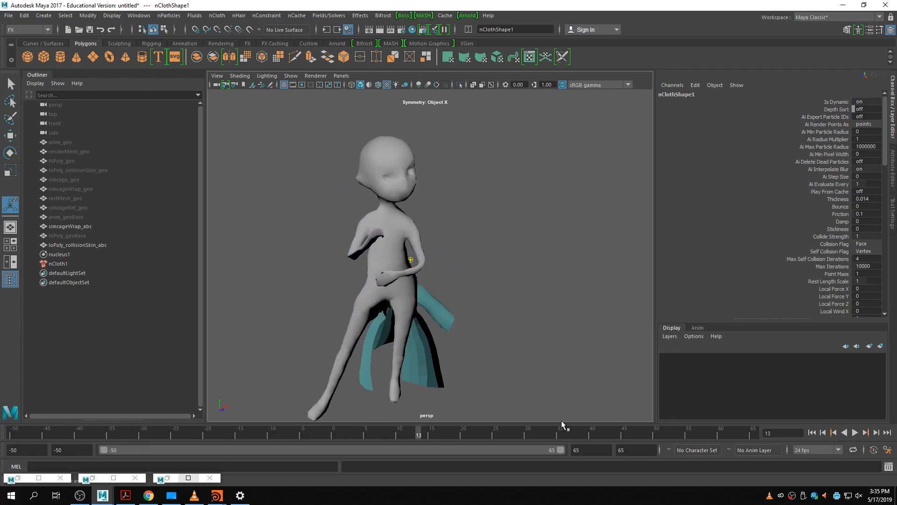
left_click(434, 383)
left_click_drag(514, 381, 407, 370, "alt")
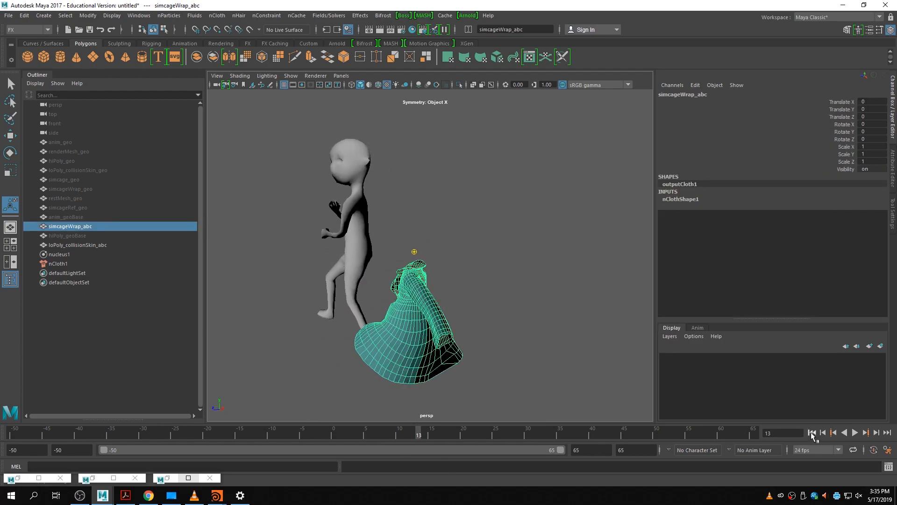
left_click(813, 433)
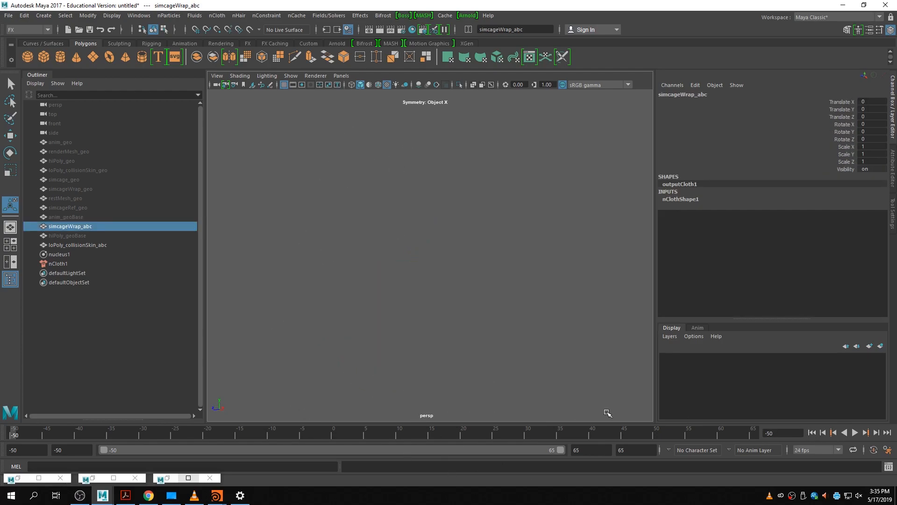
left_click(76, 436)
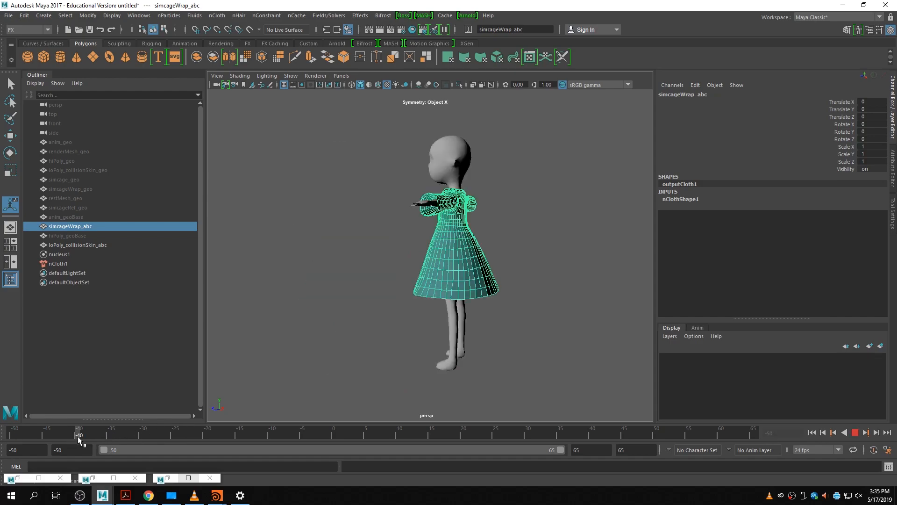
- Make the cached body loPoly_collisionSkin_abc a passive collider for the coat
left_click(449, 162)
left_click_drag(331, 312, 440, 298, "alt")
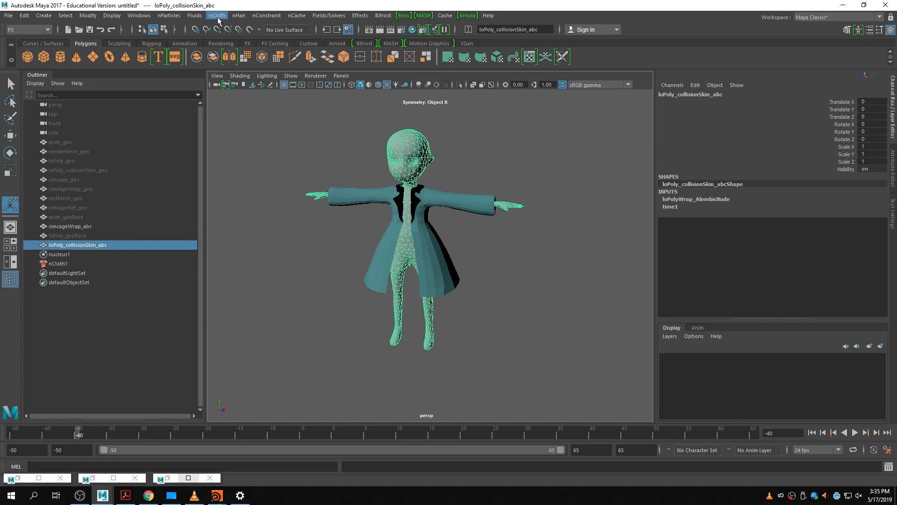
left_click(217, 16)
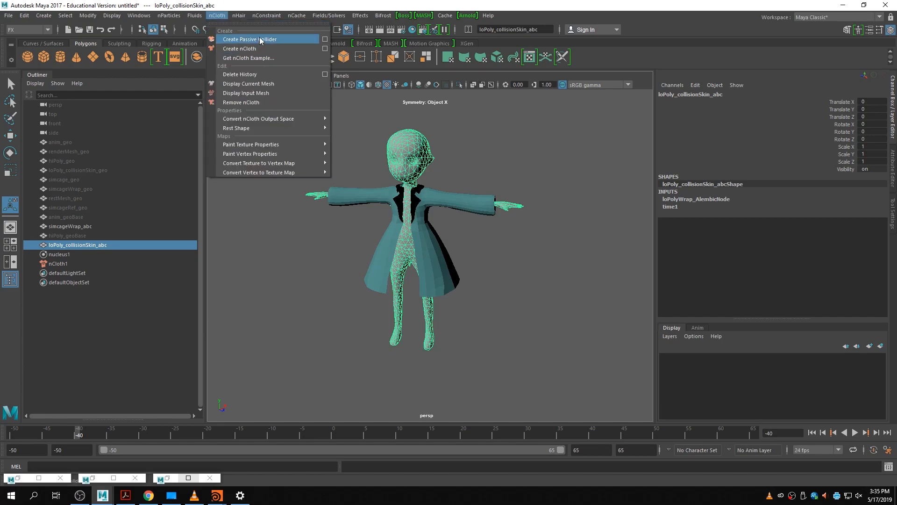
left_click(260, 39)
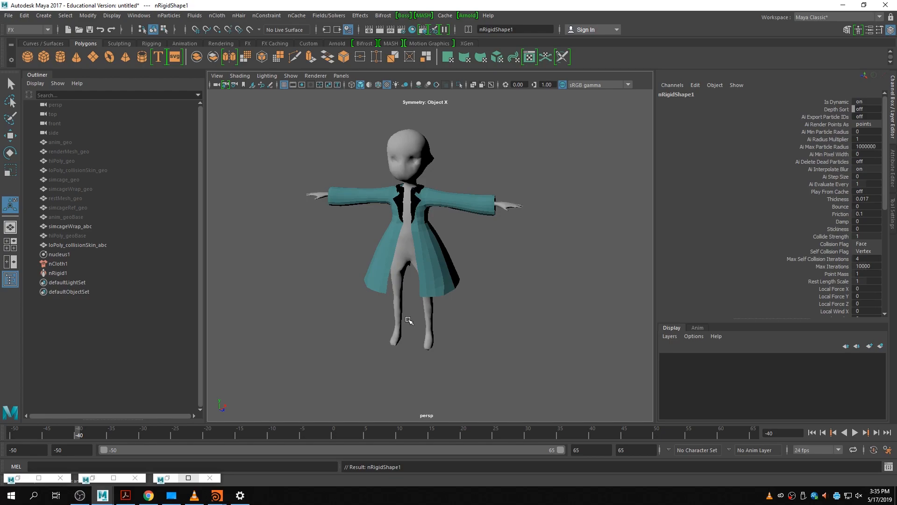
- Rename the body's nRigid1 node as nRigid_body
double_click(70, 273)
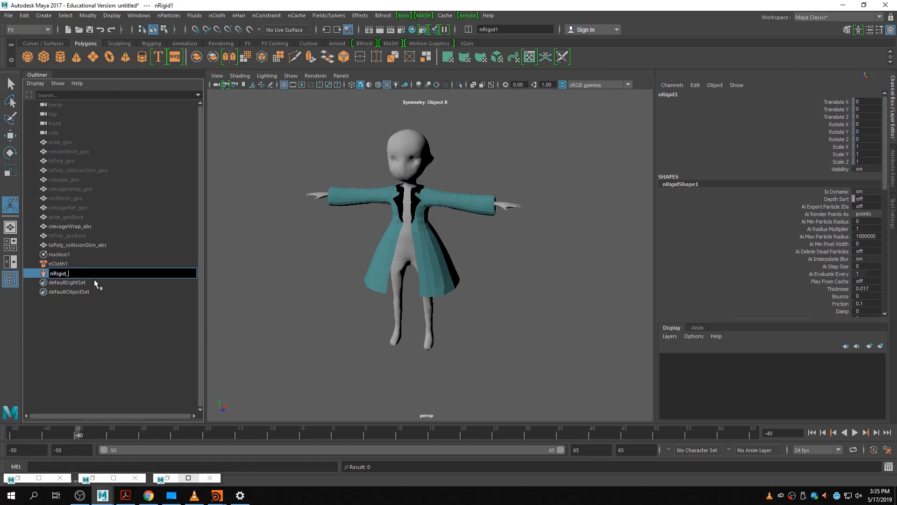
type("_body")
key("Return")
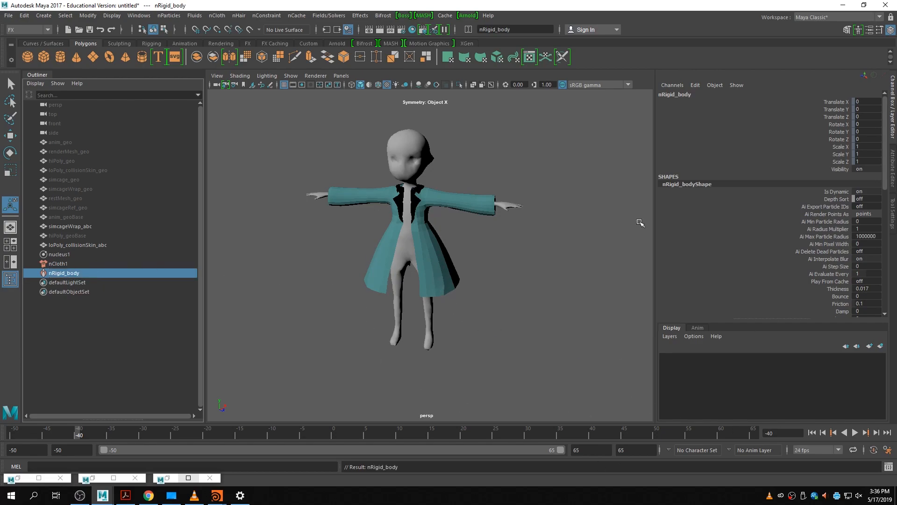
- Review the attributes of the nucleus1 solver and change its Start Frame
left_click(79, 253)
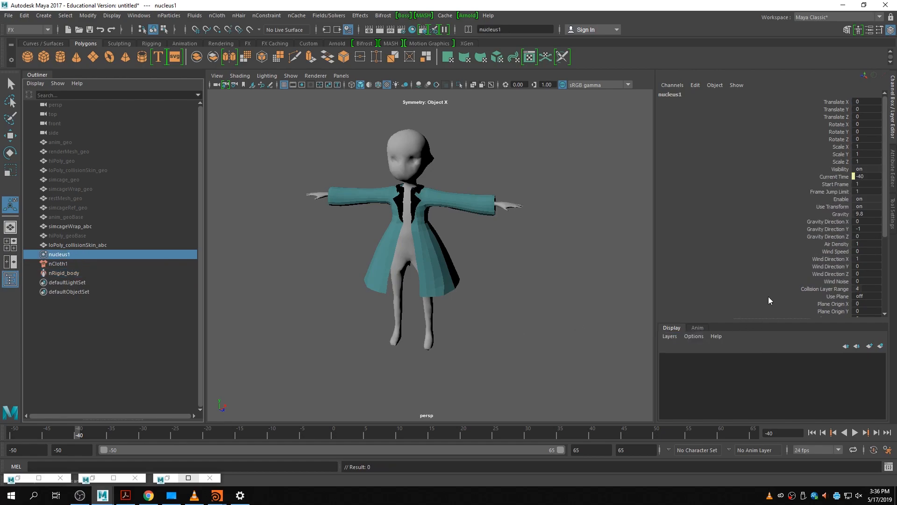
scroll(801, 274, "down", 5)
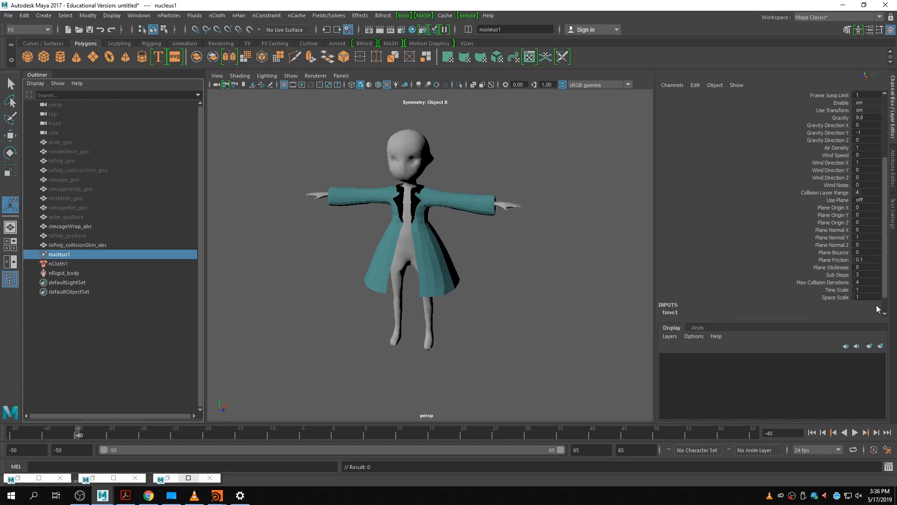
scroll(850, 236, "up", 1)
scroll(851, 236, "up", 2)
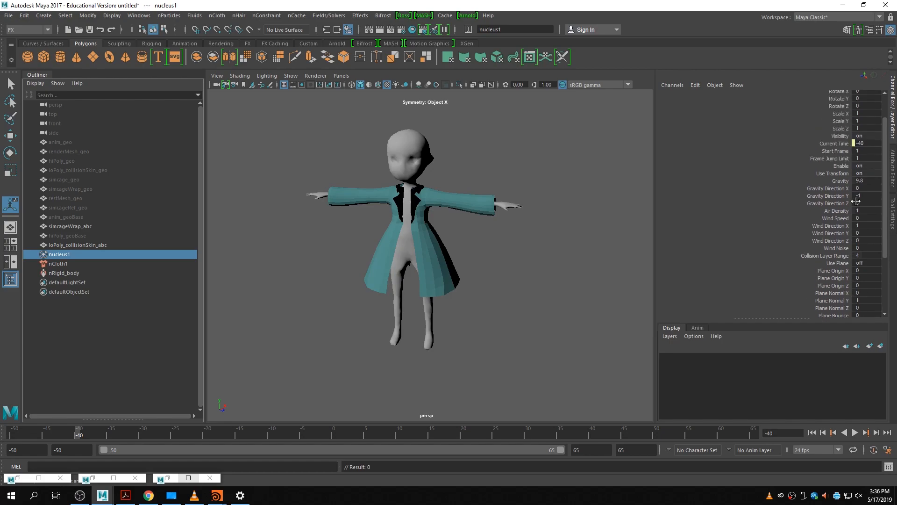
double_click(875, 150)
key("Return")
- Highlight the solver's Space Scale, go to frame -50, and examine the character's size against the grid
scroll(796, 254, "down", 4)
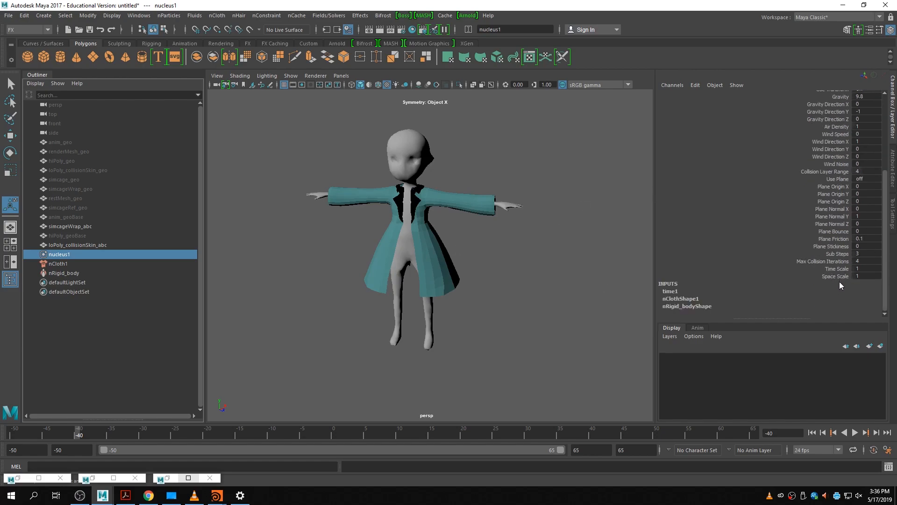
left_click(841, 276)
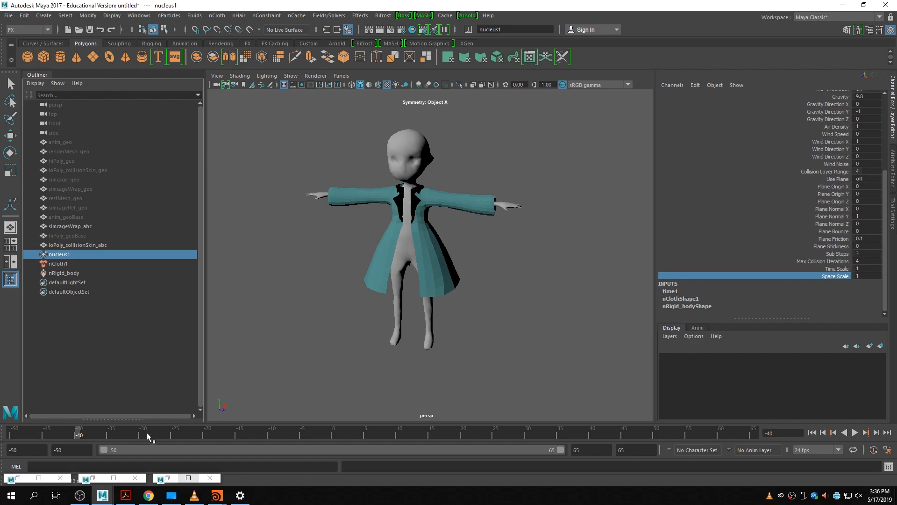
left_click_drag(148, 434, 1, 436)
key("f")
scroll(510, 317, "down", 6)
scroll(397, 298, "up", 2)
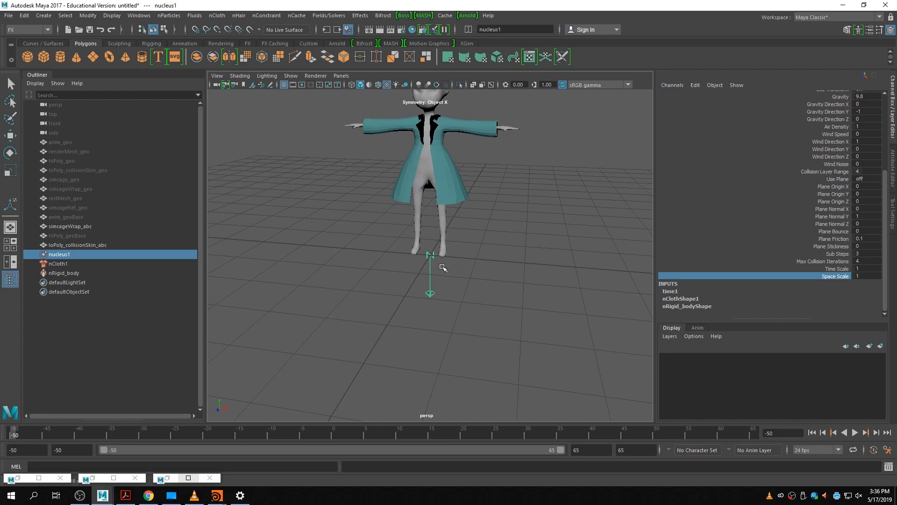
scroll(457, 278, "down", 3)
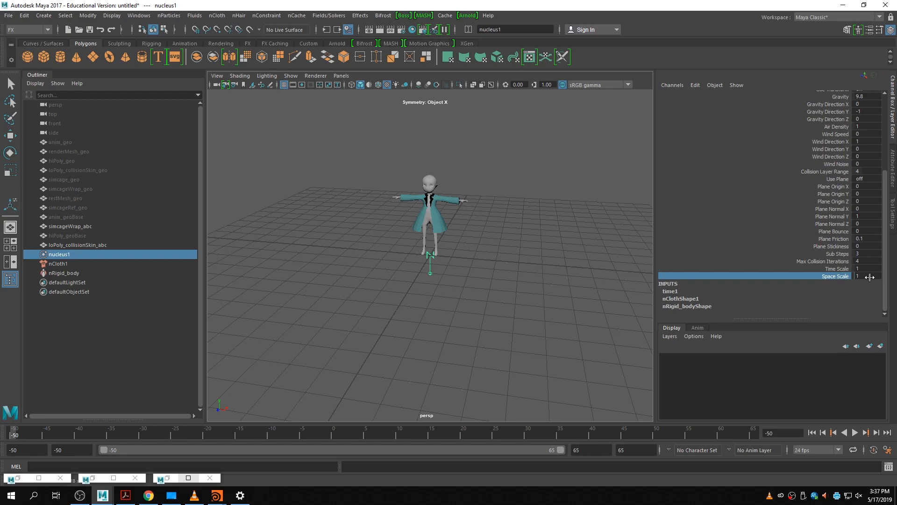
- Try several Space Scale values on nucleus1, finishing with 0.05
left_click(869, 276)
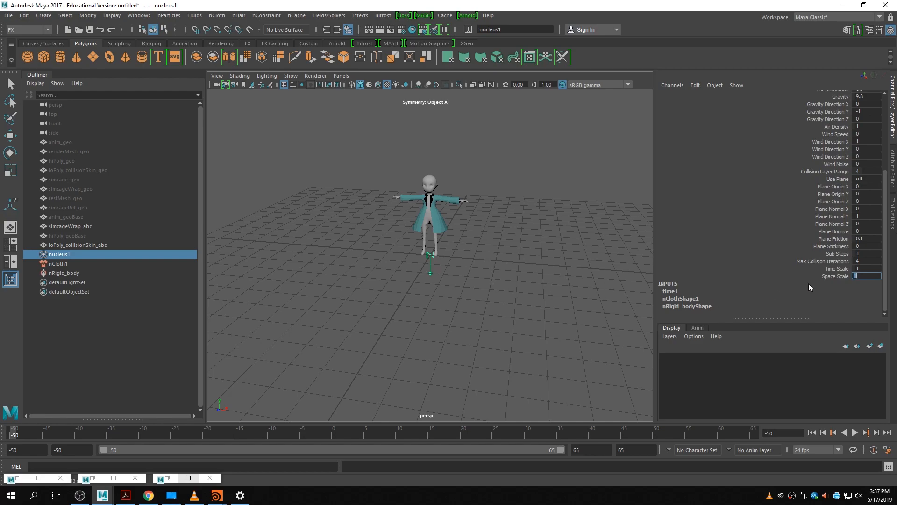
type(".05")
key("Return")
left_click(881, 274)
type("6")
key("Return")
left_click(876, 277)
type("3")
key("Return")
double_click(874, 277)
left_click(874, 276)
key("BackSpace")
type("5")
key("Return")
- Go to frame -43 and locate the solver, the nCloth node and simcageWrap_abc relative to the body
left_click(65, 432)
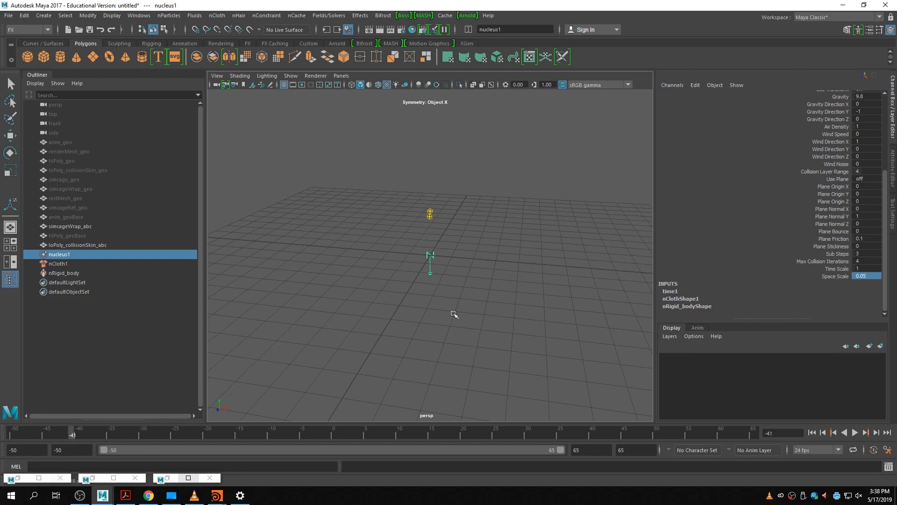
left_click(60, 432)
key("f")
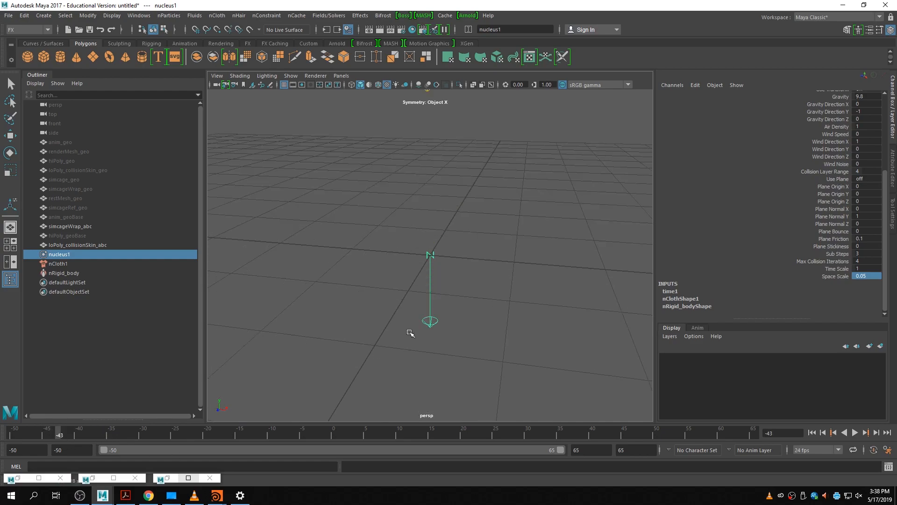
left_click(58, 264)
key("f")
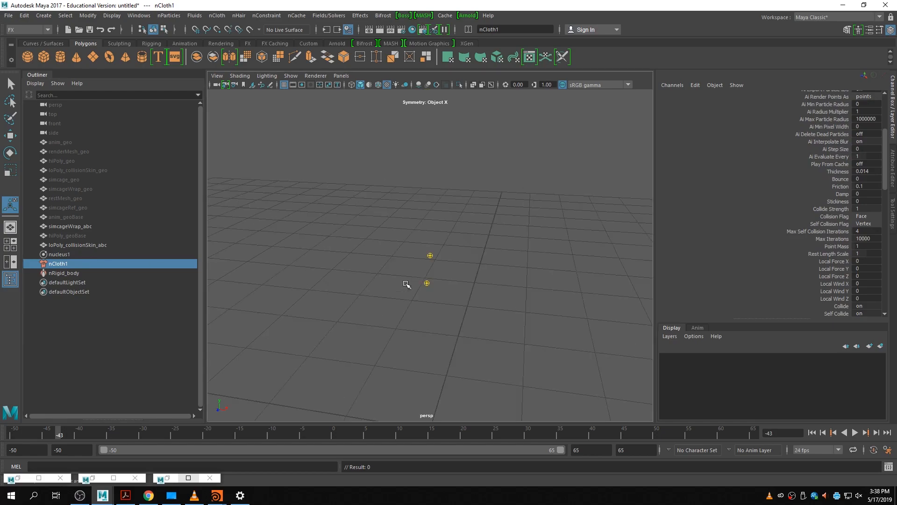
left_click(75, 226)
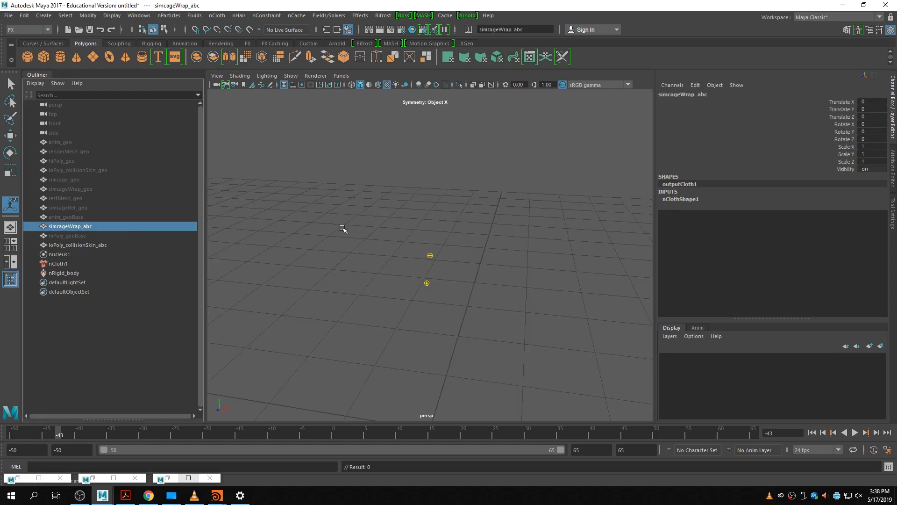
key("f")
scroll(477, 286, "down", 5)
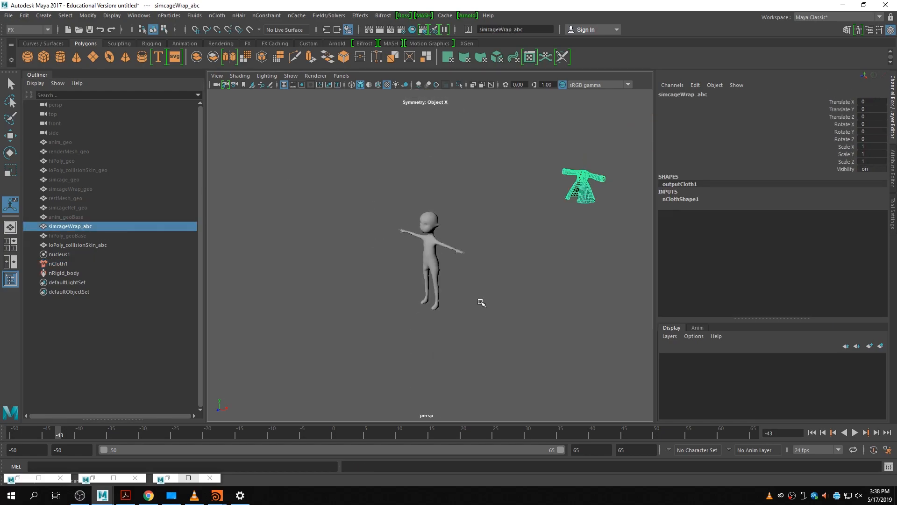
- Play the simulation from frame -50 to check how the coat moves with the body, and rewind to the start
left_click(18, 436)
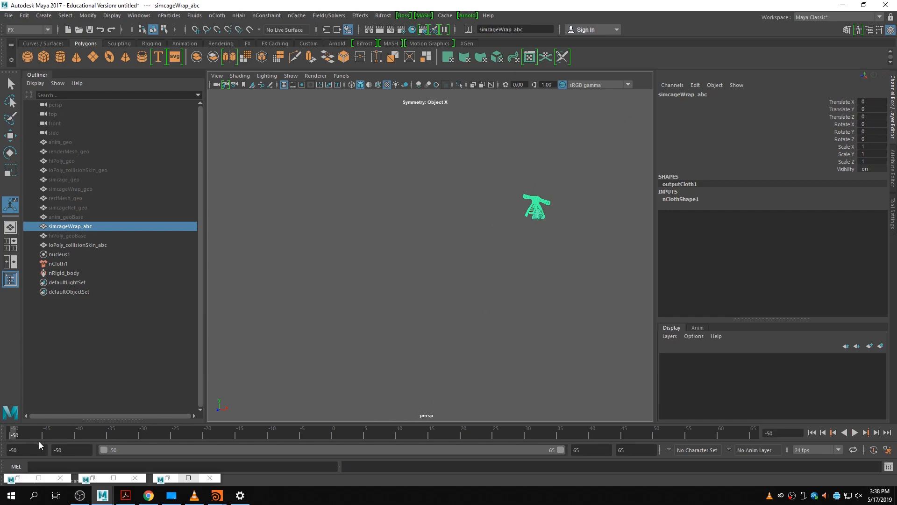
left_click(856, 433)
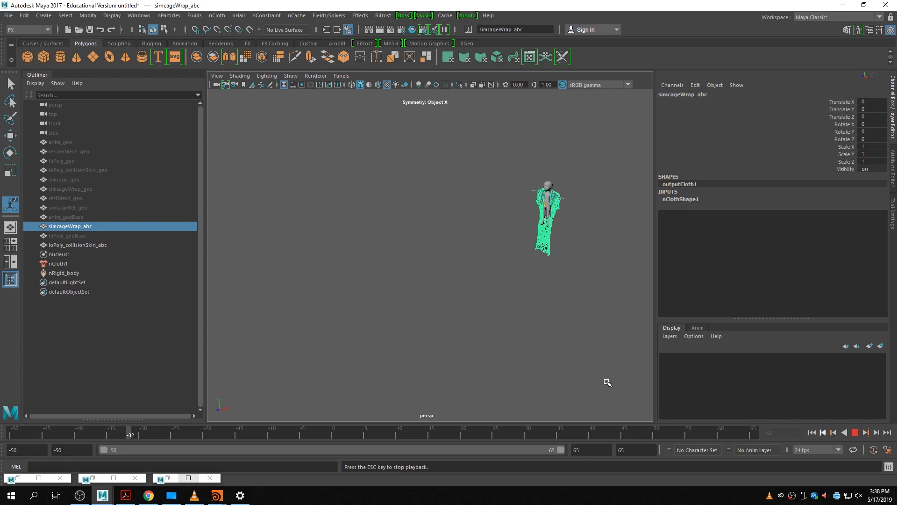
left_click(855, 433)
left_click(813, 434)
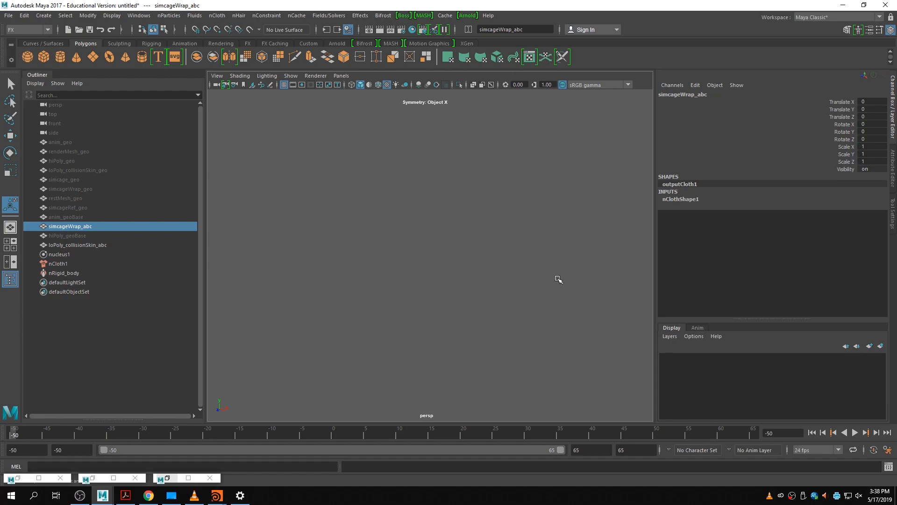
- Replay the simulation to frame -36 and examine simcageWrap_abc on the body up close
left_click(863, 431)
left_click(83, 226)
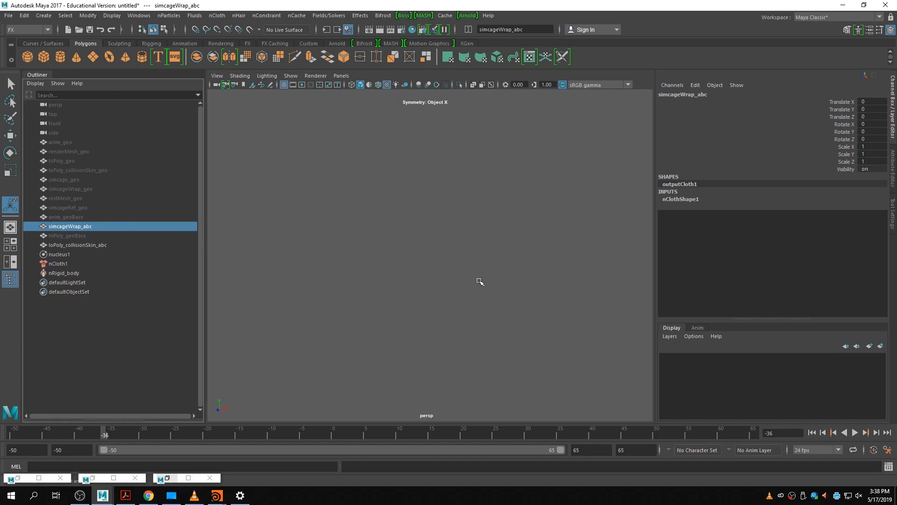
key("f")
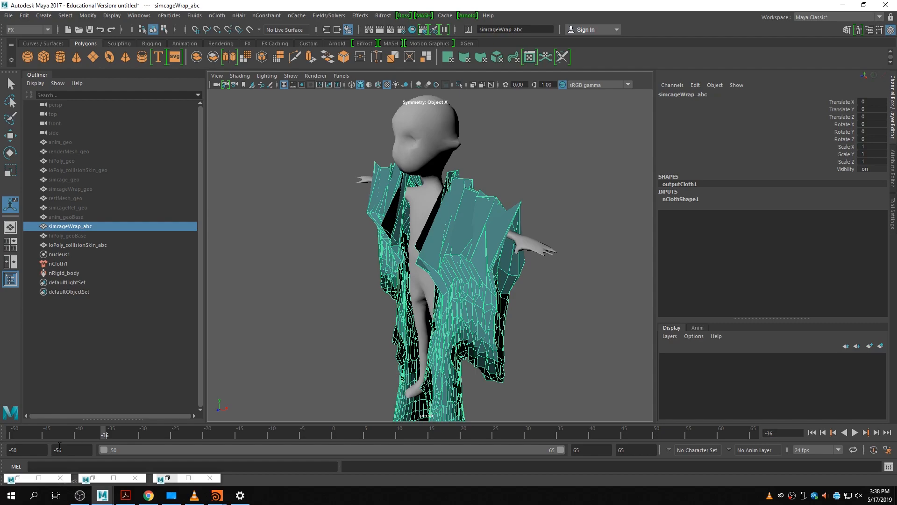
- Set the Space Scale of the nucleus1 solver to 0.5
left_click_drag(81, 434, 70, 454)
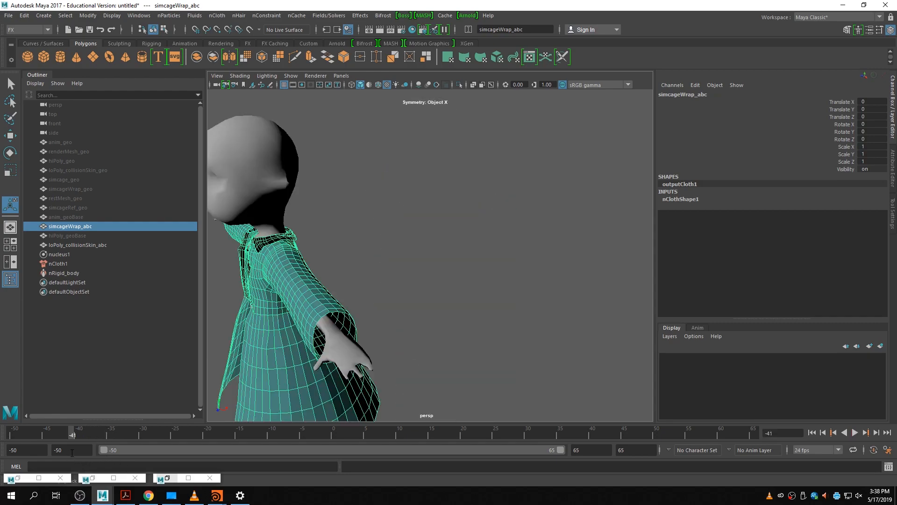
left_click(893, 167)
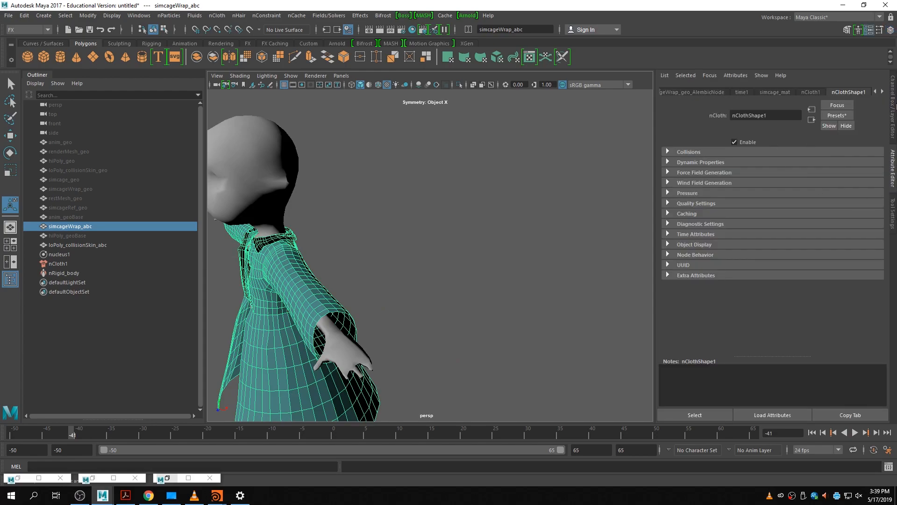
left_click(73, 256)
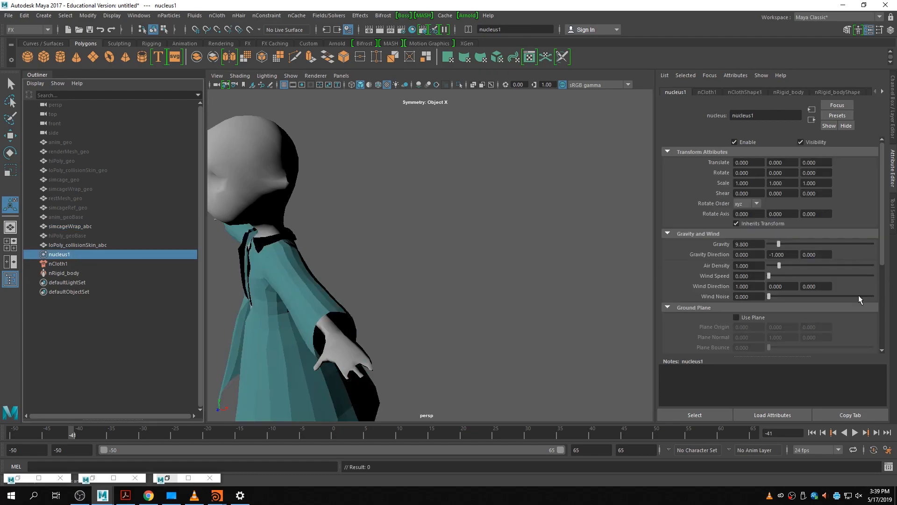
scroll(842, 279, "down", 3)
scroll(843, 282, "down", 1)
left_click(895, 121)
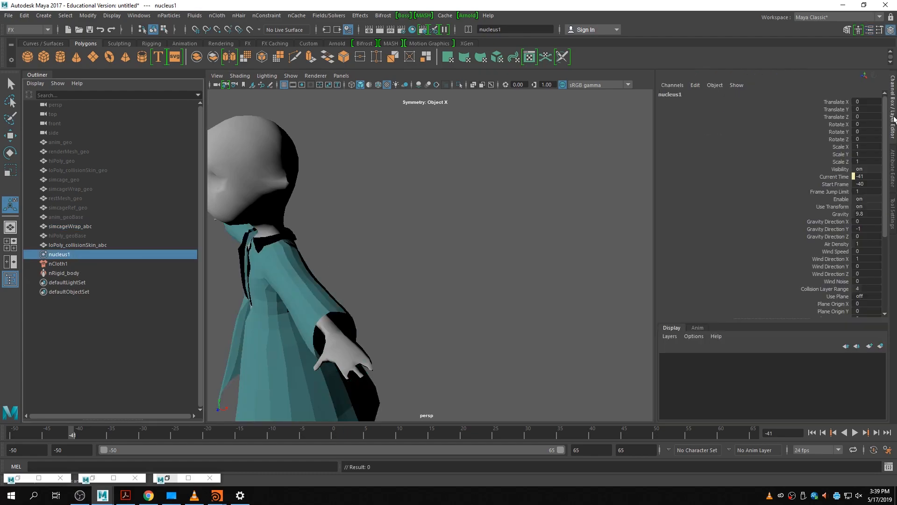
scroll(860, 299, "down", 3)
double_click(873, 276)
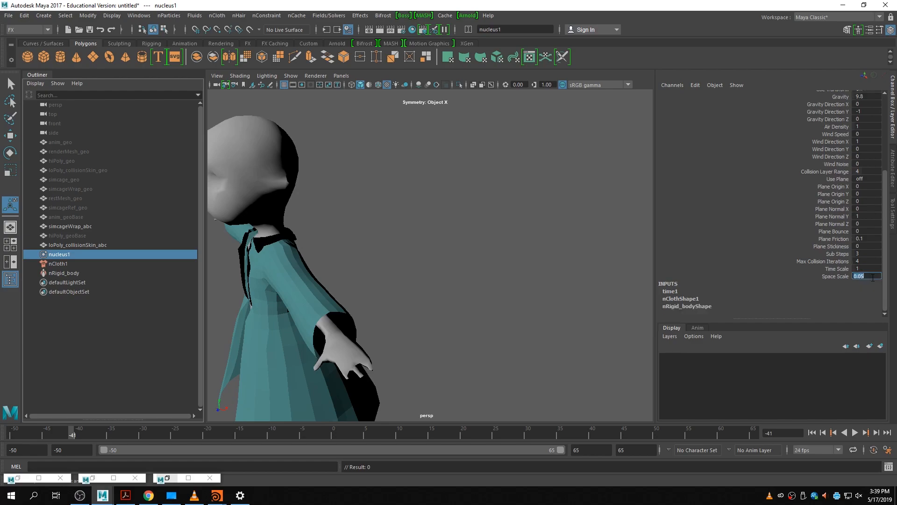
key("BackSpace")
type("5")
key("Return")
- Play the cloth simulation to check the new scale, and return to the first frame at -50
left_click(823, 435)
left_click(855, 433)
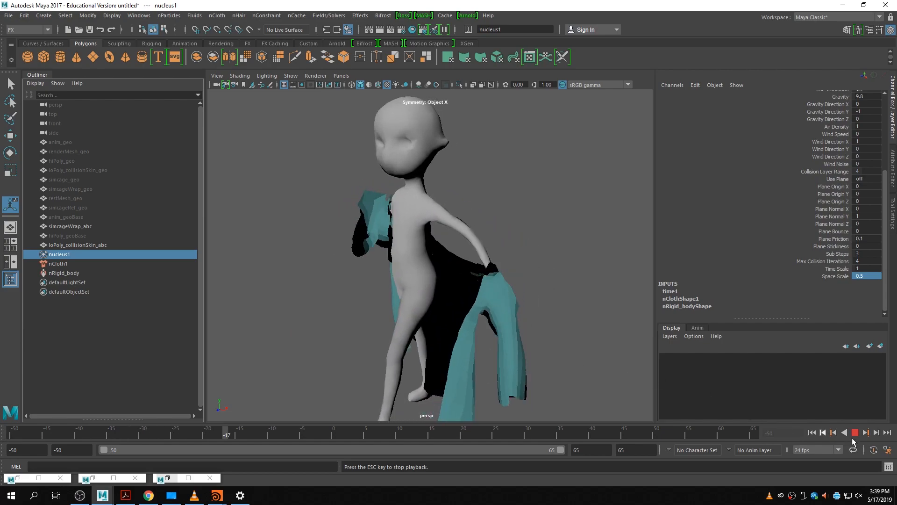
left_click(854, 433)
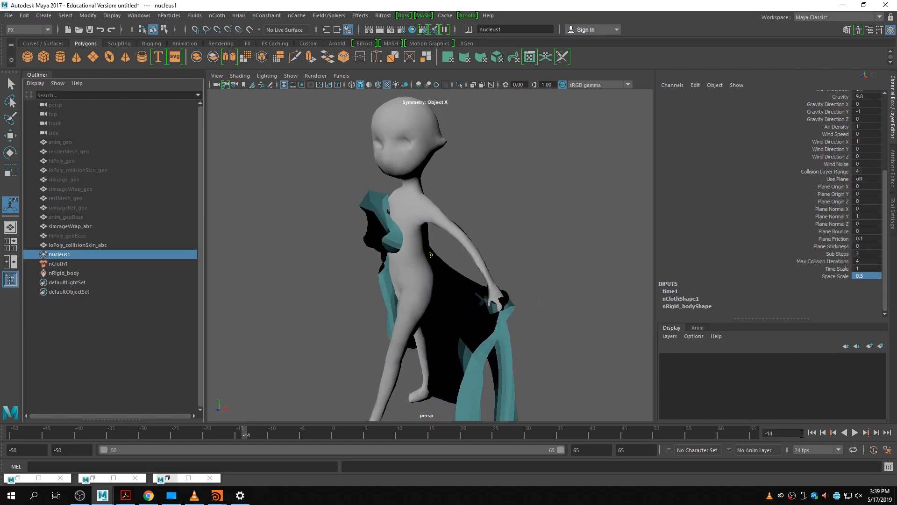
left_click(812, 433)
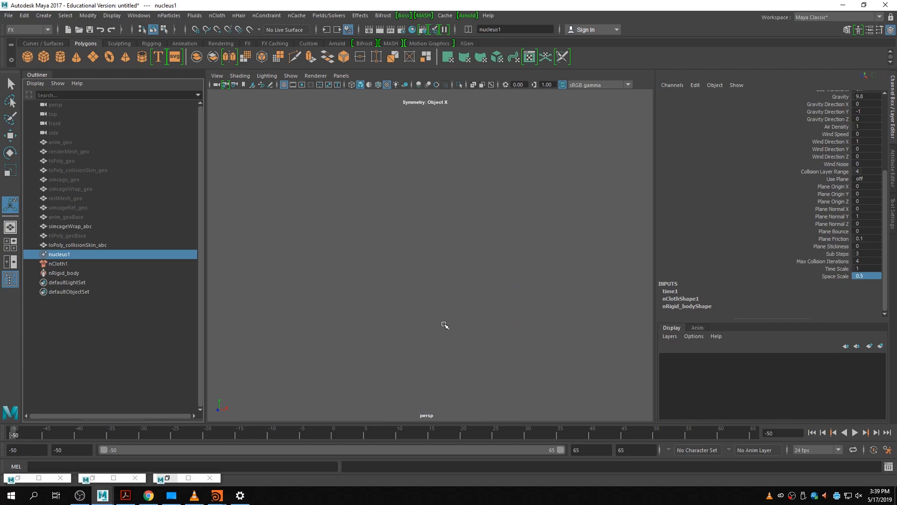
- Frame the character and select the coat mesh simcageWrap_abc
key("f")
scroll(461, 240, "down", 5)
middle_click_drag(446, 211, 436, 254, "alt")
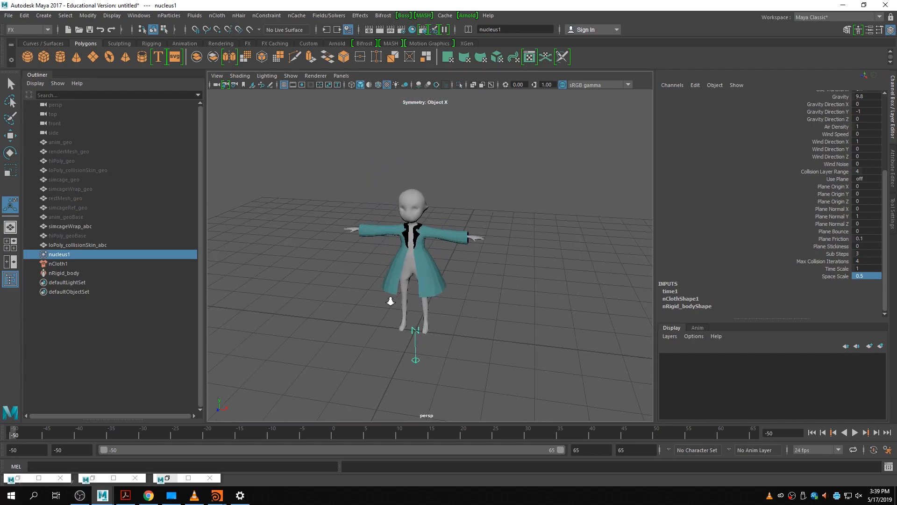
scroll(470, 293, "up", 6)
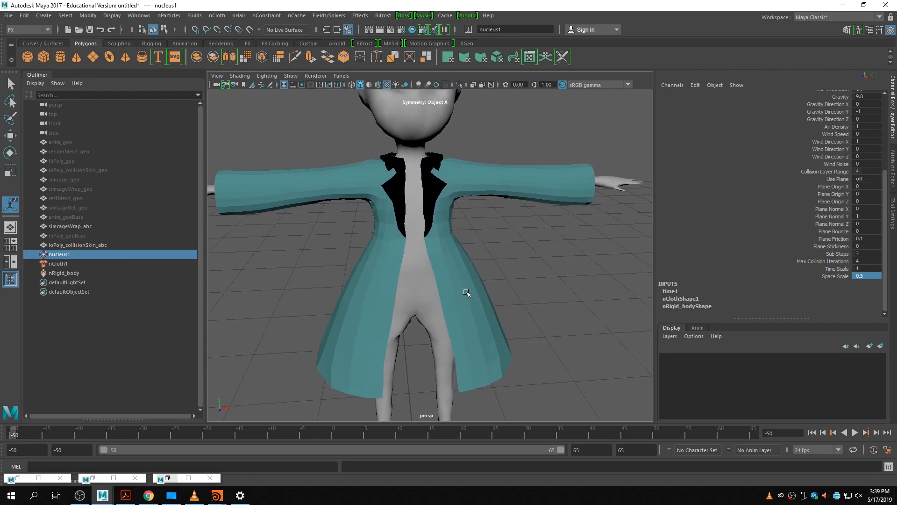
left_click_drag(469, 284, 434, 300, "alt")
left_click(436, 299)
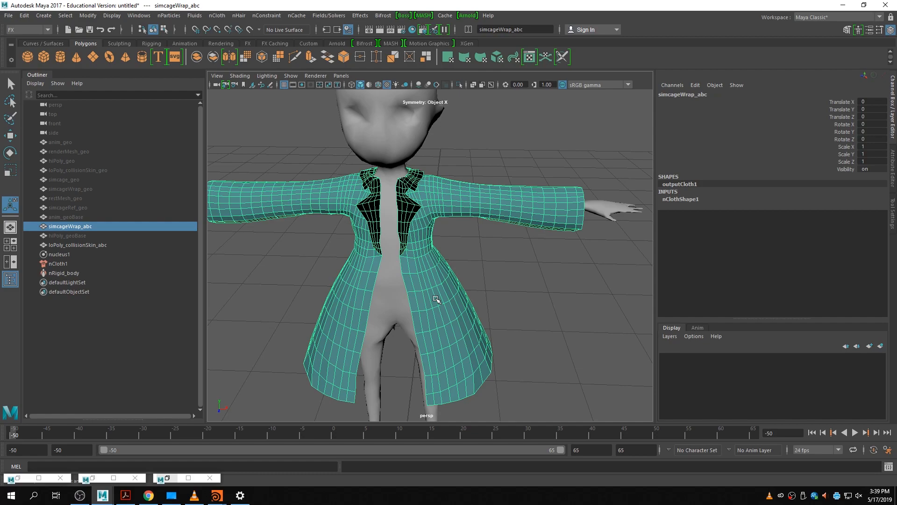
left_click_drag(424, 329, 423, 320, "alt")
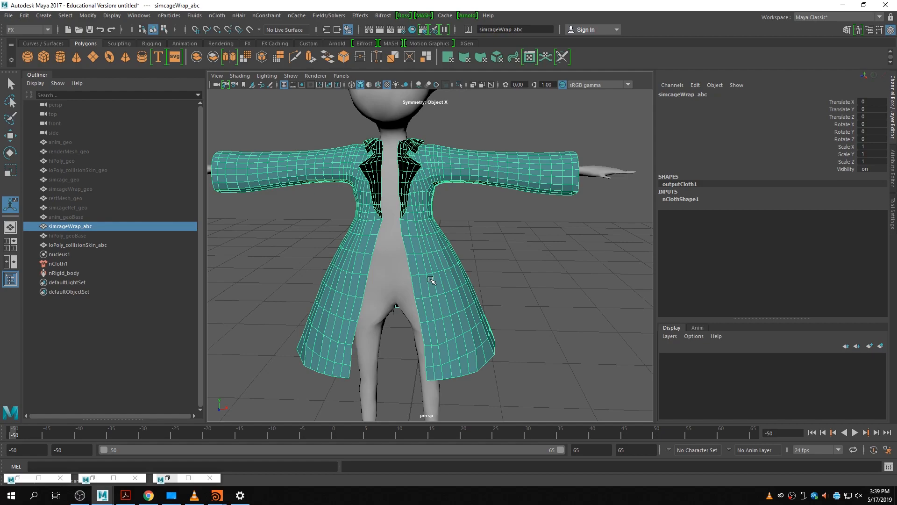
scroll(398, 197, "up", 5)
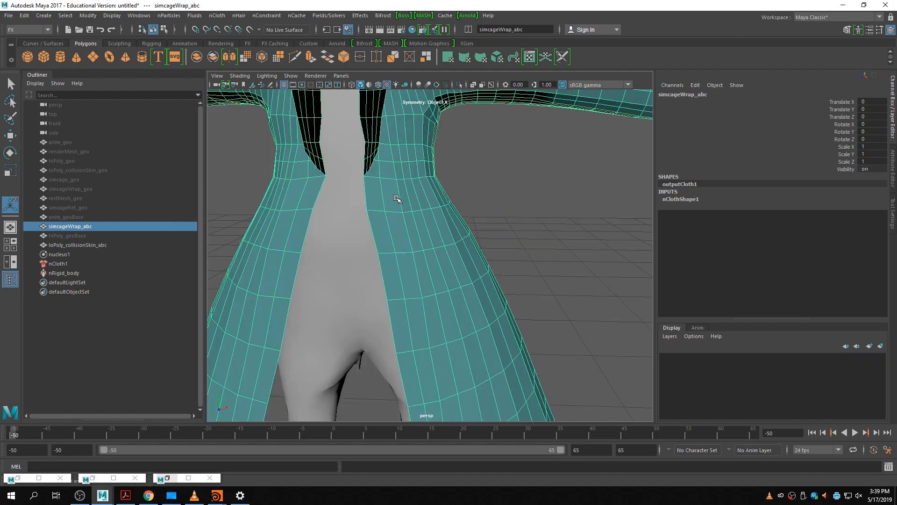
left_click_drag(382, 161, 411, 236, "alt")
right_click_drag(290, 183, 265, 178)
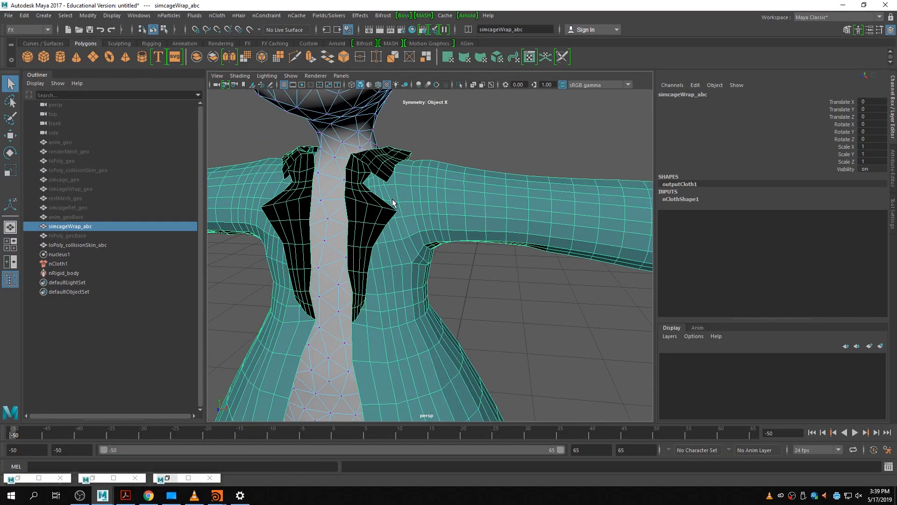
left_click(394, 201)
right_click_drag(393, 202, 439, 182)
right_click_drag(310, 151, 402, 127)
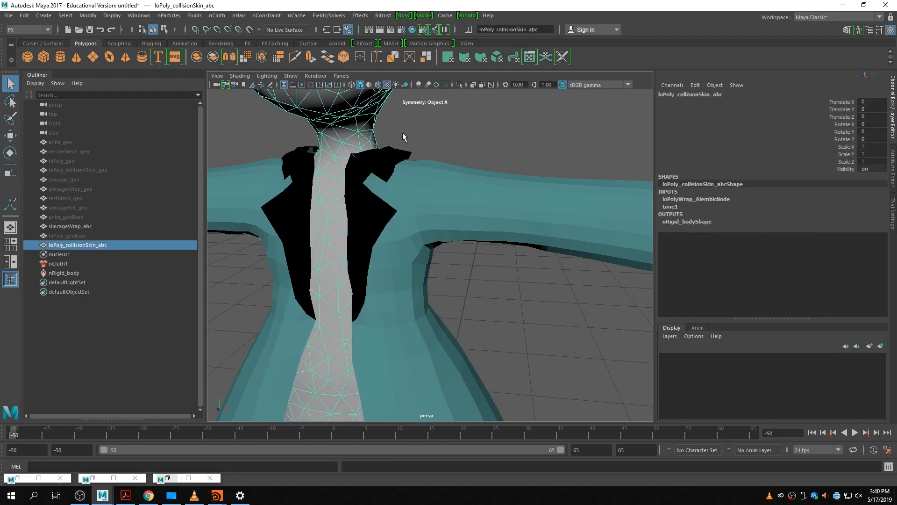
- Switch the coat mesh to vertex selection
left_click(419, 204)
right_click_drag(418, 204, 371, 196)
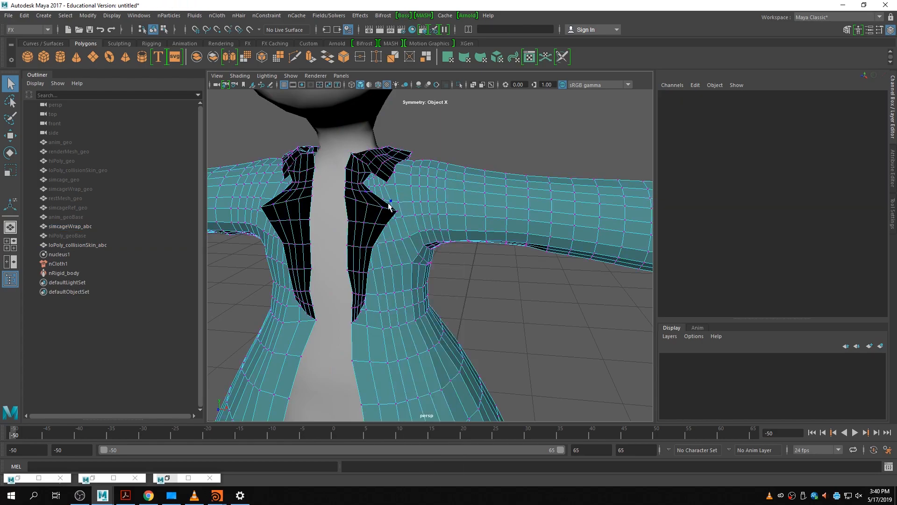
left_click_drag(366, 217, 354, 229, "alt")
left_click_drag(308, 269, 344, 253, "alt")
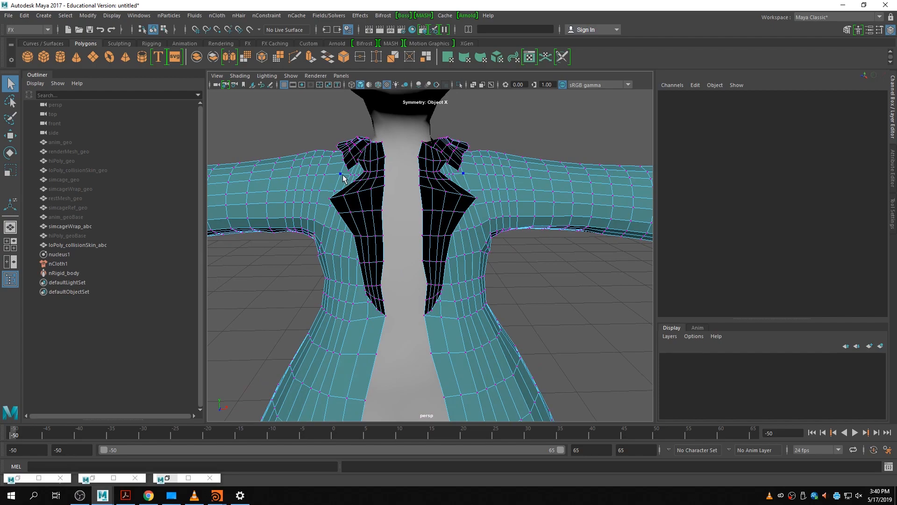
- Select individual coat vertices beside the collar along the front of both shoulders, undoing the accidental loop selection
left_click(342, 176)
double_click(356, 179, "shift")
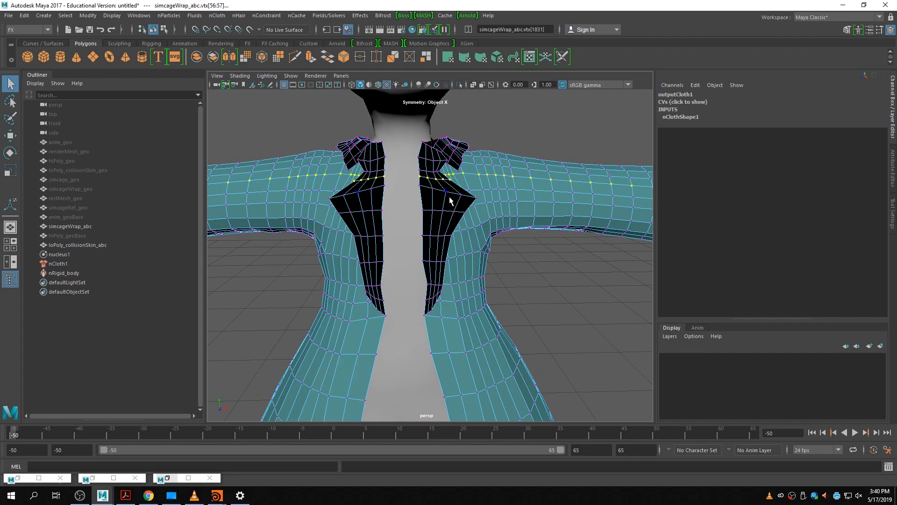
key("ctrl+z")
left_click(355, 175, "shift")
left_click(328, 165, "shift")
left_click(328, 158, "shift")
left_click(332, 153, "shift")
left_click(325, 174, "shift")
- Inspect the coat from behind and extend the vertex selection beside the collar at the shoulders
left_click_drag(500, 199, 323, 200, "alt")
right_click_drag(323, 200, 458, 222, "alt")
middle_click_drag(434, 229, 480, 340, "alt")
key("super")
key("super")
left_click(369, 174, "shift")
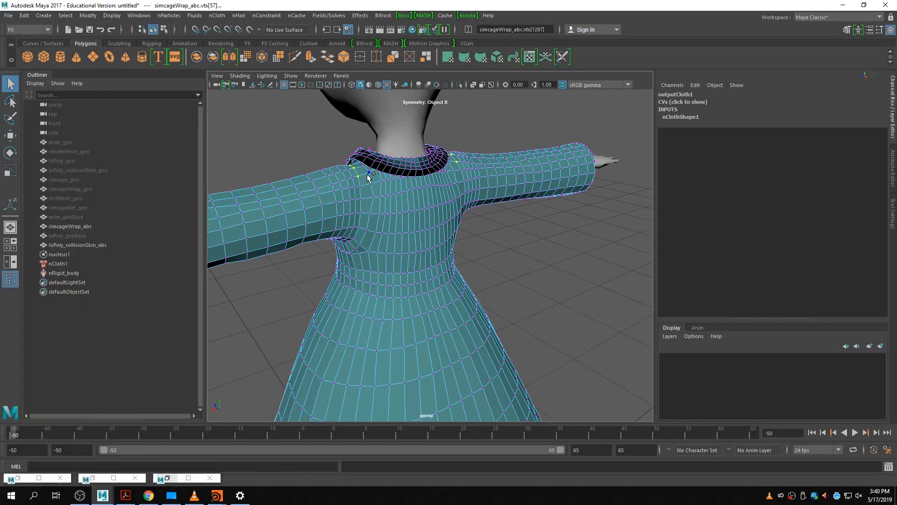
left_click_drag(325, 240, 360, 296, "alt")
key("super")
key("super")
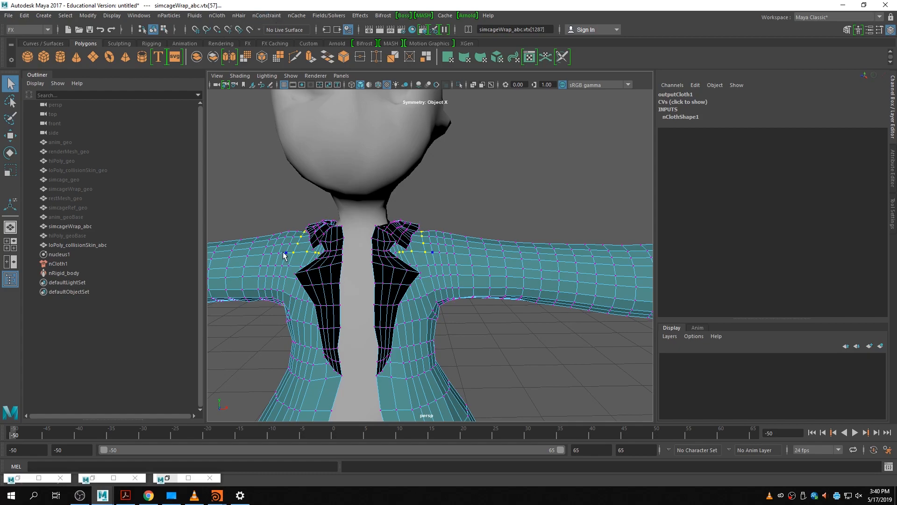
- Constrain the selected shoulder vertices to the body mesh loPoly_collisionSkin_abc with a Point to Surface nConstraint
left_click(386, 150)
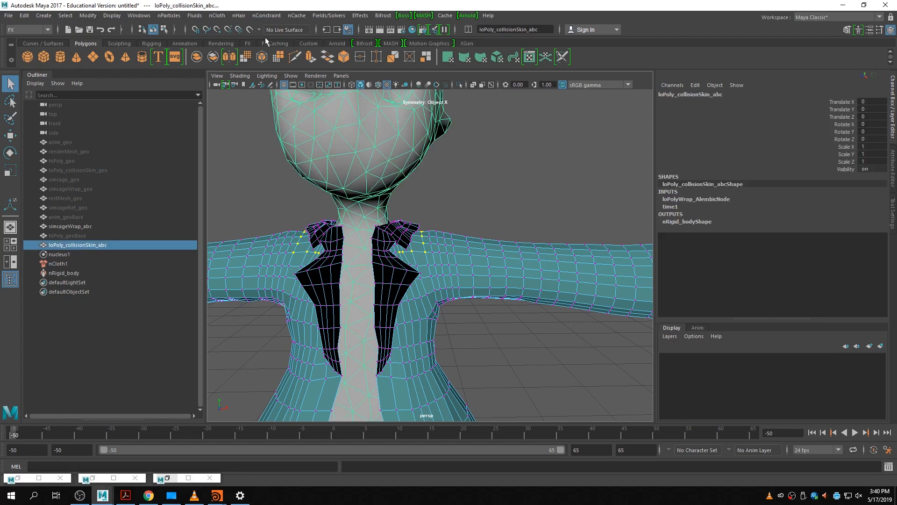
left_click(266, 17)
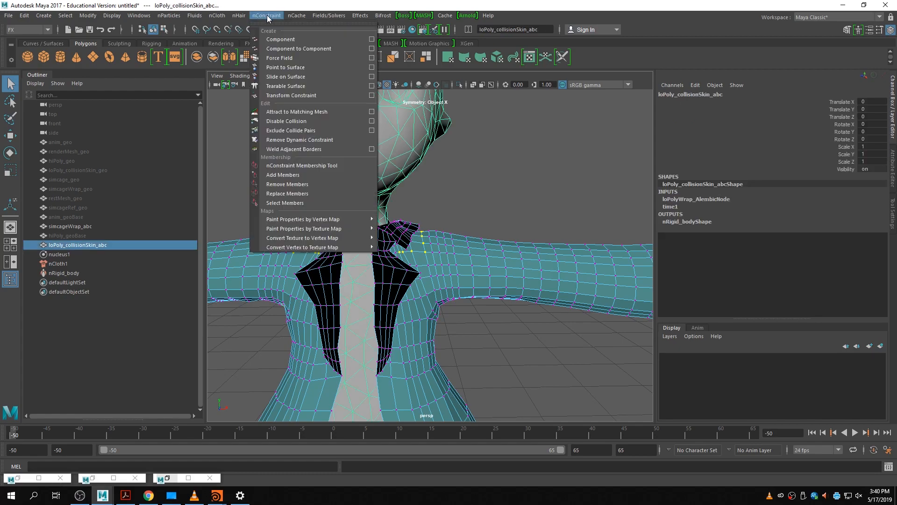
left_click(335, 68)
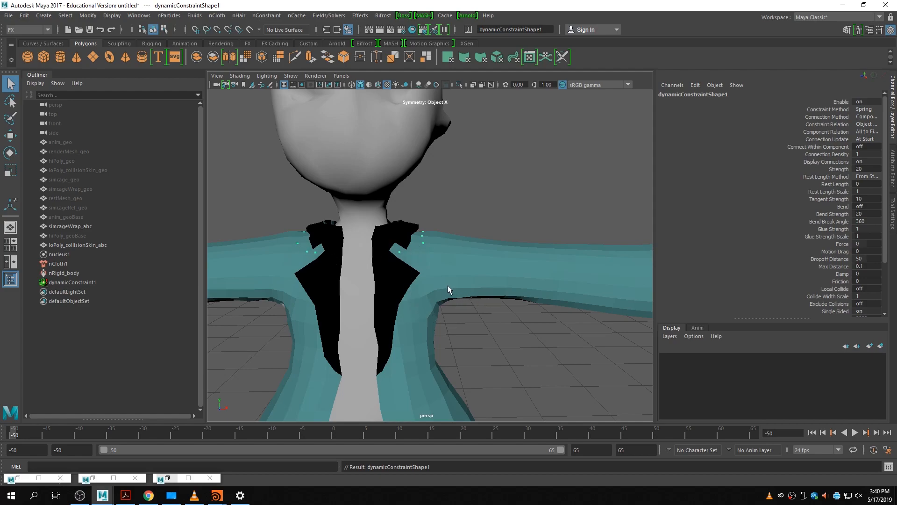
scroll(447, 273, "down", 5)
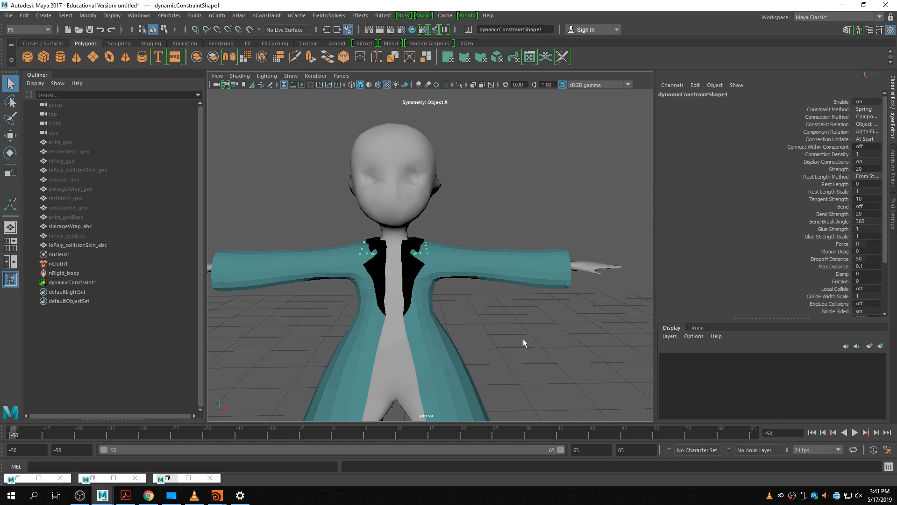
- Examine the coat, the collision body and the constraint points at the shoulders
left_click(433, 273)
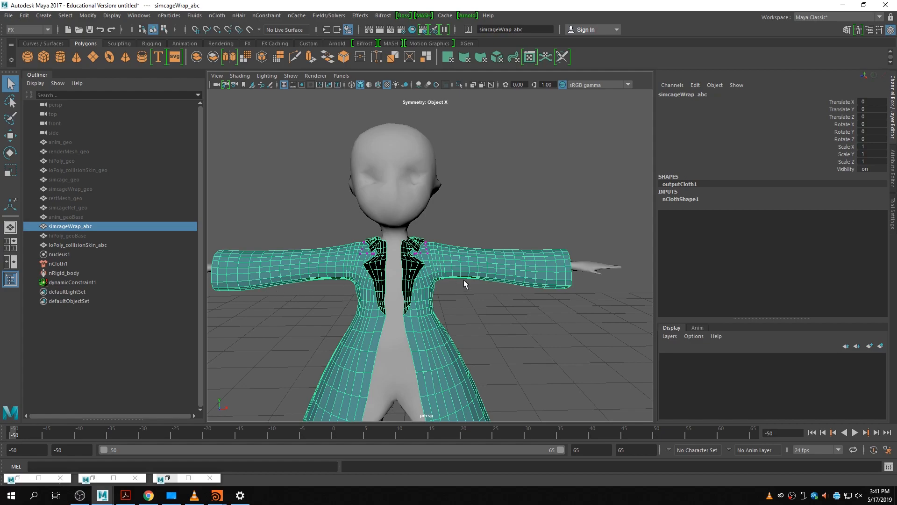
right_click_drag(458, 268, 416, 331, "alt")
left_click_drag(417, 331, 414, 333, "alt")
right_click_drag(413, 332, 393, 334, "alt")
mouse_move(392, 334)
left_mouse_down("alt")
mouse_move(478, 348)
mouse_move(367, 331)
mouse_move(376, 329)
left_mouse_up("alt")
left_click(308, 263)
left_click_drag(313, 291, 350, 326, "alt")
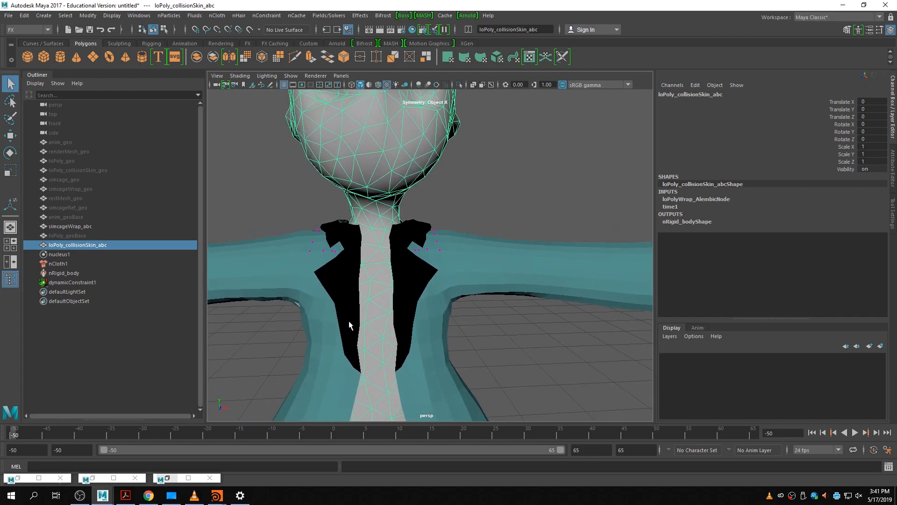
key("f")
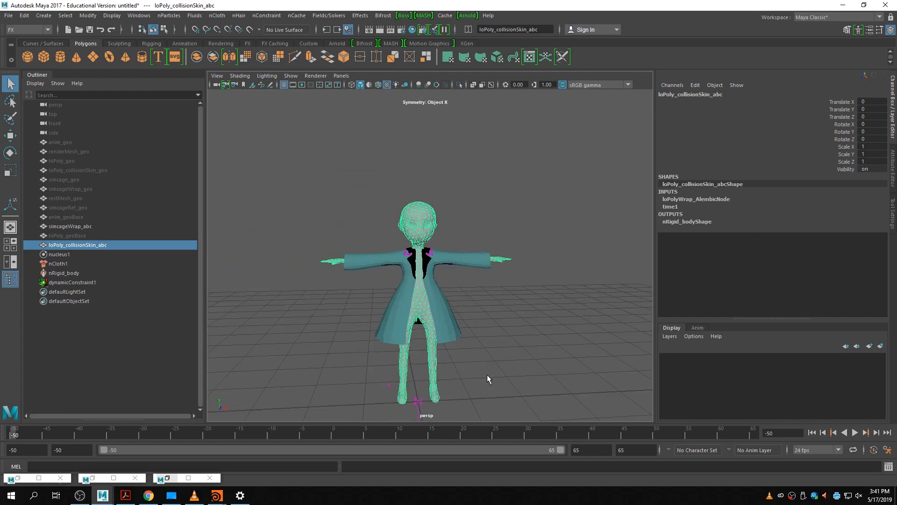
right_click_drag(542, 413, 484, 378, "alt")
right_click_drag(372, 248, 395, 375, "alt")
middle_click_drag(394, 377, 499, 224, "alt")
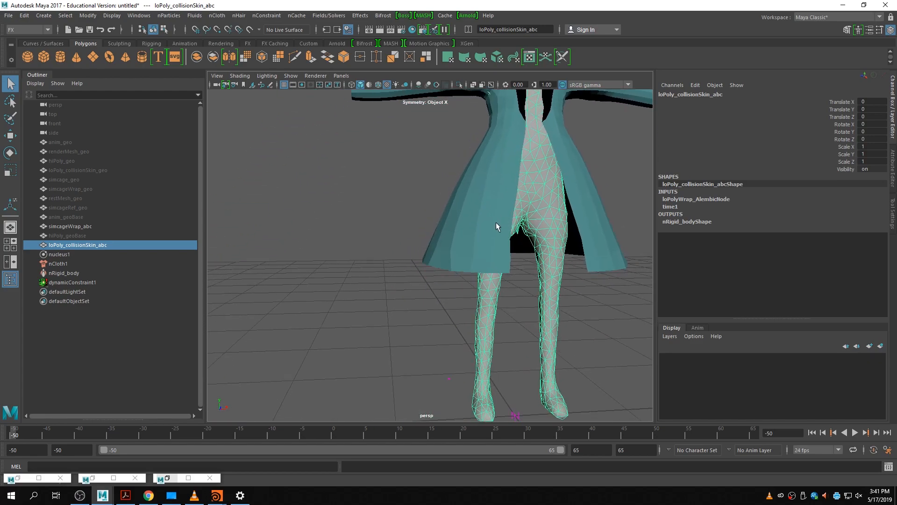
- Select dynamicConstraint1, frame it, and play the simulation to frame -17 to test the constraint
left_click_drag(428, 350, 459, 389)
key("f")
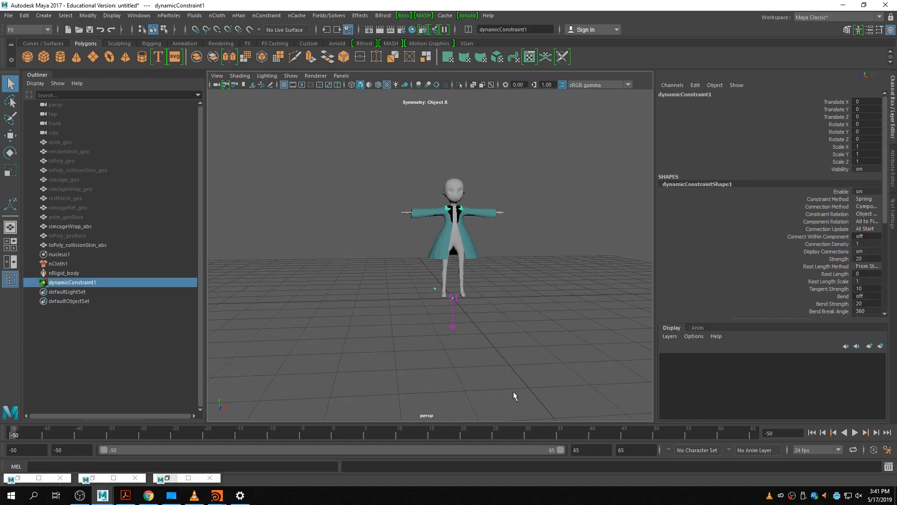
left_click_drag(448, 330, 475, 367, "alt")
left_click(855, 432)
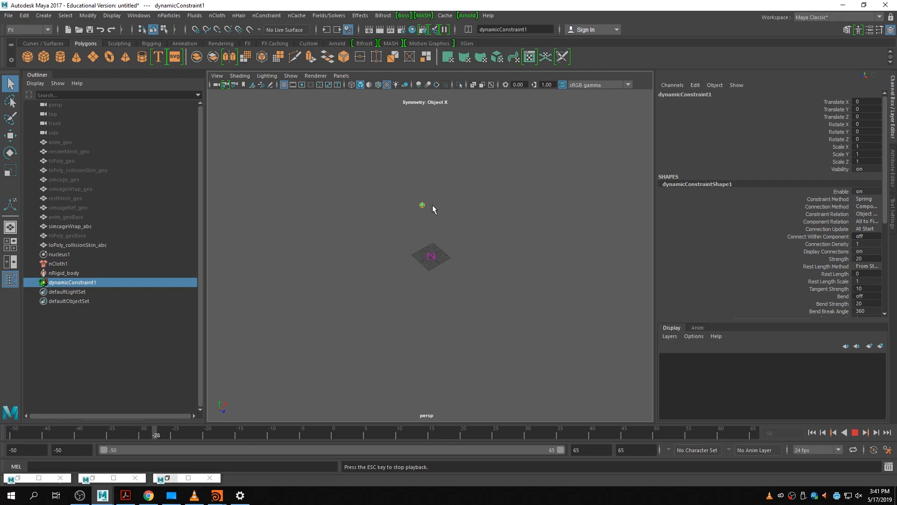
left_click(854, 432)
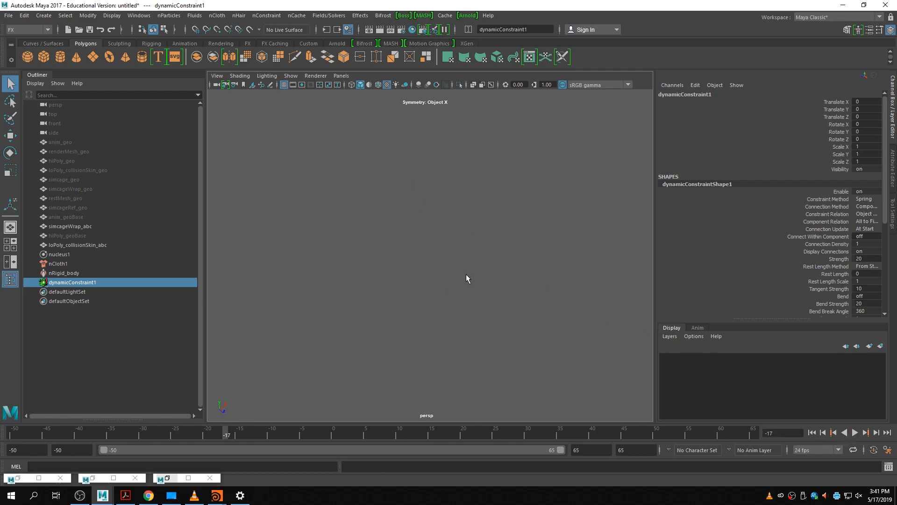
- Select loPoly_collisionSkin_abc and examine how the coat hangs on the body at frame -17
left_click(75, 245)
left_click_drag(466, 324, 431, 315, "alt")
key("super")
scroll(355, 302, "up", 8)
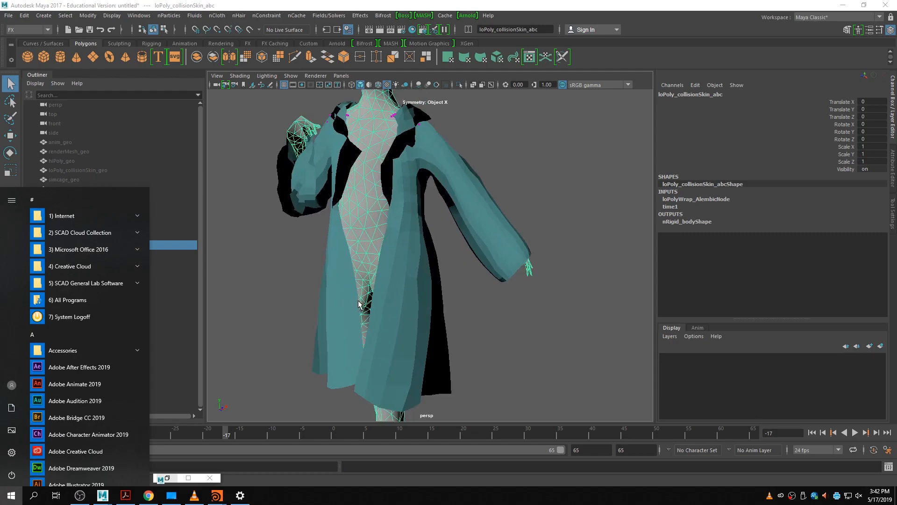
key("Escape")
- Continue playing the simulation to frame 22 and inspect the coat on the moving body
left_click(855, 433)
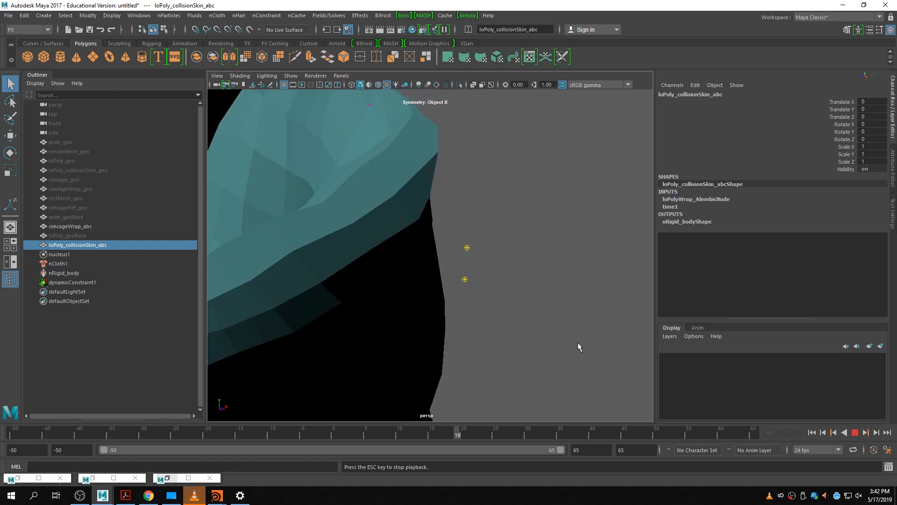
left_click(855, 432)
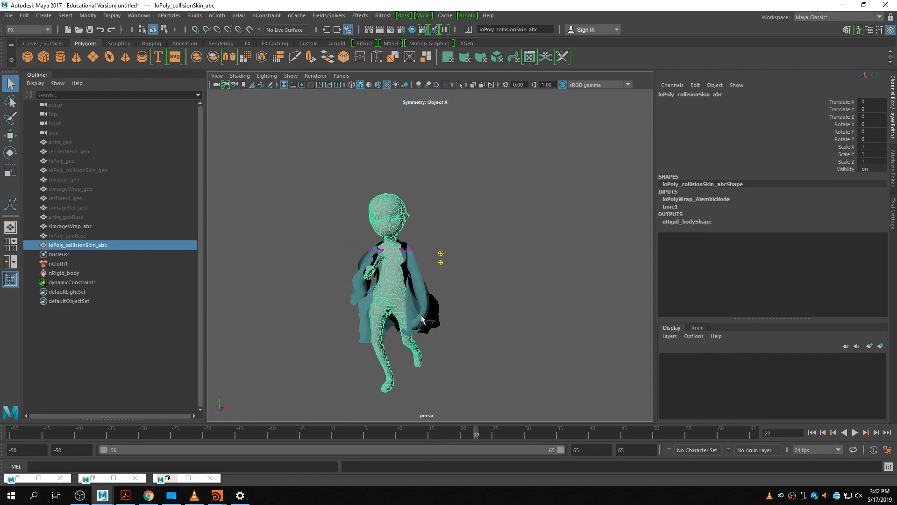
left_click_drag(349, 354, 450, 350, "alt")
middle_click_drag(451, 349, 404, 344, "alt")
left_click_drag(404, 345, 302, 341, "alt")
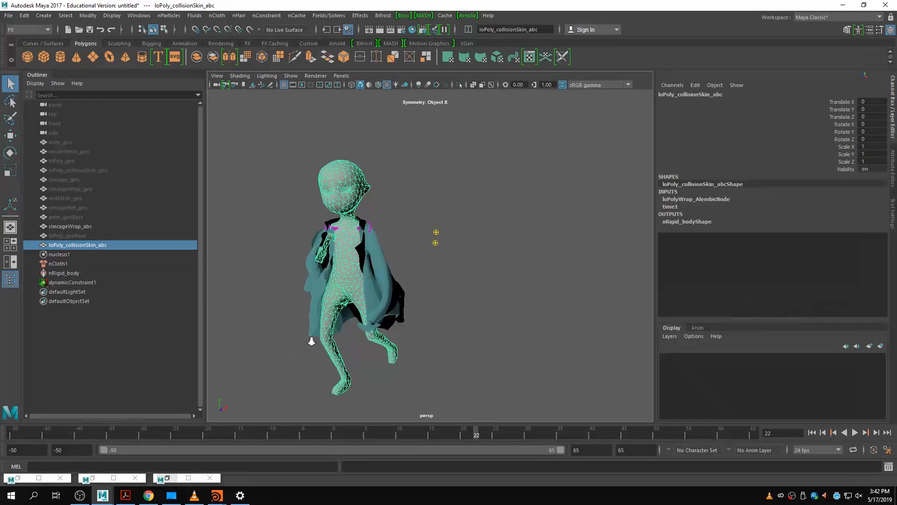
- Select nCloth1 and show the collision and dynamic properties of nClothShape1
right_click_drag(303, 341, 412, 357, "alt")
key("super")
key("super")
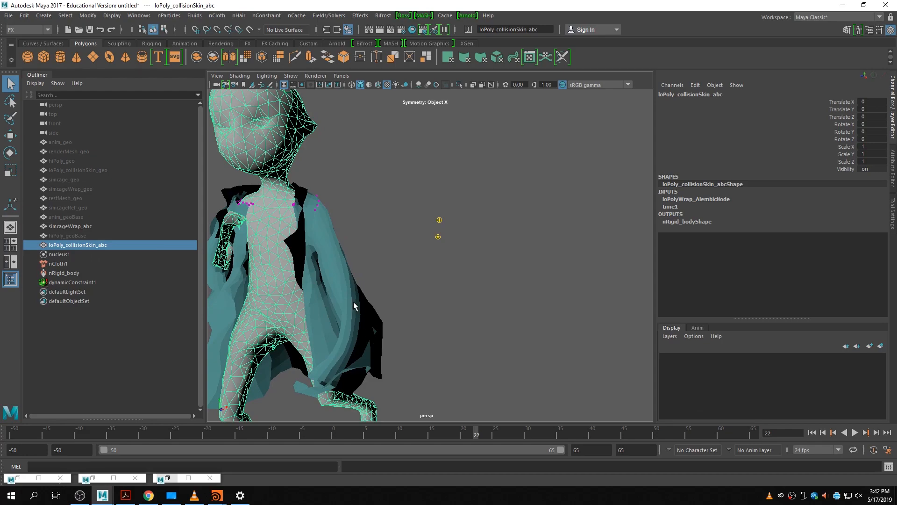
left_click(328, 277)
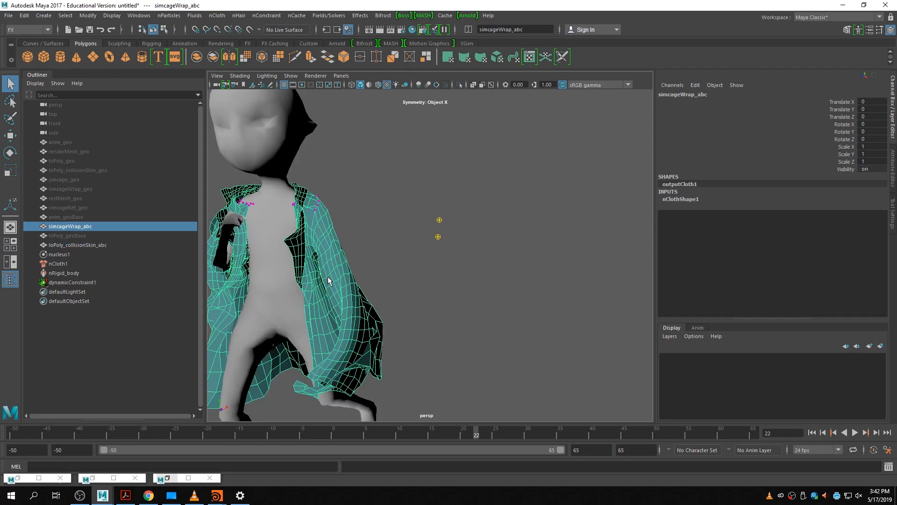
left_click(74, 264)
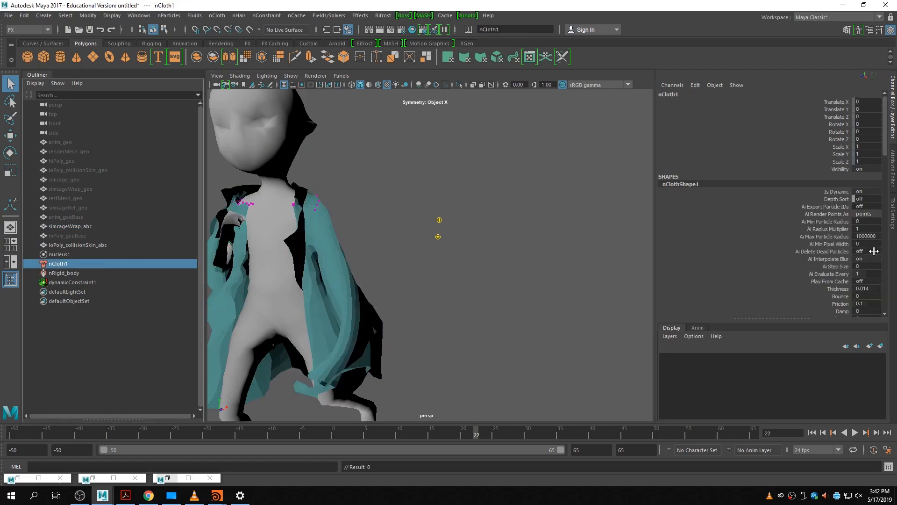
left_click(893, 157)
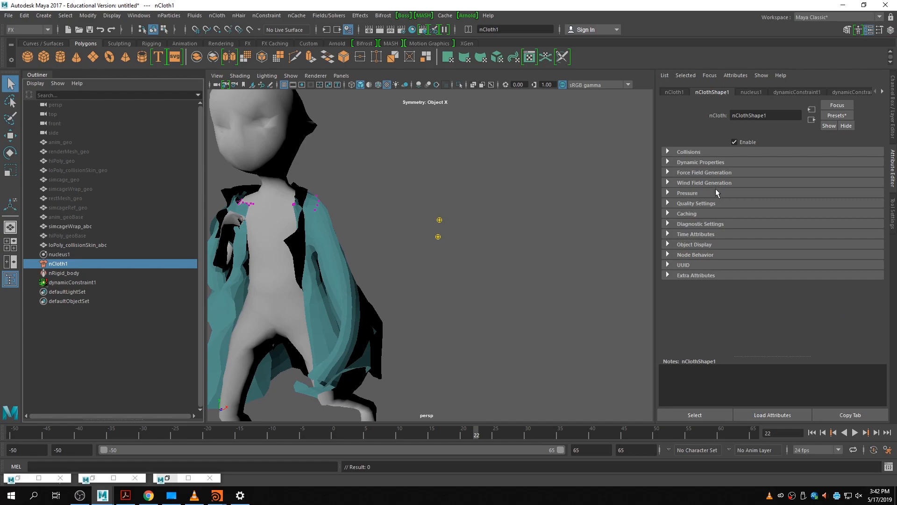
left_click(723, 152)
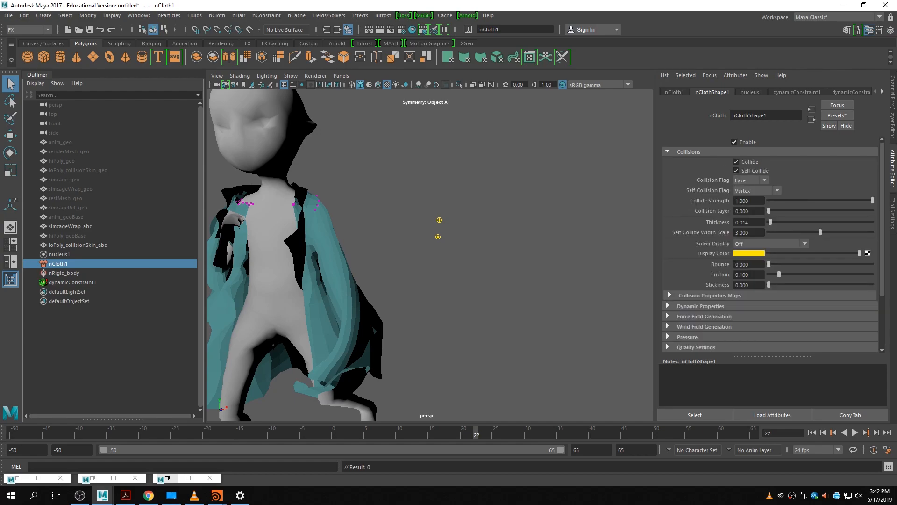
left_click(738, 306)
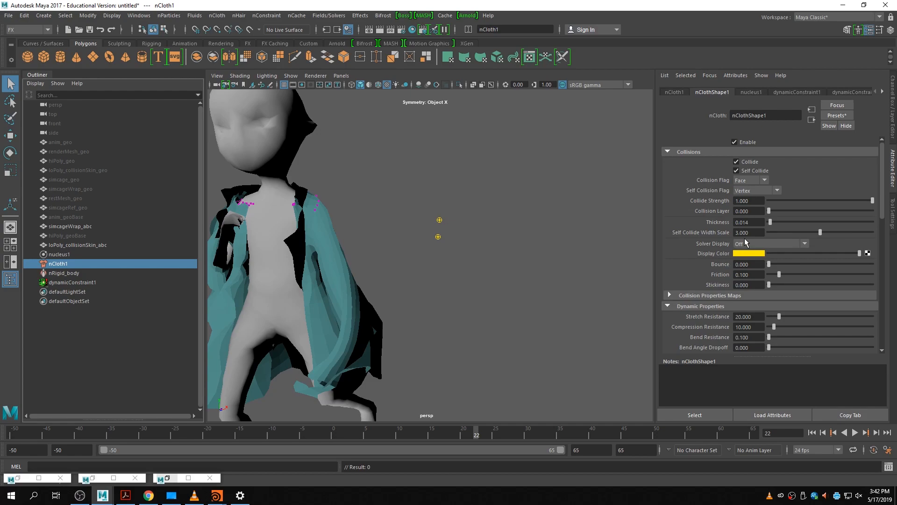
- Rewind to frame -50, move to frame -41, and set the coat's collision Friction to 0
left_click(1, 434)
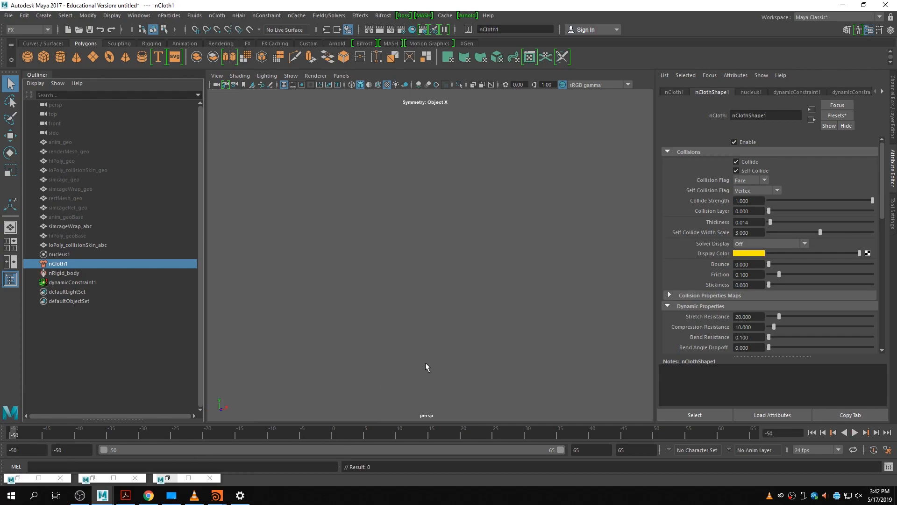
left_click(72, 434)
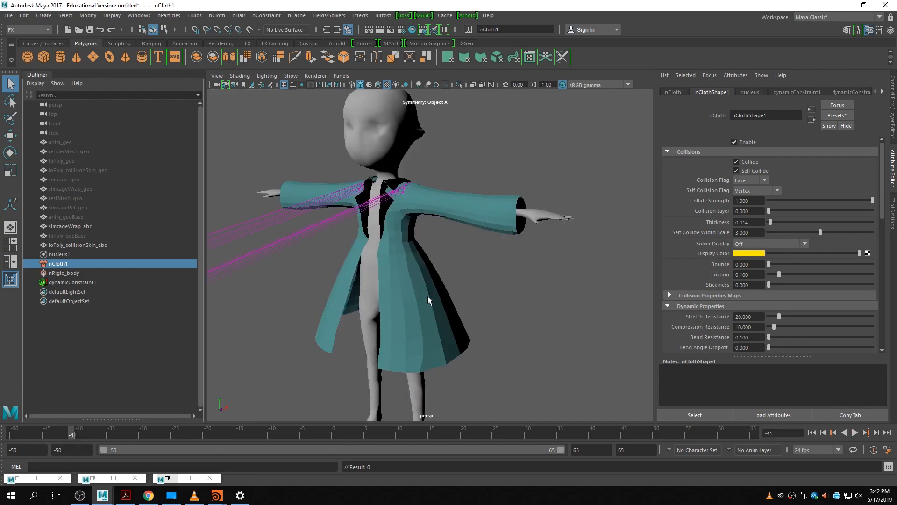
mouse_move(464, 320)
left_mouse_down("alt")
mouse_move(491, 313)
mouse_move(456, 321)
left_mouse_up("alt")
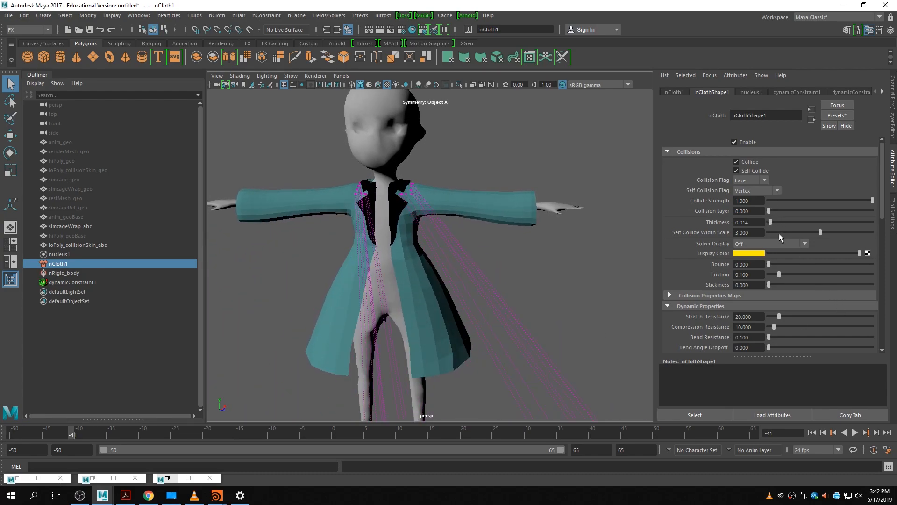
left_click_drag(779, 274, 769, 274)
- Set nCloth1's Solver Display to Collision Thickness and examine the thickness around the coat and sleeve
left_click_drag(521, 265, 430, 260, "alt")
right_click_drag(430, 260, 506, 278, "alt")
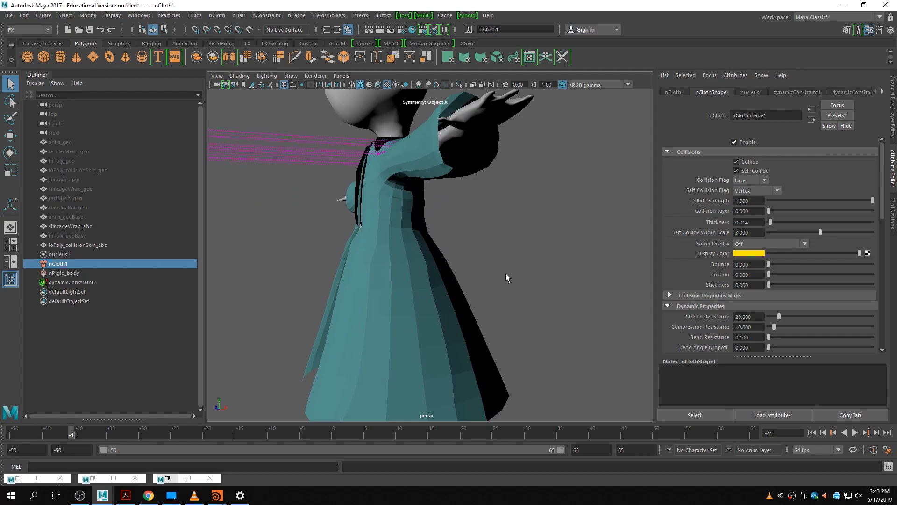
left_click_drag(502, 287, 544, 307, "alt")
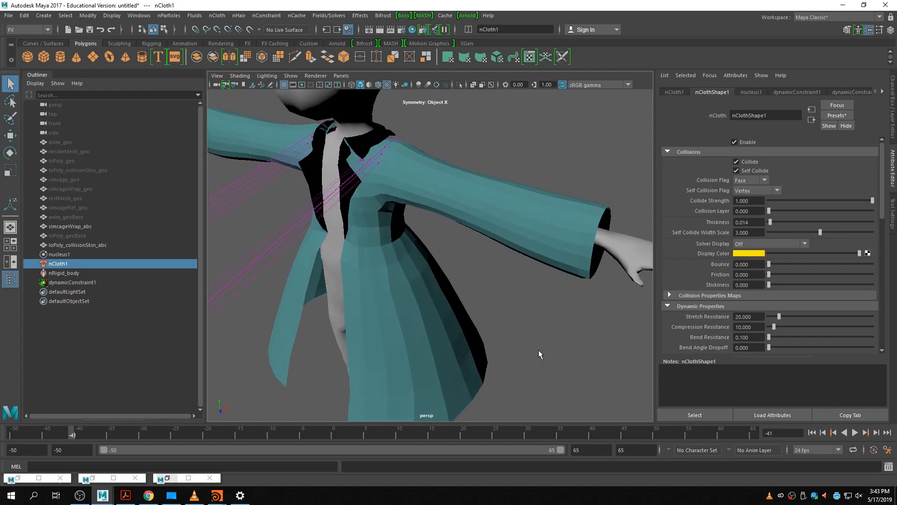
left_click_drag(439, 360, 460, 345, "alt")
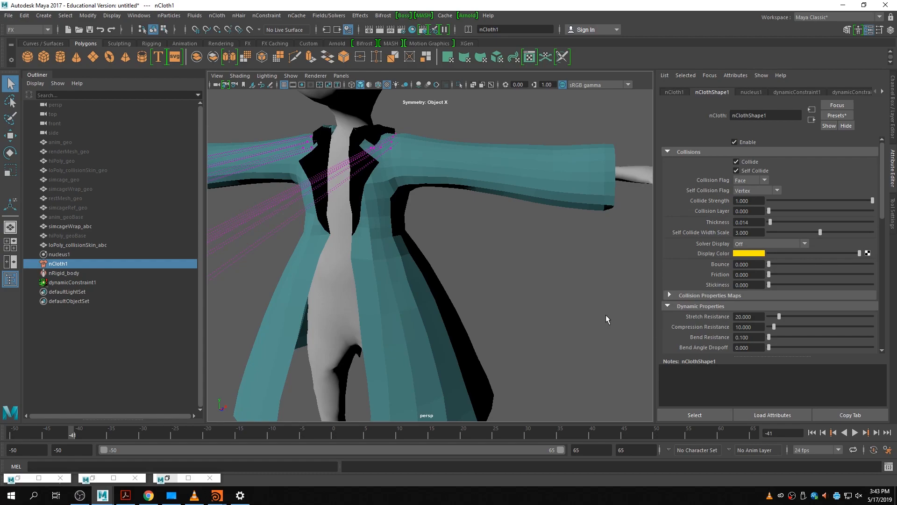
left_click_drag(578, 307, 558, 304, "alt")
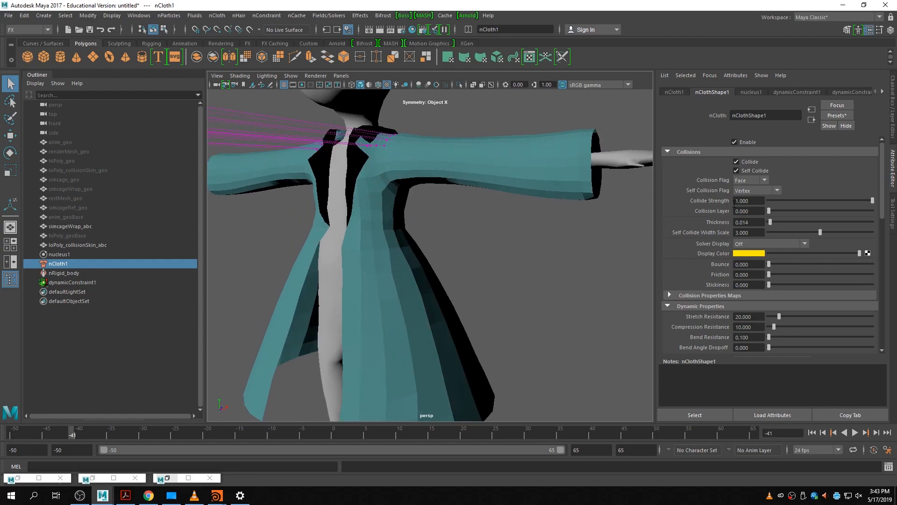
left_click_drag(541, 231, 504, 236, "alt")
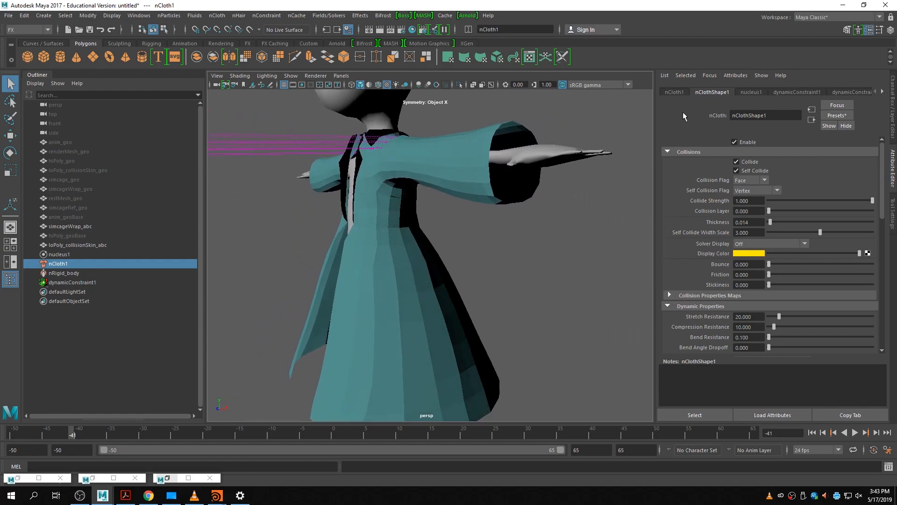
left_click(759, 244)
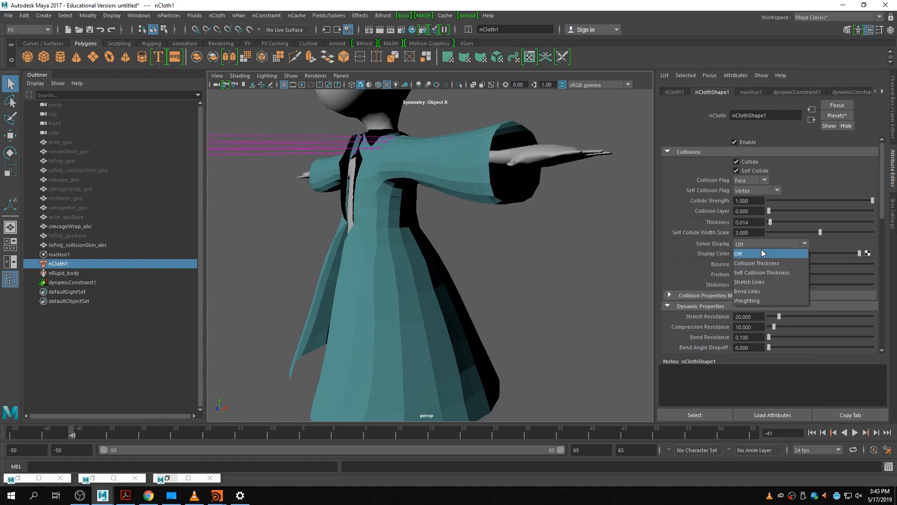
left_click(770, 264)
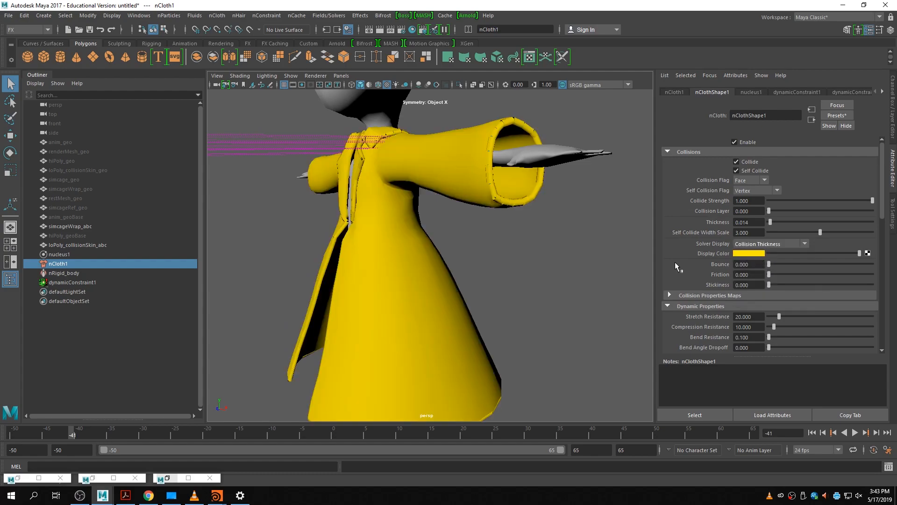
left_click(515, 249)
left_click_drag(551, 276, 523, 278, "alt")
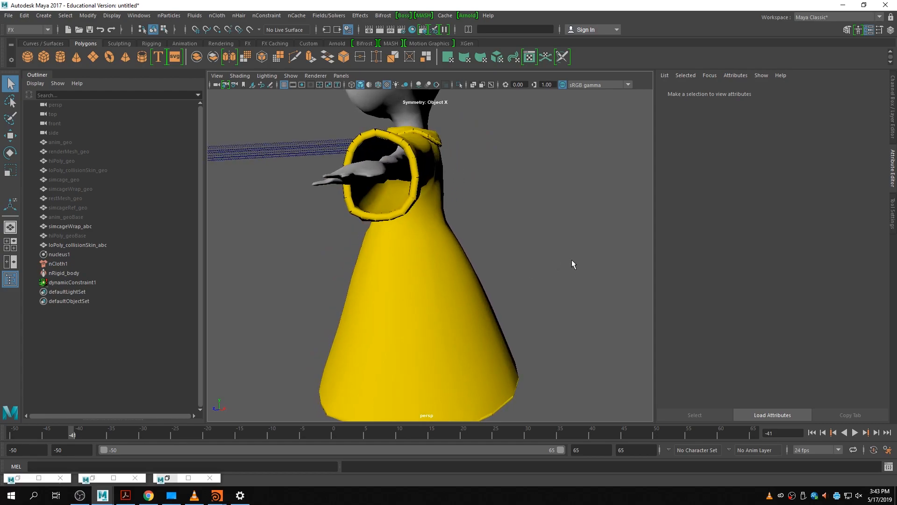
left_click(398, 314)
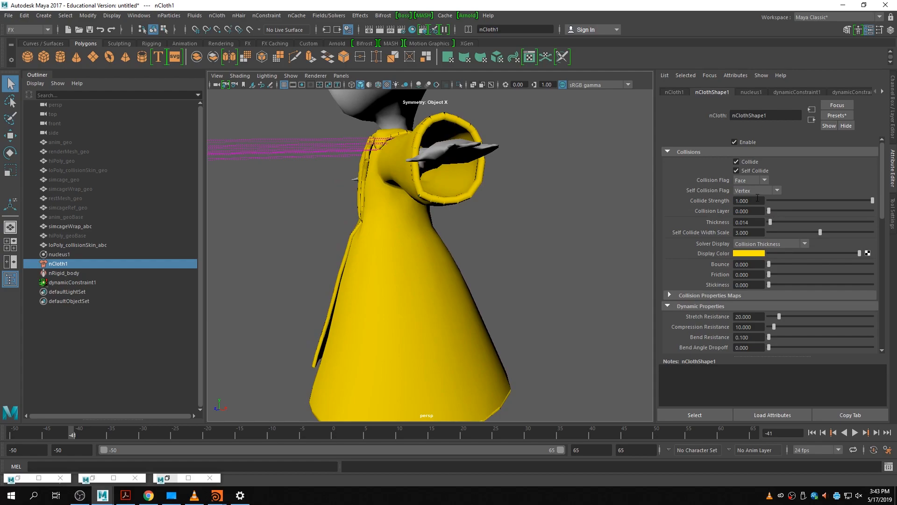
- Try a collision Thickness of 0.127 on the coat, undo it, and set Solver Display to Off
left_click_drag(770, 221, 781, 226)
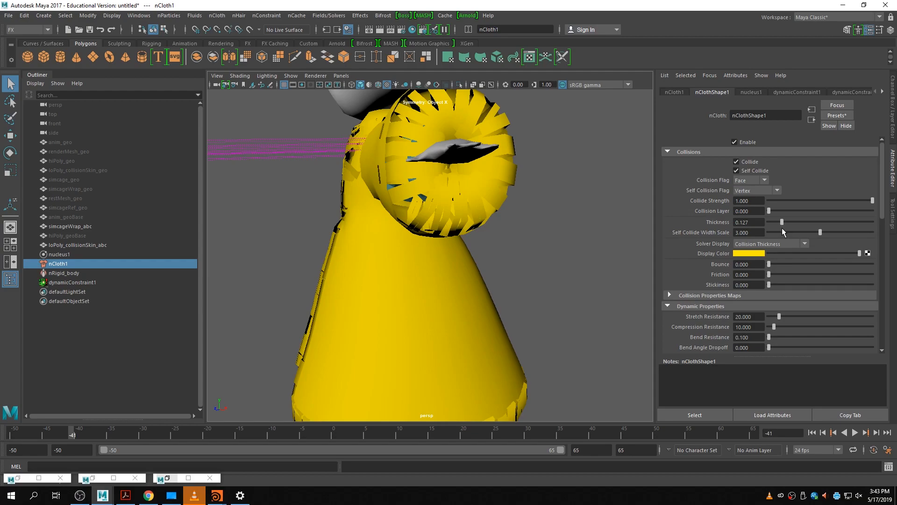
key("ctrl+z")
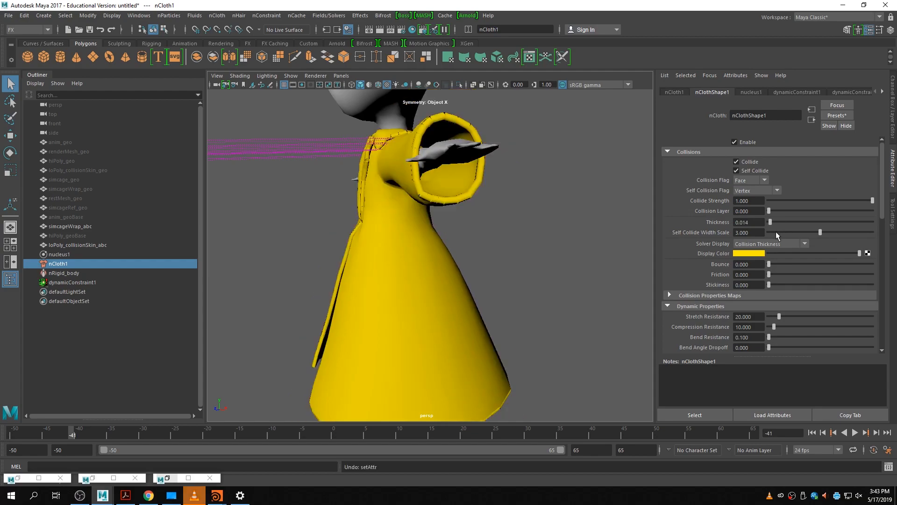
left_click(776, 245)
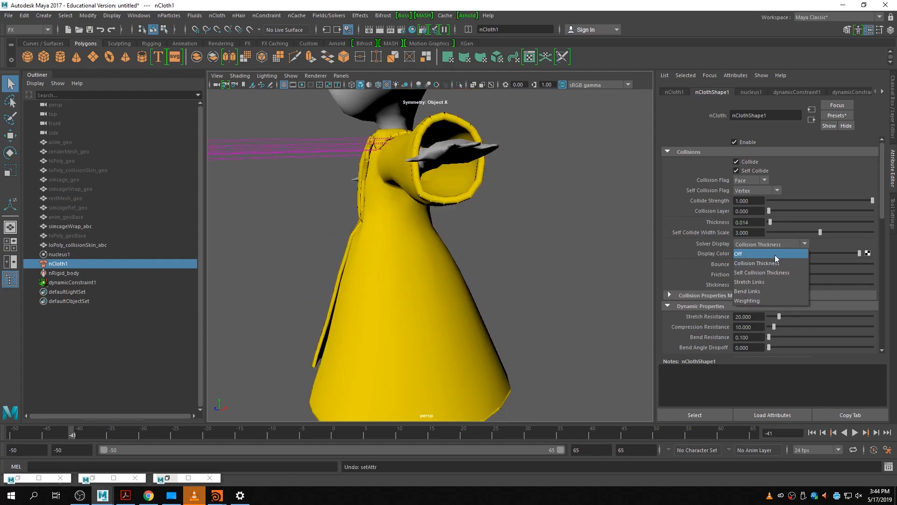
left_click(775, 255)
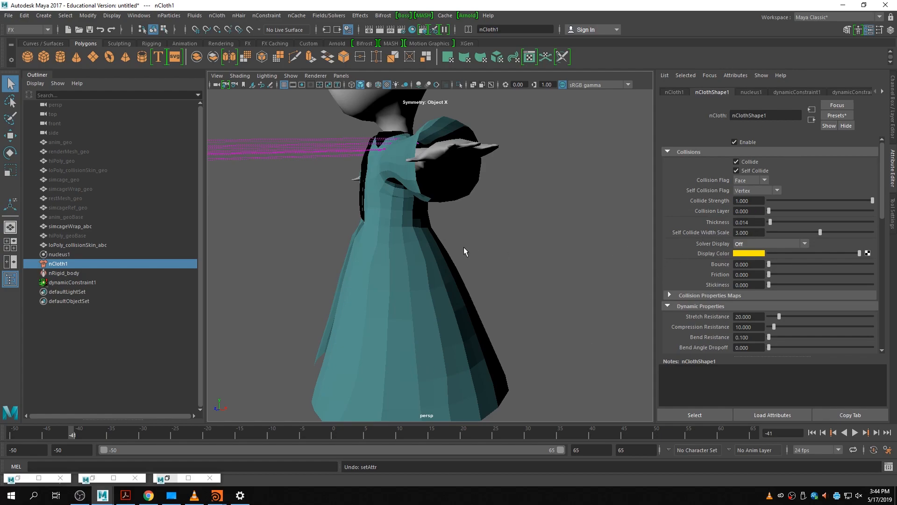
- Set Solver Display to Self Collision Thickness and examine the self-collision spheres on the coat
left_click_drag(463, 247, 528, 251, "alt")
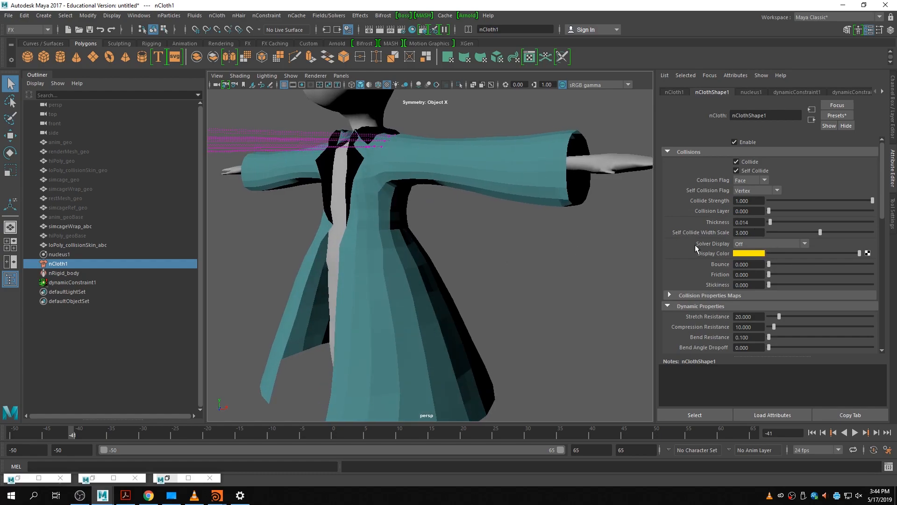
left_click(739, 241)
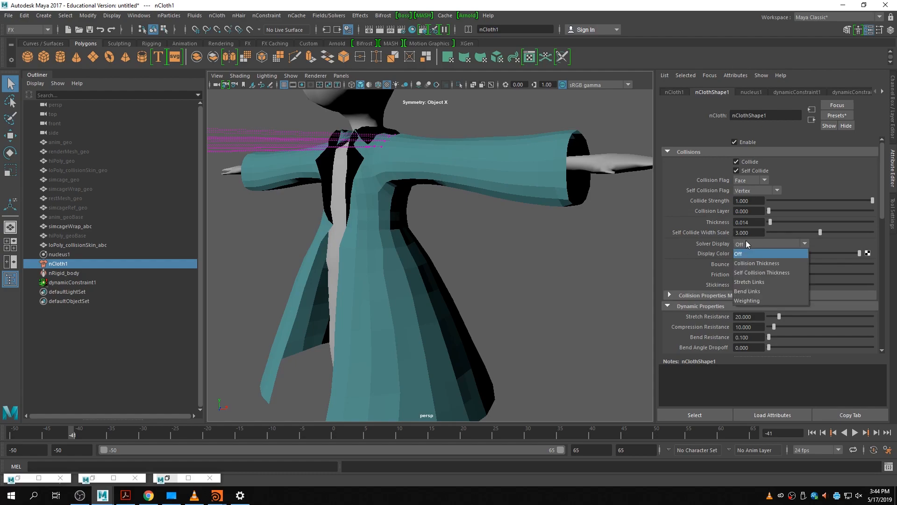
left_click(786, 274)
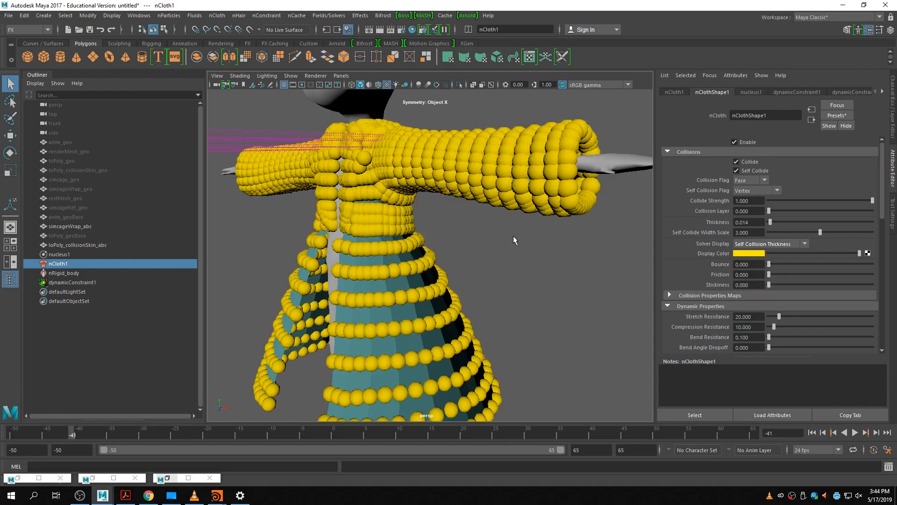
left_click_drag(402, 280, 445, 254, "alt")
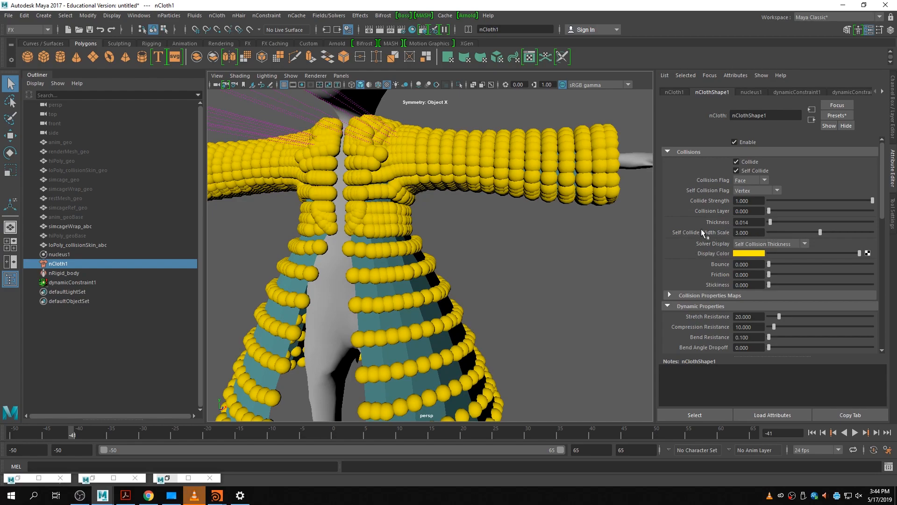
- Set the coat's Self Collide Width Scale to 2 and turn Solver Display off
left_click_drag(757, 233, 667, 235)
type("2")
key("Return")
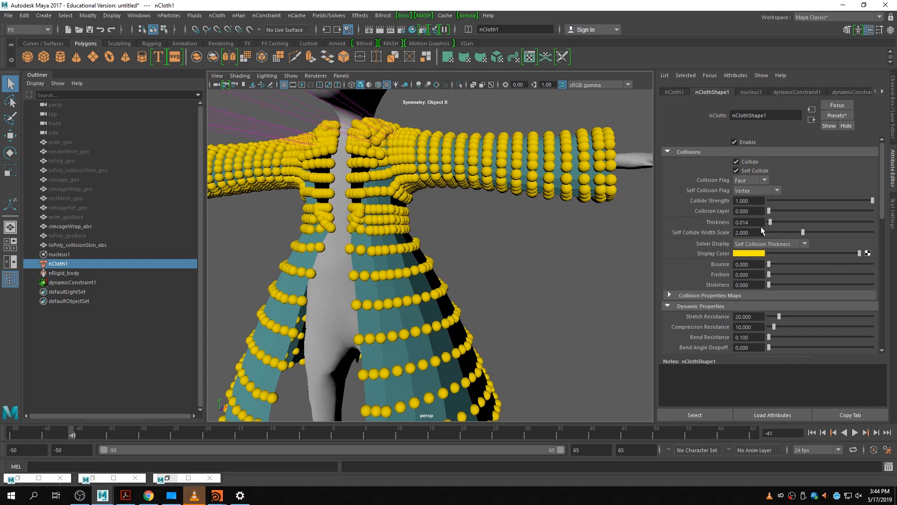
left_click(765, 245)
left_click(766, 253)
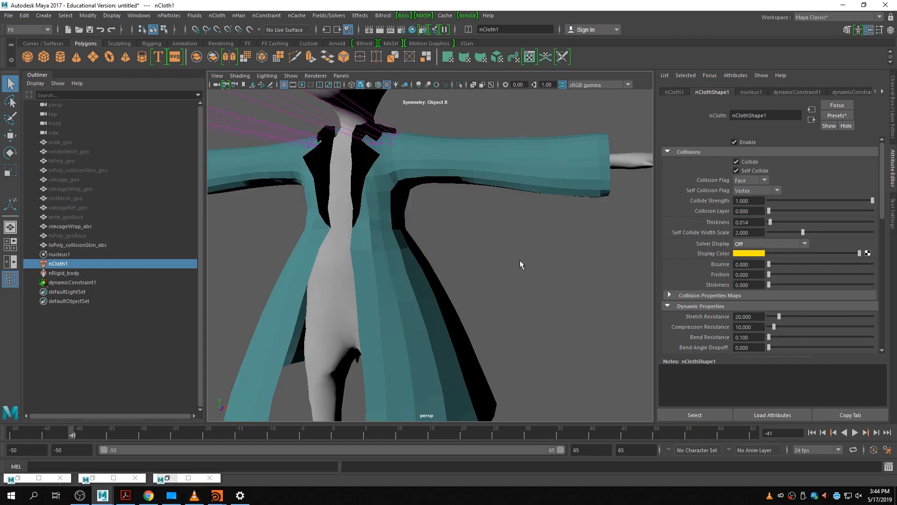
- Collapse the collision settings and set the coat's Stretch Resistance to 200
left_click(731, 153)
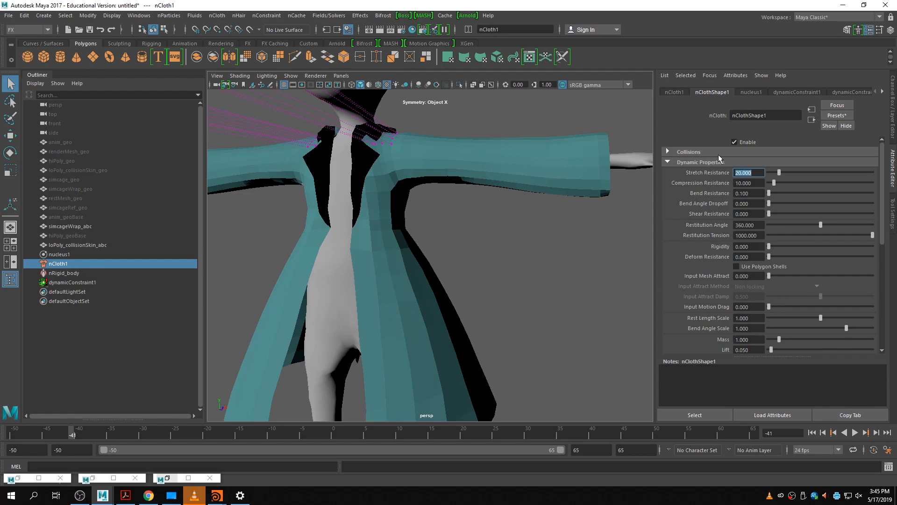
left_click_drag(551, 281, 528, 271, "alt")
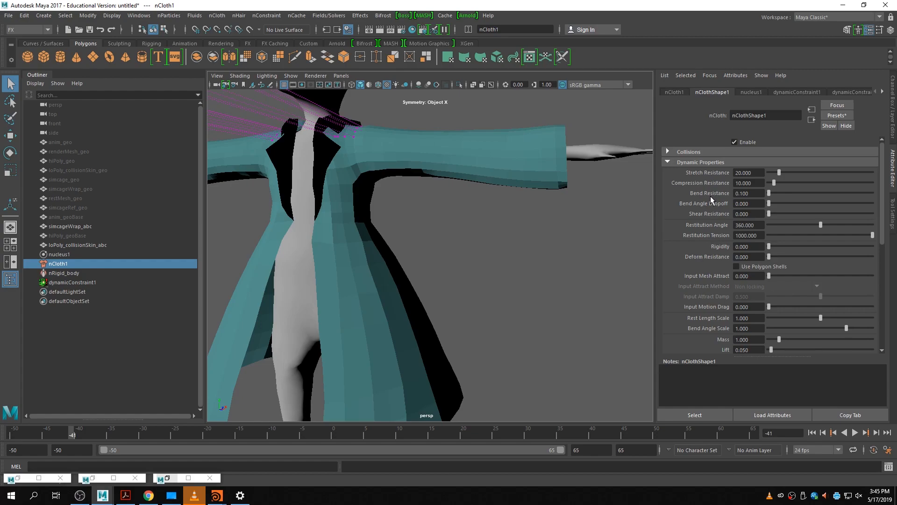
left_click(754, 173)
type("200")
key("Return")
scroll(537, 243, "down", 2)
scroll(537, 246, "down", 2)
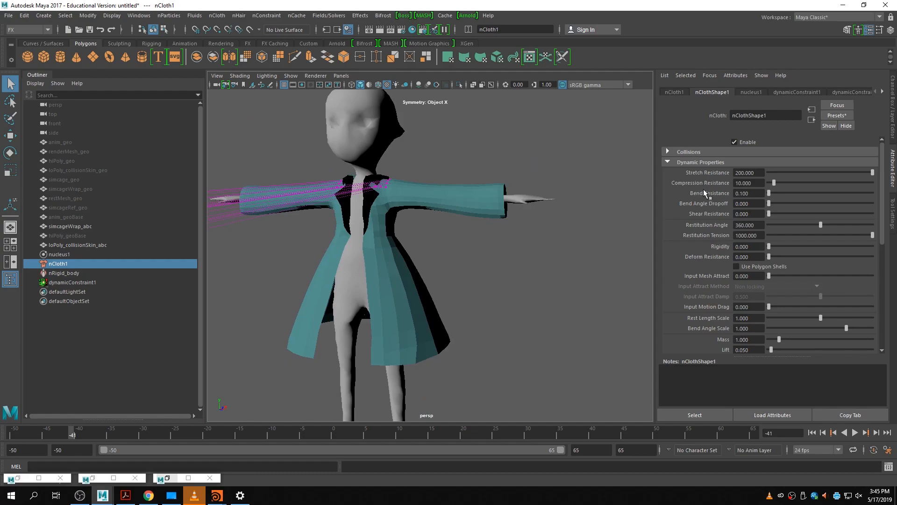
- Set the coat's Compression Resistance to 30
left_click(748, 184)
key("BackSpace")
type("30")
key("Return")
- Set the coat's Lift and Drag to 0
scroll(780, 327, "down", 5)
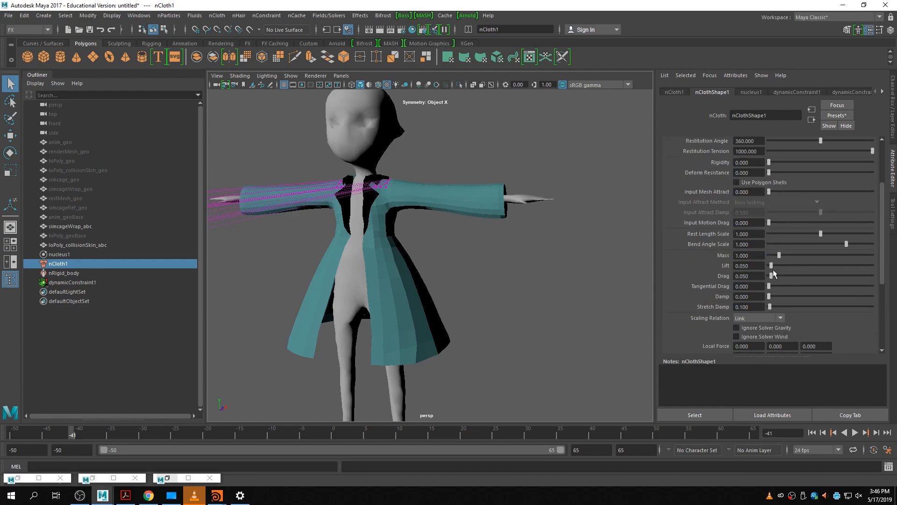
left_click_drag(771, 266, 767, 276)
scroll(486, 333, "down", 5)
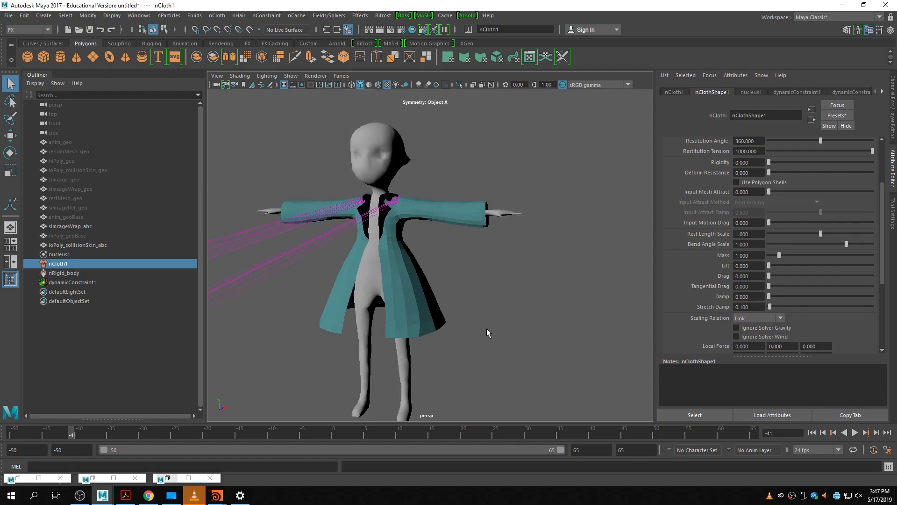
- Play the simulation briefly to test the cloth settings, stop it, and rewind to frame -50
left_click(855, 433)
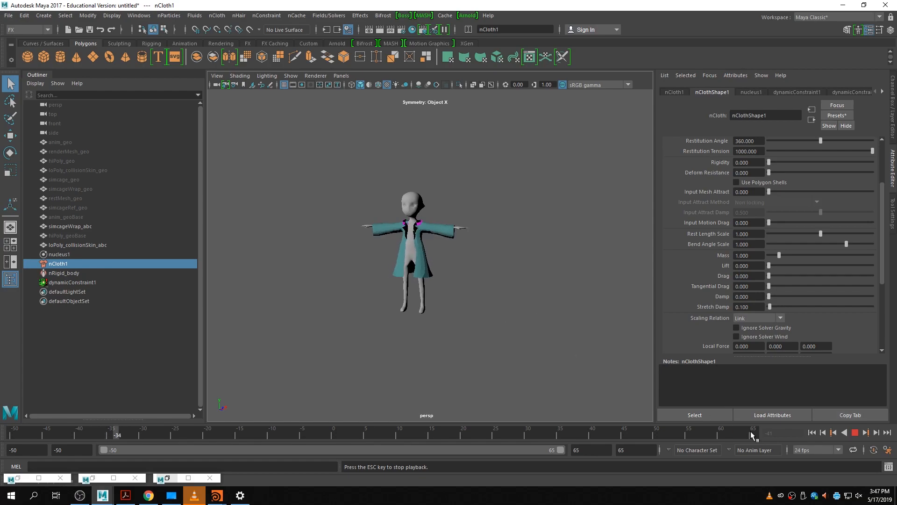
left_click(855, 433)
left_click(812, 432)
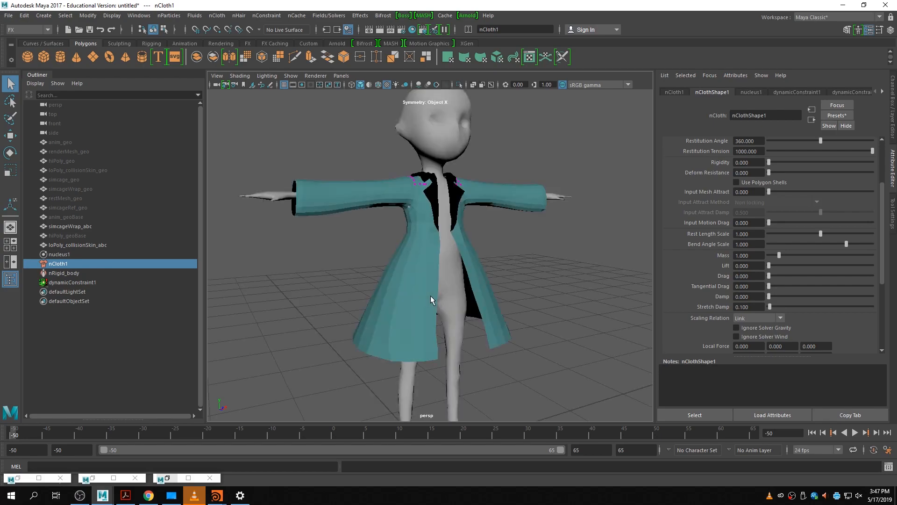
- Select the coat's collar and shoulder vertices together with the loPoly_collisionSkin_abc body and constrain them to its surface with an nConstraint
left_click_drag(444, 297, 454, 329, "alt")
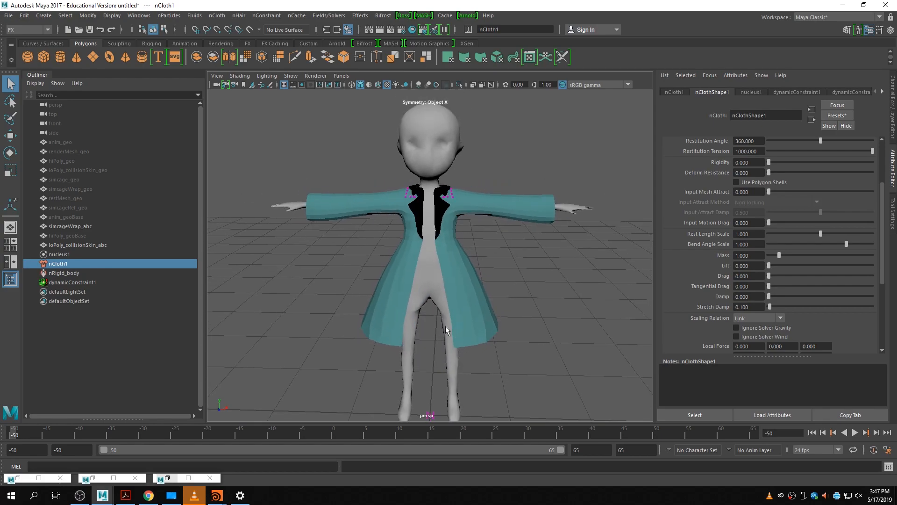
scroll(392, 229, "up", 2)
scroll(453, 231, "up", 2)
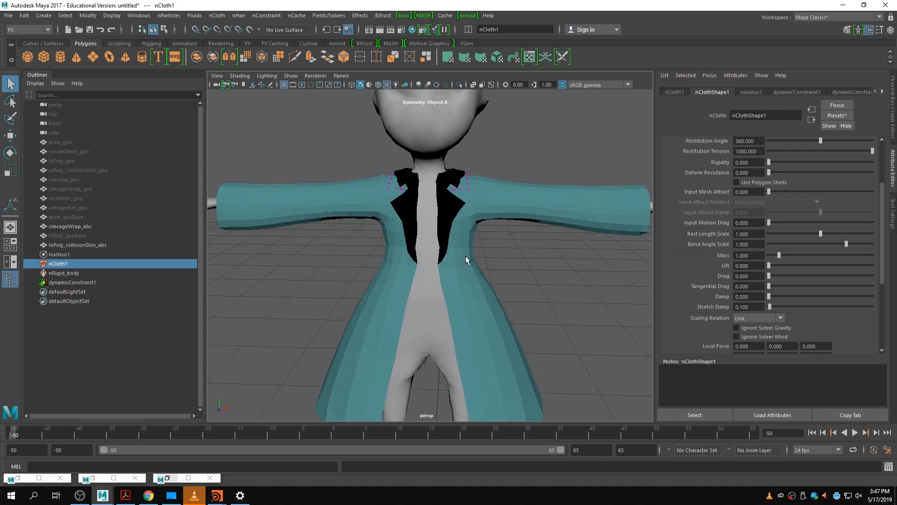
left_click(463, 276)
right_click_drag(462, 286, 426, 195)
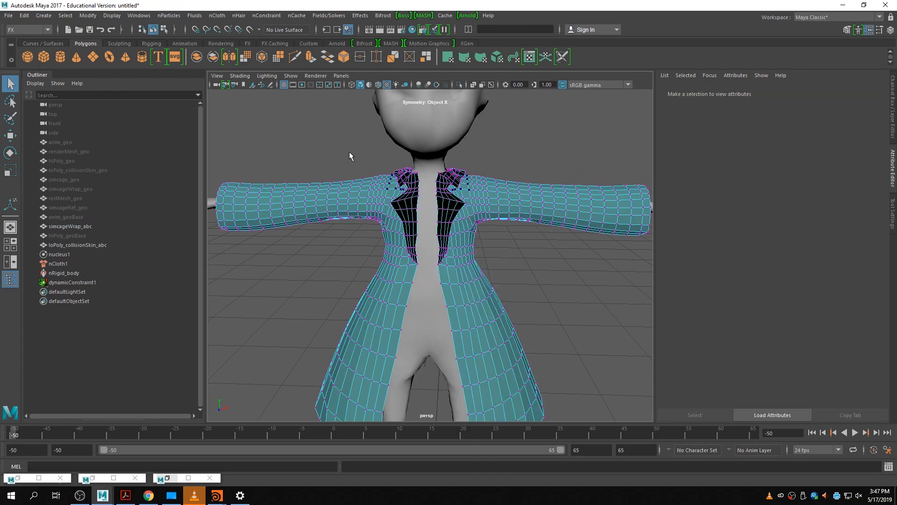
left_click_drag(377, 157, 479, 210)
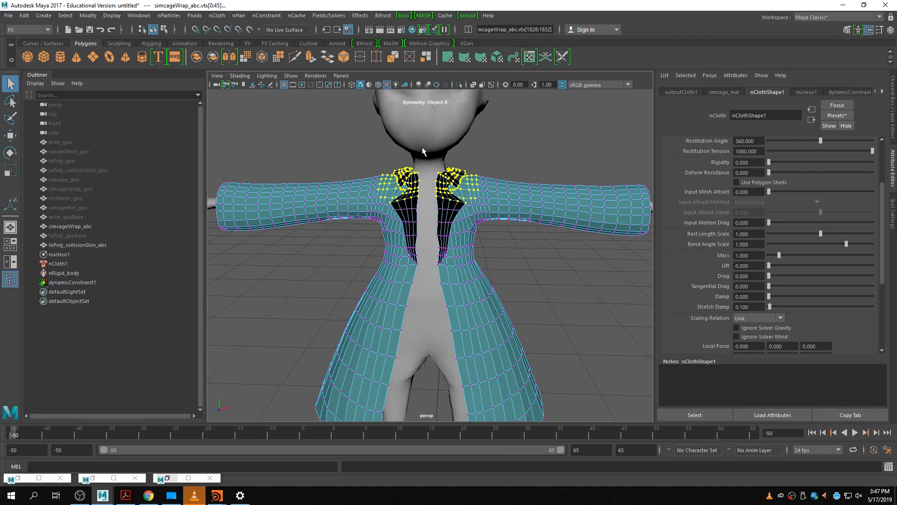
left_click(427, 128, "shift")
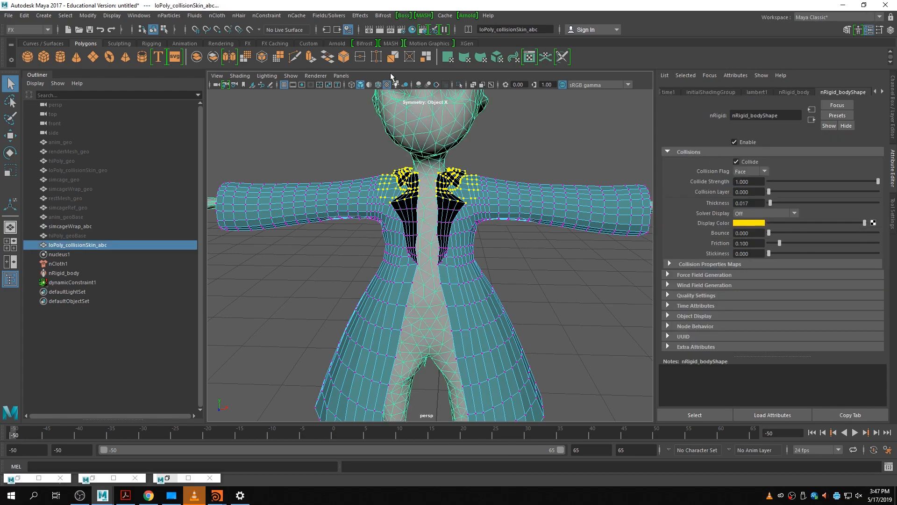
left_click(265, 15)
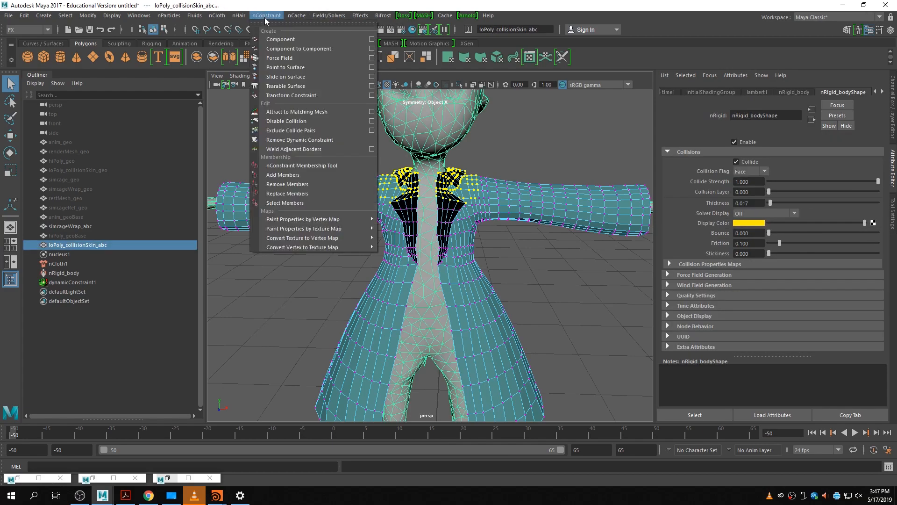
left_click(307, 73)
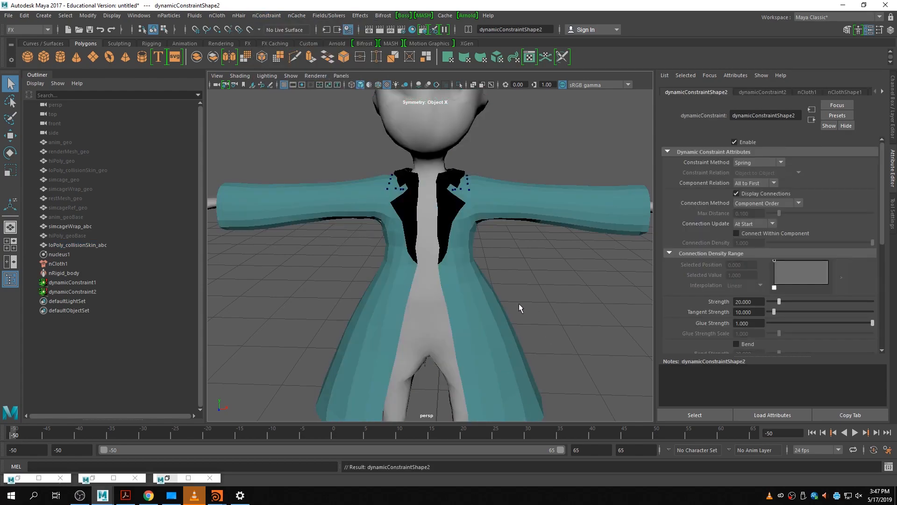
- Select the loPoly_collisionSkin_abc body, play the simulation from frame -50 to check the new constraint, stop it, and rewind
left_click(810, 431)
scroll(346, 373, "down", 9)
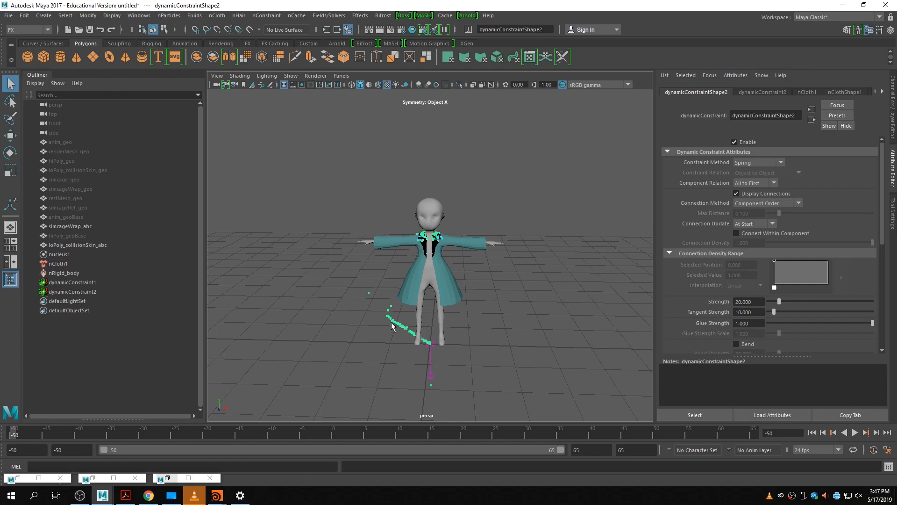
scroll(411, 338, "up", 8)
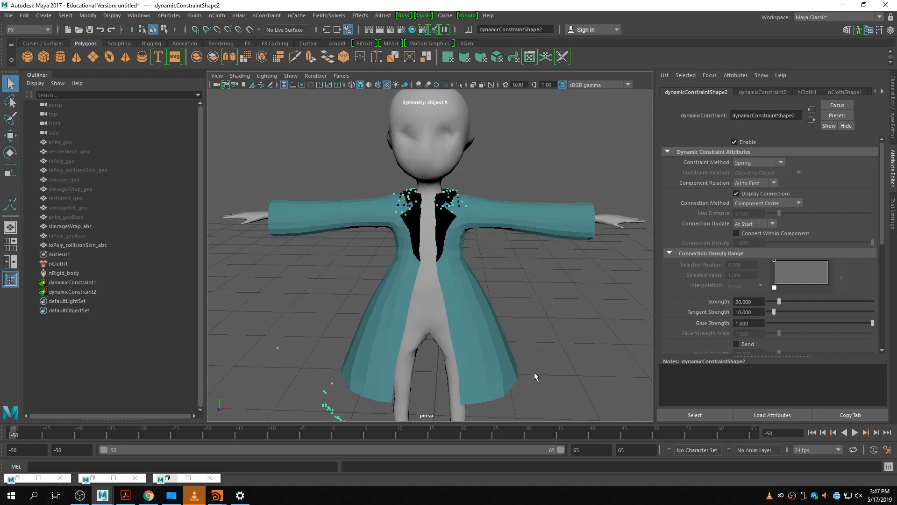
scroll(478, 354, "down", 4)
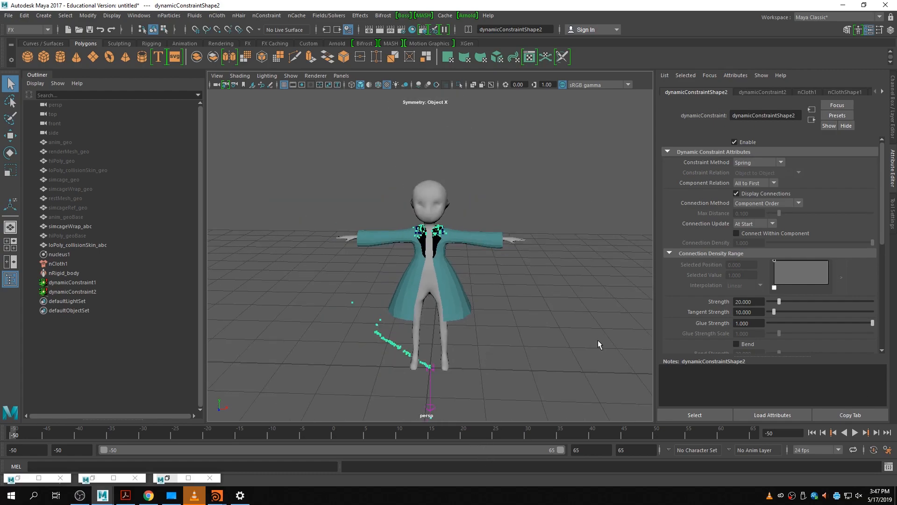
left_click(79, 435)
left_click(72, 246)
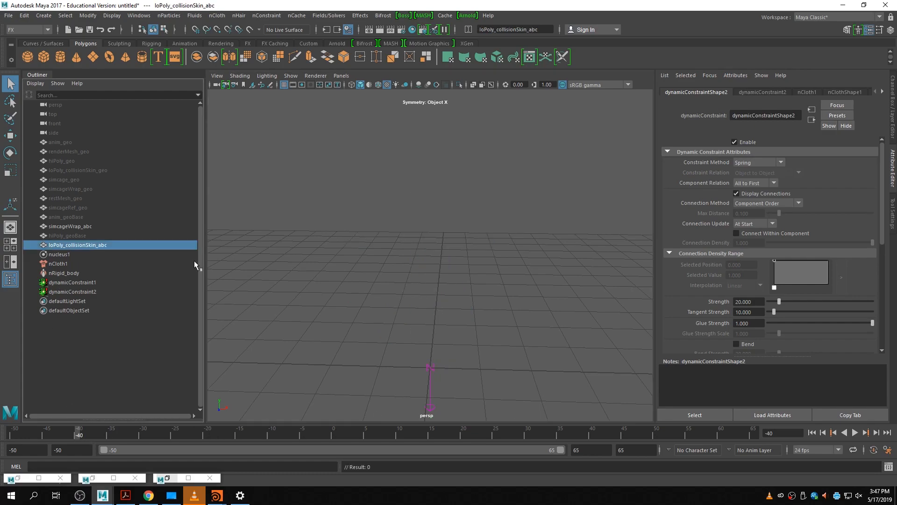
left_click(812, 432)
left_click(855, 432)
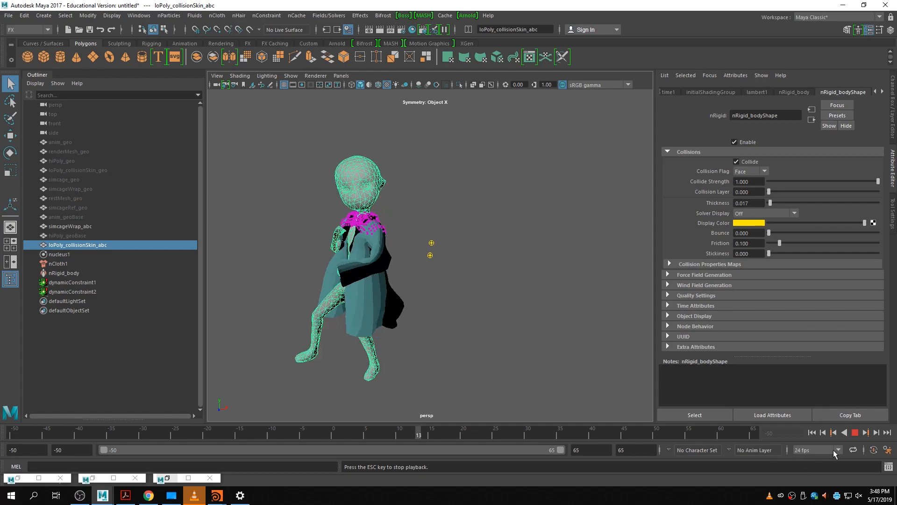
left_click(856, 433)
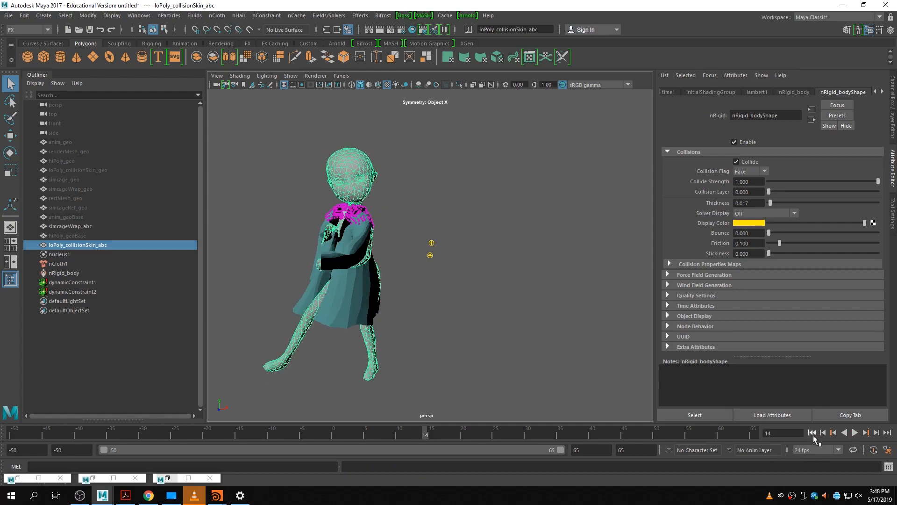
left_click(816, 433)
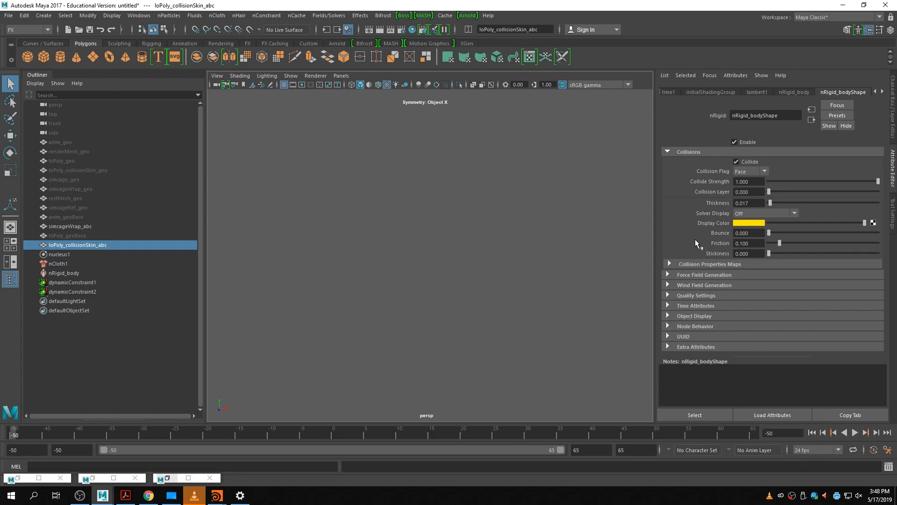
- Set the Input Mesh Attract of nCloth1 to 0.8
left_click(733, 264)
left_click(735, 264)
left_click(58, 263)
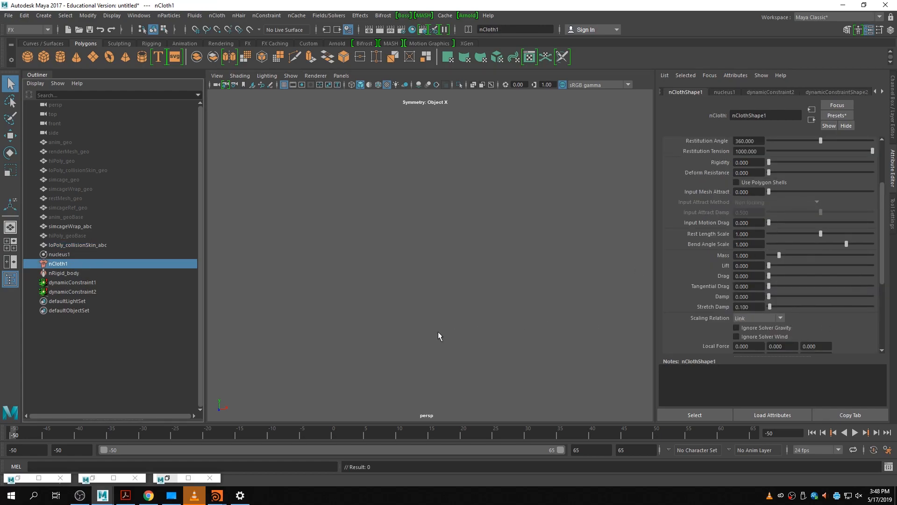
left_click(71, 438)
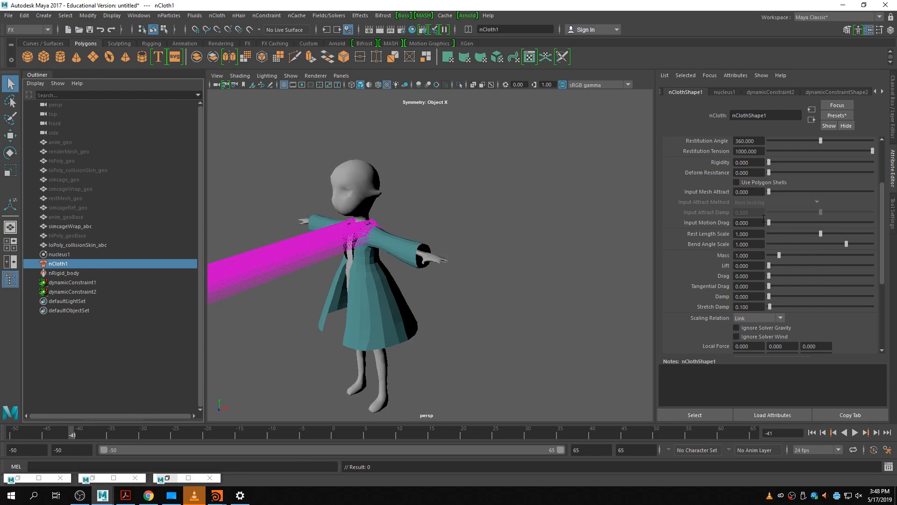
scroll(788, 204, "up", 3)
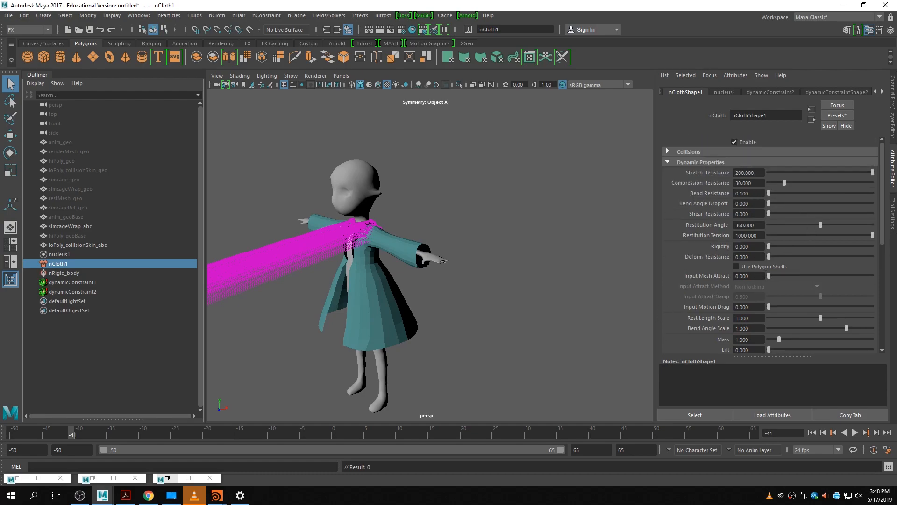
scroll(806, 287, "down", 1)
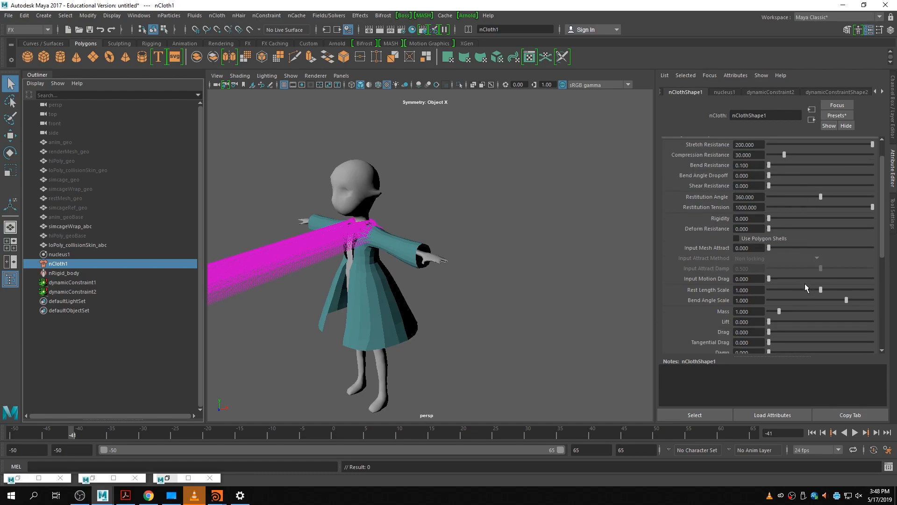
left_click(756, 249)
double_click(756, 249)
type("0.8")
key("Return")
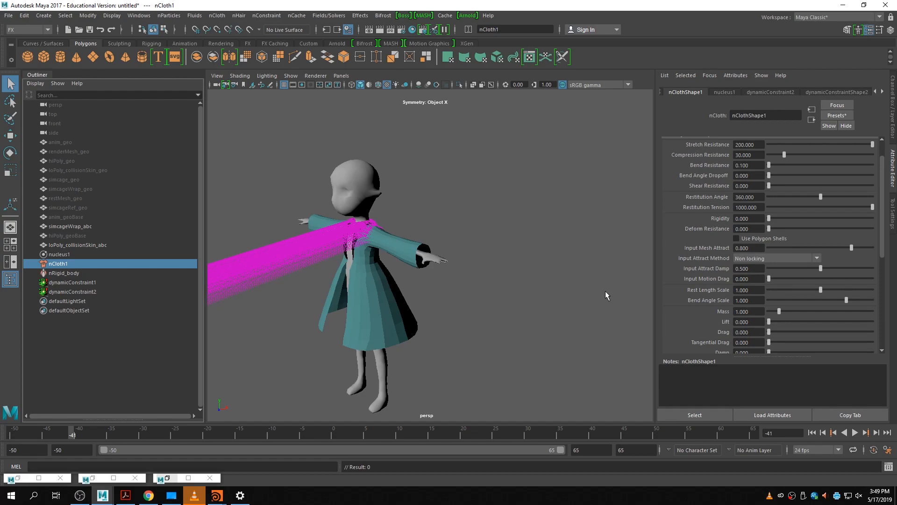
- Rewind to frame -50, start painting the Input Attract nCloth vertex map on the coat, and show the paint tool's settings
key("alt+shift+v")
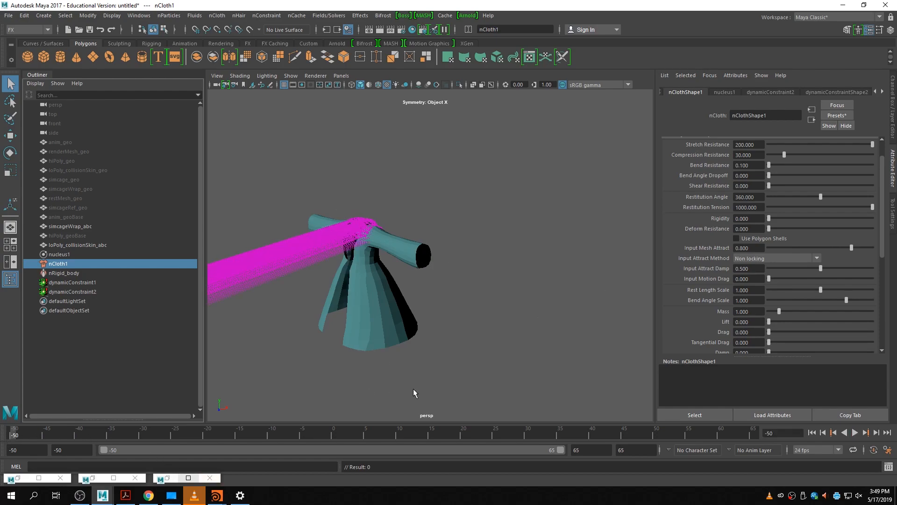
left_click(813, 433)
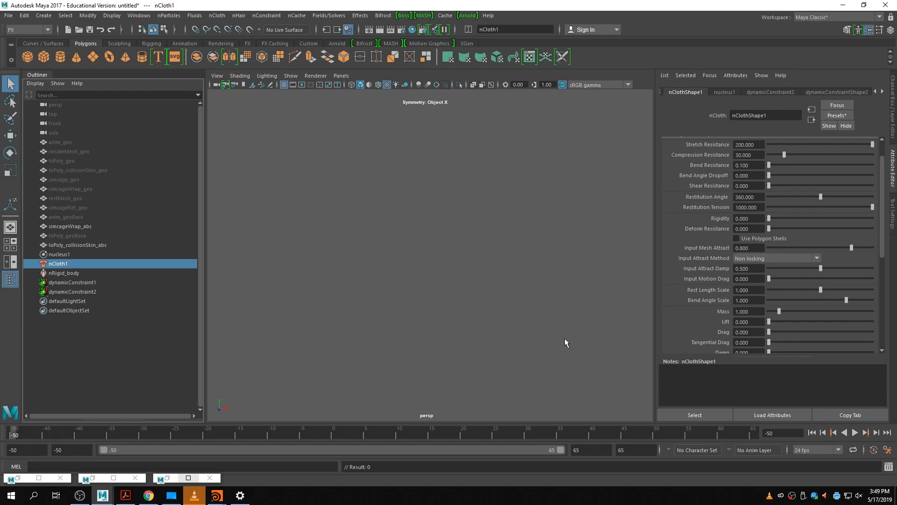
left_click(496, 318)
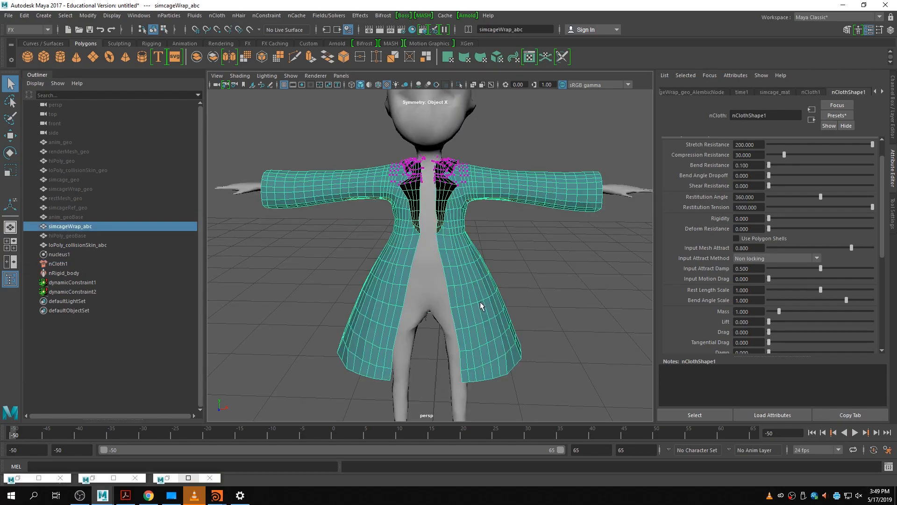
right_click(481, 302)
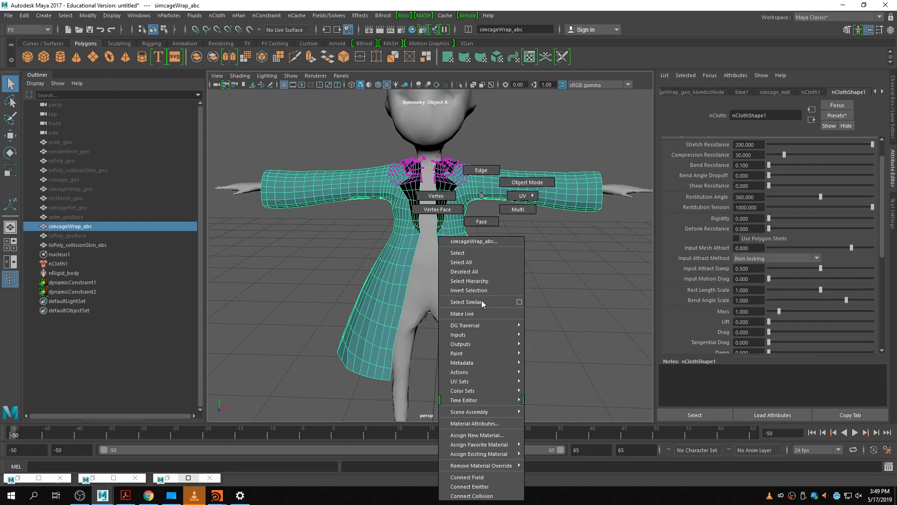
mouse_move(477, 354)
mouse_move(580, 392)
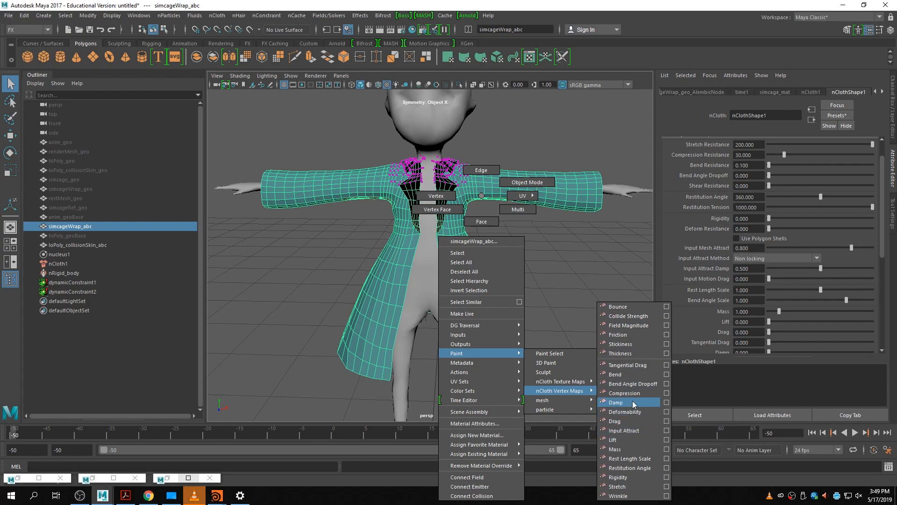
left_click(634, 431)
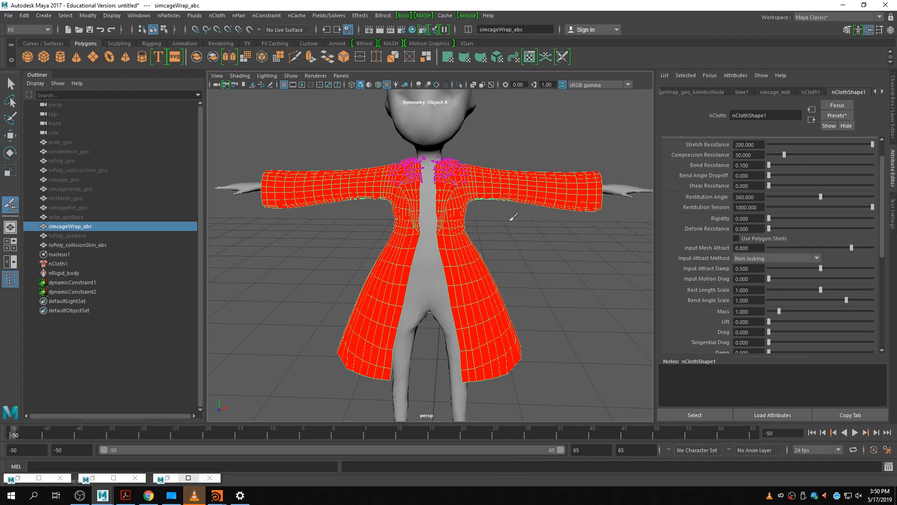
left_click(893, 216)
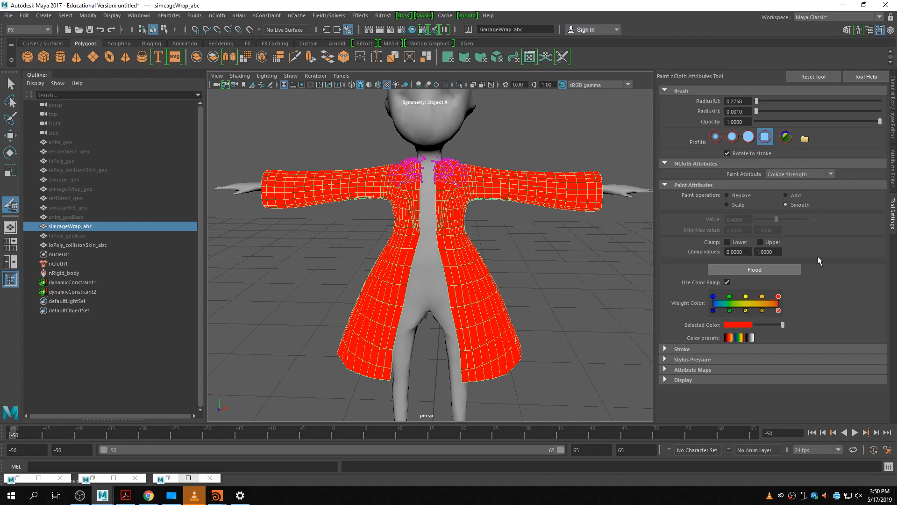
- Flood the whole coat with a value of 0 using the Replace paint operation
left_click(742, 196)
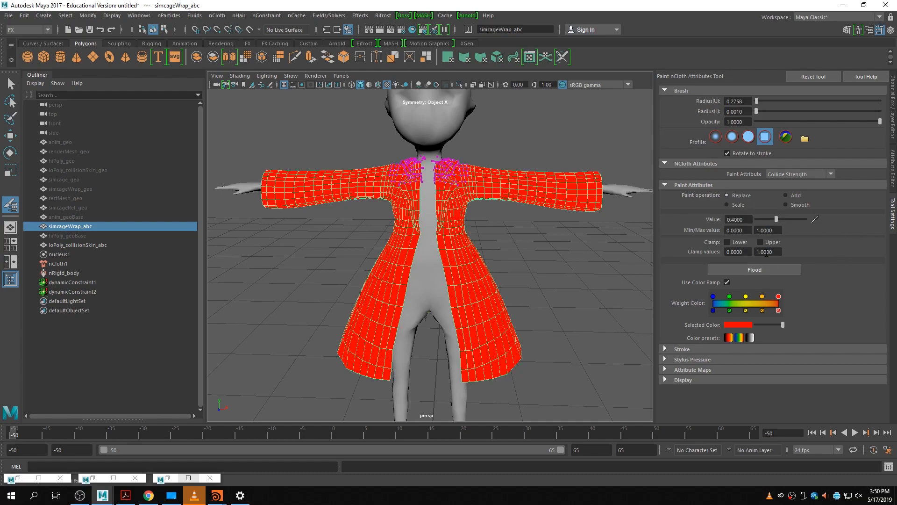
left_click_drag(774, 220, 729, 226)
left_click(762, 270)
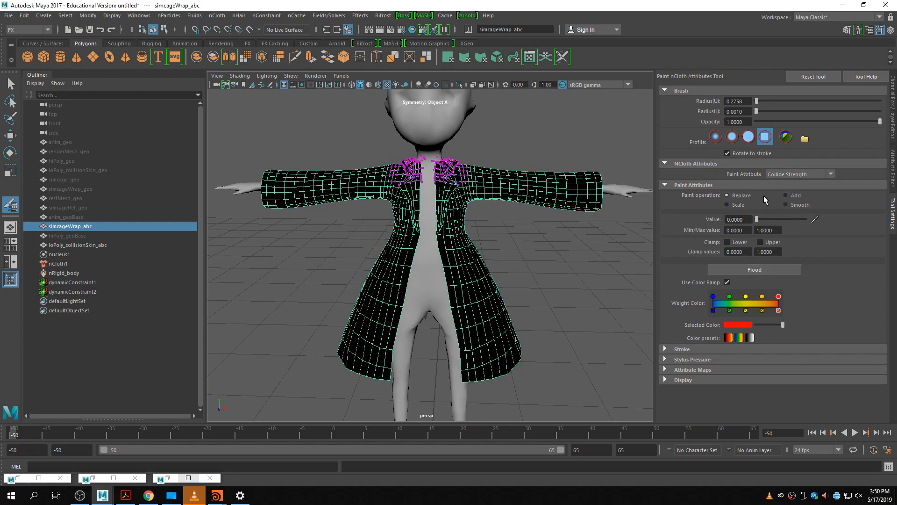
- Set the paint value to 0.8 and paint the coat's upper back and the back of both sleeves
double_click(746, 218)
type("1")
key("Return")
type("0.8")
key("Return")
mouse_move(587, 209)
left_mouse_down("alt")
mouse_move(278, 224)
mouse_move(294, 220)
left_mouse_up("alt")
mouse_move(474, 151)
left_mouse_down()
mouse_move(430, 187)
mouse_move(376, 187)
mouse_move(598, 187)
left_mouse_up()
left_click_drag(361, 189, 209, 189)
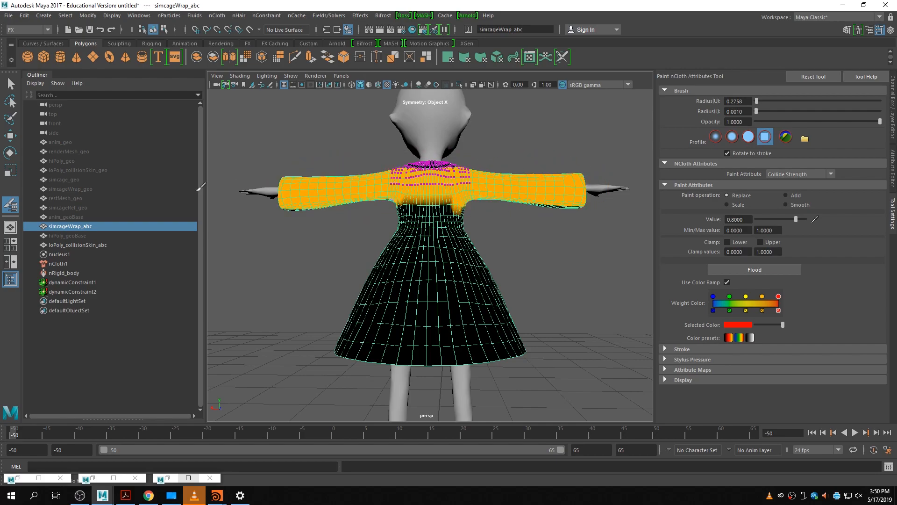
- Paint the 0.8 value over the front and underside of both sleeves and the shoulders
left_click_drag(290, 220, 523, 229, "alt")
mouse_move(465, 197)
left_mouse_down()
mouse_move(613, 199)
mouse_move(584, 228)
mouse_move(524, 225)
left_mouse_up()
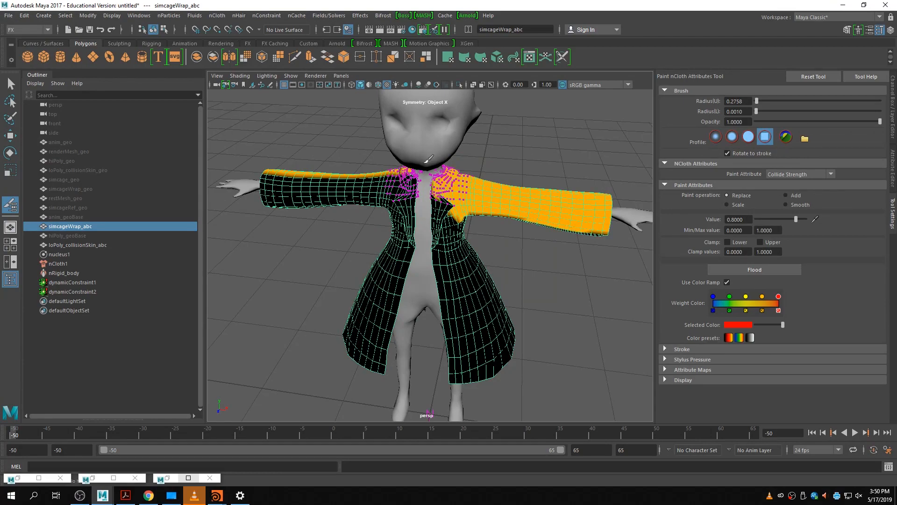
mouse_move(439, 166)
left_mouse_down()
mouse_move(369, 192)
mouse_move(264, 189)
left_mouse_up()
left_click_drag(327, 298, 383, 196, "alt")
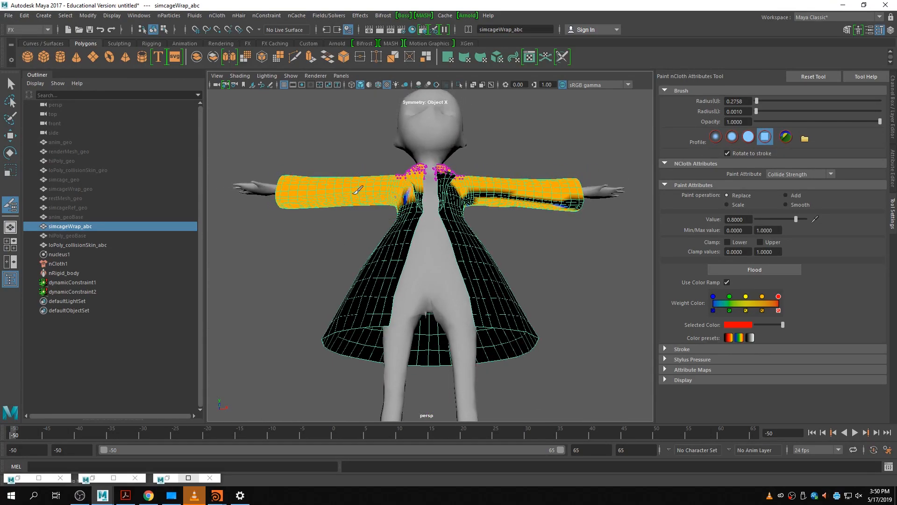
left_click_drag(467, 188, 604, 197)
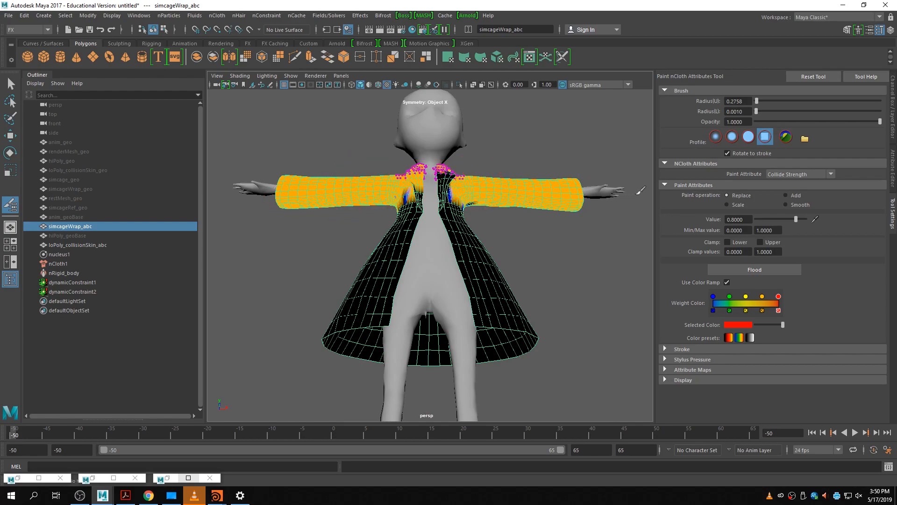
- Paint the 0.8 value over the unpainted patches on the coat's front chest and below the armholes on both sides
left_click_drag(468, 265, 457, 303, "alt")
scroll(441, 260, "up", 2)
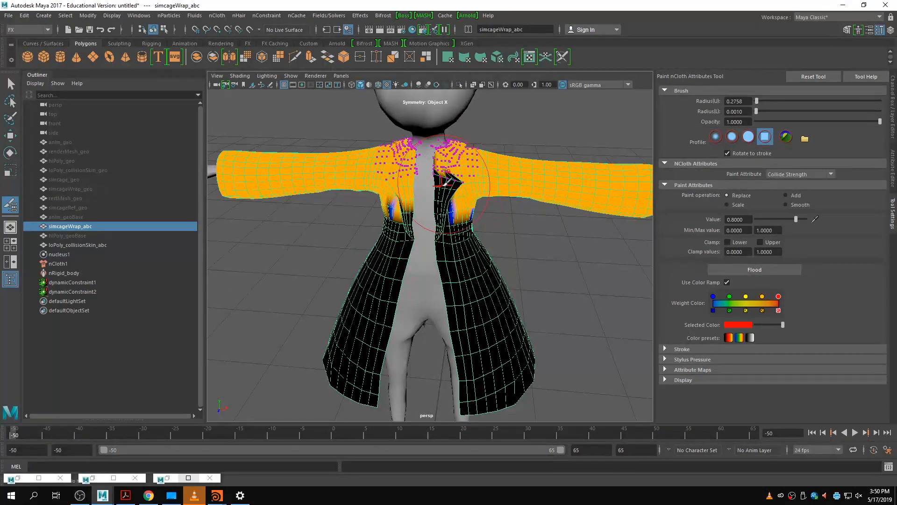
mouse_move(442, 184)
left_mouse_down()
mouse_move(425, 185)
mouse_move(453, 175)
left_mouse_up()
left_click_drag(495, 235, 411, 206, "alt")
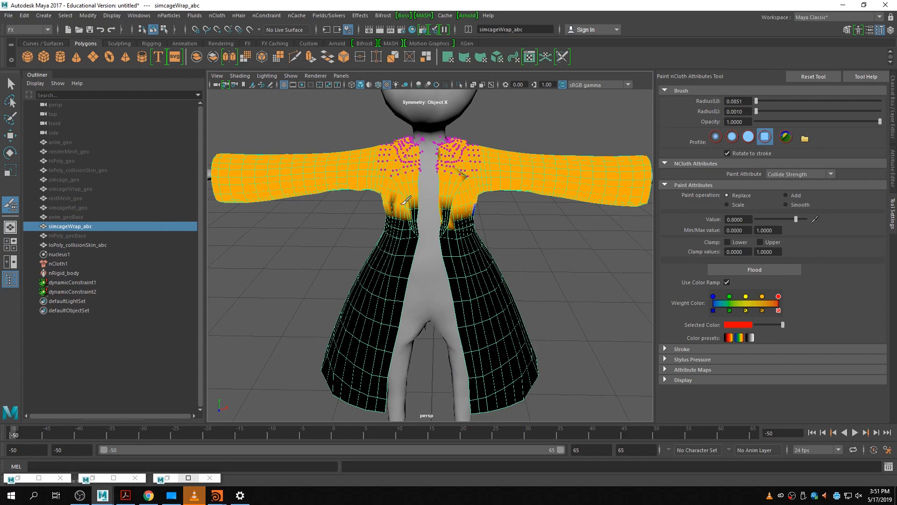
mouse_move(485, 176)
left_mouse_down("alt")
mouse_move(371, 176)
mouse_move(381, 150)
left_mouse_up("alt")
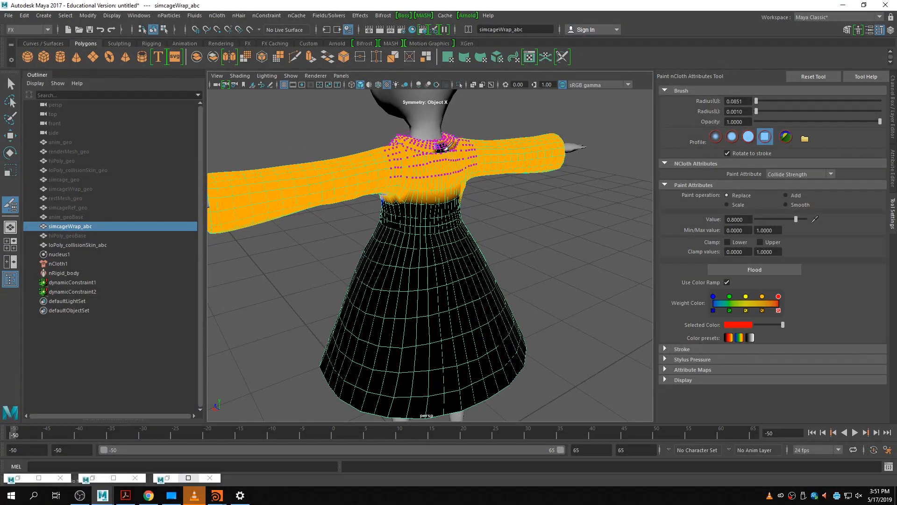
- Flood the coat with the Smooth paint operation to blend the sleeve and chest weights down into the skirt
mouse_move(447, 179)
left_mouse_down("alt")
mouse_move(574, 183)
mouse_move(418, 208)
left_mouse_up("alt")
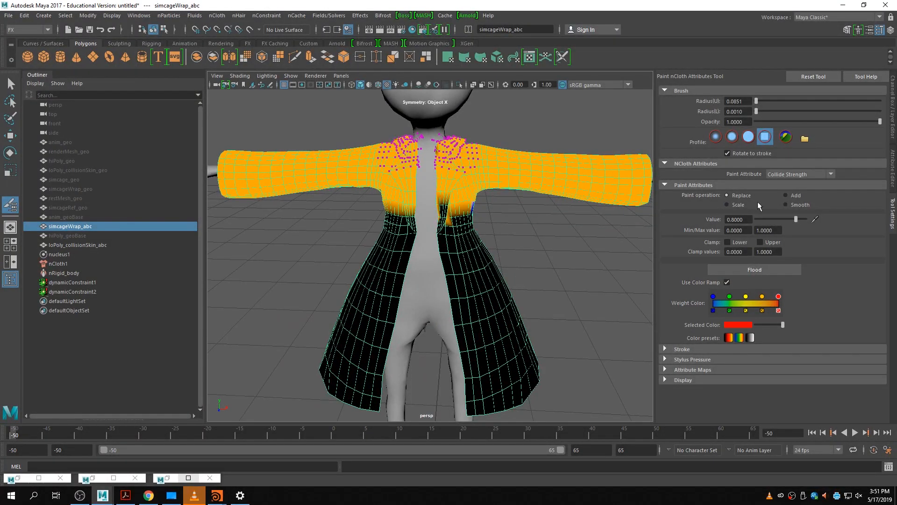
left_click(786, 204)
left_click(754, 269)
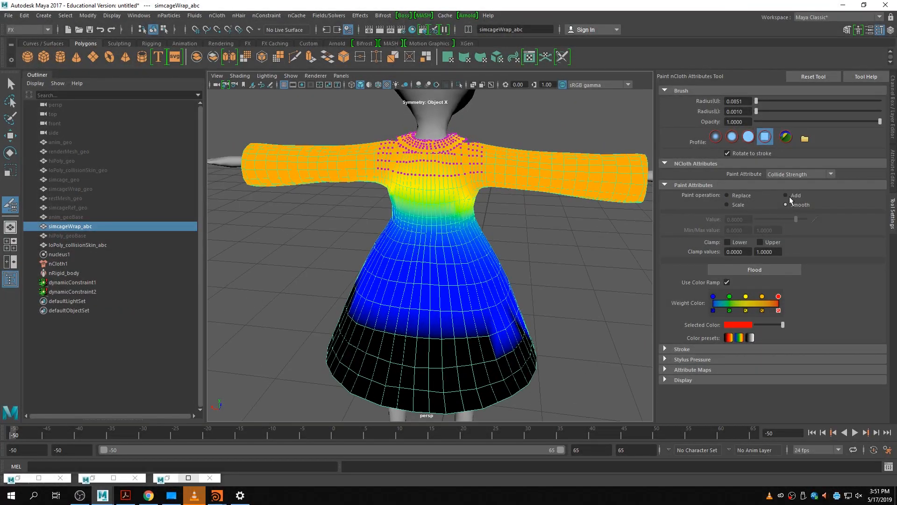
- Use the Add operation with a value of 1 to paint the upper back, both shoulders and the upper front chest
left_click(789, 196)
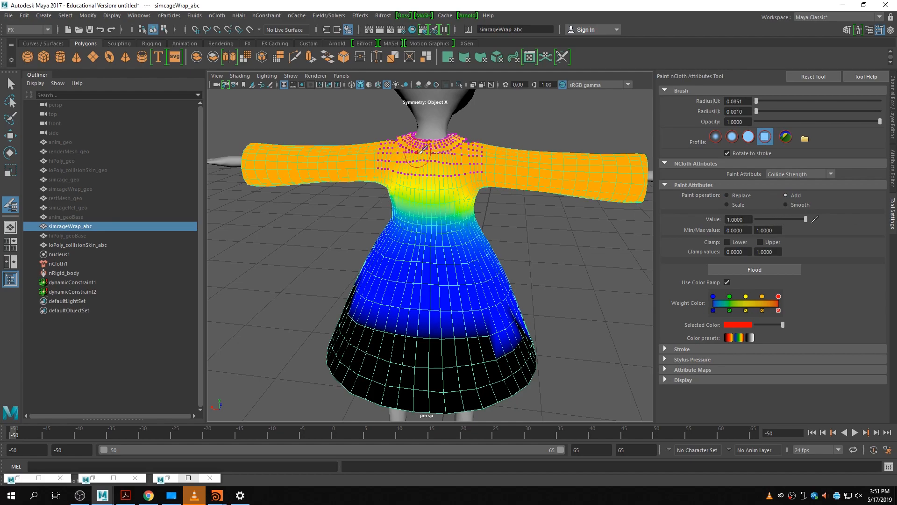
mouse_move(418, 152)
left_mouse_down()
mouse_move(440, 153)
mouse_move(413, 165)
mouse_move(460, 166)
mouse_move(394, 172)
left_mouse_up()
mouse_move(437, 143)
left_mouse_down()
mouse_move(406, 154)
mouse_move(458, 139)
left_mouse_up()
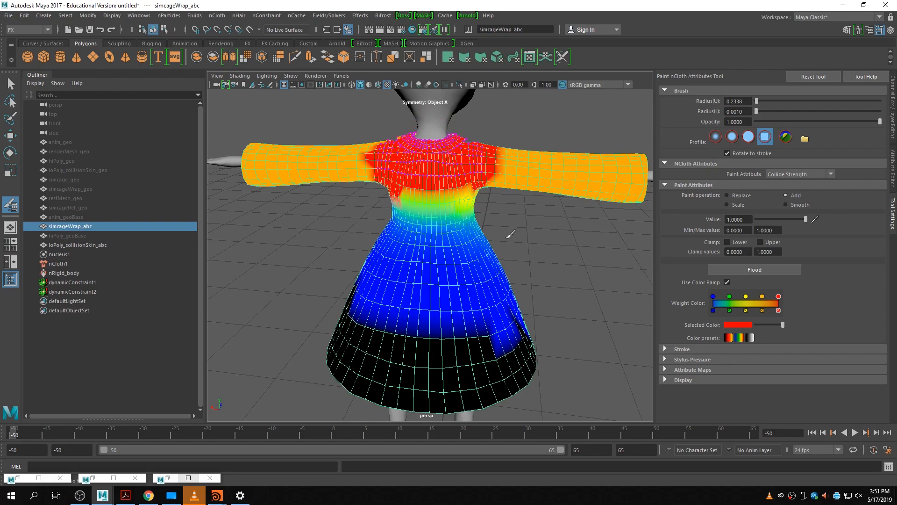
key("super")
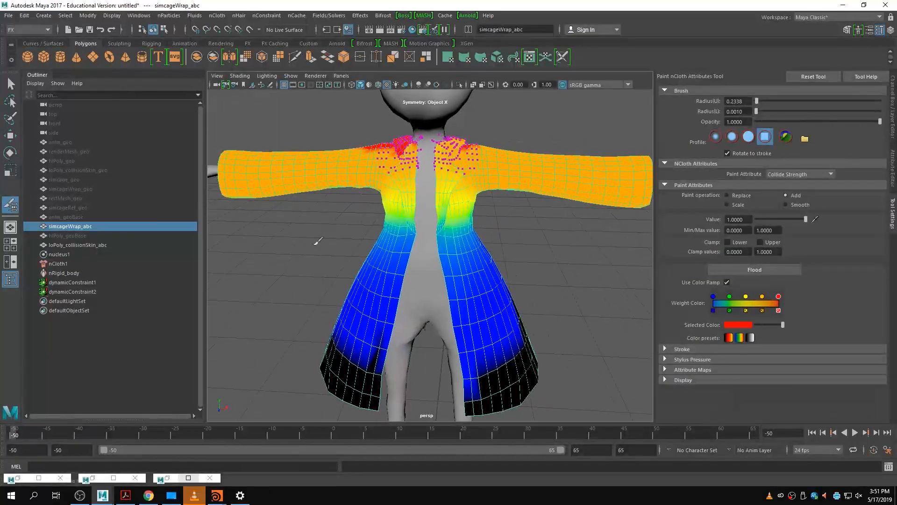
mouse_move(411, 135)
left_mouse_down()
mouse_move(423, 161)
mouse_move(440, 155)
mouse_move(455, 164)
left_mouse_up()
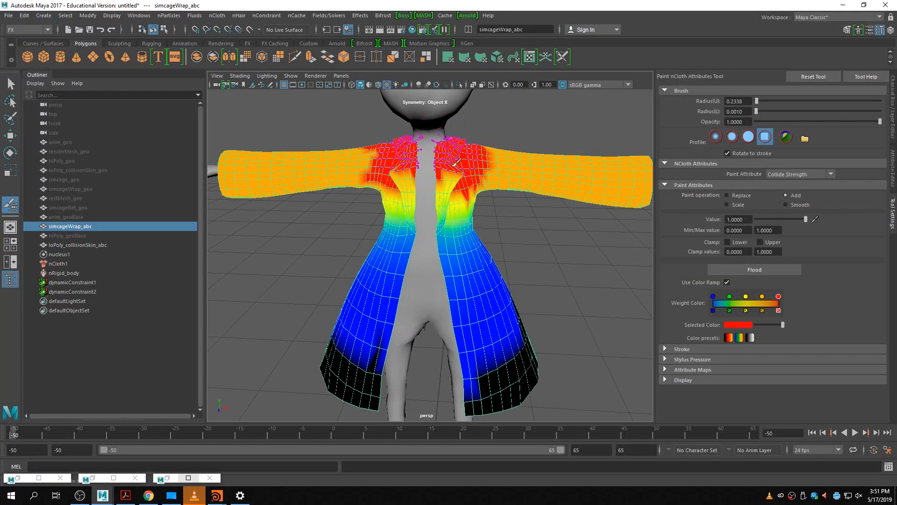
left_click_drag(394, 156, 368, 162)
- Switch back to the Smooth operation and flood the whole coat to soften the edges of the newly painted shoulder area
left_click(786, 205)
left_click(754, 270)
mouse_move(572, 358)
left_mouse_down("alt")
mouse_move(345, 340)
mouse_move(354, 355)
mouse_move(586, 339)
mouse_move(580, 348)
left_mouse_up("alt")
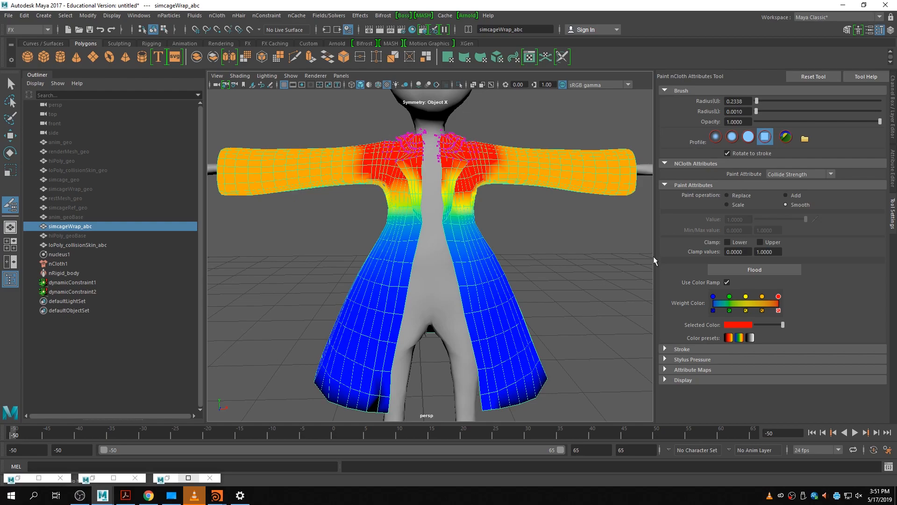
scroll(540, 304, "down", 2)
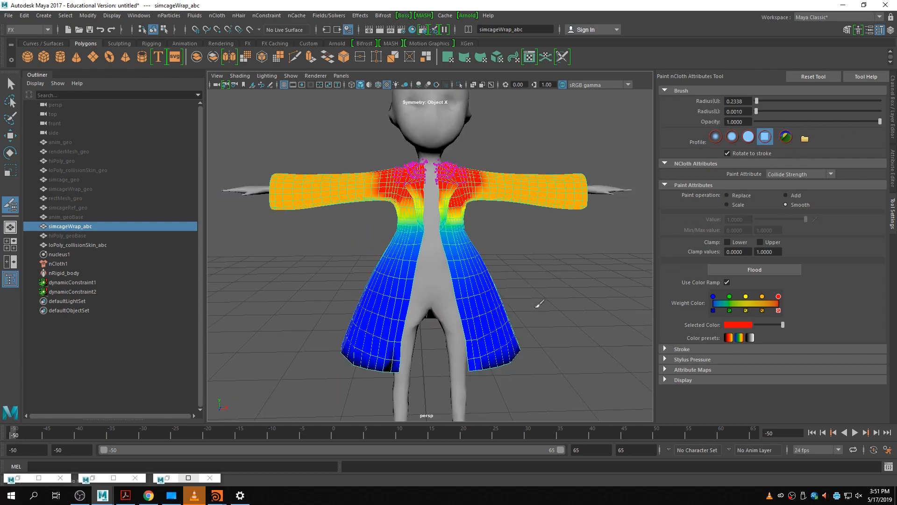
scroll(539, 304, "down", 3)
left_click_drag(523, 297, 501, 299, "alt")
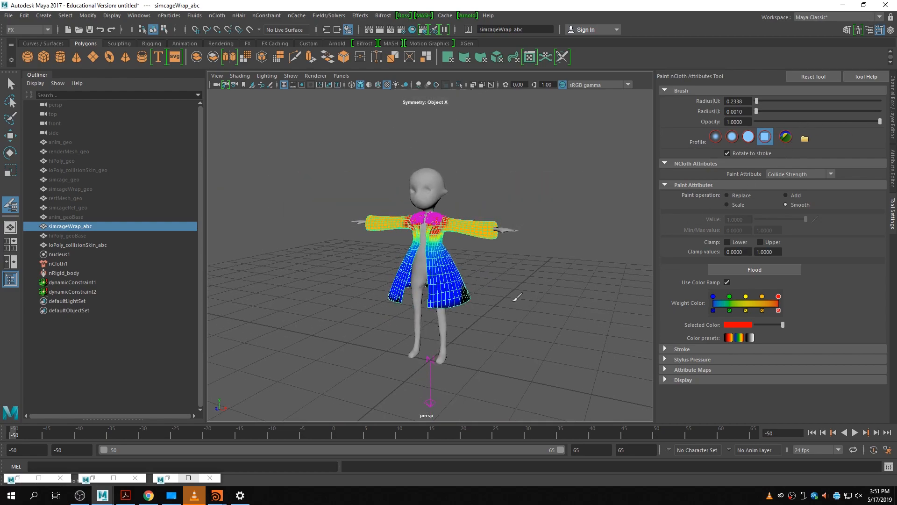
- Show the channel box, leave the painting tool for the Select tool and deselect everything
left_click(894, 96)
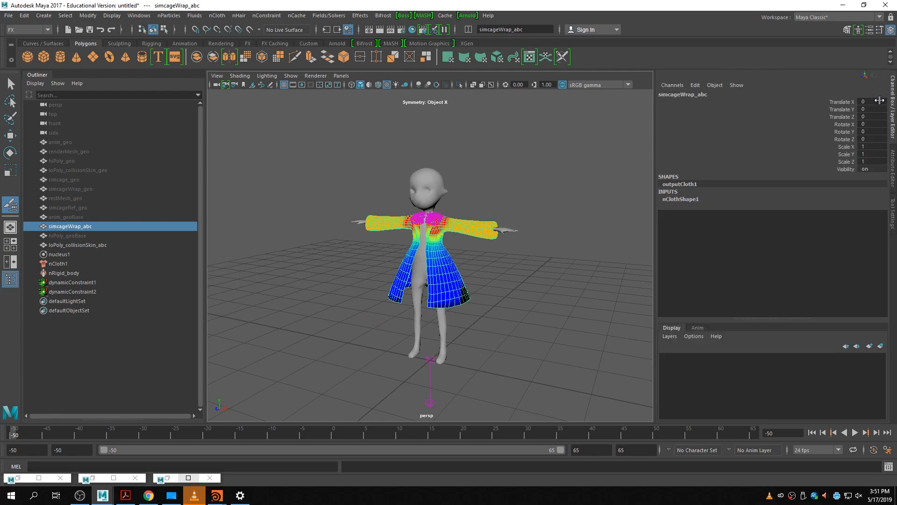
right_click_drag(512, 287, 535, 247)
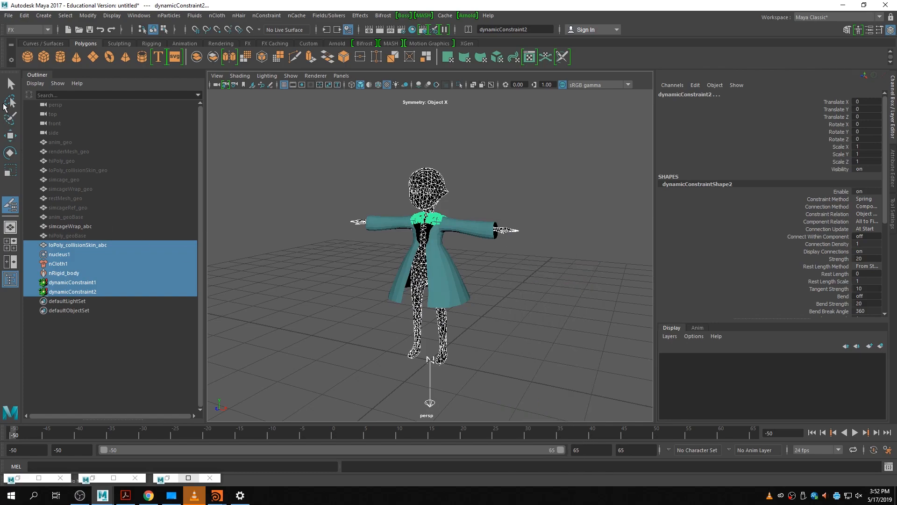
left_click(9, 87)
right_click_drag(433, 195, 454, 181)
left_click(452, 257)
left_click(527, 385)
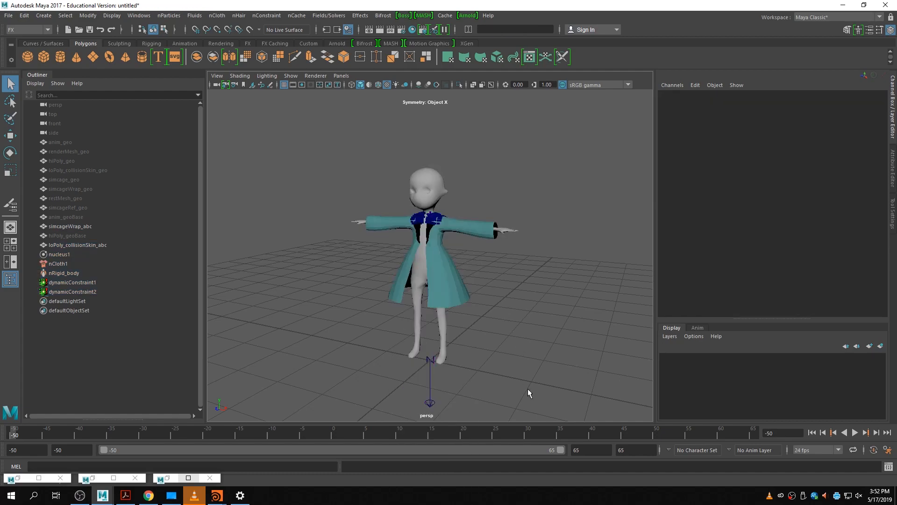
- Play the simulation from frame -50 and scrub the timeline to check how the coat follows the character
left_click_drag(79, 436, 72, 436)
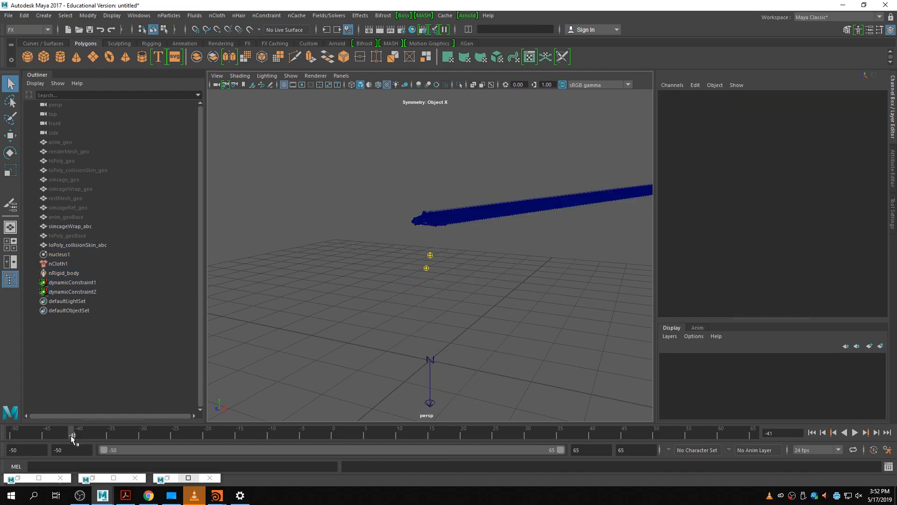
left_click(73, 226)
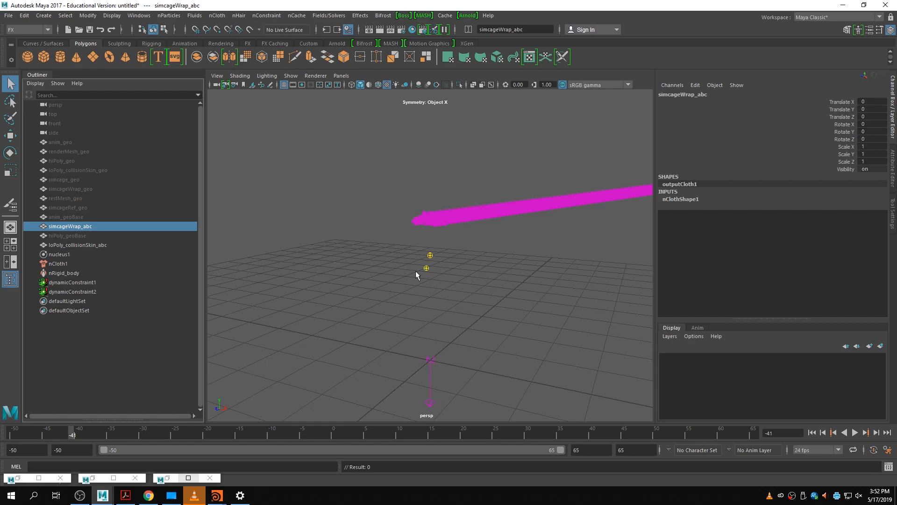
key("f")
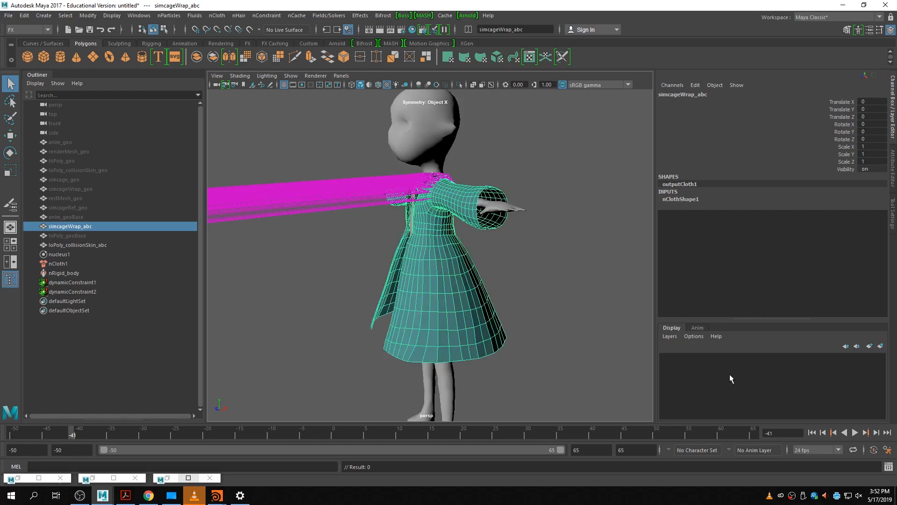
left_click(812, 432)
left_click(855, 433)
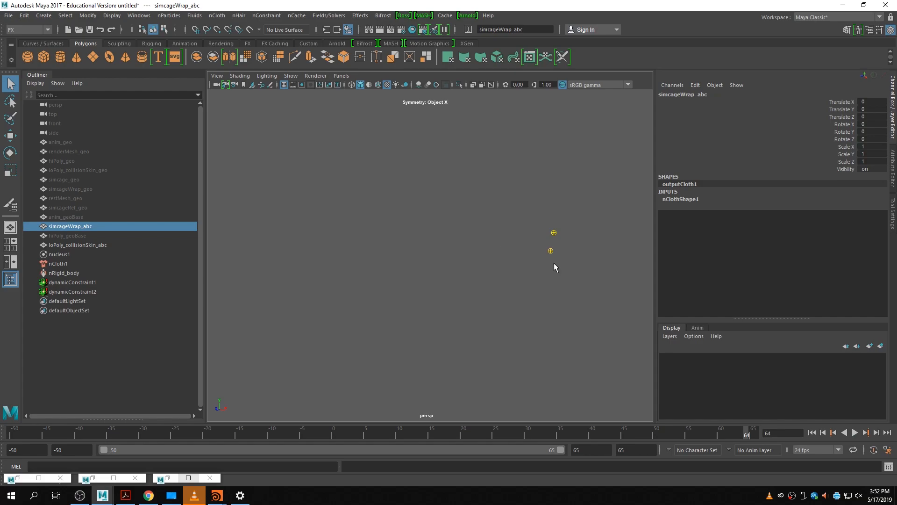
left_click_drag(303, 433, 495, 435)
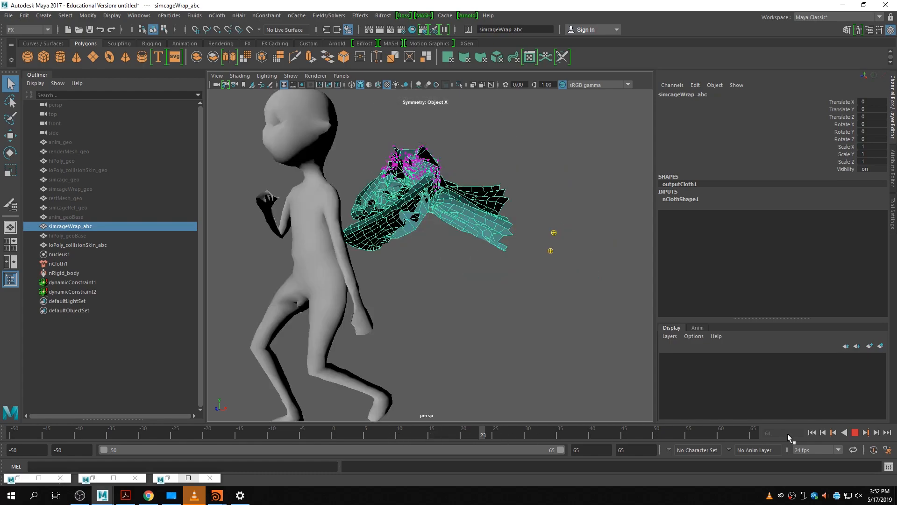
key("Escape")
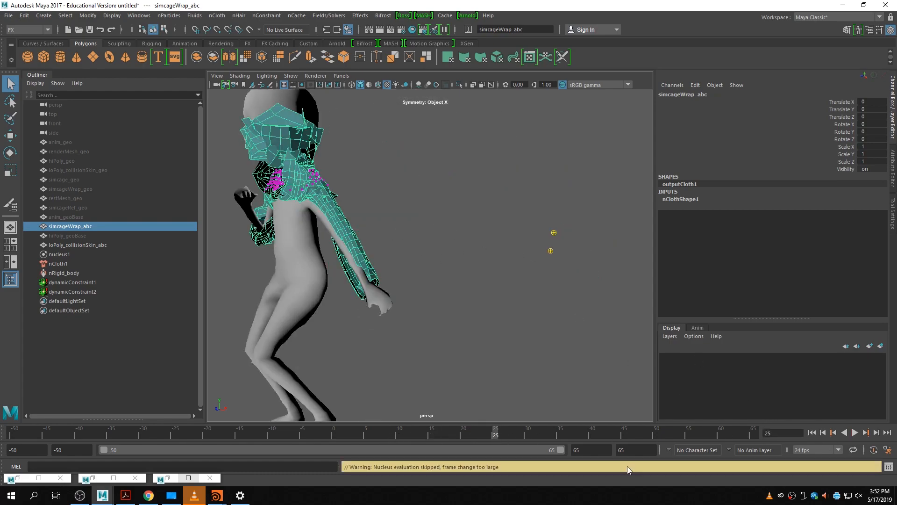
- Rewind to frame -50, frame the coat and create a new nObject cache for it
left_click(812, 432)
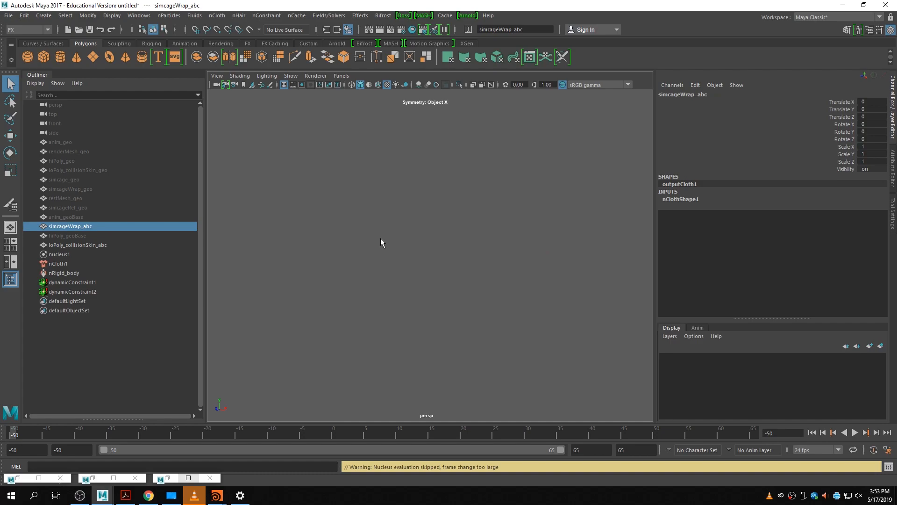
key("f")
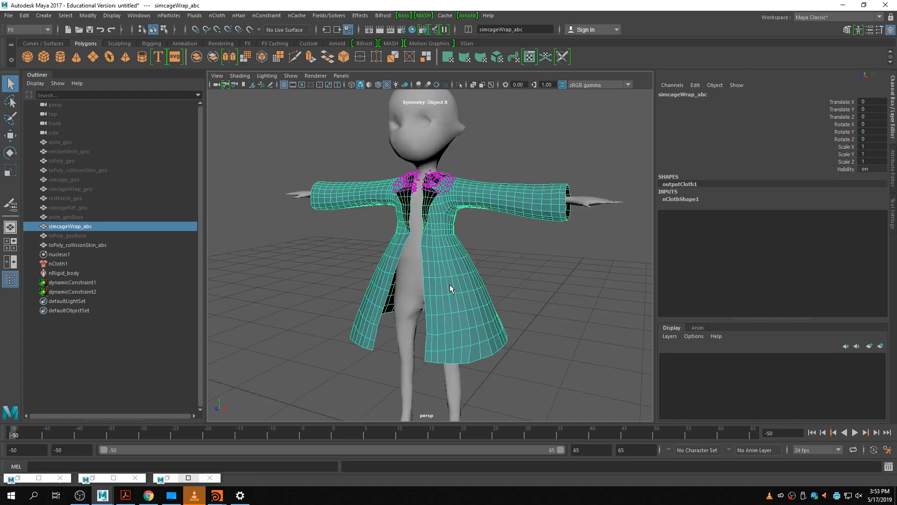
left_click(306, 17)
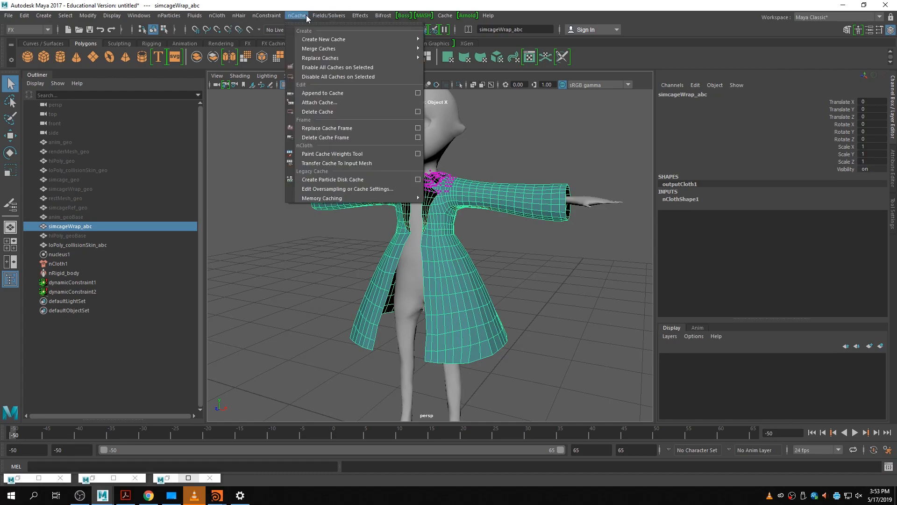
mouse_move(330, 41)
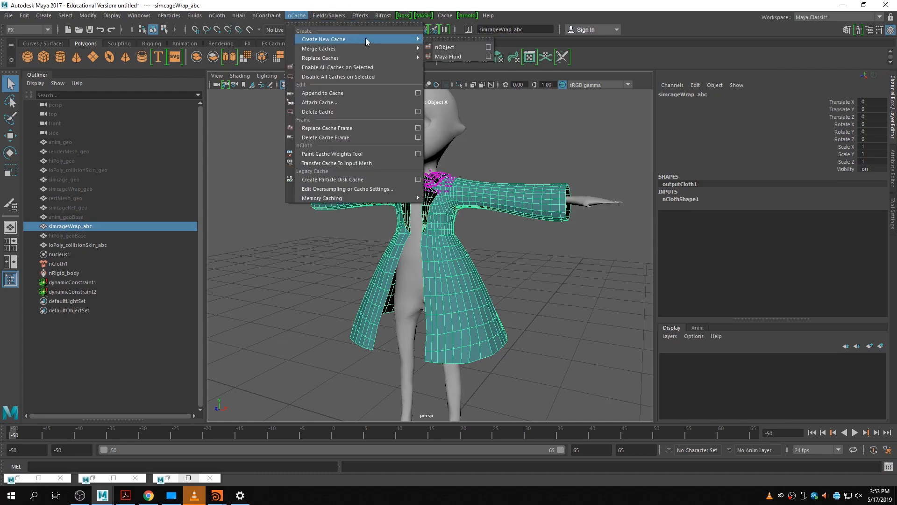
left_click(444, 47)
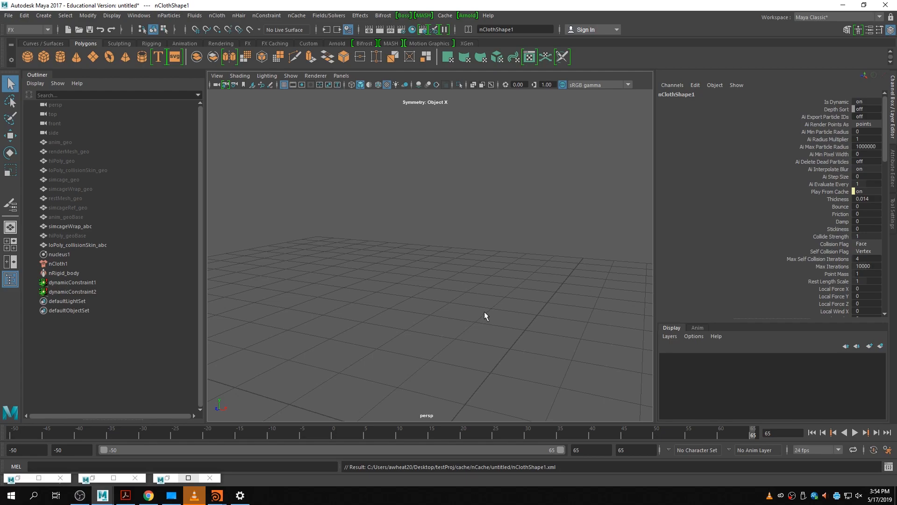
- Frame the collision body and scrub the cached animation, previewing the coat smoothed, to examine the cloth's motion
scroll(479, 222, "down", 12)
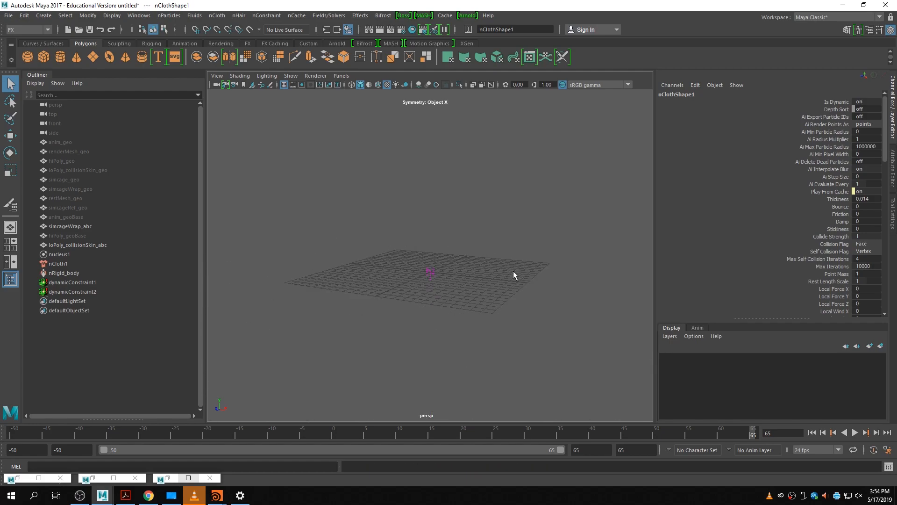
key("f")
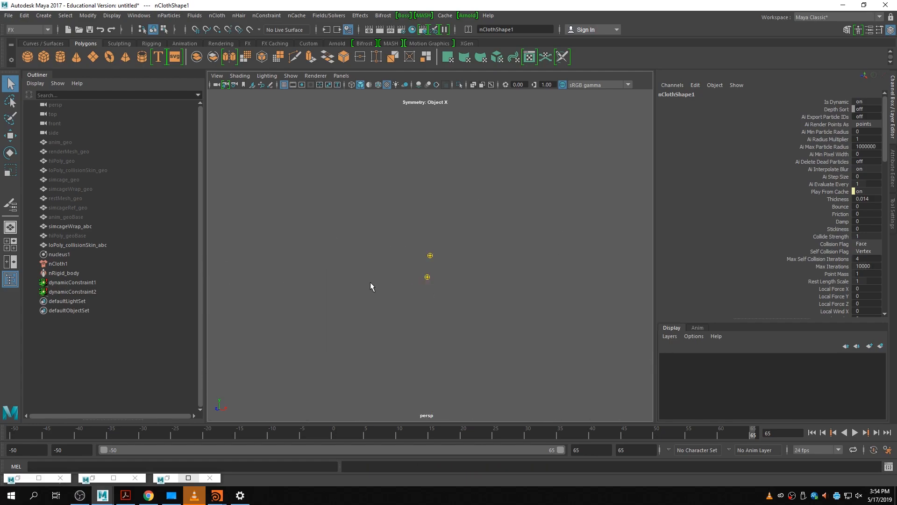
left_click(75, 244)
key("f")
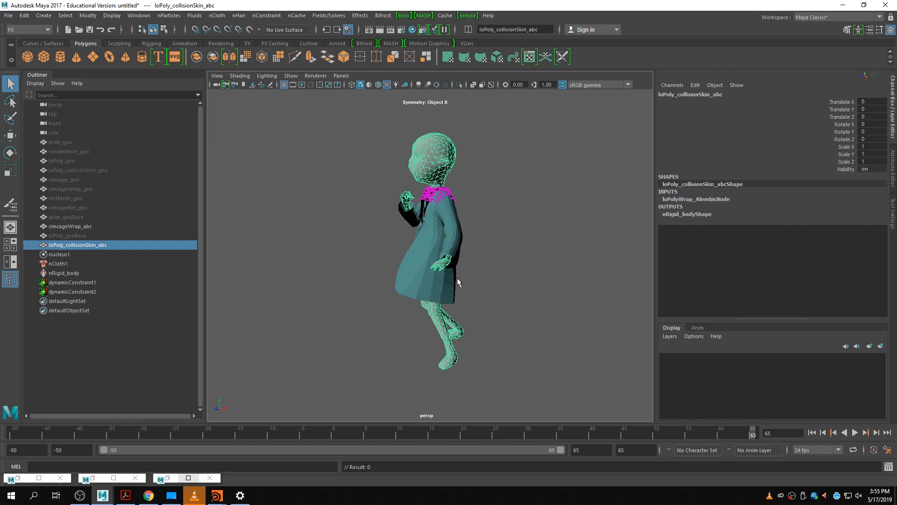
left_click_drag(514, 434, 666, 410)
left_click(495, 246)
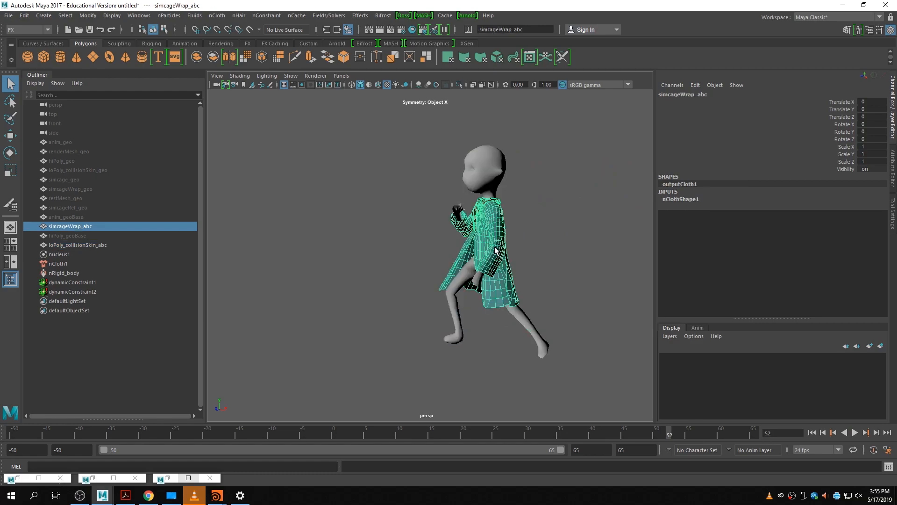
key("3")
left_click_drag(577, 430, 618, 417)
key("1")
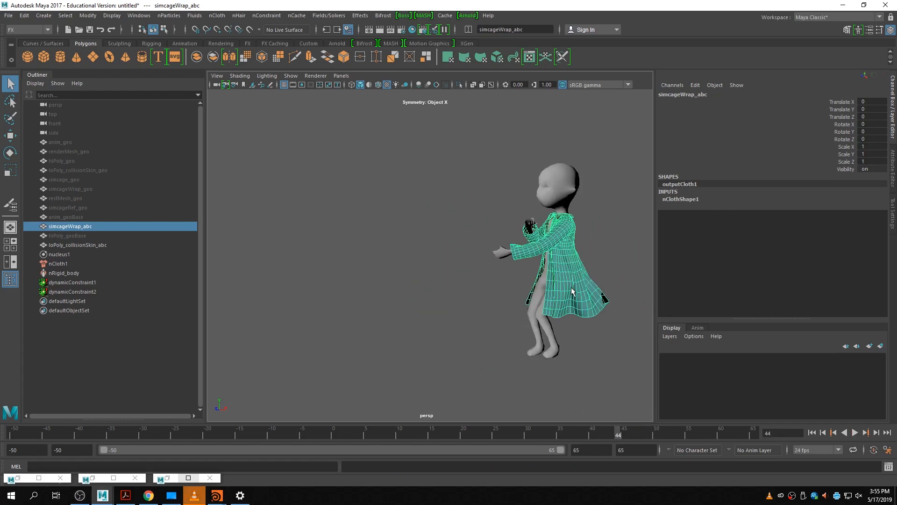
left_click(546, 335)
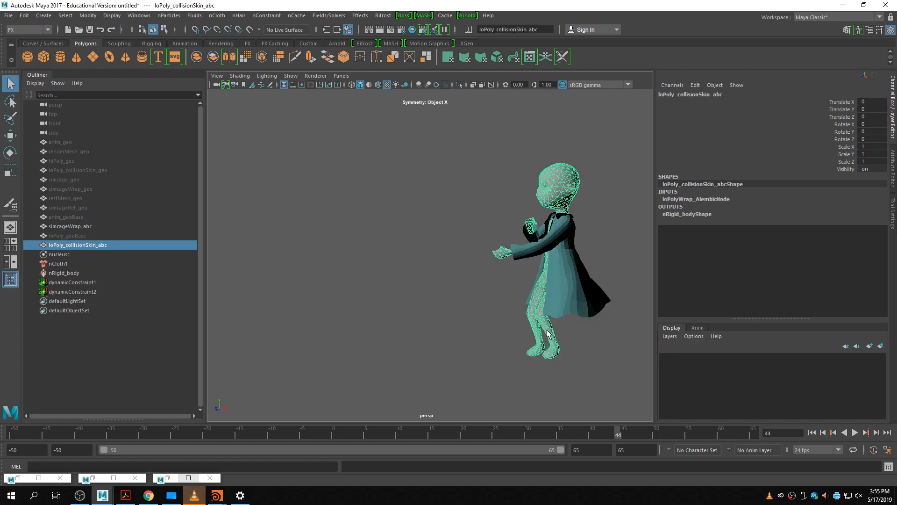
left_click(498, 362)
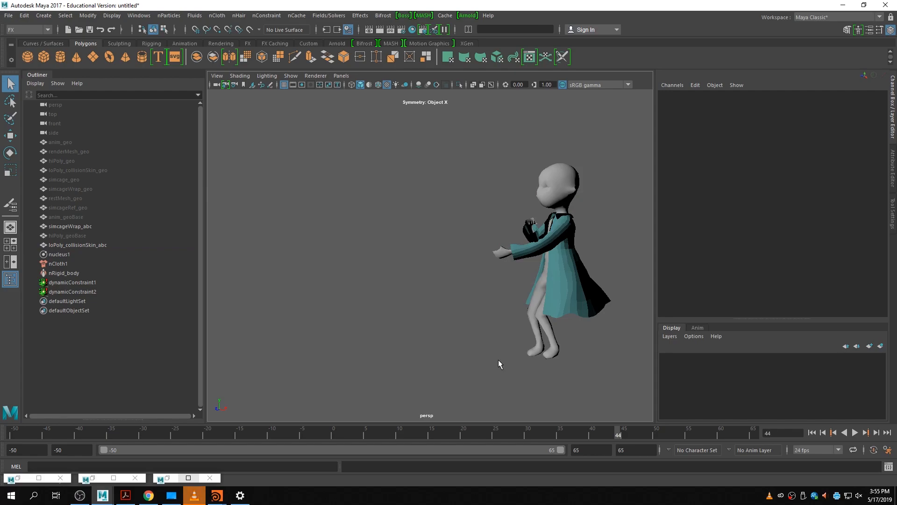
left_click(574, 265)
left_click(496, 318)
- Select the coat's nCloth1 node and show its nClothShape1 attributes
left_click(578, 303)
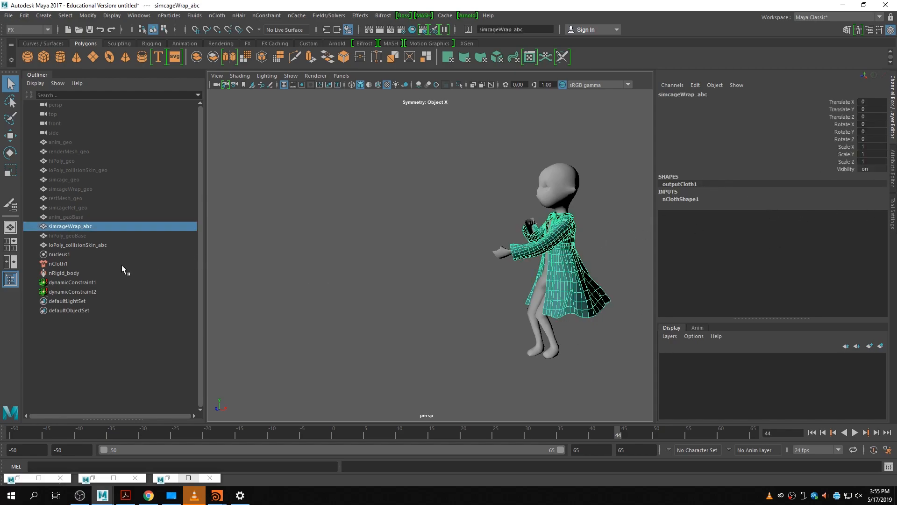
left_click(63, 263)
left_click(893, 164)
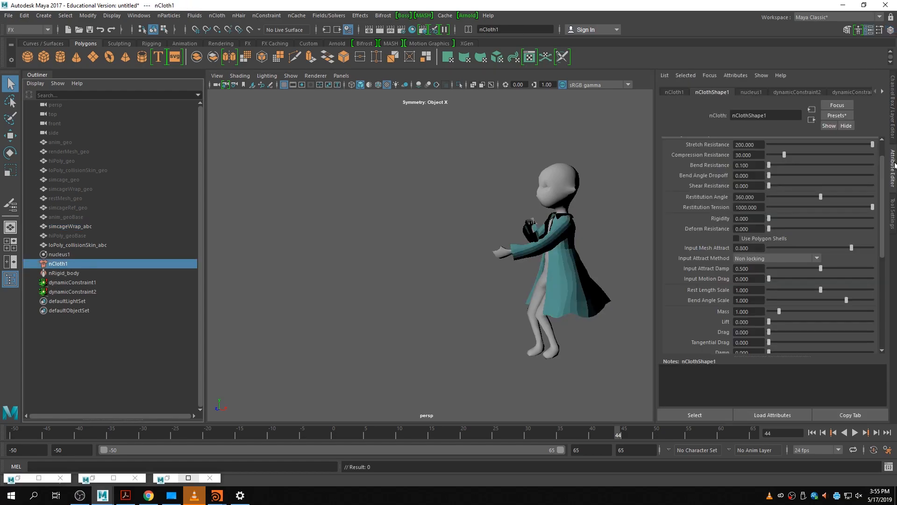
- Scrub to frame 51 and set the coat's nCloth Damp to 0.5
left_click_drag(515, 431, 660, 442)
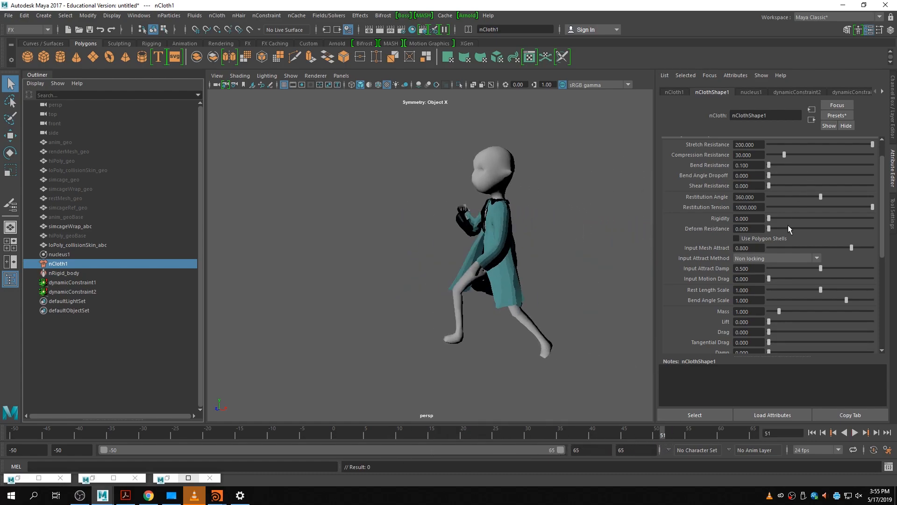
scroll(789, 220, "down", 4)
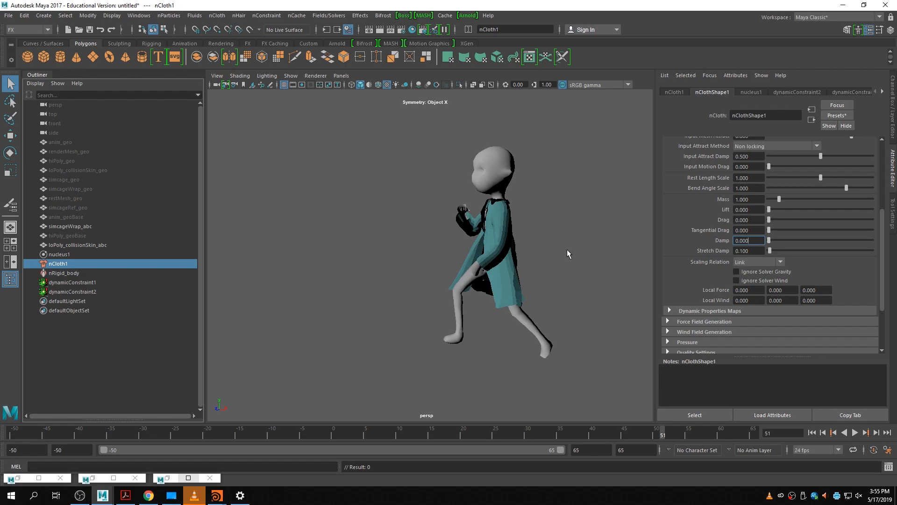
left_click_drag(754, 242, 624, 229)
type("0.5")
key("Return")
- Inspect the coat up close at frame 51 and select the simcageWrap_abc mesh
left_click_drag(464, 293, 290, 307, "alt")
right_click_drag(291, 307, 459, 294, "alt")
left_click_drag(514, 292, 464, 297, "alt")
middle_click_drag(485, 262, 403, 298, "alt")
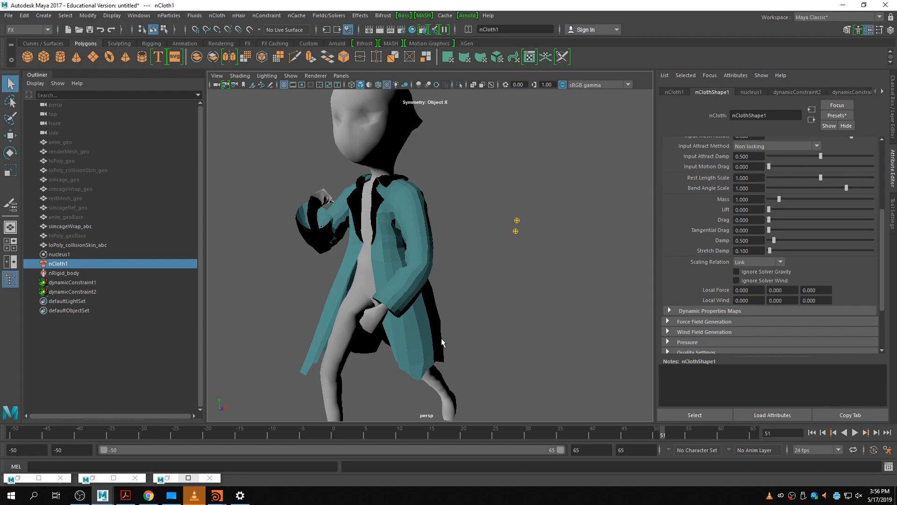
left_click(431, 251)
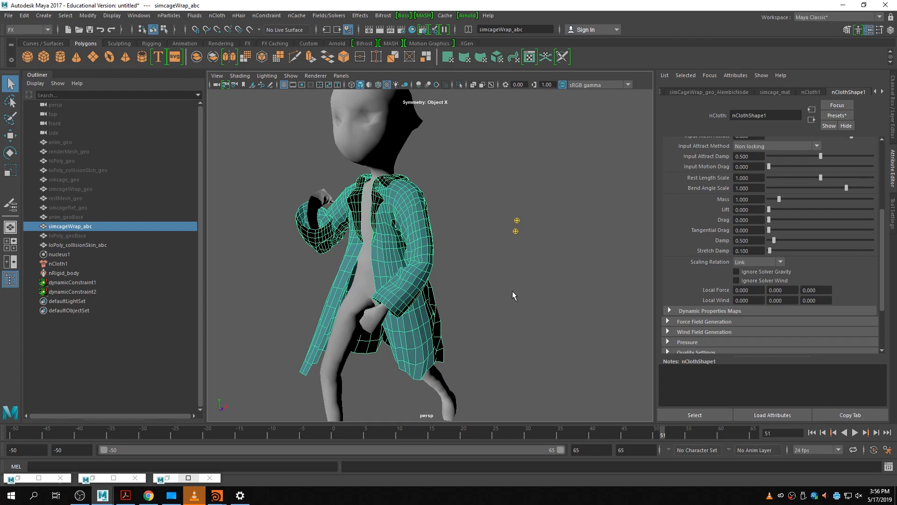
right_click_drag(523, 307, 478, 309, "alt")
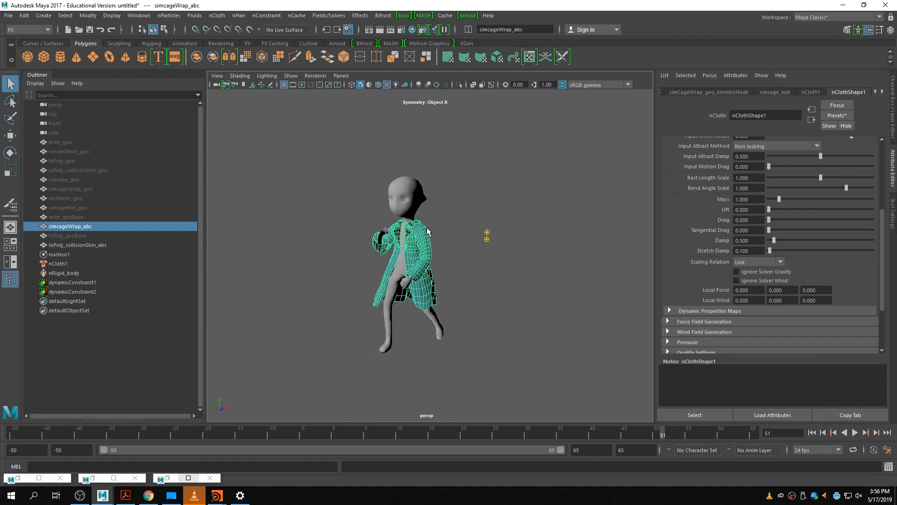
left_click(308, 17)
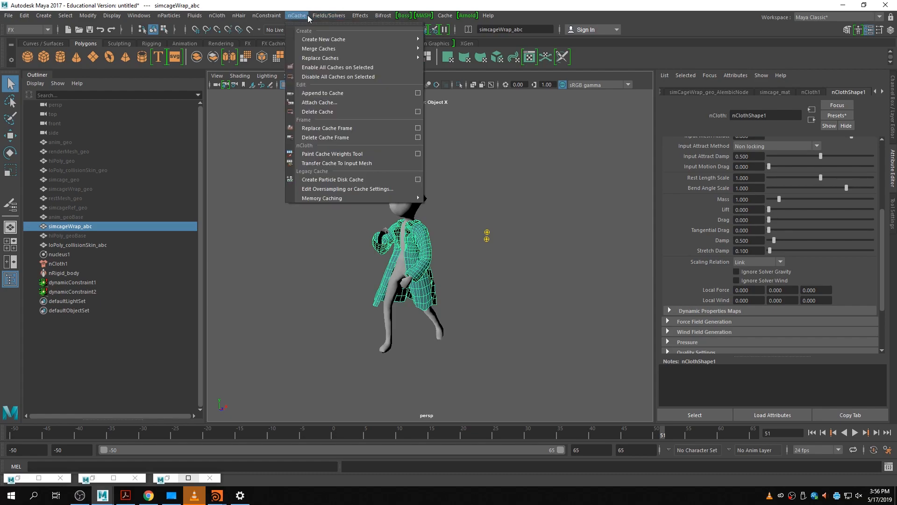
mouse_move(325, 54)
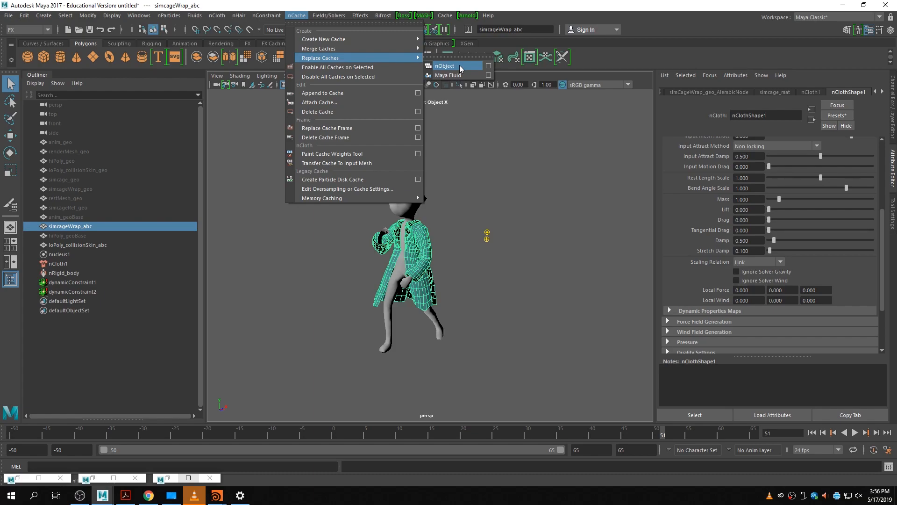
left_click(488, 66)
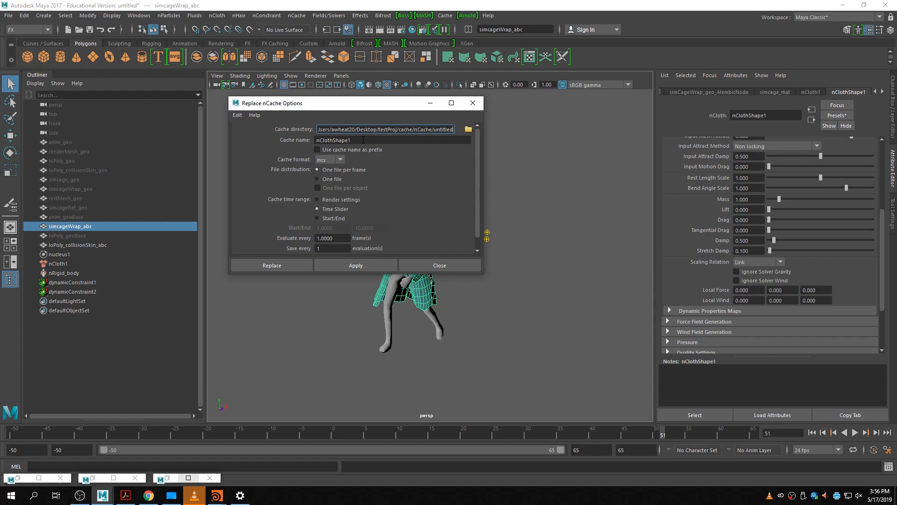
left_click(437, 265)
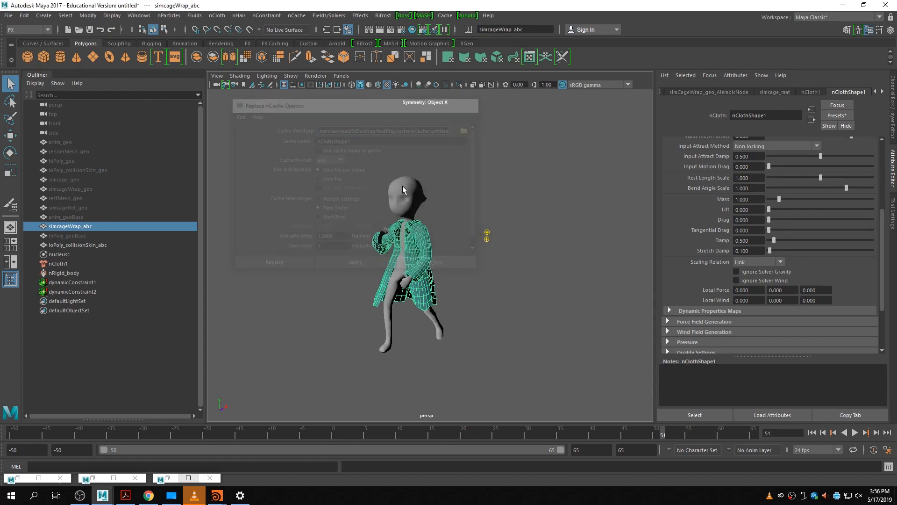
- Replace the coat's nObject cache, overwriting the existing cache file
left_click(296, 15)
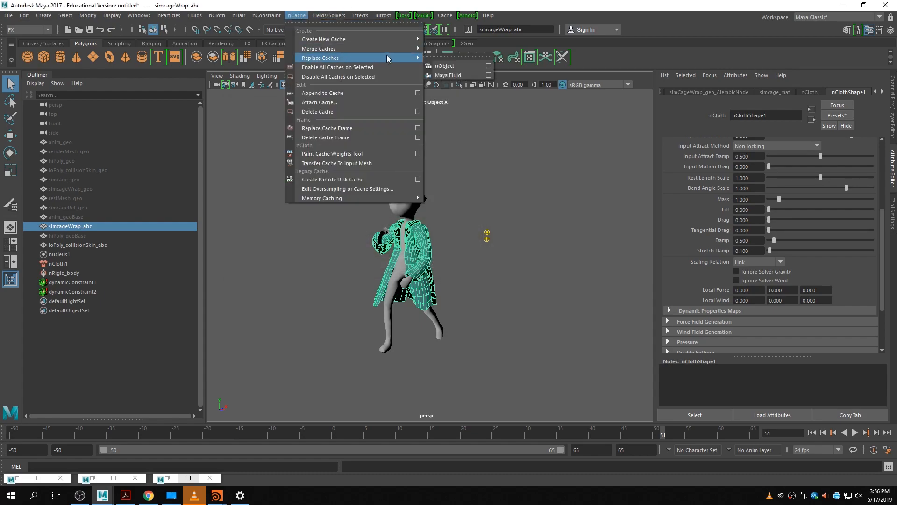
left_click(451, 62)
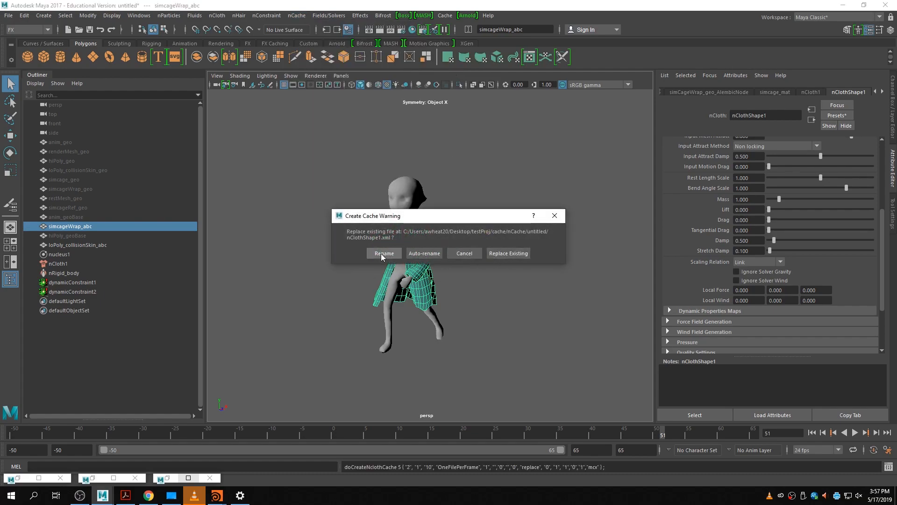
left_click(511, 254)
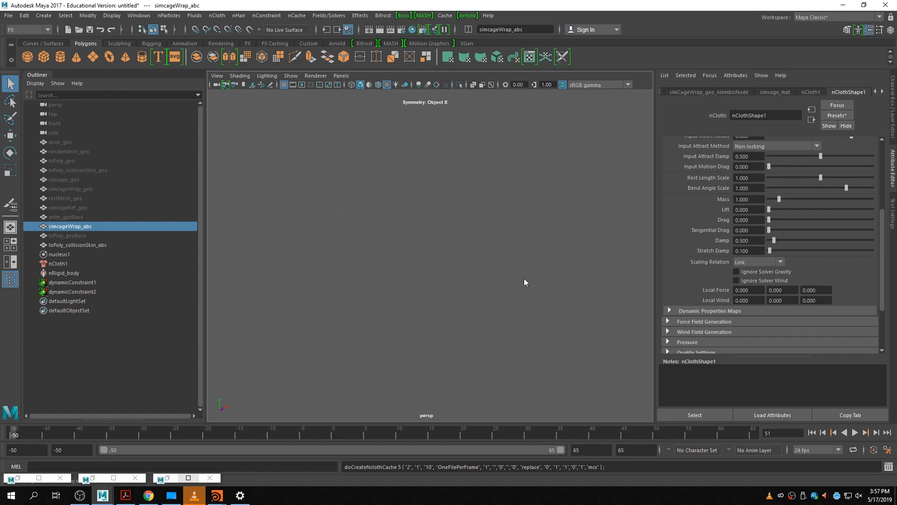
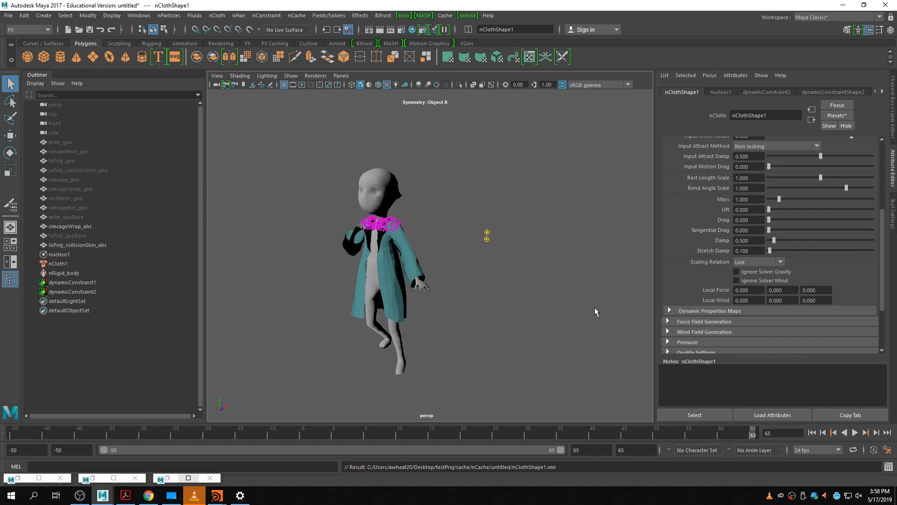
- Scrub the replaced cache to check the coat's motion and return to frame -50
left_click(393, 279)
left_click_drag(716, 432, 478, 477)
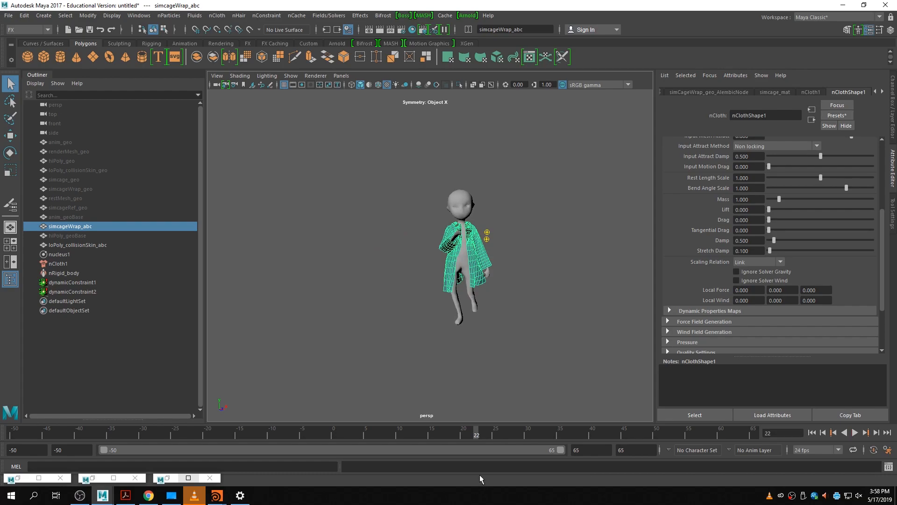
left_click(812, 432)
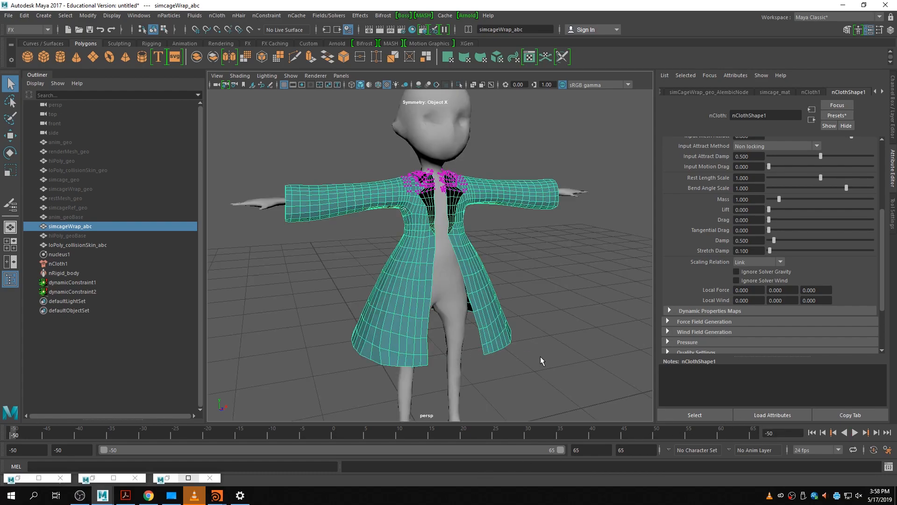
scroll(506, 380, "up", 2)
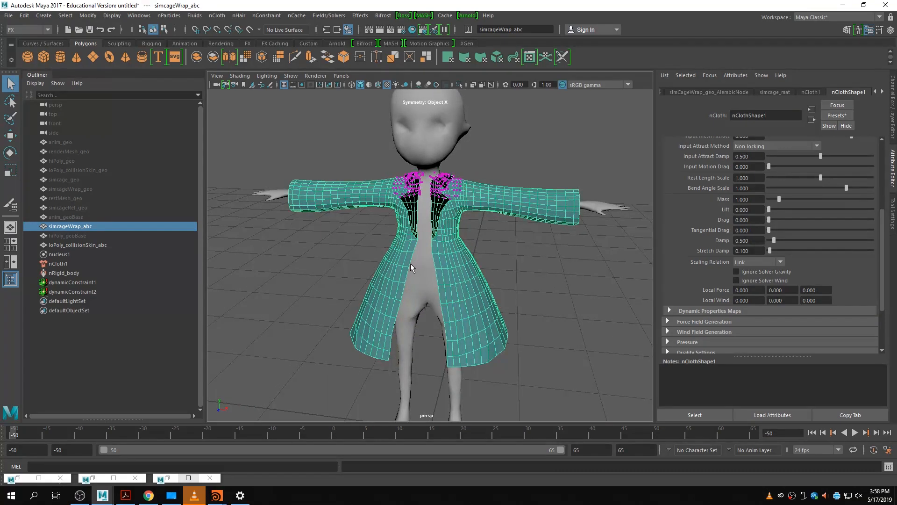
- Isolate the loPoly_collisionSkin_abc body in the view and apply a Delta Mush deformer to it
left_click(422, 268)
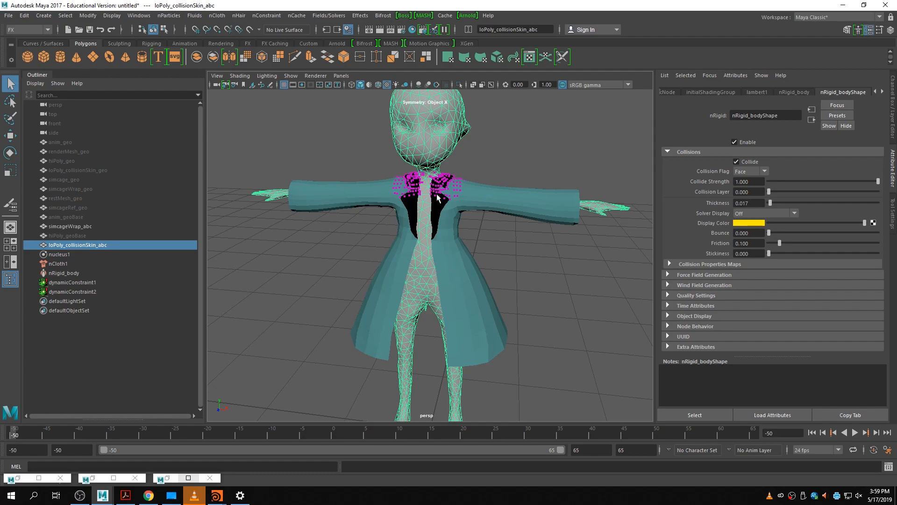
key("ctrl+1")
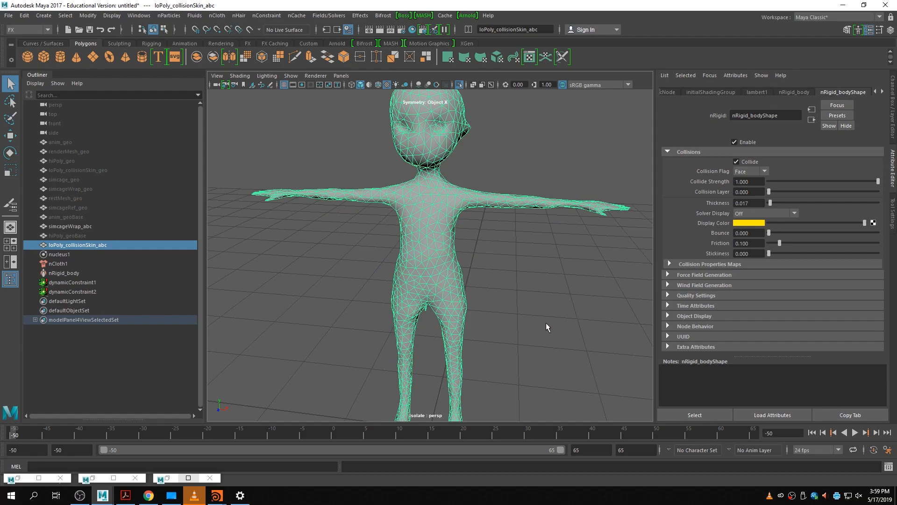
left_click_drag(457, 327, 437, 297, "alt")
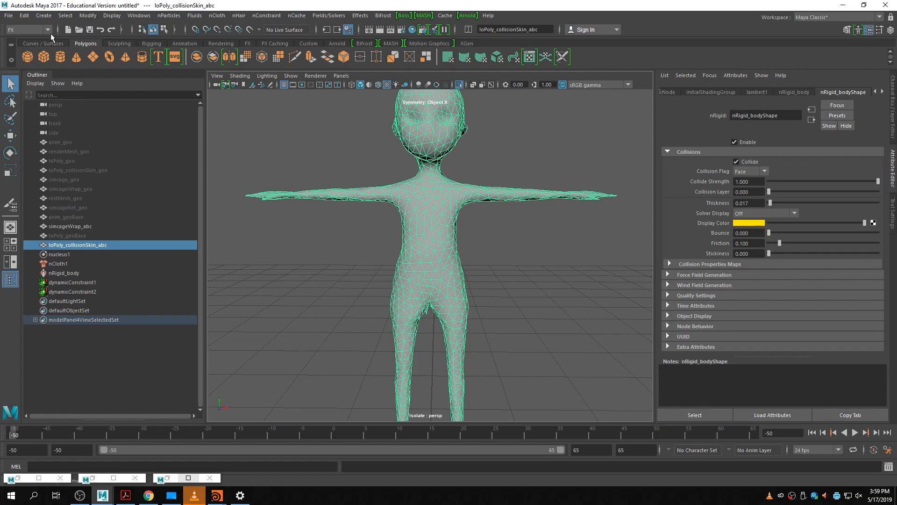
key("space")
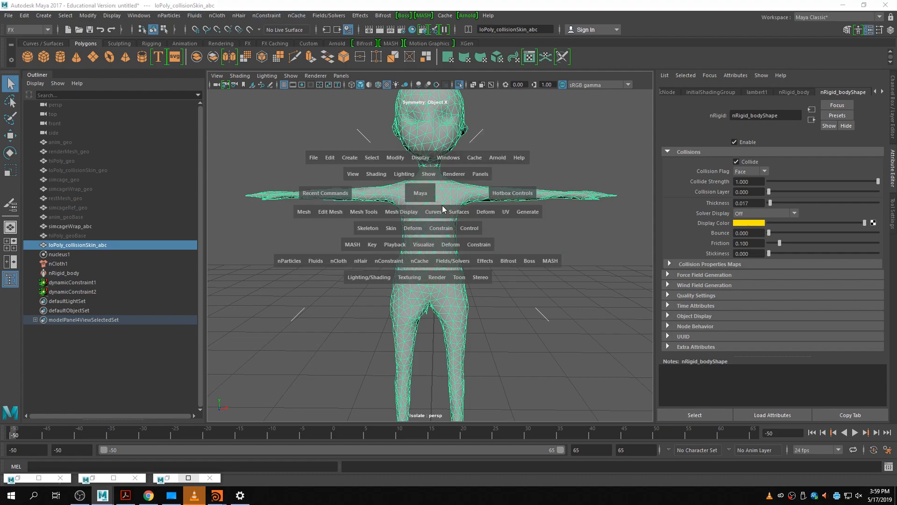
left_click(419, 230)
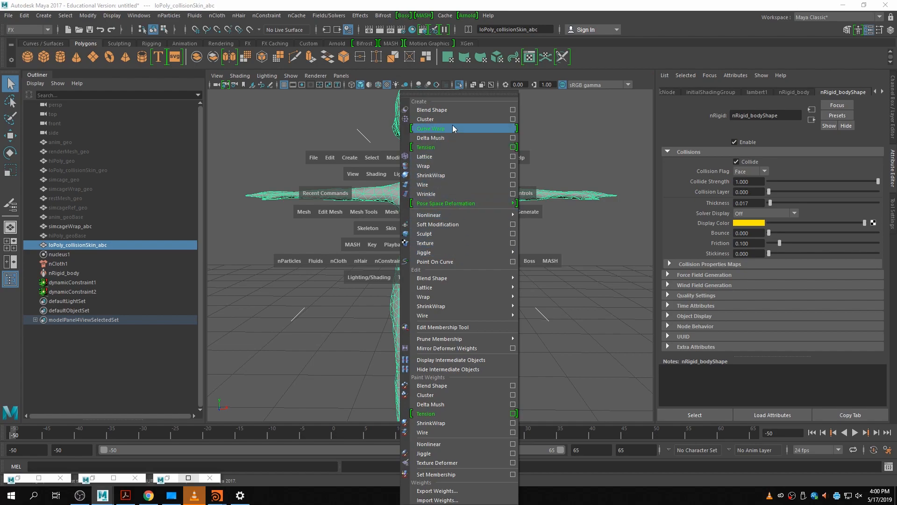
left_click(459, 138)
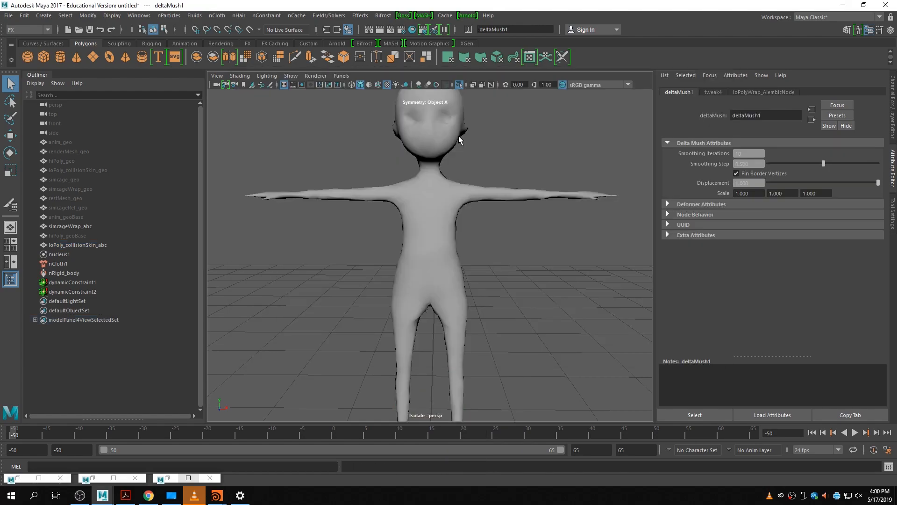
- Set Scale X, Y and Z of the collision body's deltaMush1 to 0.5
left_click(452, 228)
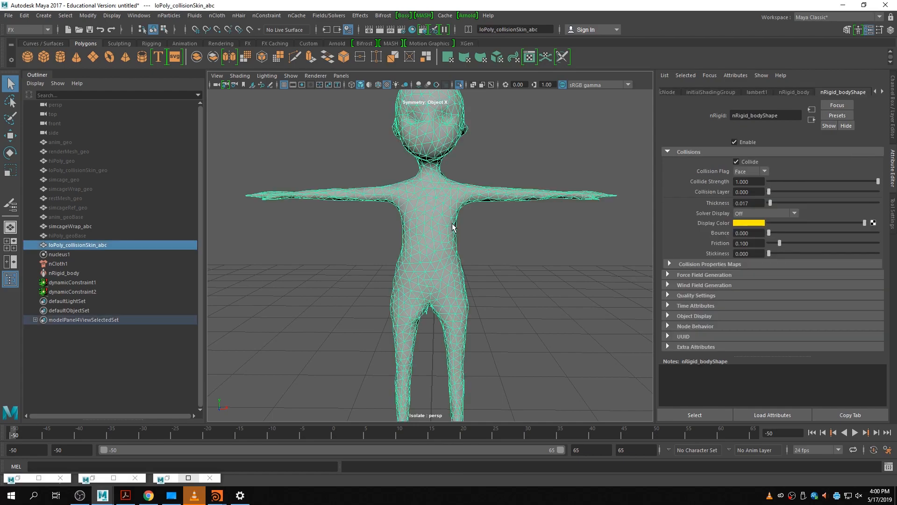
left_click(894, 104)
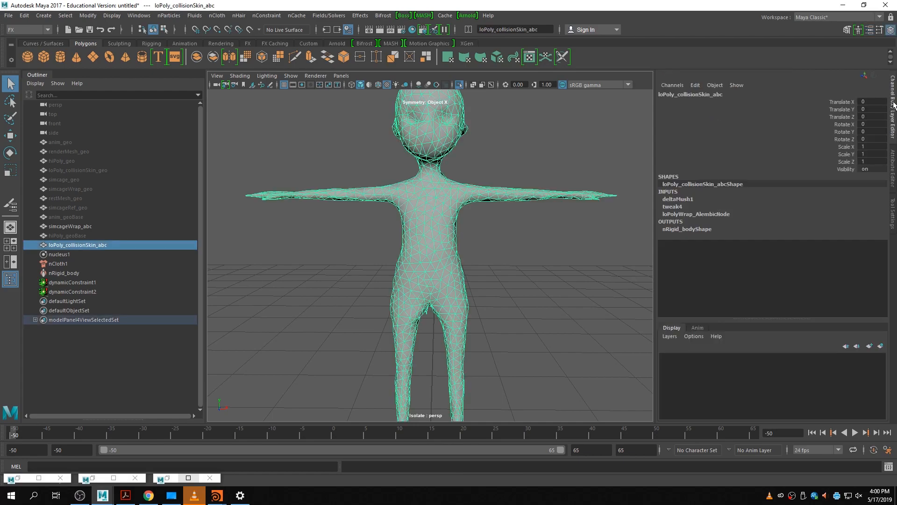
left_click(679, 199)
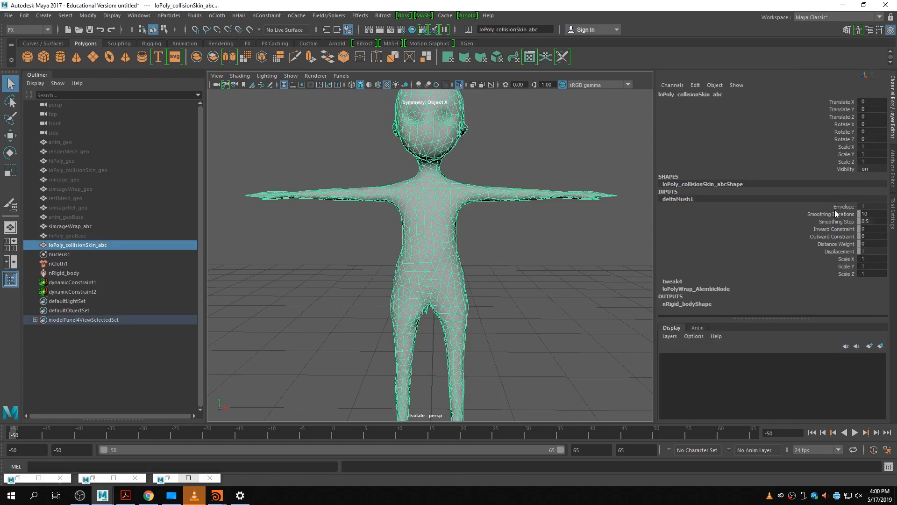
left_click_drag(844, 259, 844, 274)
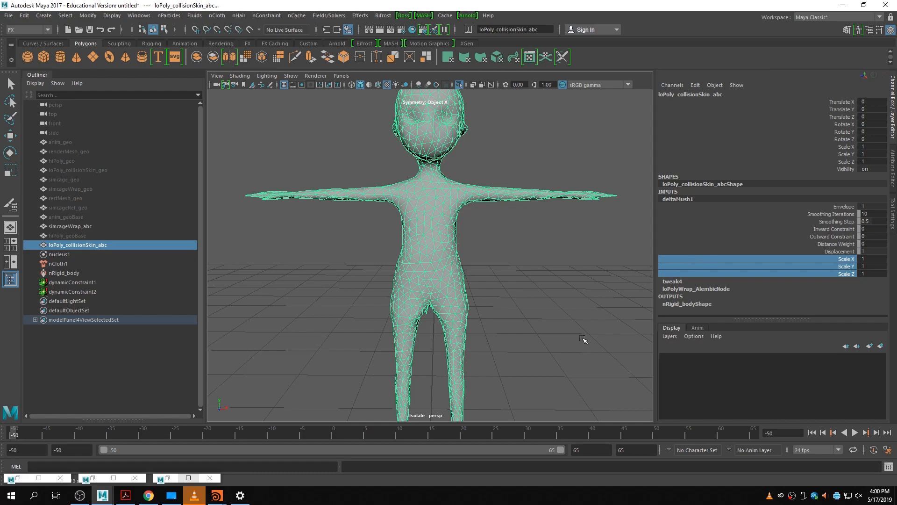
mouse_move(576, 283)
middle_mouse_down()
mouse_move(561, 285)
mouse_move(574, 287)
middle_mouse_up()
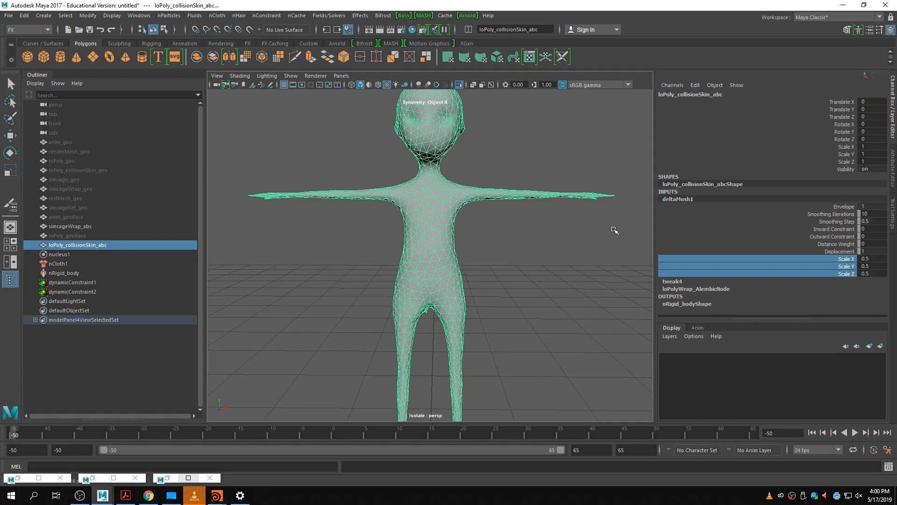
- Start painting the deltaMush1 weights on the collision body and flood them with value 0 using the Replace operation
mouse_move(439, 234)
right_mouse_down()
mouse_move(426, 358)
mouse_move(533, 401)
mouse_move(584, 405)
mouse_move(463, 363)
mouse_move(481, 360)
mouse_move(528, 396)
mouse_move(567, 400)
right_mouse_up()
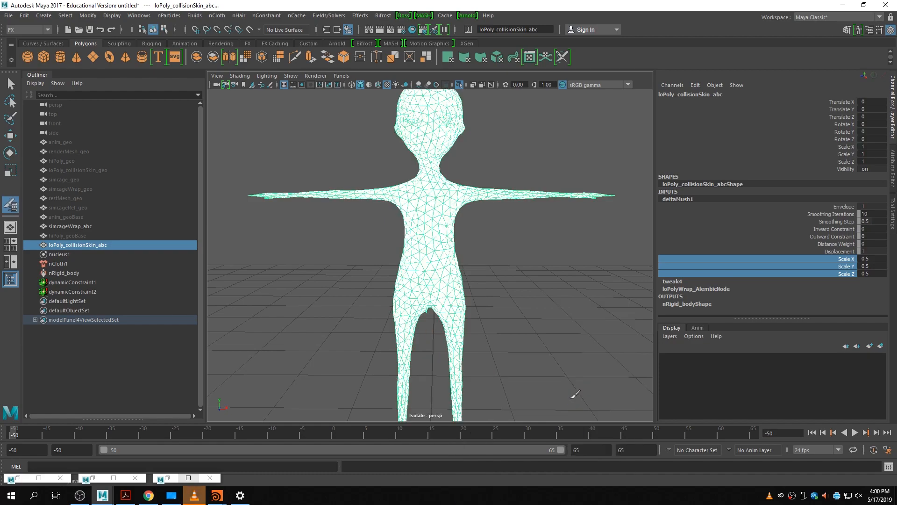
left_click(894, 225)
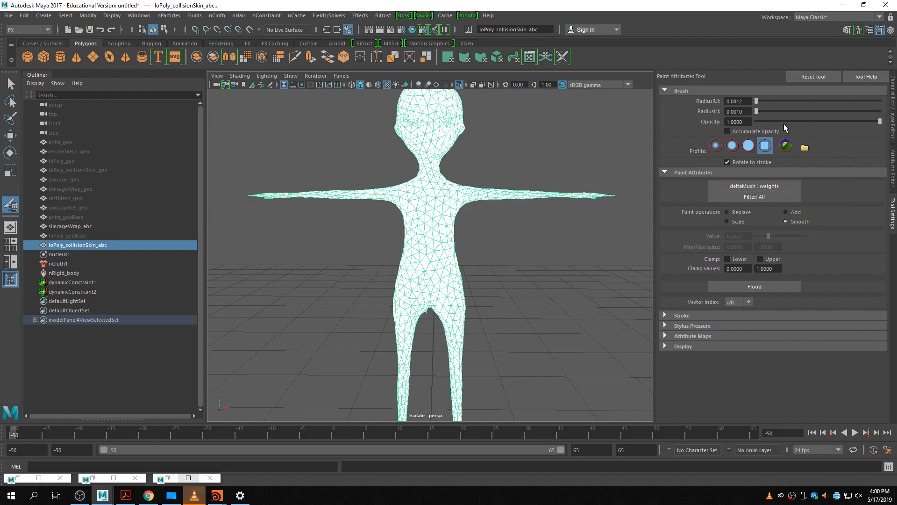
left_click(743, 212)
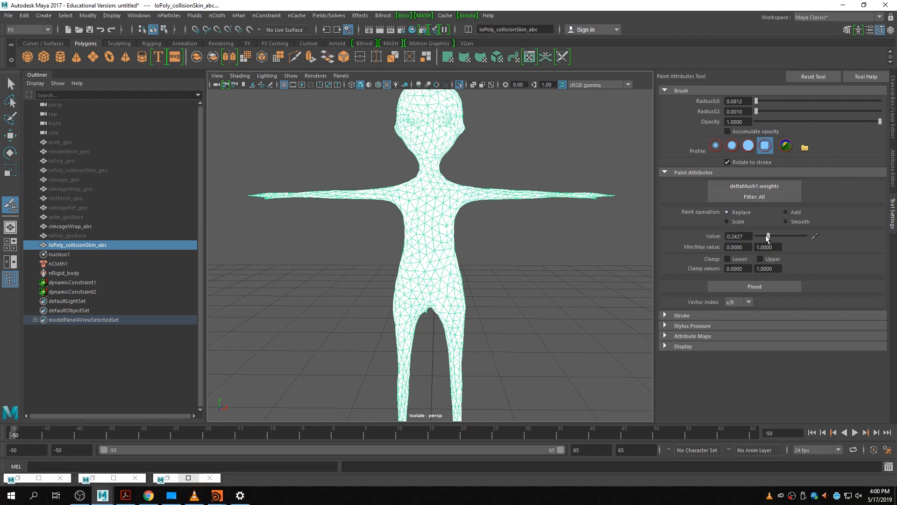
left_click_drag(767, 237, 664, 258)
left_click(756, 287)
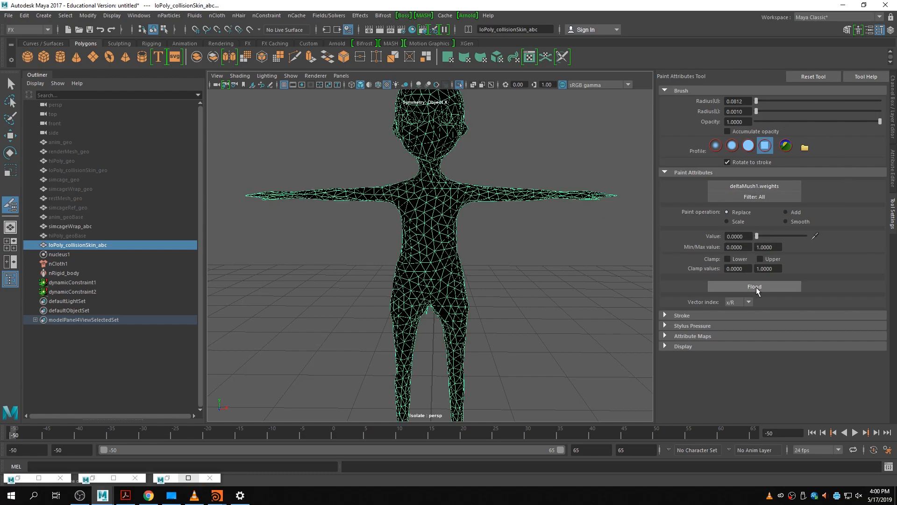
- Paint deltaMush1 weights around both elbows, front and back, using the Add operation with value 0.7
left_click(786, 212)
double_click(748, 236)
type("0.7")
key("Return")
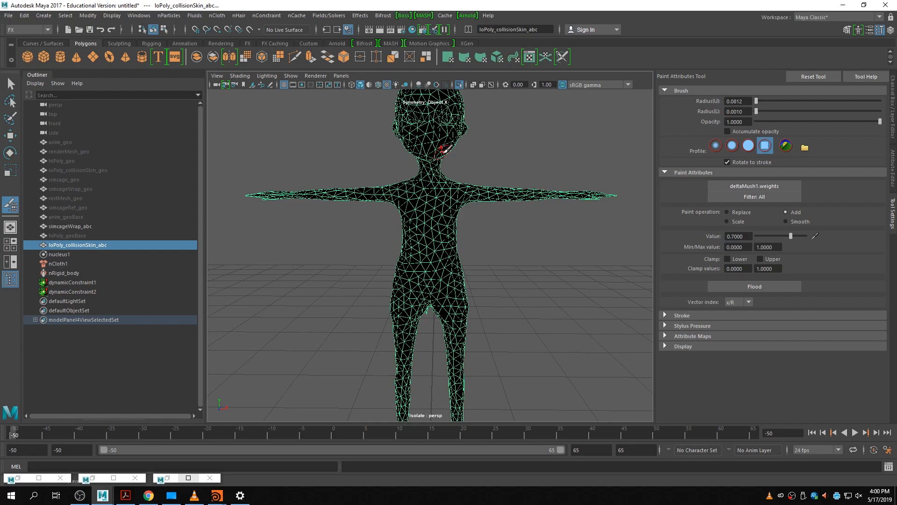
left_click_drag(526, 191, 556, 189)
mouse_move(374, 194)
left_mouse_down()
mouse_move(343, 183)
mouse_move(351, 185)
mouse_move(335, 188)
left_mouse_up()
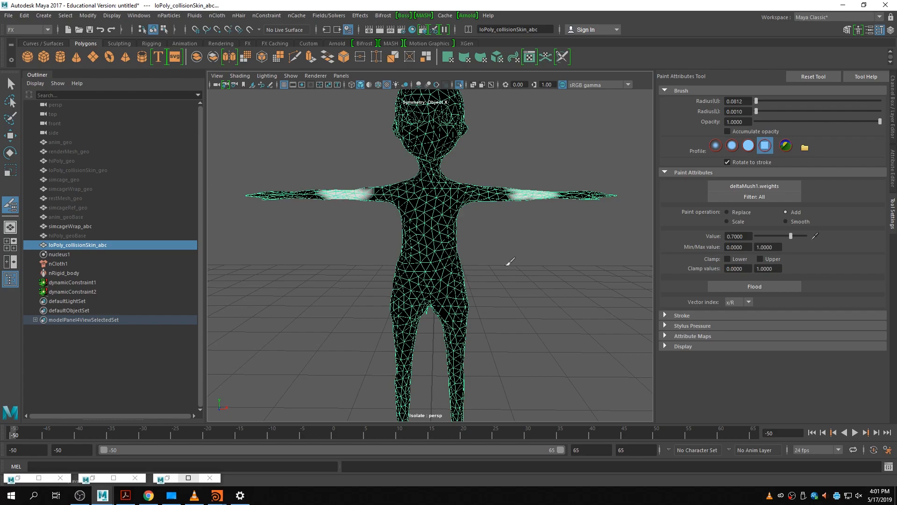
mouse_move(525, 266)
left_mouse_down("alt")
mouse_move(353, 285)
mouse_move(307, 242)
left_mouse_up("alt")
mouse_move(330, 200)
left_mouse_down()
mouse_move(338, 188)
mouse_move(324, 198)
left_mouse_up()
mouse_move(544, 193)
left_mouse_down()
mouse_move(520, 186)
mouse_move(510, 200)
mouse_move(509, 189)
left_mouse_up()
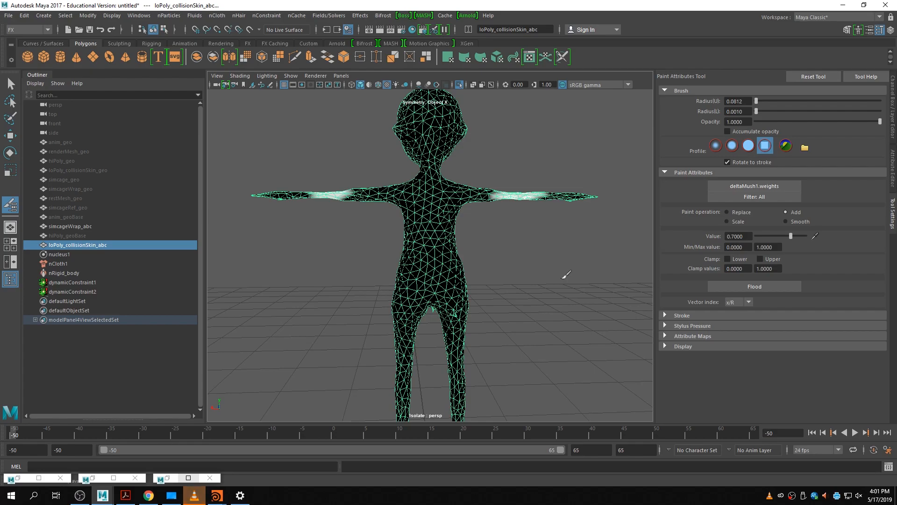
left_click_drag(548, 262, 328, 252, "alt")
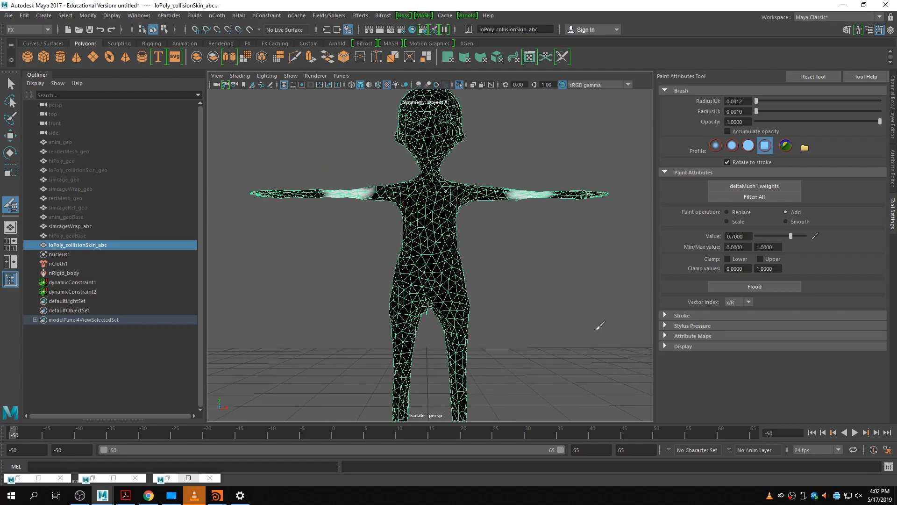
- Paint deltaMush1 weights around both armpits and along the upper torso sides, front and back, using the Add operation with value 0.7
scroll(546, 301, "up", 3)
mouse_move(501, 237)
left_mouse_down("alt")
mouse_move(456, 133)
mouse_move(472, 186)
mouse_move(475, 170)
mouse_move(448, 205)
mouse_move(471, 219)
mouse_move(502, 208)
left_mouse_up("alt")
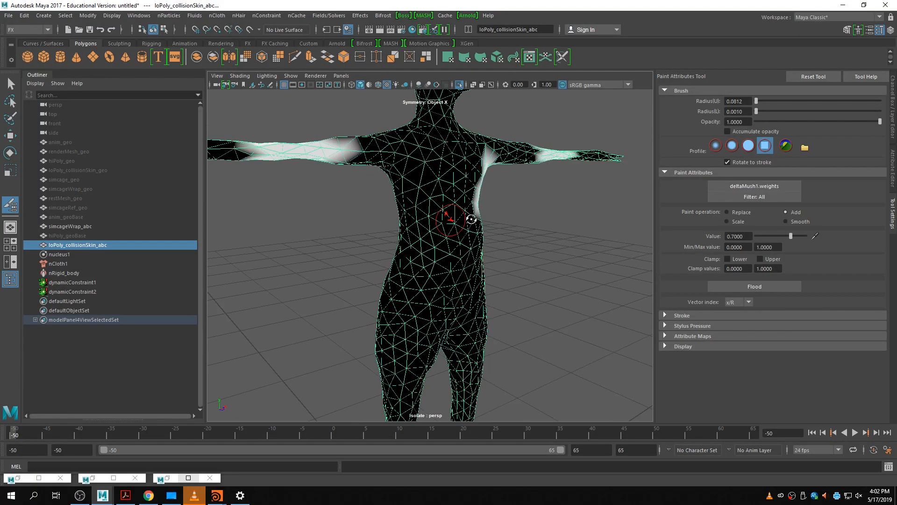
mouse_move(425, 168)
left_mouse_down()
mouse_move(408, 191)
mouse_move(430, 185)
left_mouse_up()
mouse_move(451, 240)
left_mouse_down("alt")
mouse_move(457, 154)
mouse_move(444, 157)
mouse_move(468, 159)
mouse_move(459, 196)
left_mouse_up("alt")
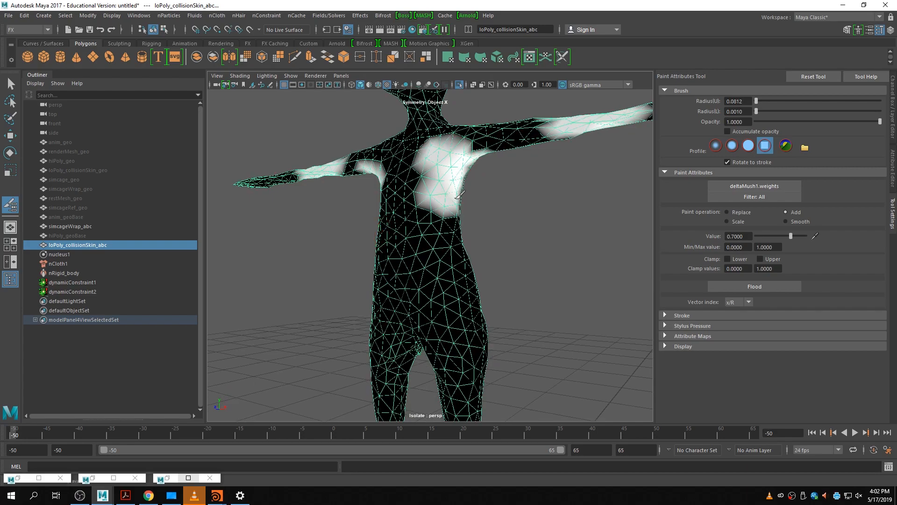
left_click_drag(526, 326, 393, 316, "alt")
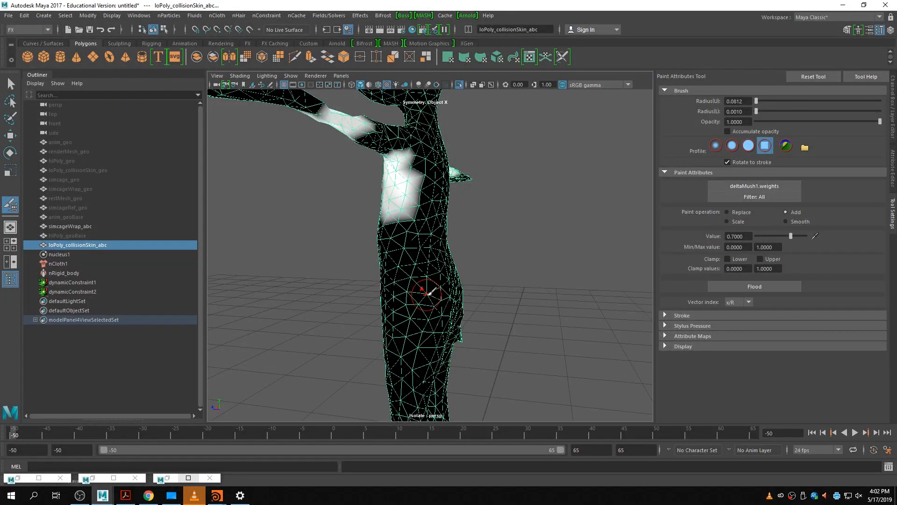
mouse_move(455, 231)
left_mouse_down("alt")
mouse_move(431, 245)
mouse_move(411, 200)
left_mouse_up("alt")
mouse_move(400, 297)
left_mouse_down("alt")
mouse_move(484, 273)
mouse_move(479, 254)
left_mouse_up("alt")
mouse_move(397, 164)
left_mouse_down()
mouse_move(376, 180)
mouse_move(393, 175)
left_mouse_up()
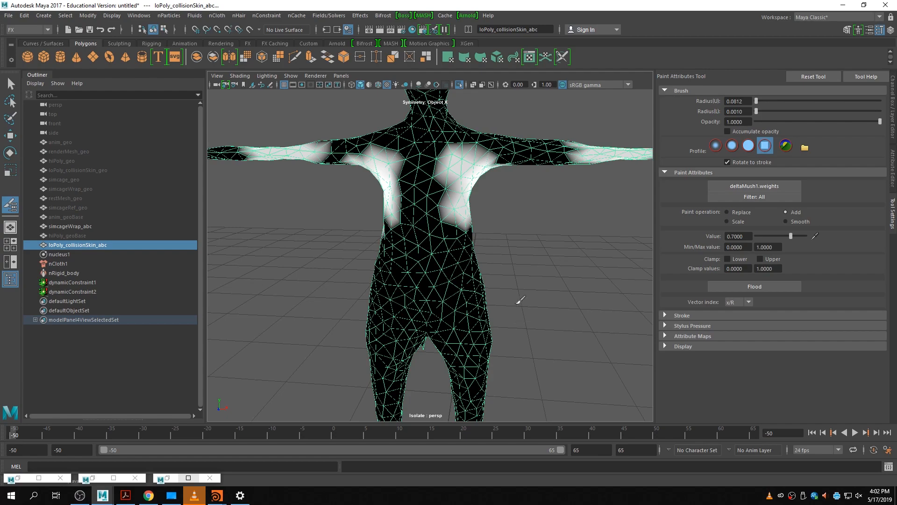
scroll(514, 220, "down", 2)
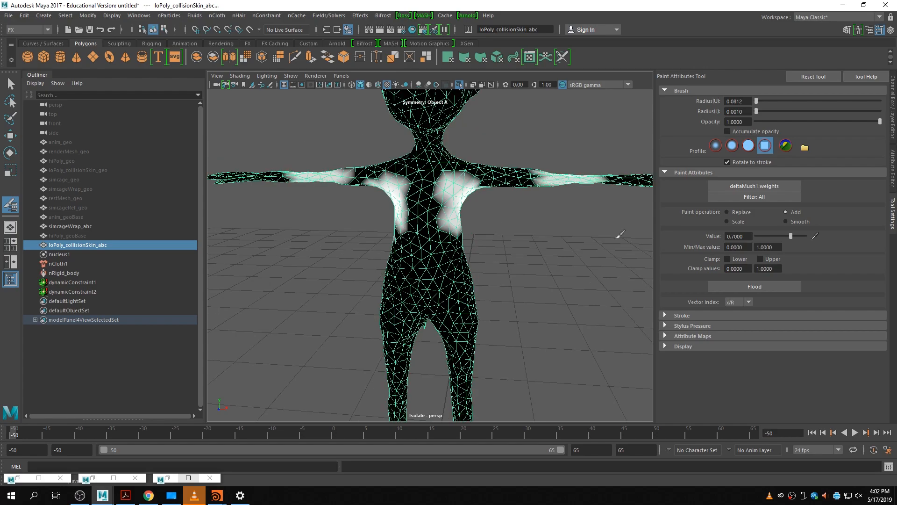
- Flood the deltaMush1 weights on the collision body with the Smooth operation to soften the painted areas
left_click(797, 219)
left_click(771, 287)
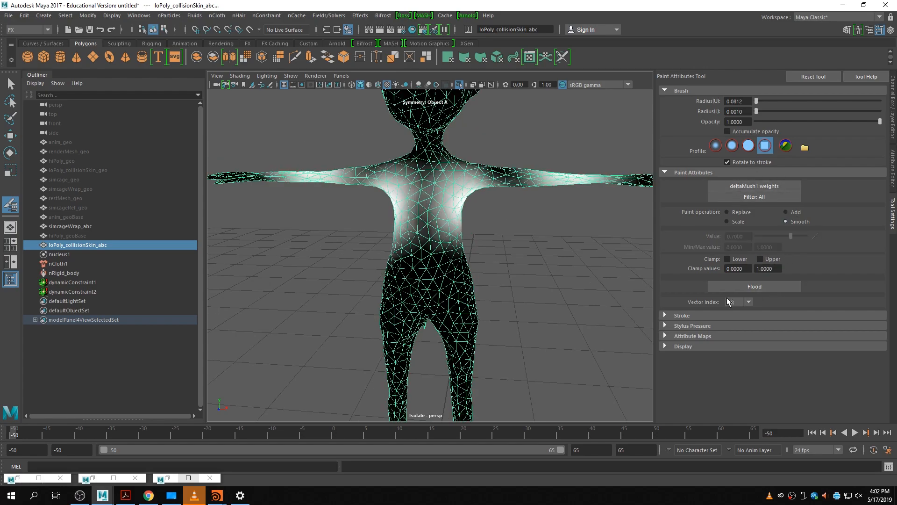
mouse_move(511, 264)
left_mouse_down("alt")
mouse_move(504, 301)
mouse_move(630, 284)
mouse_move(444, 270)
mouse_move(497, 263)
left_mouse_up("alt")
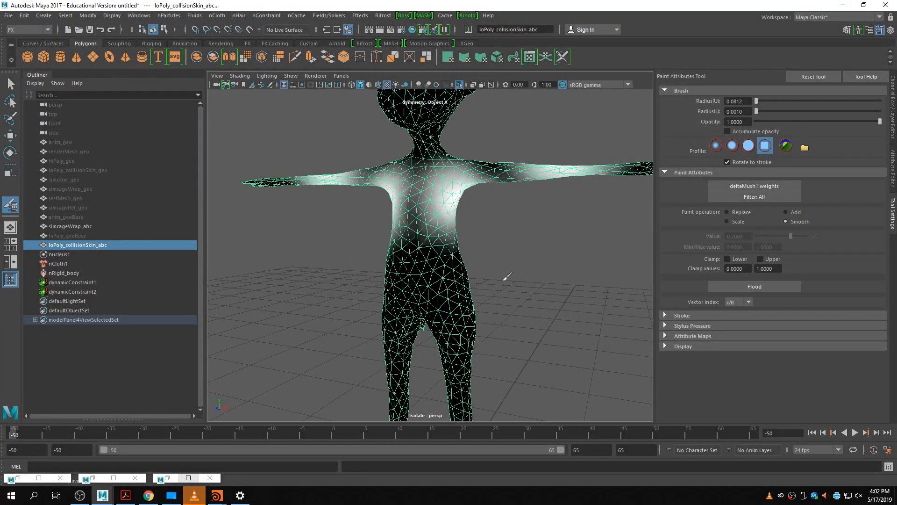
- Turn off isolation of the collision body and leave the weight painting tool to show the coat and body together
key("ctrl+1")
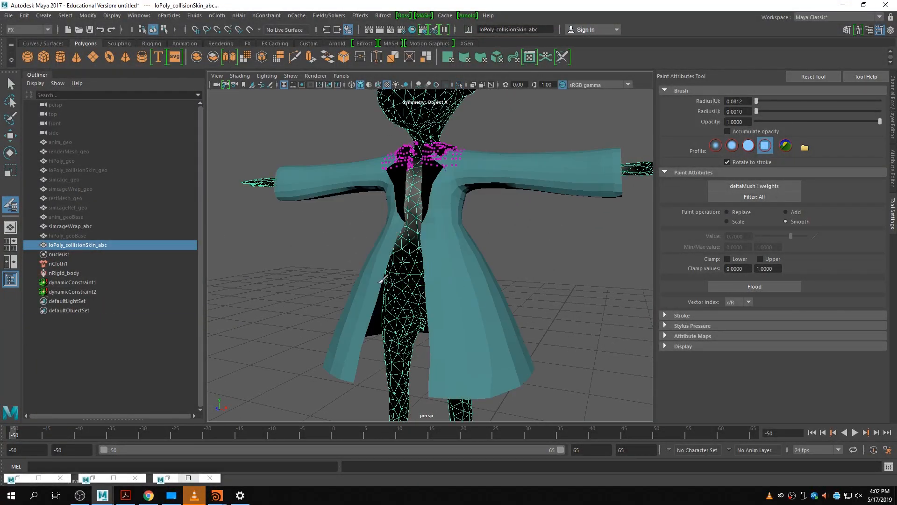
key("q")
scroll(571, 274, "down", 3)
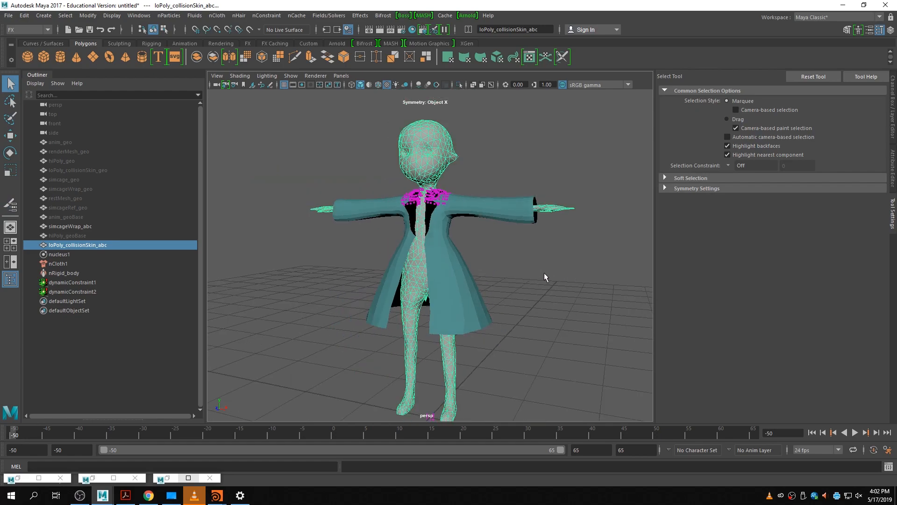
left_click_drag(542, 277, 565, 279, "alt")
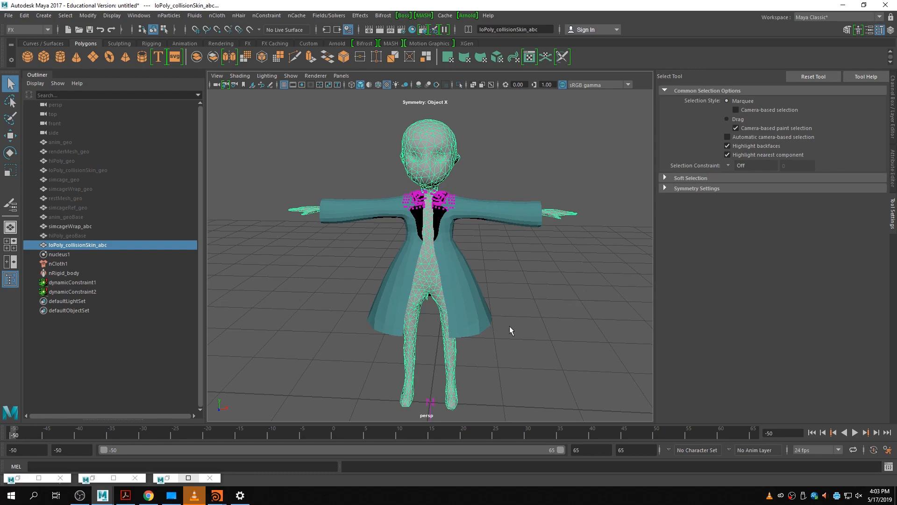
scroll(525, 365, "down", 5)
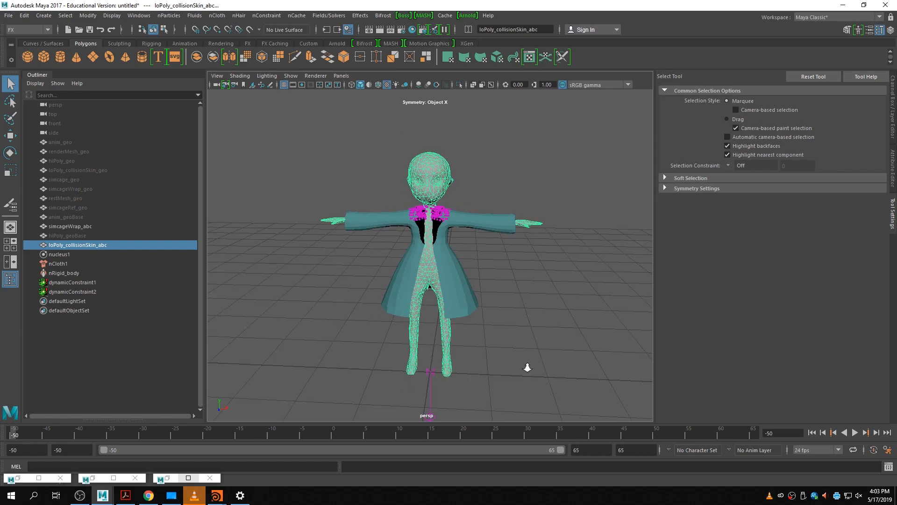
- Replace the nObject cache of the simcageWrap_abc coat, overwriting the existing nClothShape1 cache file
left_click(439, 256)
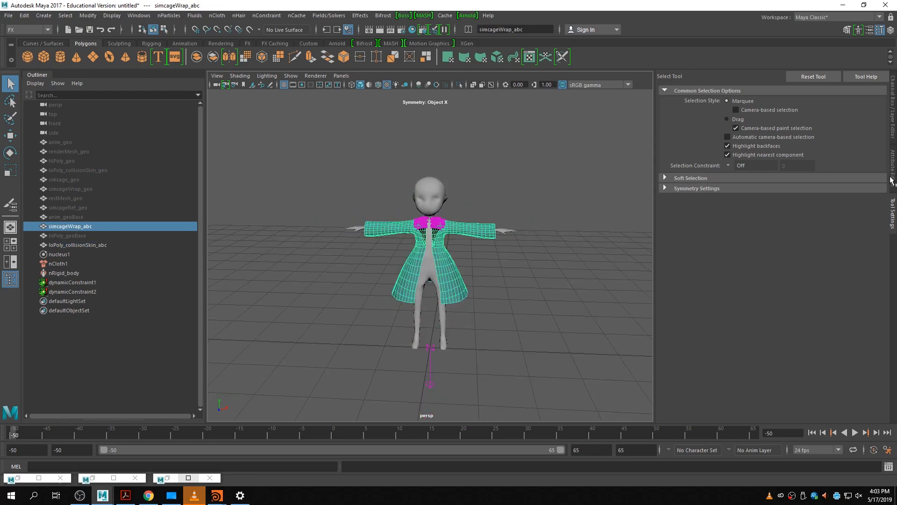
left_click(894, 105)
left_click_drag(527, 315, 475, 367, "alt")
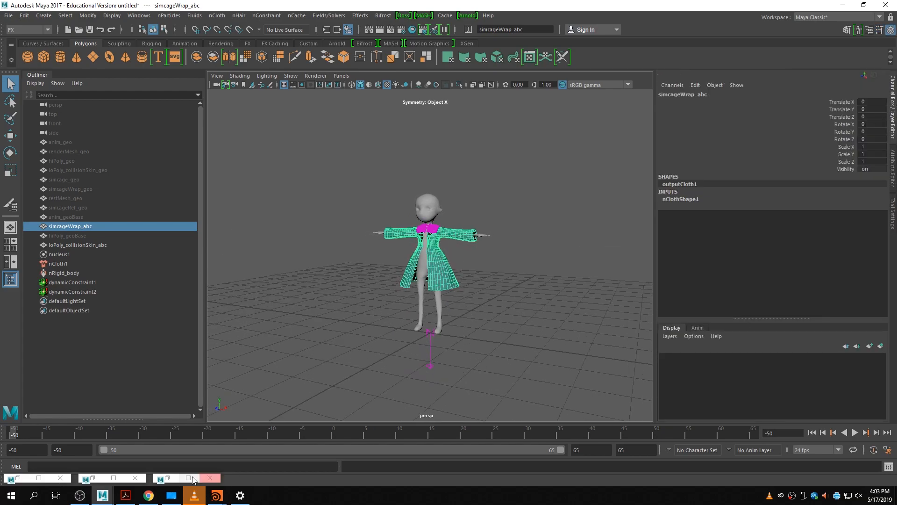
left_click(73, 433)
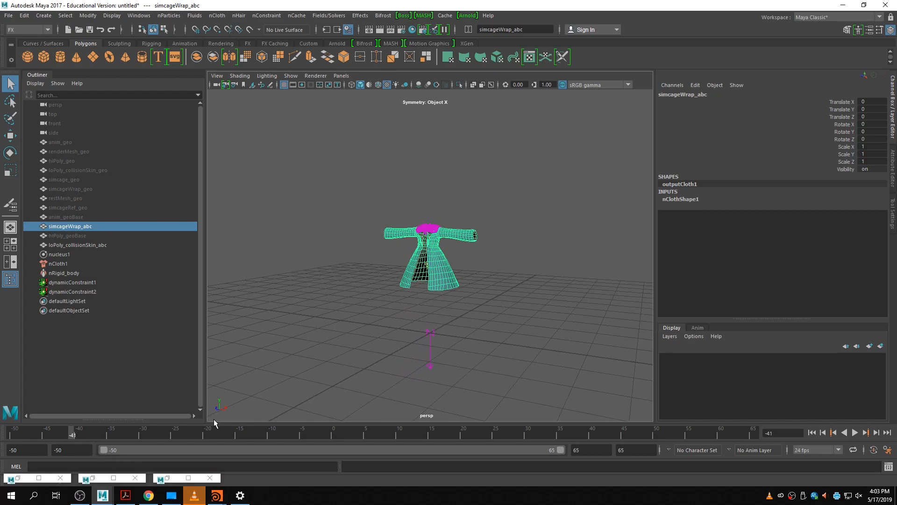
key("f")
scroll(469, 330, "down", 5)
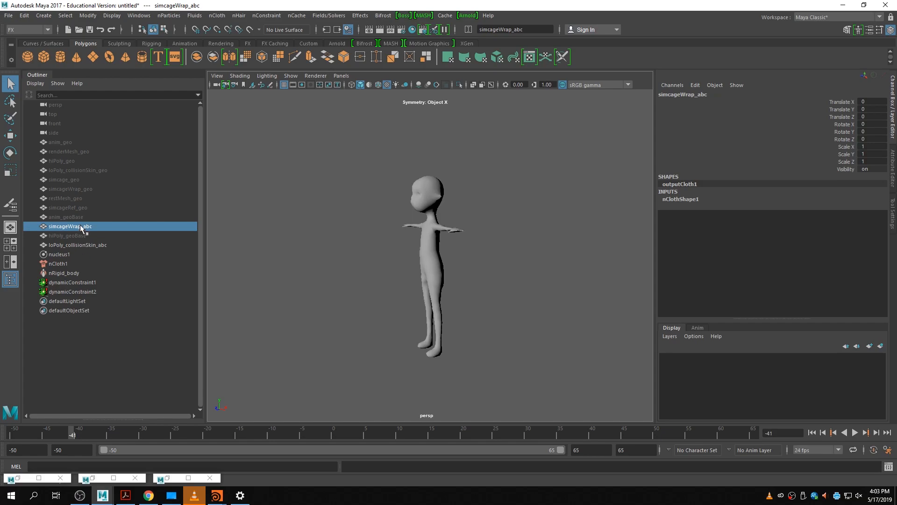
key("q")
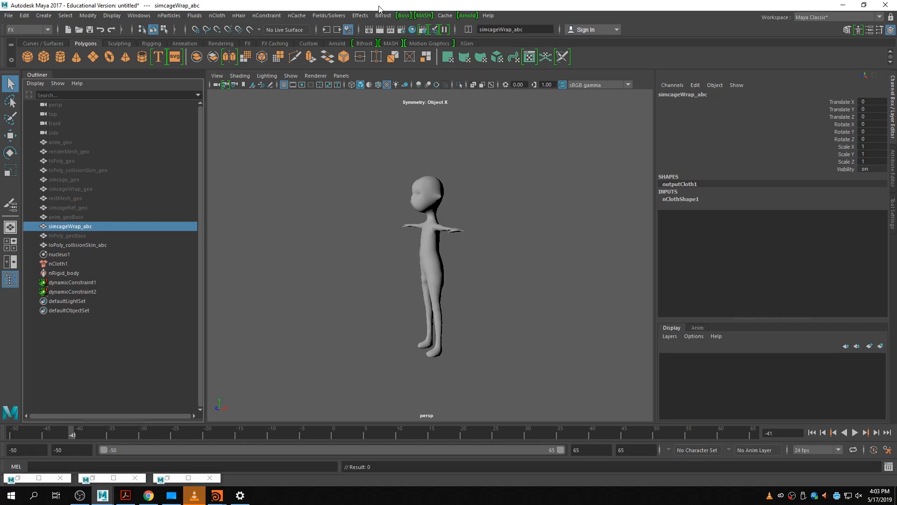
left_click(295, 16)
mouse_move(352, 57)
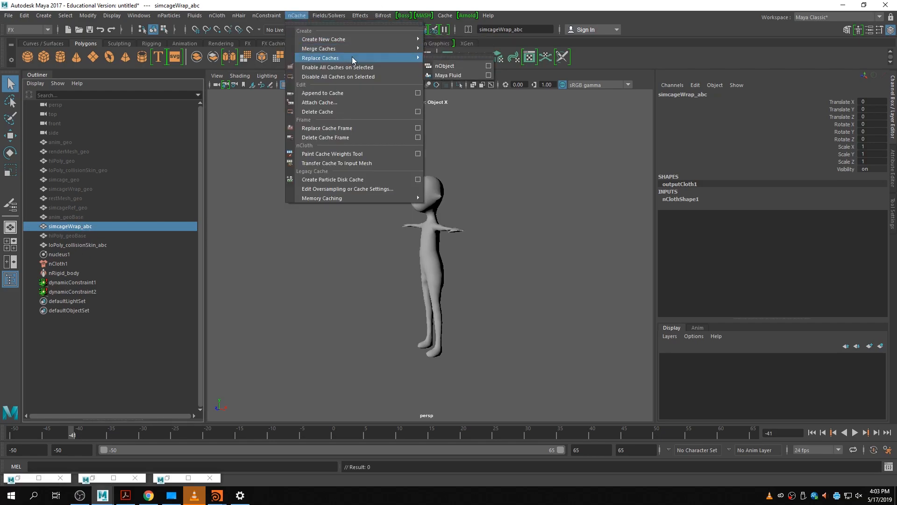
left_click(448, 66)
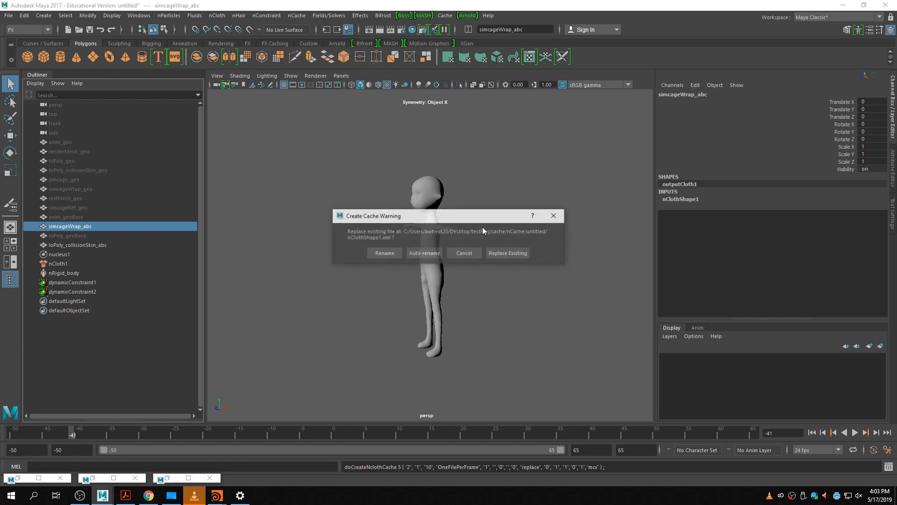
left_click(508, 254)
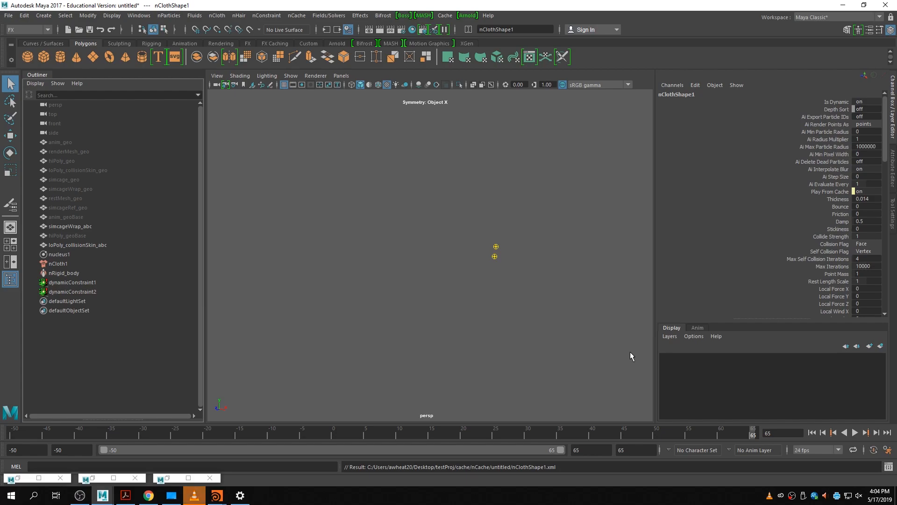
- Export the simcageWrap_abc coat to Alembic over the Time Slider range as simcage_v01.abc in the project's cache folder
left_click_drag(85, 434, 130, 437)
left_click(504, 274)
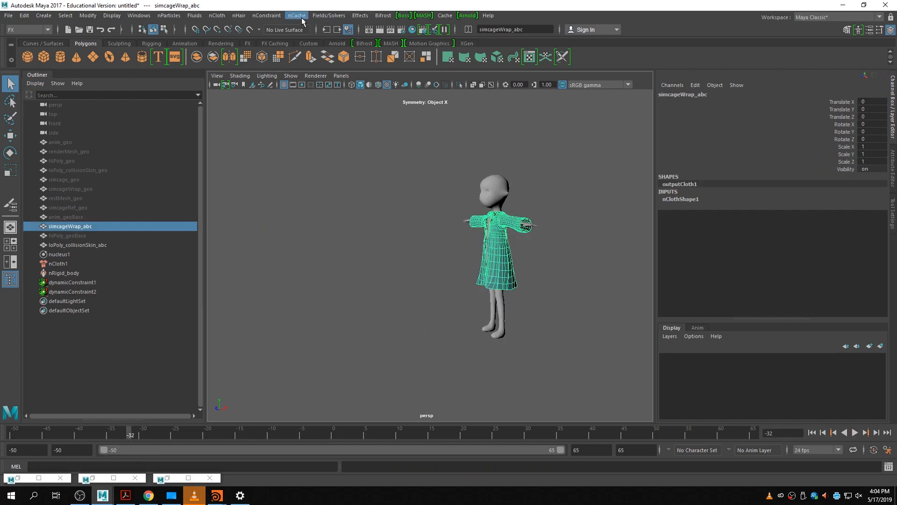
left_click(445, 15)
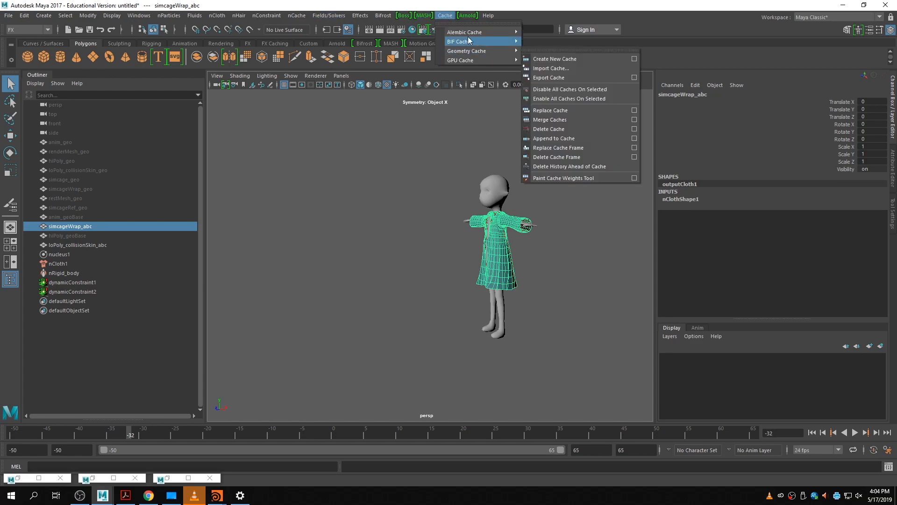
mouse_move(482, 32)
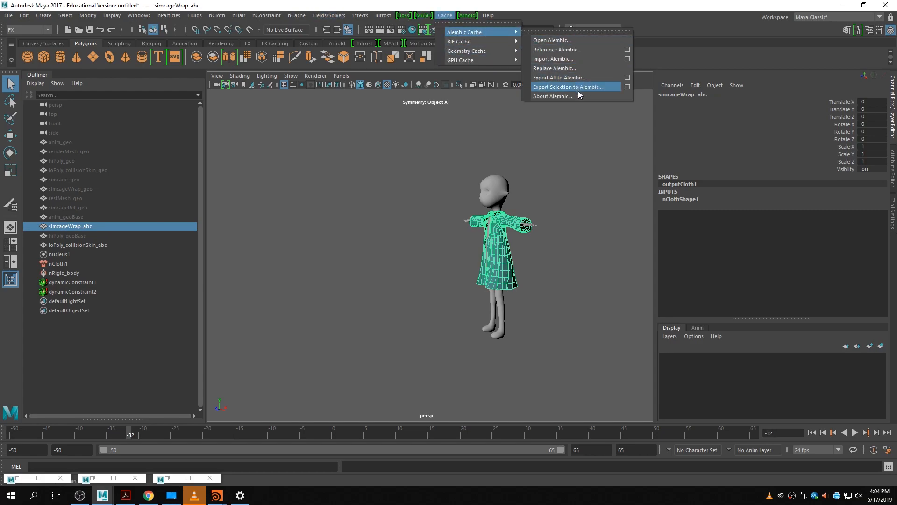
left_click(627, 87)
scroll(362, 215, "down", 10)
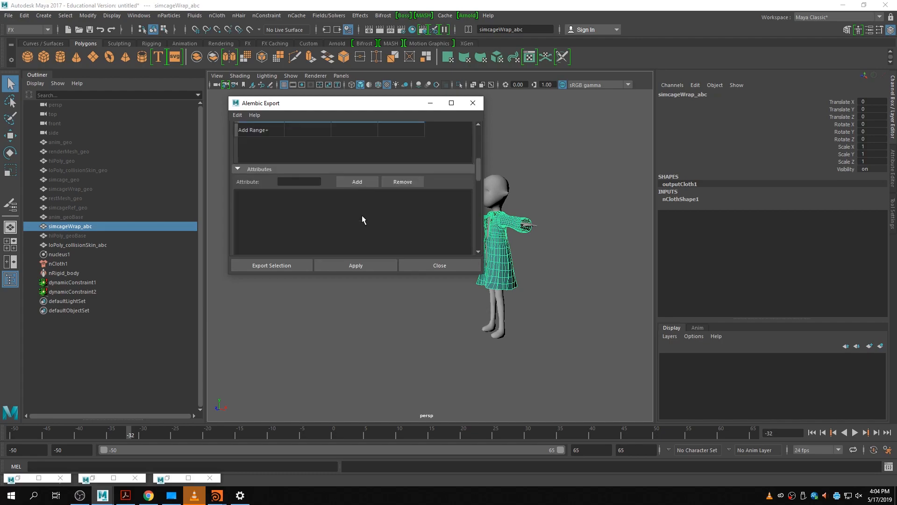
scroll(363, 215, "down", 8)
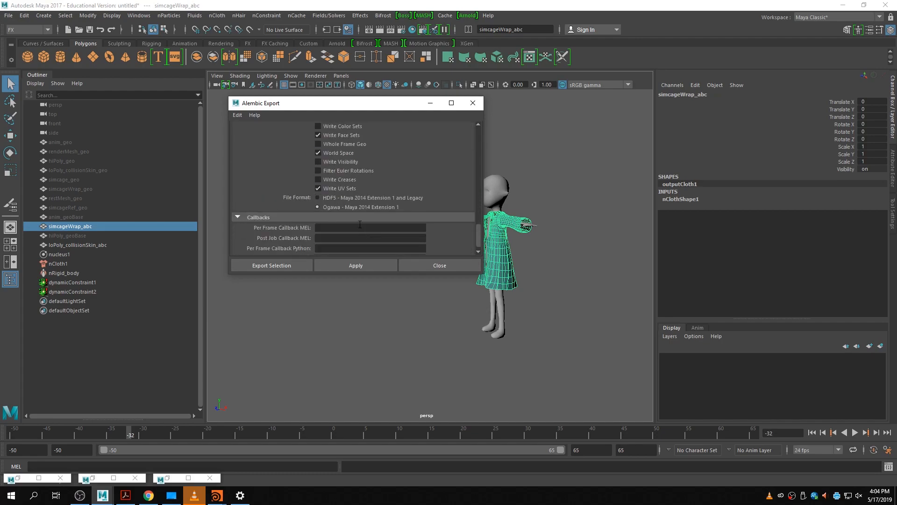
left_click(302, 266)
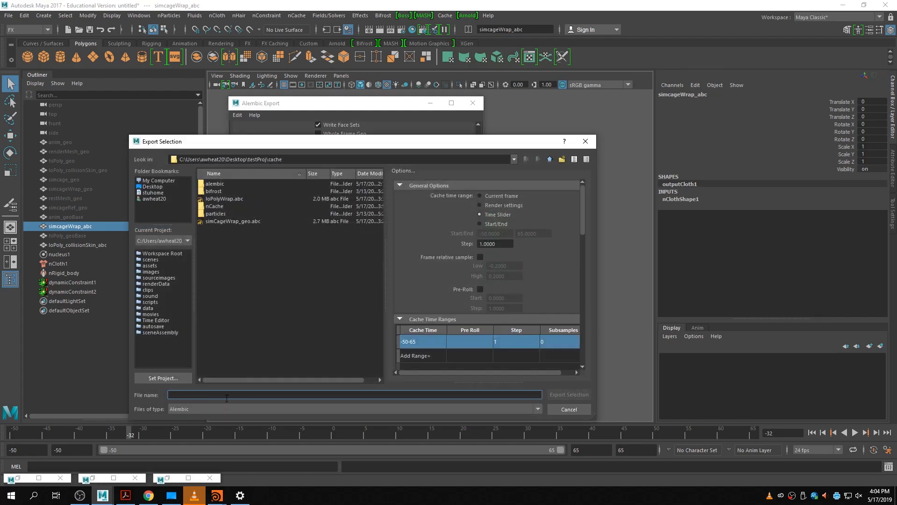
type("sim")
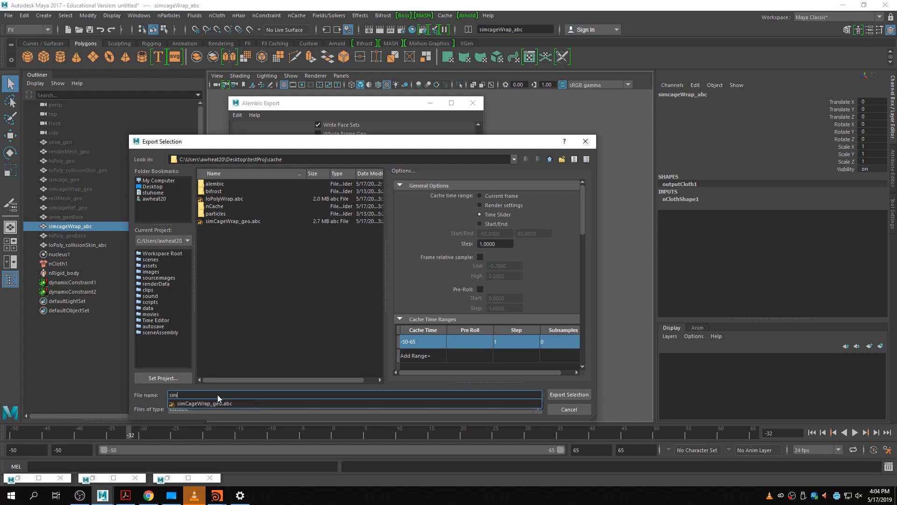
type("cage_v01.abc")
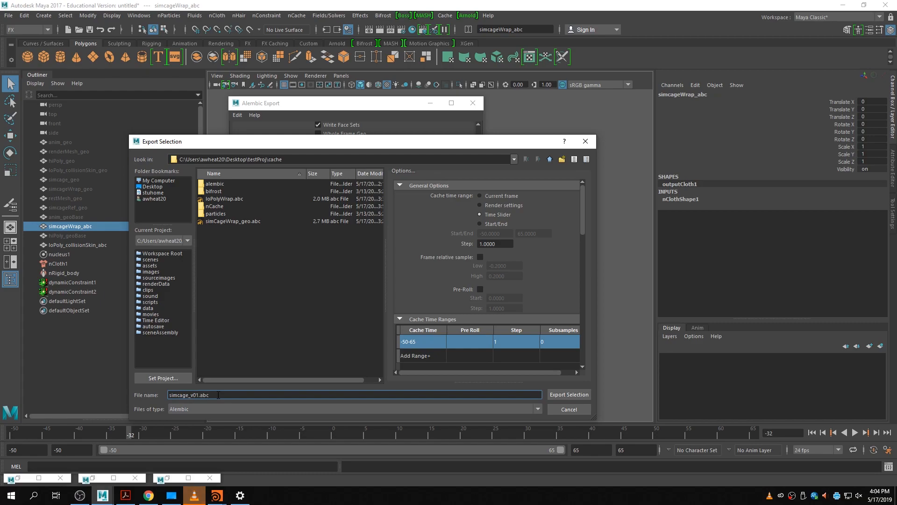
key("Return")
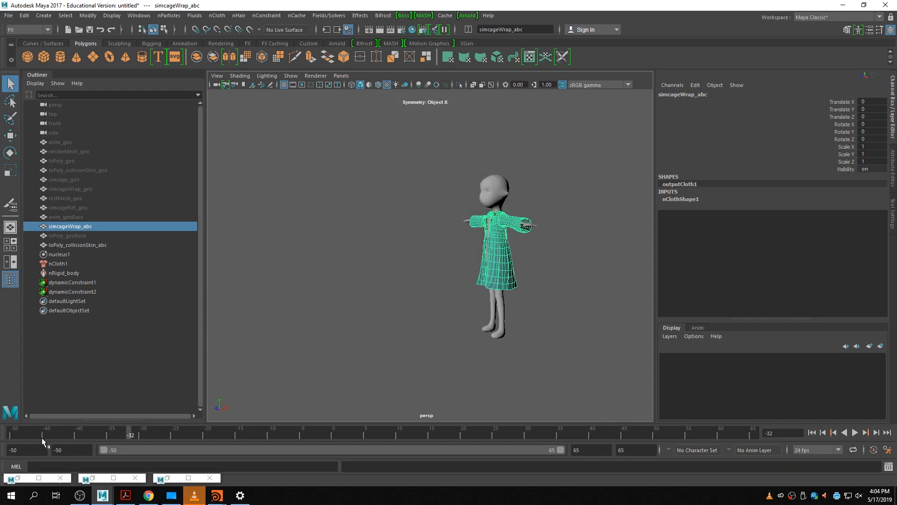
- Hide the simulated simcageWrap_abc coat and import the simcage_v01.abc Alembic cache into the scene
key("ctrl+h")
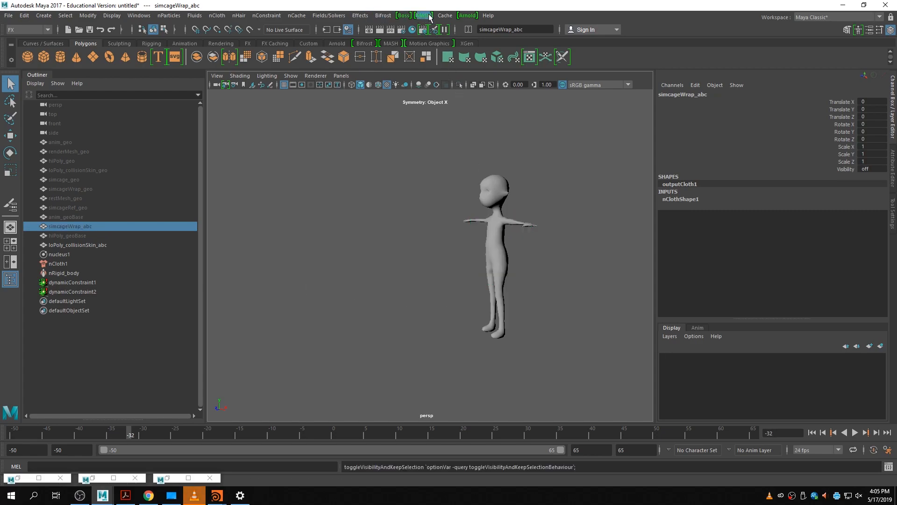
left_click(445, 16)
mouse_move(500, 49)
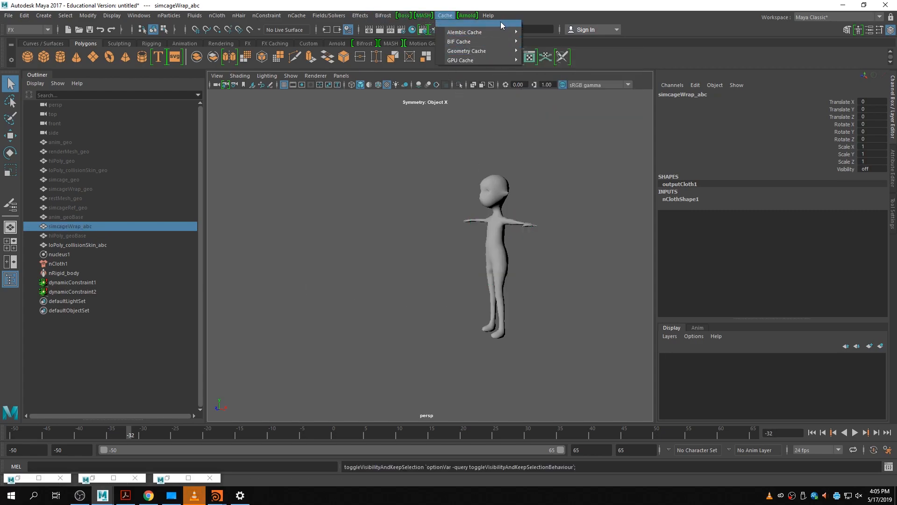
mouse_move(502, 32)
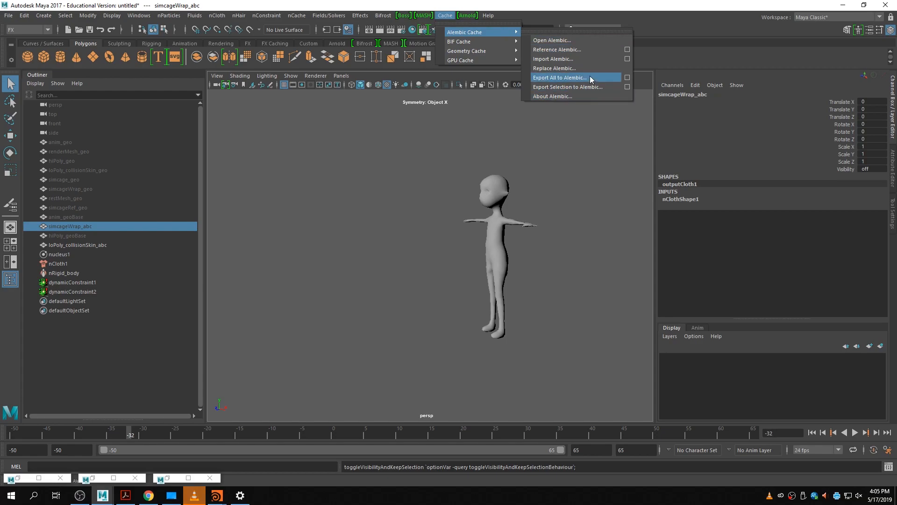
left_click(572, 59)
left_click(245, 222)
left_click(558, 395)
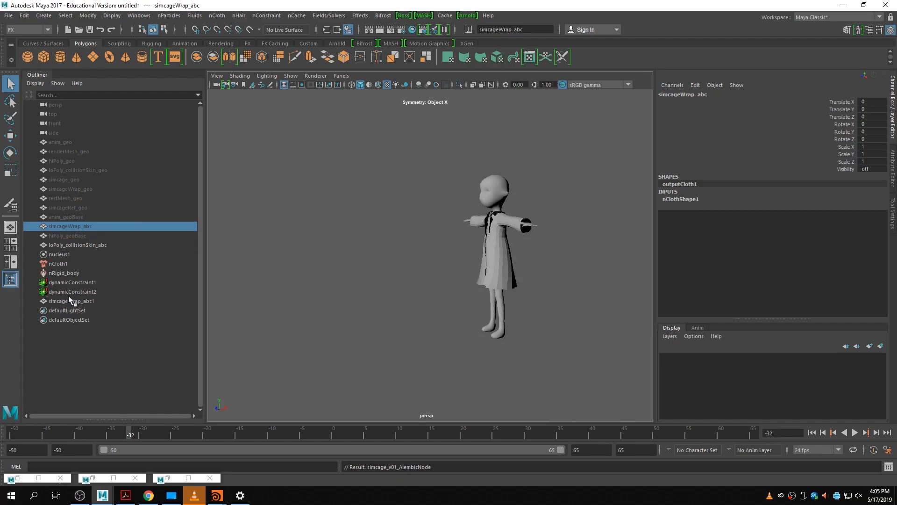
- Rename the imported coat simcageWrap_abc1 to simcage_v01_abc
left_click(89, 301)
double_click(102, 302)
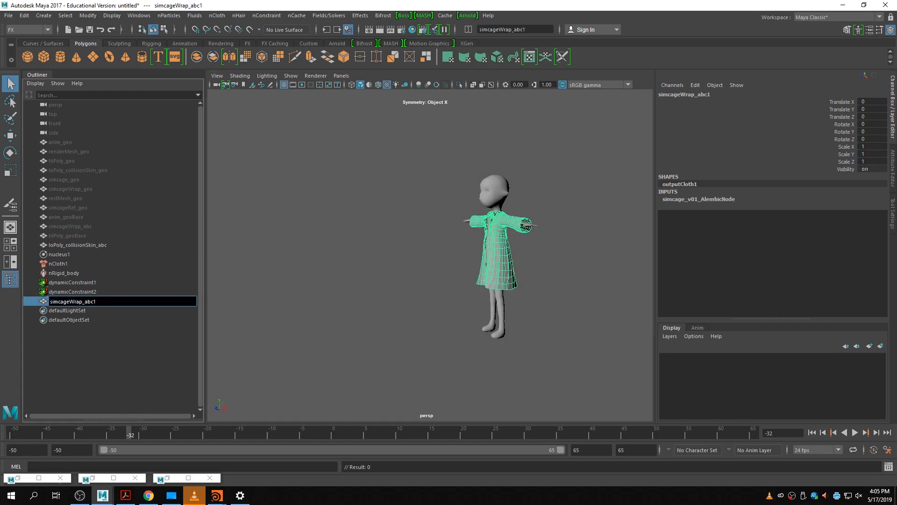
key("BackSpace")
key("BackSpace")
key("BackSpace")
key("BackSpace")
key("BackSpace")
key("BackSpace")
key("BackSpace")
key("BackSpace")
key("Return")
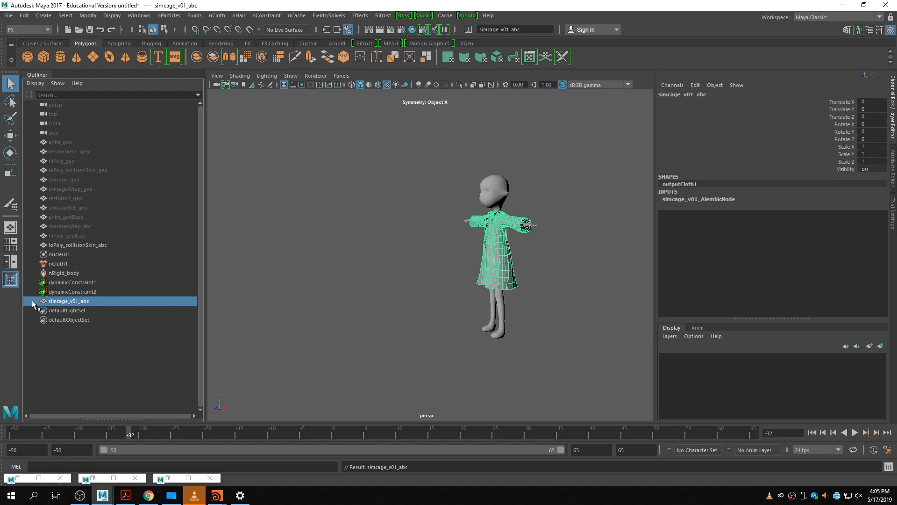
- Unhide the simulated simcageWrap_abc coat and hide the imported simcage_v01_abc coat
left_click(75, 255)
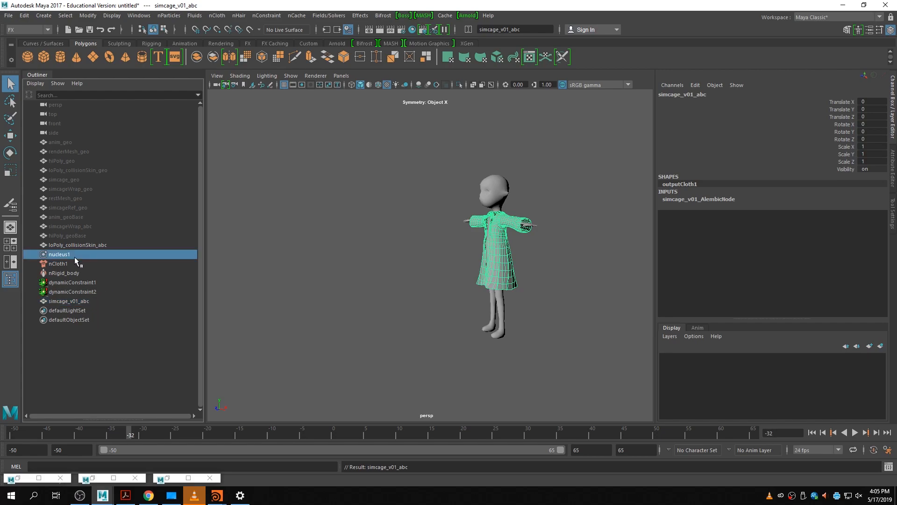
left_click(102, 244)
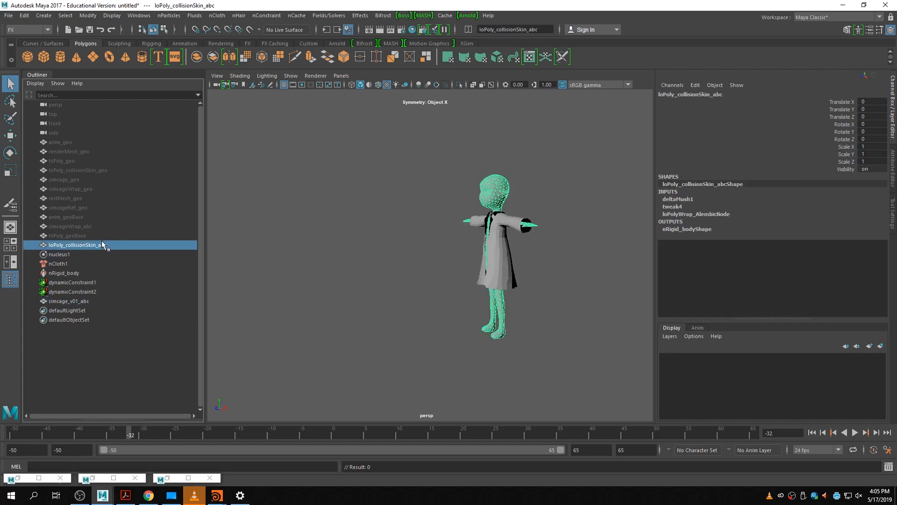
left_click(75, 226)
key("ctrl+h")
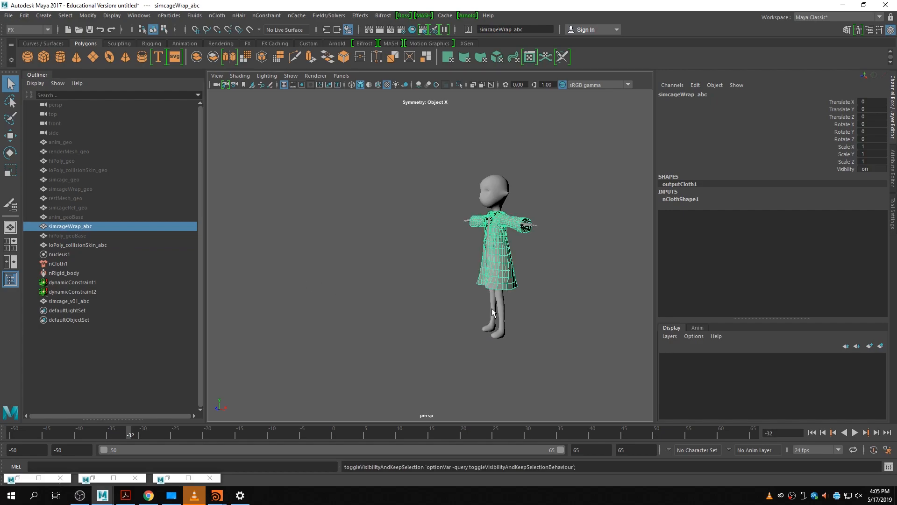
left_click(65, 301)
key("ctrl+h")
- Set the Bend Resistance of the simcageWrap_abc coat's nClothShape1 to 0.5
left_click(506, 269)
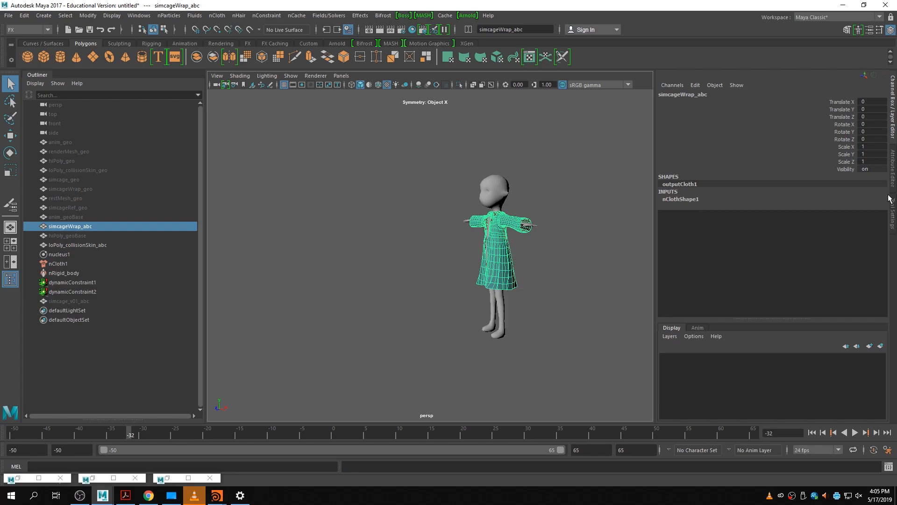
left_click(894, 178)
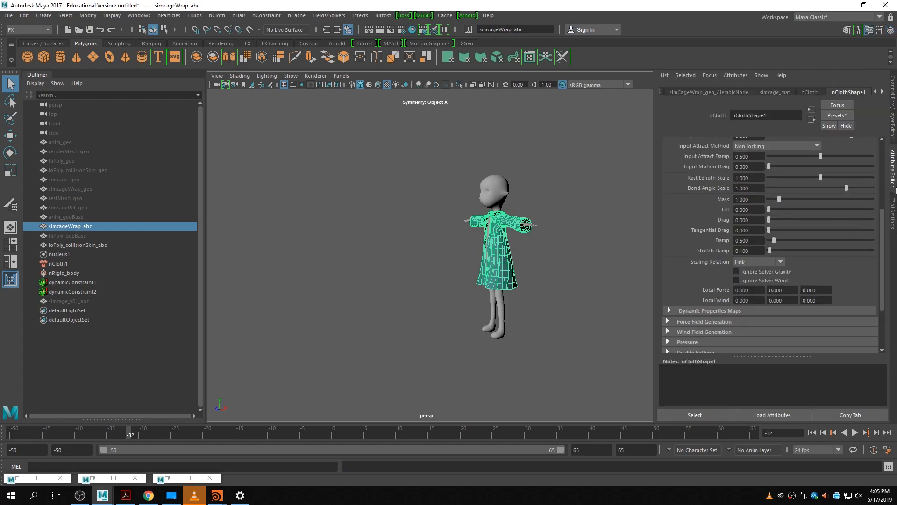
left_click(75, 255)
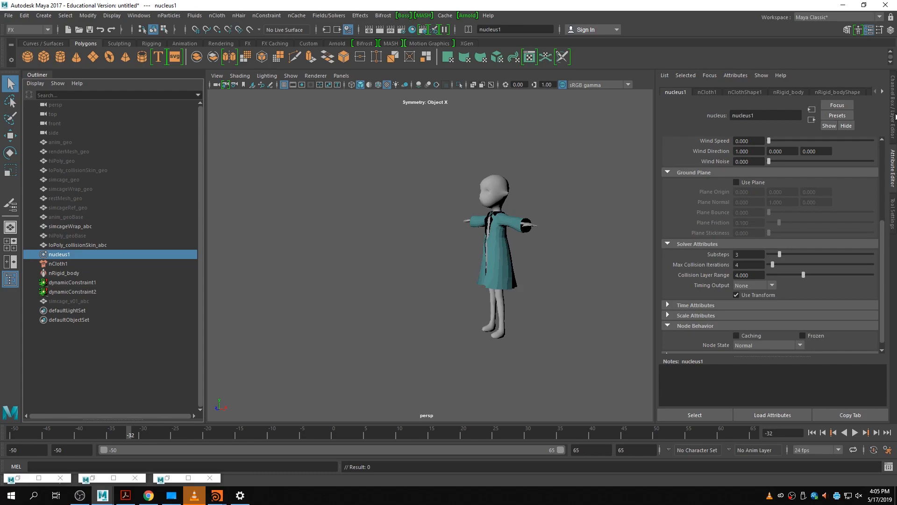
left_click(74, 263)
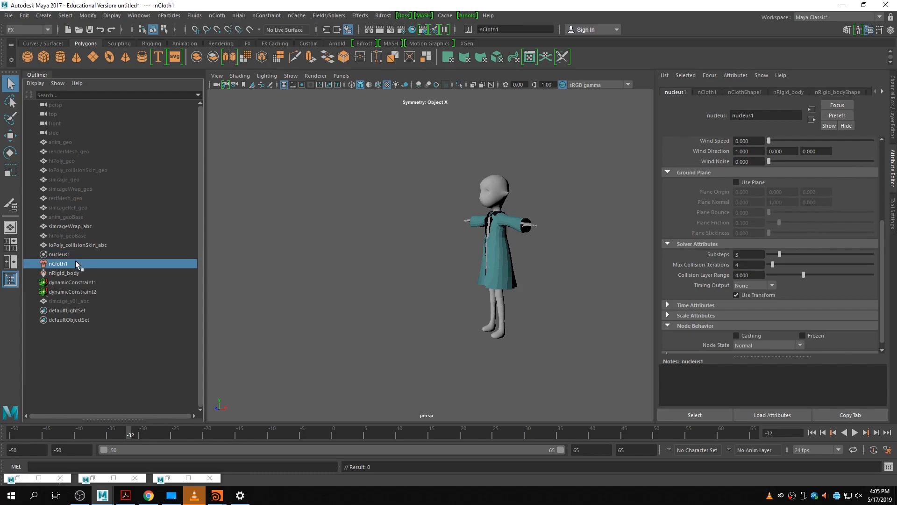
left_click(506, 261)
scroll(801, 198, "up", 5)
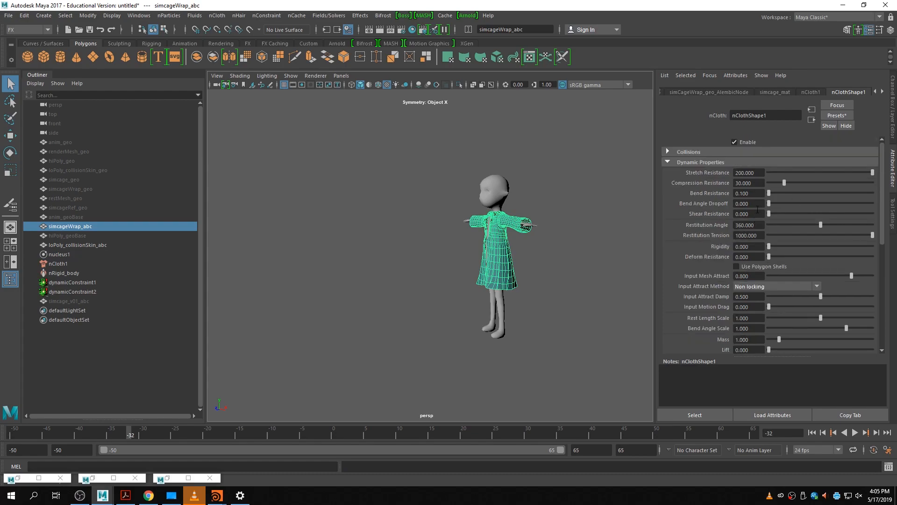
left_click(753, 194)
type("0.5")
key("Return")
- Set the Drag of the coat's nClothShape1 to 0.5
scroll(748, 253, "down", 5)
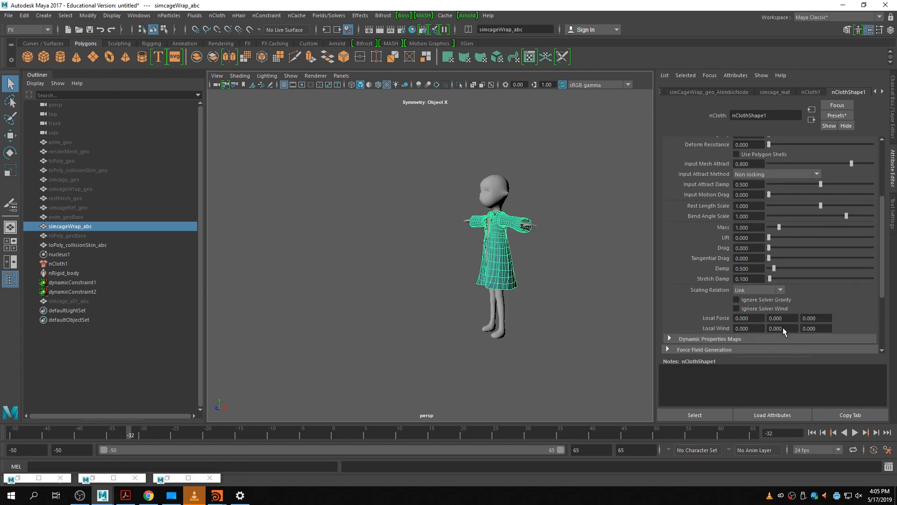
left_click(761, 248)
type(".5")
key("Return")
- Return to the start frame and replace the simcageWrap_abc coat's nObject cache, overwriting the existing cache file
left_click(812, 432)
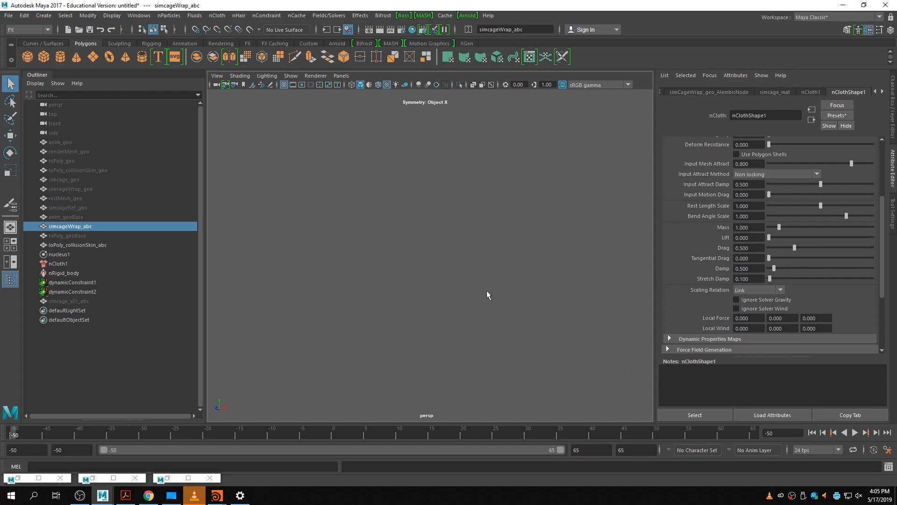
left_click(304, 15)
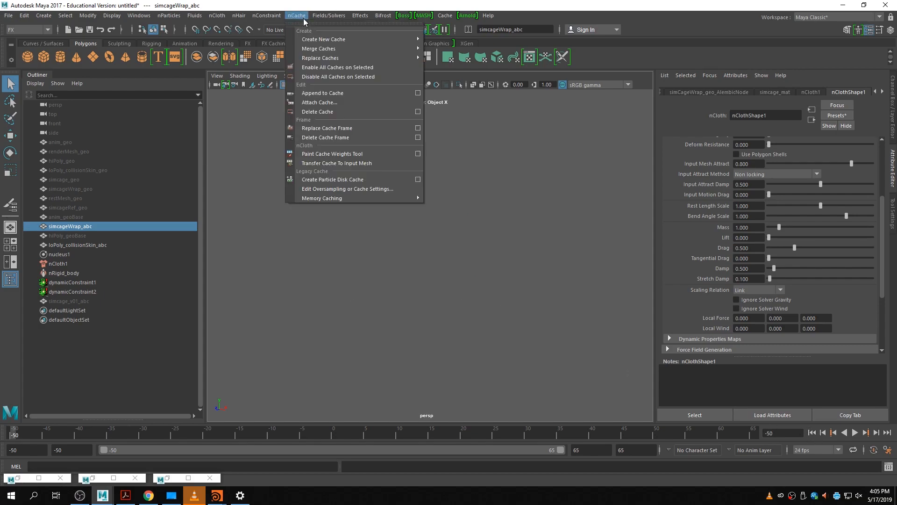
mouse_move(342, 58)
left_click(442, 66)
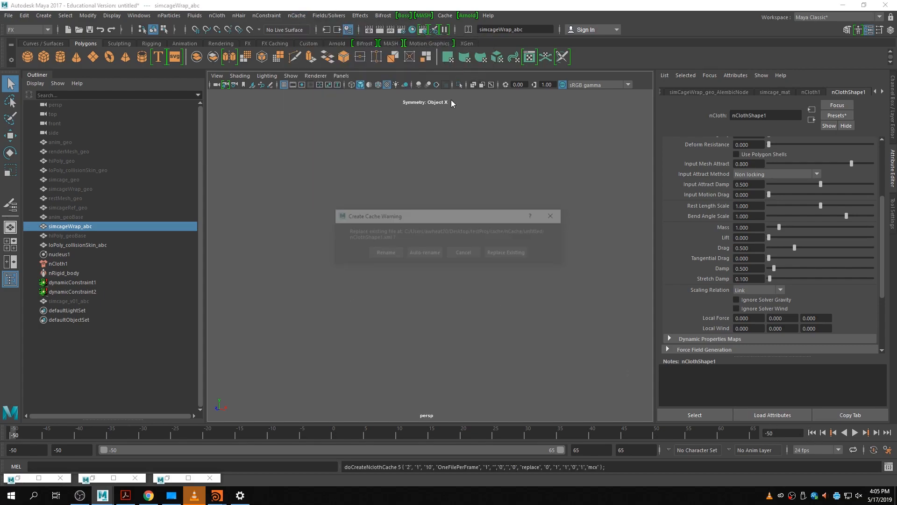
left_click(504, 249)
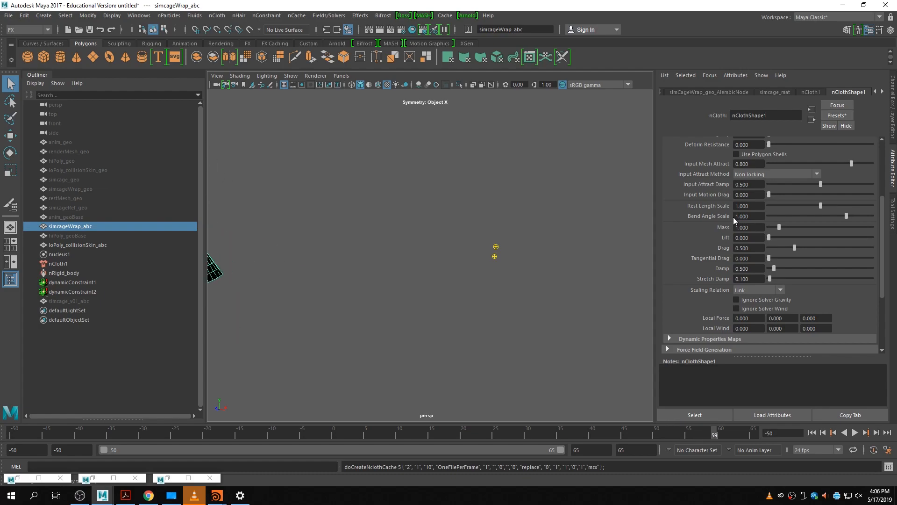
- Examine the nucleus1 settings for gravity, wind, ground plane, substeps and collision iterations
left_click(69, 254)
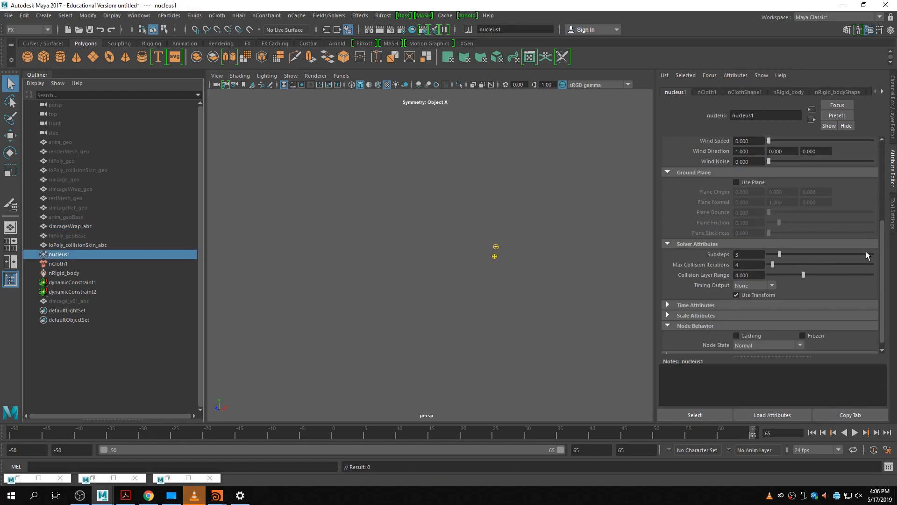
scroll(803, 228, "up", 5)
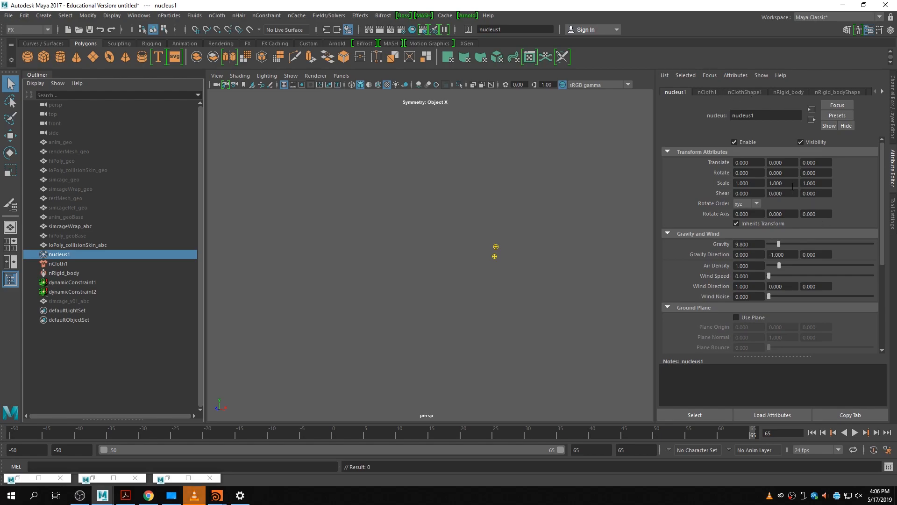
scroll(814, 251, "down", 2)
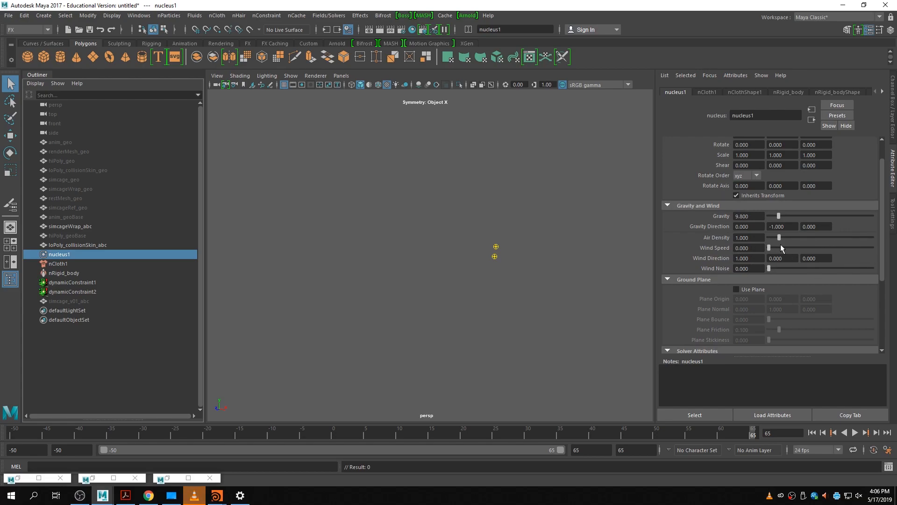
scroll(781, 244, "down", 4)
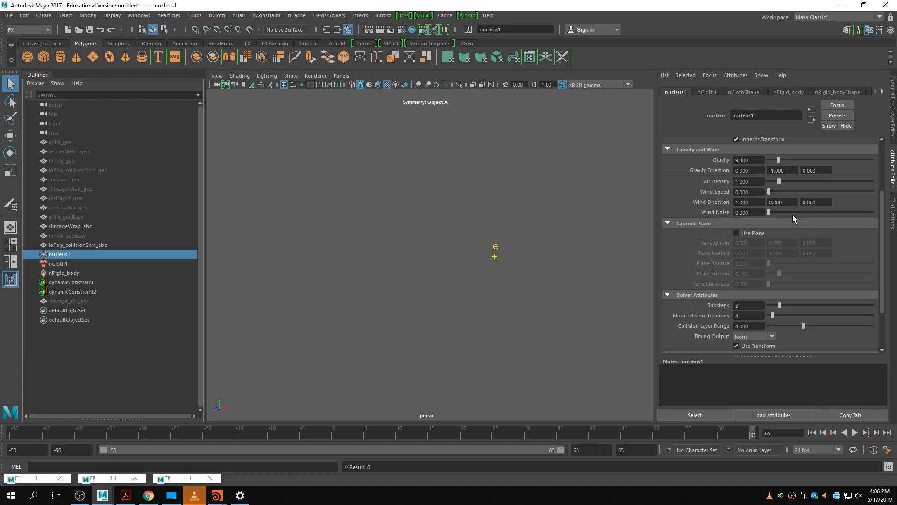
scroll(793, 214, "down", 3)
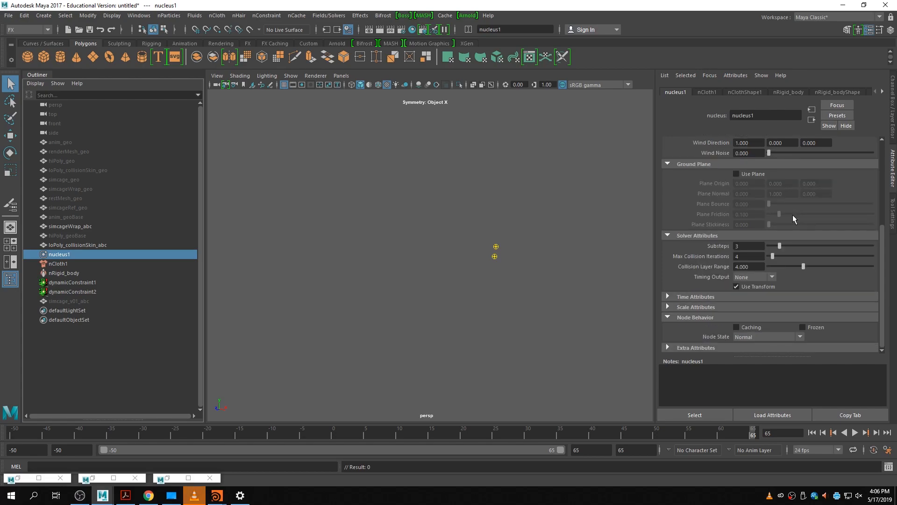
left_click(750, 245)
scroll(792, 206, "up", 5)
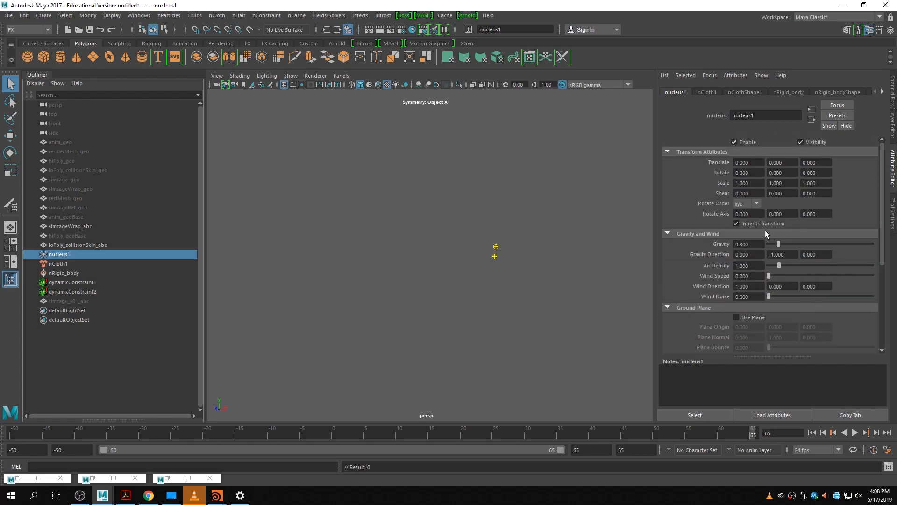
scroll(782, 332, "down", 5)
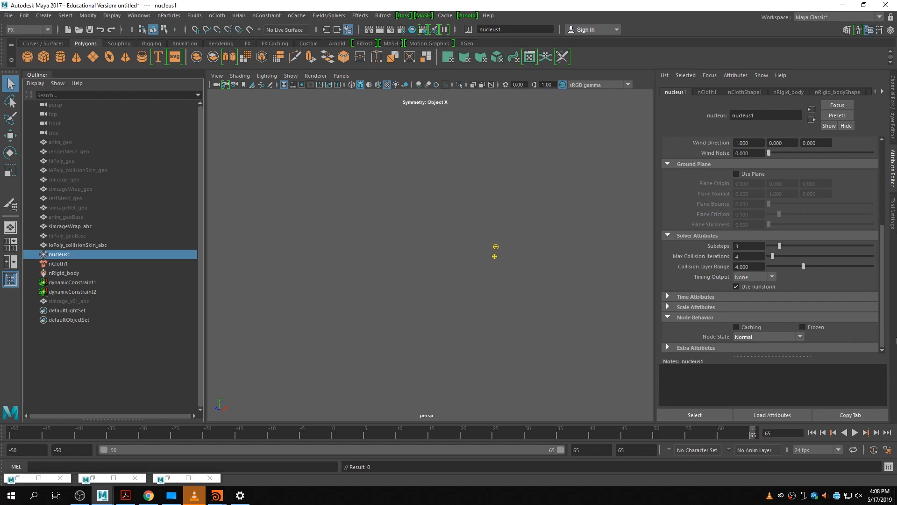
- Scrub the timeline to frame 46 to review the recached coat over the loPoly_collisionSkin_abc body
left_click(69, 264)
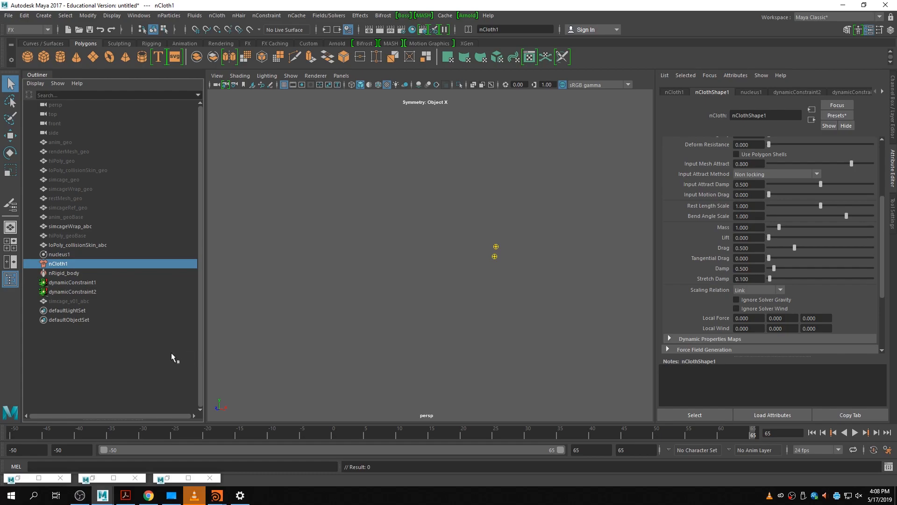
left_click(77, 244)
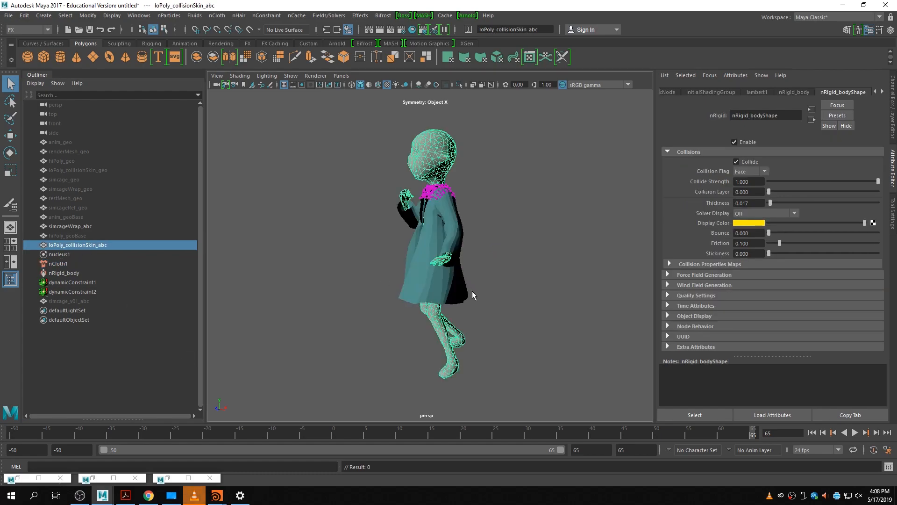
mouse_move(482, 431)
left_mouse_down()
mouse_move(249, 433)
mouse_move(396, 446)
mouse_move(764, 444)
mouse_move(244, 436)
mouse_move(747, 447)
mouse_move(458, 458)
mouse_move(633, 444)
left_mouse_up()
- Unhide the simcage_v01_abc coat to compare it with the recached simcageWrap_abc coat
left_click(507, 248)
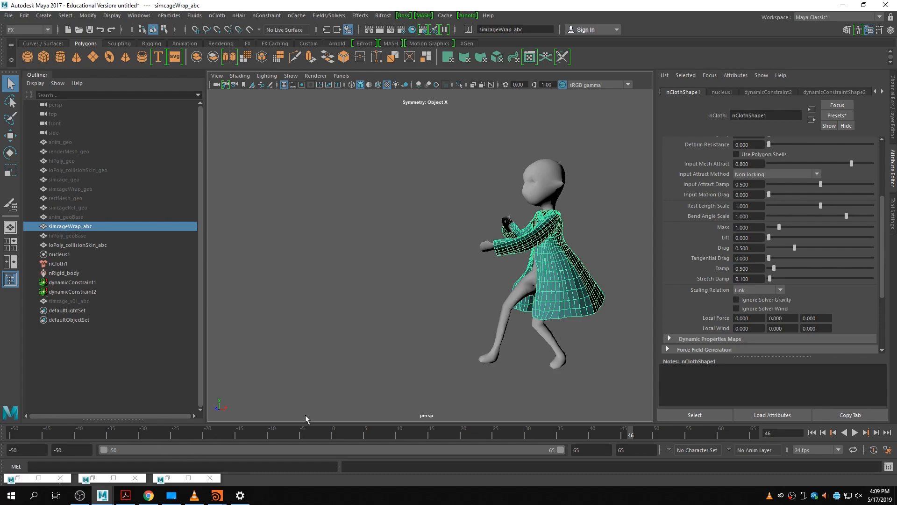
left_click(87, 301)
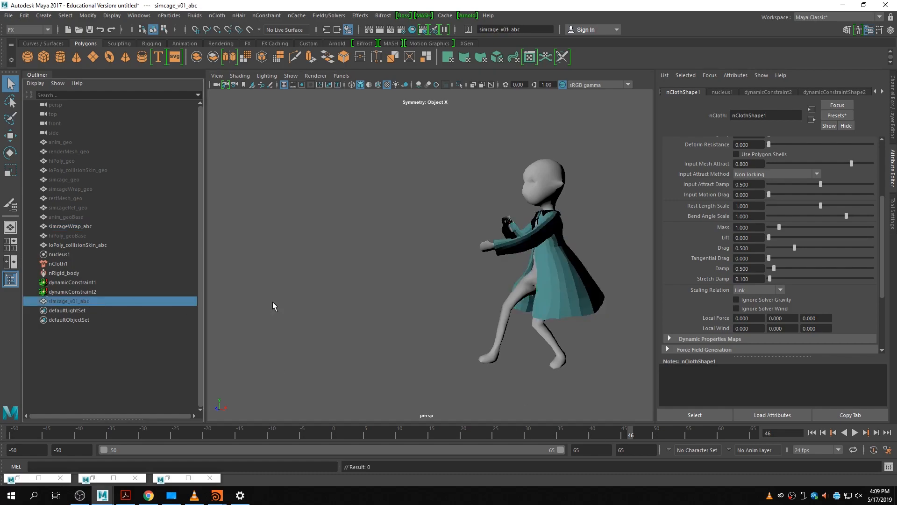
key("h")
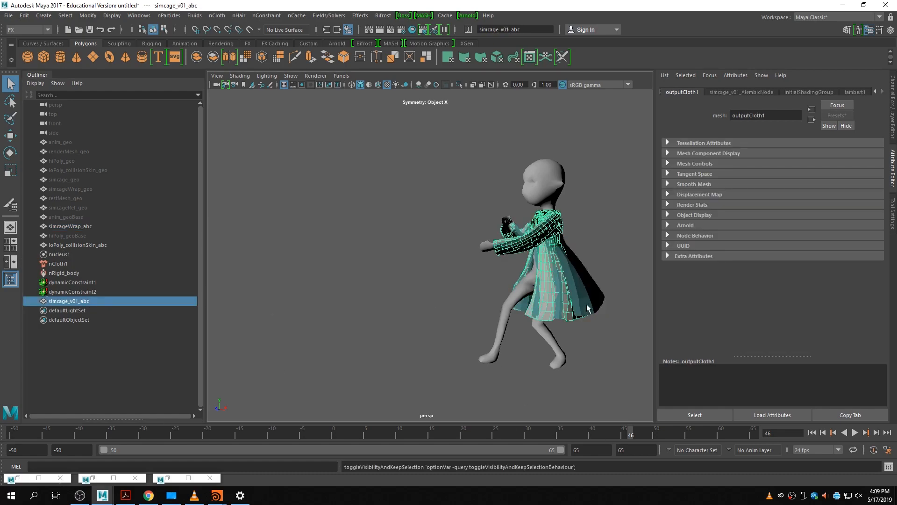
- Create a blend shape on simcageWrap_abc with simcage_v01_abc as the target, and show the blend shape's channels
left_click(550, 302)
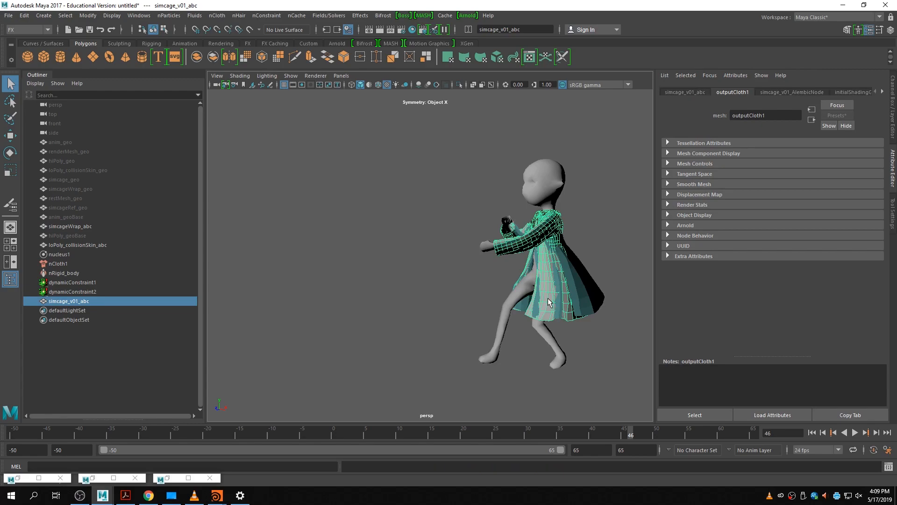
left_click(589, 296, "shift")
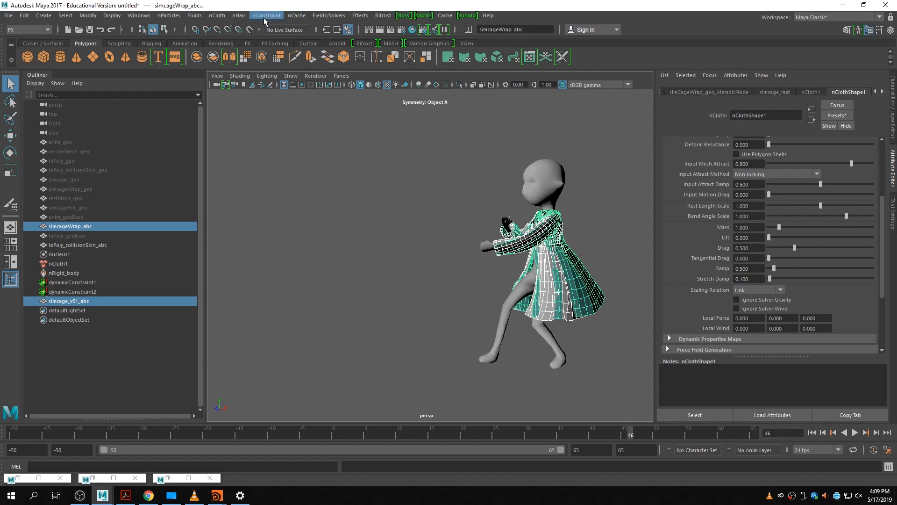
key("space")
left_click(412, 312)
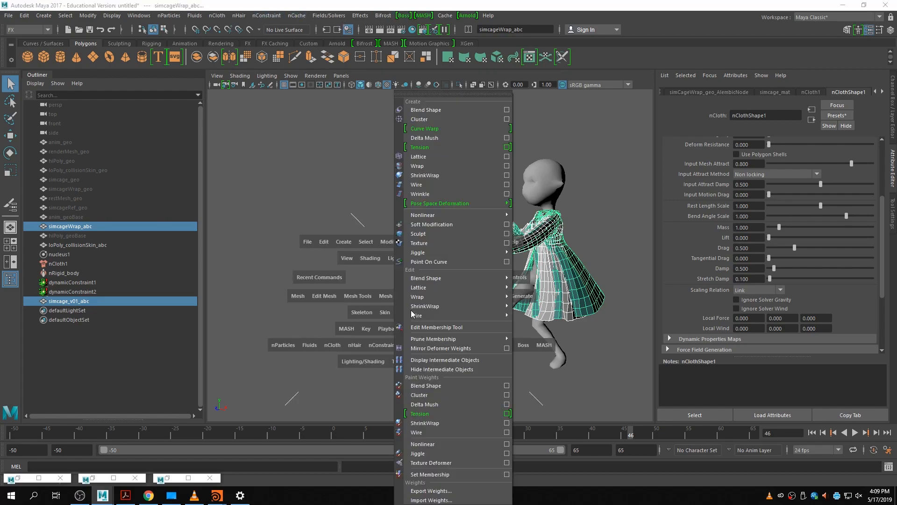
left_click(433, 112)
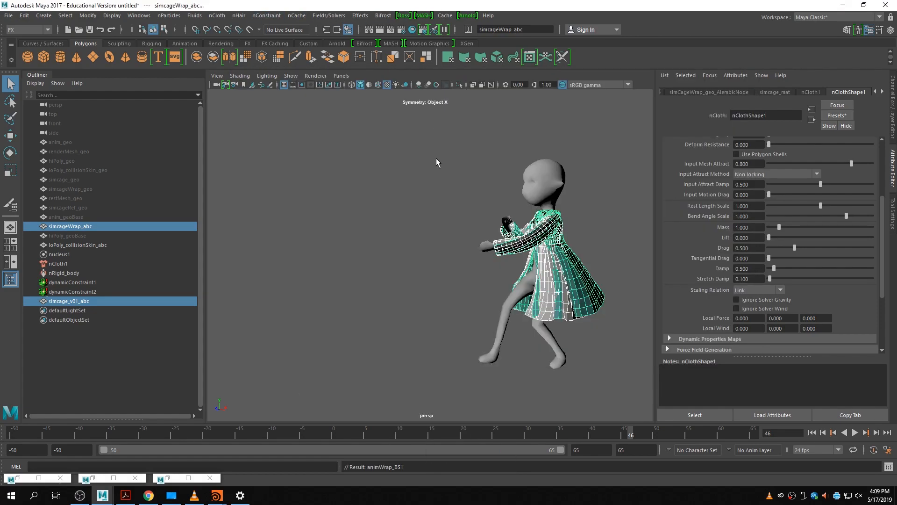
left_click(892, 125)
left_click(699, 199)
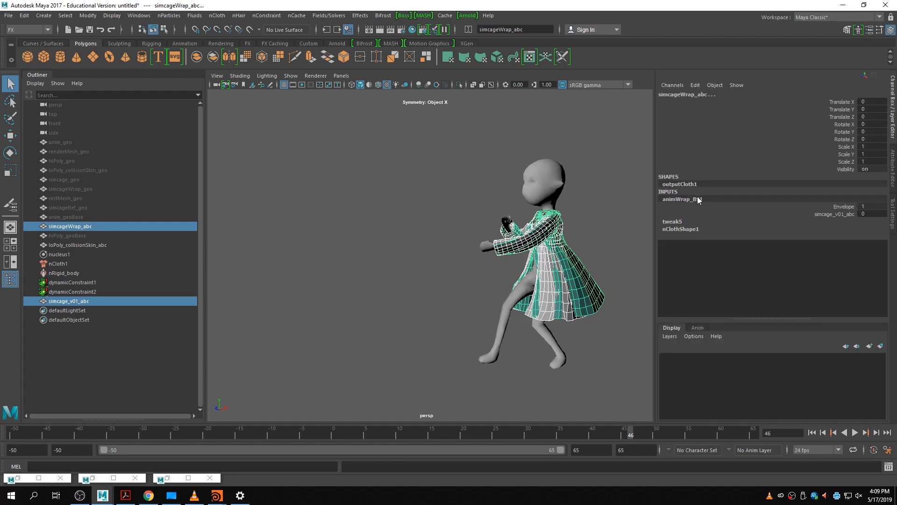
- Select simcage_v01_abc and simcageWrap_abc, and review the Modeling Blend Shape options alongside the animWrap_BS1 channels
left_click(617, 258)
left_click(590, 295)
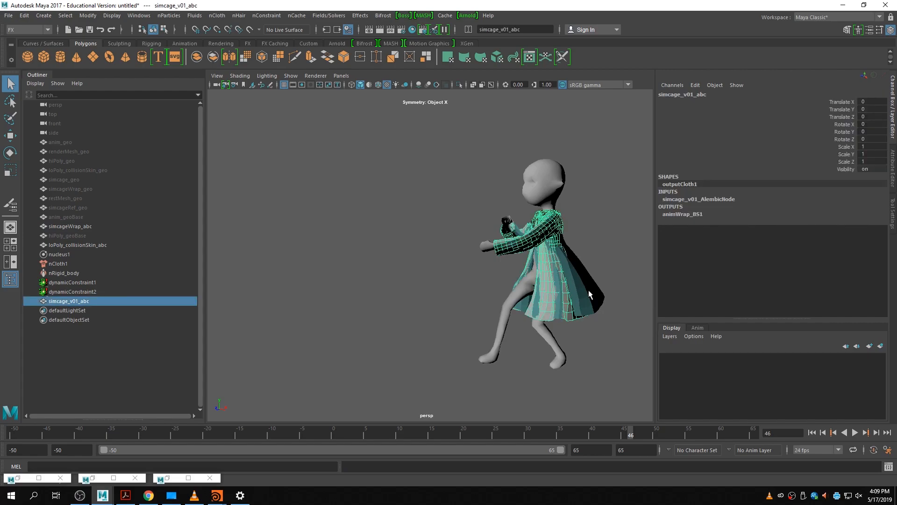
left_click(590, 297, "shift")
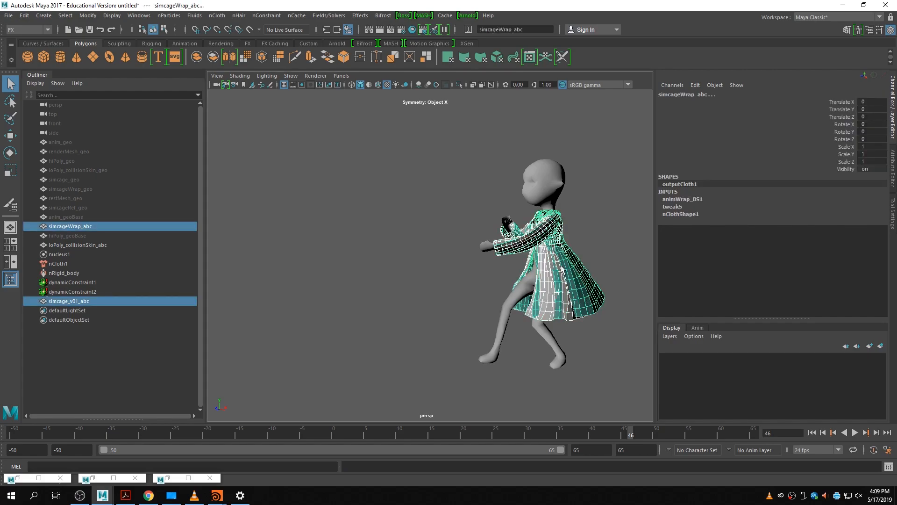
left_click(27, 29)
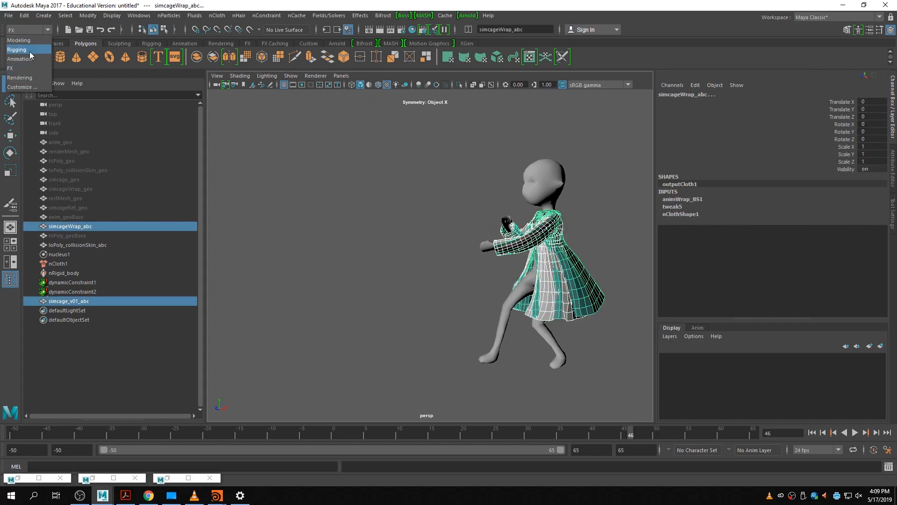
left_click(23, 38)
left_click(334, 16)
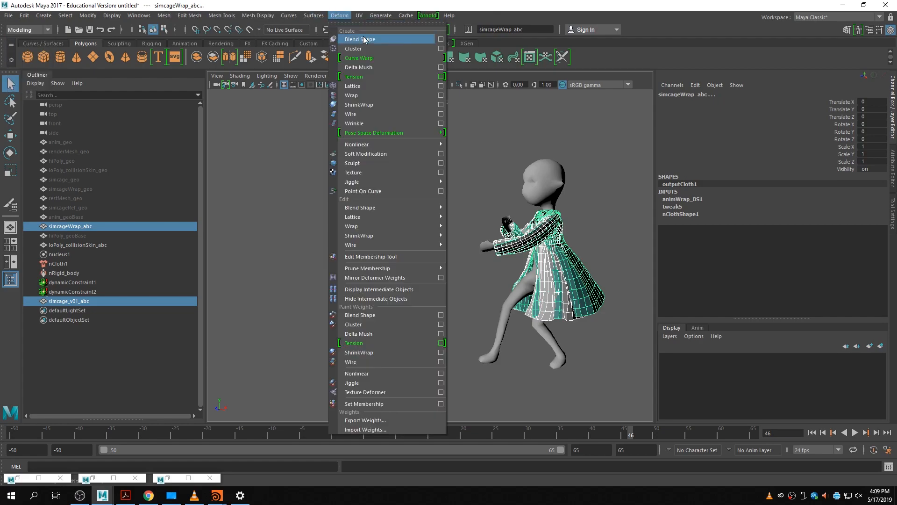
left_click(450, 41)
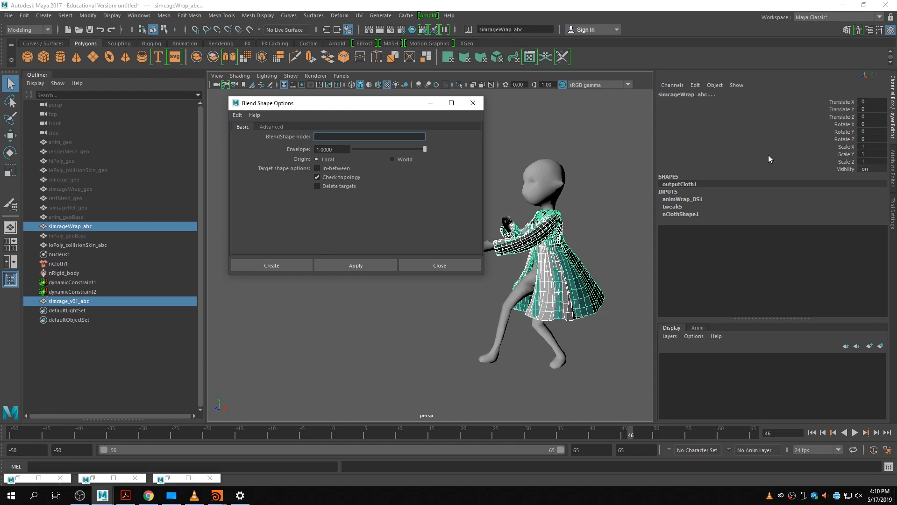
left_click(691, 200)
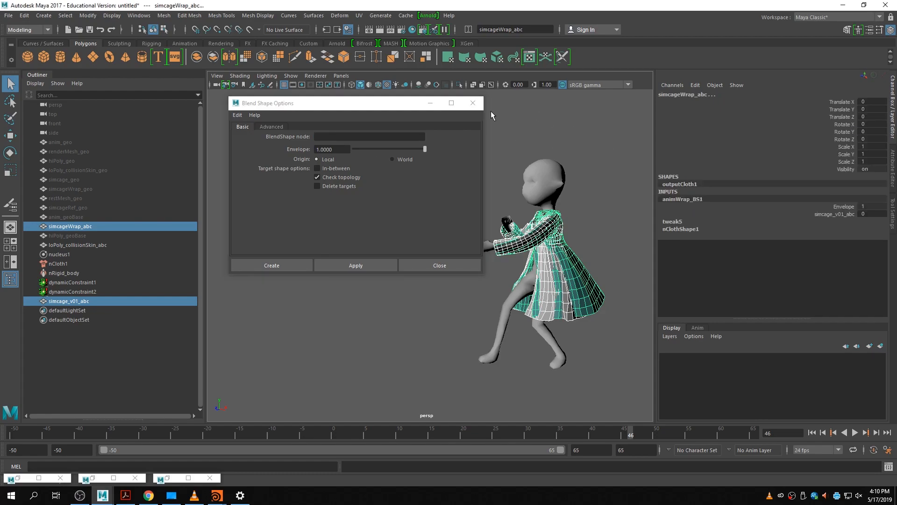
left_click(472, 103)
- Set the simcage_v01_abc weight on animWrap_BS1 to 1, and hide the simcage_v01_abc coat
left_click(828, 219)
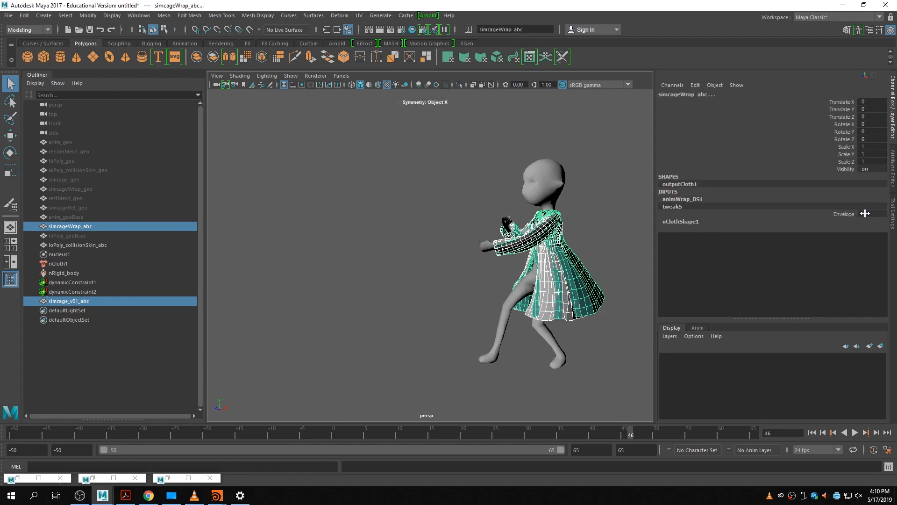
left_click(684, 199)
left_click(863, 215)
type("1")
key("Return")
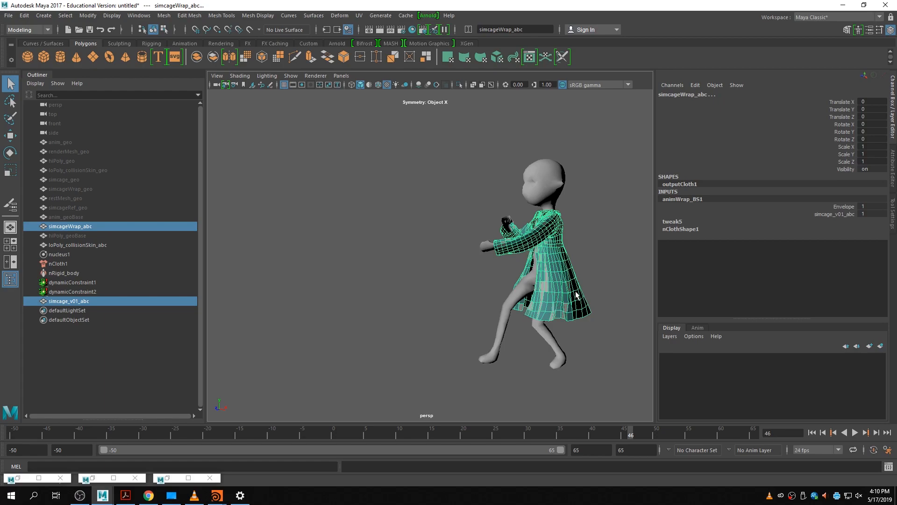
left_click(121, 301)
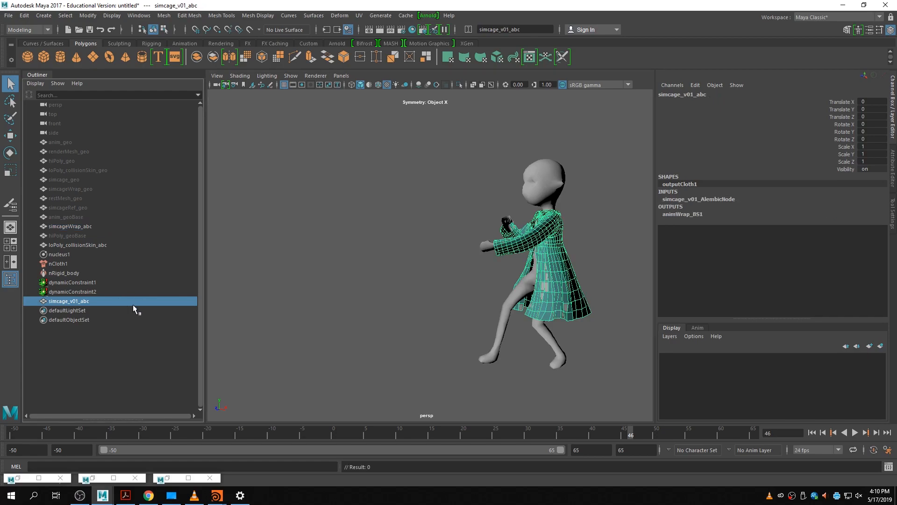
key("ctrl+h")
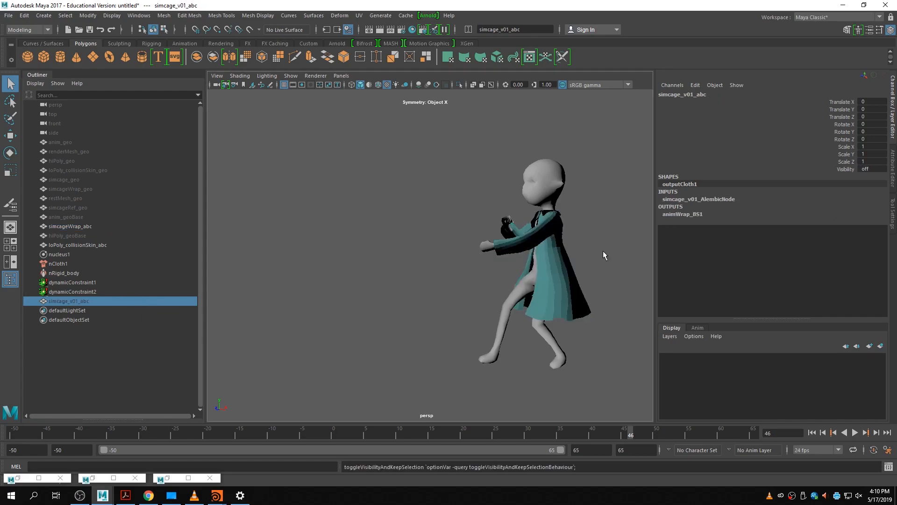
- Start painting blend shape weights on simcageWrap_abc, go to frame -50 and show the paint tool's settings
right_click(558, 283)
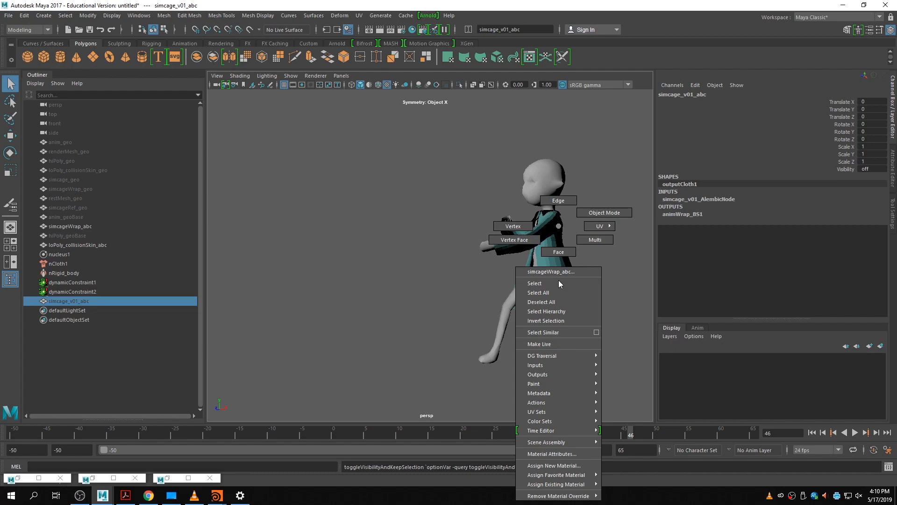
mouse_move(533, 384)
mouse_move(658, 442)
left_click(706, 451)
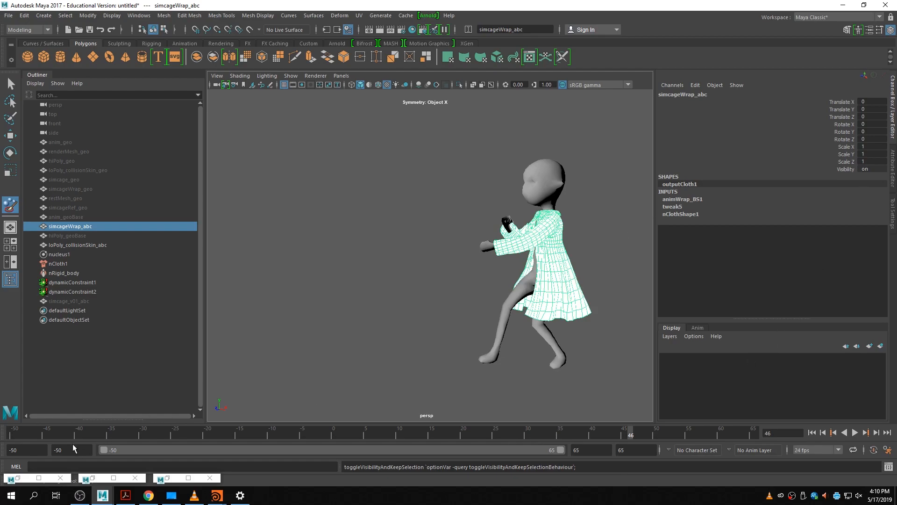
left_click(9, 440)
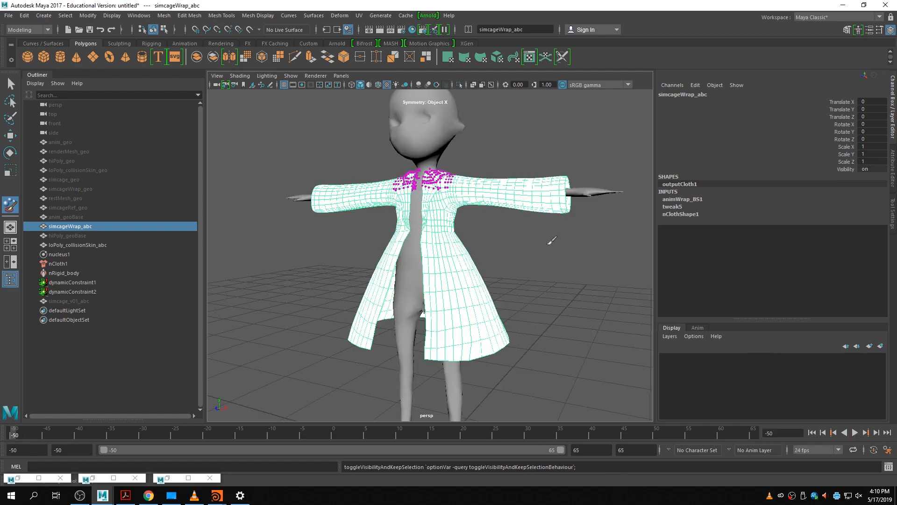
left_click(893, 209)
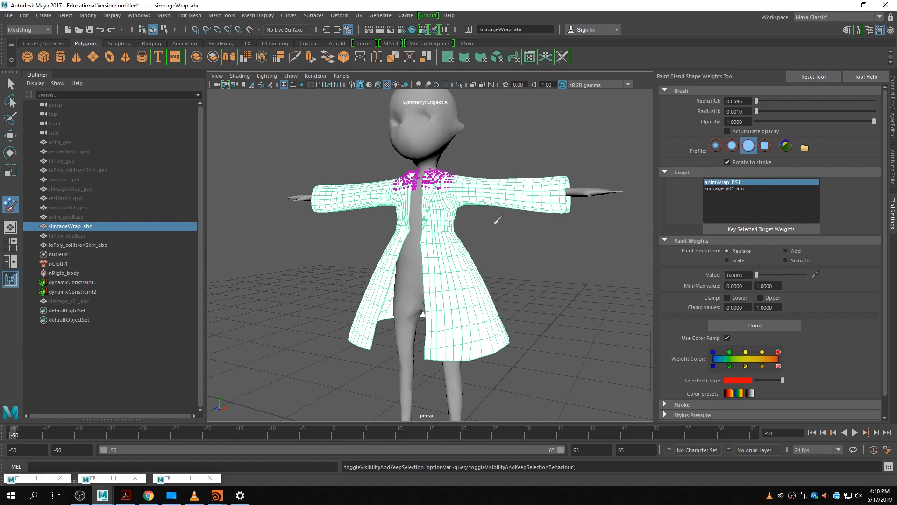
- Paint a replace value of 0 over the coat's sleeves and torso, front and back, with a brush radius of 0.2451
key("b")
mouse_move(462, 188)
left_mouse_down()
mouse_move(554, 187)
mouse_move(291, 195)
mouse_move(434, 181)
mouse_move(433, 197)
mouse_move(563, 201)
mouse_move(474, 196)
mouse_move(468, 221)
mouse_move(483, 224)
mouse_move(441, 221)
mouse_move(444, 234)
left_mouse_up()
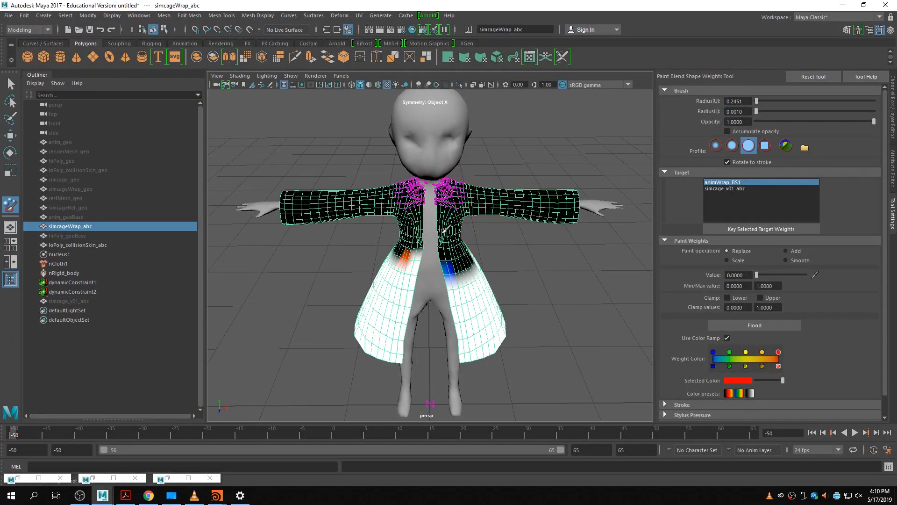
left_click_drag(602, 251, 369, 198, "alt")
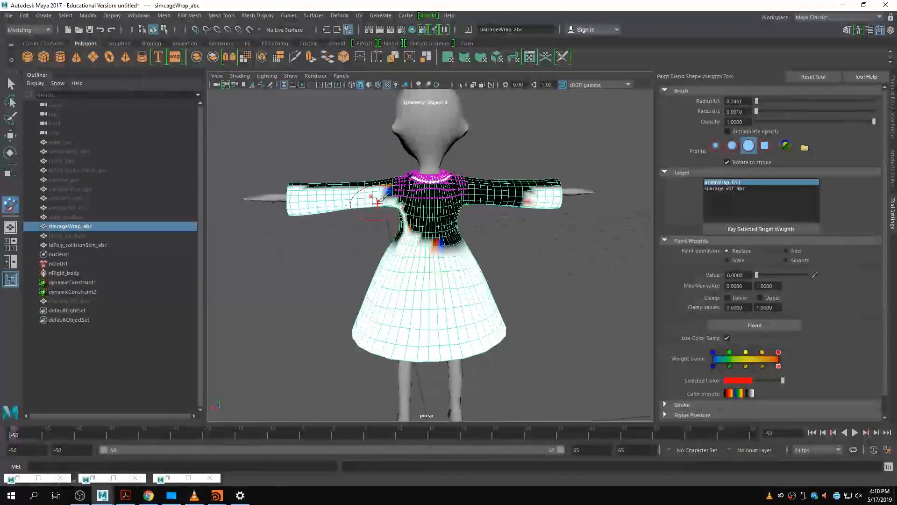
mouse_move(452, 174)
left_mouse_down()
mouse_move(337, 196)
mouse_move(355, 199)
mouse_move(266, 197)
mouse_move(318, 199)
mouse_move(304, 188)
left_mouse_up()
mouse_move(423, 237)
left_mouse_down()
mouse_move(410, 245)
mouse_move(434, 243)
left_mouse_up()
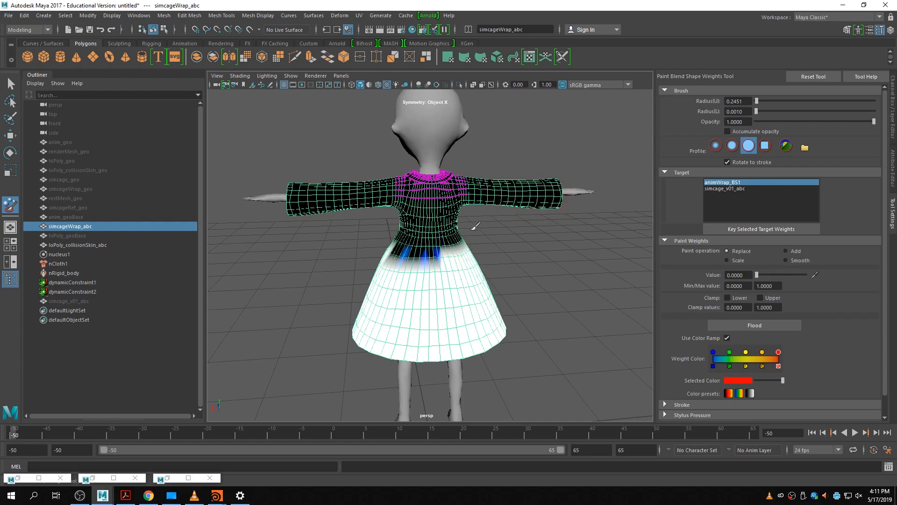
- Paint a replace value of 1 along the top of the skirt just below the waist with a brush radius of 0.0810
mouse_move(400, 270)
left_mouse_down("alt")
mouse_move(540, 269)
mouse_move(421, 271)
left_mouse_up("alt")
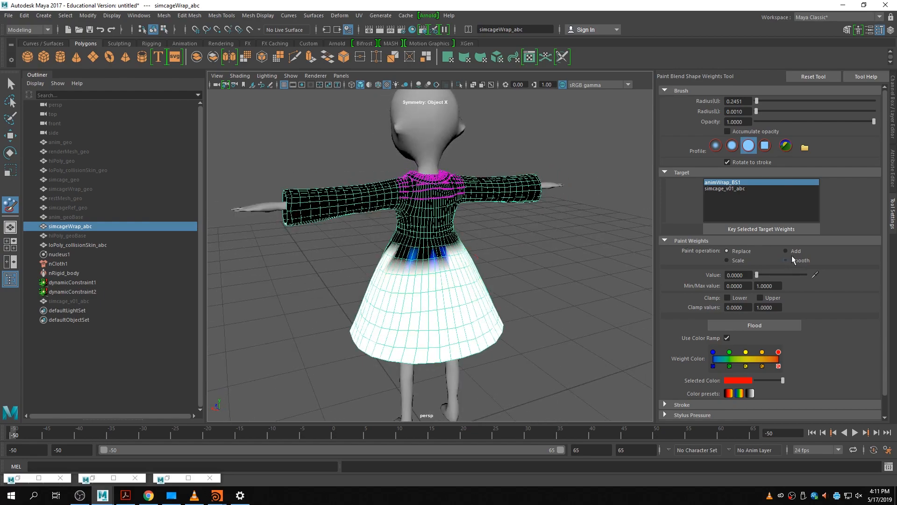
left_click_drag(793, 275, 812, 274)
key("b")
mouse_move(436, 264)
left_mouse_down()
mouse_move(420, 264)
mouse_move(462, 238)
mouse_move(392, 252)
mouse_move(410, 246)
left_mouse_up()
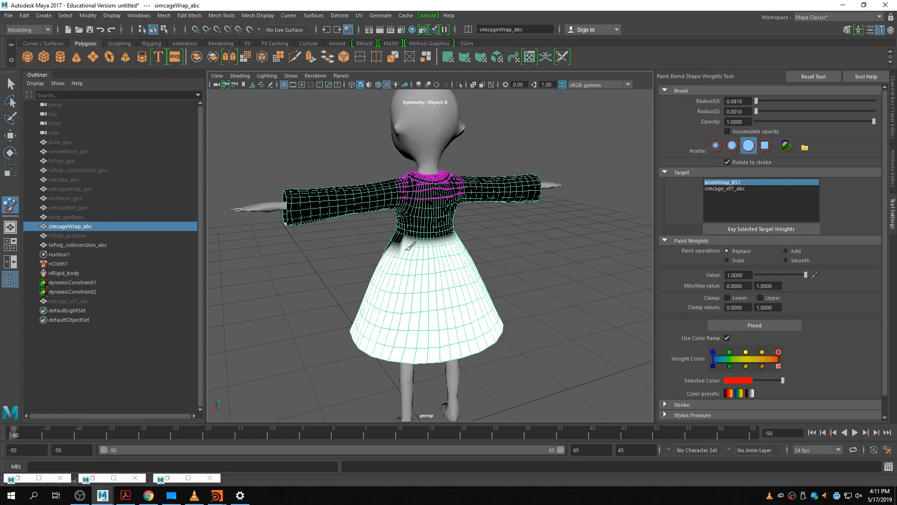
left_click_drag(449, 300, 292, 299, "alt")
left_click_drag(467, 242, 354, 271, "alt")
mouse_move(431, 254)
left_mouse_down()
mouse_move(426, 276)
mouse_move(449, 267)
mouse_move(421, 259)
mouse_move(445, 286)
mouse_move(567, 281)
mouse_move(386, 264)
mouse_move(409, 277)
mouse_move(511, 287)
mouse_move(601, 276)
left_mouse_up()
- Try flooding the coat's blend shape weights with the Smooth operation, and undo it
left_click(790, 259)
left_click(786, 322)
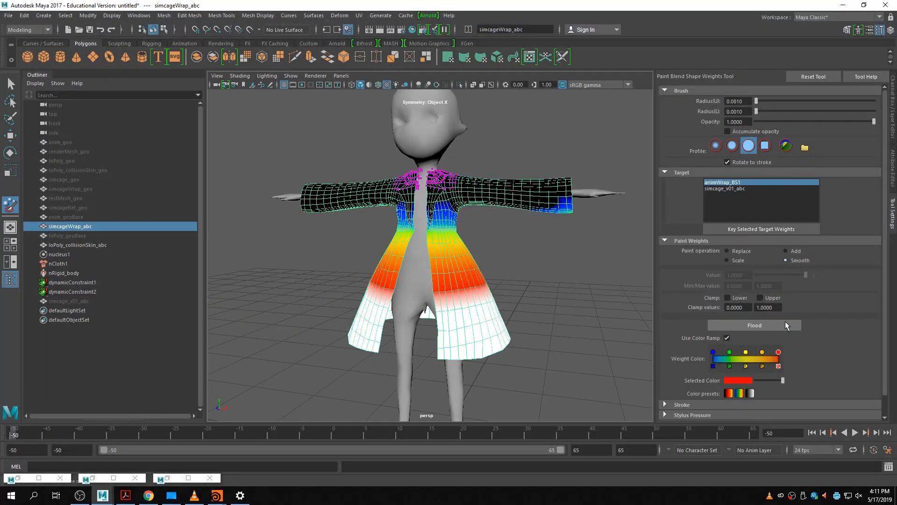
key("ctrl+z")
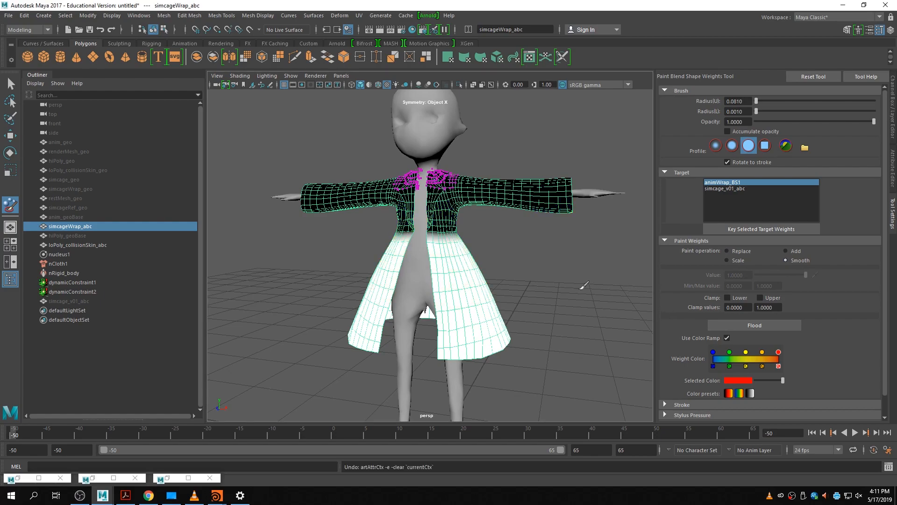
- Paint a replace value of 0 over the unpainted patch inside the sleeve cuff
left_click_drag(583, 288, 508, 237, "alt")
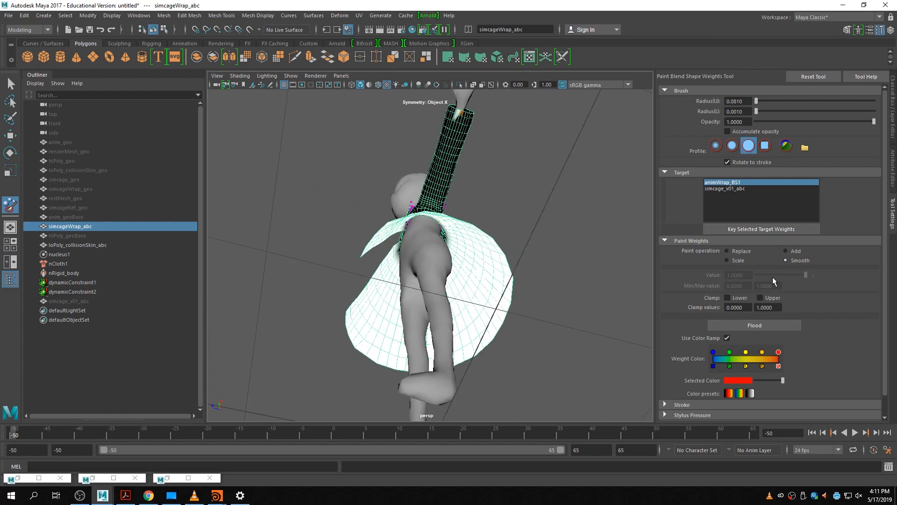
left_click(750, 251)
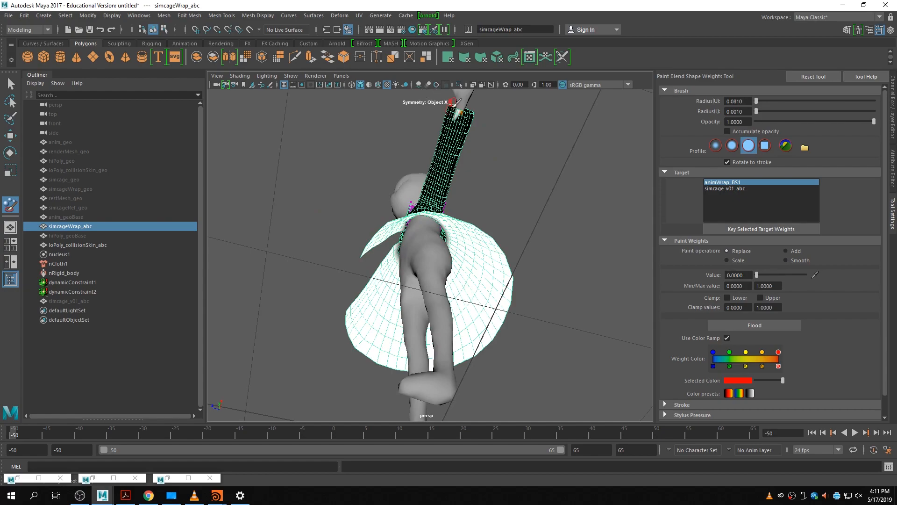
left_click_drag(460, 115, 461, 126)
left_click_drag(533, 194, 626, 239, "alt")
- Flood the weights repeatedly with the Smooth operation to soften the waist transition, and leave the paint tool
left_click(788, 260)
left_click(767, 322)
left_click(767, 322)
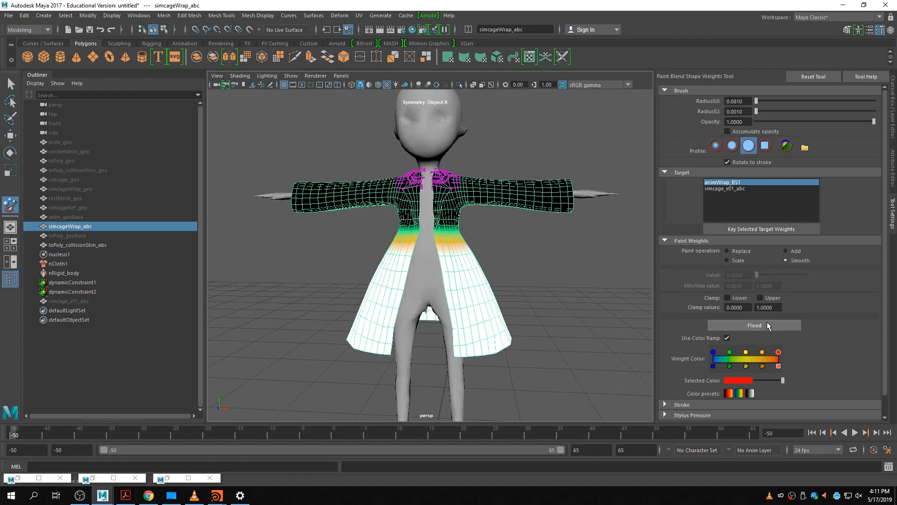
left_click(767, 323)
left_click(767, 322)
left_click(767, 322)
left_click(767, 323)
left_click_drag(535, 256, 301, 267, "alt")
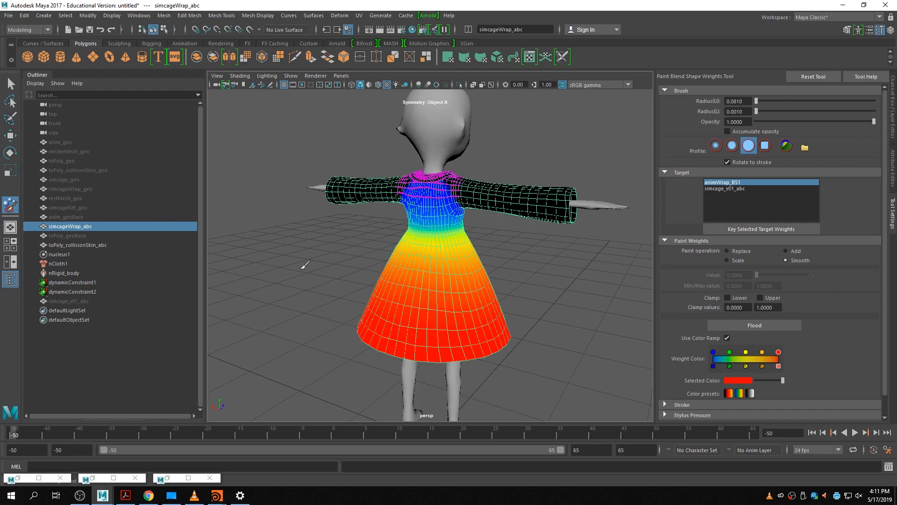
left_click(771, 326)
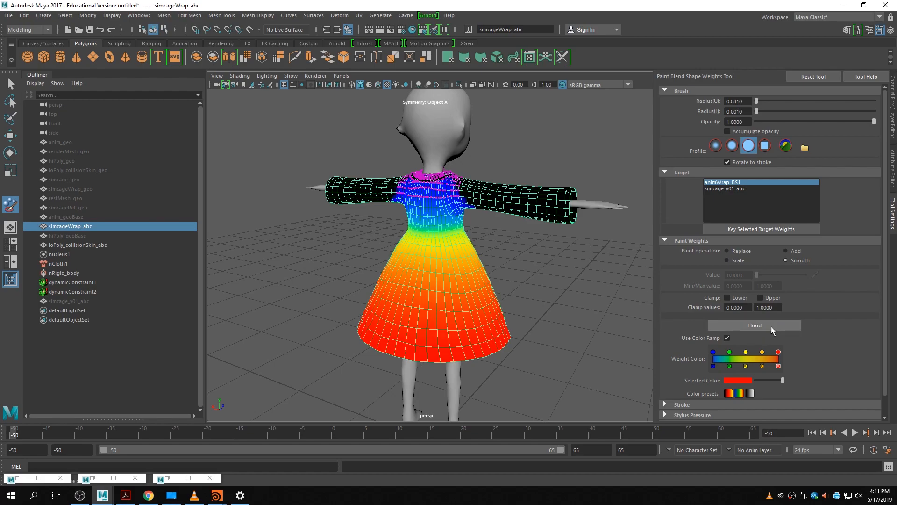
left_click_drag(620, 311, 582, 346, "alt")
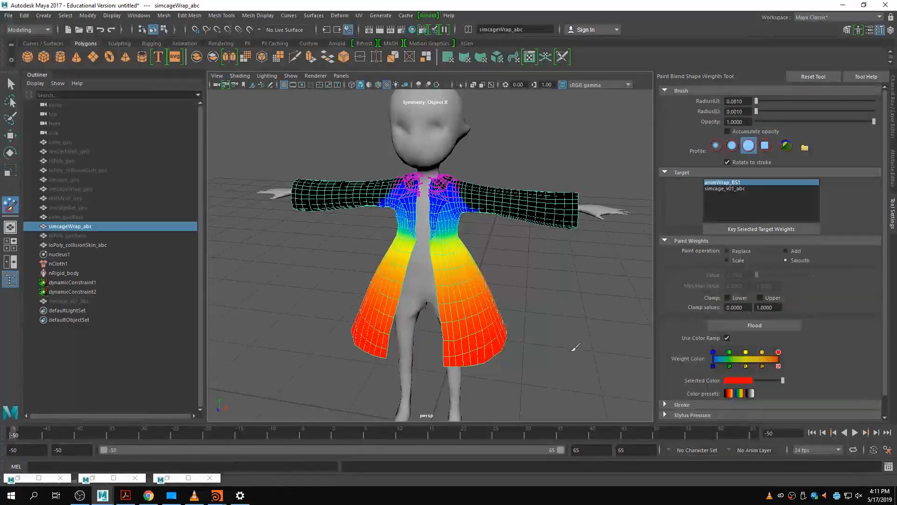
key("q")
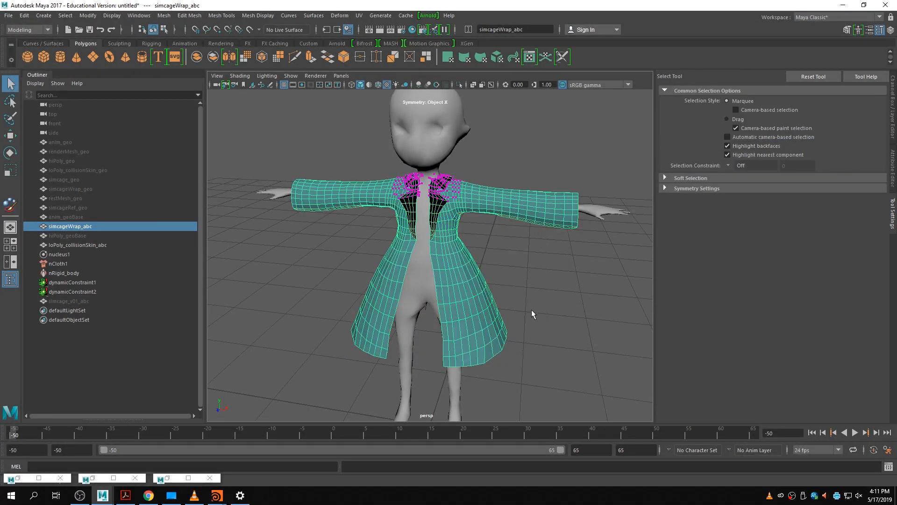
- Go to frame 6, deselect the coat and play the animation to review the blended result
scroll(538, 310, "down", 3)
mouse_move(521, 329)
left_mouse_down("alt")
mouse_move(531, 350)
mouse_move(464, 348)
left_mouse_up("alt")
left_click(351, 432)
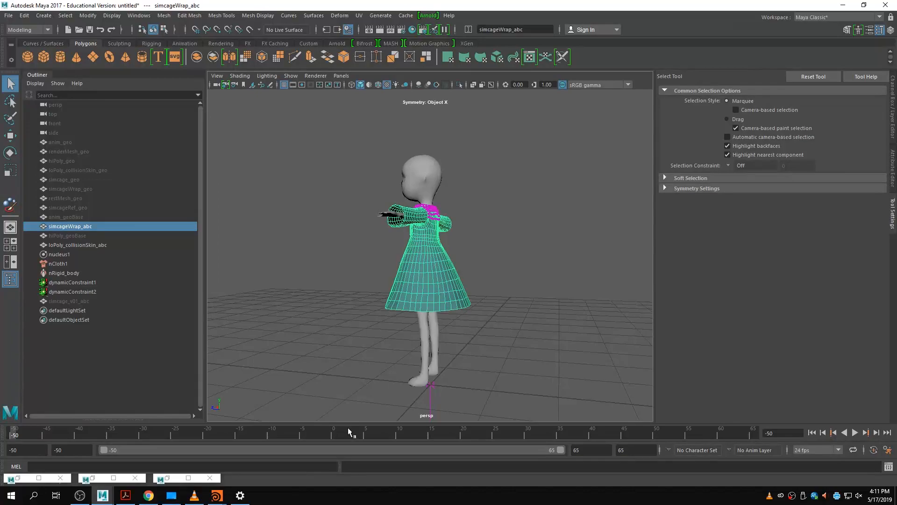
left_click(372, 432)
left_click_drag(442, 358, 322, 330, "alt")
right_click_drag(465, 338, 301, 325, "alt")
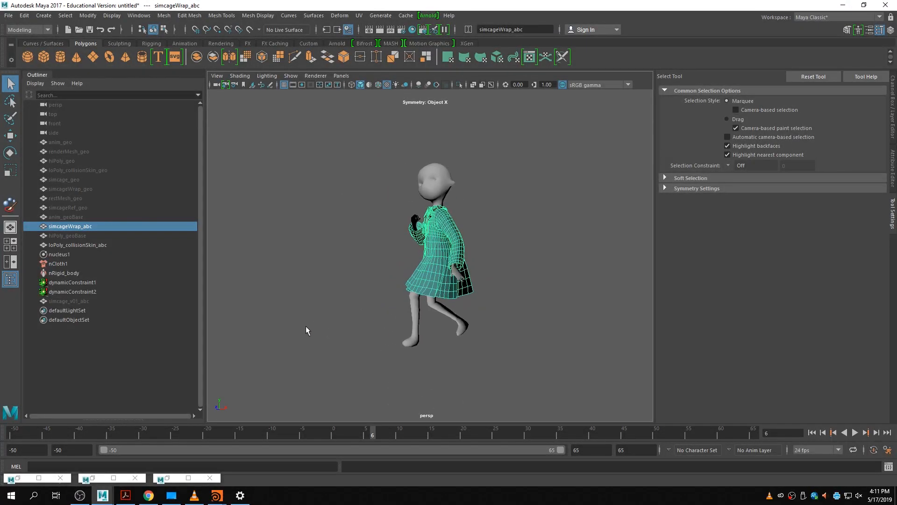
left_click(855, 433)
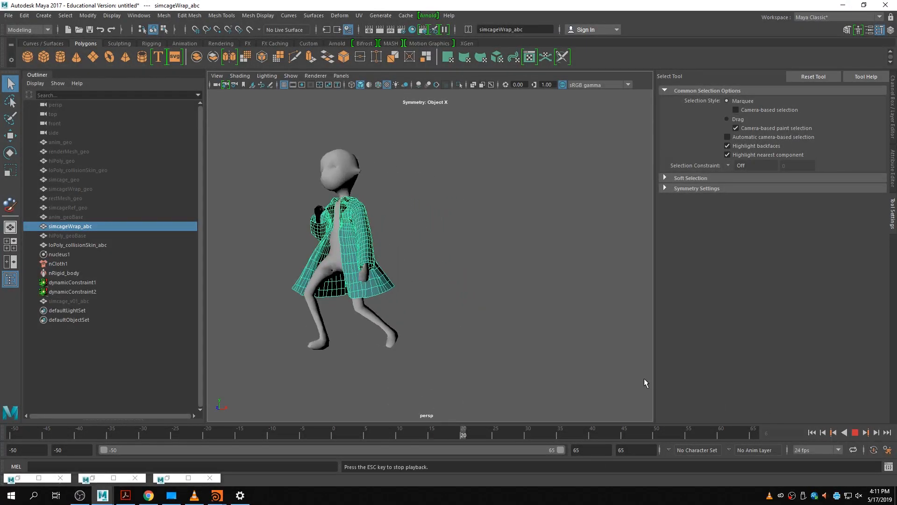
left_click(473, 312)
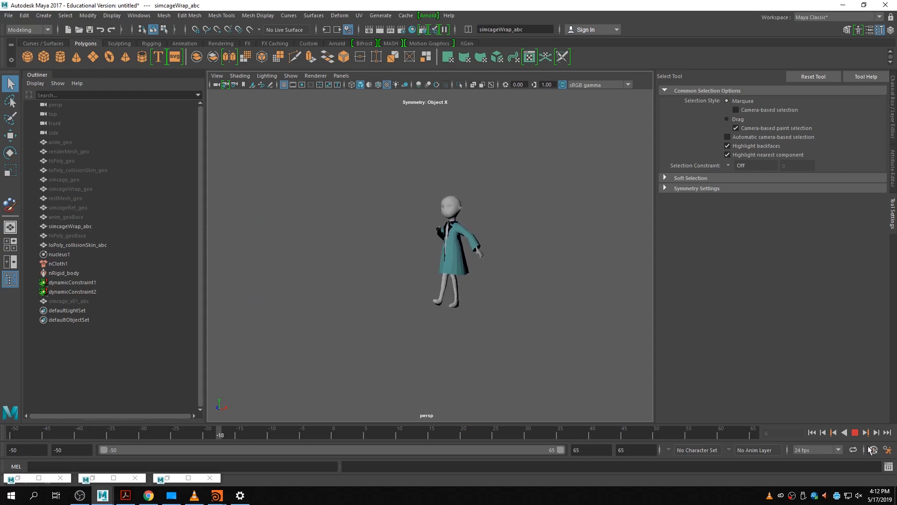
left_click(856, 432)
- Inspect the sleeves and skirt of the blended coat up close at frames -4 and -13
right_click_drag(303, 288, 628, 322, "alt")
middle_click_drag(404, 289, 510, 366, "alt")
mouse_move(391, 323)
left_mouse_down("alt")
mouse_move(383, 323)
mouse_move(386, 311)
mouse_move(391, 317)
left_mouse_up("alt")
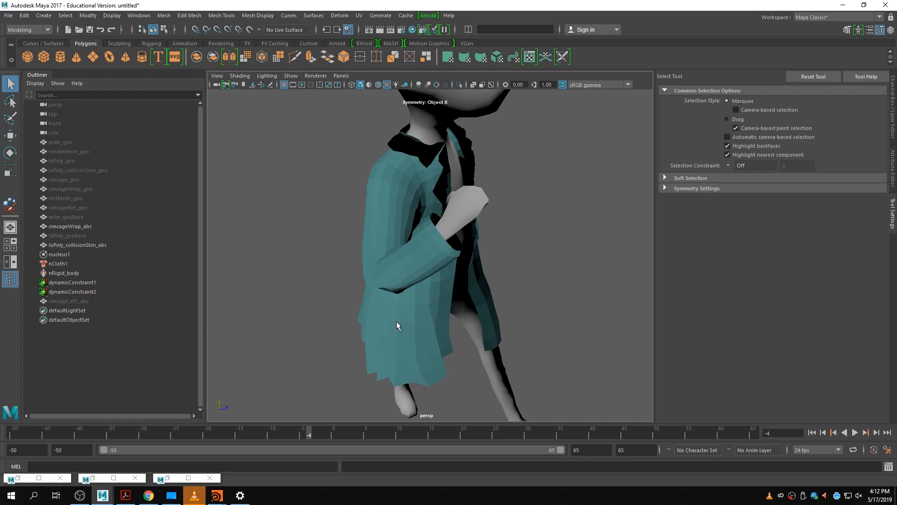
left_click_drag(491, 267, 329, 238, "alt")
scroll(396, 302, "down", 7)
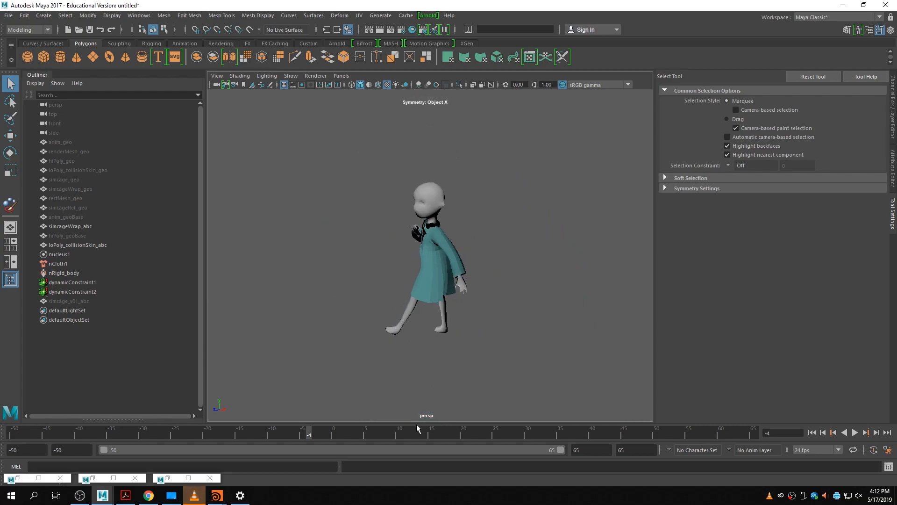
key("alt+v")
left_click(253, 437)
left_click_drag(318, 278, 535, 281, "alt")
right_click_drag(406, 288, 697, 329, "alt")
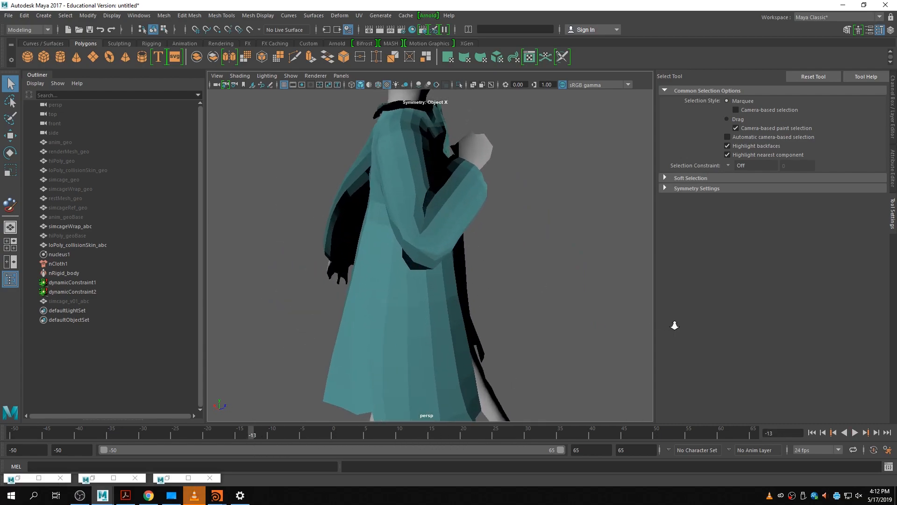
- Select the simcageWrap_abc coat and inspect its sleeves and skirt from both sides and above at frame -13
left_click_drag(377, 255, 428, 276, "alt")
left_click(431, 265)
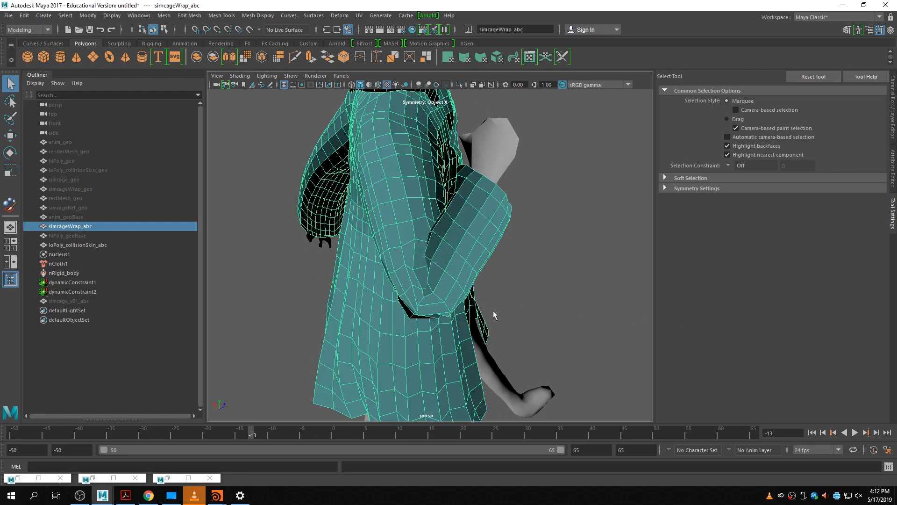
left_click_drag(506, 304, 431, 281, "alt")
right_click_drag(430, 282, 205, 279, "alt")
left_click_drag(393, 301, 448, 320, "alt")
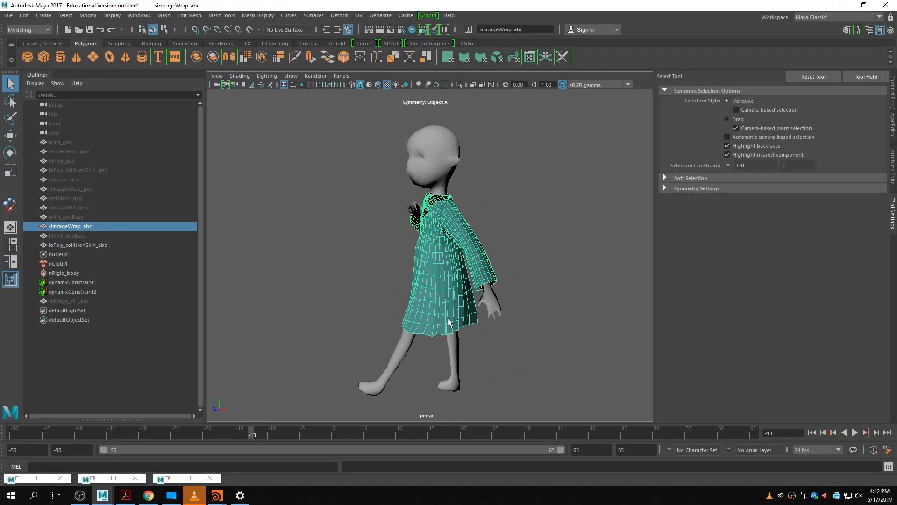
left_click_drag(346, 309, 310, 306, "alt")
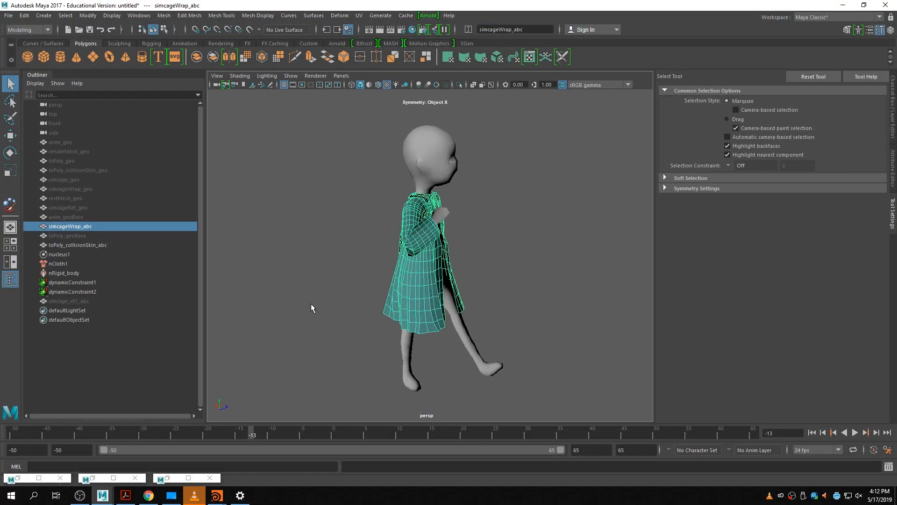
right_click_drag(310, 307, 404, 341, "alt")
left_click_drag(404, 341, 426, 366, "alt")
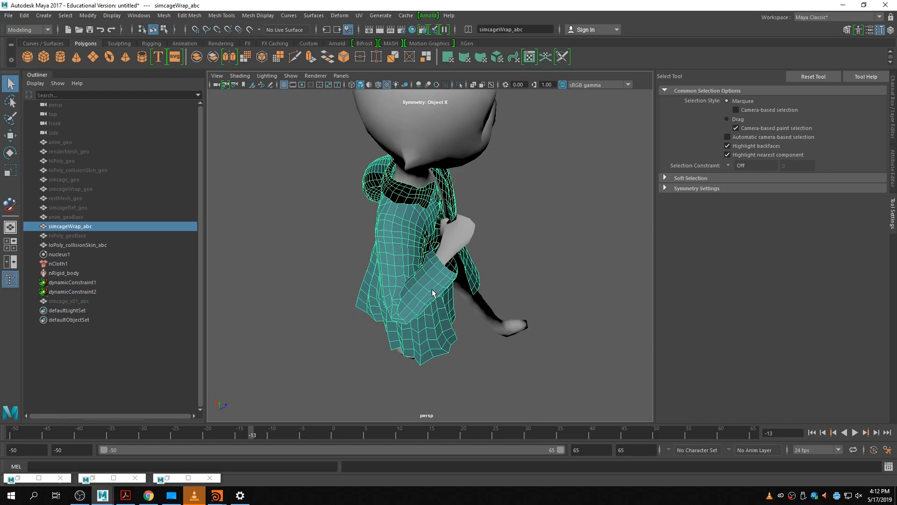
- Return to frame -50 and set the coat's nCloth Damp to 3
left_click_drag(278, 436, 254, 449)
left_click(266, 436)
left_click_drag(31, 435, 2, 435)
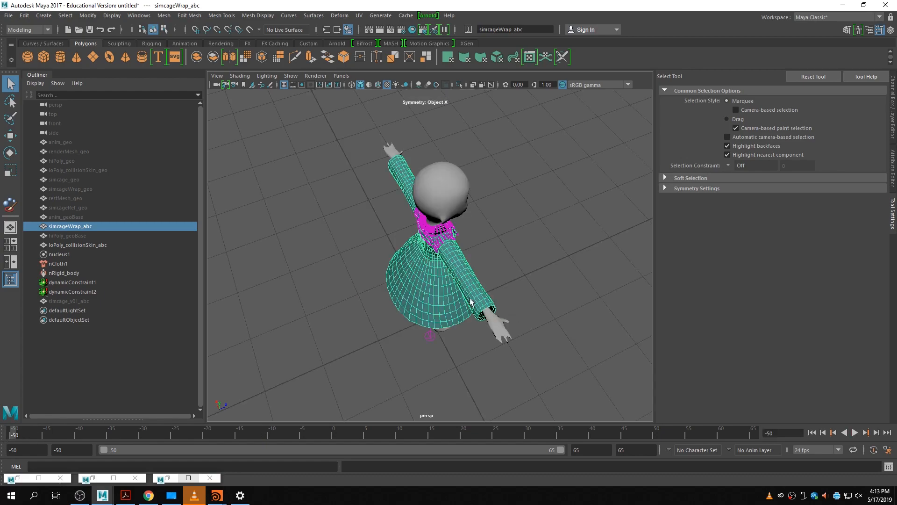
left_click_drag(602, 301, 397, 271, "alt")
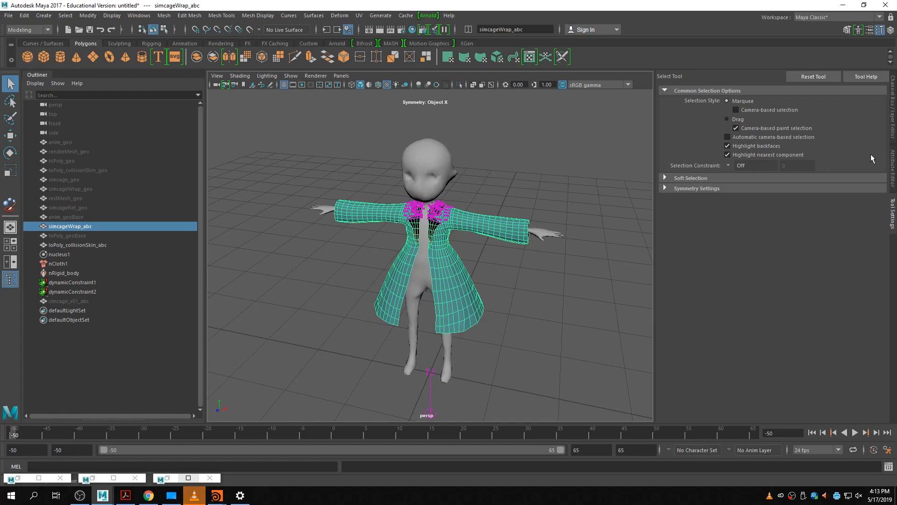
left_click(893, 93)
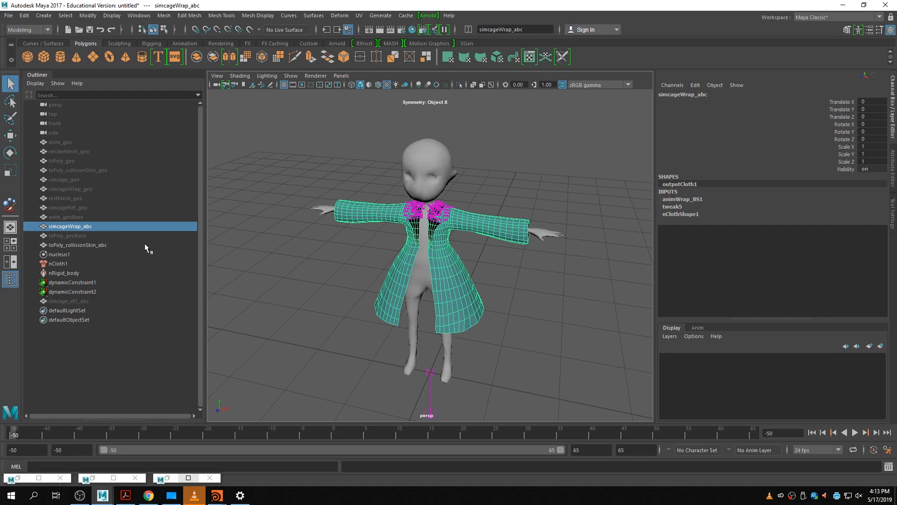
left_click(893, 169)
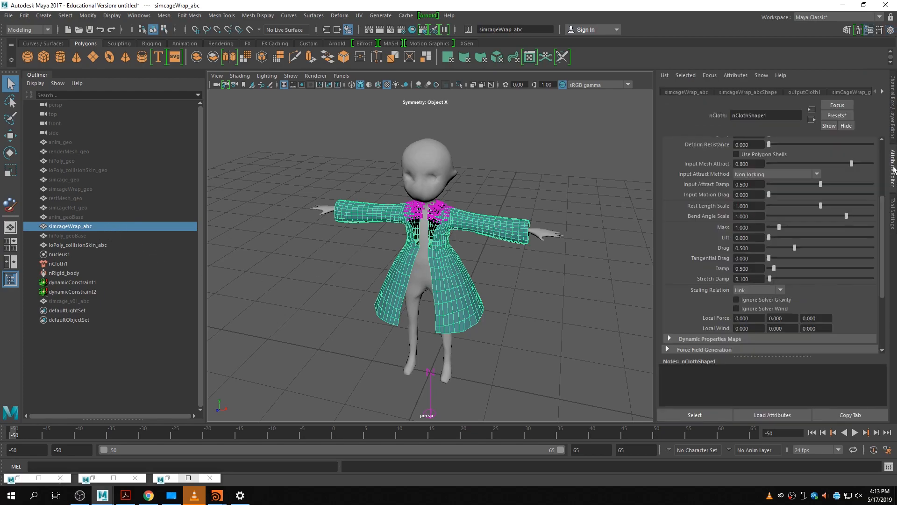
left_click(763, 267)
type("0.8")
key("Return")
left_click(753, 269)
type("3")
key("Return")
- Set the coat's nCloth Compression Resistance to 15 and Stretch Resistance to 150
scroll(796, 279, "up", 4)
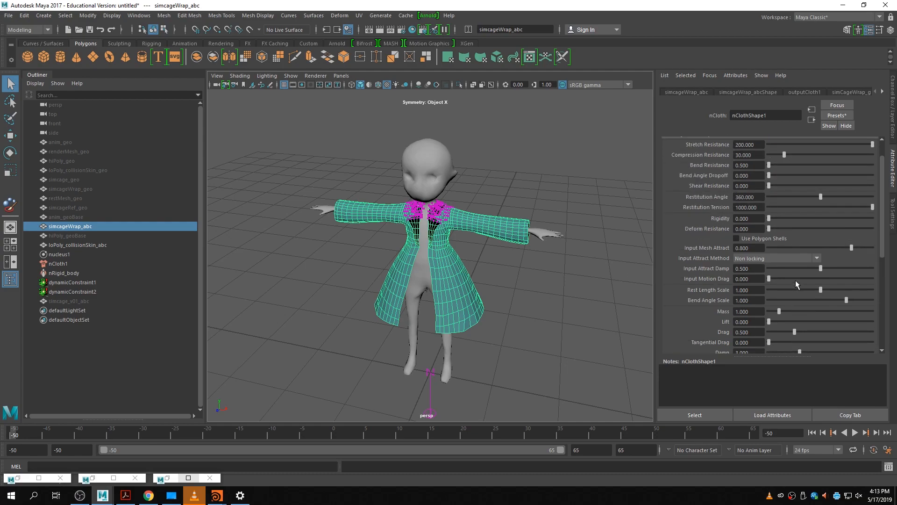
scroll(759, 290, "up", 2)
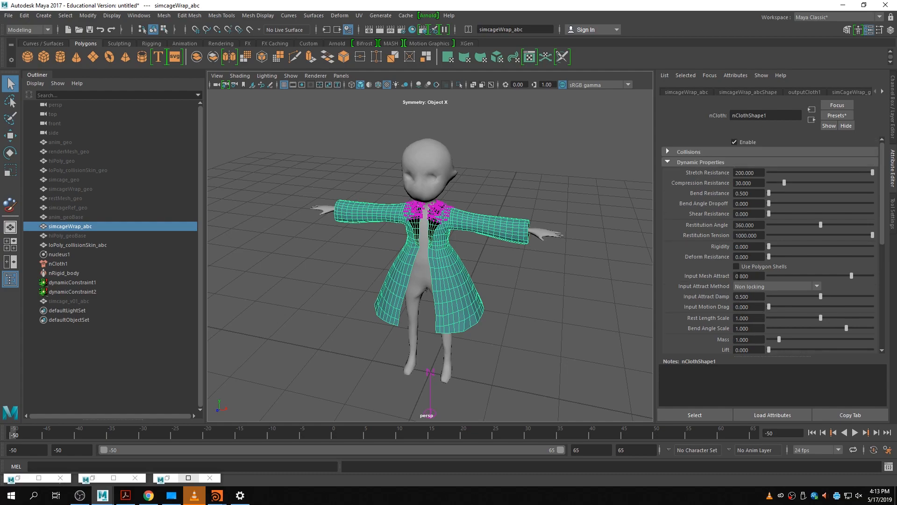
left_click(762, 183)
type("15")
key("Return")
scroll(776, 282, "down", 3)
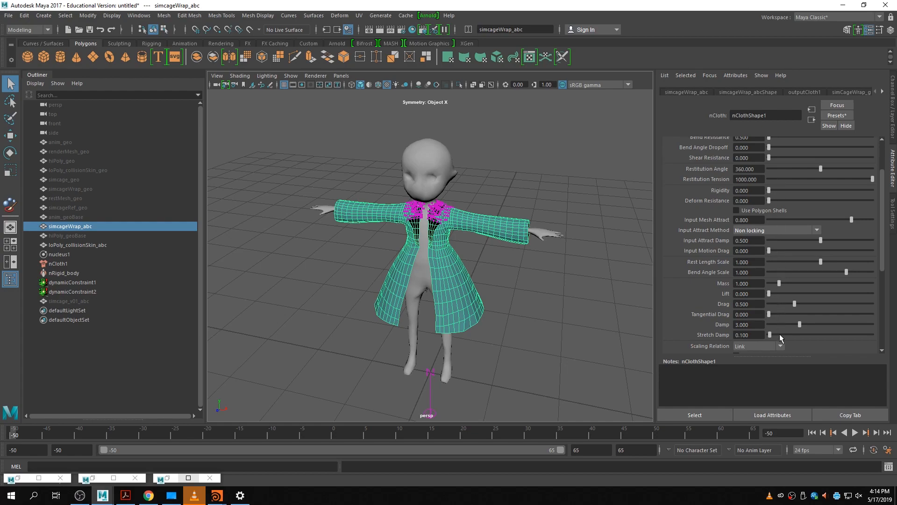
scroll(780, 330, "down", 2)
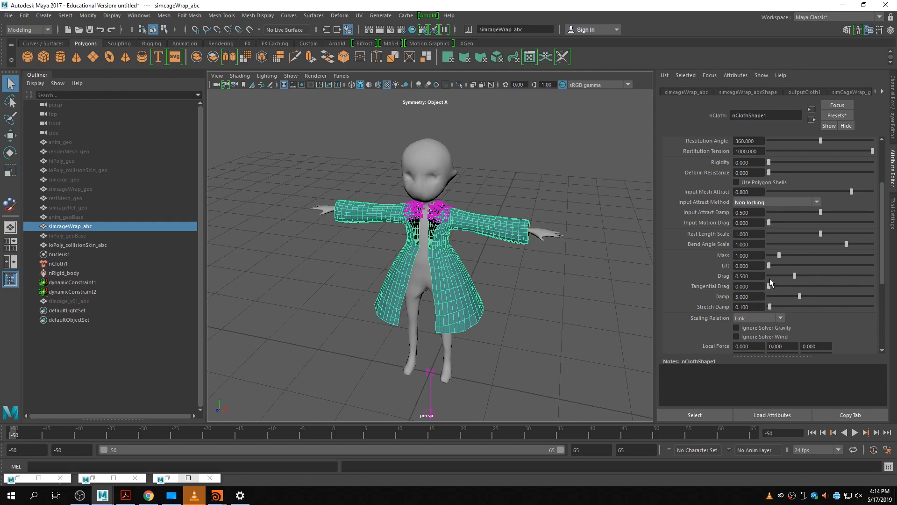
scroll(772, 267, "up", 5)
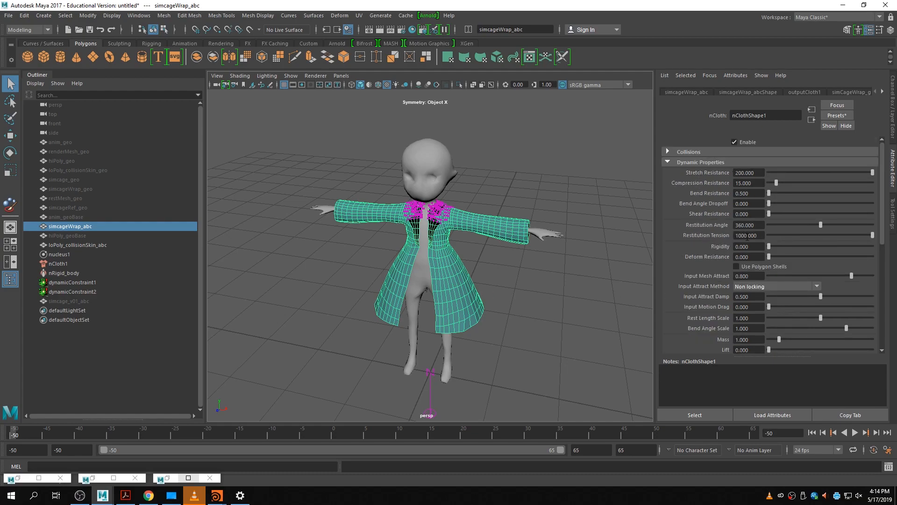
left_click(748, 173)
type("150")
key("Return")
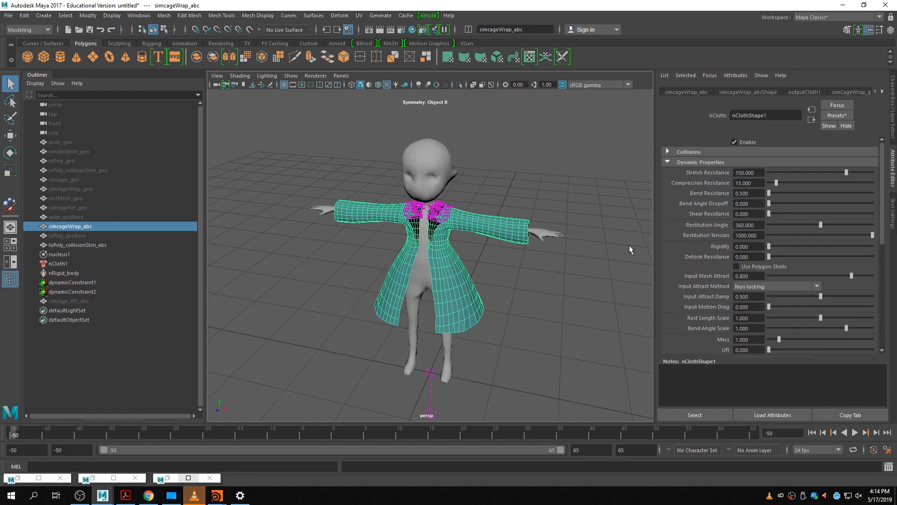
- Set the coat's Self Collide Width Scale to 1.8, leaving the Self Collision Flag on Vertex
scroll(547, 285, "down", 2)
key("space")
left_click_drag(455, 280, 483, 303)
left_click_drag(534, 325, 479, 296, "alt")
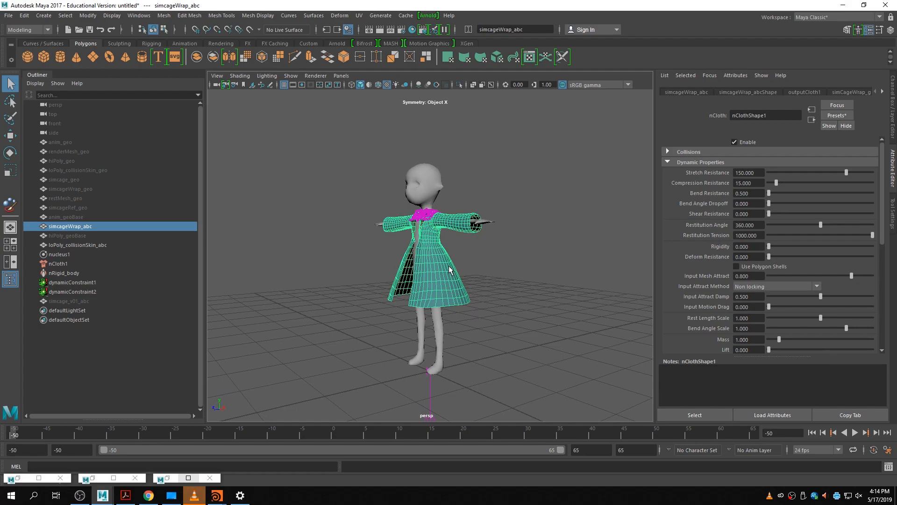
left_click_drag(435, 249, 468, 253, "alt")
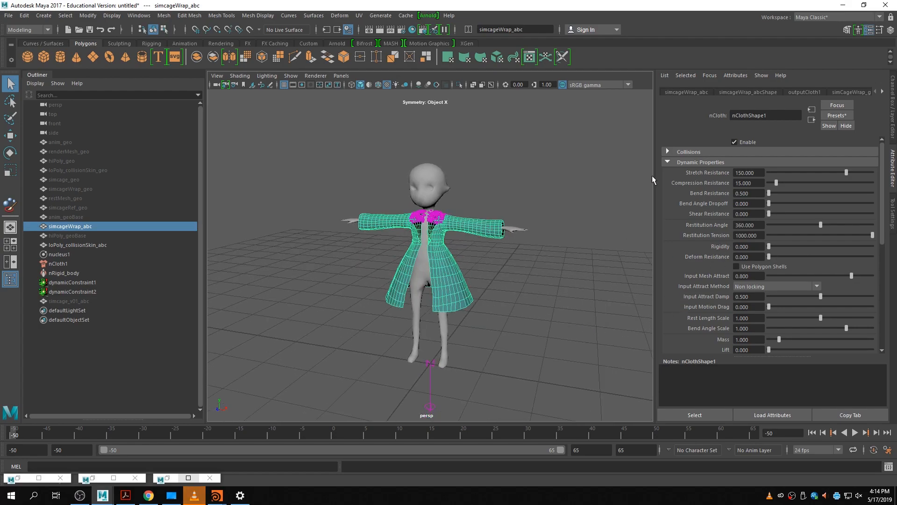
left_click(708, 152)
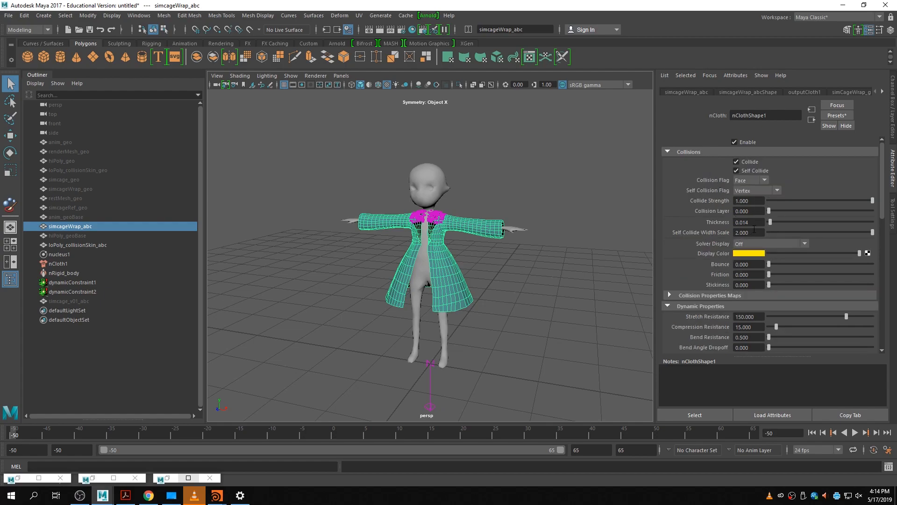
left_click(754, 233)
type("1.8")
key("Return")
left_click(750, 190)
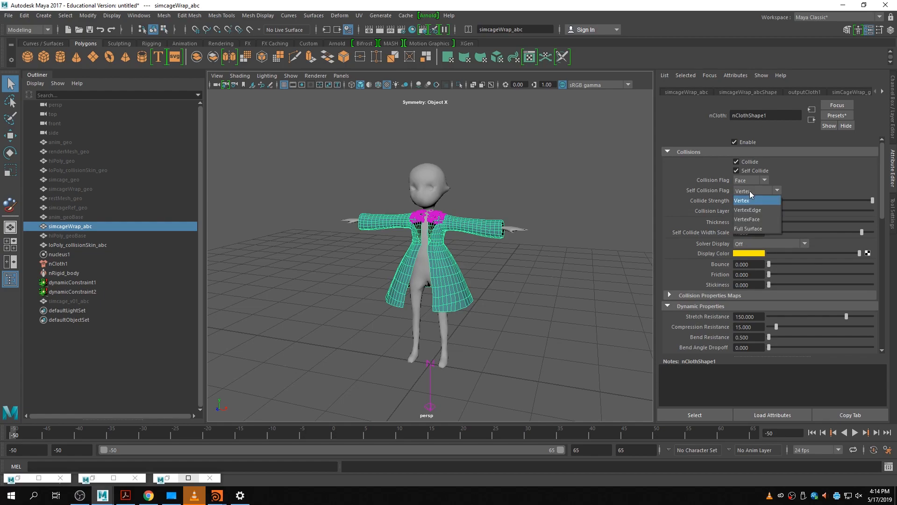
left_click(750, 191)
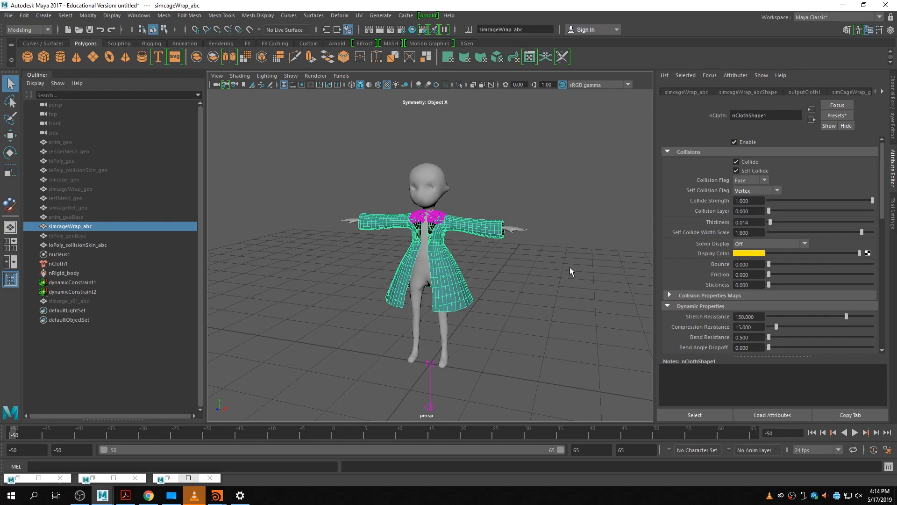
- Check the simulation at frame -42, frame loPoly_collisionSkin_abc in the view, and play briefly from frame -50 before rewinding
key("space")
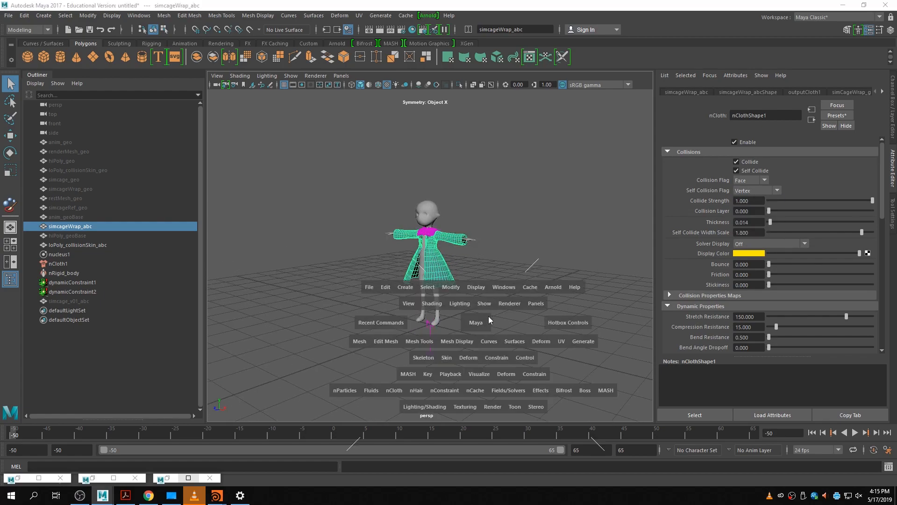
left_click(67, 433)
key("space")
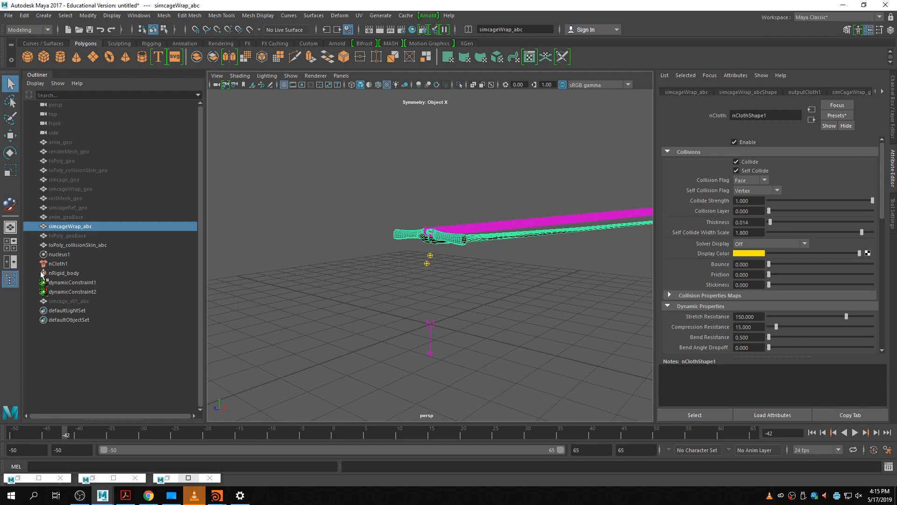
left_click(77, 245)
key("f")
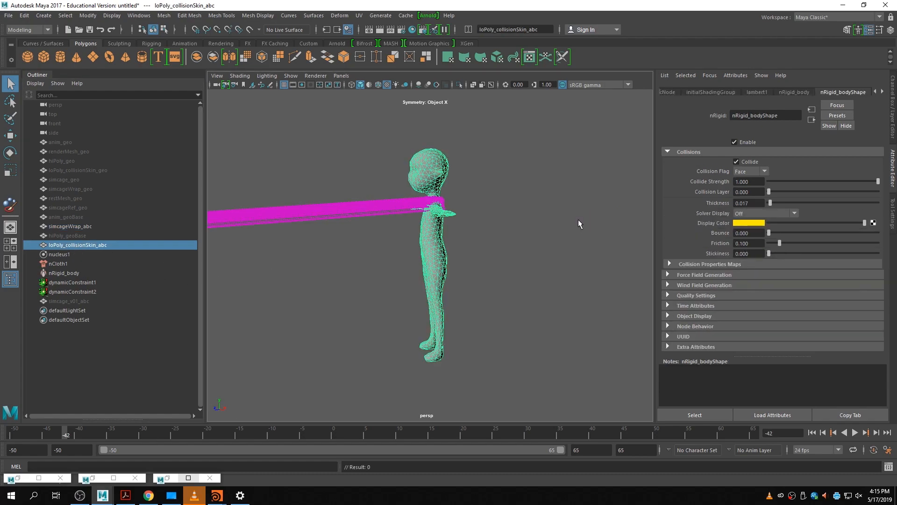
left_click(811, 432)
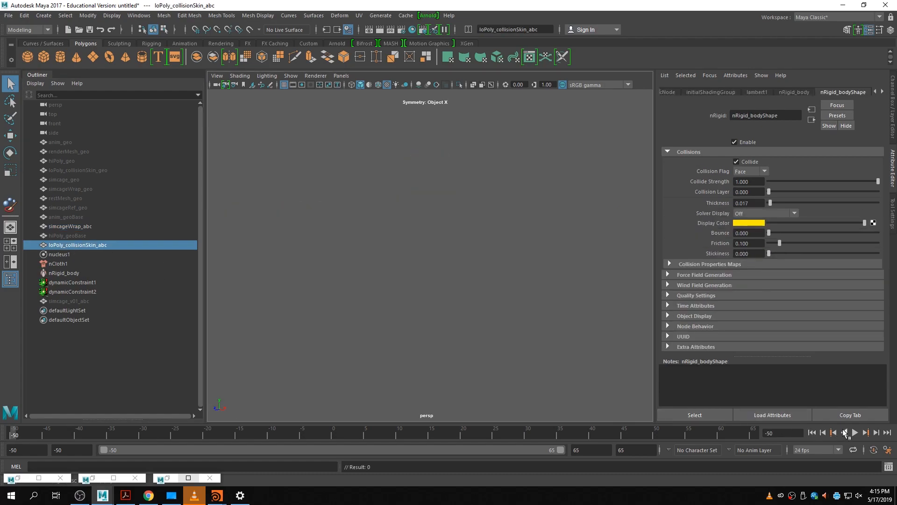
left_click(856, 432)
left_click(855, 433)
left_click(812, 433)
- Replace the nCache of nCloth1 over the full frame range, using the FX menu set
left_click(58, 263)
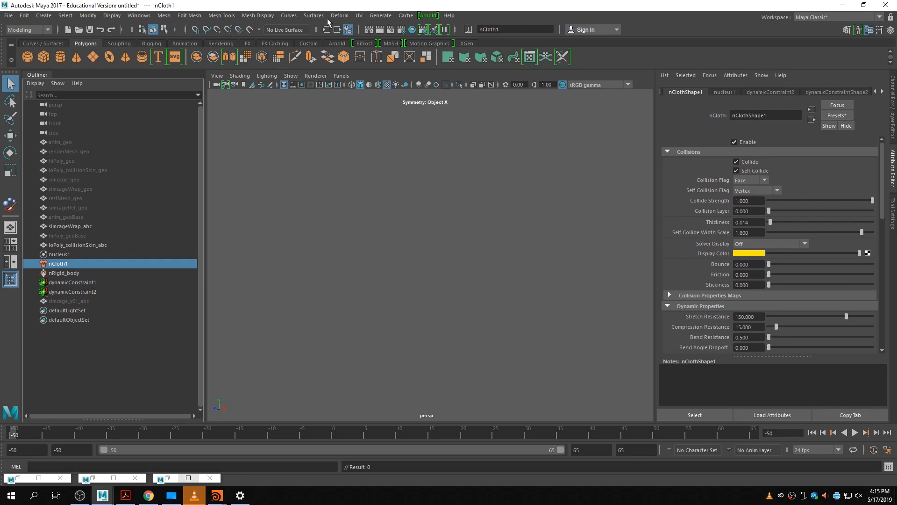
left_click(406, 15)
mouse_move(433, 32)
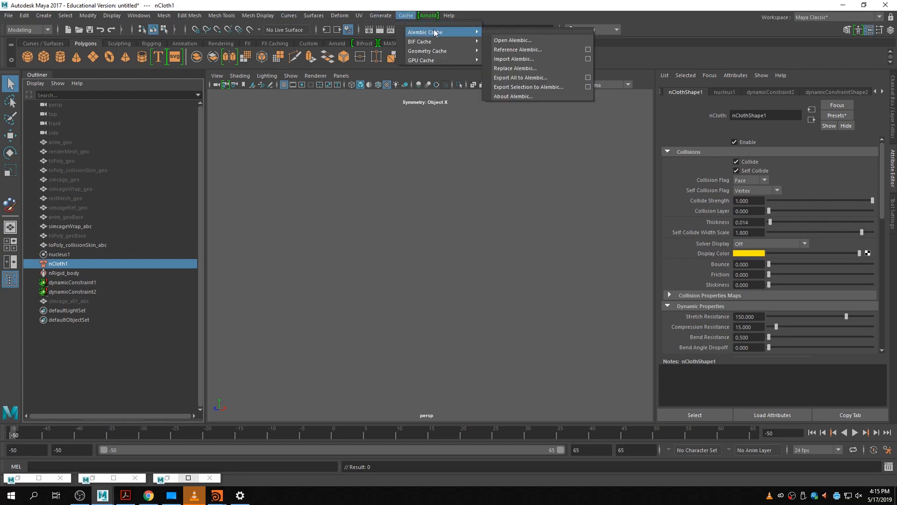
left_click(28, 30)
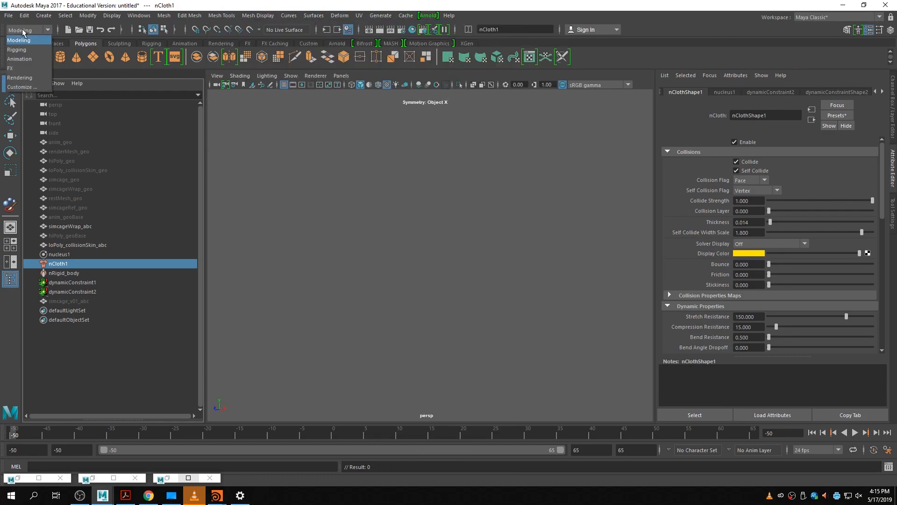
left_click(23, 72)
left_click(296, 15)
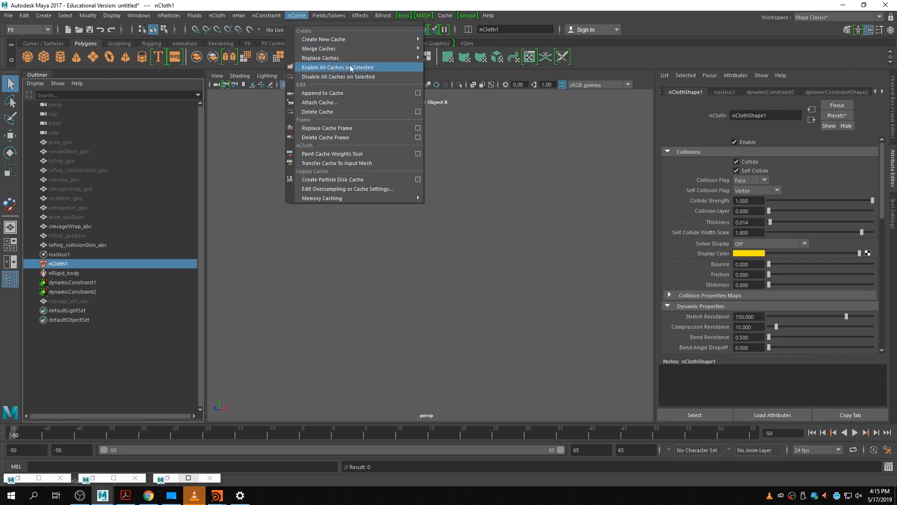
mouse_move(355, 58)
left_click(457, 63)
left_click(513, 256)
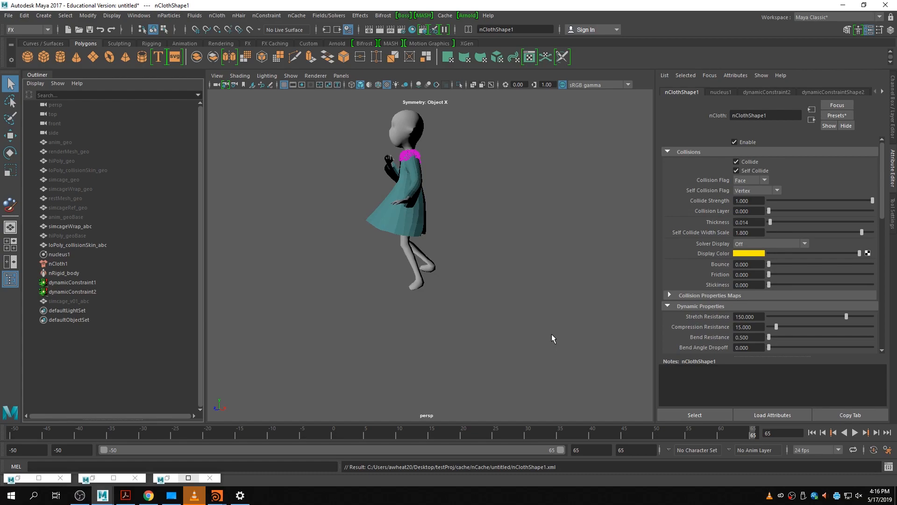
- Inspect the recached coat's sleeve and skirt up close at frames 38 and 41, and return to frame -50
left_click_drag(473, 335, 496, 333, "alt")
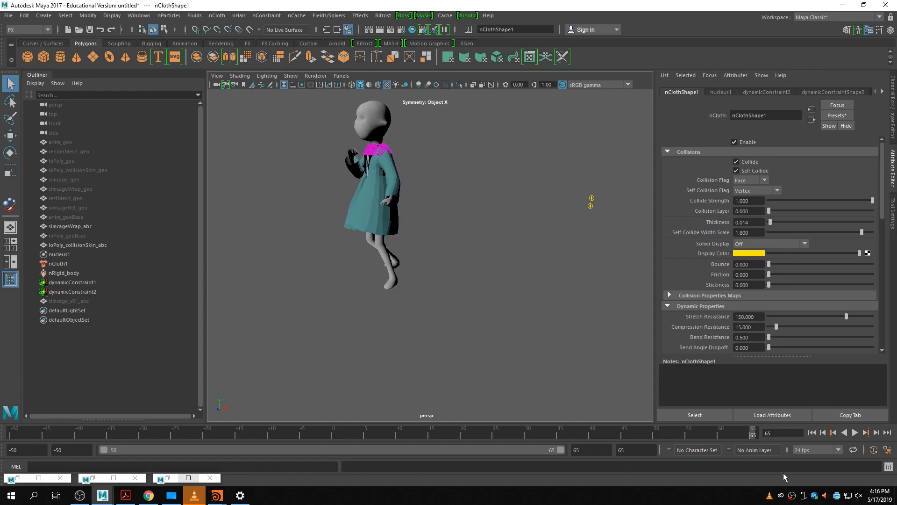
left_click_drag(753, 433, 580, 434)
left_click_drag(389, 234, 394, 308, "alt")
right_click_drag(394, 306, 535, 307, "alt")
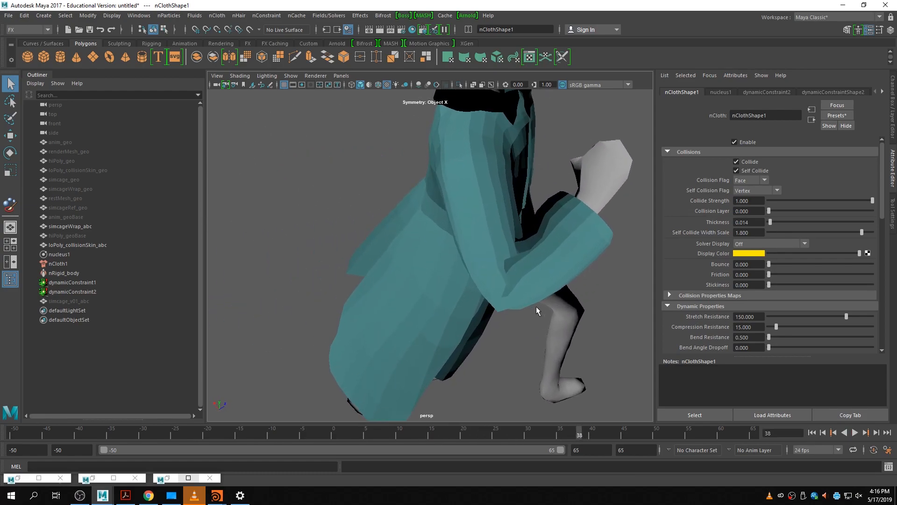
left_click(537, 305)
left_click_drag(459, 433, 597, 421)
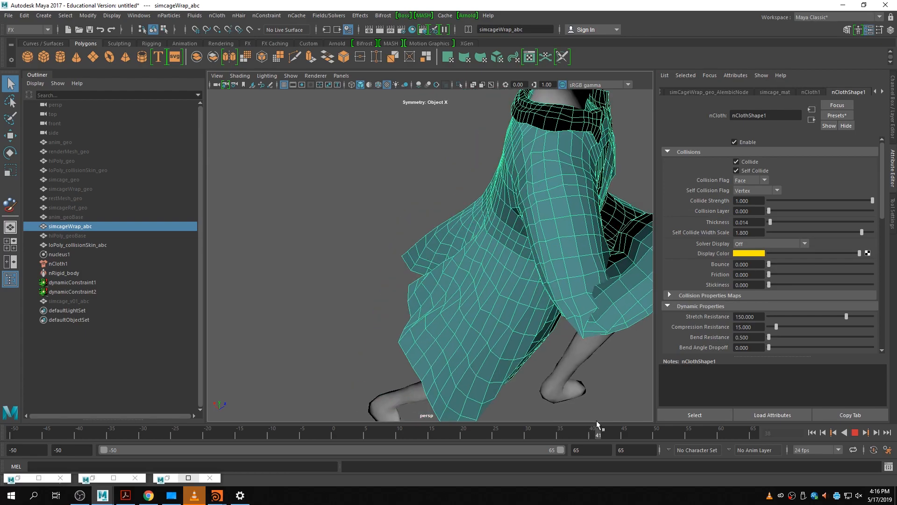
middle_click_drag(565, 334, 512, 316, "alt")
left_click_drag(511, 316, 501, 271, "alt")
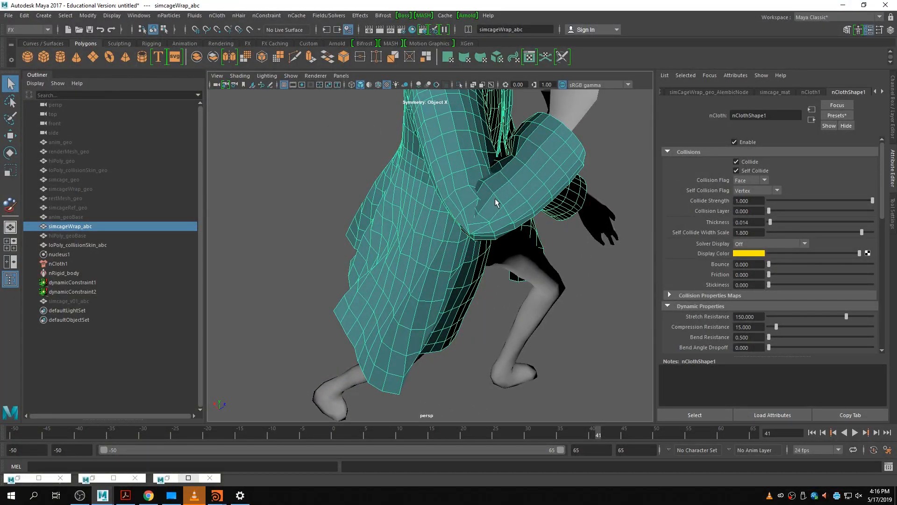
left_click_drag(489, 225, 497, 319, "alt")
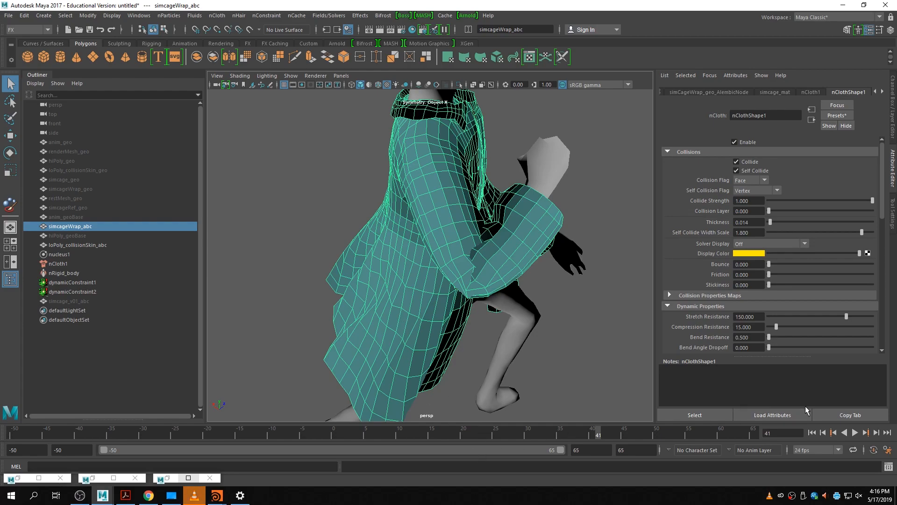
left_click(813, 433)
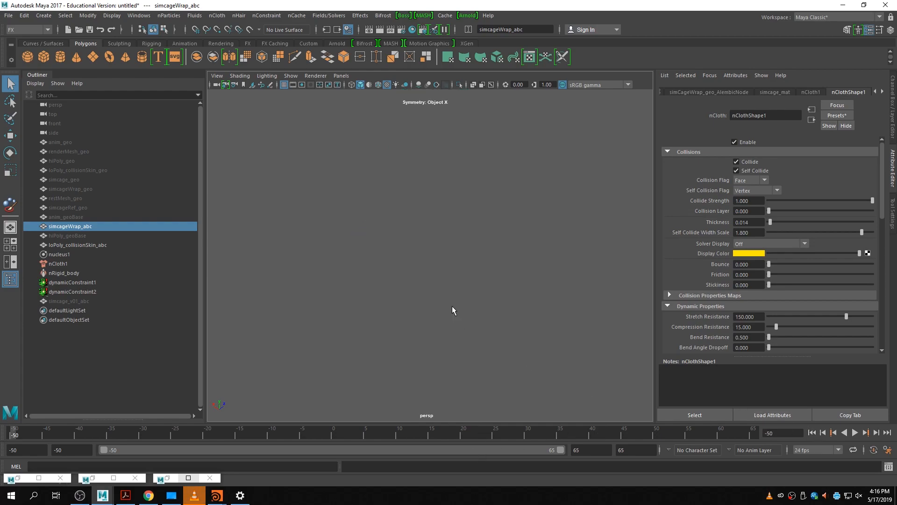
key("space")
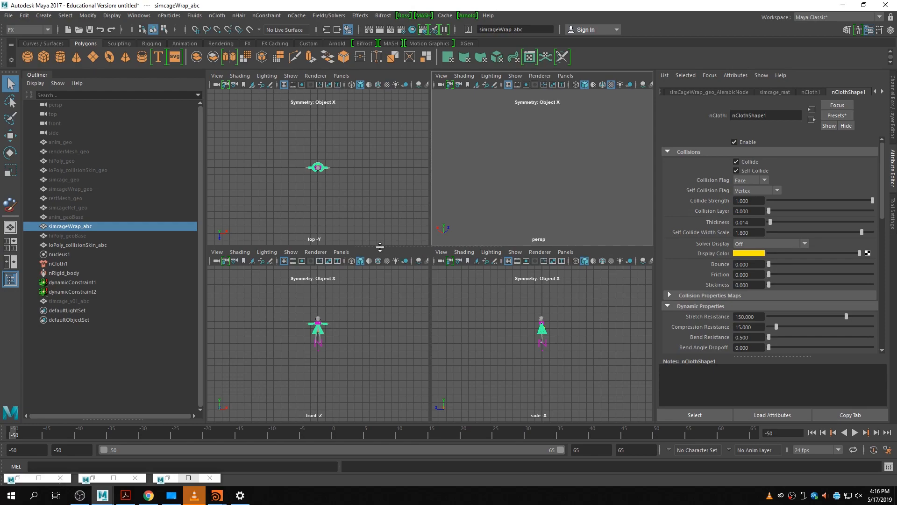
- Show the perspective view full size and start painting the Input Attract vertex map on the simcageWrap_abc coat
key("space")
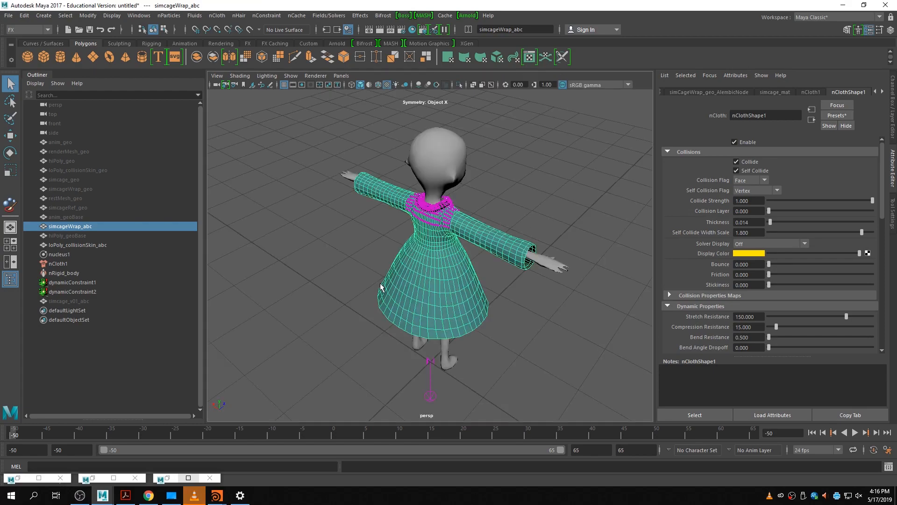
left_click_drag(497, 307, 361, 212, "alt")
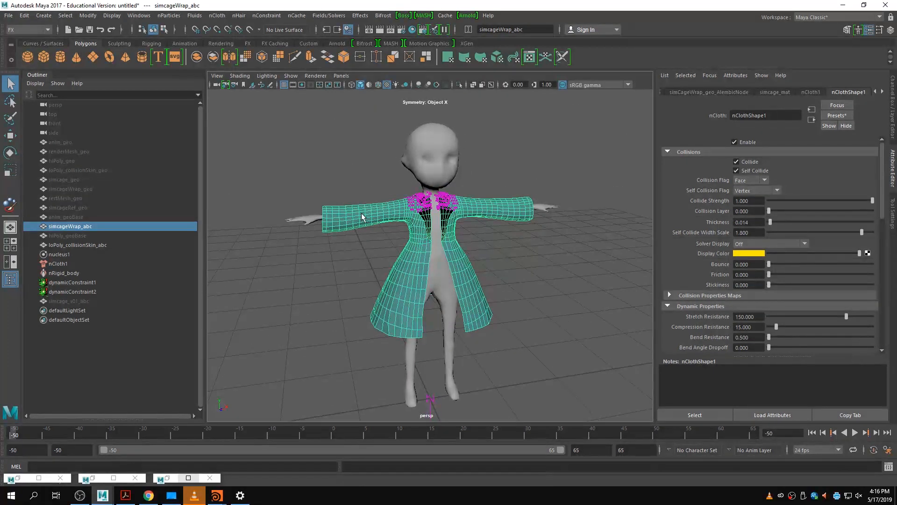
right_click(361, 212)
mouse_move(367, 354)
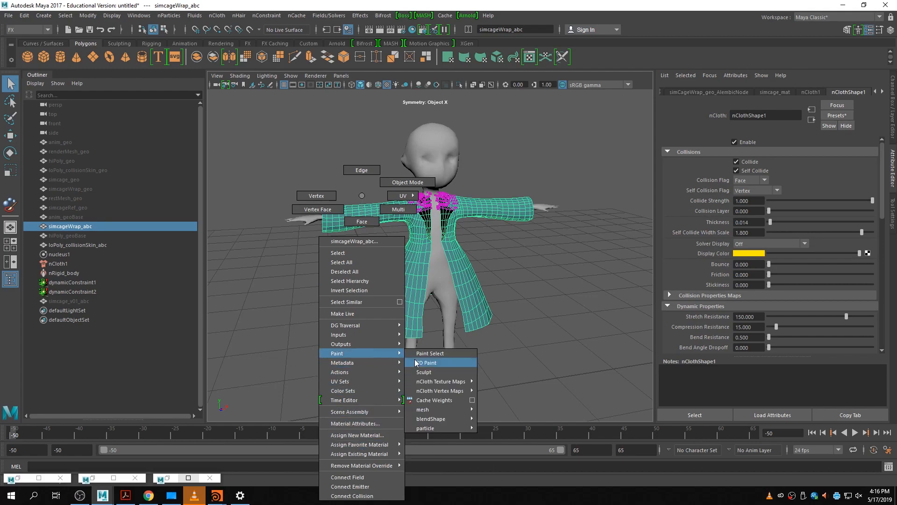
mouse_move(448, 390)
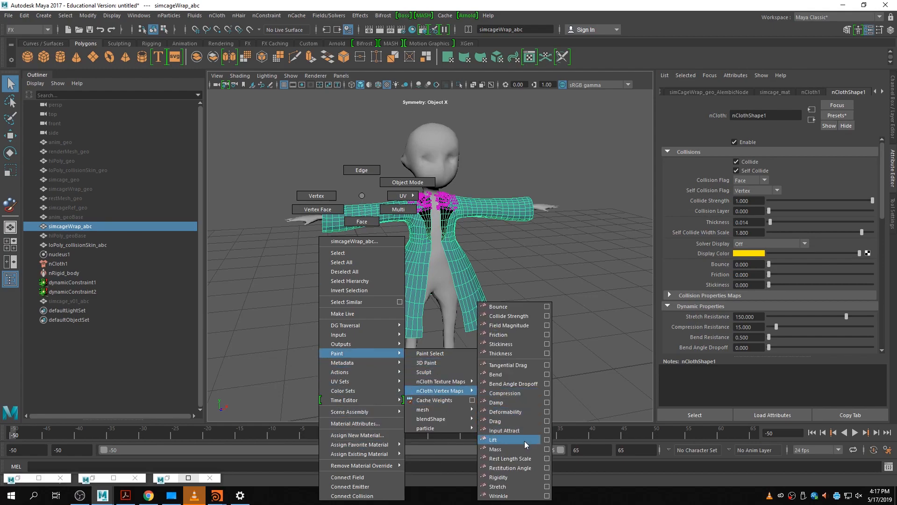
left_click(510, 431)
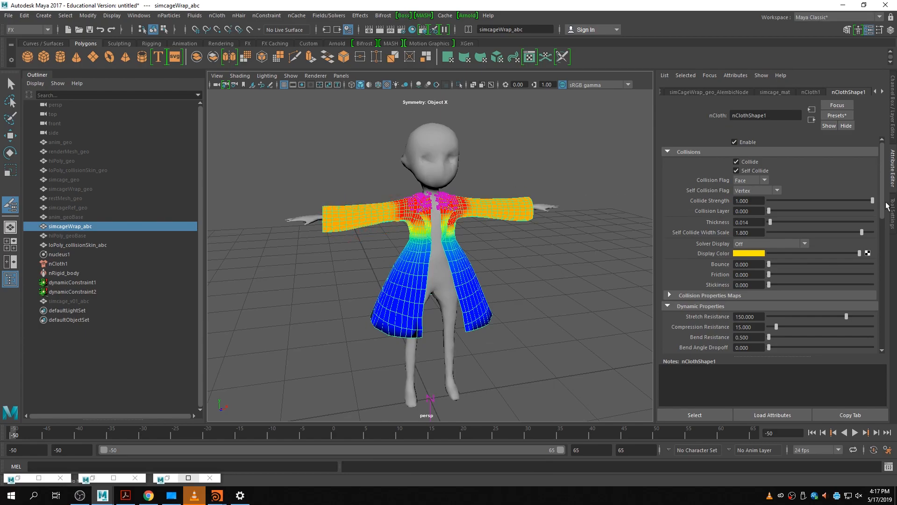
- Paint the middle of the character's right sleeve with a Replace value of 0.2 and flood the Input Attract map with Smooth
left_click_drag(483, 279, 473, 276, "alt")
right_click_drag(447, 278, 528, 284, "alt")
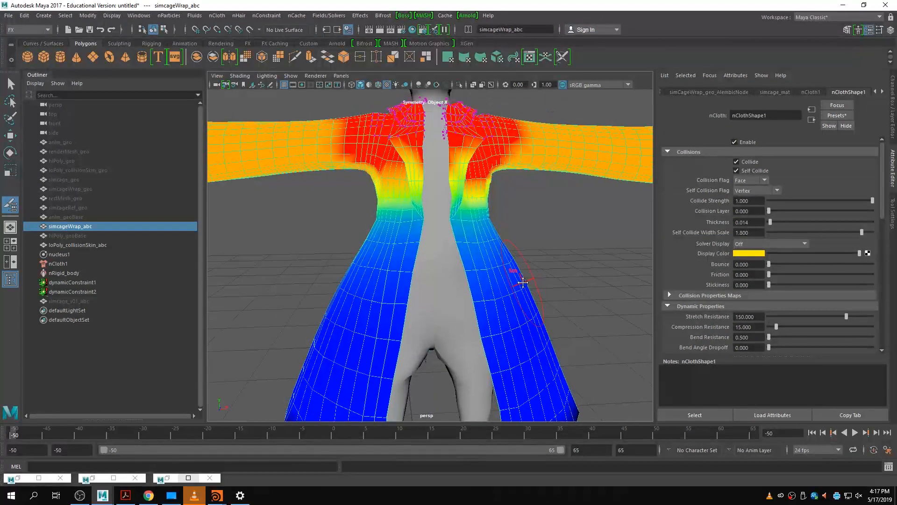
middle_click_drag(517, 275, 546, 324, "alt")
left_click_drag(546, 324, 485, 313, "alt")
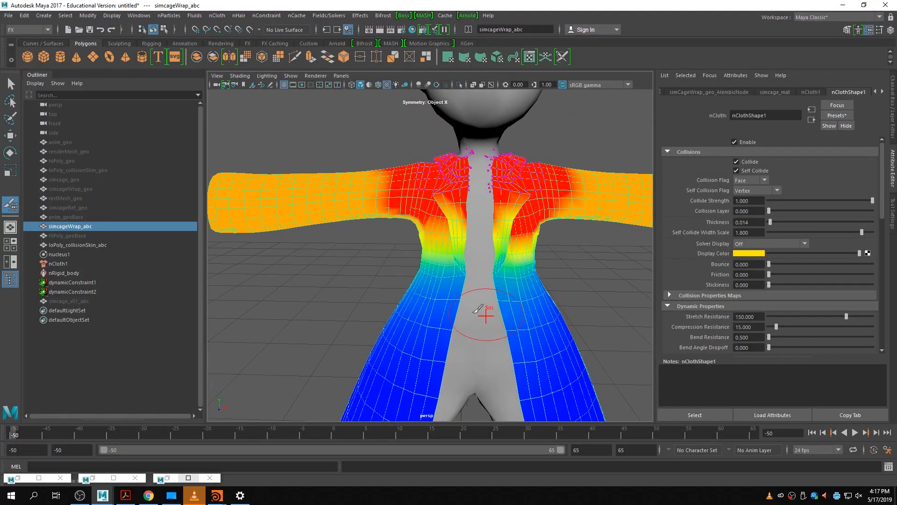
left_click(893, 216)
left_click(748, 195)
left_click_drag(750, 221, 628, 227)
type(".")
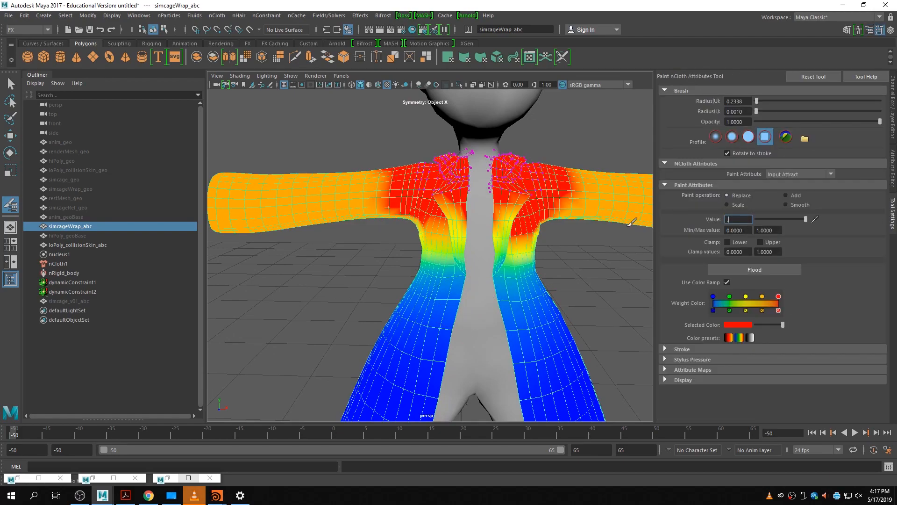
type("2")
key("Return")
mouse_move(305, 184)
left_mouse_down()
mouse_move(337, 197)
mouse_move(326, 215)
mouse_move(481, 262)
mouse_move(558, 217)
mouse_move(537, 189)
mouse_move(500, 201)
left_mouse_up()
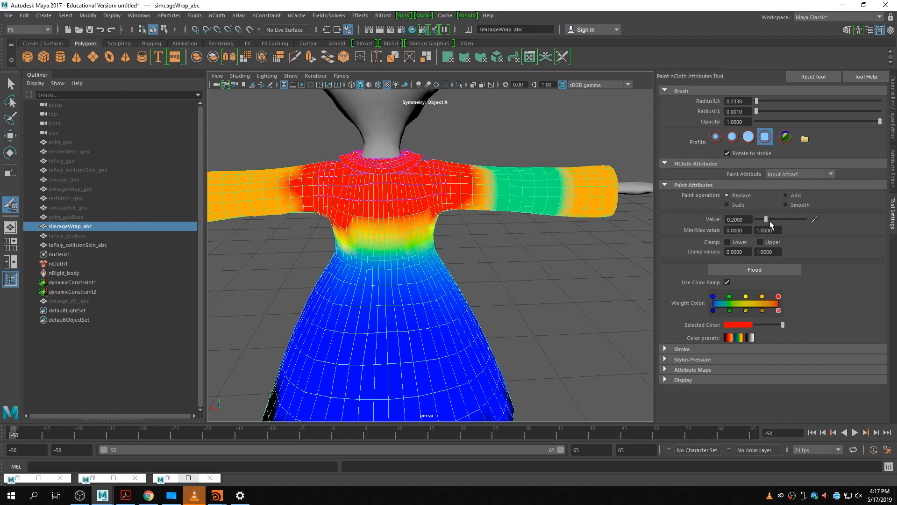
left_click(794, 204)
left_click(770, 270)
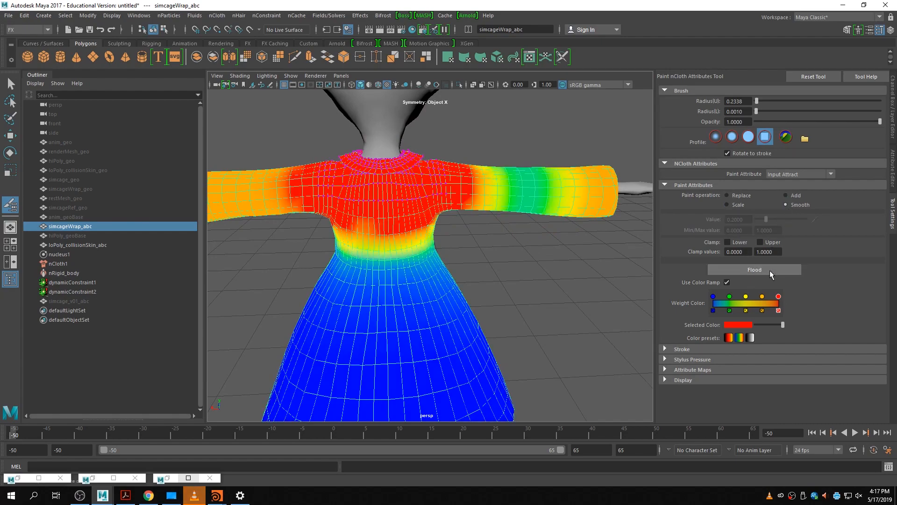
- Set the Replace value to 0.05 and paint it around the elbow area of the same sleeve, front and back
left_click(736, 195)
double_click(727, 219)
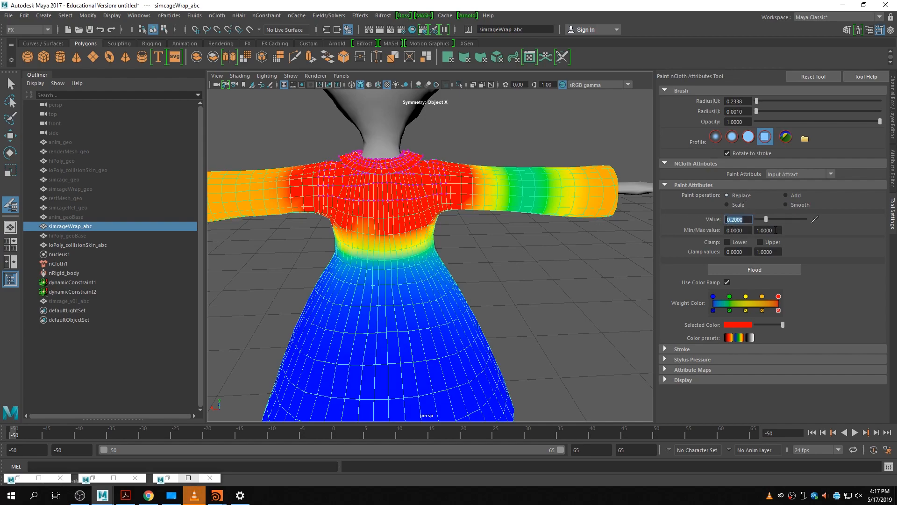
type(".05")
key("Return")
left_click_drag(491, 189, 561, 192)
left_click_drag(571, 245, 348, 233, "alt")
mouse_move(304, 185)
left_mouse_down()
mouse_move(303, 198)
mouse_move(341, 182)
mouse_move(287, 227)
left_mouse_up()
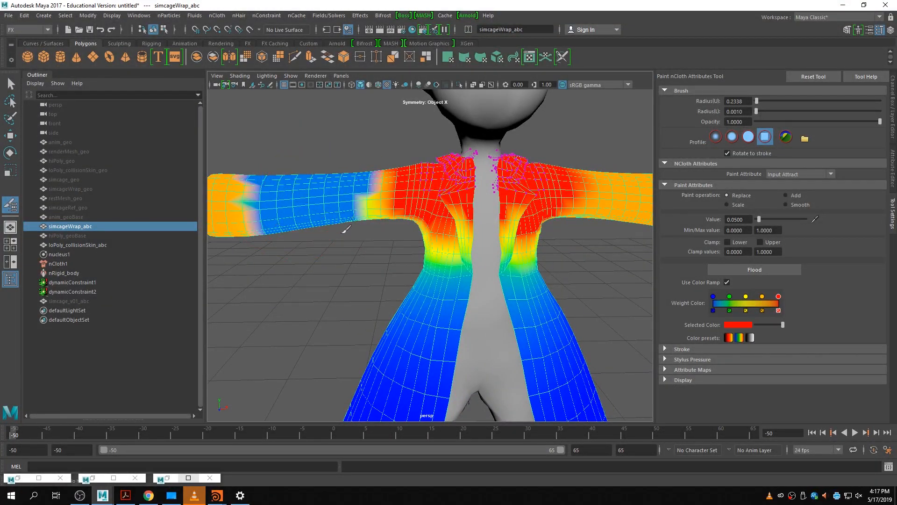
- Smooth the Input Attract weights at both edges of the painted elbow band, all around the sleeve
left_click(787, 205)
mouse_move(427, 190)
left_mouse_down()
mouse_move(366, 196)
mouse_move(343, 223)
mouse_move(280, 216)
mouse_move(265, 204)
mouse_move(421, 197)
mouse_move(600, 158)
mouse_move(581, 206)
mouse_move(487, 208)
mouse_move(504, 194)
left_mouse_up()
left_click_drag(602, 268, 586, 172, "alt")
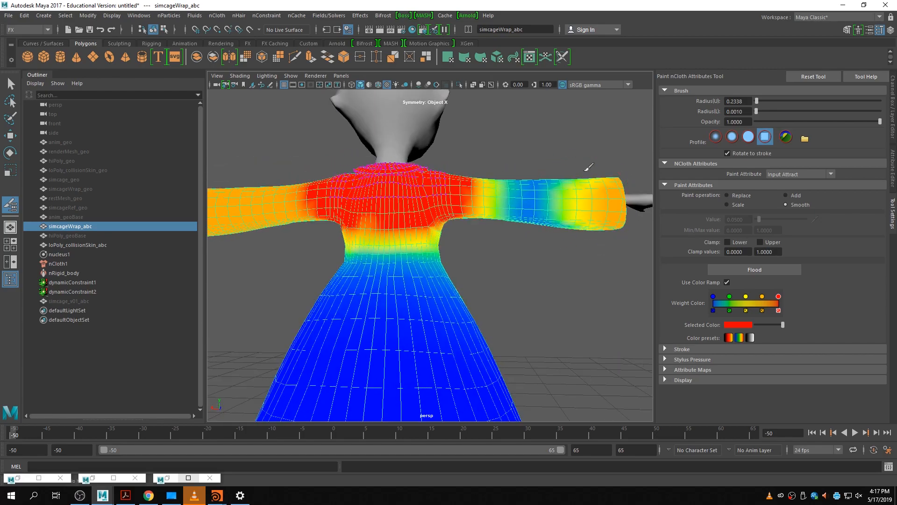
mouse_move(576, 227)
left_mouse_down("alt")
mouse_move(560, 296)
mouse_move(577, 199)
mouse_move(450, 290)
mouse_move(360, 200)
left_mouse_up("alt")
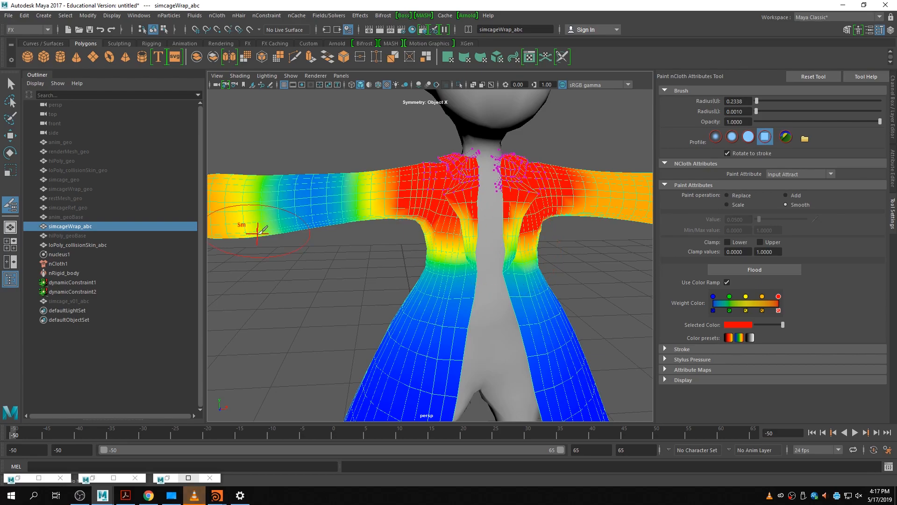
mouse_move(281, 234)
left_mouse_down("alt")
mouse_move(441, 256)
mouse_move(533, 256)
left_mouse_up("alt")
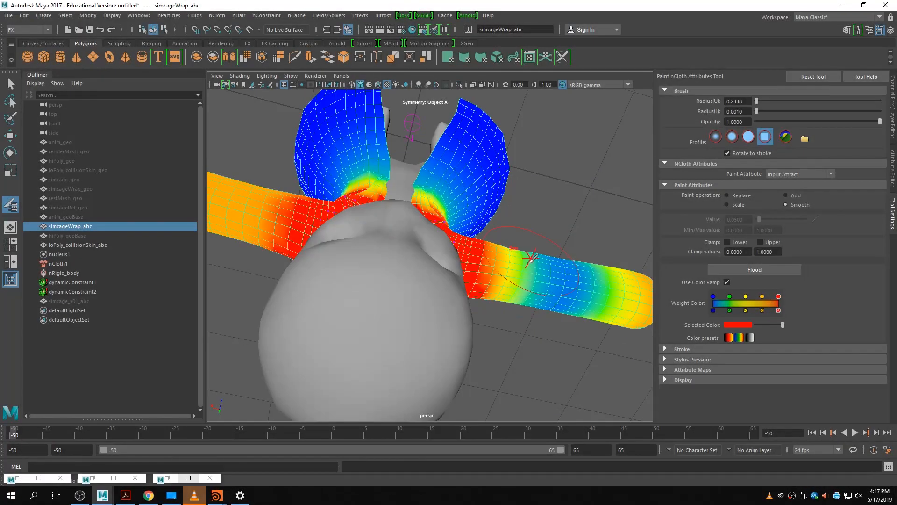
left_click_drag(503, 293, 481, 246, "alt")
left_click_drag(628, 279, 392, 266, "alt")
scroll(449, 291, "down", 4)
left_click_drag(506, 322, 533, 327, "alt")
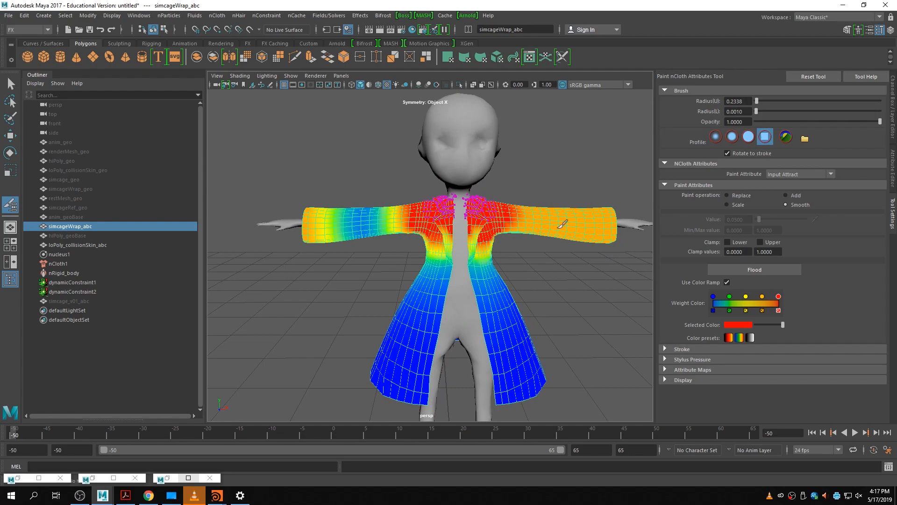
- Extend the painted area toward the cuff on the same sleeve using Replace at 0.05
left_click(728, 195)
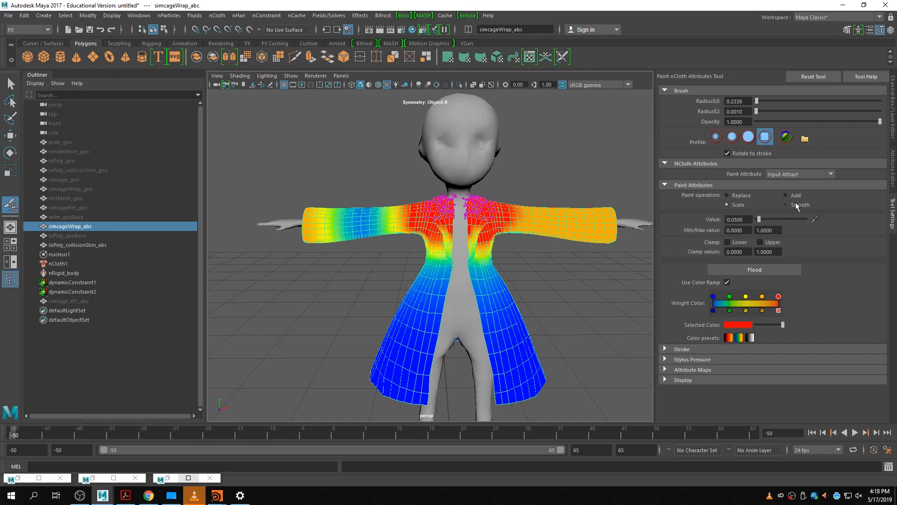
mouse_move(393, 219)
left_mouse_down()
mouse_move(357, 229)
mouse_move(352, 240)
mouse_move(577, 271)
mouse_move(514, 210)
left_mouse_up()
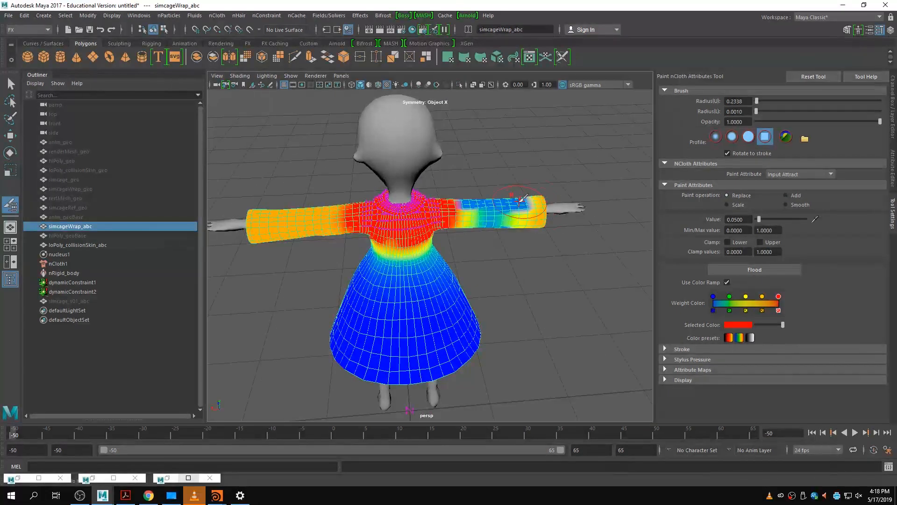
mouse_move(563, 258)
left_mouse_down("alt")
mouse_move(339, 250)
mouse_move(352, 252)
left_mouse_up("alt")
- Blend the extended area into the cuff and upper arm with the Smooth operation, front and back
left_click(786, 204)
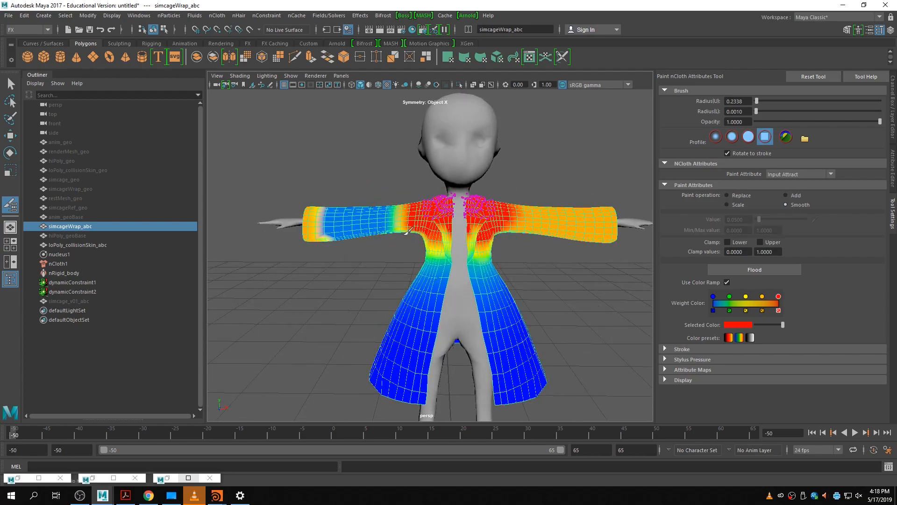
left_click_drag(314, 215, 320, 237)
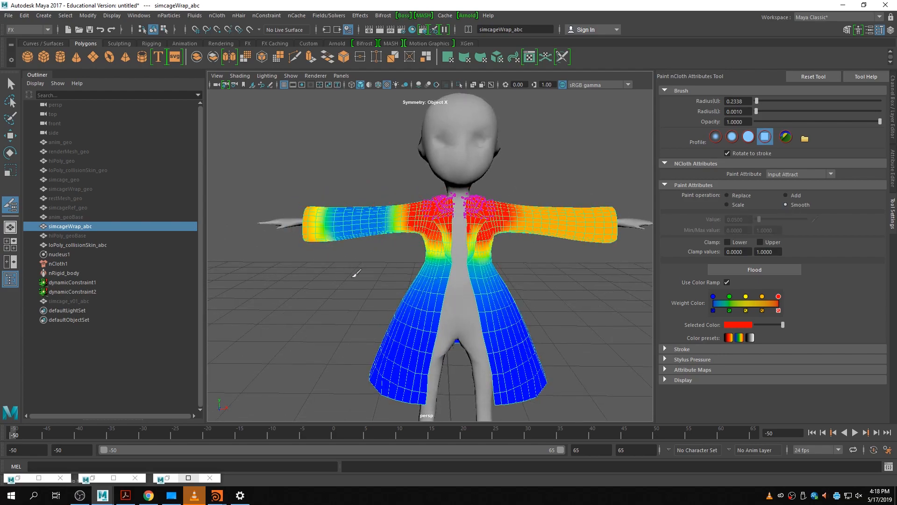
left_click_drag(349, 277, 523, 268, "alt")
mouse_move(532, 217)
left_mouse_down()
mouse_move(530, 235)
mouse_move(512, 237)
mouse_move(523, 212)
left_mouse_up()
mouse_move(454, 214)
left_mouse_down()
mouse_move(450, 247)
mouse_move(491, 356)
mouse_move(446, 262)
mouse_move(319, 284)
mouse_move(336, 267)
left_mouse_up()
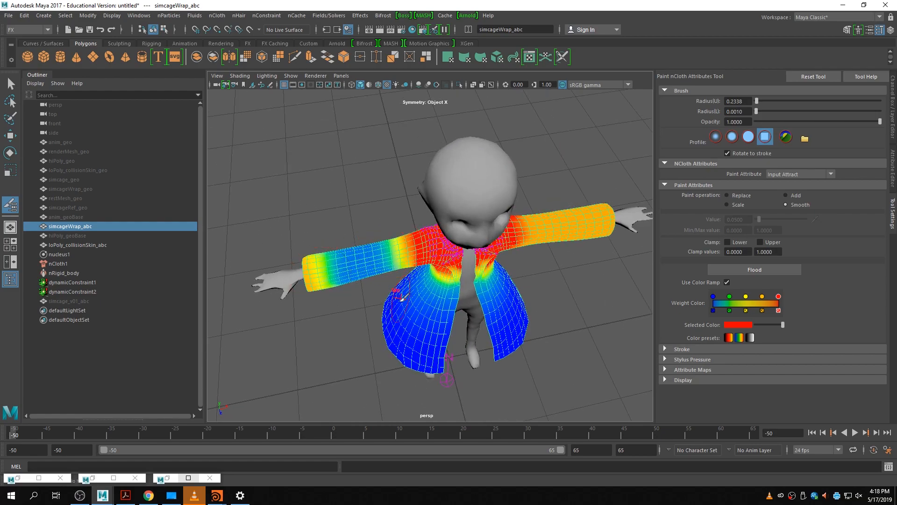
left_click_drag(403, 255, 398, 215, "alt")
left_click_drag(328, 275, 505, 231, "alt")
left_click_drag(546, 291, 397, 228, "alt")
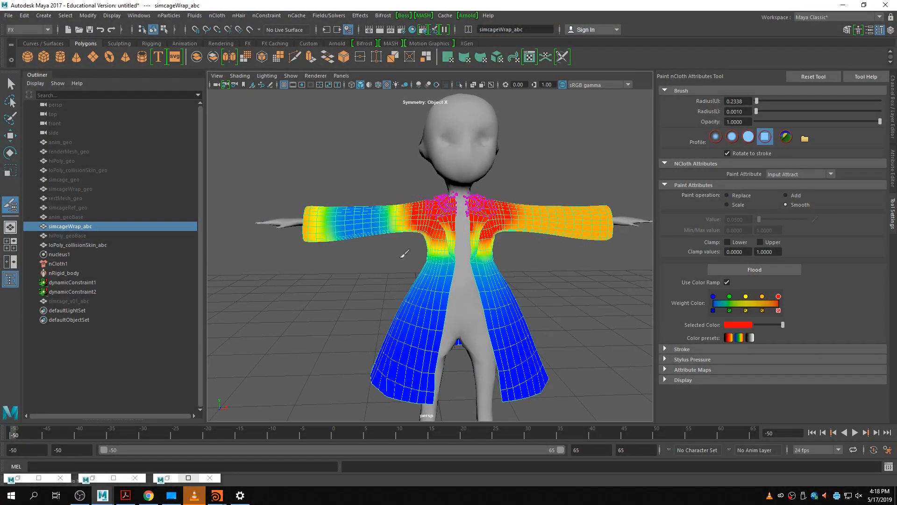
mouse_move(414, 281)
left_mouse_down("alt")
mouse_move(374, 262)
mouse_move(444, 262)
mouse_move(421, 281)
mouse_move(417, 298)
left_mouse_up("alt")
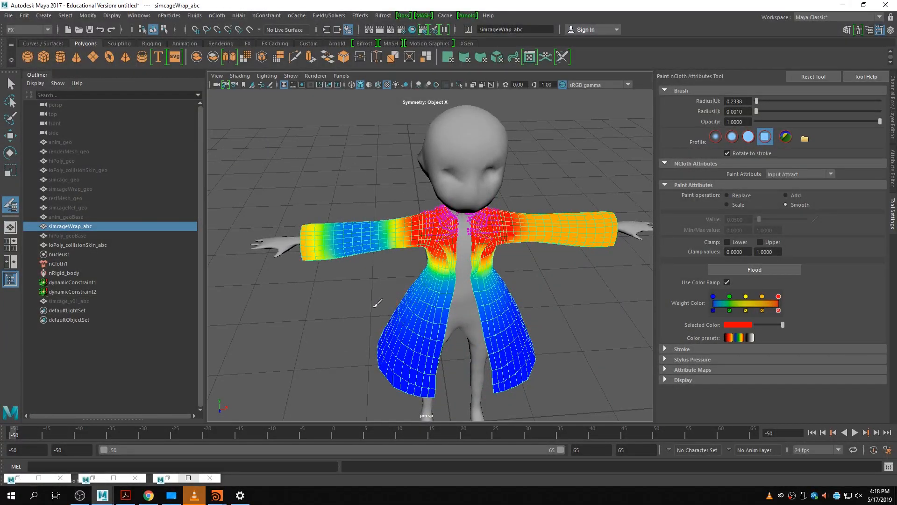
scroll(378, 303, "down", 3)
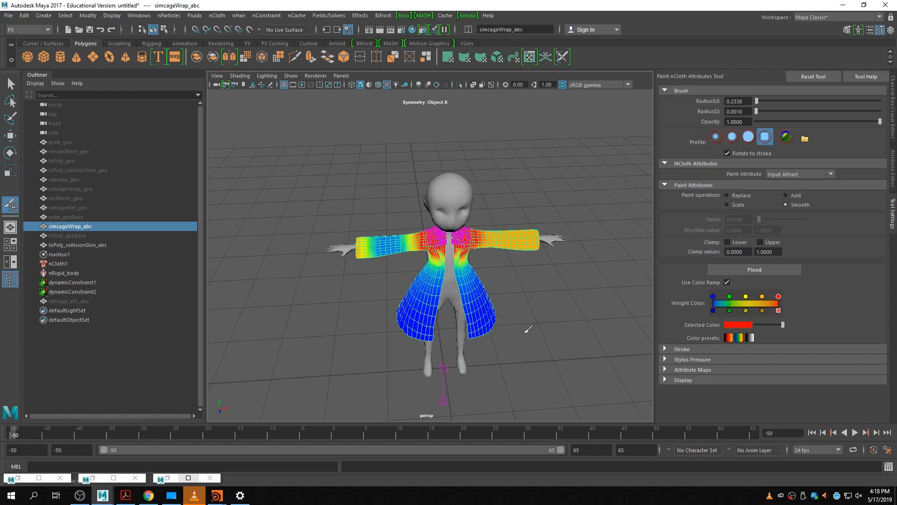
mouse_move(434, 363)
left_mouse_down("alt")
mouse_move(420, 356)
mouse_move(425, 335)
left_mouse_up("alt")
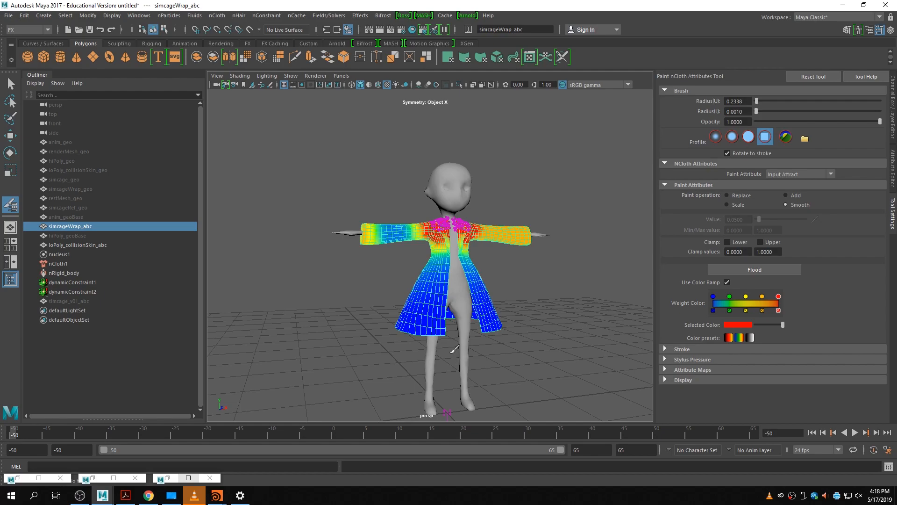
scroll(464, 346, "up", 5)
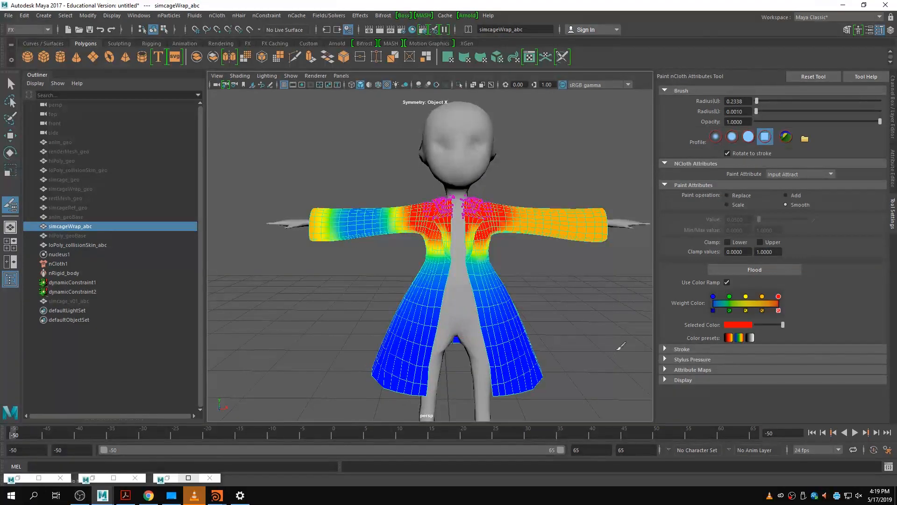
right_click_drag(548, 332, 599, 181)
- Leave the painting tool and check the coat's behaviour at frame -41
key("q")
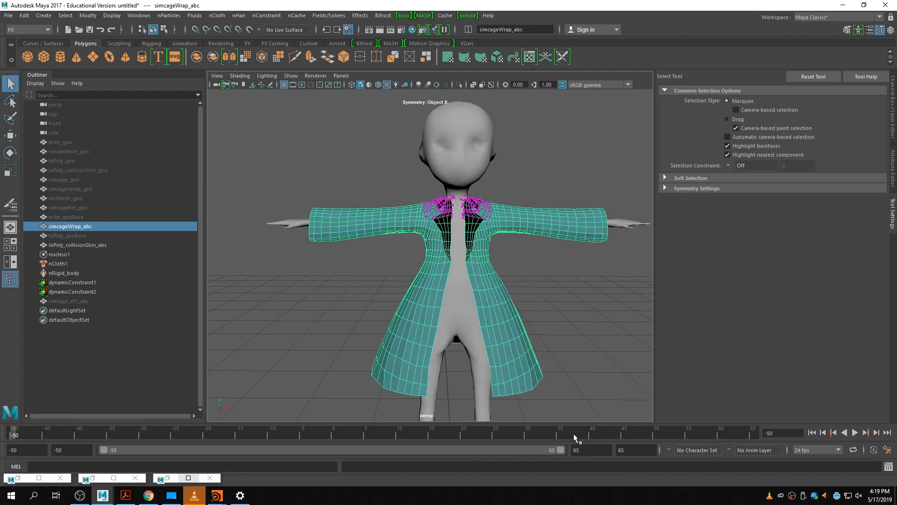
left_click(574, 434)
left_click(70, 435)
scroll(431, 299, "down", 5)
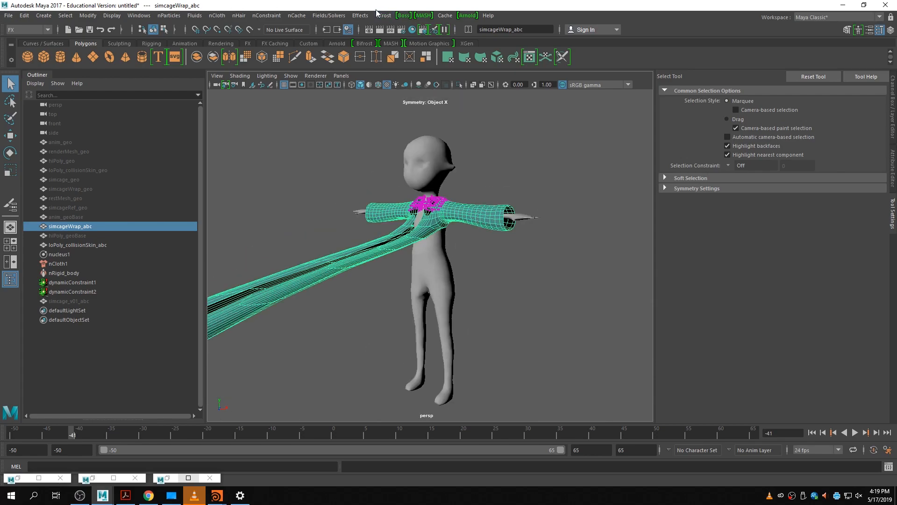
- Create a new nCache for the coat's nCloth over the full frame range, replacing the existing nClothShape1 cache file
left_click(439, 16)
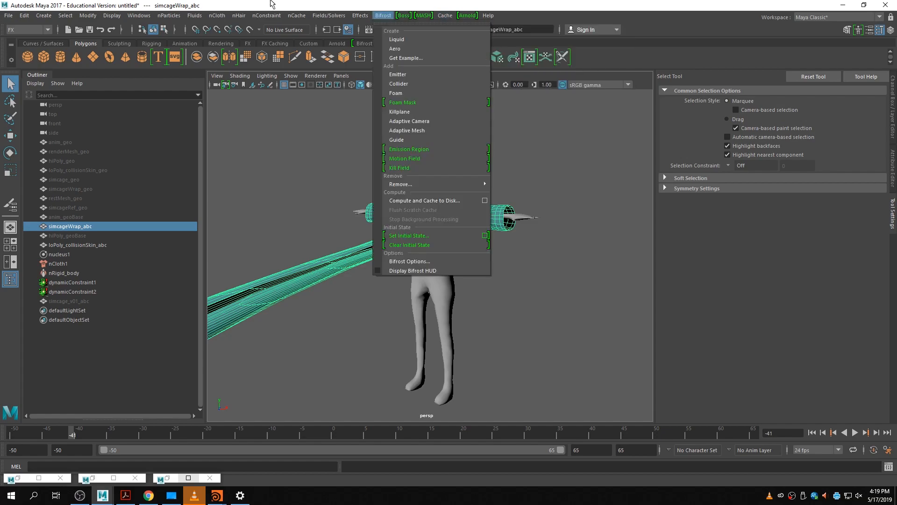
mouse_move(279, 31)
mouse_move(297, 16)
mouse_move(400, 58)
left_click(456, 66)
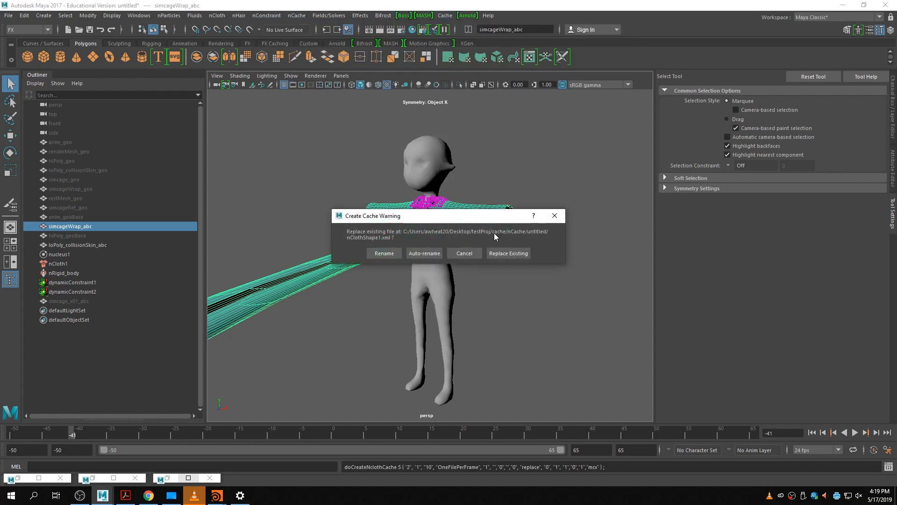
left_click(511, 253)
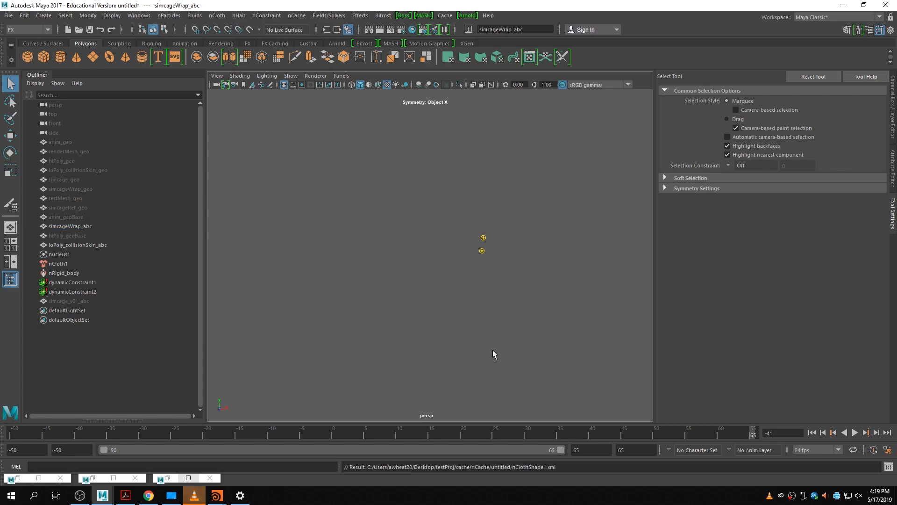
- Examine the recached coat's bent sleeve and shoulder from the side at frame 65
scroll(487, 287, "down", 3)
left_click_drag(323, 287, 423, 297, "alt")
scroll(590, 329, "up", 3)
scroll(441, 283, "down", 3)
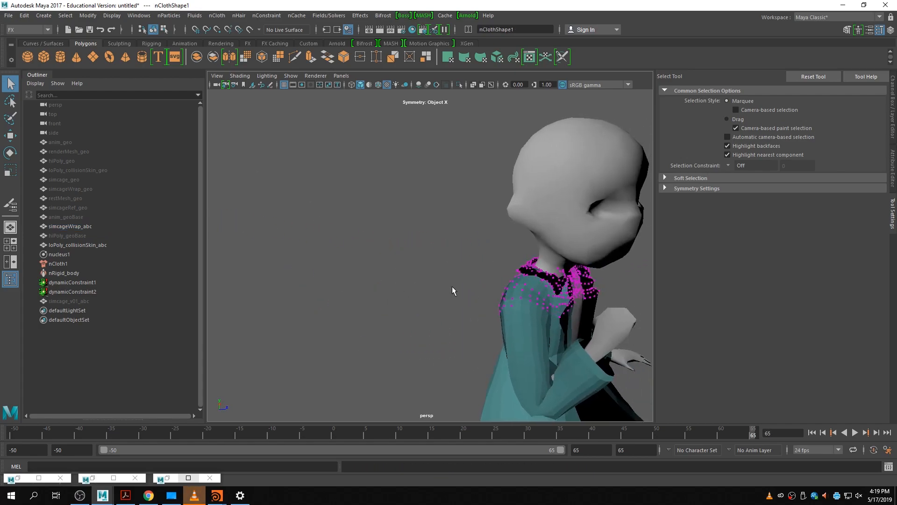
scroll(464, 286, "up", 2)
scroll(467, 289, "down", 3)
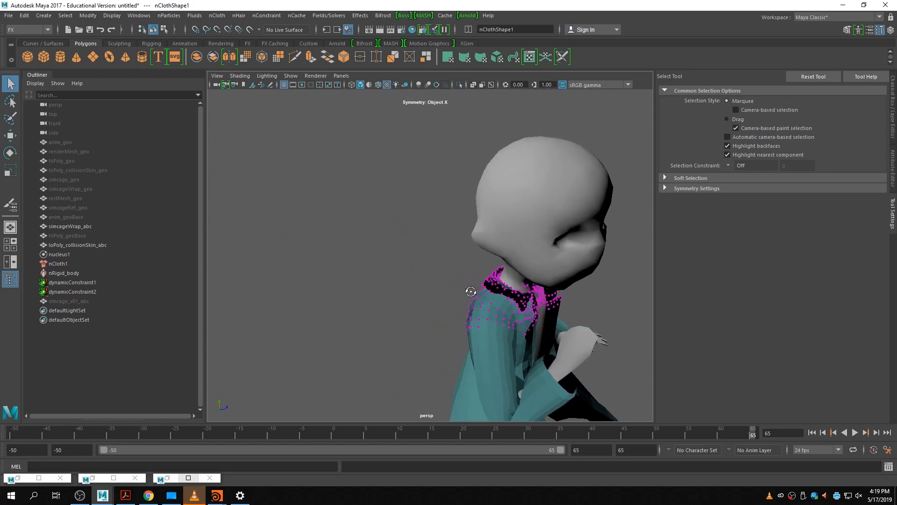
scroll(470, 297, "up", 3)
left_click_drag(461, 304, 471, 315, "alt")
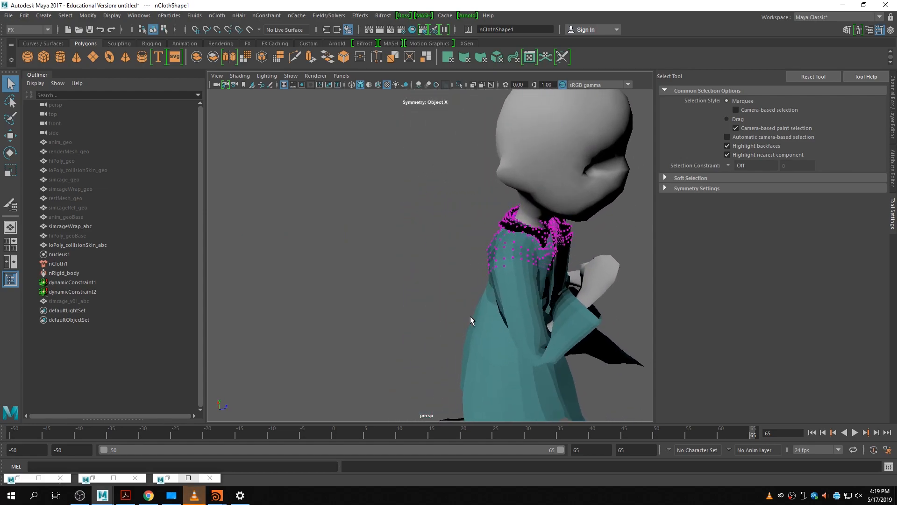
- Examine the simulated coat on the moving character at frames 17, 35 and 47 from several angles
left_click(447, 434)
left_click_drag(297, 335, 354, 270, "alt")
right_click_drag(354, 270, 441, 282, "alt")
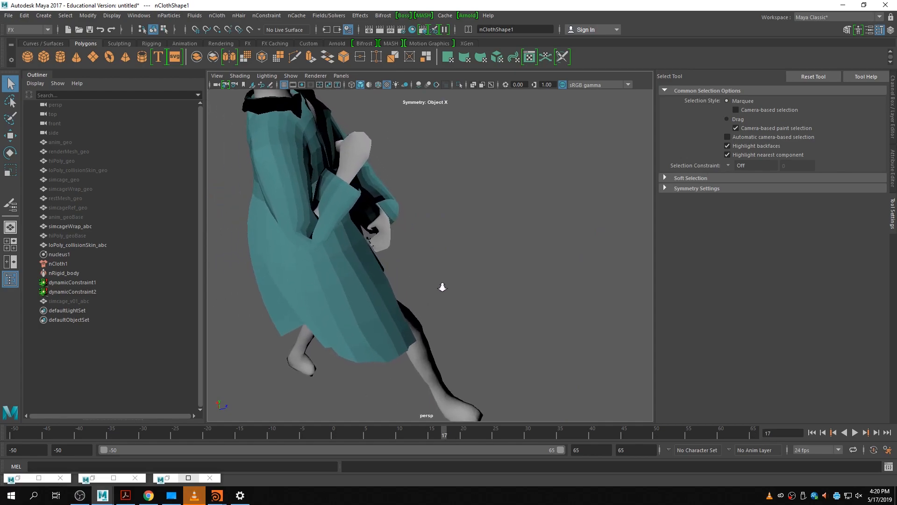
middle_click_drag(441, 283, 499, 330, "alt")
left_click(406, 300)
left_click_drag(404, 437, 474, 434)
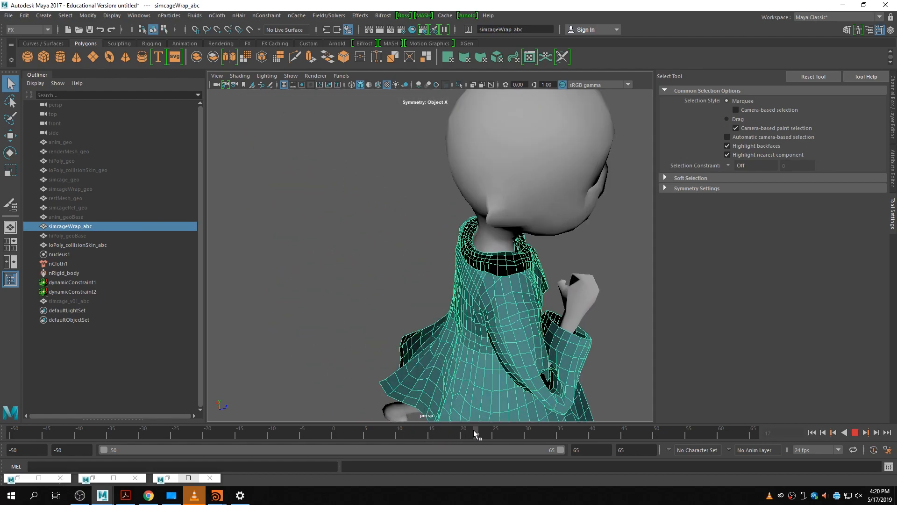
left_click_drag(505, 365, 475, 350, "alt")
left_click_drag(471, 428, 560, 435)
mouse_move(538, 309)
left_mouse_down("alt")
mouse_move(473, 296)
mouse_move(483, 371)
mouse_move(327, 325)
mouse_move(416, 337)
mouse_move(374, 321)
mouse_move(286, 342)
left_mouse_up("alt")
scroll(336, 329, "down", 6)
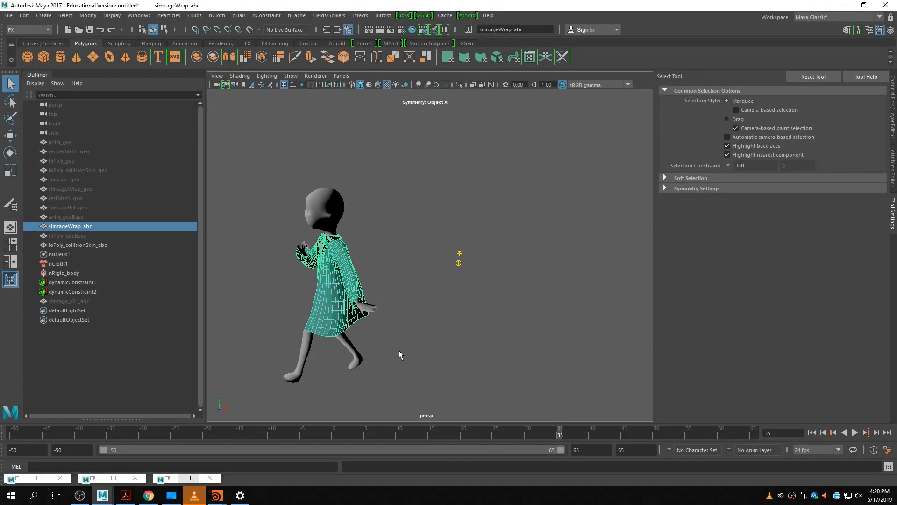
left_click(637, 428)
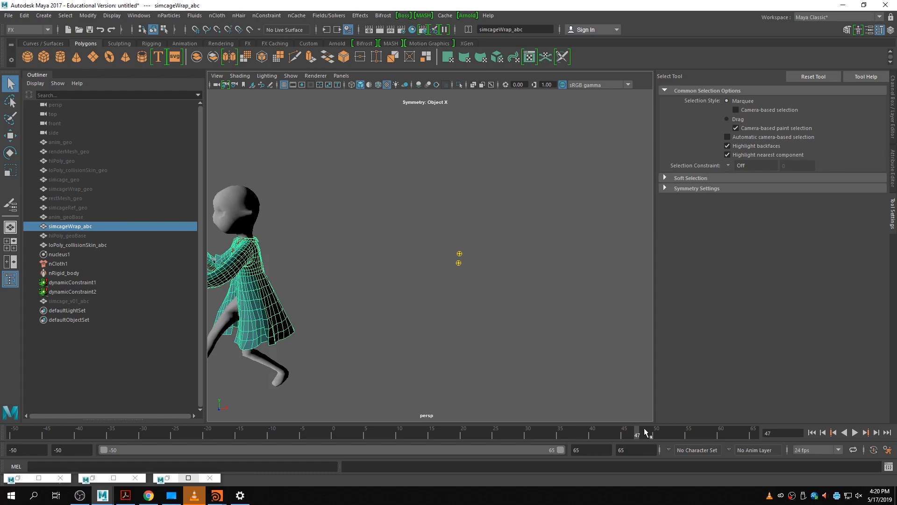
left_click_drag(435, 327, 385, 351, "alt")
middle_click_drag(384, 351, 460, 310, "alt")
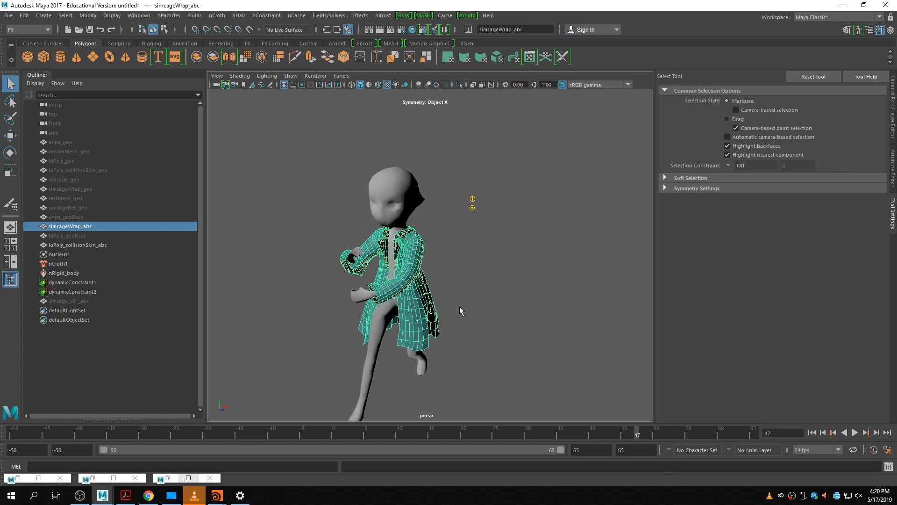
- Return to frame -50 and review the available nConstraint commands
left_click(812, 433)
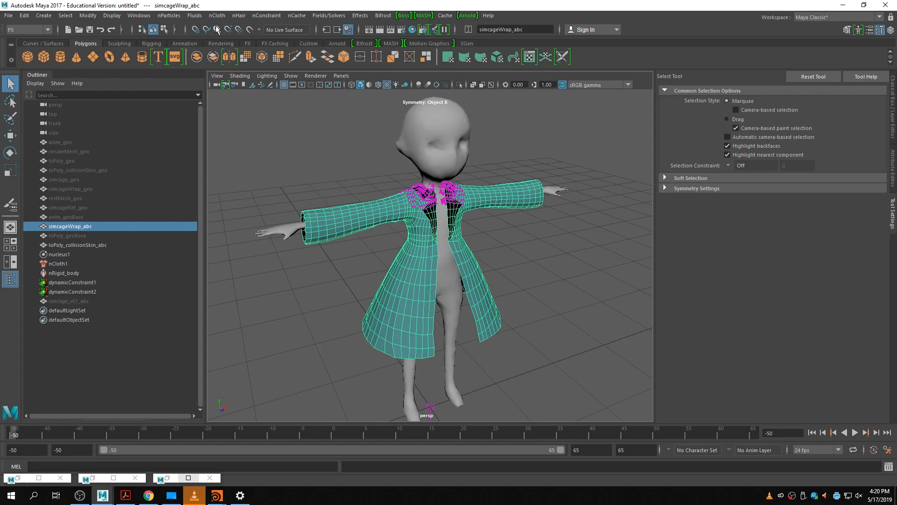
left_click(264, 15)
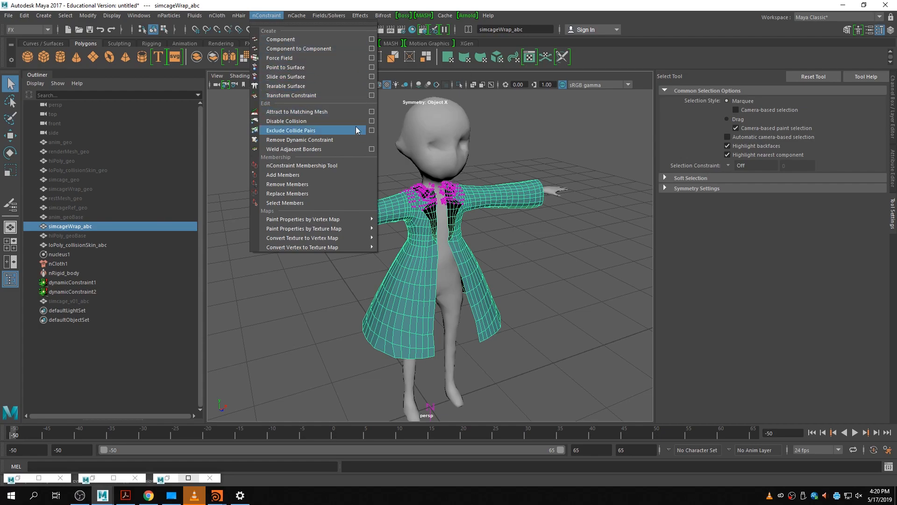
left_click(258, 303)
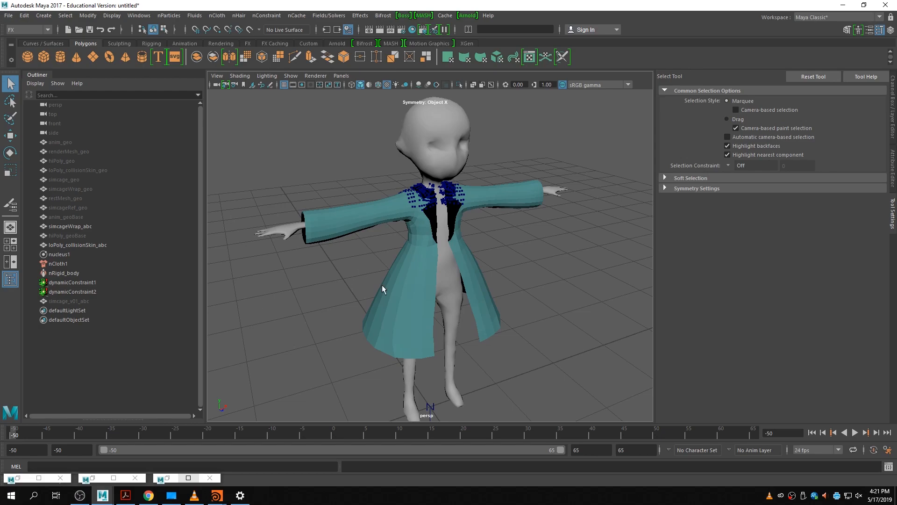
- Scrub from frame -50 to -40 and examine the coat's position relative to loPoly_collisionSkin_abc
left_click_drag(15, 435, 66, 434)
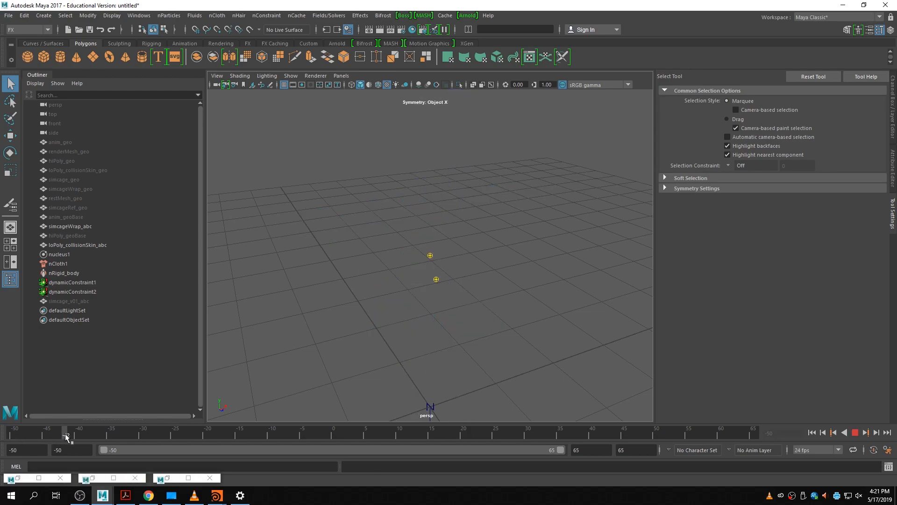
key("f")
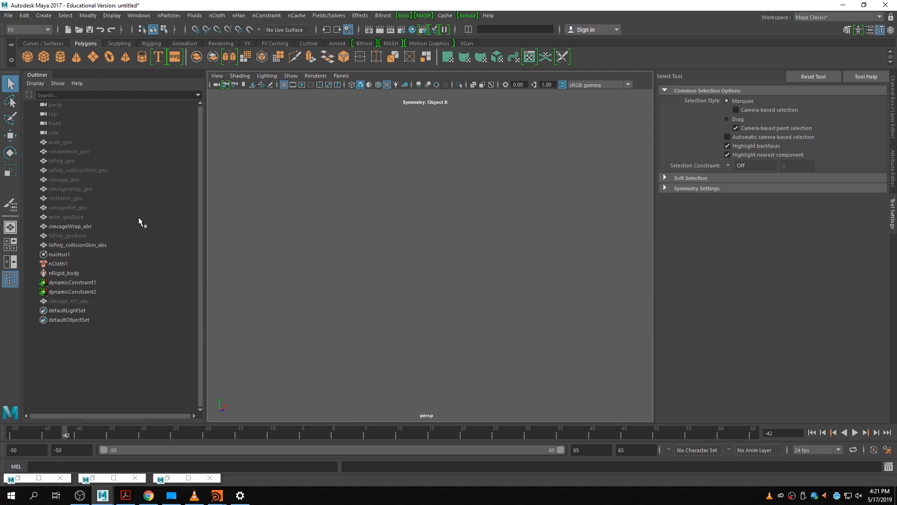
left_click(90, 246)
key("f")
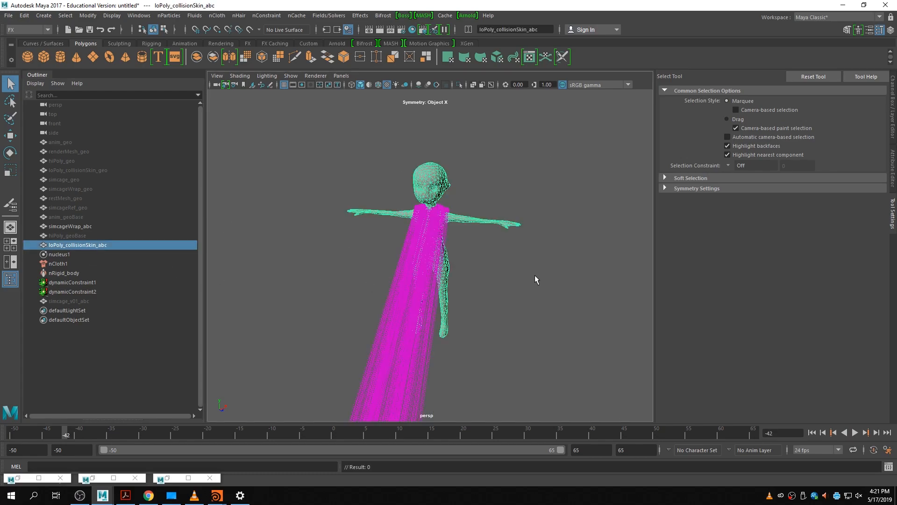
left_click_drag(524, 310, 422, 252, "alt")
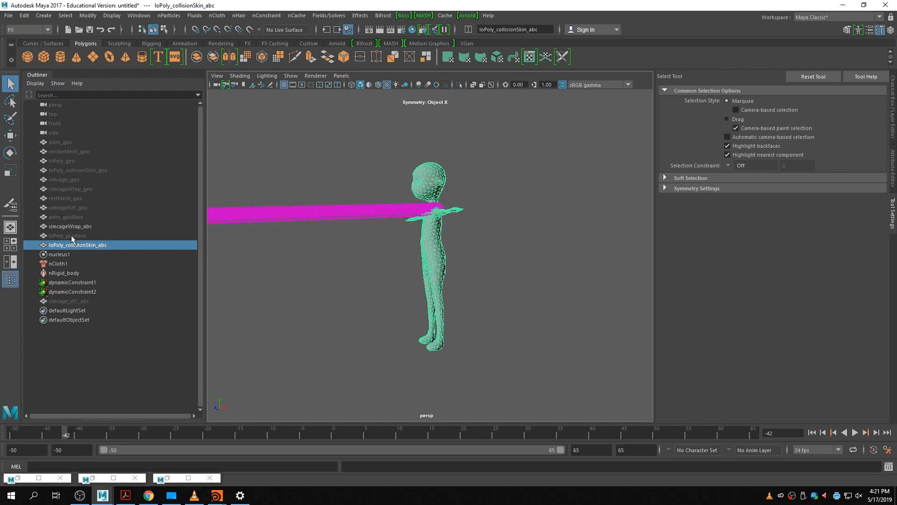
left_click_drag(55, 434, 76, 436)
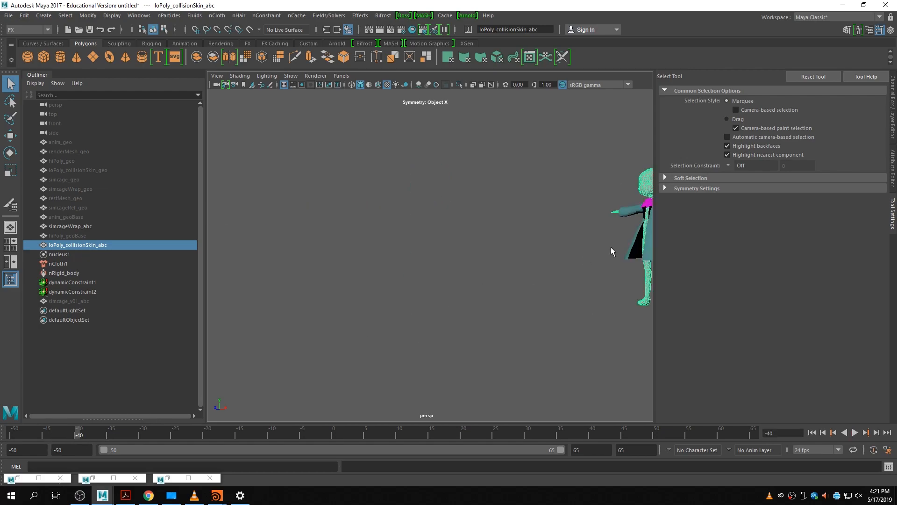
- Set the simcage_v01_abc weight of the coat's animWrap_BS1 blend shape to 0
left_click(645, 251)
left_click(894, 107)
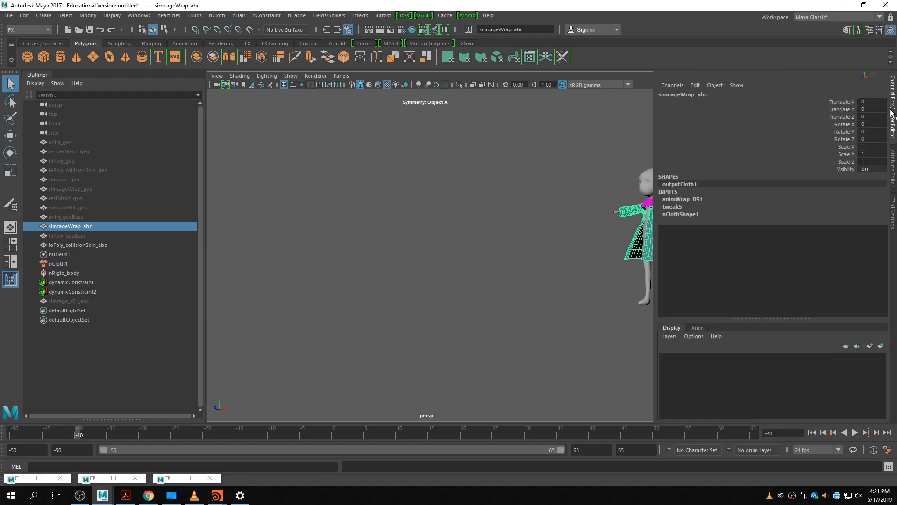
left_click(719, 202)
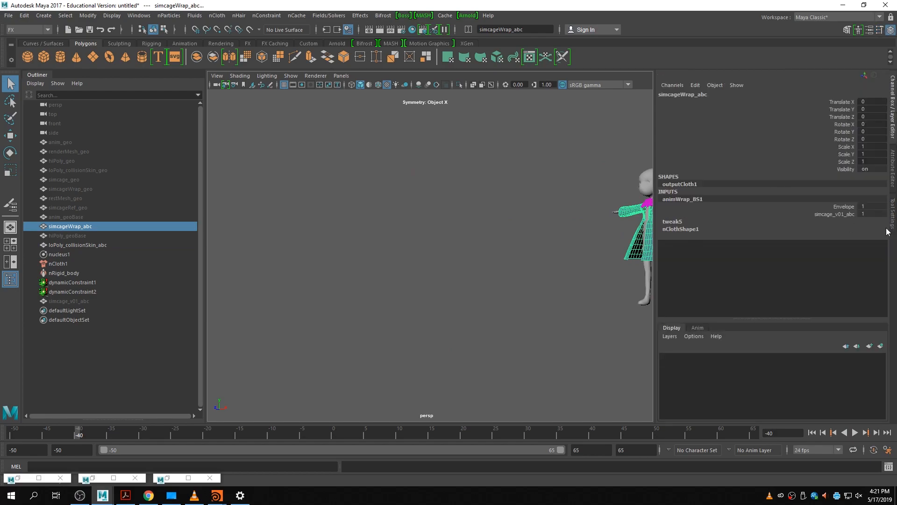
left_click(851, 213)
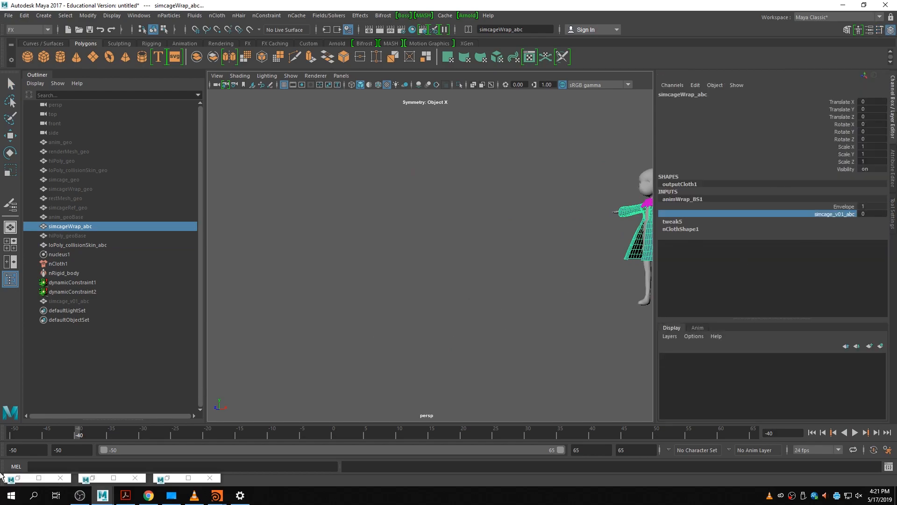
- Scrub the simulation to frame -40 and inspect the framed coat and its collar constraints from behind
key("f")
left_click_drag(66, 435, 68, 436)
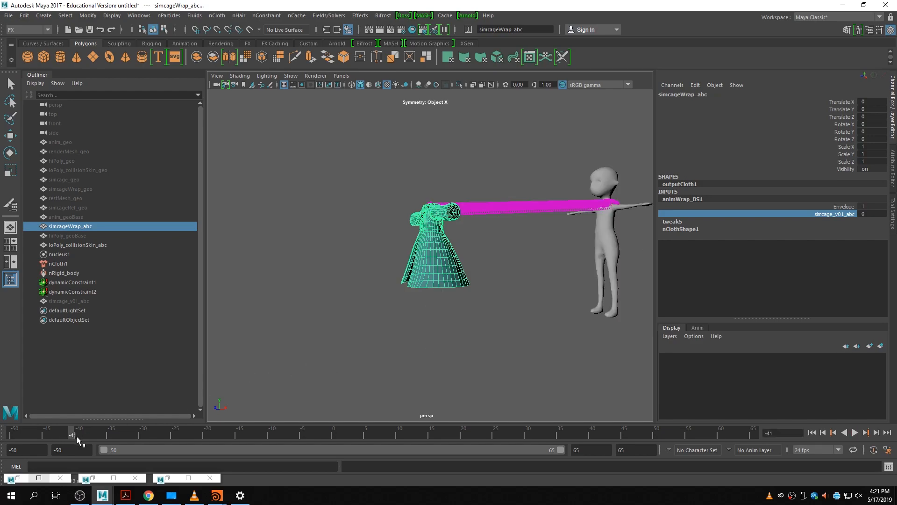
key("f")
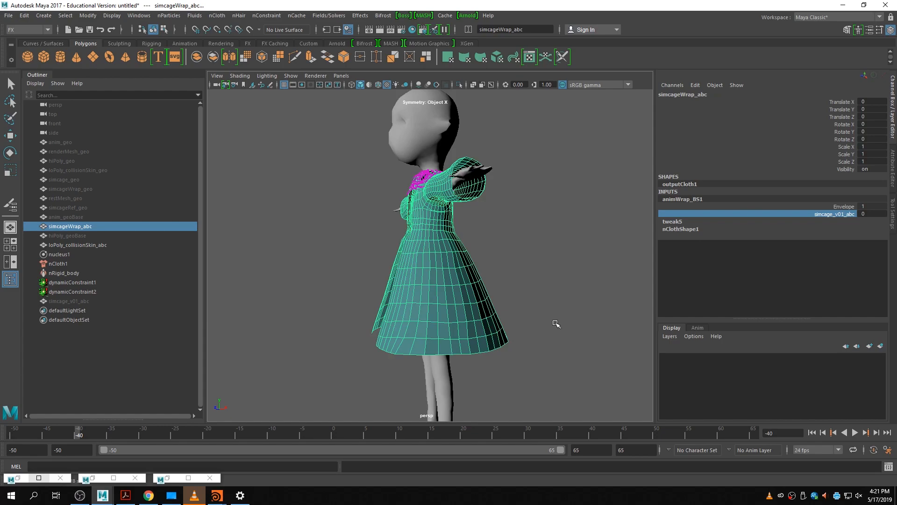
left_click_drag(559, 323, 493, 349, "alt")
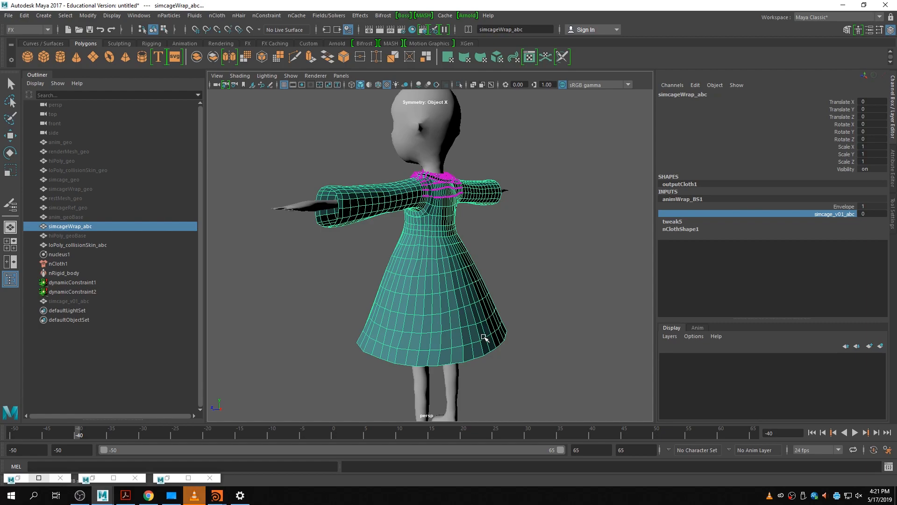
left_click_drag(500, 350, 383, 372, "alt")
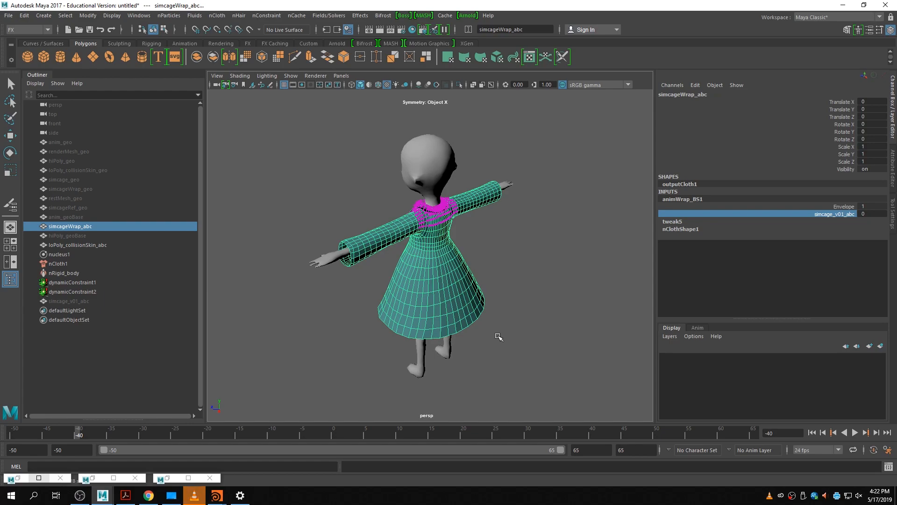
left_click_drag(489, 358, 524, 362, "alt")
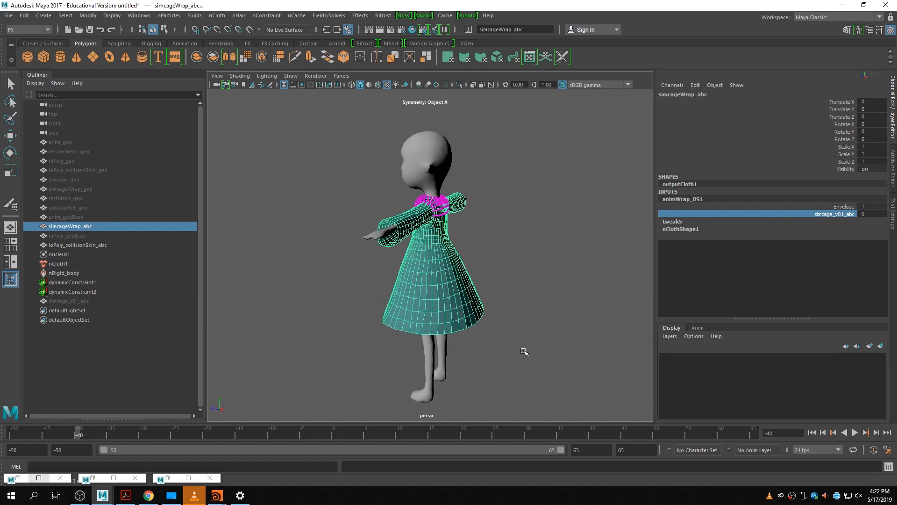
- Create a Transform Constraint from a patch of vertices at the lower back hem of the coat
left_click_drag(508, 332, 456, 336, "alt")
right_click_drag(457, 336, 559, 358, "alt")
left_click_drag(559, 357, 475, 195, "alt")
right_click_drag(475, 196, 444, 189)
left_click_drag(524, 301, 464, 347)
left_click_drag(523, 369, 559, 367, "alt")
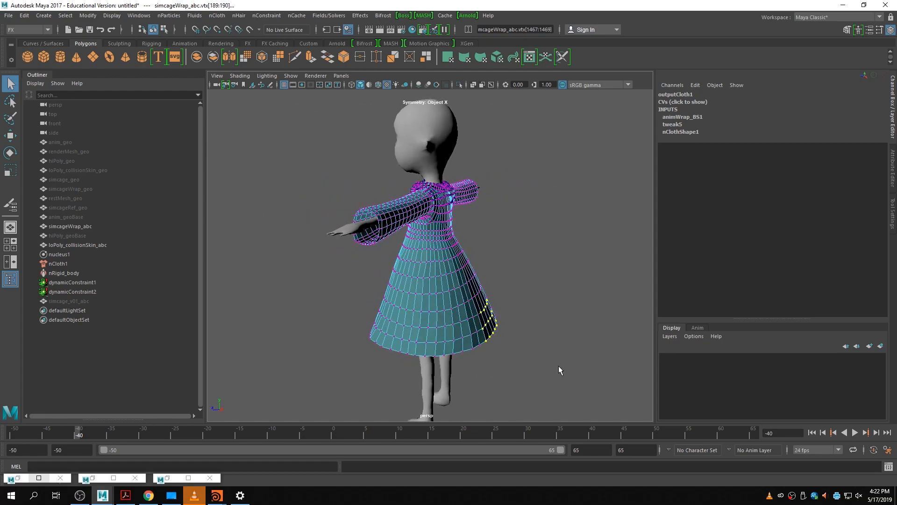
left_click(267, 15)
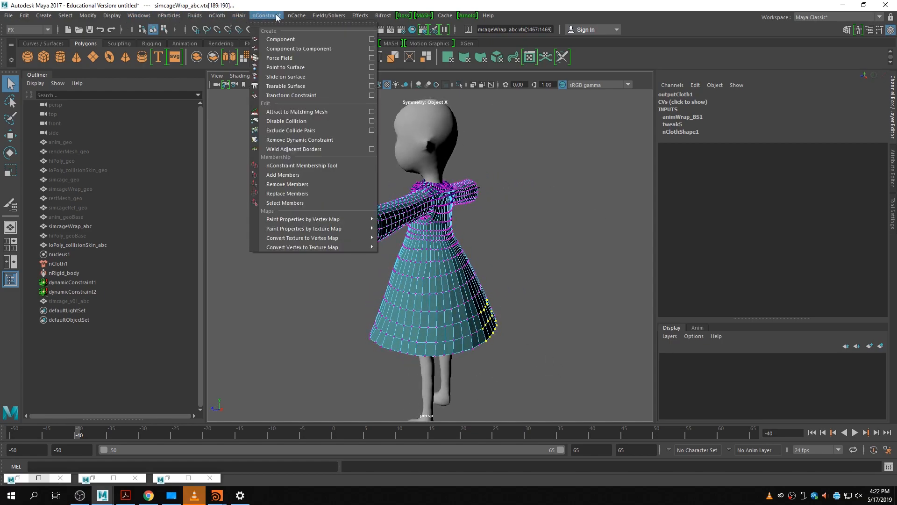
left_click(323, 96)
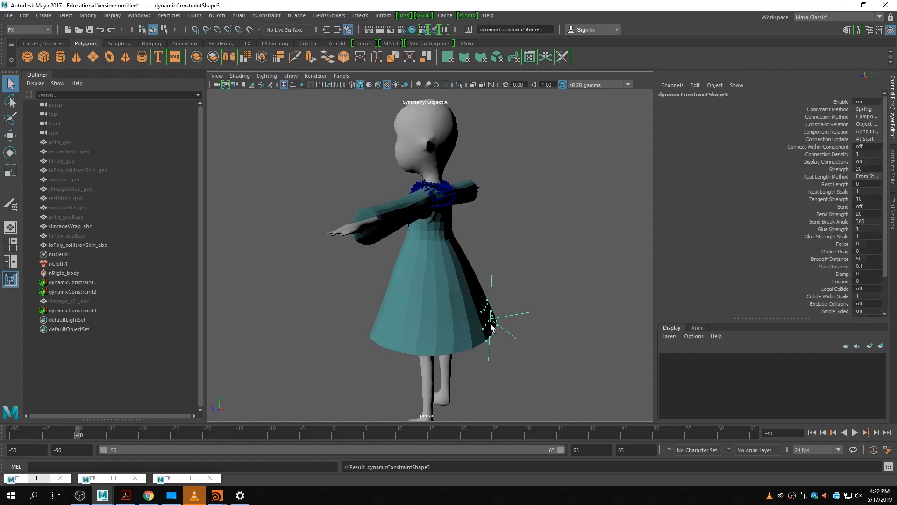
- Try moving the new transform constraint away from the hem and undo the move
key("w")
left_click_drag(490, 323, 510, 320)
key("ctrl+z")
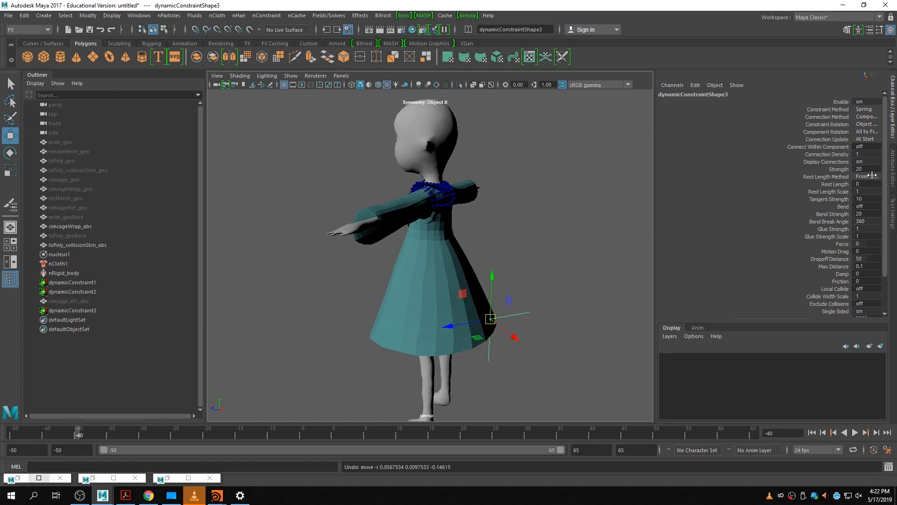
left_click(893, 171)
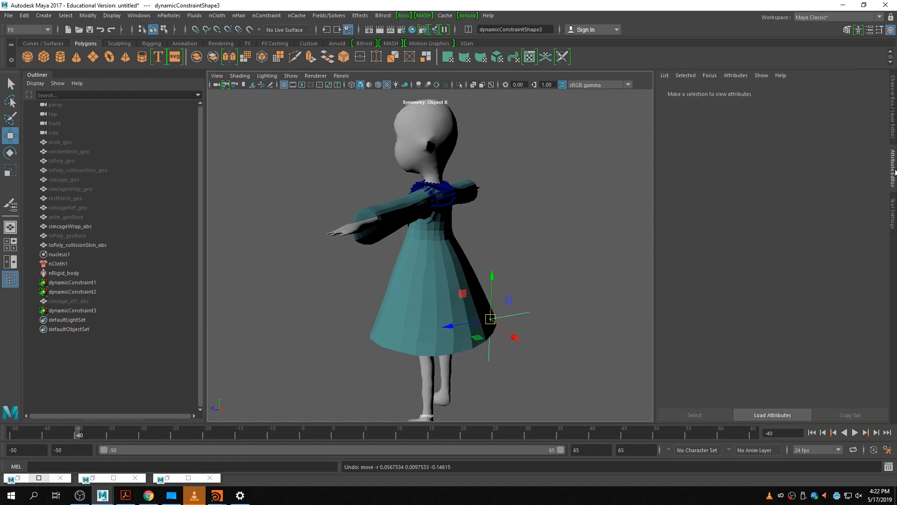
left_click(892, 105)
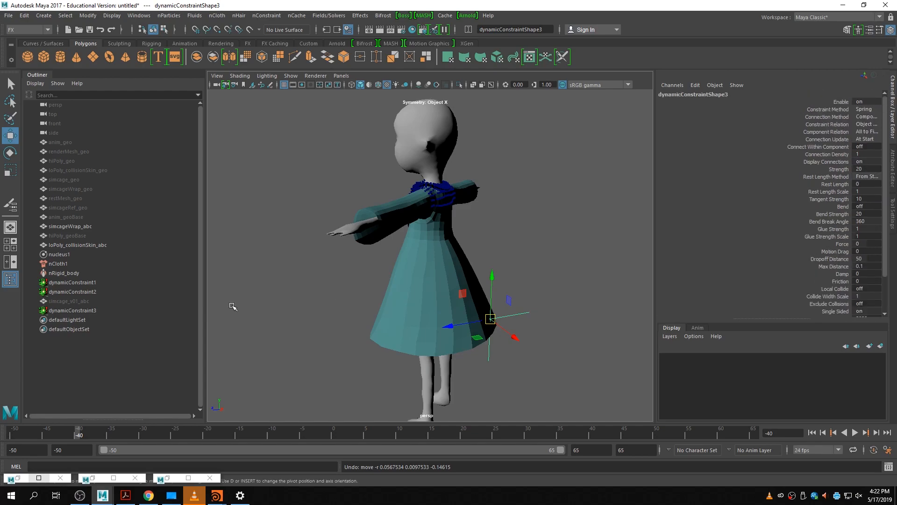
- Rename the transform constraint dynamicConstraint3_tailCOat_transCon and place it in its own expanded group
left_click(78, 310)
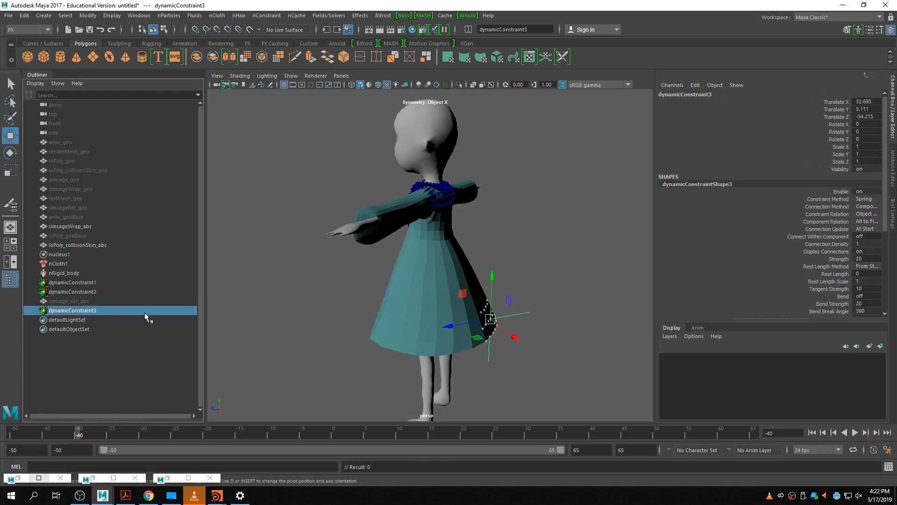
double_click(110, 312)
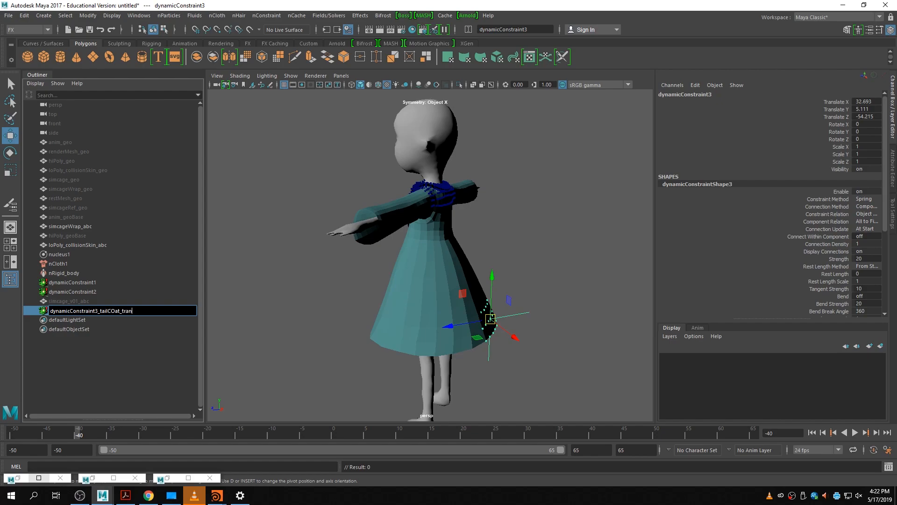
key("Return")
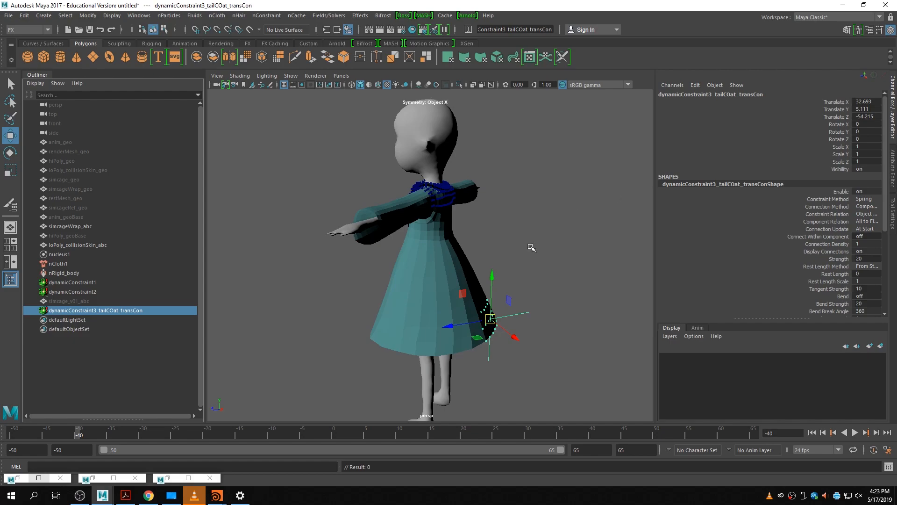
key("ctrl+g")
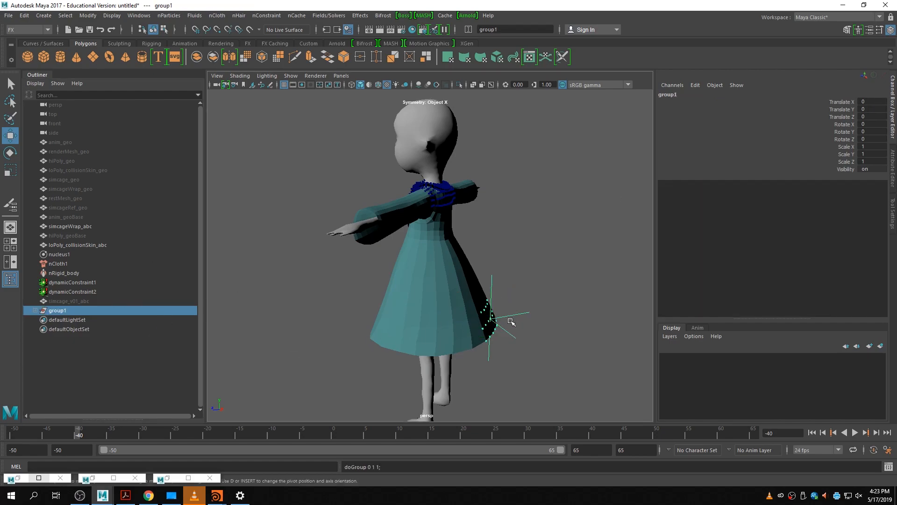
left_click(36, 311)
left_click(70, 319)
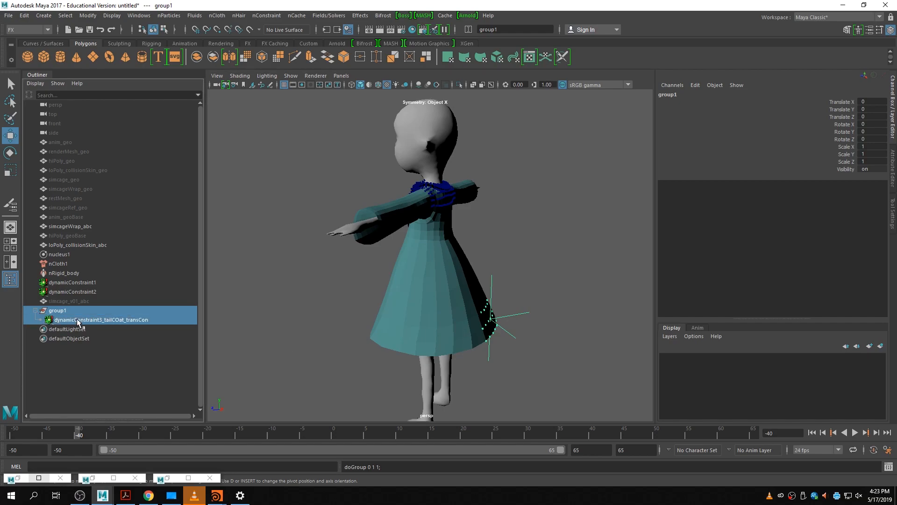
left_click(87, 15)
mouse_move(120, 42)
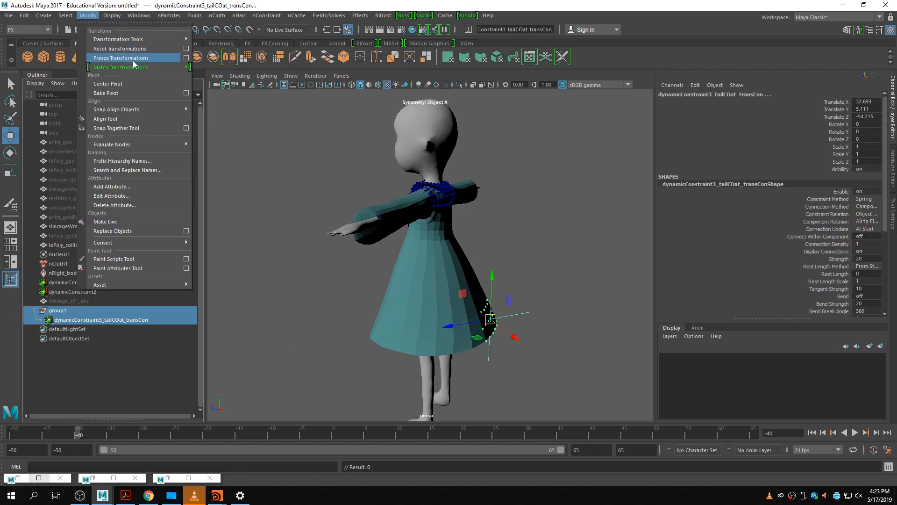
mouse_move(134, 67)
left_click(240, 116)
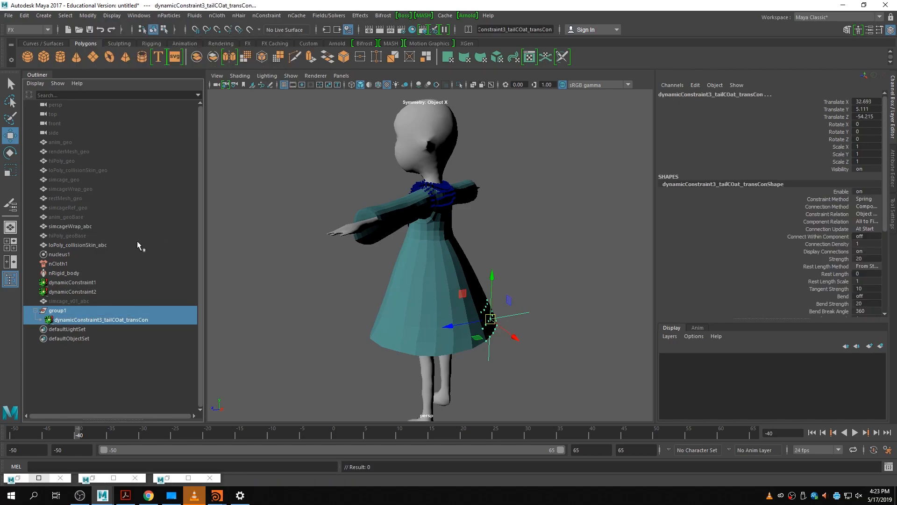
- Reset group1's translate values to 0 after a test move and key its Translate X at frame -40
left_click(72, 312)
left_click_drag(497, 318, 521, 304)
left_click_drag(876, 102, 878, 118)
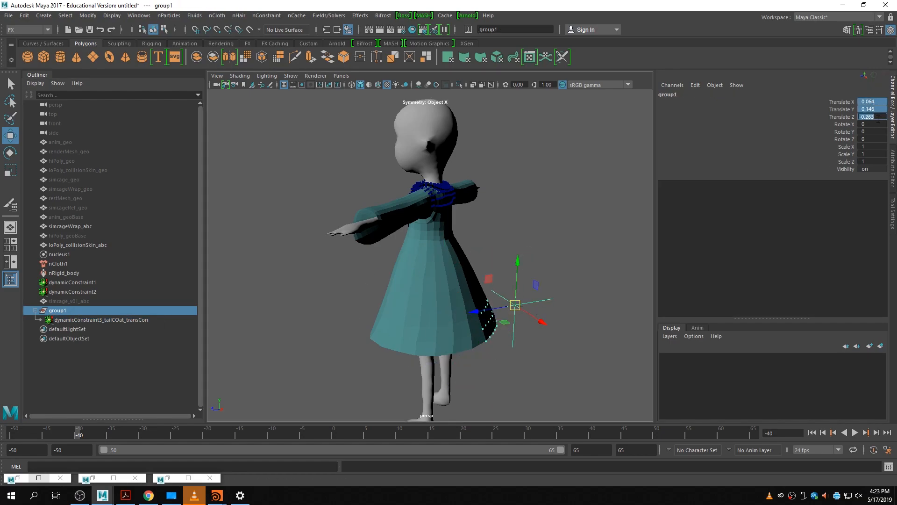
type("0")
key("Return")
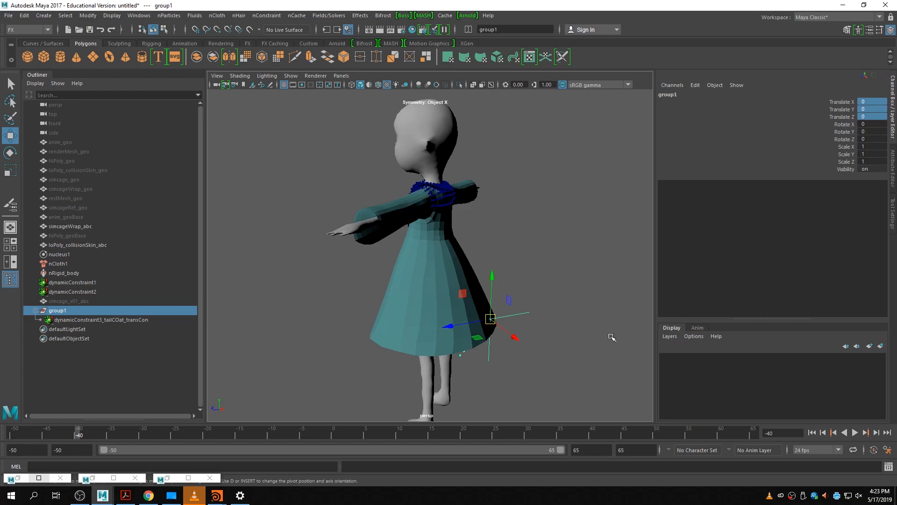
right_click(844, 102)
left_click(840, 122)
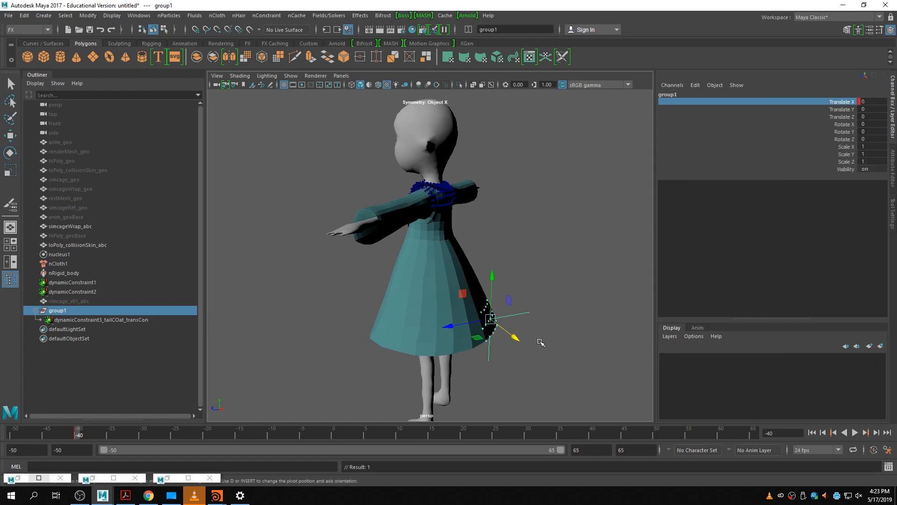
- Try moving group1 along X and keying Translate X at frame -40, and undo the trial
left_click_drag(513, 336, 561, 364)
right_click(846, 103)
left_click(837, 120)
key("ctrl+z")
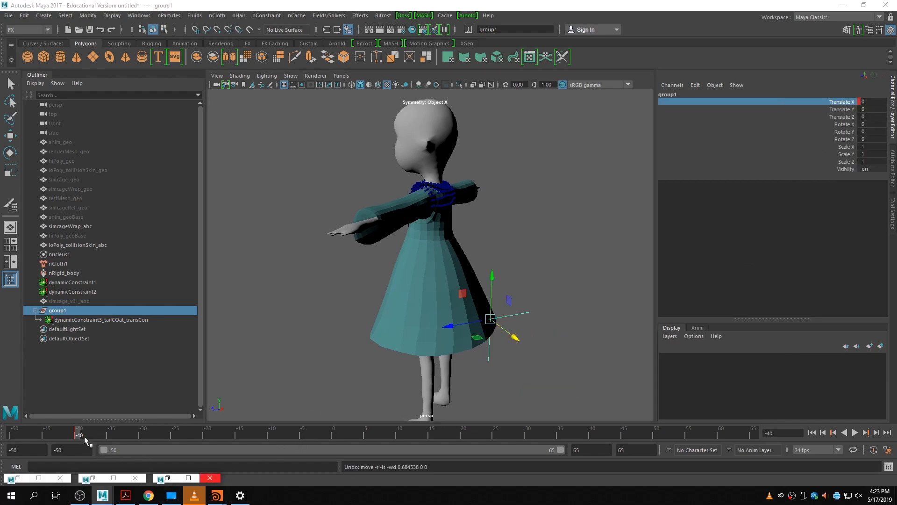
- Advance the simulation to frame -25, move group1 to Translate X 0.31, and key Translate X there
key("alt+v")
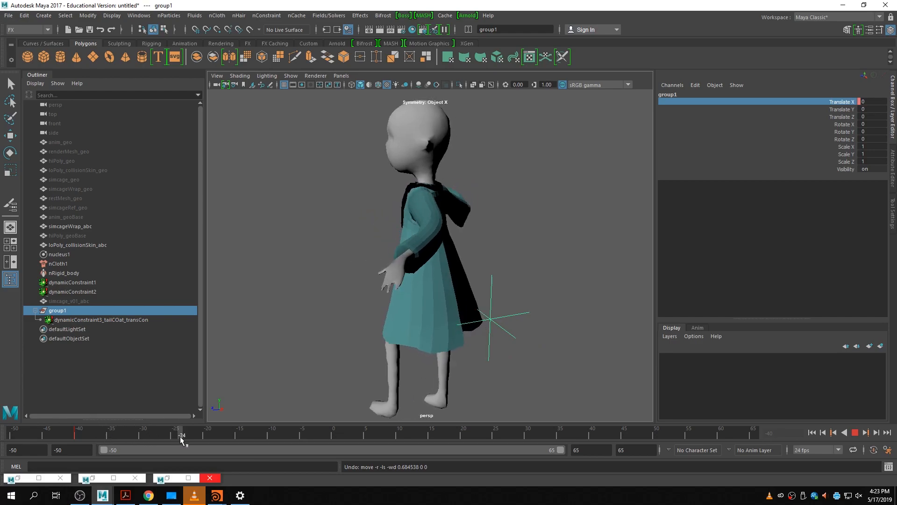
left_click_drag(201, 436, 173, 433)
key("w")
left_click_drag(489, 278, 491, 237)
key("ctrl+z")
left_click_drag(518, 336, 601, 345)
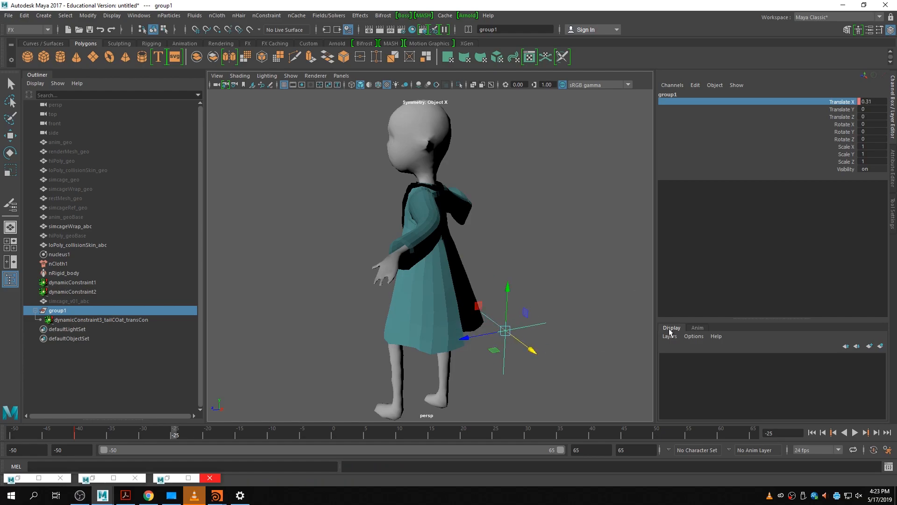
right_click(869, 101)
left_click(817, 118)
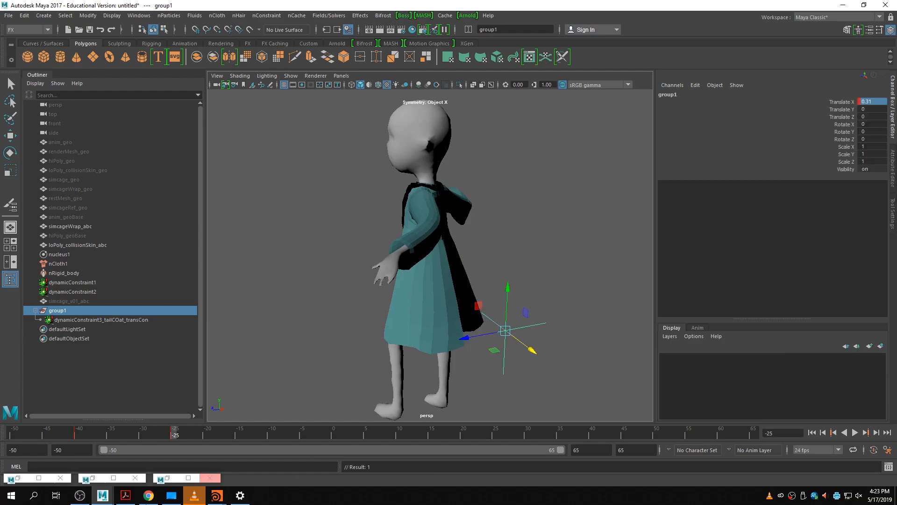
- Return to frame -40, replace the nObject cache of simcageWrap_abc, and stop the caching around frame 24
left_click_drag(143, 431, 77, 436)
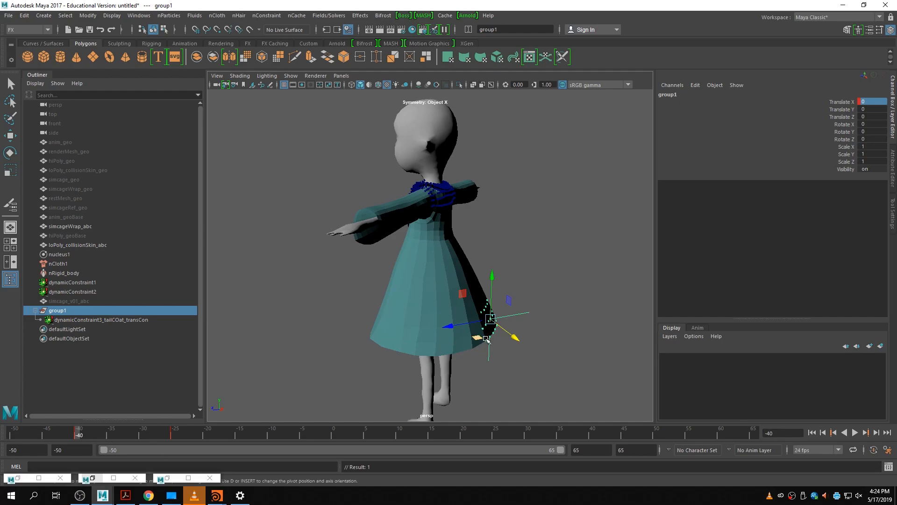
key("w")
left_click(422, 323)
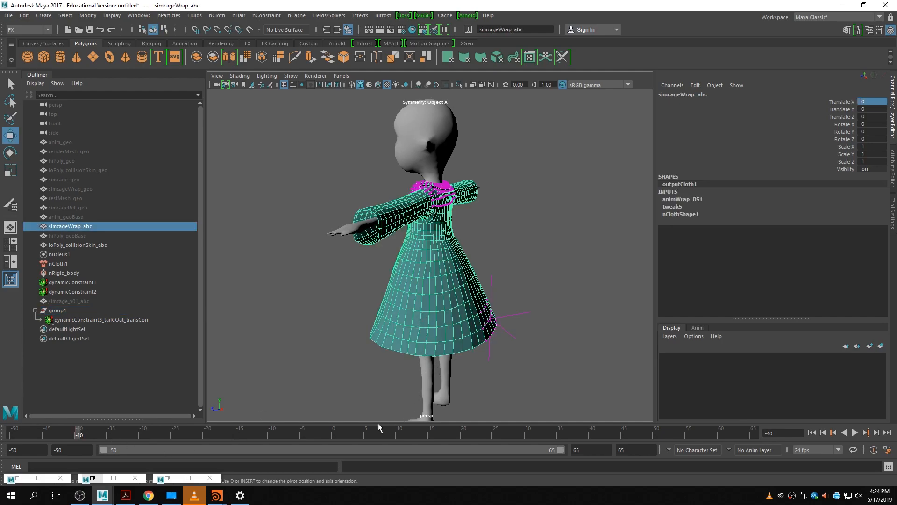
left_click(297, 16)
mouse_move(335, 49)
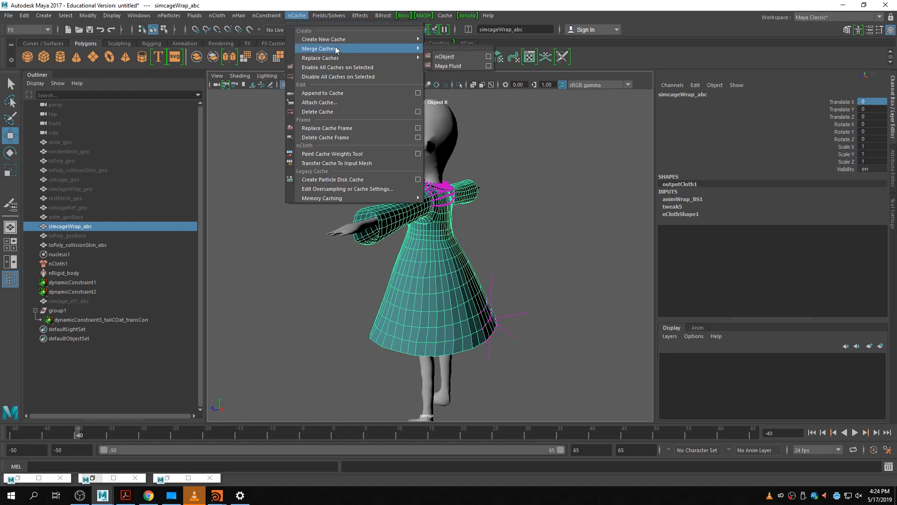
mouse_move(359, 58)
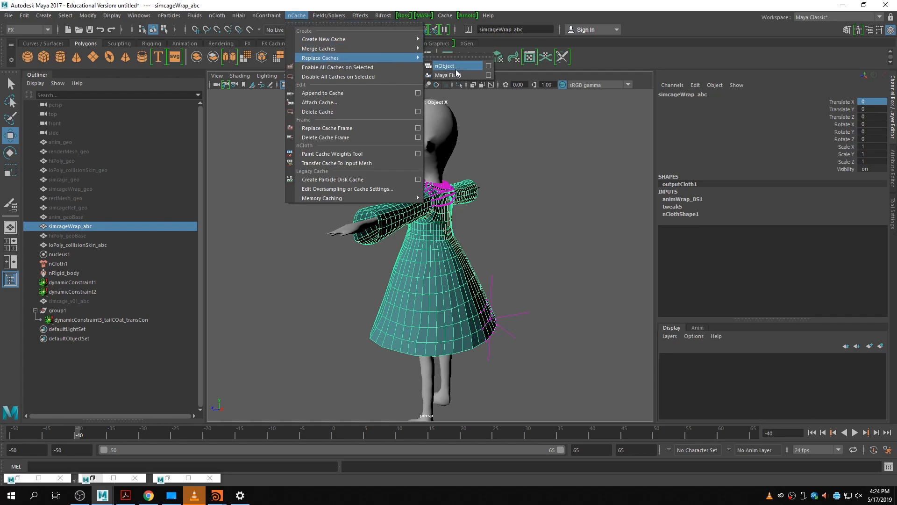
left_click(449, 66)
left_click(519, 253)
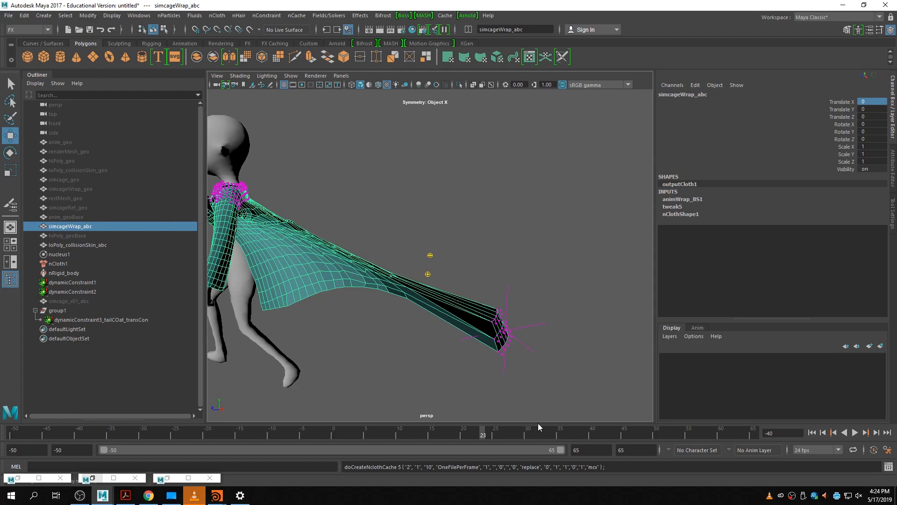
key("Escape")
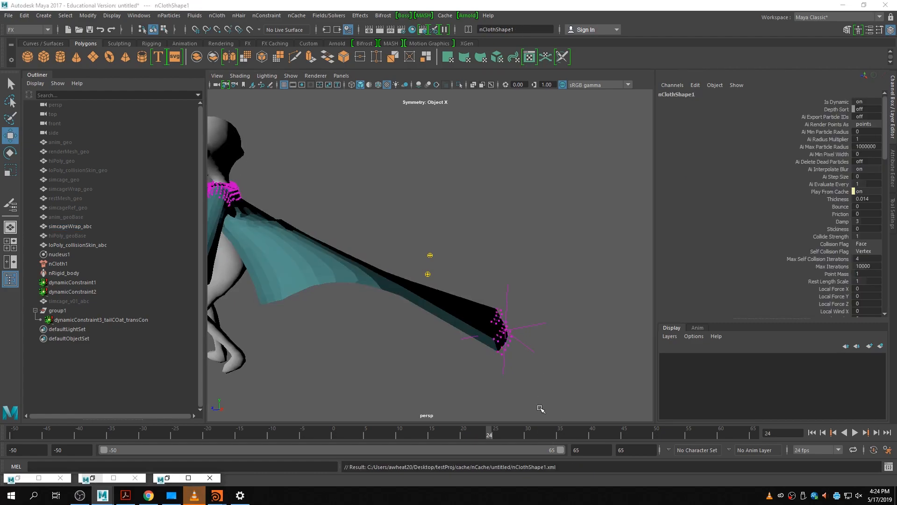
- Key the Enable attribute of dynamicConstraint3_tailCOat_transCon as on at frame -40
left_click_drag(325, 434, 102, 435)
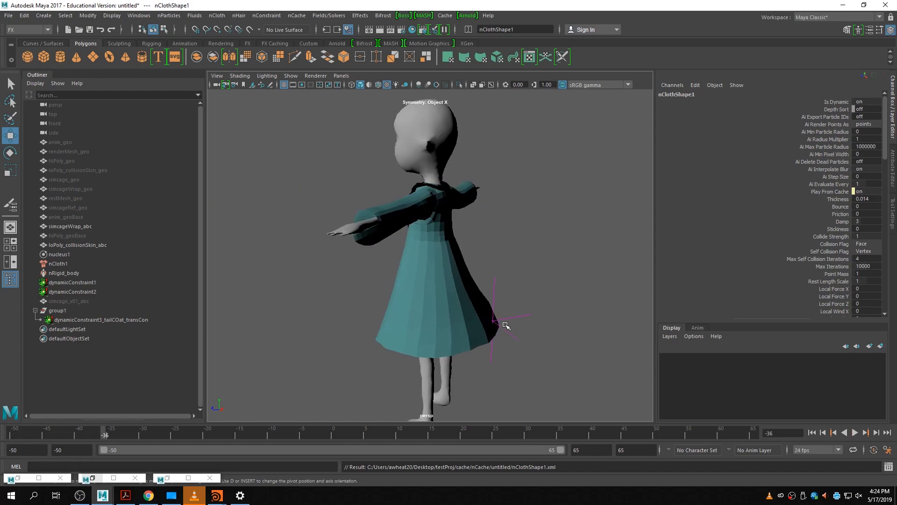
left_click(507, 343)
left_click_drag(520, 318, 495, 365)
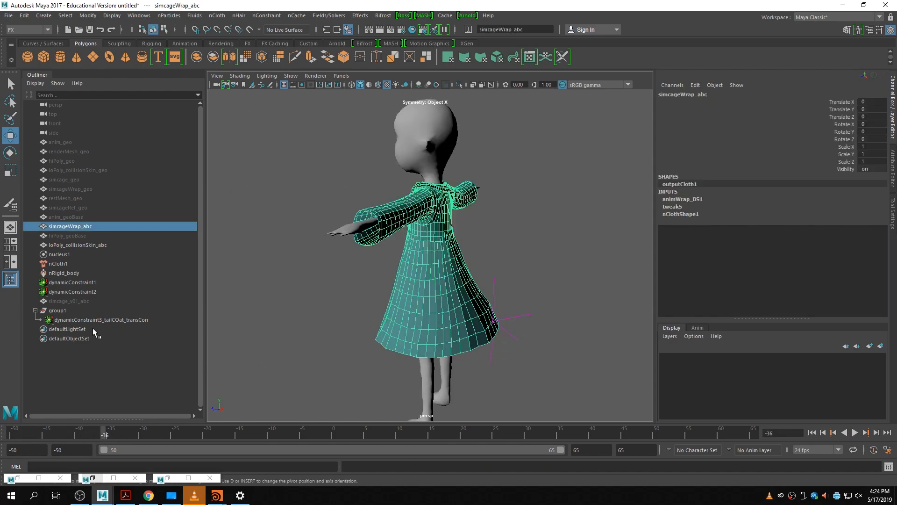
left_click_drag(517, 272, 541, 350)
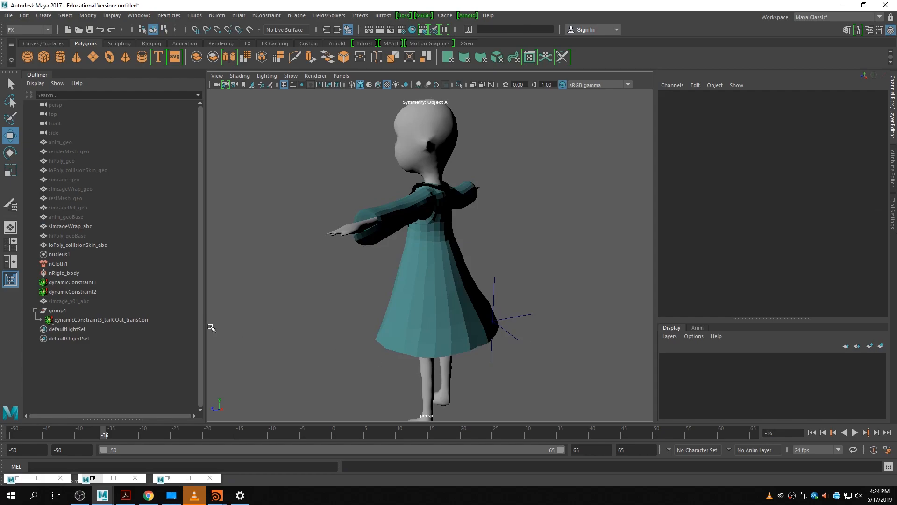
left_click(57, 310)
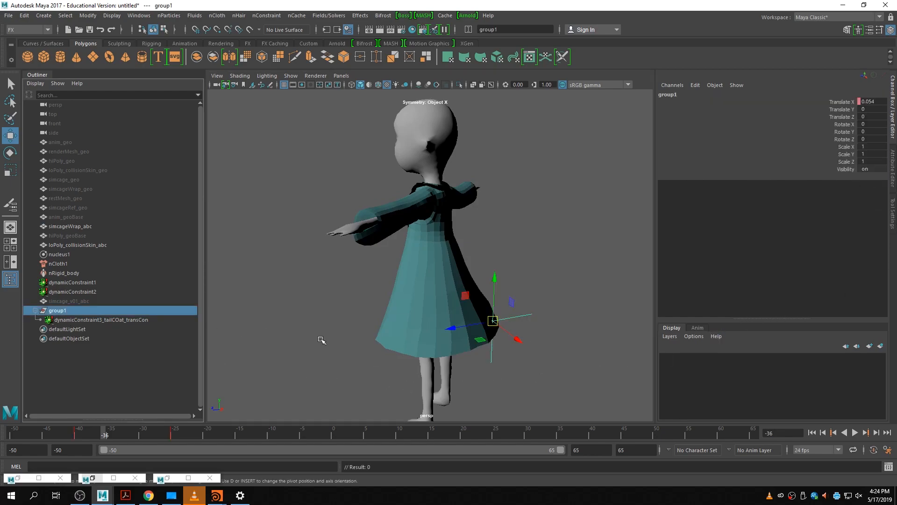
left_click(147, 319)
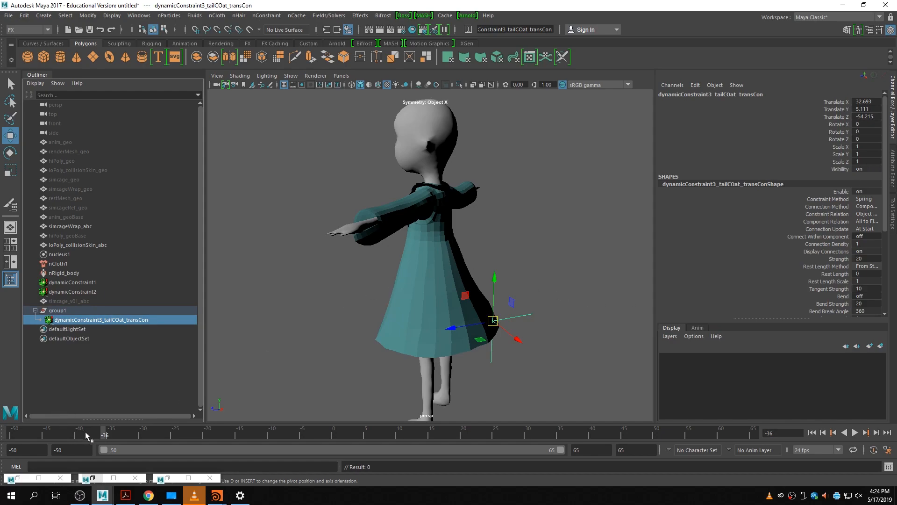
left_click_drag(85, 431, 78, 435)
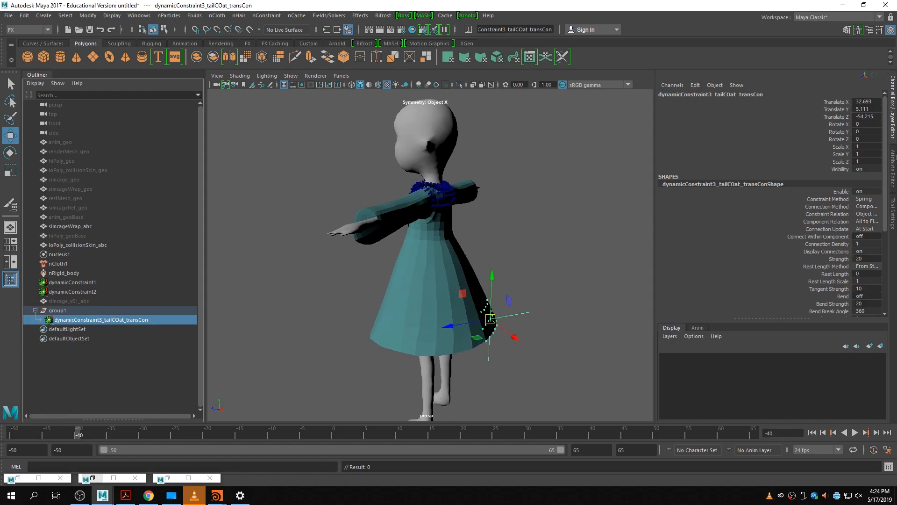
left_click(839, 193)
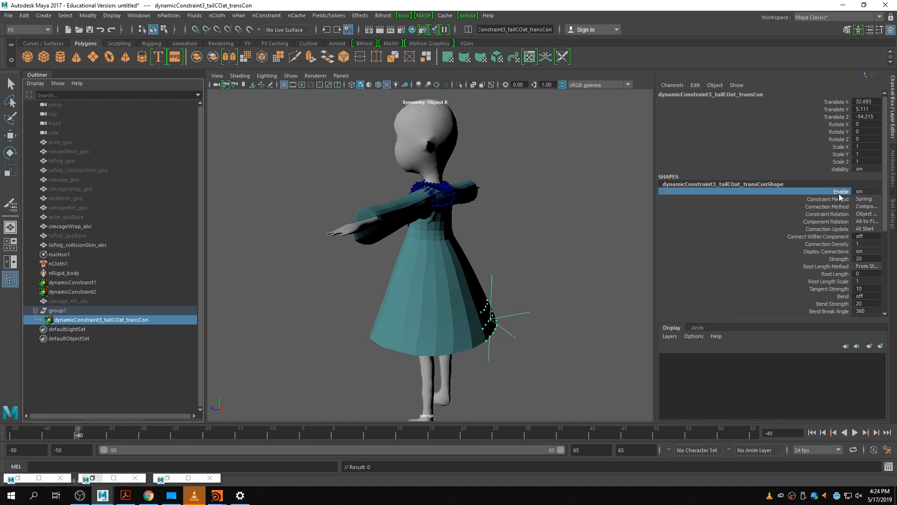
right_click(839, 194)
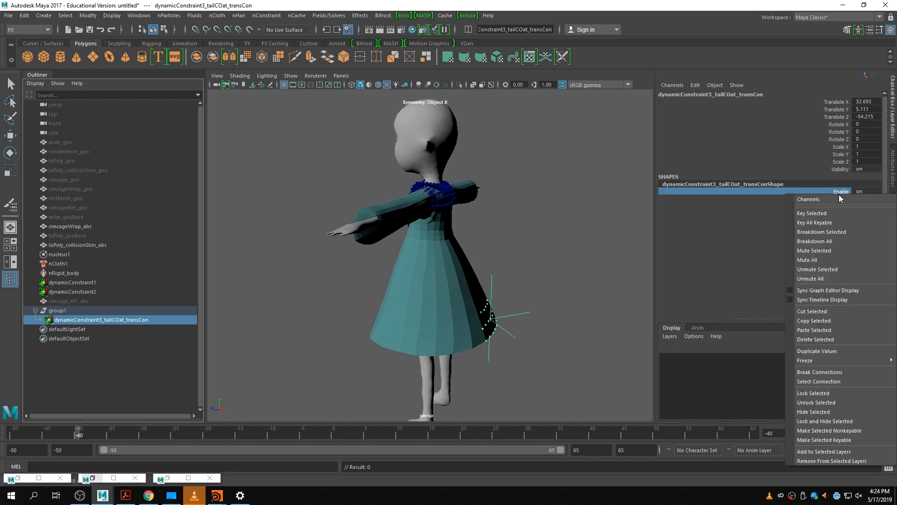
left_click(838, 213)
- Advance to frame -20, set the tail constraint's Enable attribute to off, and key it
key("alt+v")
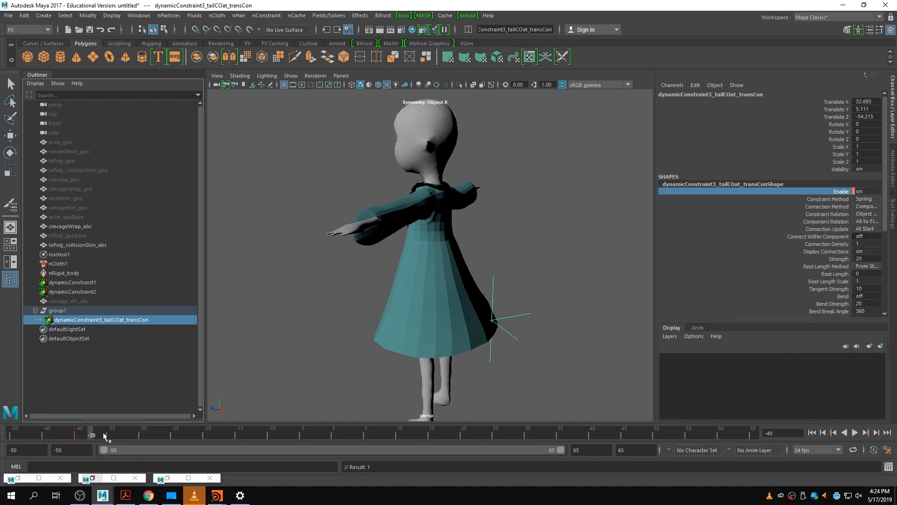
left_click_drag(184, 435, 207, 436)
double_click(864, 191)
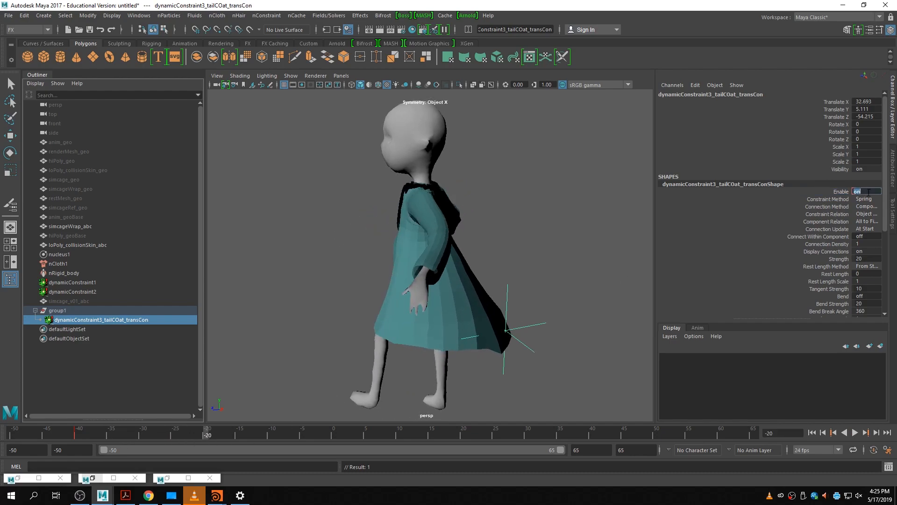
key("Return")
right_click(859, 200)
left_click(851, 209)
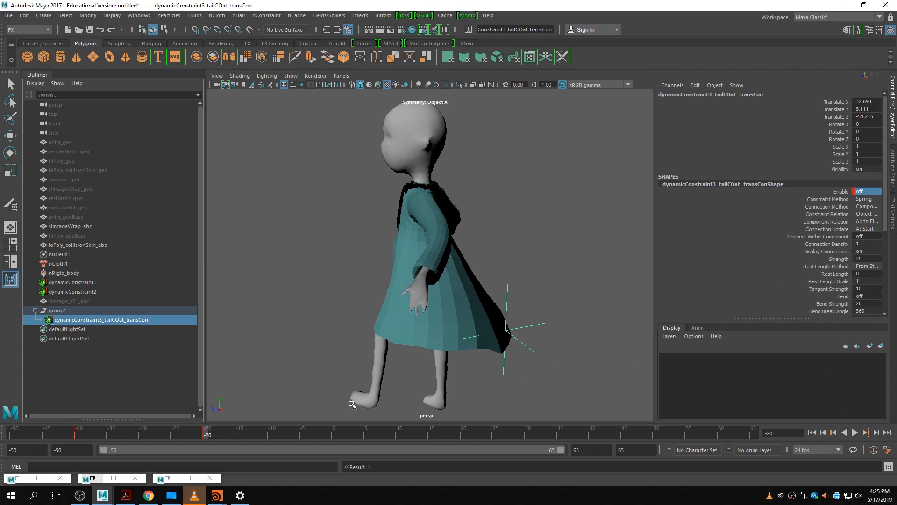
- Rewind and play the simulation to frame -19 to check the constraint's Enable keys
left_click(193, 437)
key("alt+v")
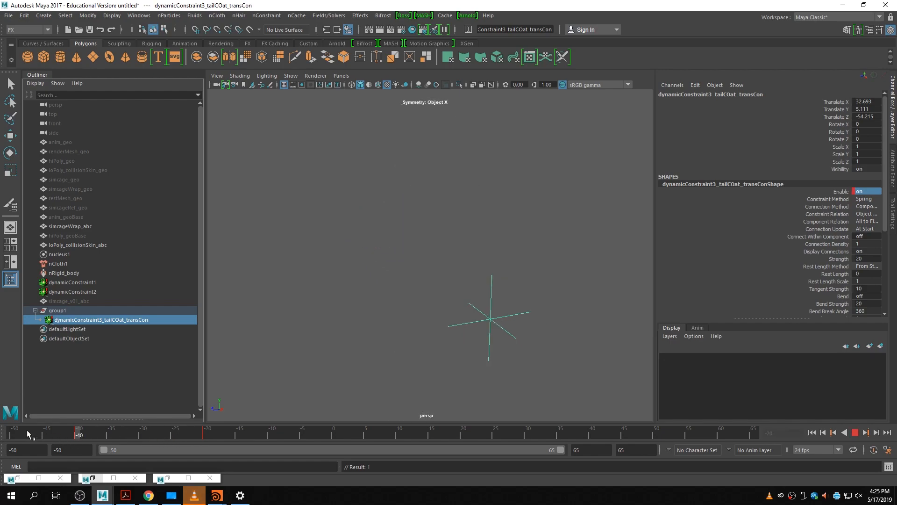
key("alt+v")
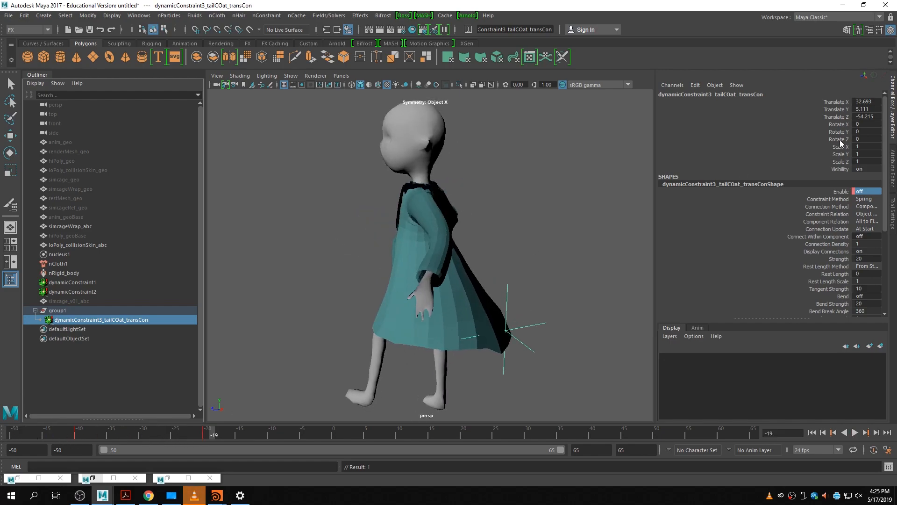
- Examine the tail constraint's shape attributes, including its strength, rest length, glue, drop-off and collision settings
scroll(849, 200, "down", 2)
scroll(848, 225, "down", 2)
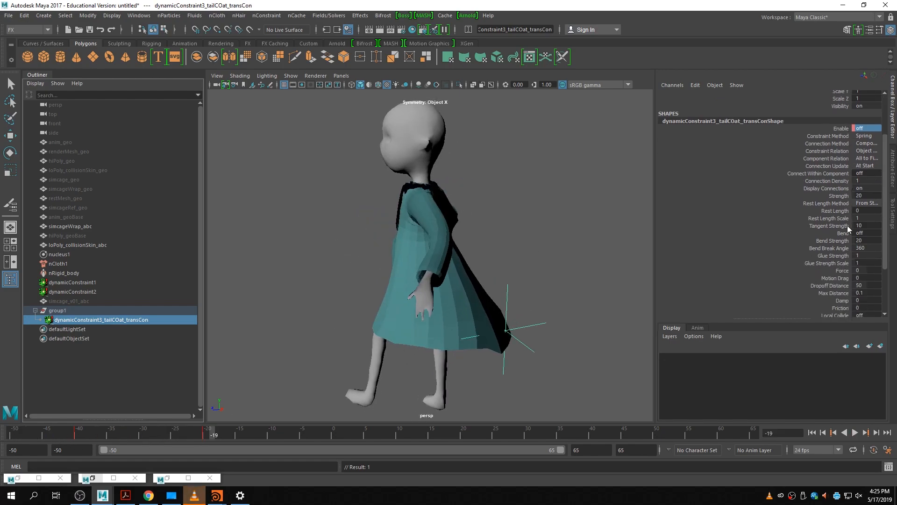
scroll(878, 239, "down", 3)
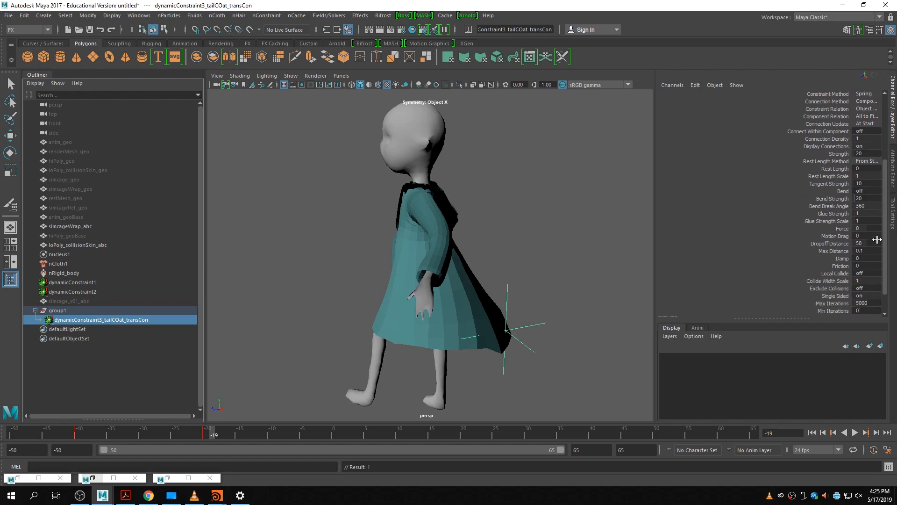
scroll(877, 239, "down", 1)
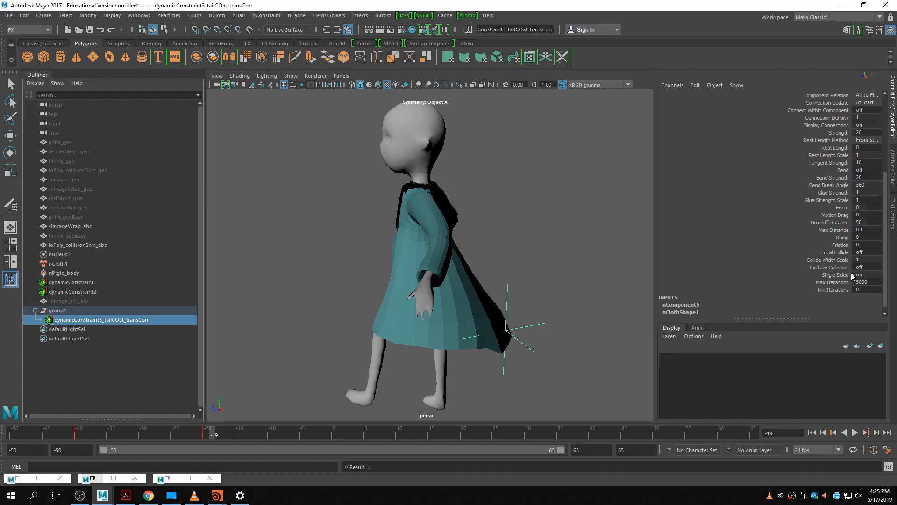
scroll(851, 228, "up", 1)
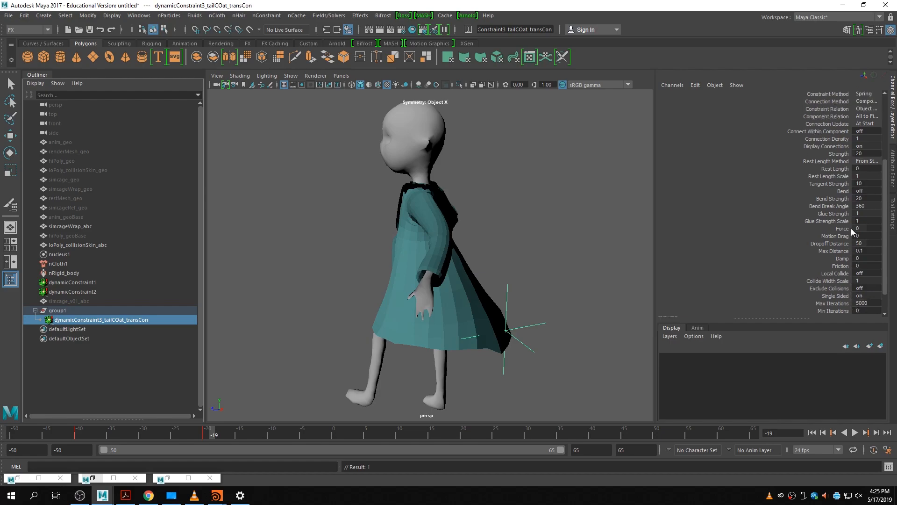
scroll(851, 228, "up", 2)
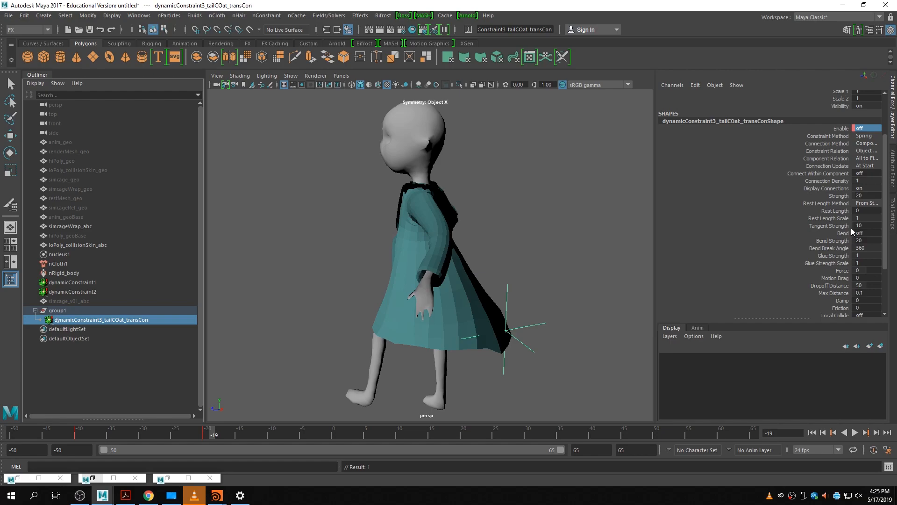
- Return the timeline to frame -50 and move on to frames -41 and -36 to check the coat and tail constraint
left_click_drag(588, 301, 545, 341, "alt")
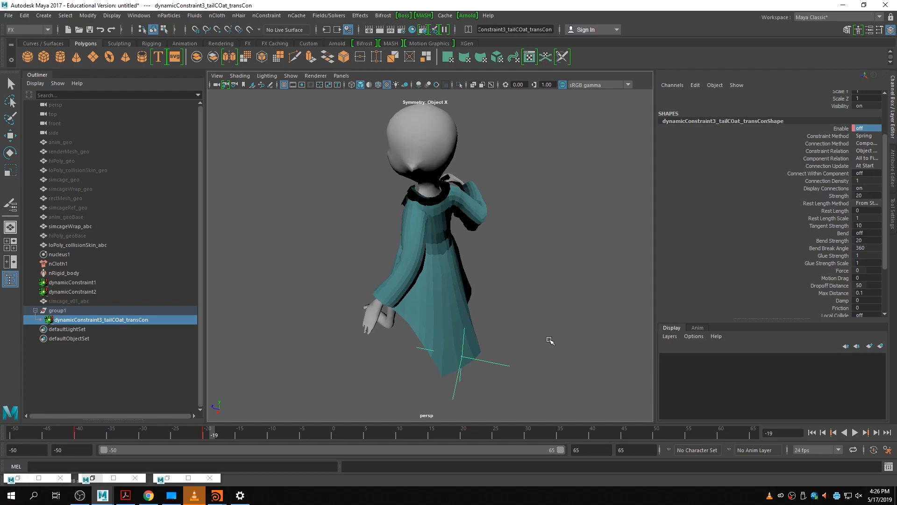
left_click_drag(164, 433, 1, 458)
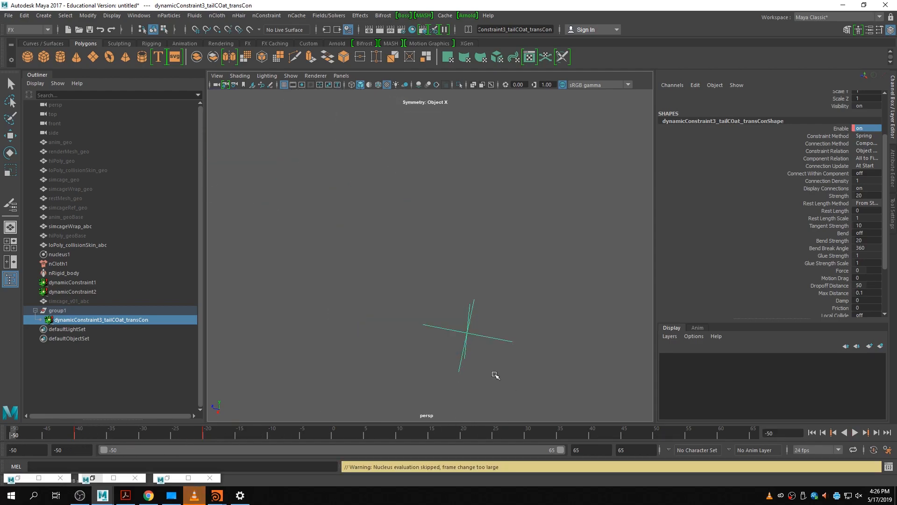
left_click(71, 433)
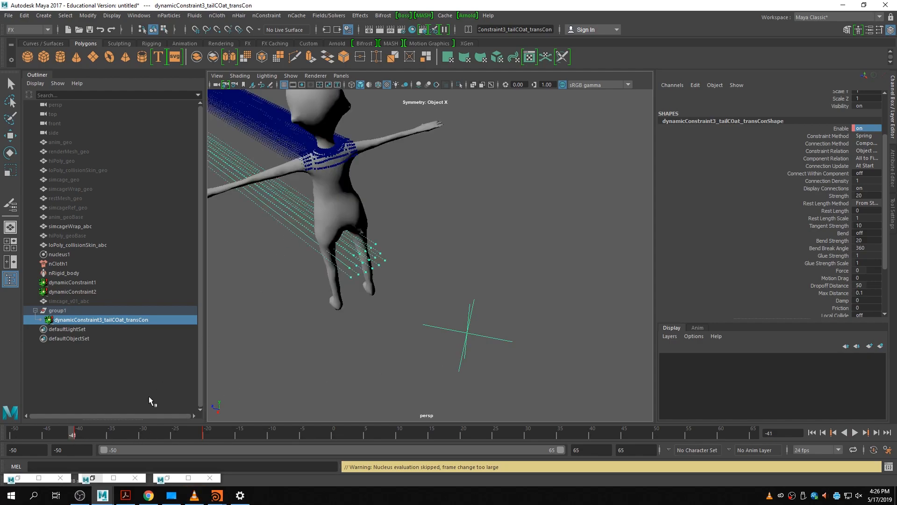
left_click(105, 434)
- Select the simcageWrap_abc coat and replace its nCloth cache with a fresh one
left_click(427, 301)
key("w")
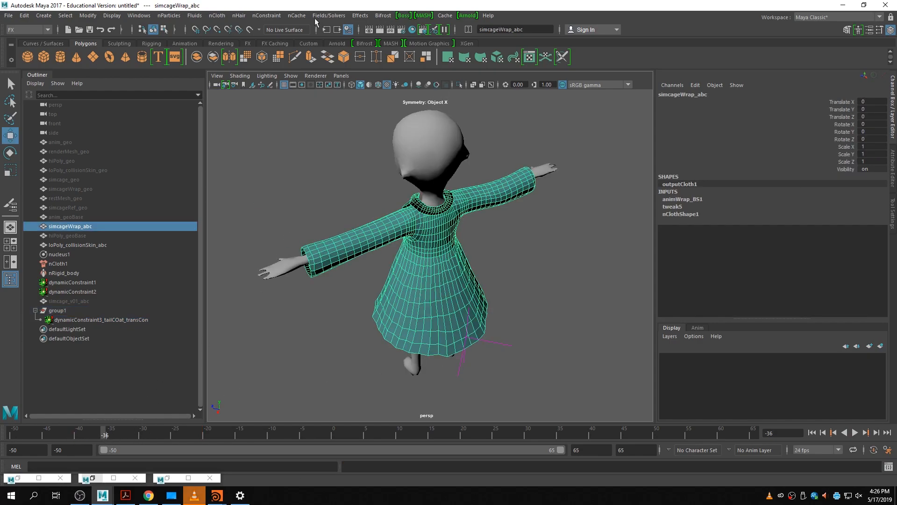
left_click(296, 15)
mouse_move(331, 41)
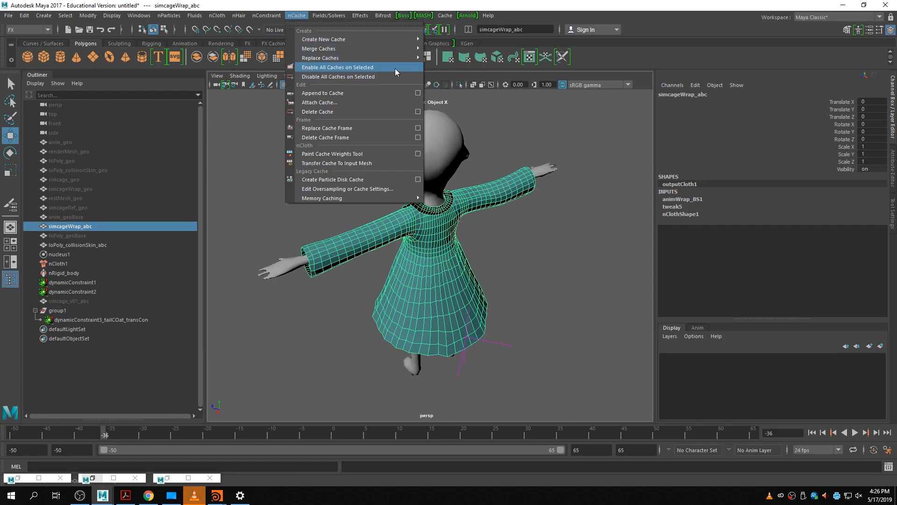
mouse_move(391, 59)
left_click(459, 66)
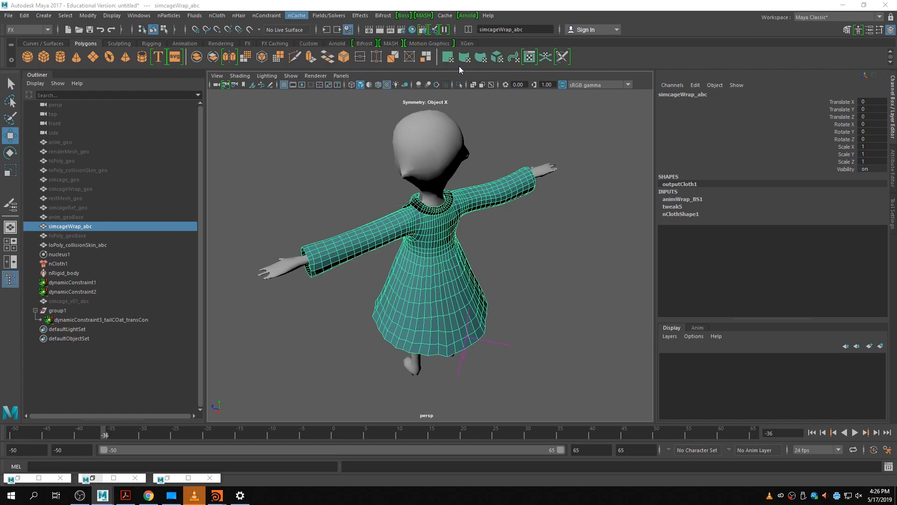
left_click(516, 252)
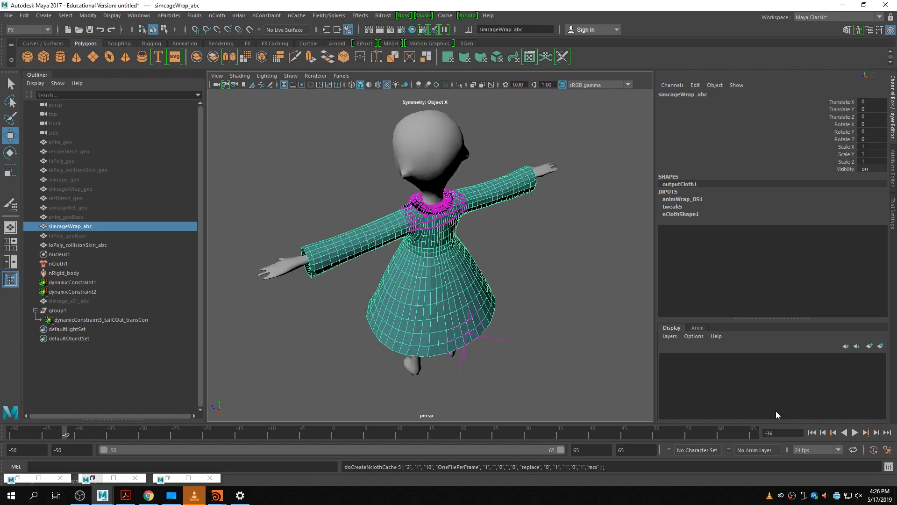
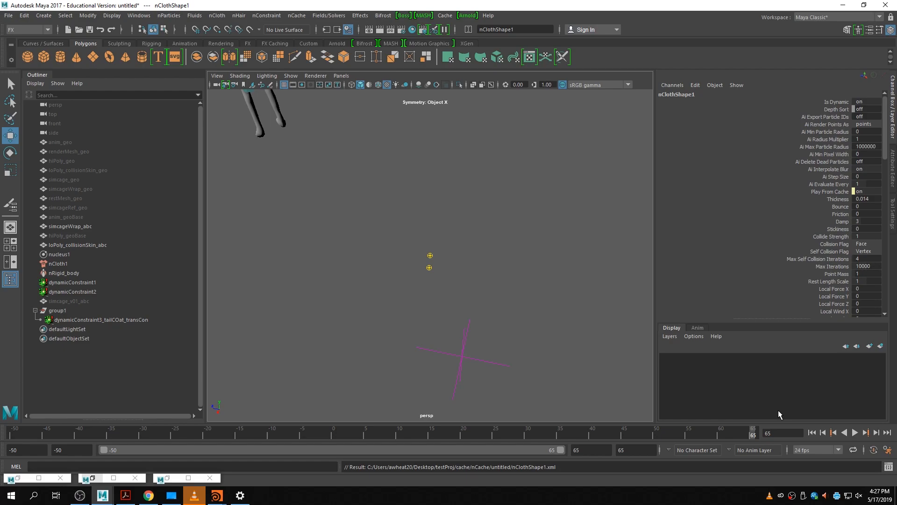
- Go back to frame -50 and delete dynamicConstraint3_tailCOat_transCon along with its group1
scroll(452, 367, "down", 8)
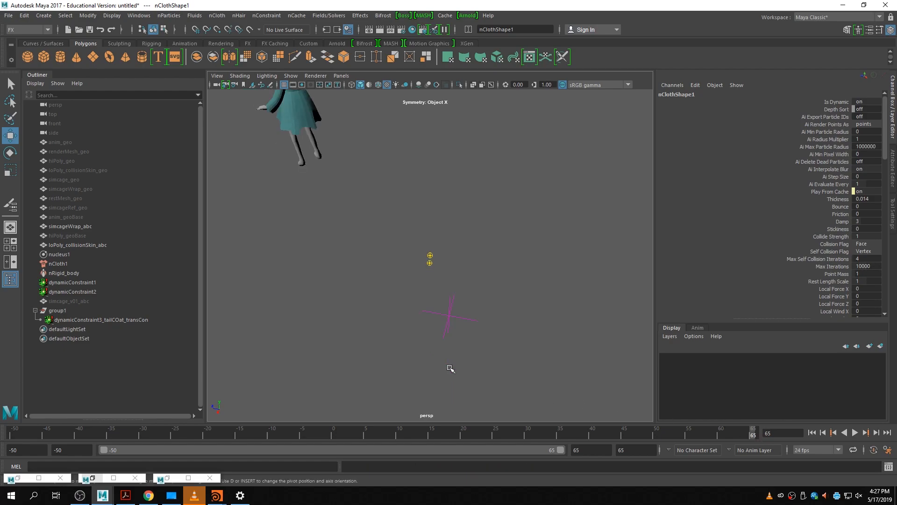
left_click(813, 432)
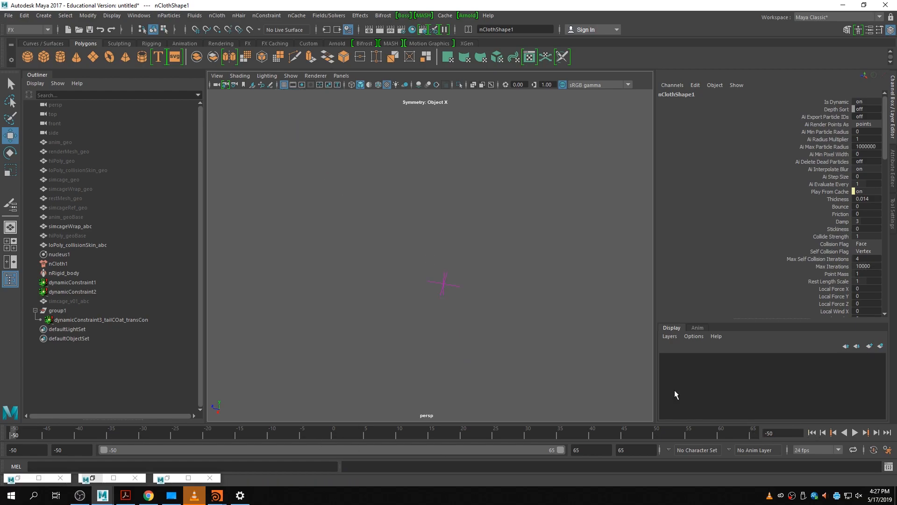
left_click(486, 309)
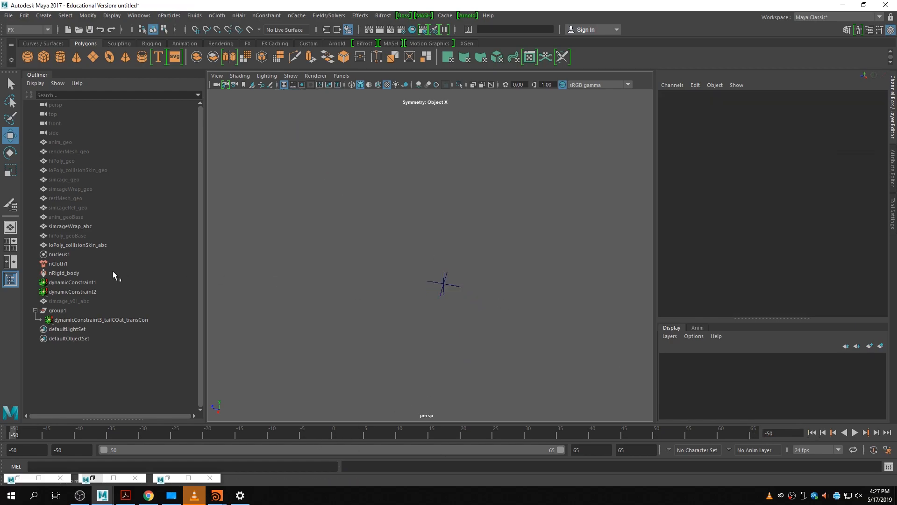
left_click(83, 320)
key("Delete")
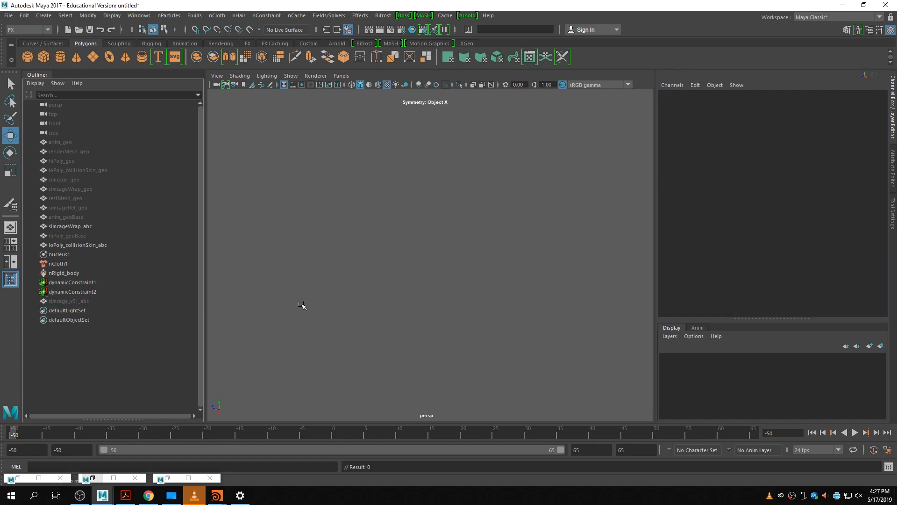
left_click(363, 280)
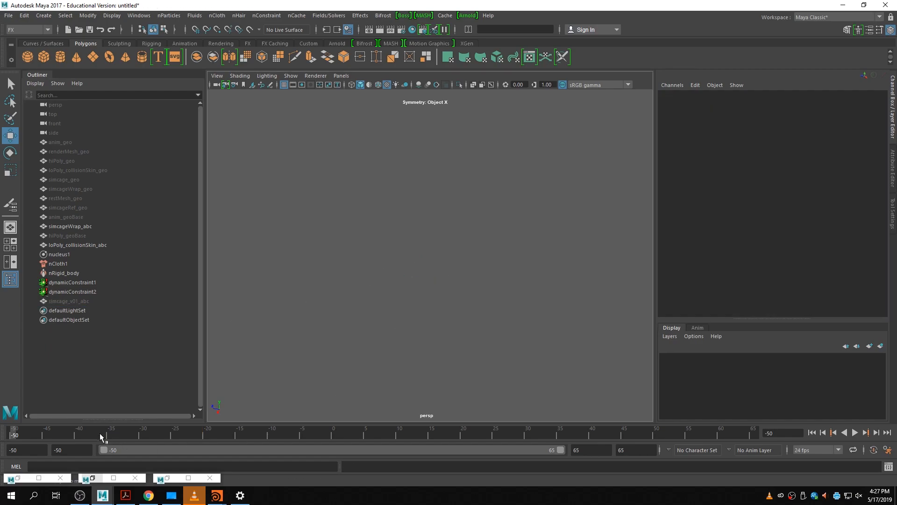
- Delete the two remaining constraints, dynamicConstraint1 and dynamicConstraint2, from the coat
left_click(71, 258)
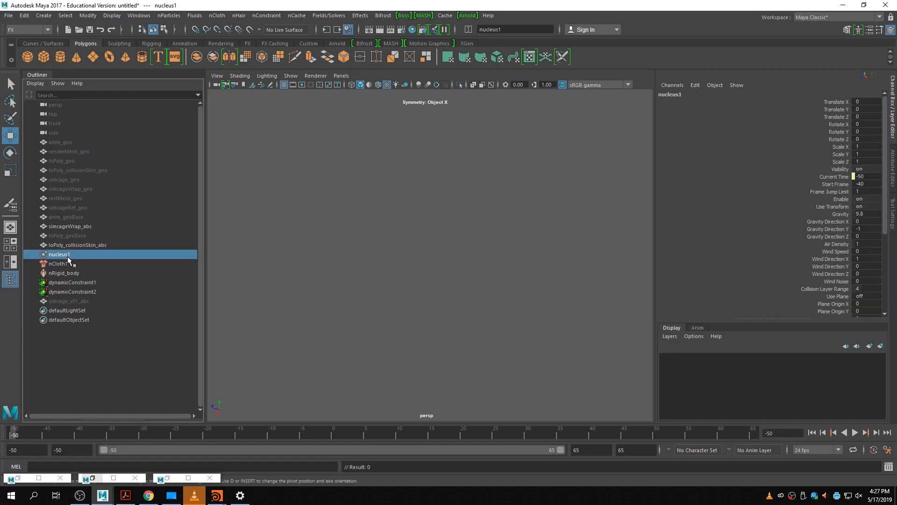
left_click(66, 265)
left_click(100, 247)
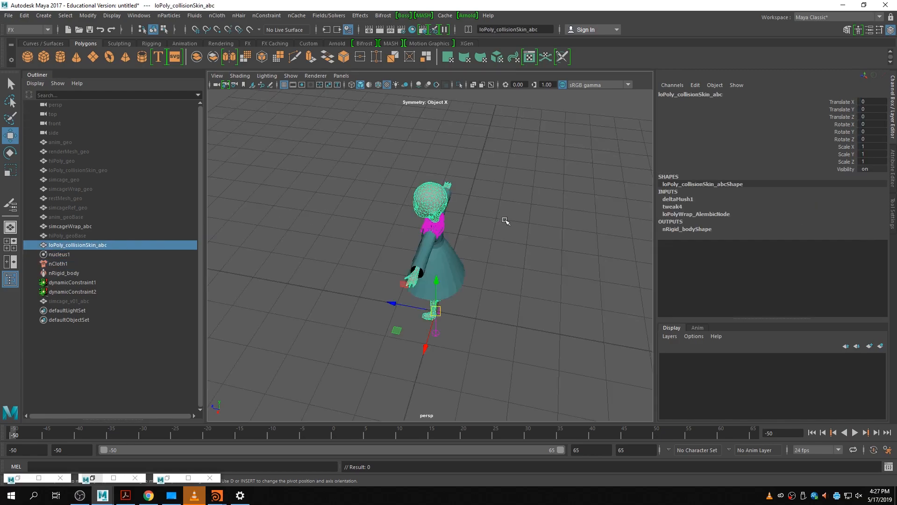
left_click_drag(310, 306, 330, 271, "alt")
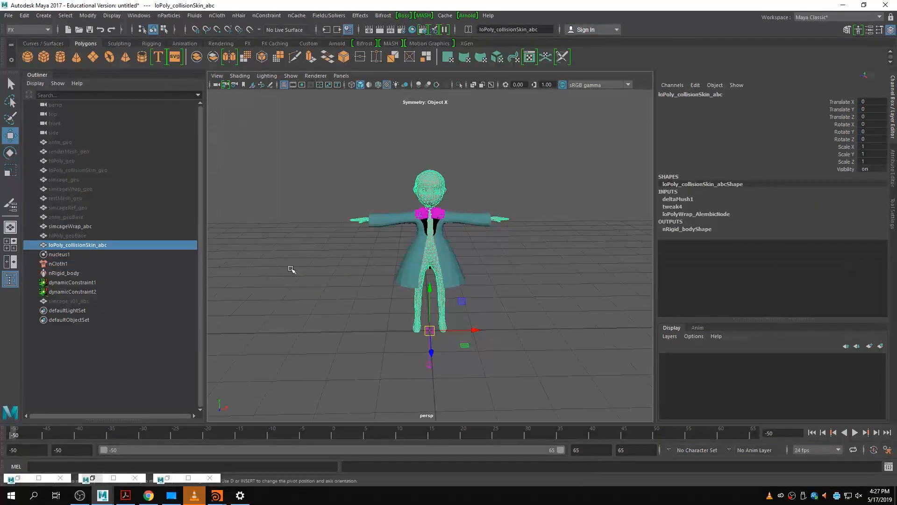
left_click_drag(86, 289, 89, 283)
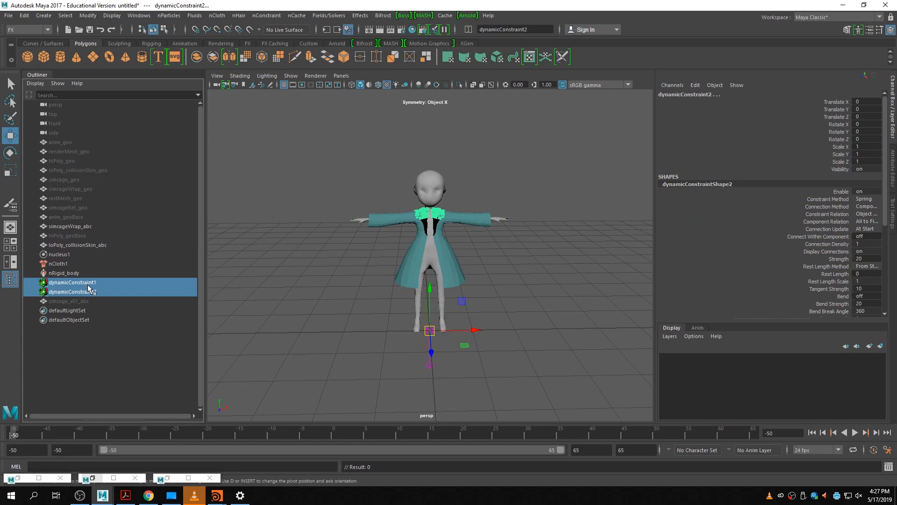
key("Delete")
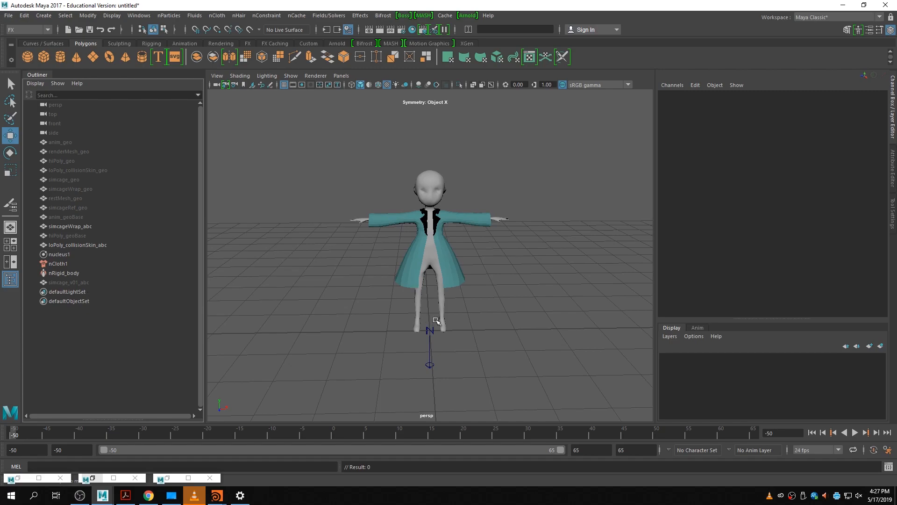
- Add a Transform Constraint to the collar and shoulder vertices of simcageWrap_abc
scroll(442, 314, "up", 5)
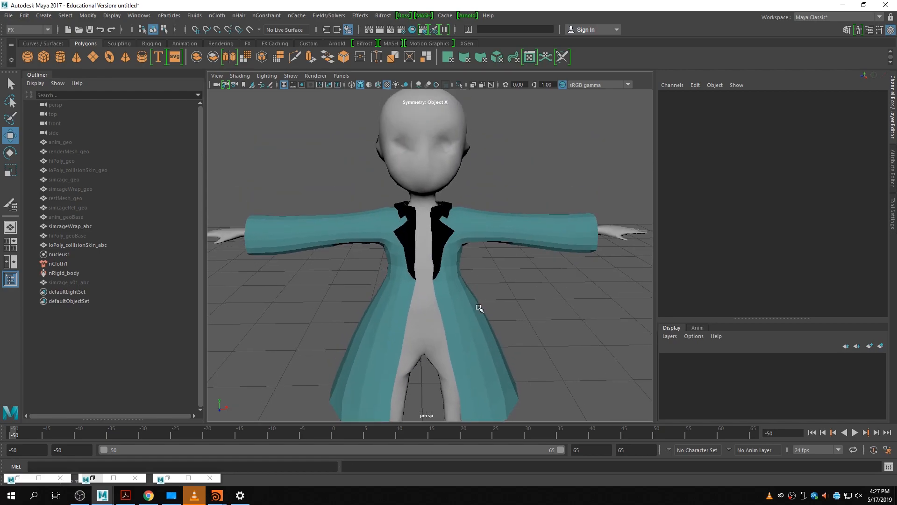
left_click(473, 321)
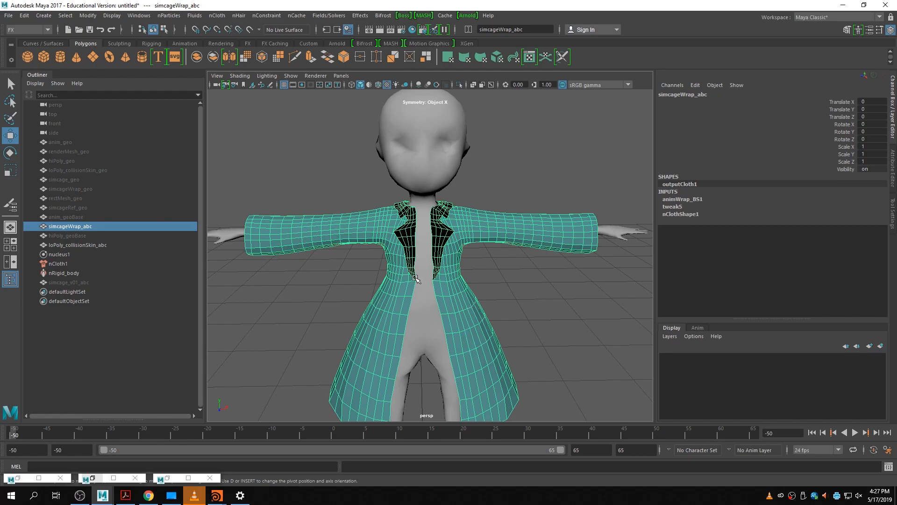
right_click(387, 312)
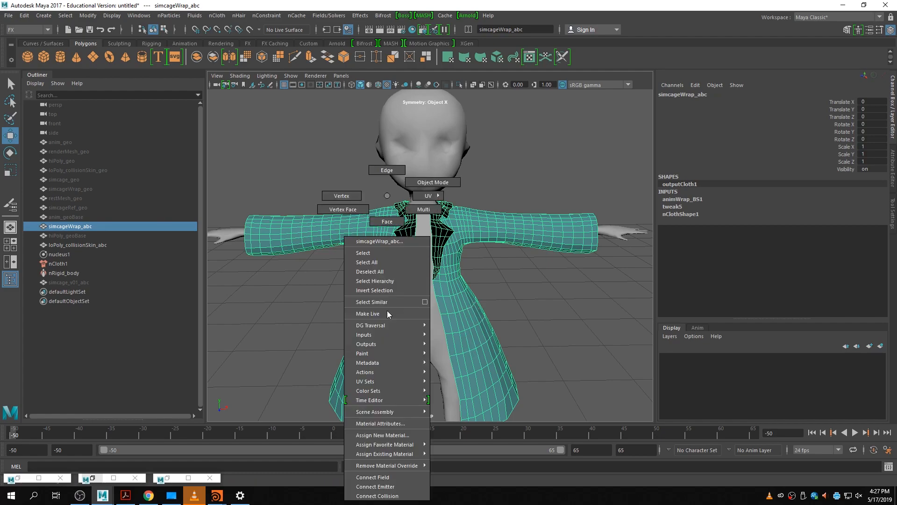
left_click(350, 198)
left_click_drag(384, 187, 463, 229)
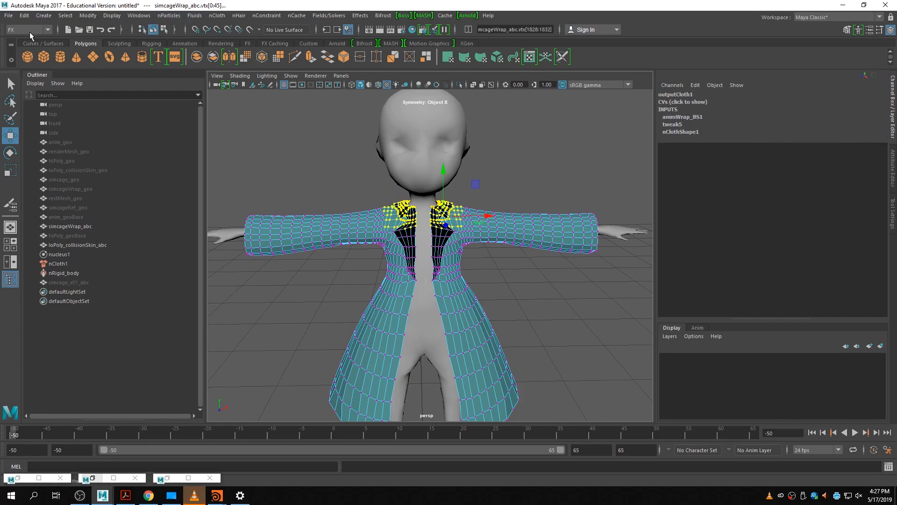
left_click(320, 15)
mouse_move(268, 15)
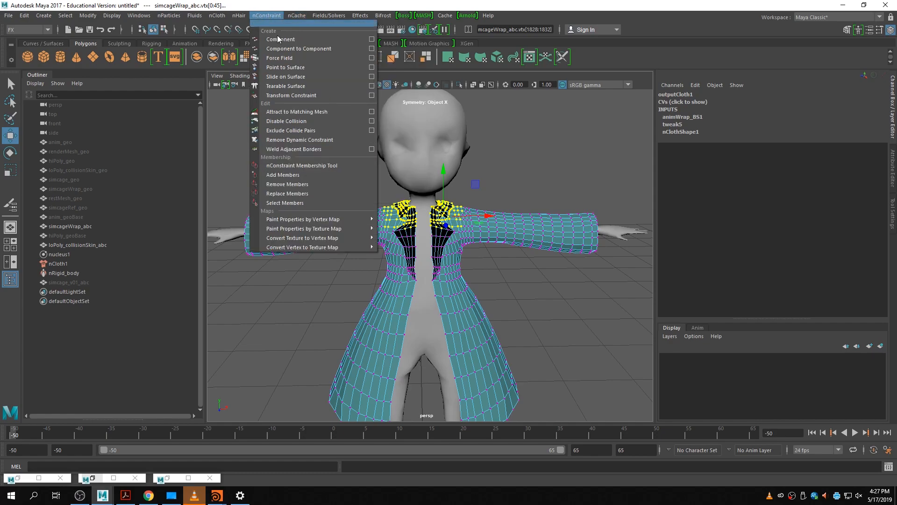
left_click(302, 95)
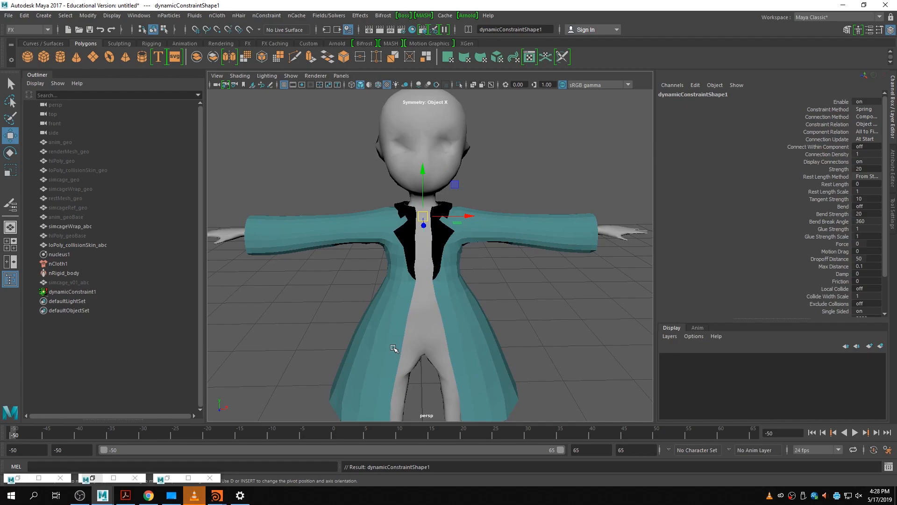
- Set symmetry to Off and select a single edge on the upper chest of loPoly_collisionSkin_abc
left_click(427, 250)
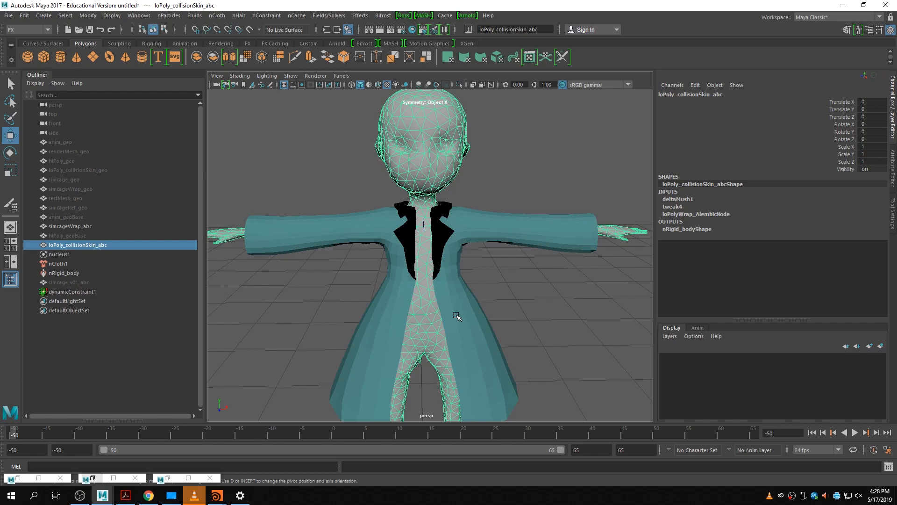
scroll(456, 261, "up", 5)
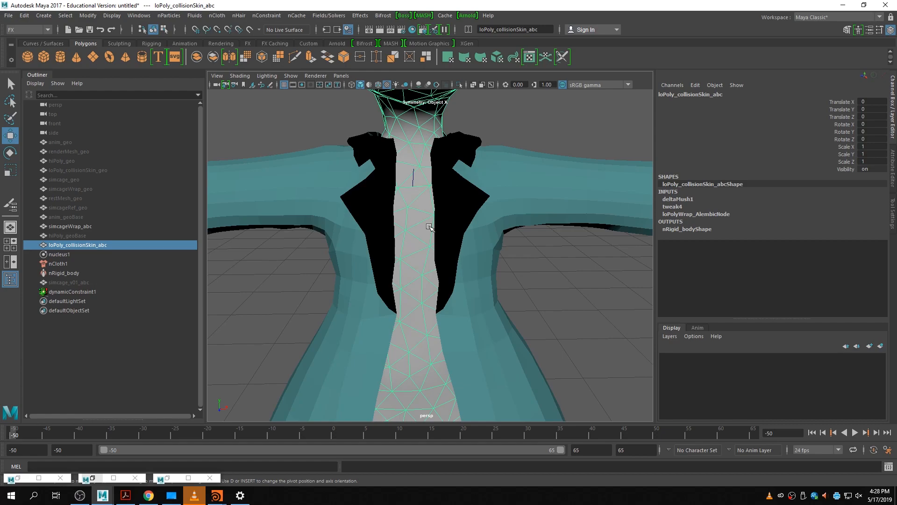
middle_click_drag(401, 194, 393, 229, "alt")
right_click_drag(412, 196, 383, 199)
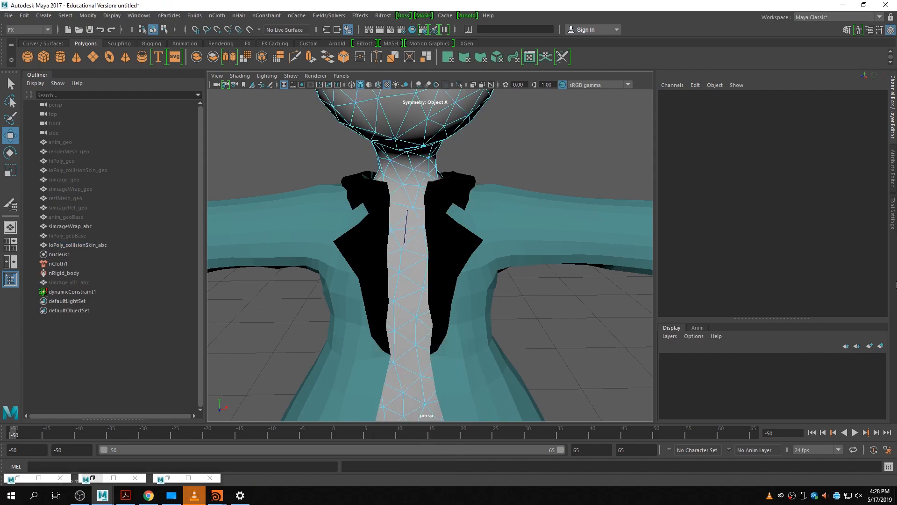
left_click(893, 223)
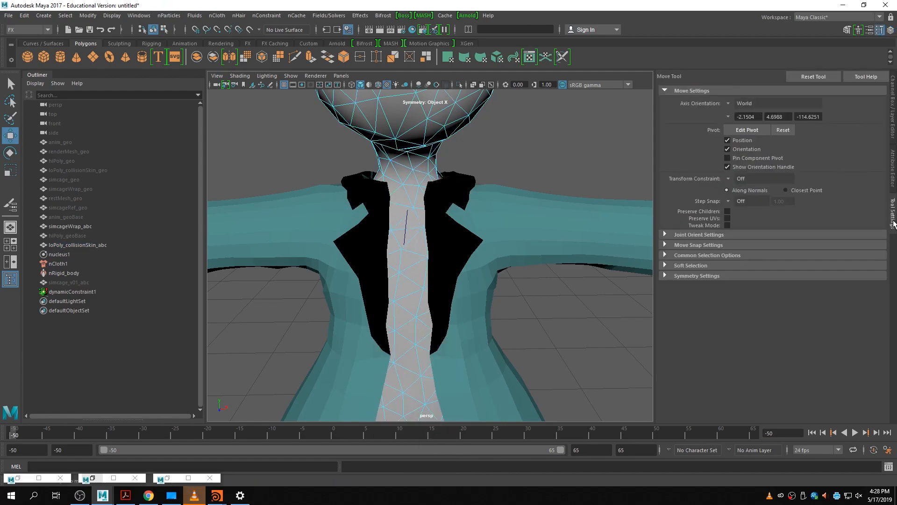
left_click(717, 276)
left_click(733, 289)
left_click(748, 290)
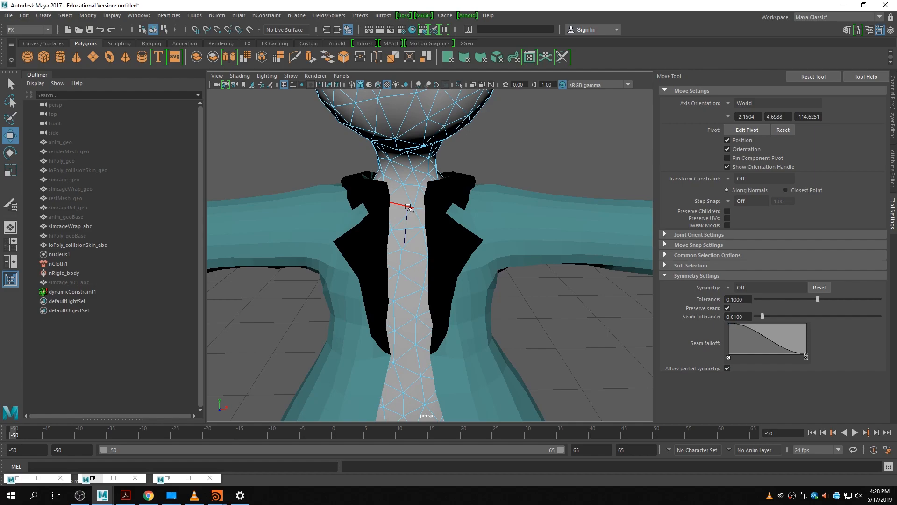
left_click(408, 207)
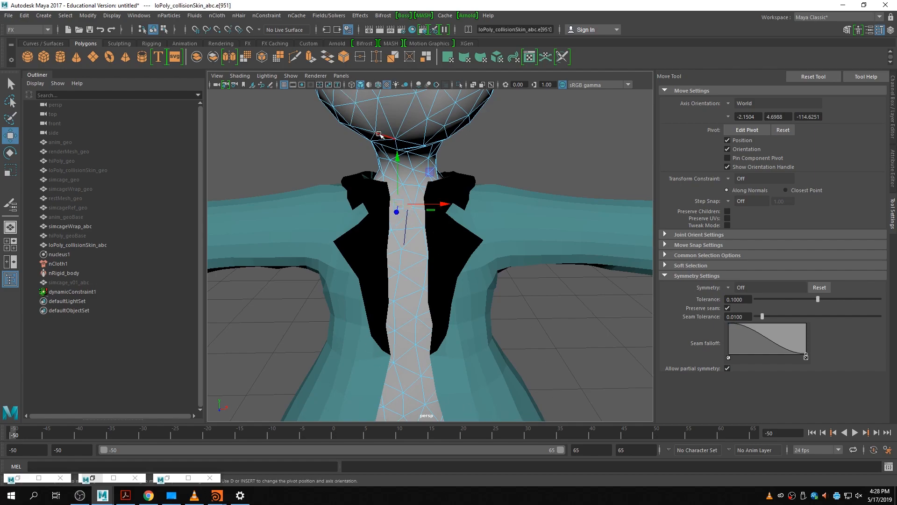
- Switch to the Rigging command set and look through the available deformers
left_click(20, 29)
left_click(36, 50)
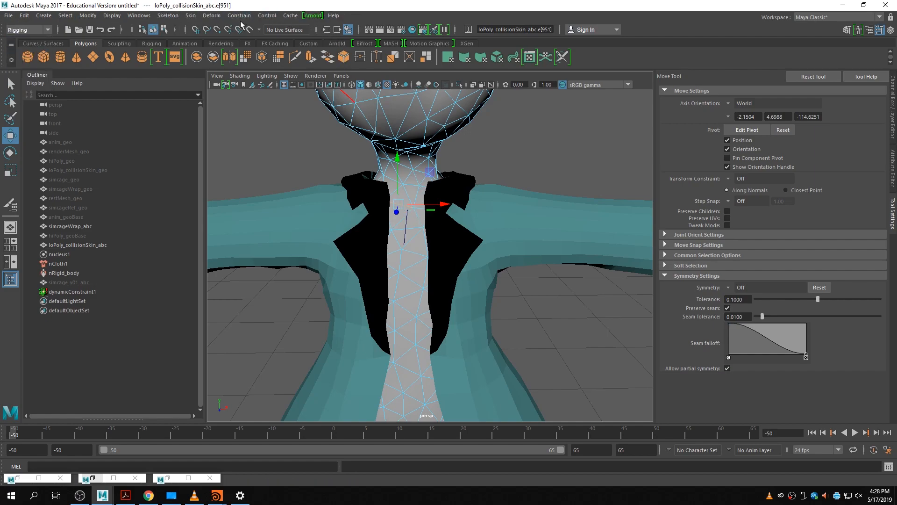
left_click(213, 15)
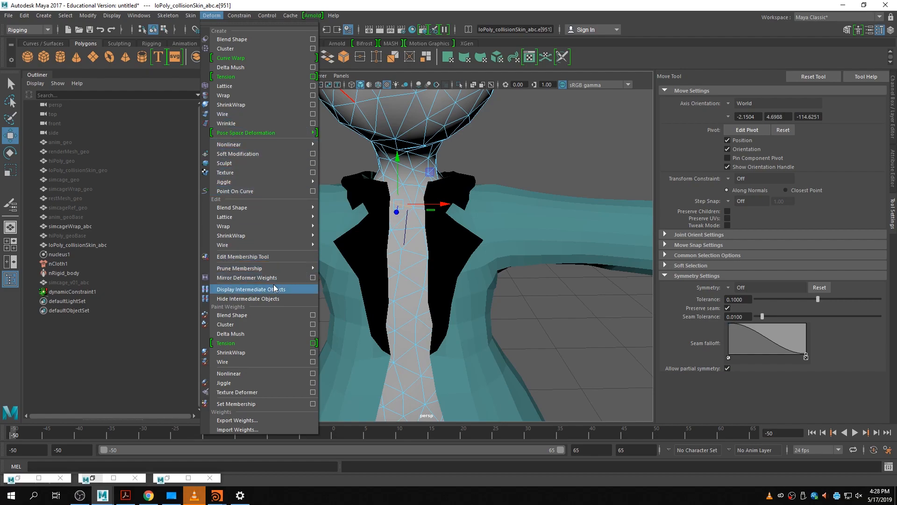
left_click(310, 8)
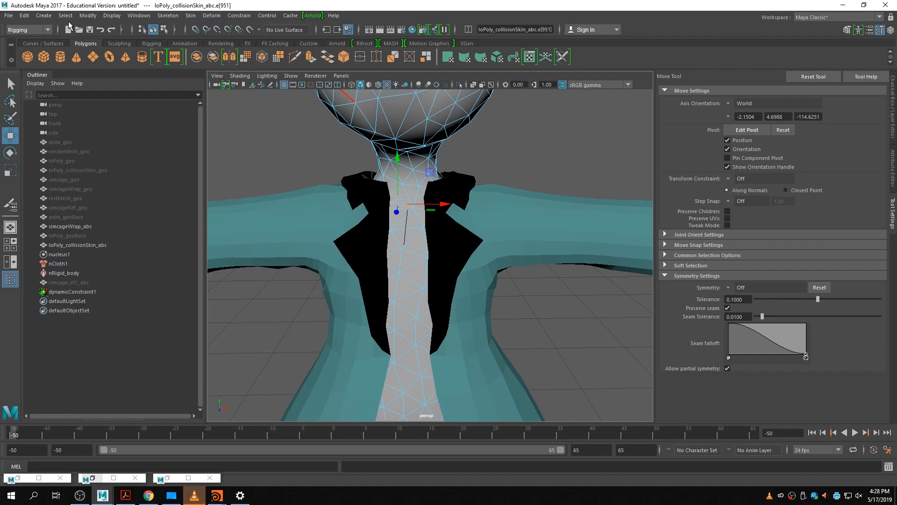
- Find the MayaMuscle.mll plug-in with the search term "musc" and load it
left_click(137, 16)
mouse_move(178, 101)
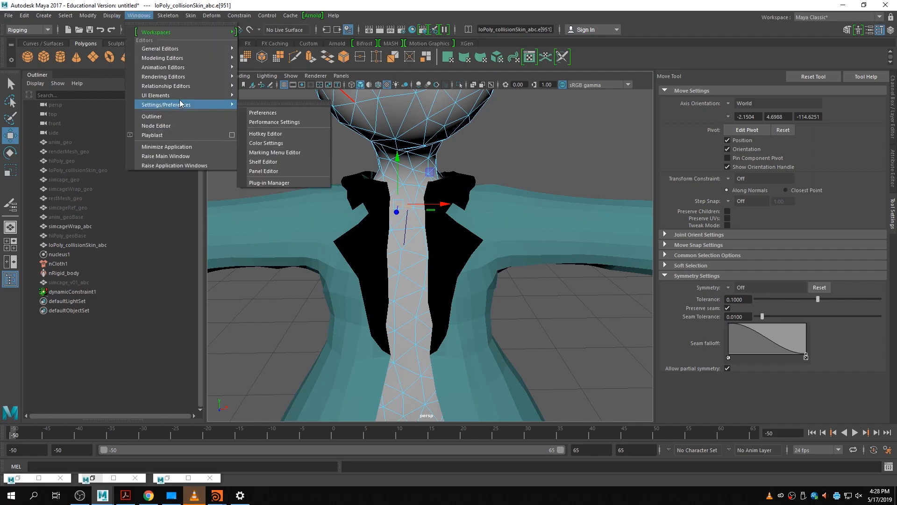
left_click(293, 180)
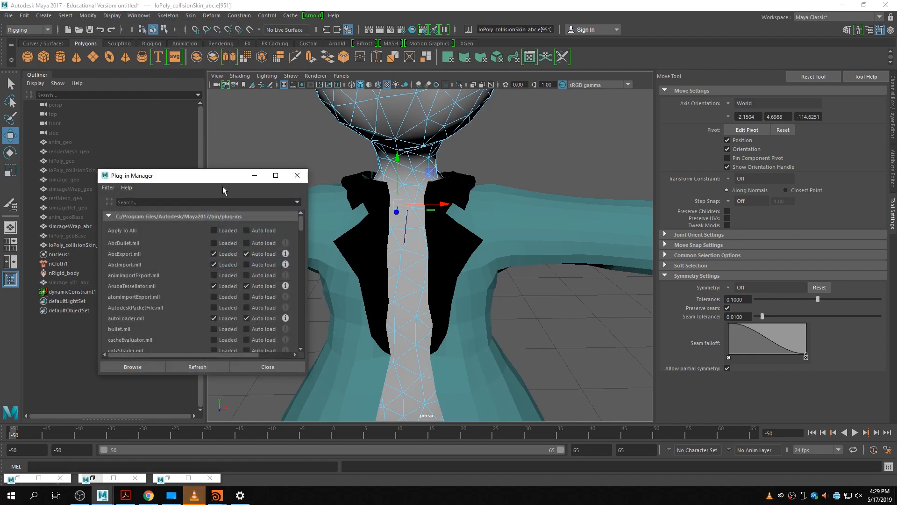
left_click_drag(223, 181, 282, 126)
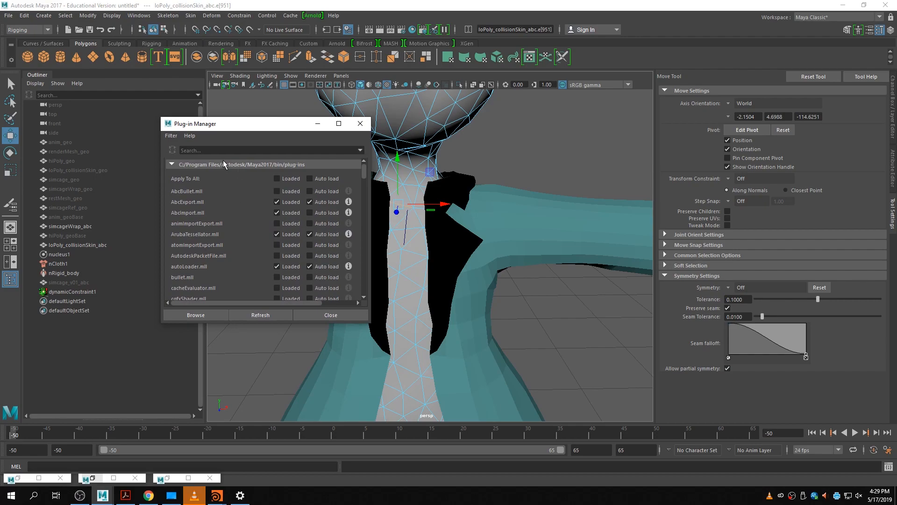
left_click(235, 150)
type("musc")
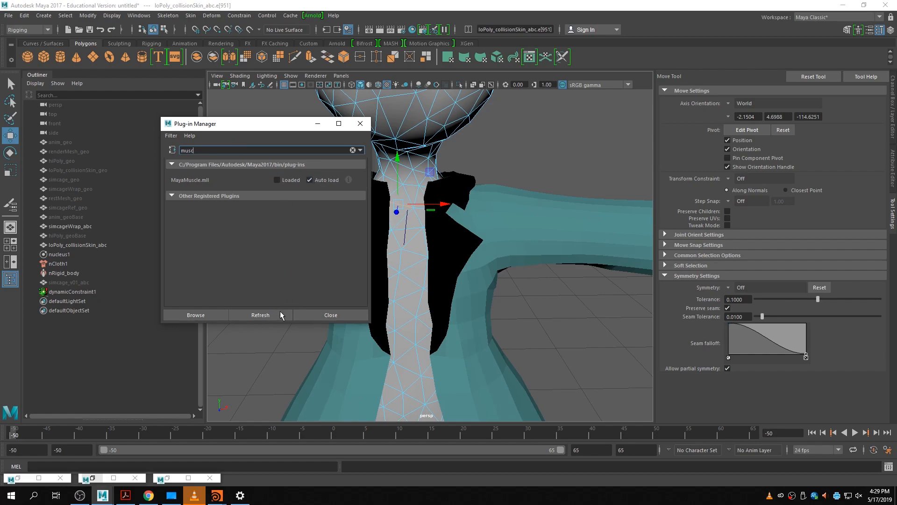
left_click(278, 180)
left_click(361, 124)
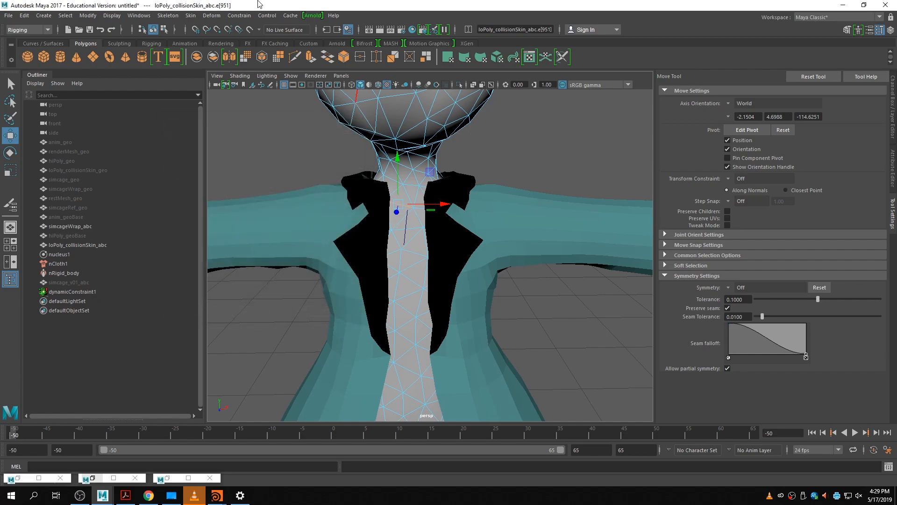
- Try to create a muscle Surface Attach from the single selected chest edge of the collision body
left_click(212, 15)
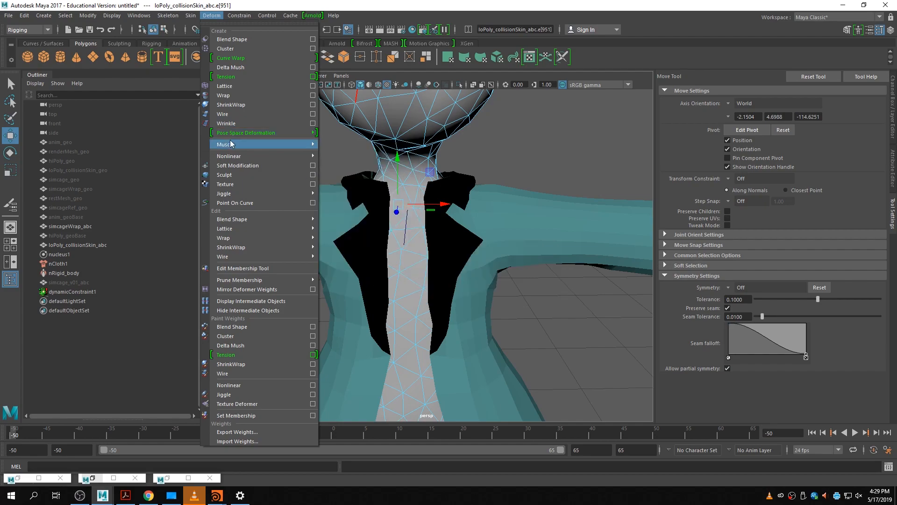
mouse_move(230, 144)
mouse_move(366, 271)
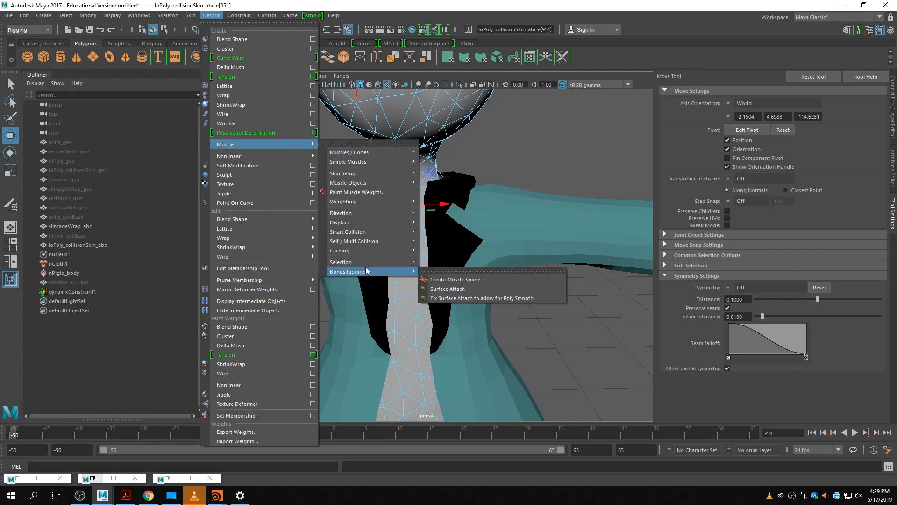
left_click(496, 289)
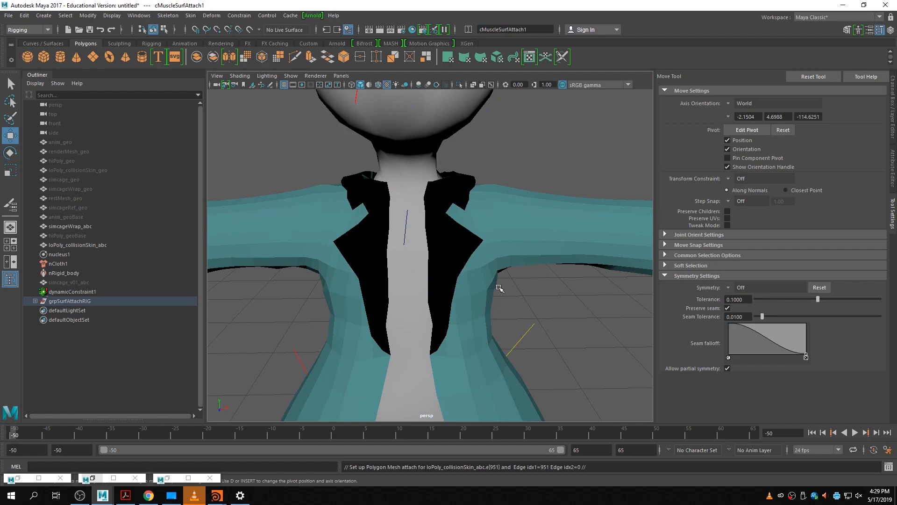
scroll(498, 288, "down", 5)
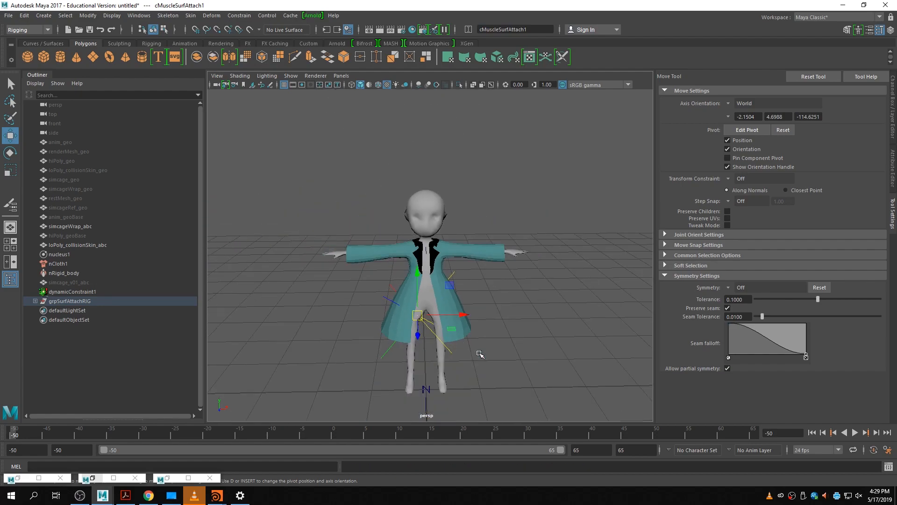
- Delete the grpSurfAttachRIG group together with its cMuscleSurfAttach1 node
left_click(35, 301)
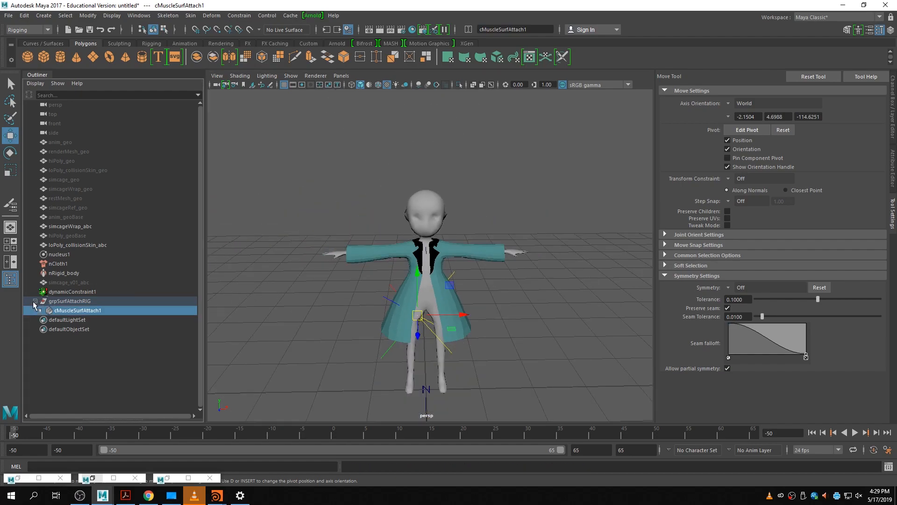
left_click(90, 301)
scroll(424, 318, "up", 2)
scroll(424, 323, "up", 1)
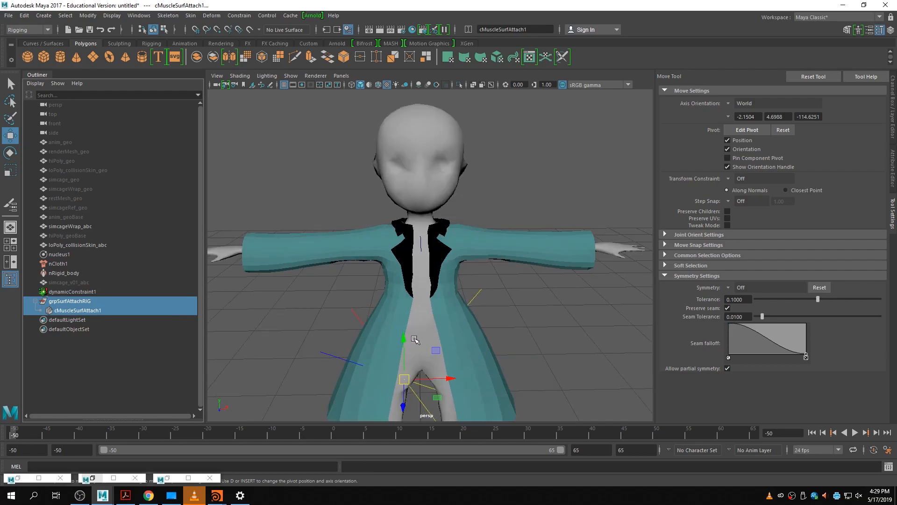
scroll(430, 322, "up", 2)
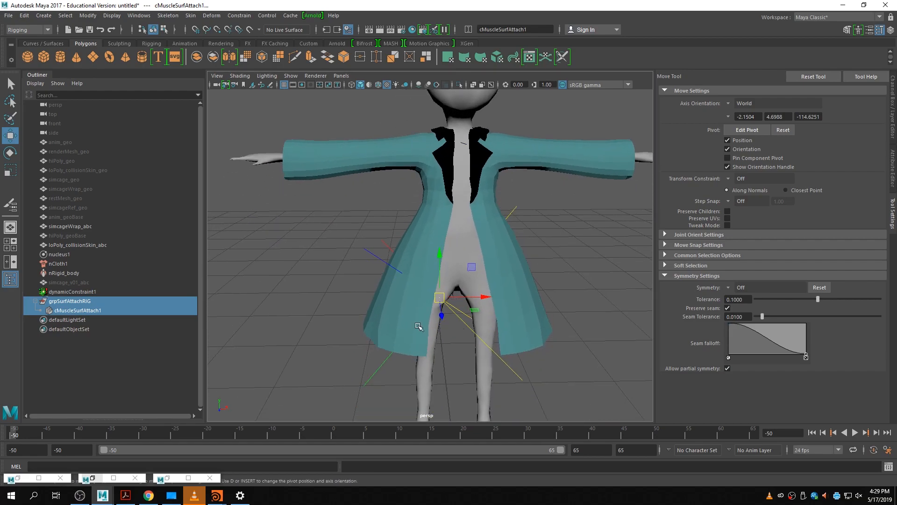
key("Delete")
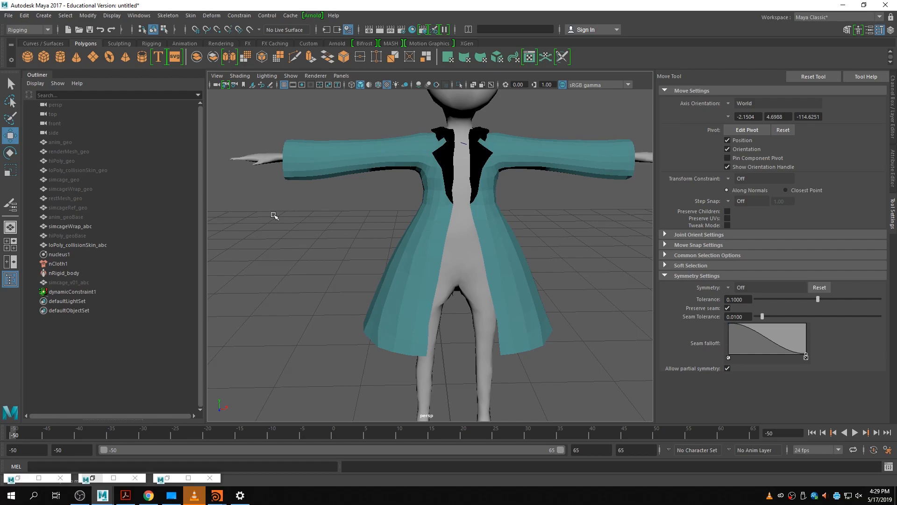
- Select edges 1452 and 1453 on the upper chest of loPoly_collisionSkin_abc and create a muscle Surface Attach from them
middle_click_drag(400, 258, 380, 305, "alt")
scroll(380, 304, "up", 5)
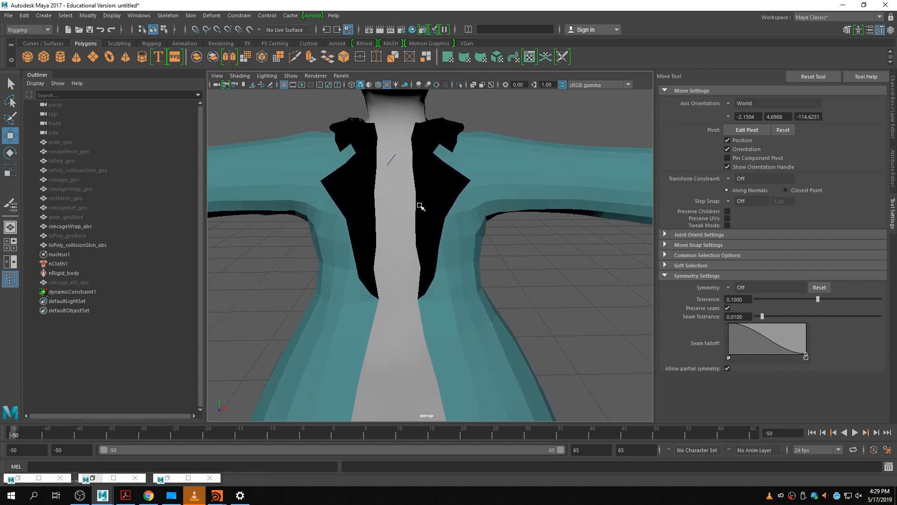
left_click(364, 206)
left_click(391, 203)
right_click_drag(390, 204, 386, 184)
left_click(394, 180)
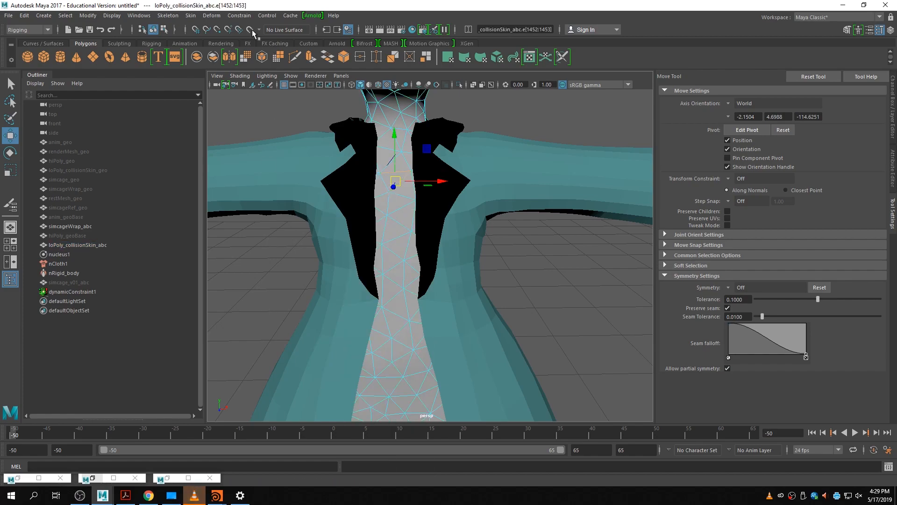
left_click(212, 15)
mouse_move(262, 144)
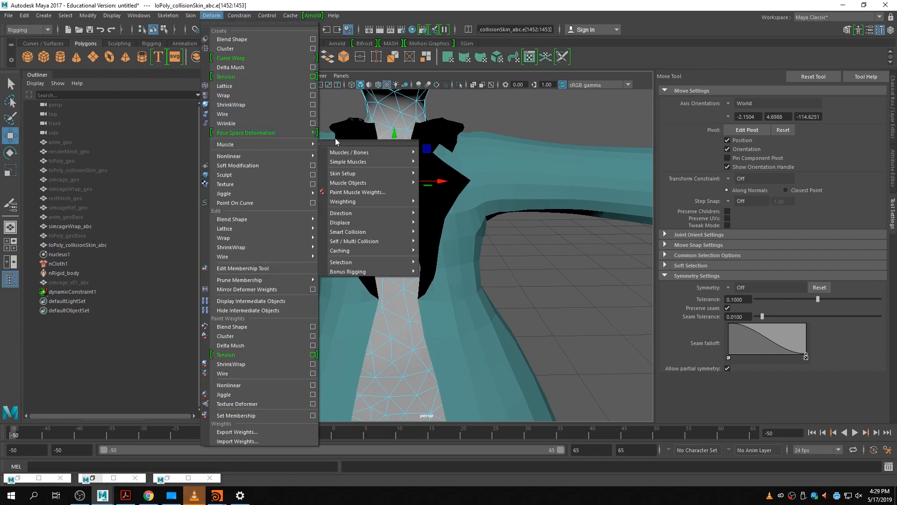
mouse_move(352, 262)
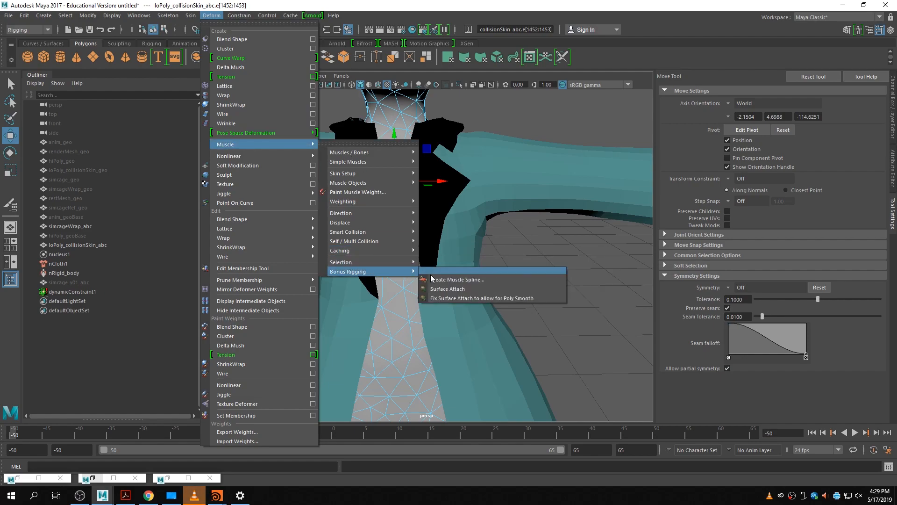
left_click(476, 289)
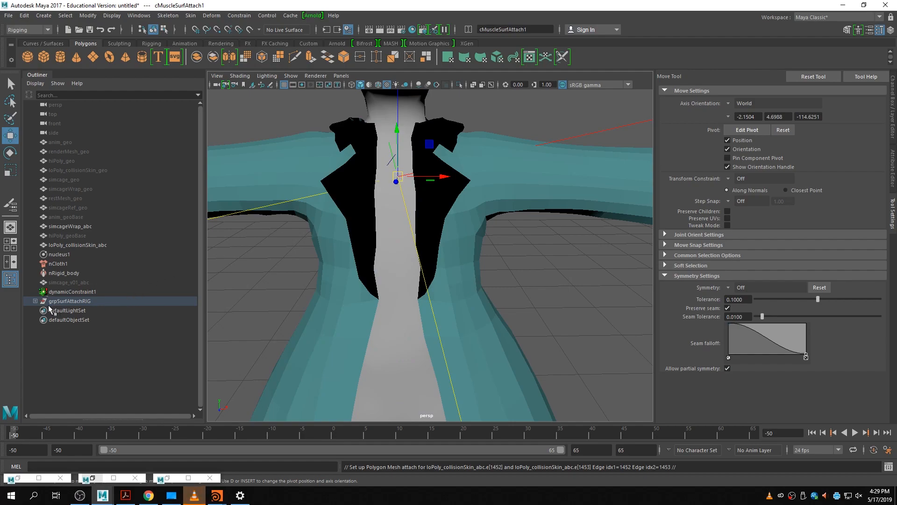
- Parent dynamicConstraint1 under cMuscleSurfAttach1 in the grpSurfAttachRIG group
left_click(35, 301)
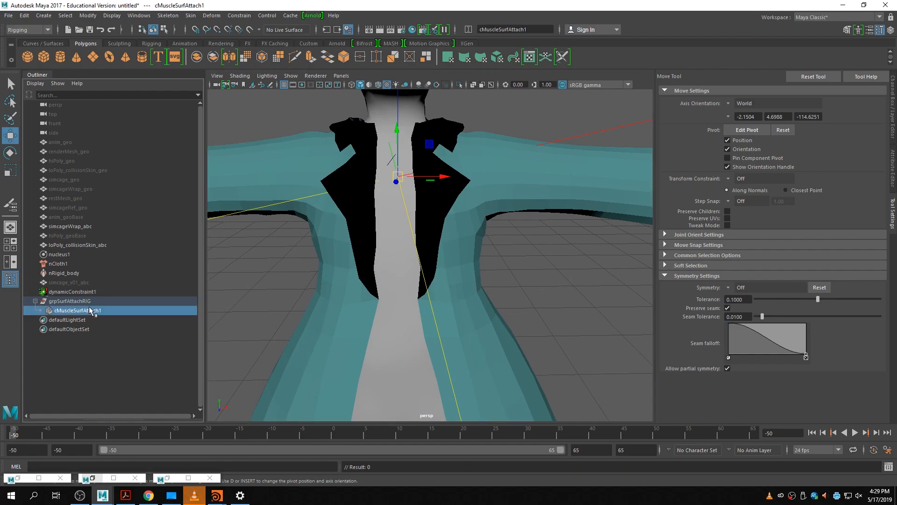
left_click(83, 292)
middle_click_drag(82, 291, 84, 309)
left_click(40, 300)
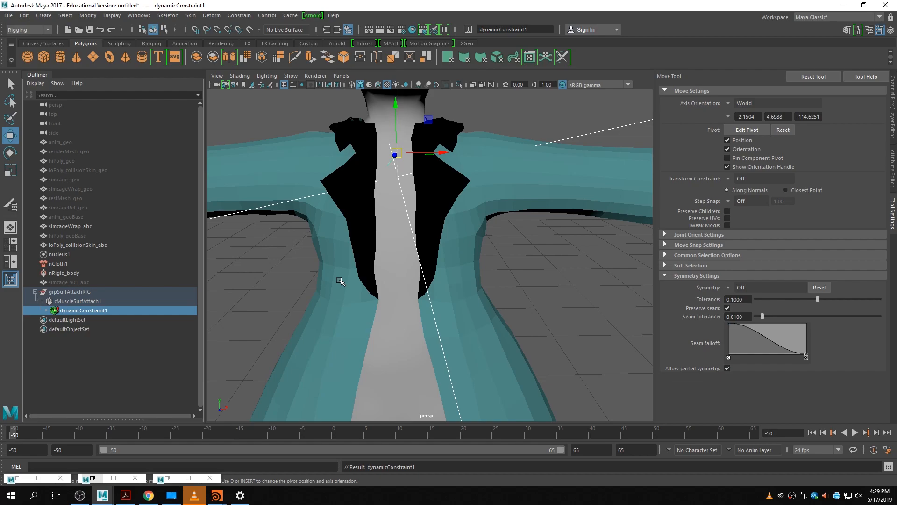
- Switch to the FX command set and replace the nObject cache of the simcageWrap_abc coat
scroll(322, 262, "down", 10)
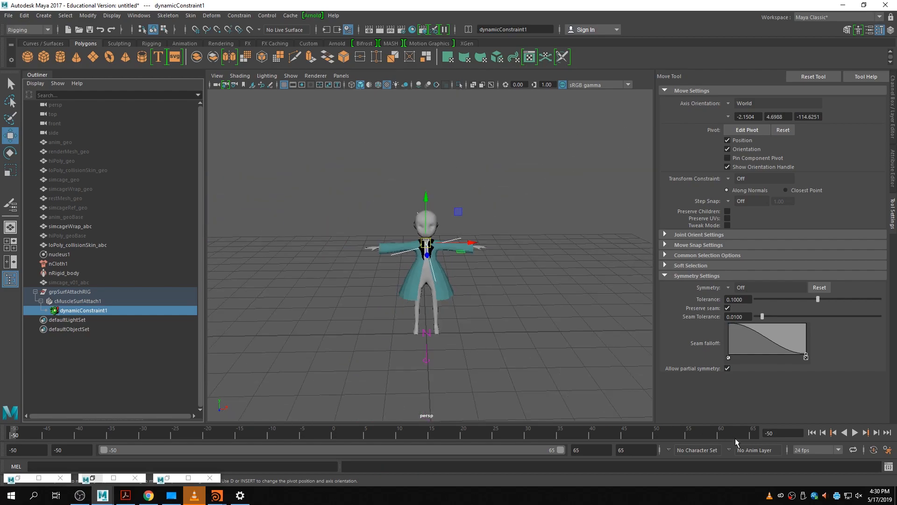
left_click(445, 286)
left_click(312, 16)
mouse_move(333, 34)
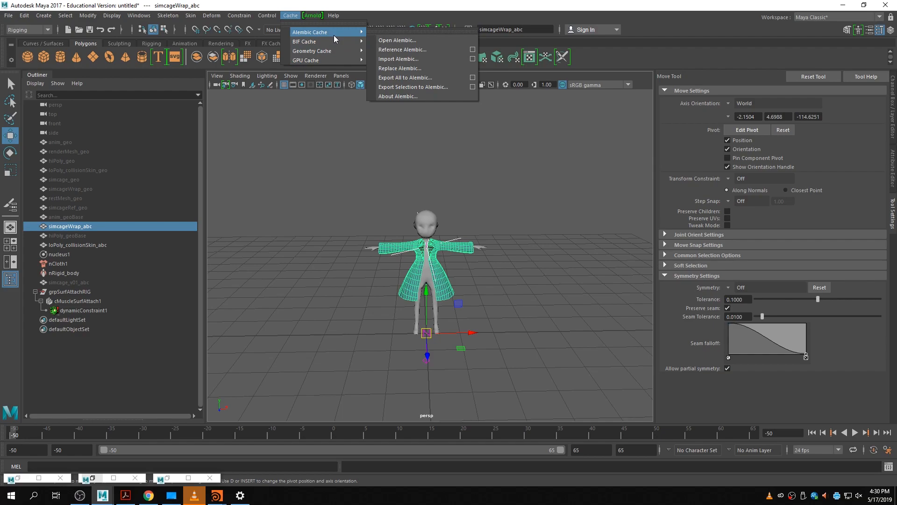
left_click(28, 30)
left_click(10, 68)
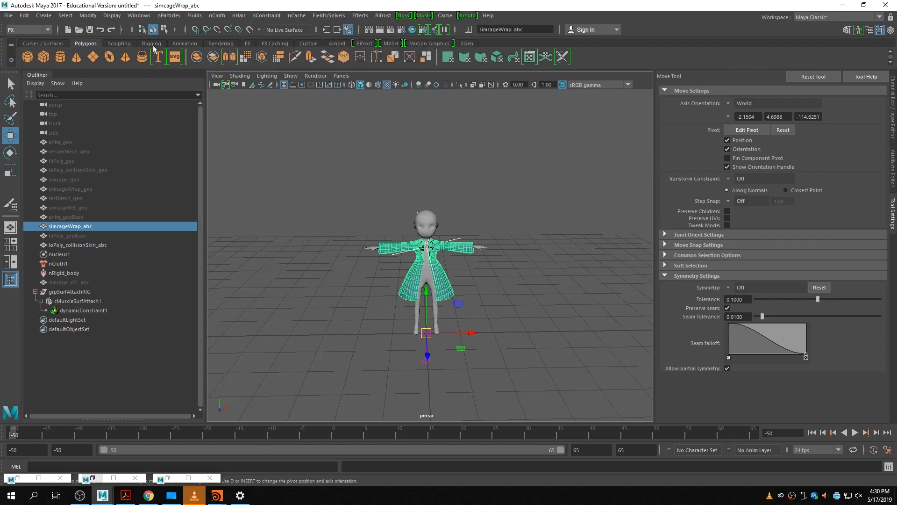
left_click(305, 16)
mouse_move(327, 58)
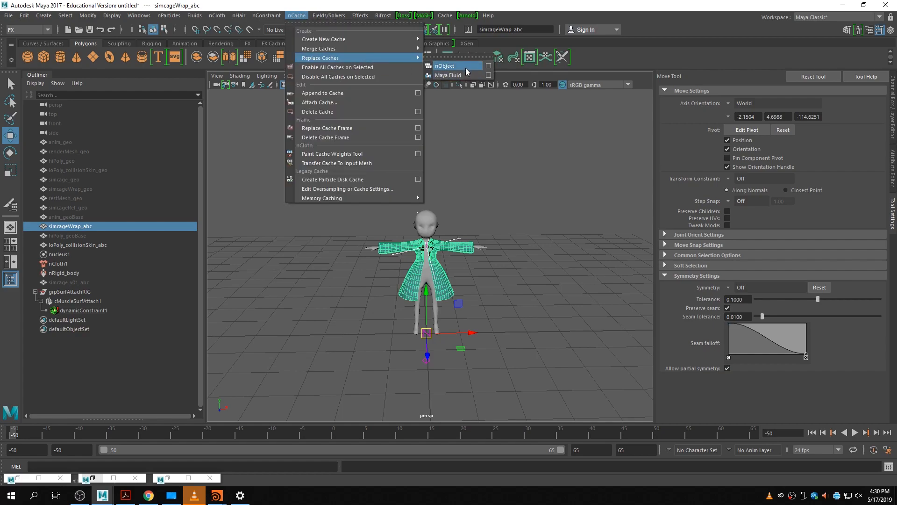
left_click(466, 69)
left_click(518, 254)
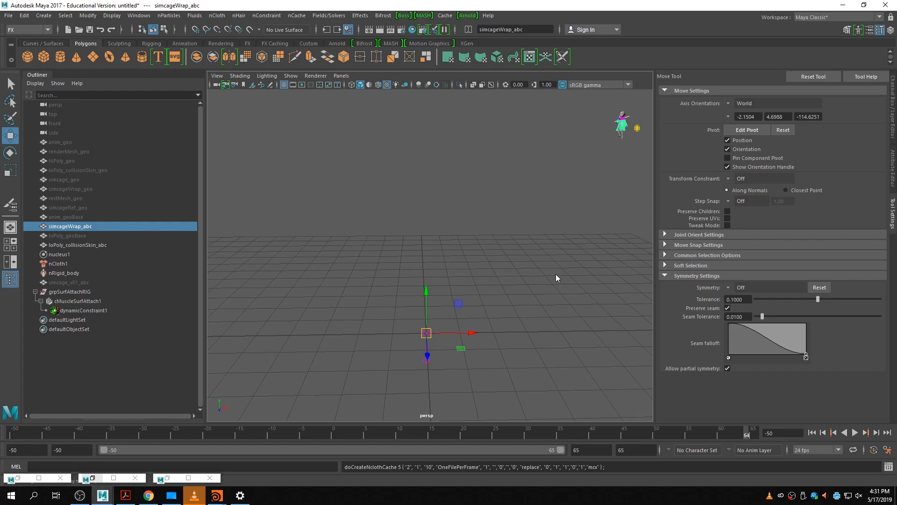
- Frame the collision body at frame 65 and inspect how the simulated coat follows it from several angles
scroll(606, 176, "up", 3)
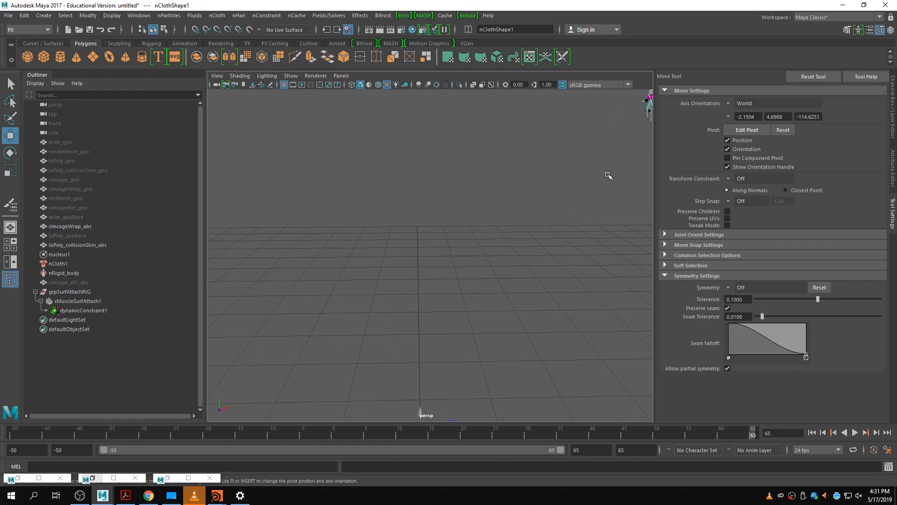
left_click(76, 291)
key("f")
left_click(77, 246)
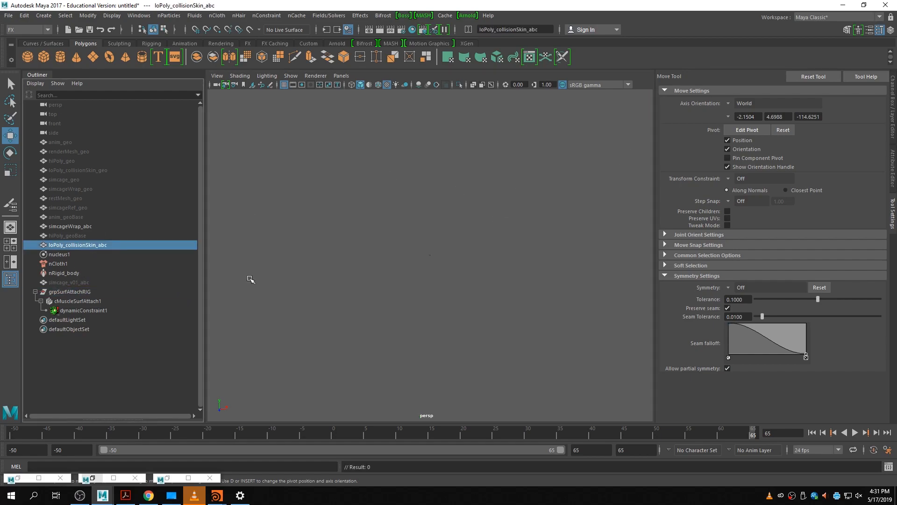
key("f")
mouse_move(430, 289)
left_mouse_down("alt")
mouse_move(552, 297)
mouse_move(627, 229)
mouse_move(551, 267)
mouse_move(427, 280)
left_mouse_up("alt")
left_click(427, 281)
left_click_drag(457, 337, 360, 308, "alt")
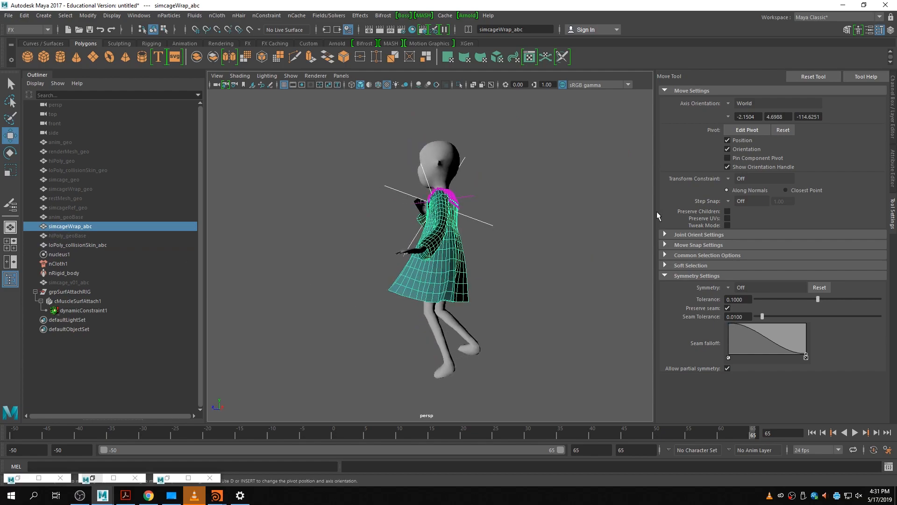
- Set the simcage_v01_abc weight of the coat's animWrap_BS1 blend shape to 1 and view the coat from the front
left_click(893, 113)
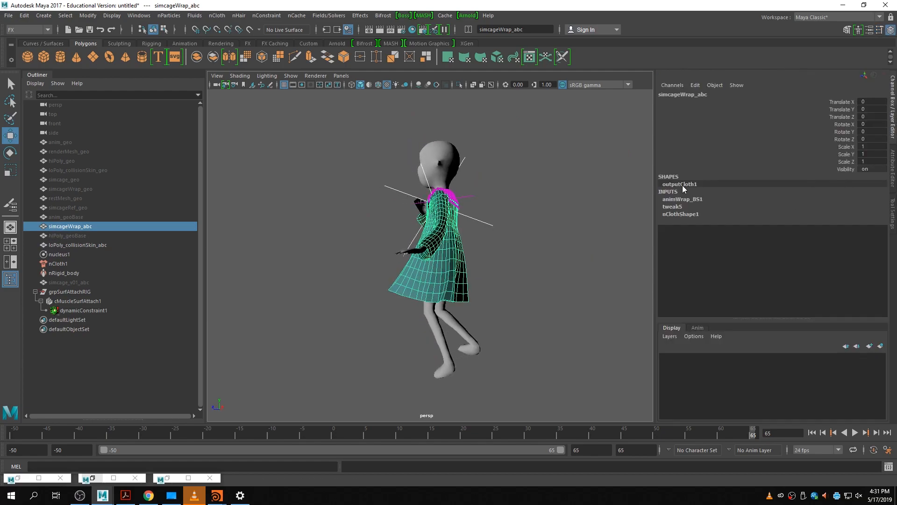
left_click(694, 200)
left_click(822, 214)
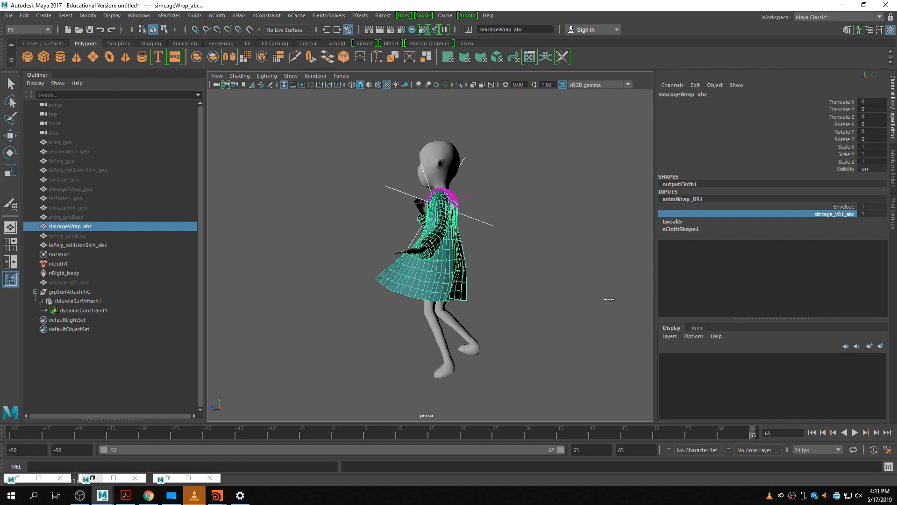
left_click_drag(343, 392, 425, 393, "alt")
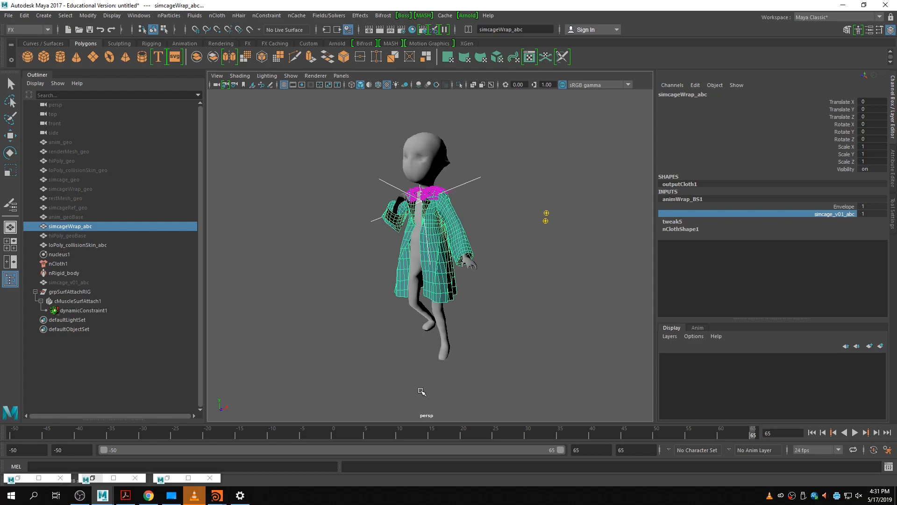
- Export the selected simcageWrap_abc coat to Alembic as simcage_v02.abc in the project's cache folder, covering frames -50 to 65
key("w")
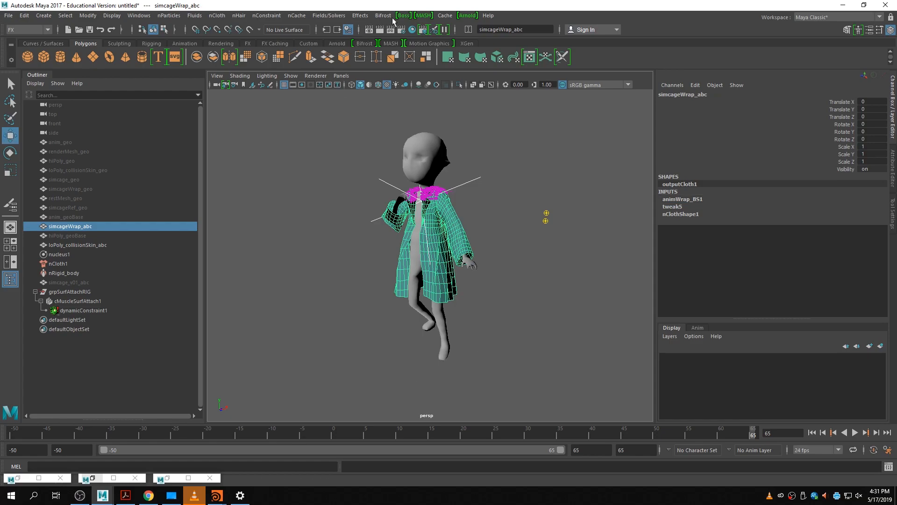
left_click(445, 15)
mouse_move(474, 60)
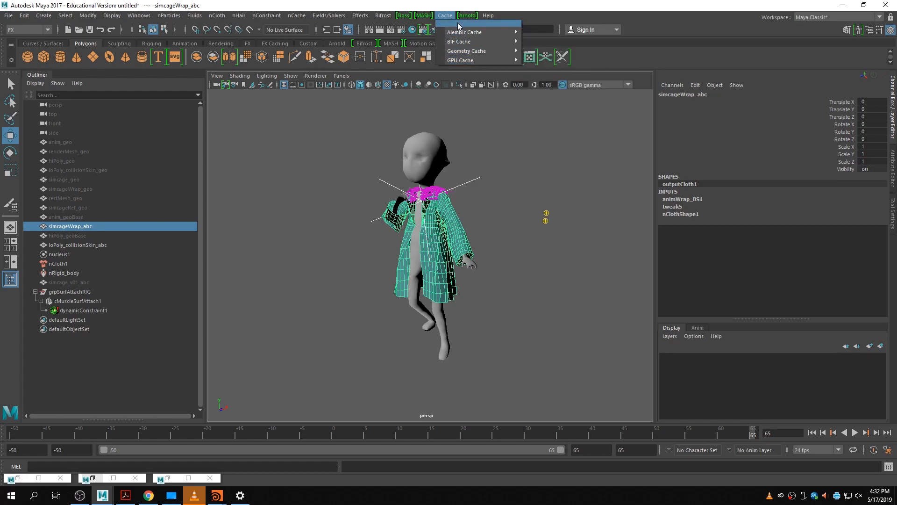
mouse_move(517, 37)
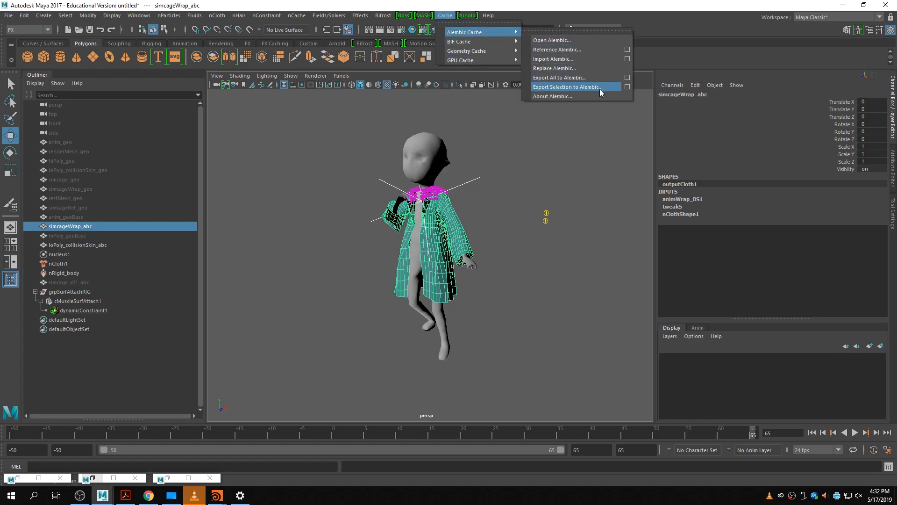
left_click(627, 87)
left_click(301, 265)
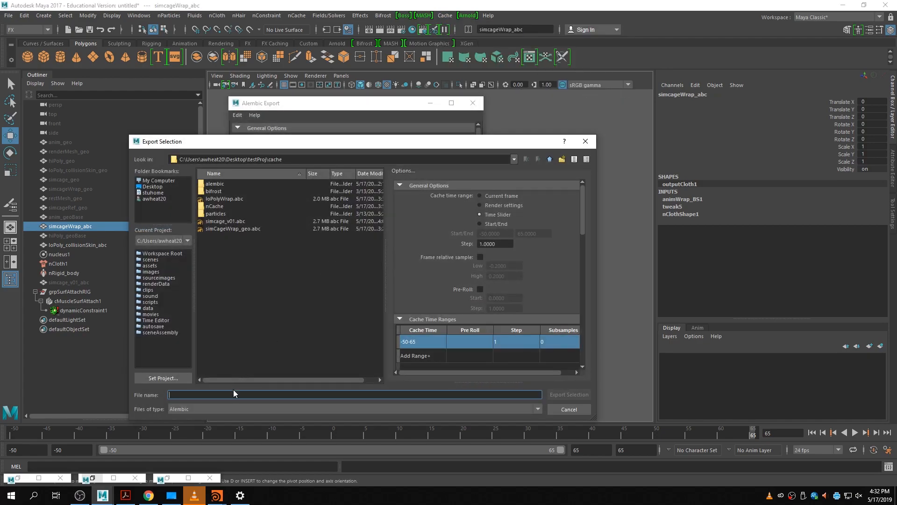
type("sim")
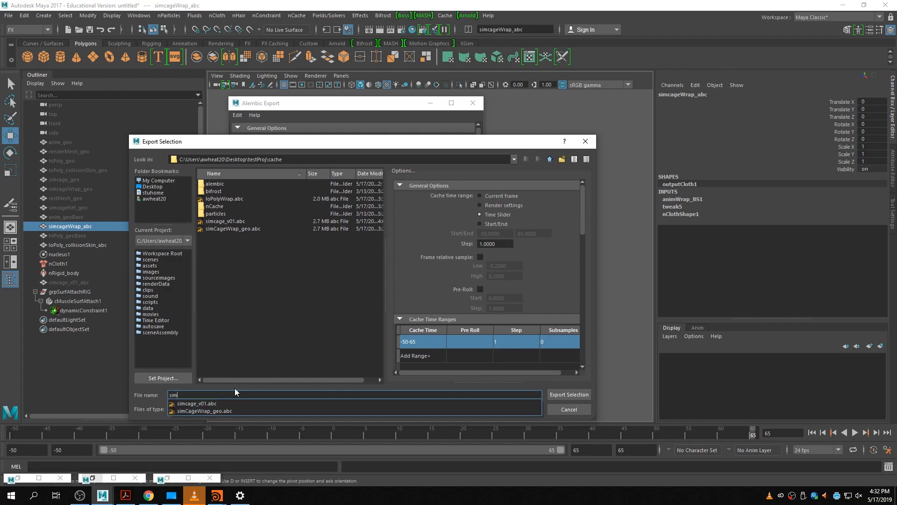
key("Down")
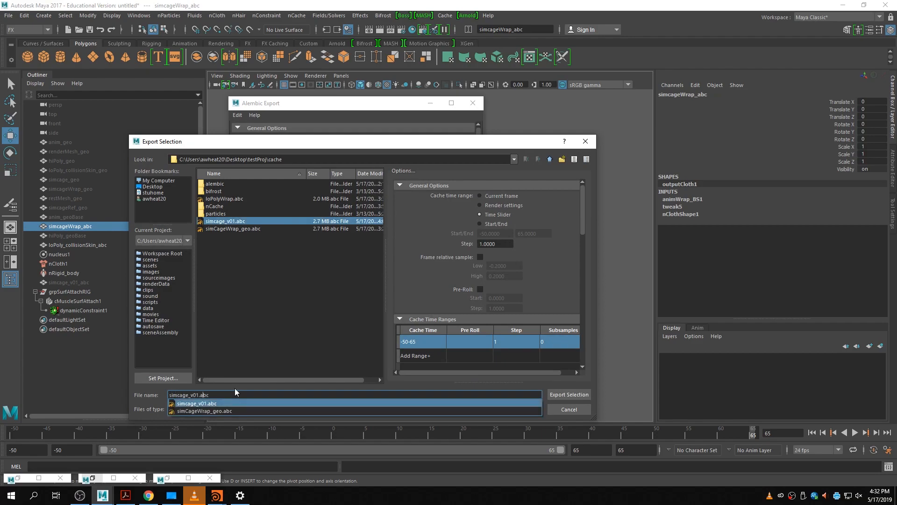
key("Down")
key("Up")
key("Delete")
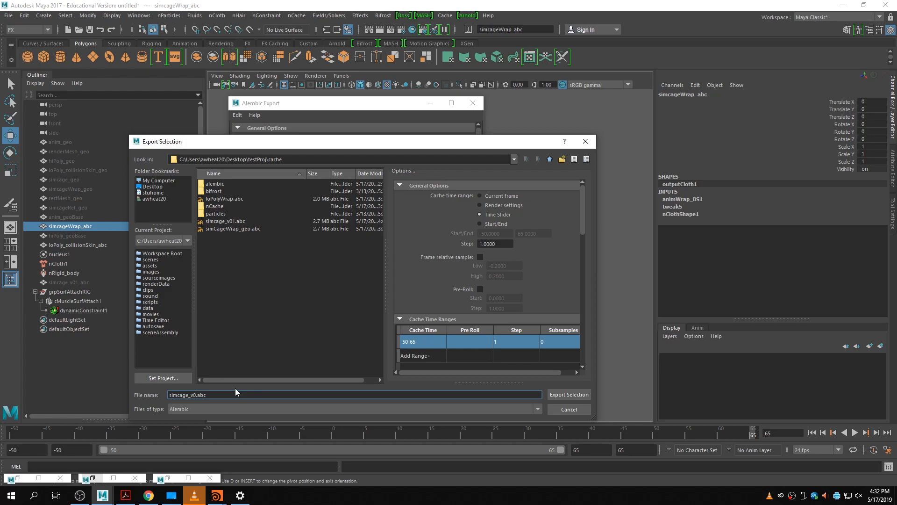
type("2")
key("Return")
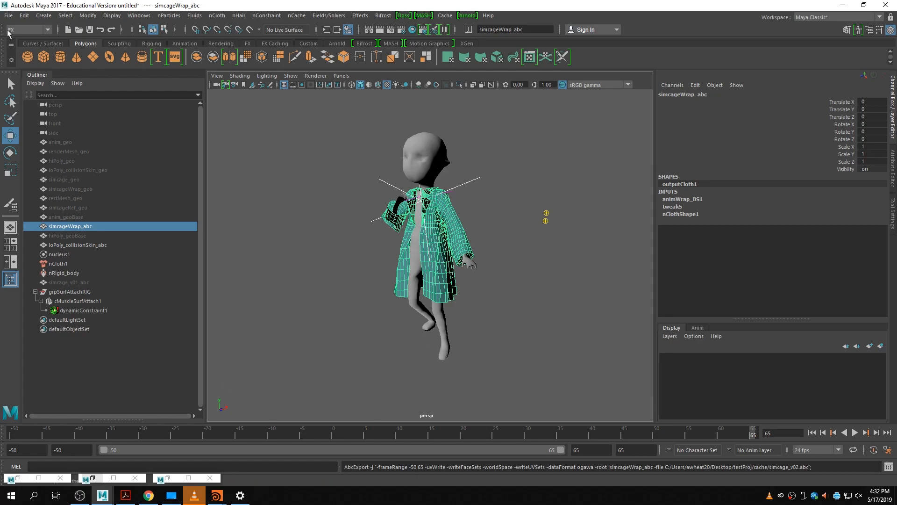
- Save the simulation scene as simTest_v01.ma in the ClothLibrary/tpose folder
left_click(8, 16)
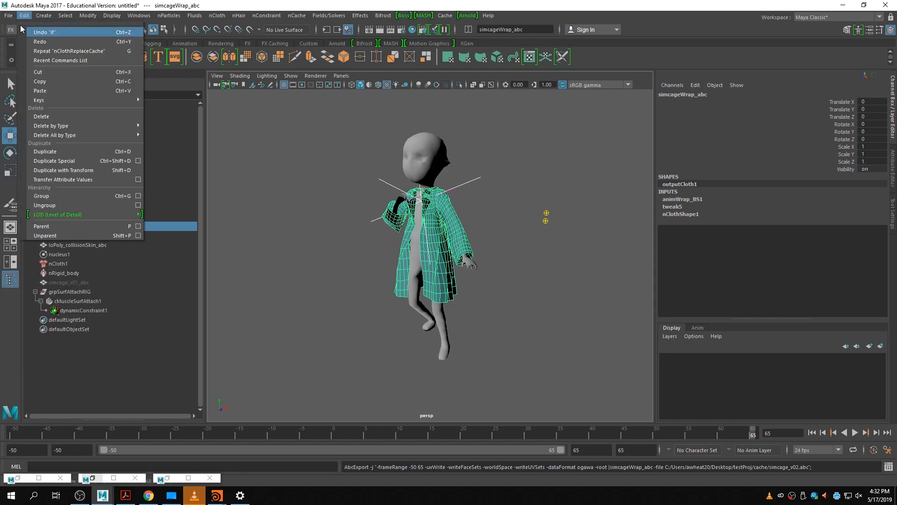
left_click(52, 63)
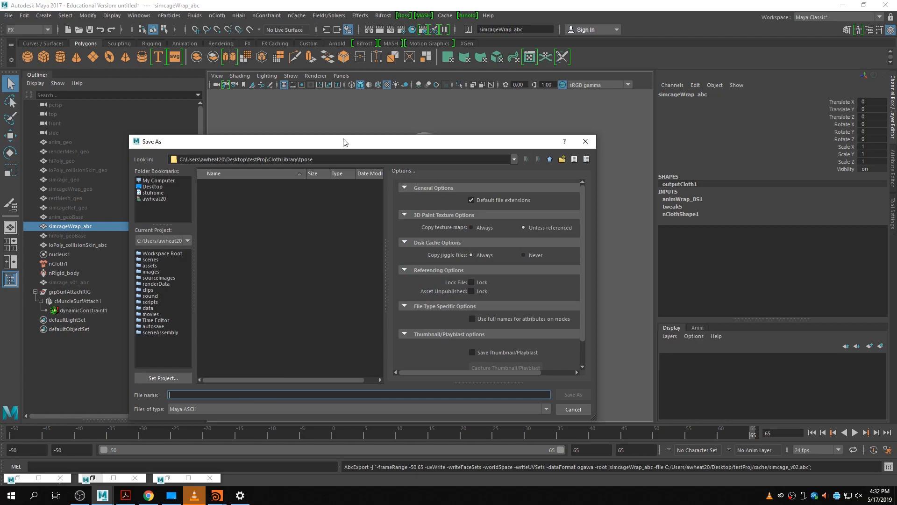
type("simTest")
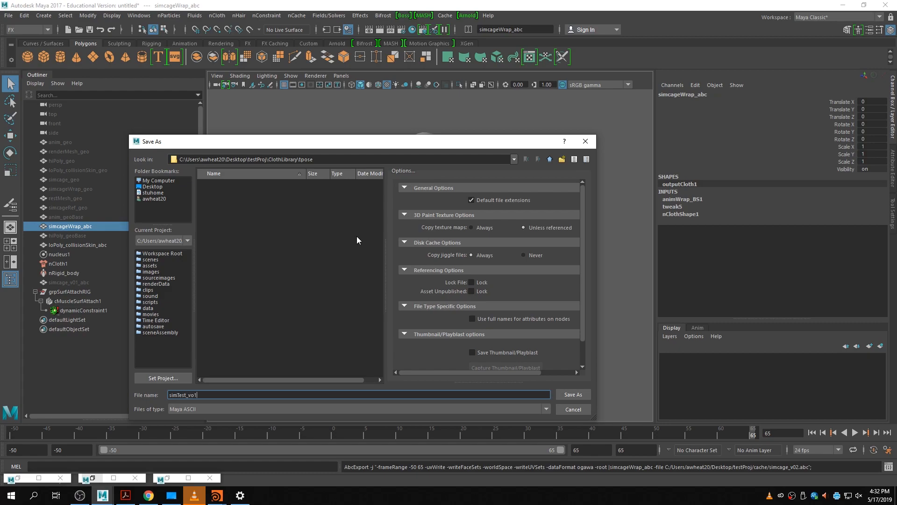
type("_v01.ma")
key("Return")
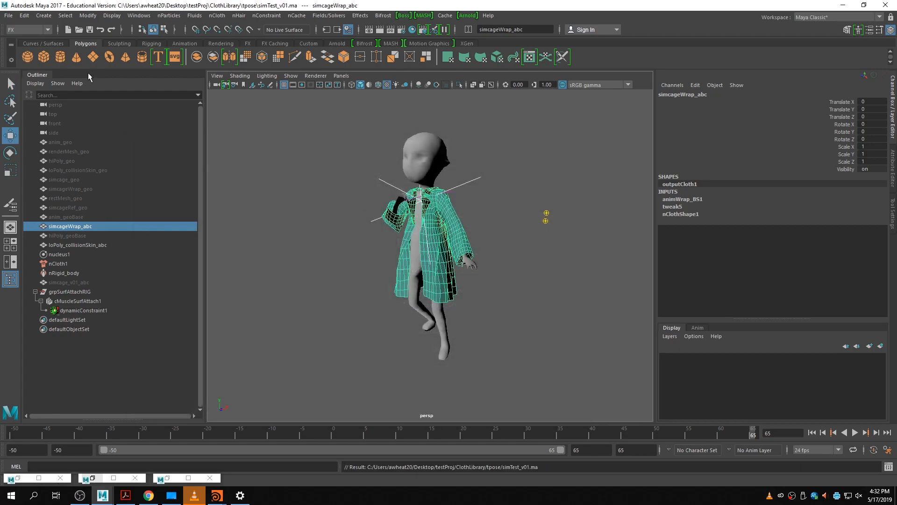
- Create a new scene and import the simcage_v02.abc Alembic cache into the scene root
key("ctrl+n")
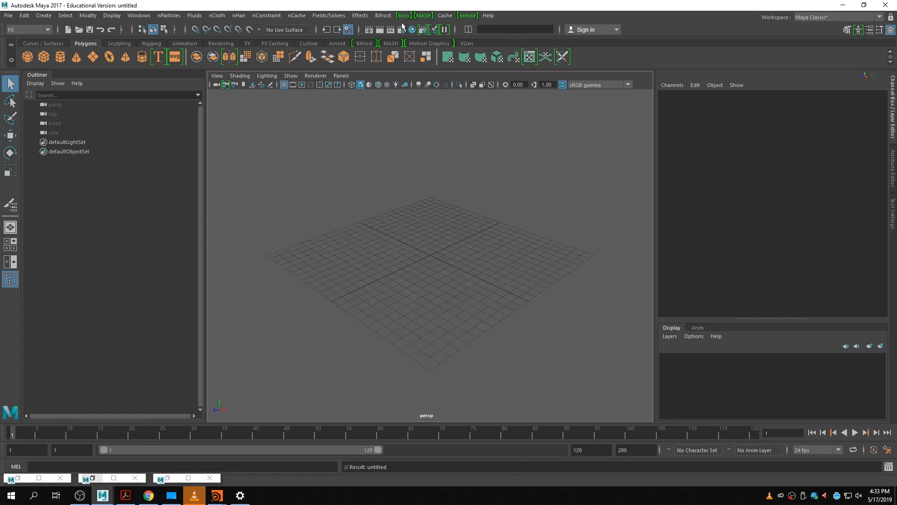
left_click(445, 15)
mouse_move(481, 32)
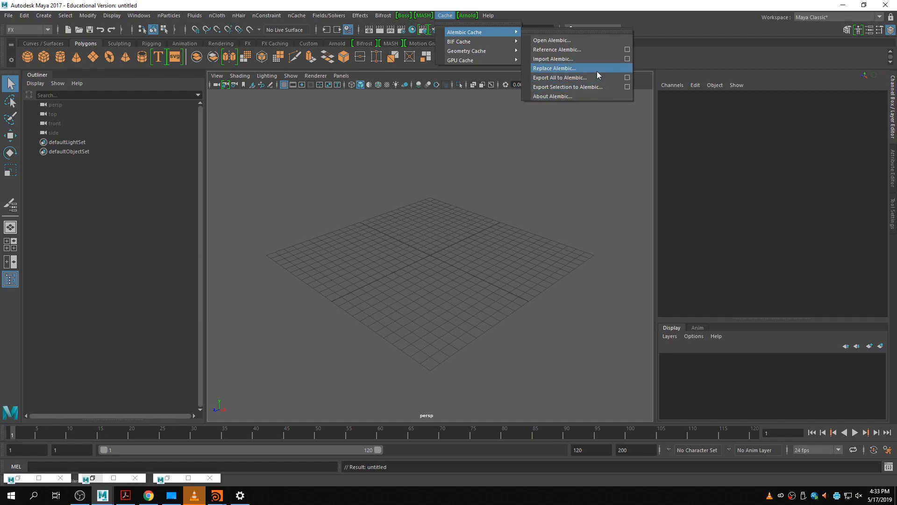
left_click(608, 59)
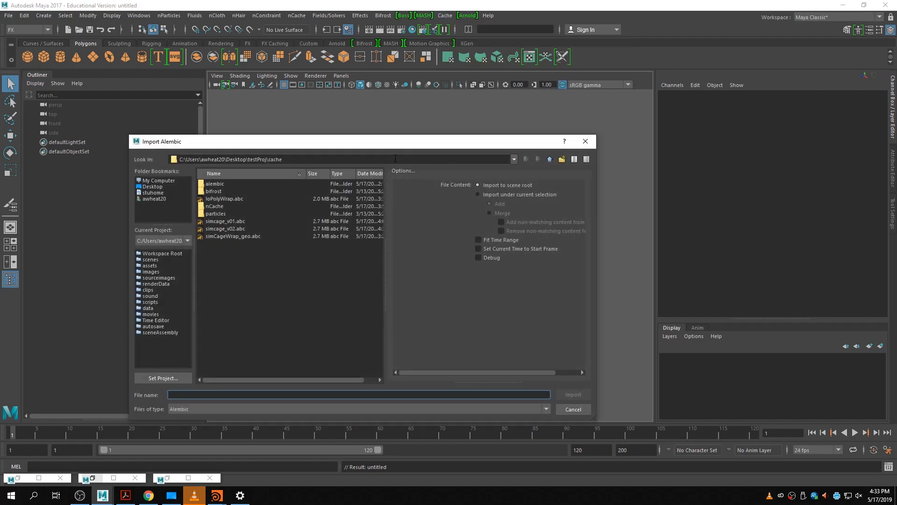
left_click(286, 194)
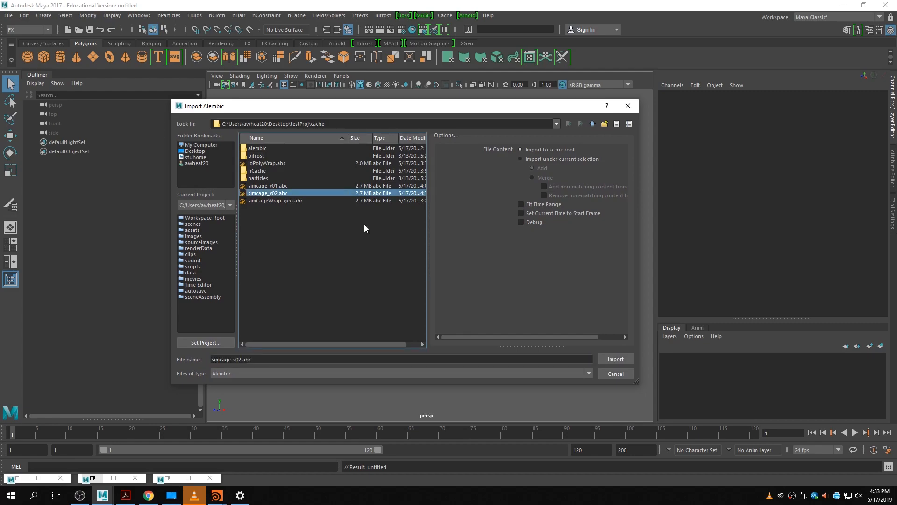
left_click(619, 359)
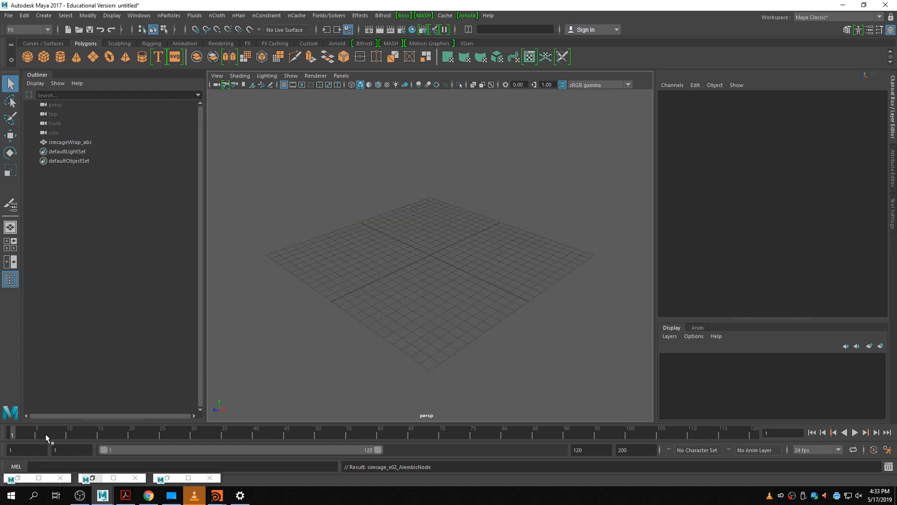
- Extend the animation and playback range to start at frame -50 and go to that frame
left_click(28, 447)
type("-50")
key("Return")
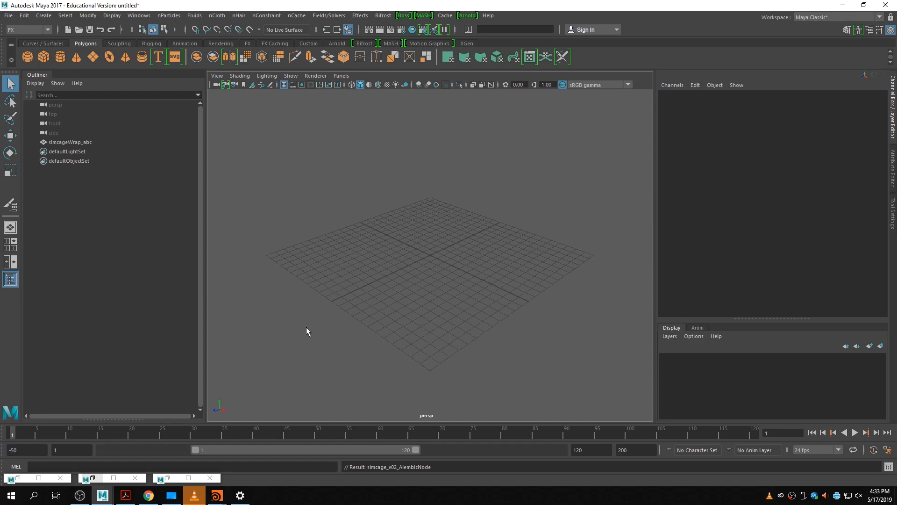
double_click(190, 449)
left_click(11, 440)
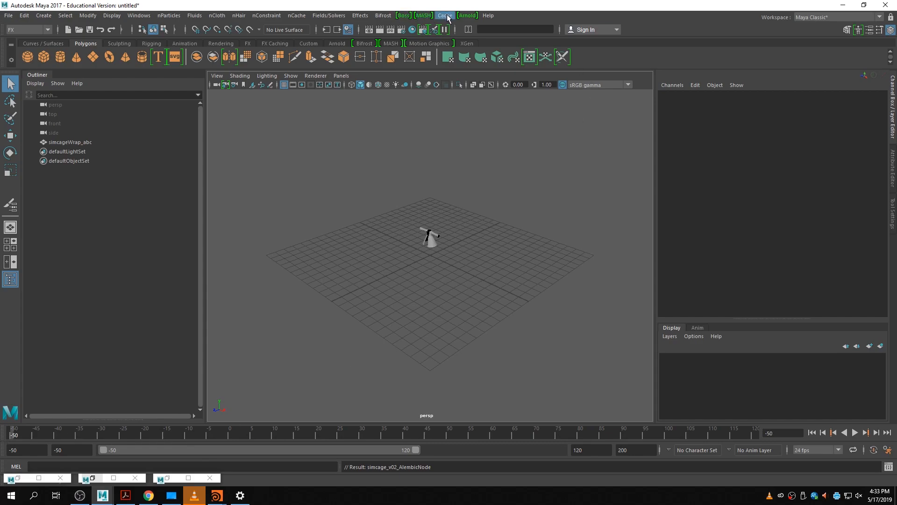
- Import the body animation SEQ100_Shot030_NiaSkin_WG_V6.abc from the testProj folder and select the body_geo mesh
left_click(444, 16)
mouse_move(472, 35)
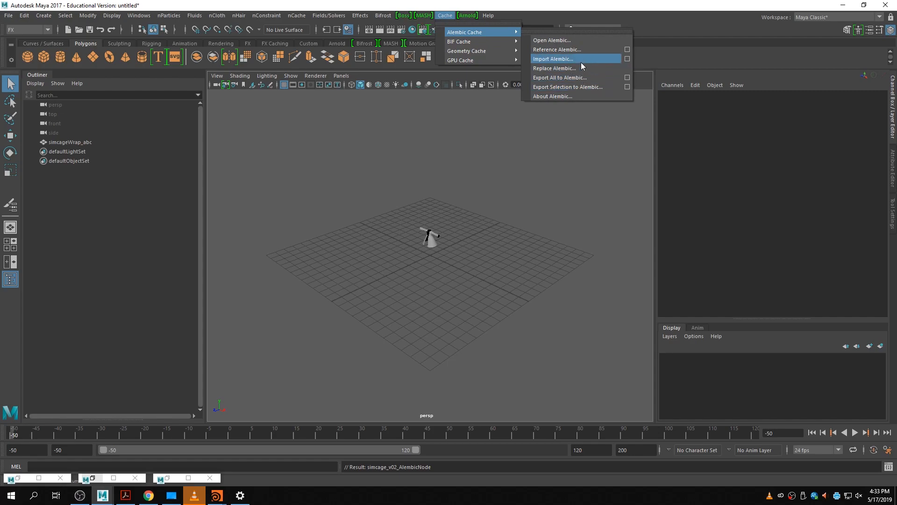
left_click(584, 61)
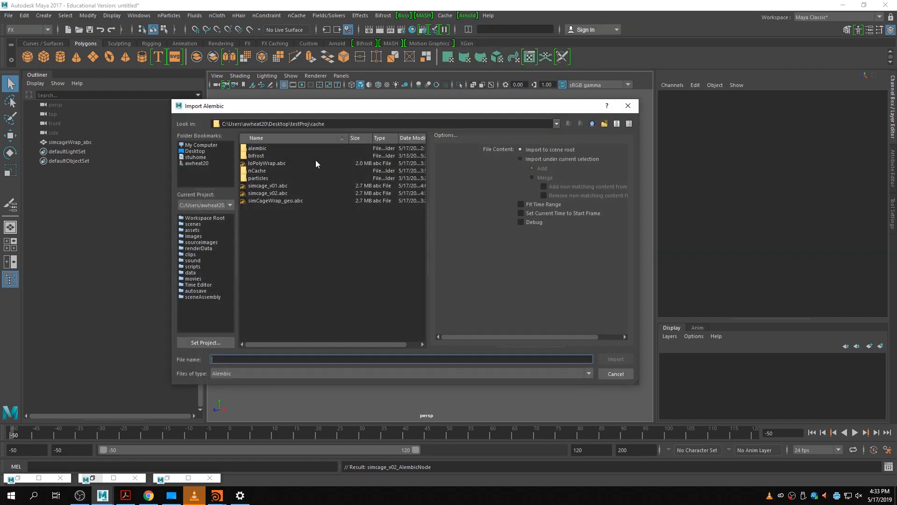
left_click(593, 124)
left_click(324, 239)
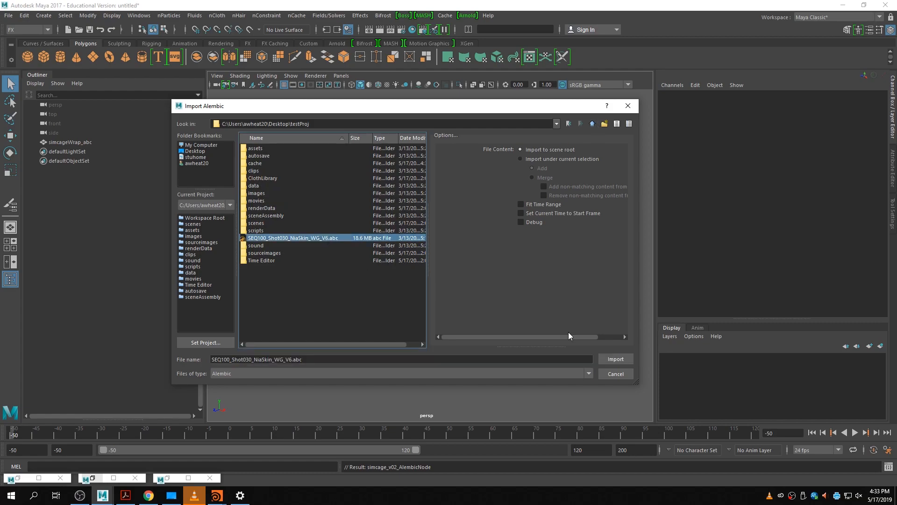
left_click(620, 358)
scroll(439, 264, "up", 6)
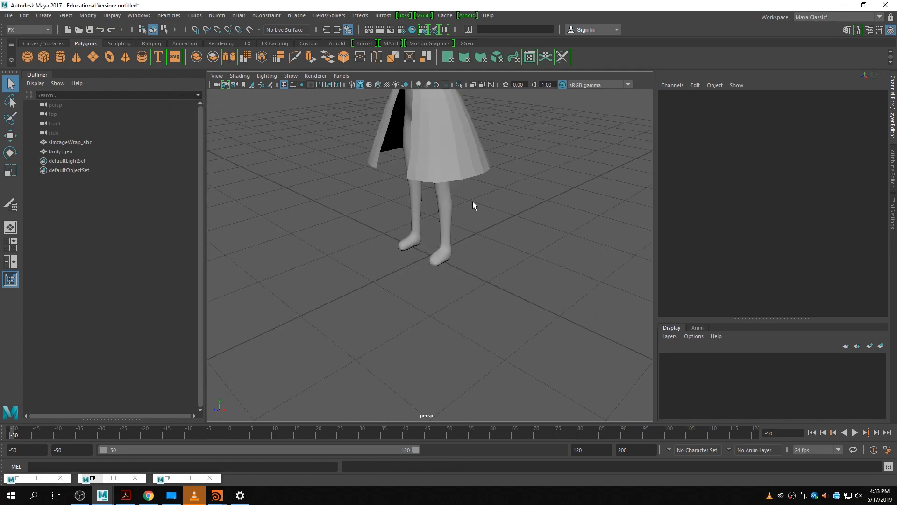
left_click(442, 214)
scroll(442, 268, "down", 6)
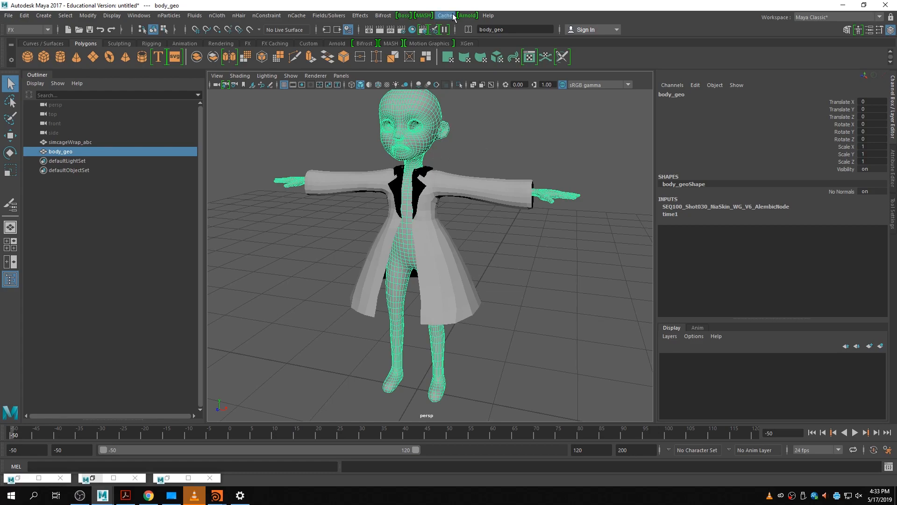
- Import the low-resolution coat lowPolyCloth.obj from the ClothLibrary/tpose folder
left_click(8, 16)
left_click(46, 118)
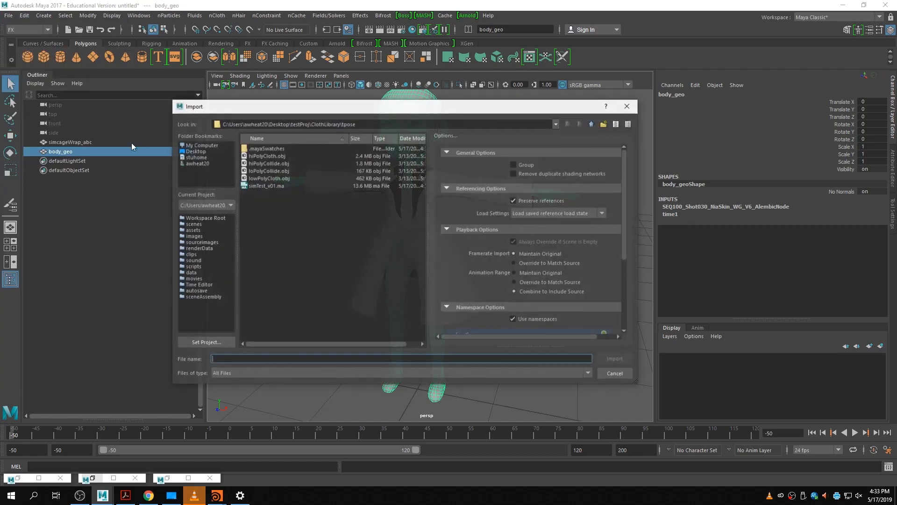
left_click(287, 170)
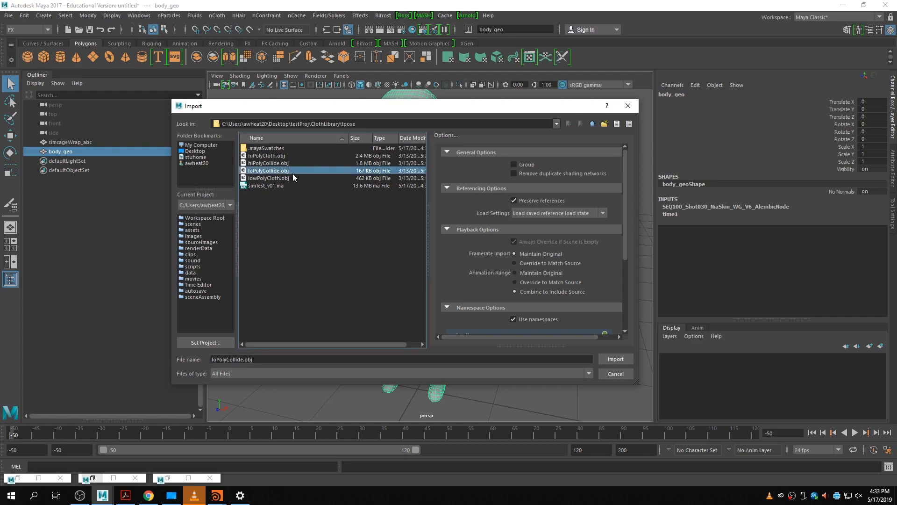
left_click(292, 178)
left_click(615, 359)
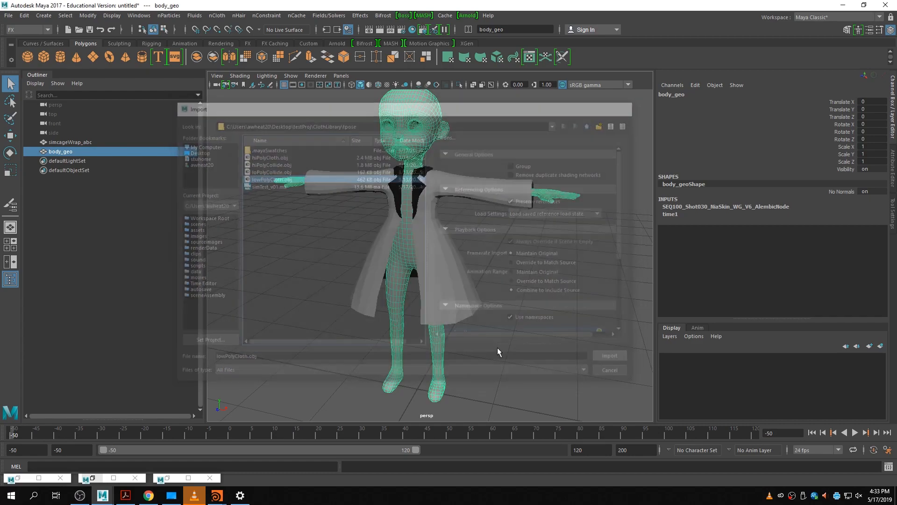
- Import the high-resolution coat hiPolyCloth.obj from the ClothLibrary/tpose folder
left_click(105, 161)
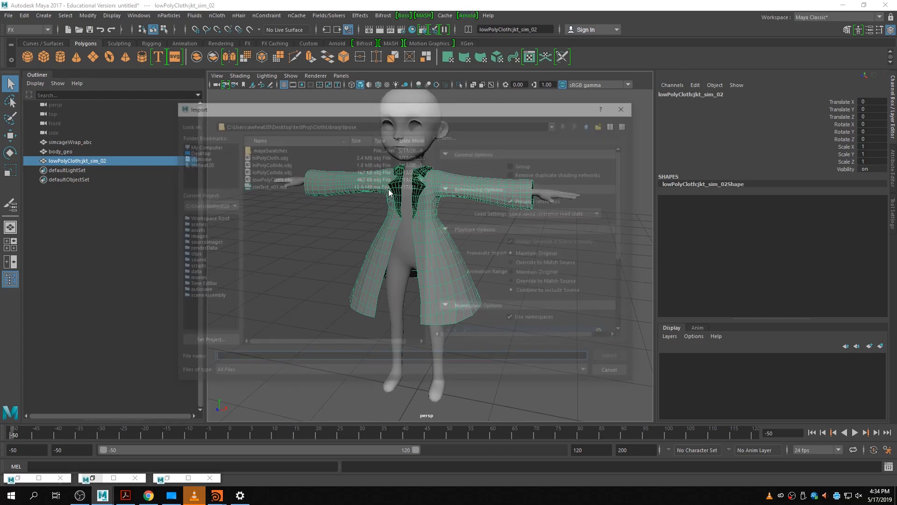
left_click(293, 155)
left_click(616, 359)
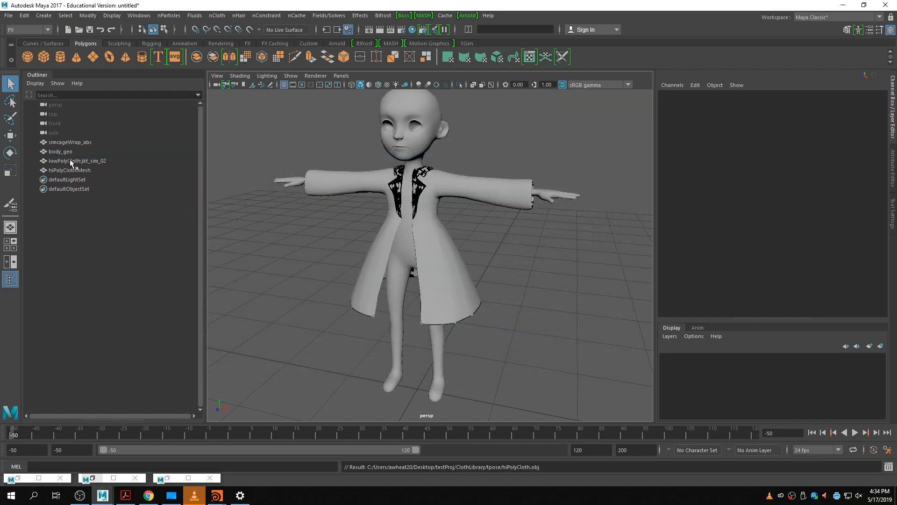
- Rename the imported low-resolution coat lowPolyCloth:jkt_sim_02 to simCage_REF_geo
left_click(69, 161)
left_click(98, 177)
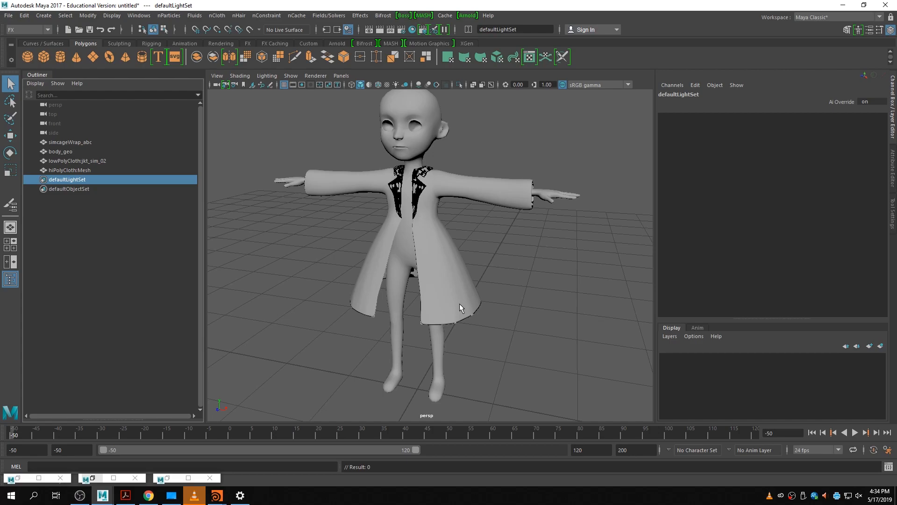
left_click(111, 170)
left_click(114, 162)
left_click(88, 143)
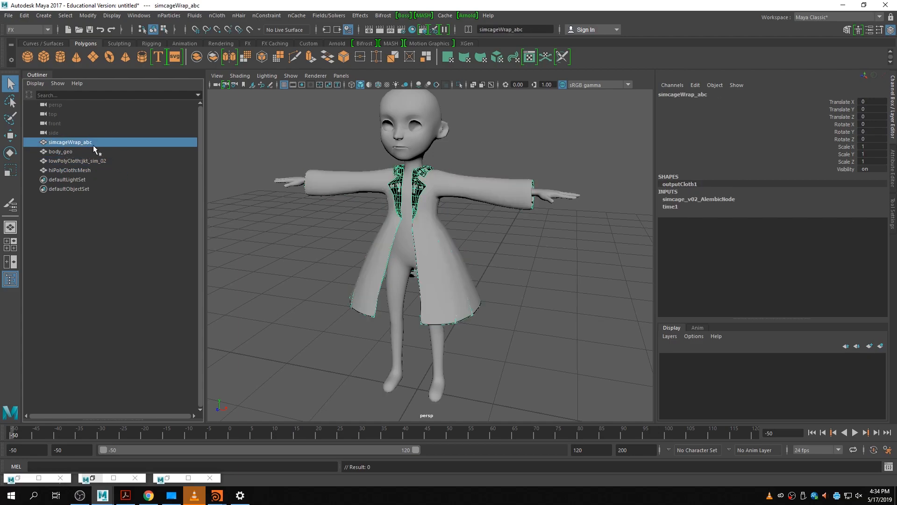
left_click(74, 151)
left_click(107, 160)
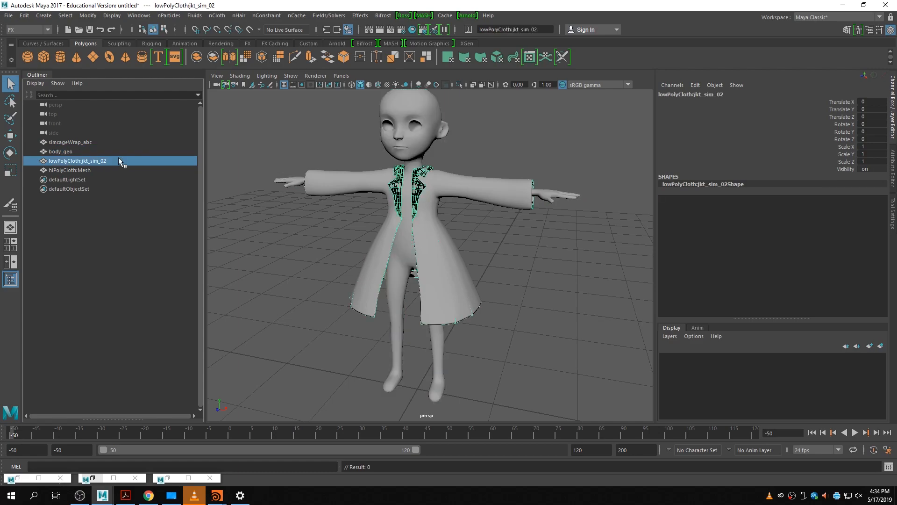
double_click(123, 161)
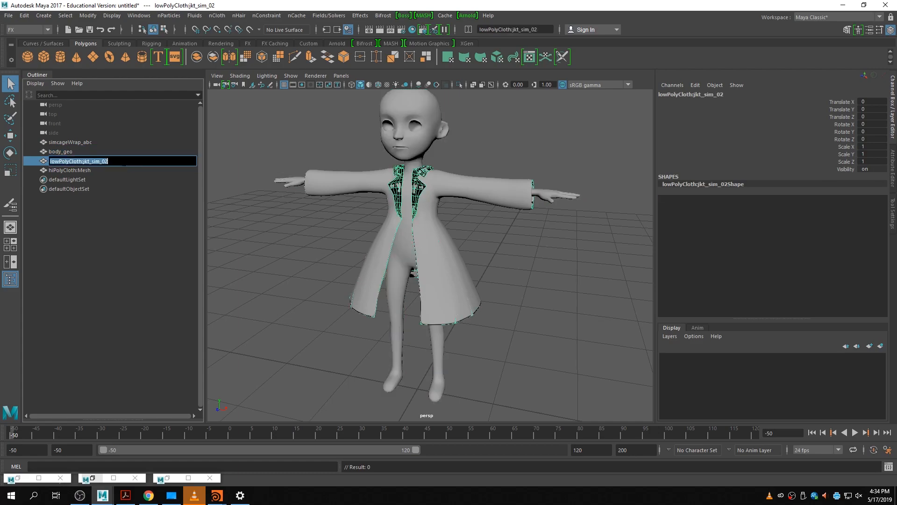
type("simCage_REF")
key("Return")
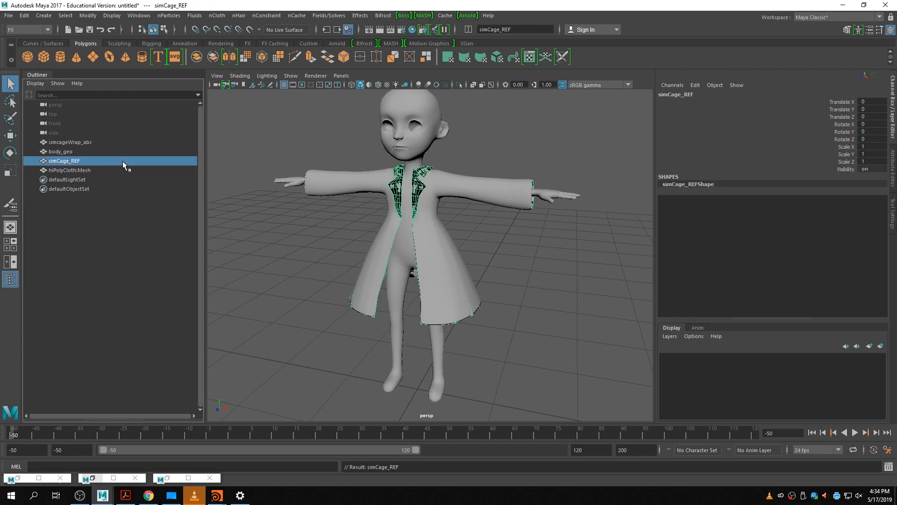
type("geo")
key("Return")
- Rename the imported high-resolution coat hiPolyCloth:Mesh to renderMesh_geo
left_click(111, 170)
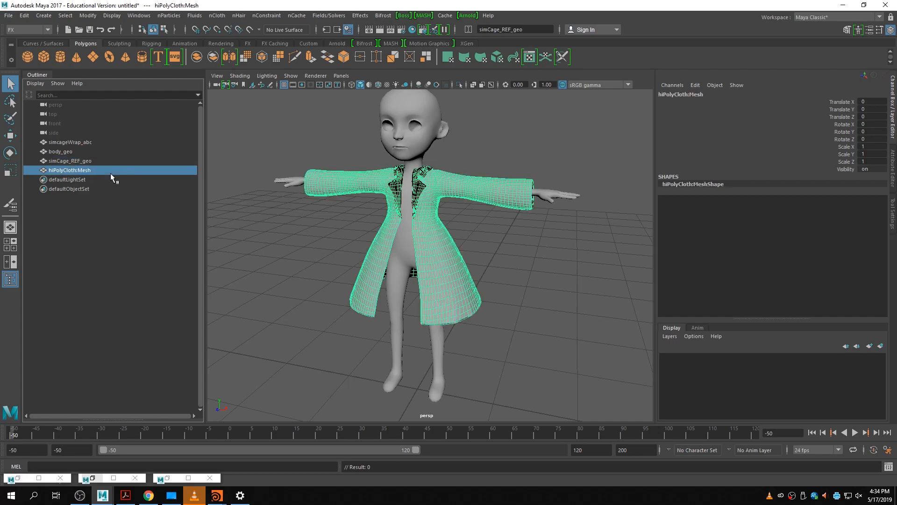
double_click(109, 170)
type("rend")
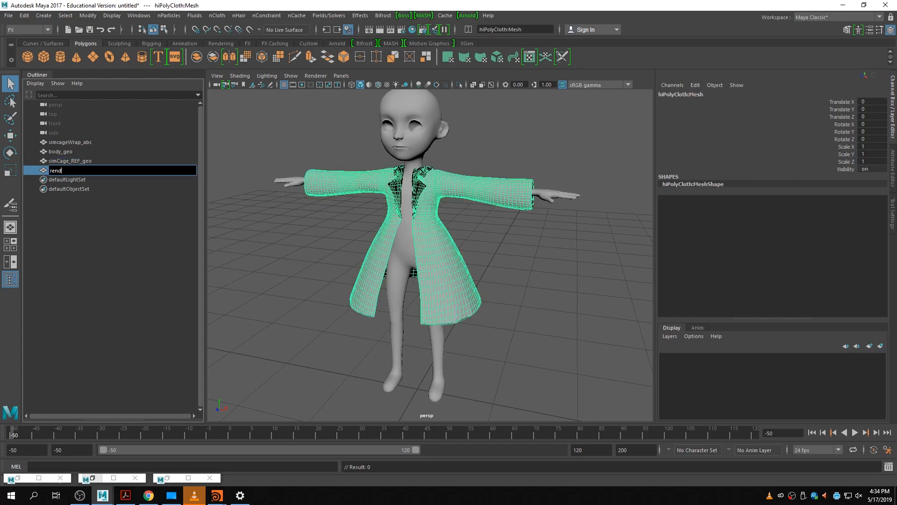
type("erMew")
key("BackSpace")
key("BackSpace")
type("sh_geo")
key("Return")
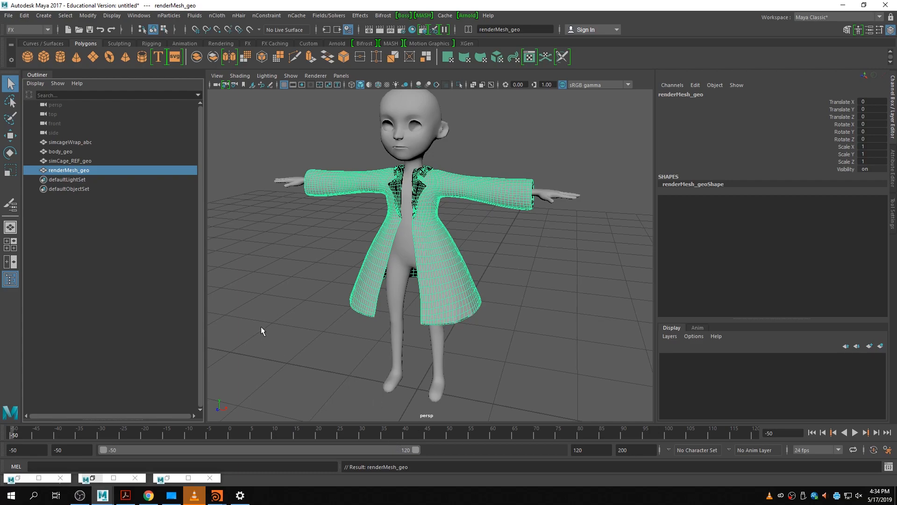
- Play the animation and scrub to frame 83, checking where the body and coats sit in the scene
scroll(397, 272, "down", 8)
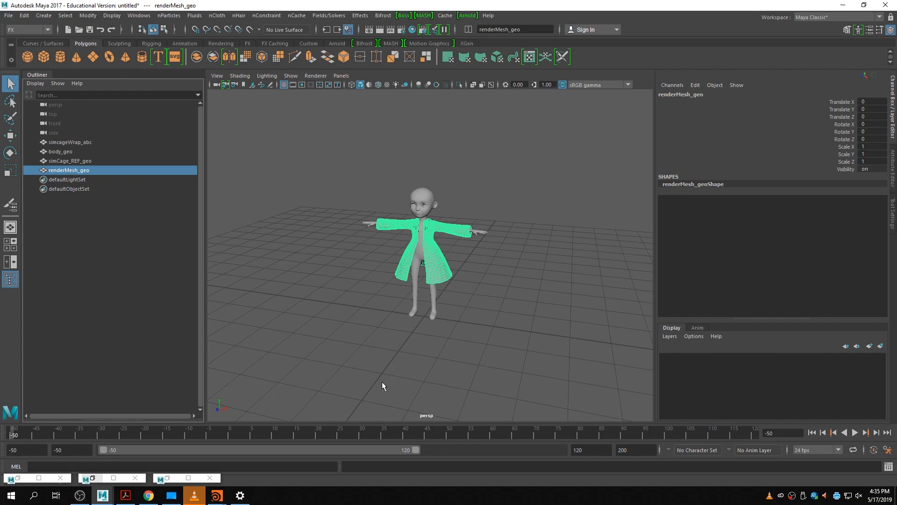
key("alt+v")
left_click_drag(344, 433, 590, 434)
scroll(575, 265, "down", 6)
scroll(581, 265, "down", 4)
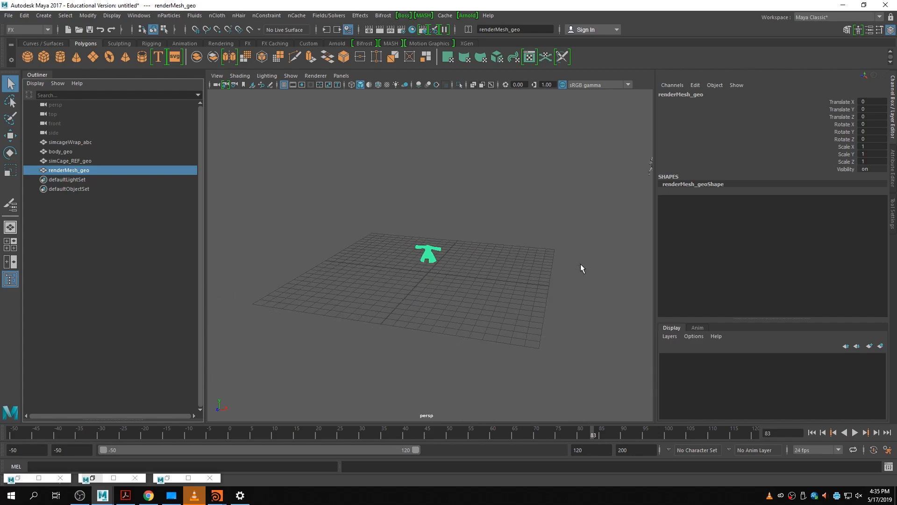
scroll(580, 264, "up", 10)
key("f")
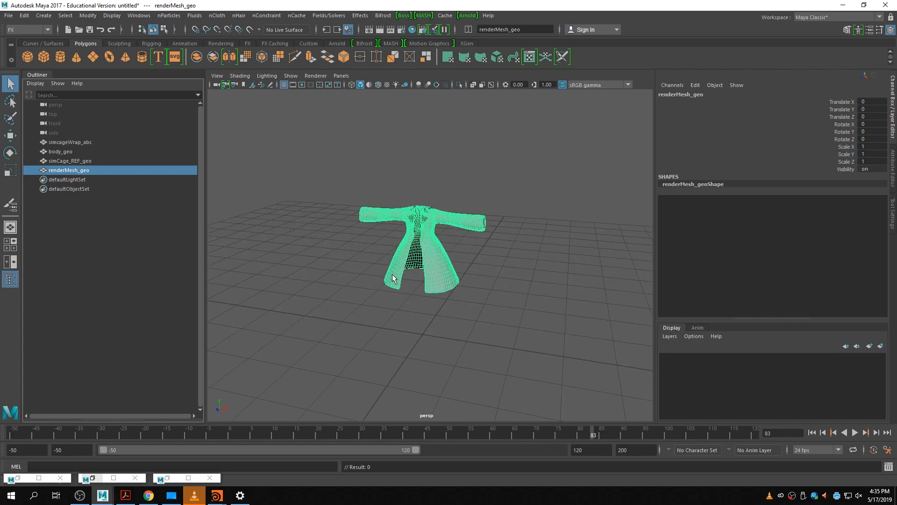
- Apply a Wrap deformer so simCage_REF_geo drives renderMesh_geo, and show the wrap's attributes
left_click(89, 161, "ctrl")
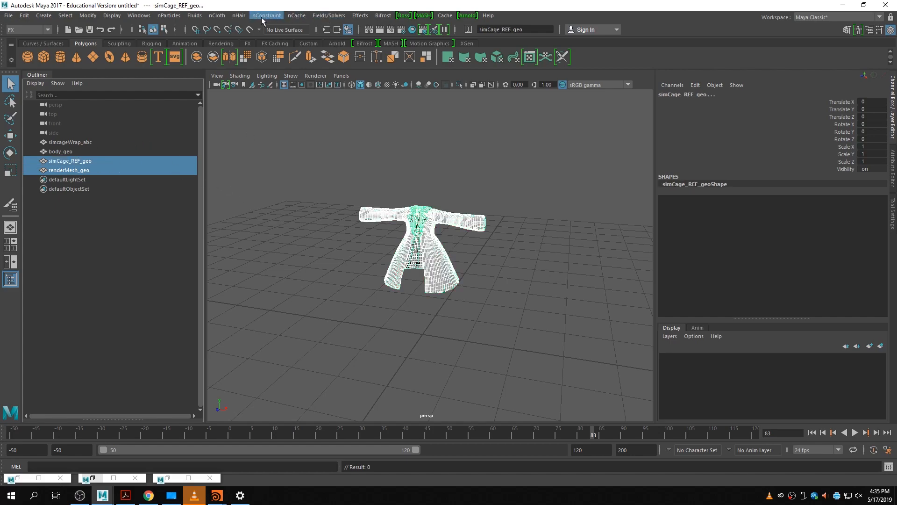
key("space")
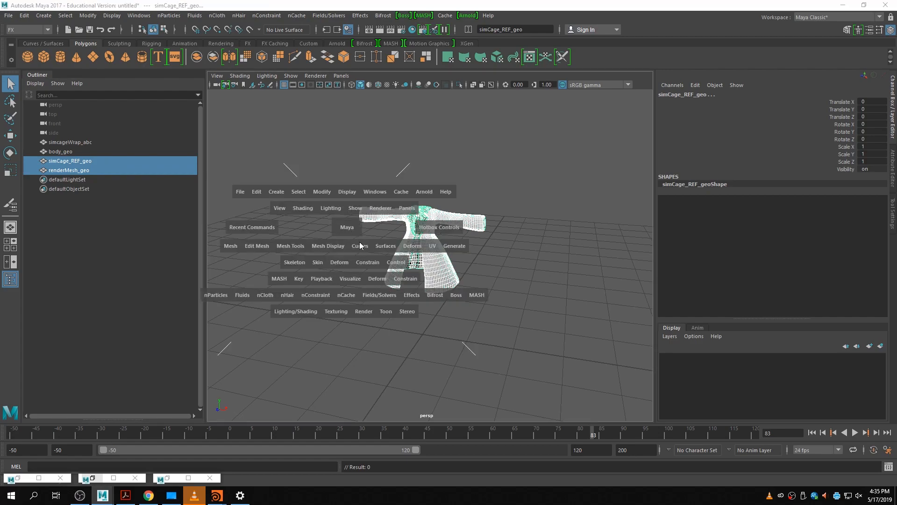
left_click_drag(340, 262, 366, 159)
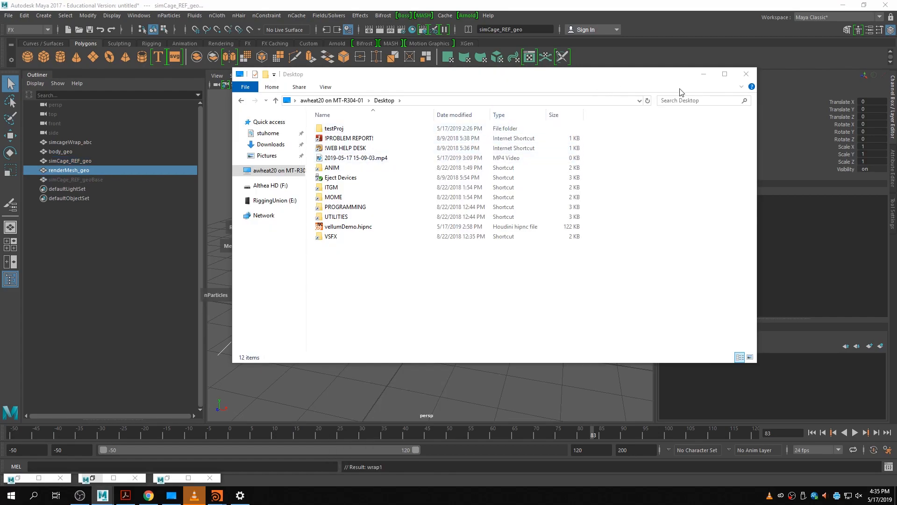
left_click(746, 76)
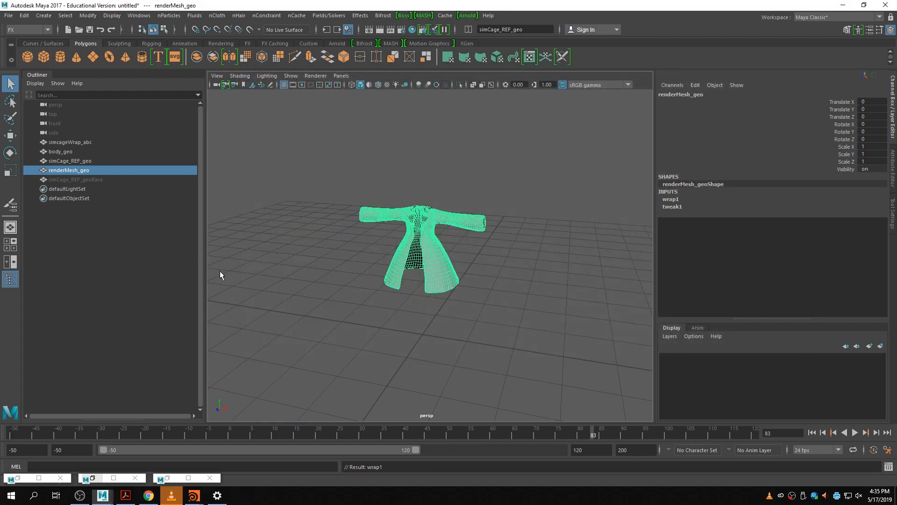
left_click(669, 199)
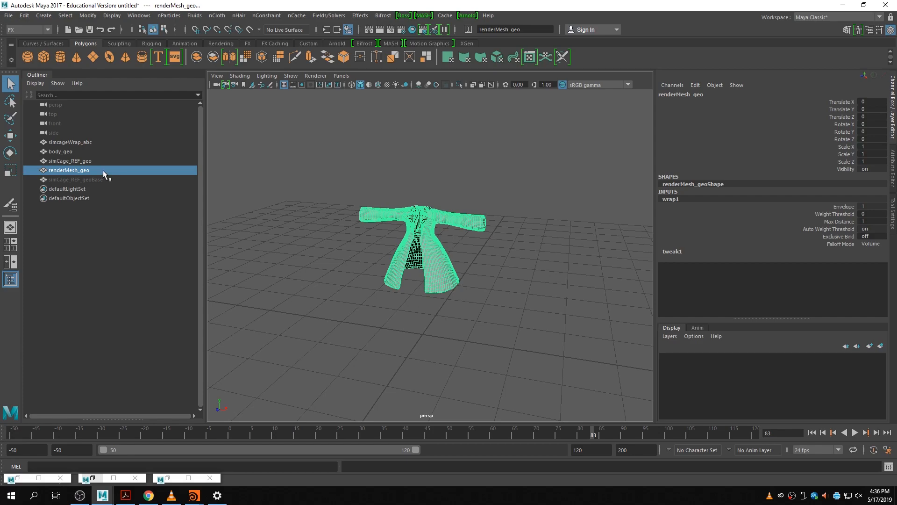
- Select simcageWrap_abc followed by simCage_REF_geo and open the Blend Shape options
left_click(81, 164)
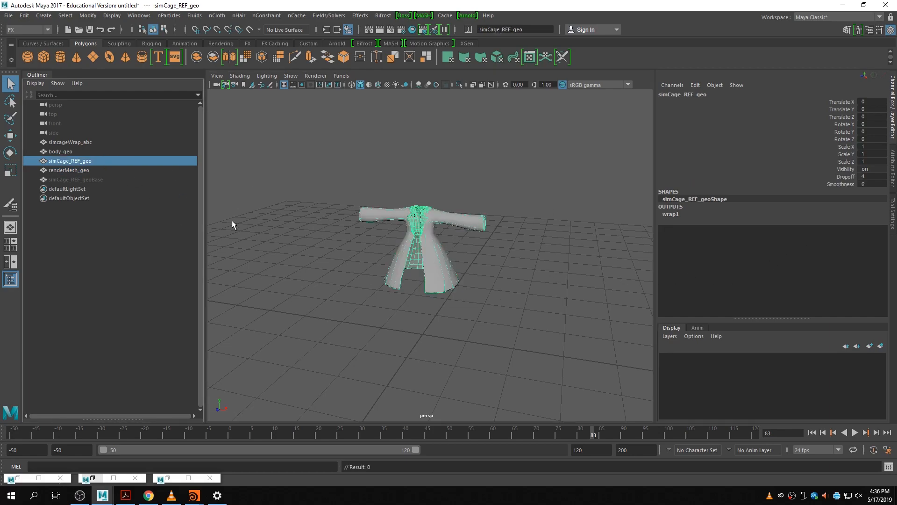
left_click(99, 139, "ctrl")
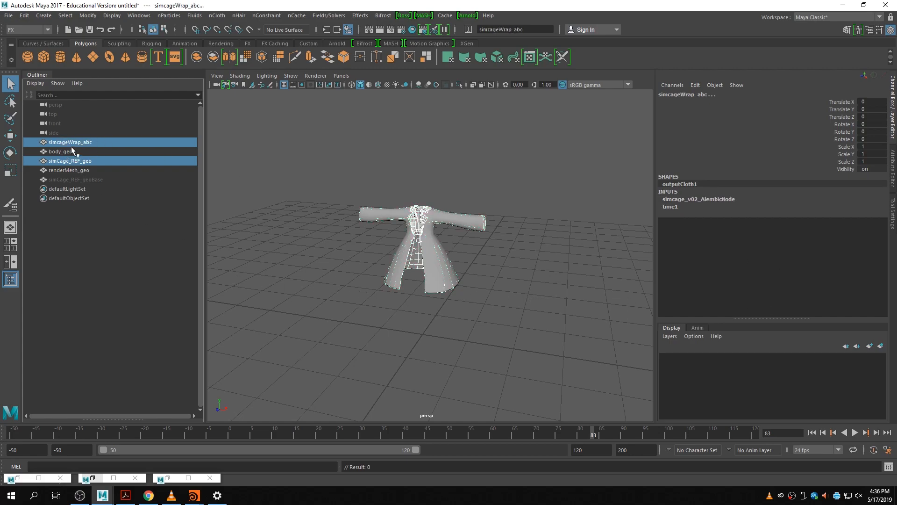
left_click(82, 142)
left_click(97, 160, "ctrl")
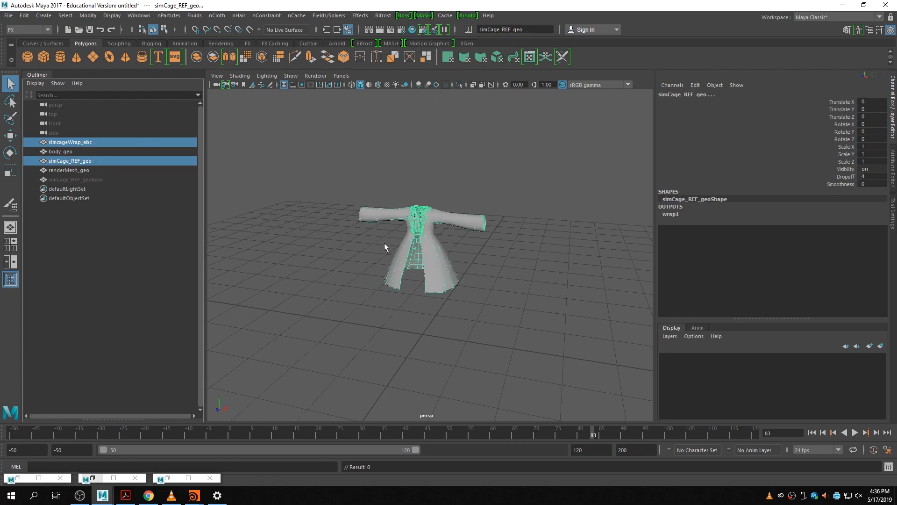
key("space")
left_click(379, 279)
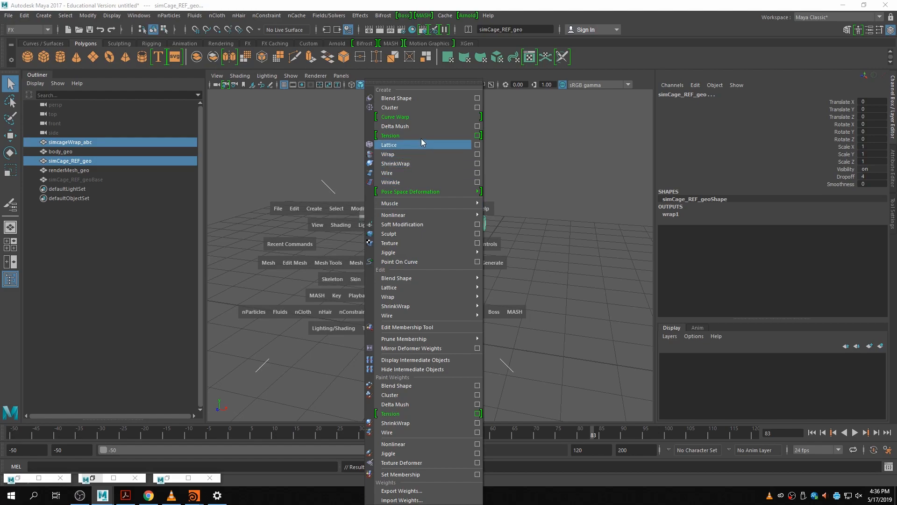
left_click(477, 98)
- Name the blend shape node simCage_Ref_BS and try to create it on simCage_REF_geo
left_click(366, 137)
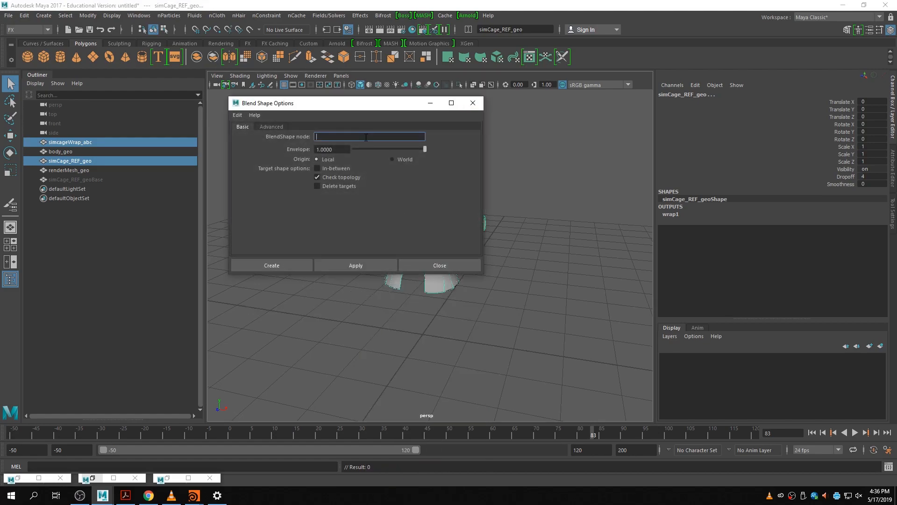
type("anim")
type("_BS")
key("BackSpace")
key("BackSpace")
key("BackSpace")
key("BackSpace")
key("BackSpace")
key("BackSpace")
type("simCage_Ref_BS")
left_click(265, 264)
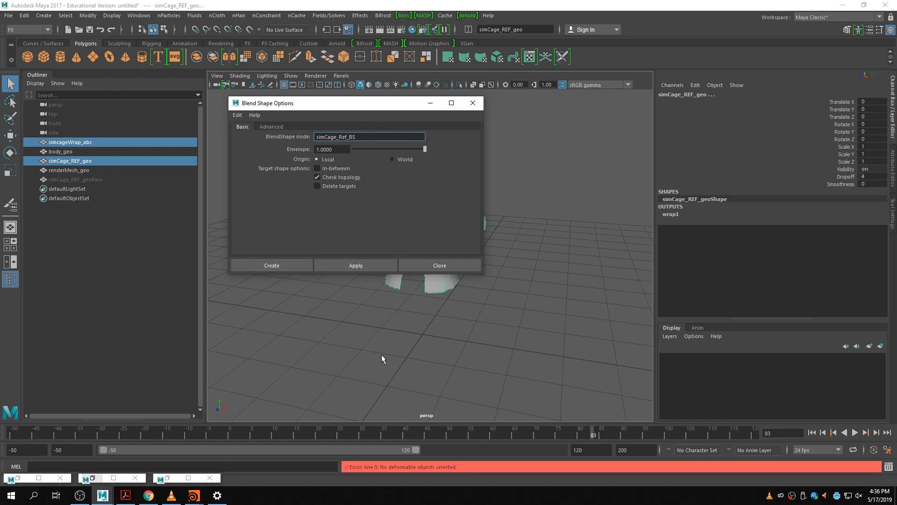
- Examine the coat meshes, body_geo and the wrap deformer's attributes on renderMesh_geo
left_click_drag(341, 110, 338, 333)
left_click(70, 160)
left_click(437, 264)
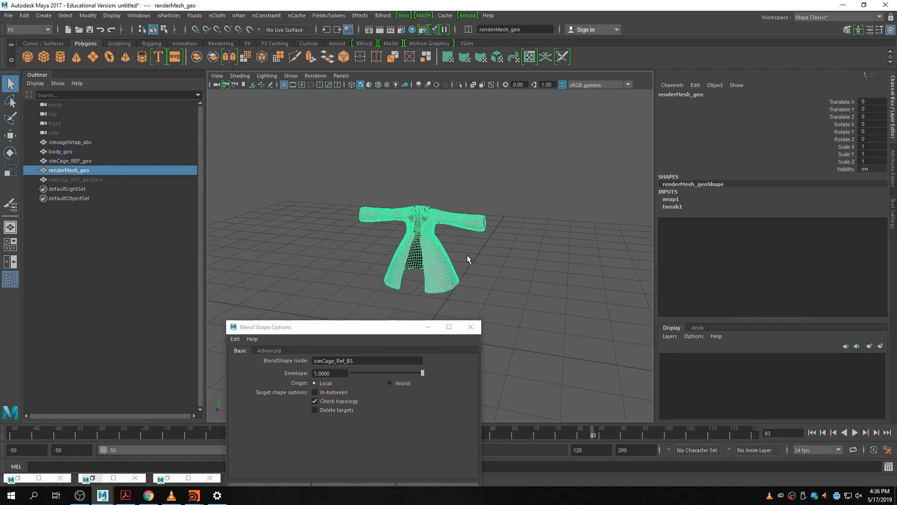
scroll(434, 260, "up", 5)
scroll(434, 260, "down", 6)
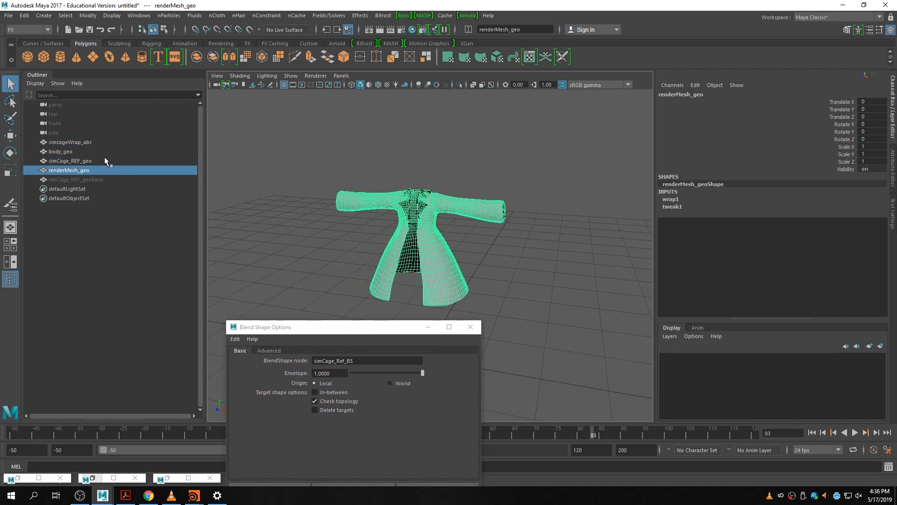
left_click(90, 150)
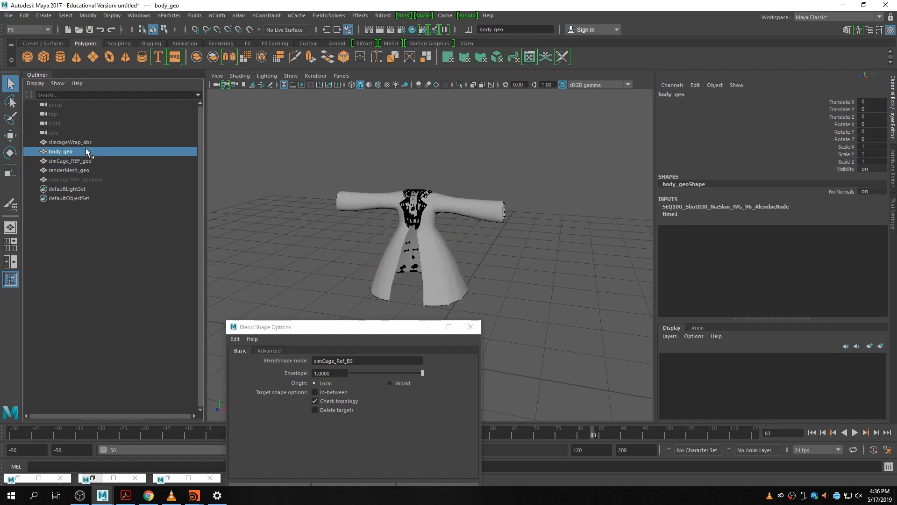
left_click_drag(492, 294, 338, 264)
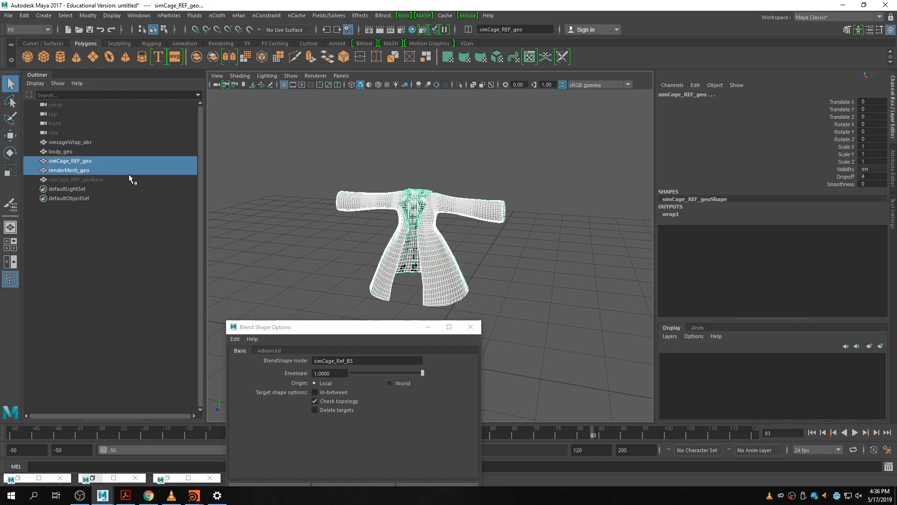
left_click(451, 274)
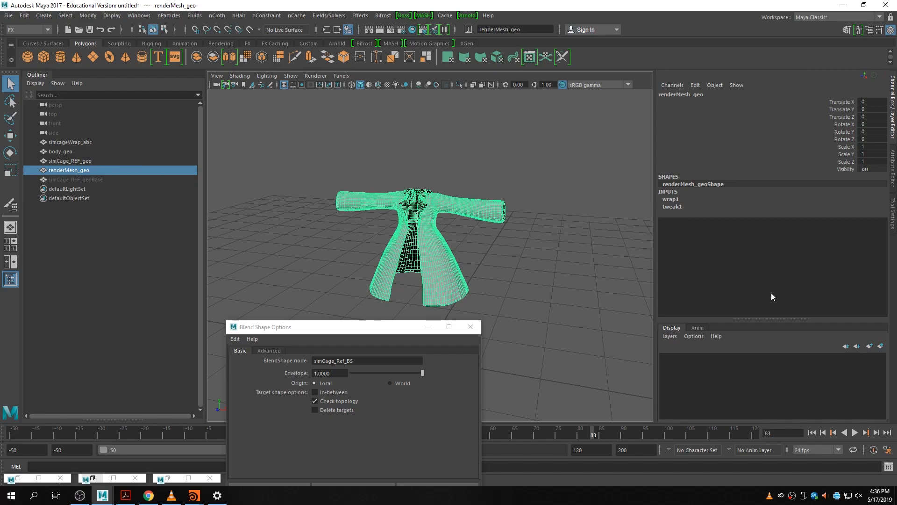
left_click(676, 198)
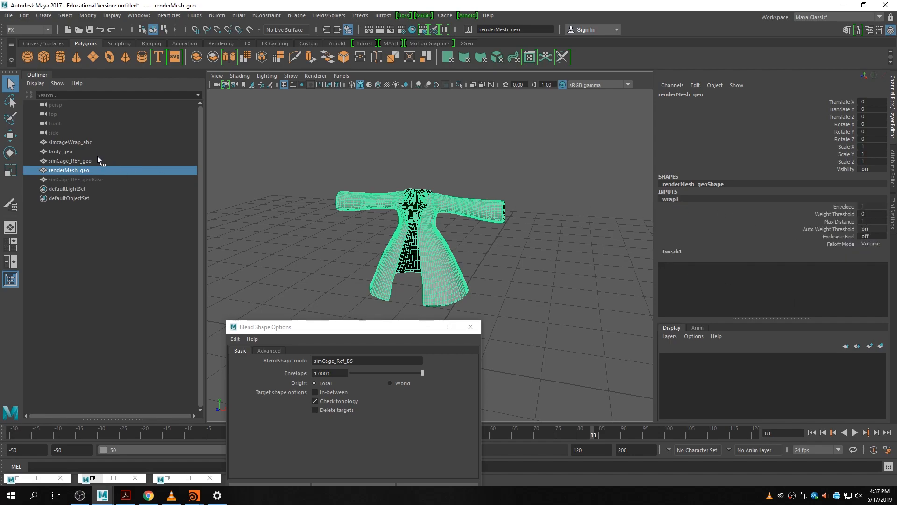
- Delete the wrap base mesh simCage_REF_geoBase and clear the history of simCage_REF_geo and renderMesh_geo
left_click(102, 177)
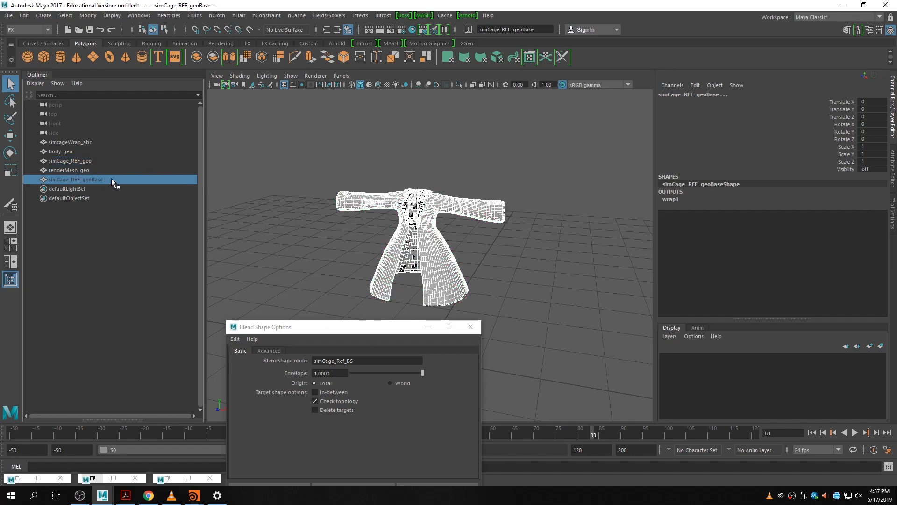
key("Delete")
left_click_drag(96, 158, 97, 170)
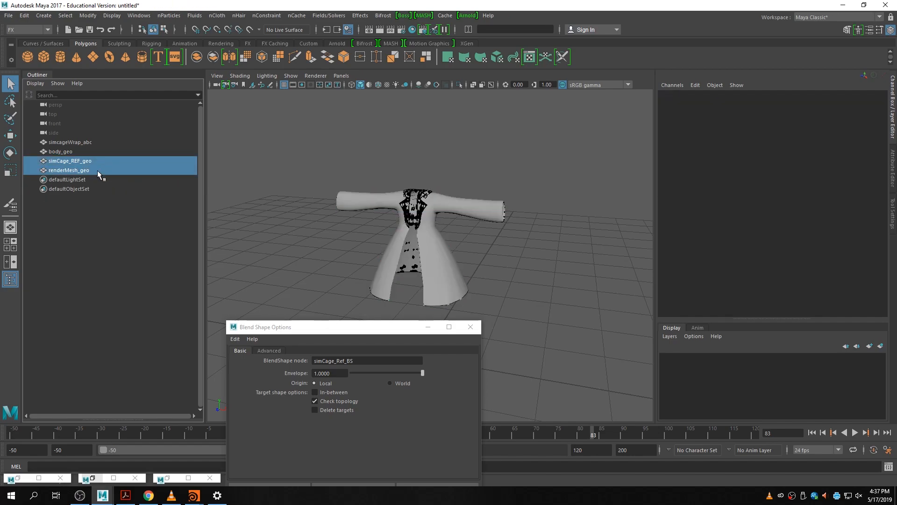
left_click(23, 16)
mouse_move(75, 135)
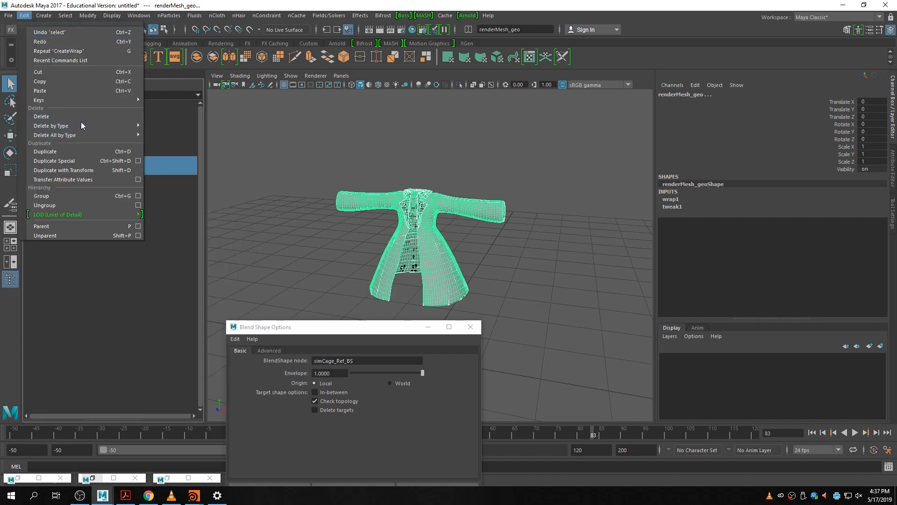
left_click(162, 135)
left_click(143, 229)
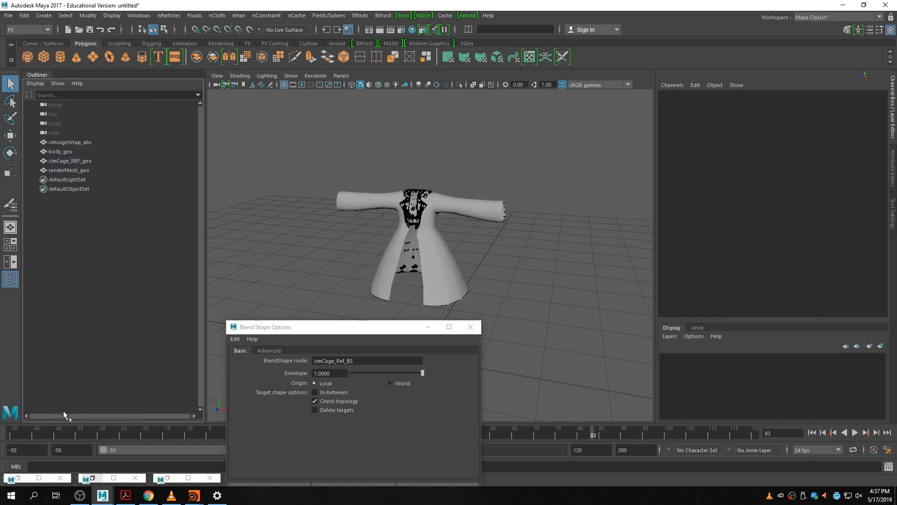
- Return to frame -50 and isolate simcageWrap_abc in the viewport, minimizing the Blend Shape options
left_click(7, 436)
key("alt+v")
left_click(7, 436)
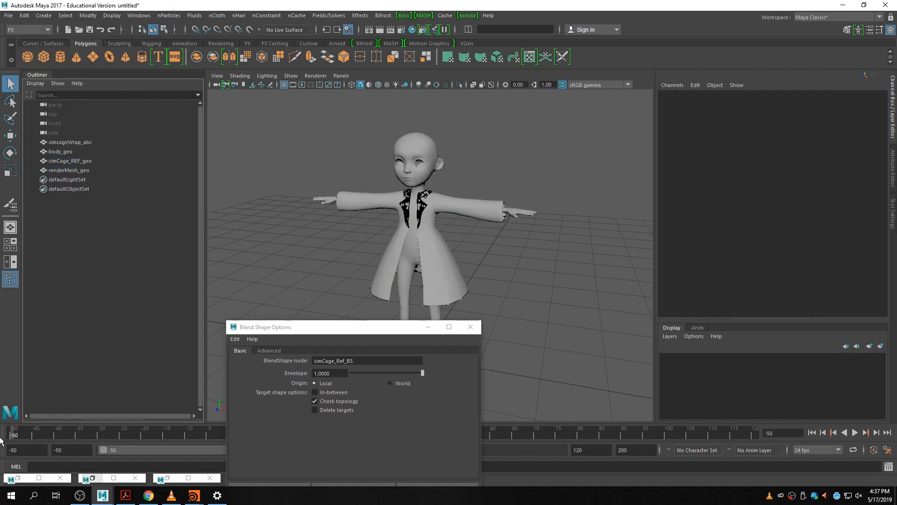
left_click(71, 141)
key("ctrl")
key("ctrl+1")
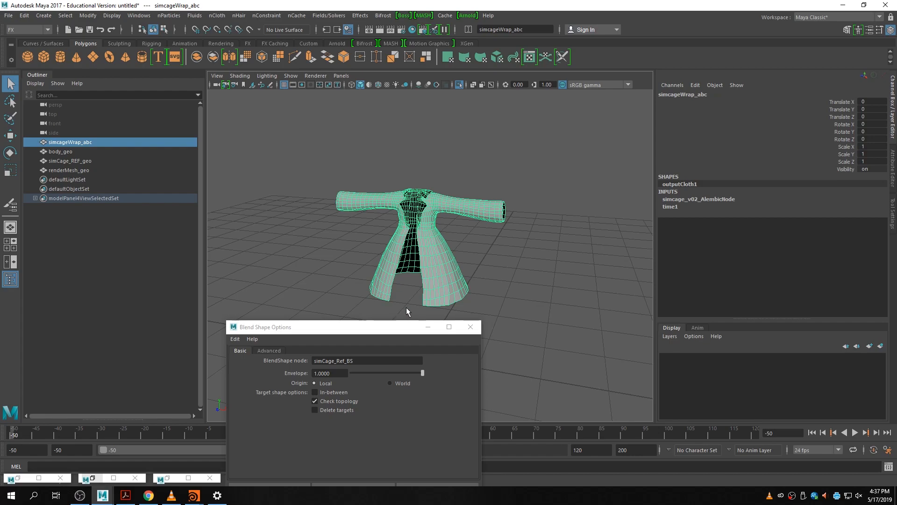
left_click(428, 327)
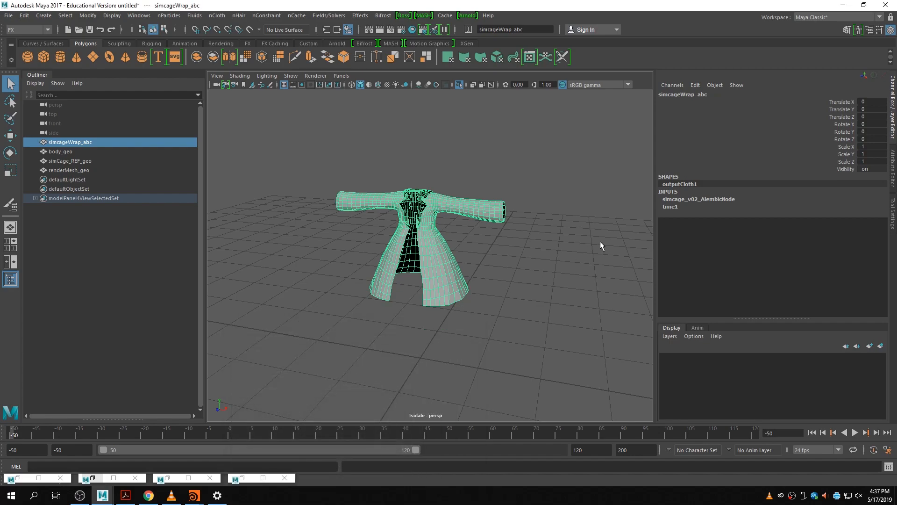
- Duplicate simcageWrap_abc at frame -50, test-move the copy away from the original, and undo the move
key("ctrl+d")
left_click(119, 181)
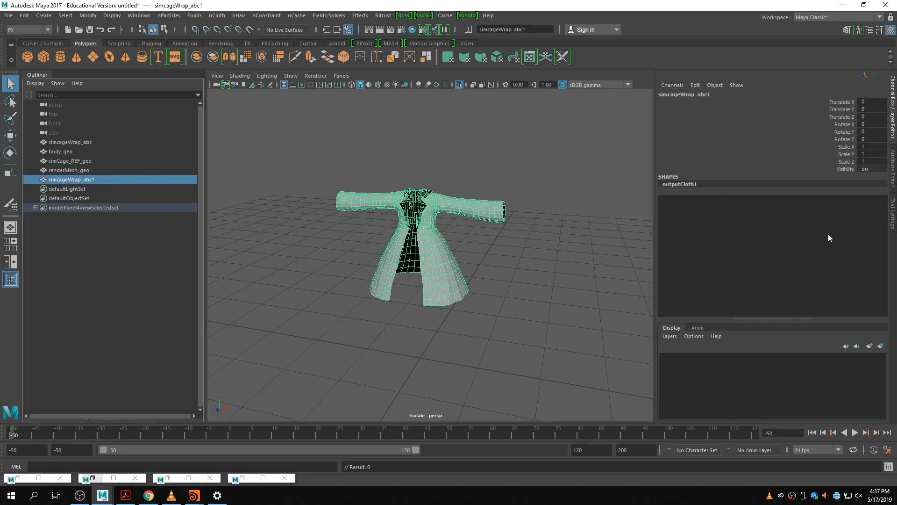
key("w")
left_click_drag(420, 358, 544, 336)
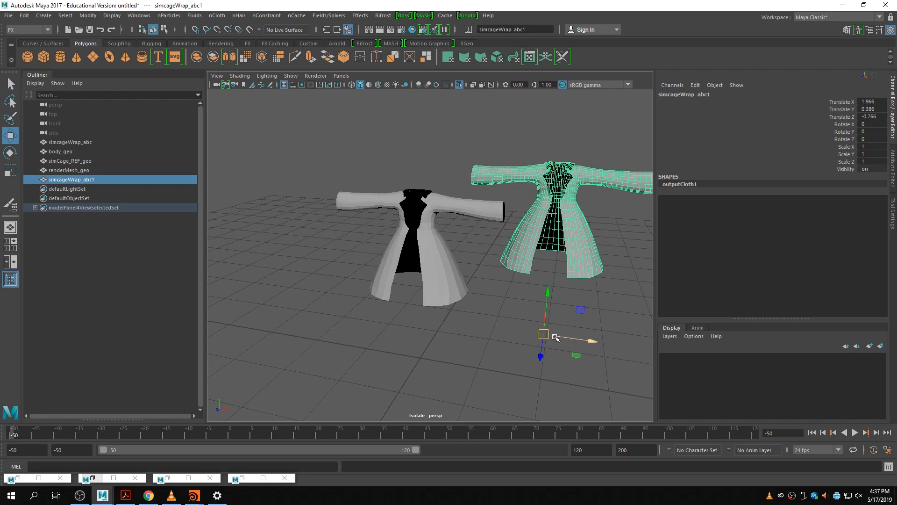
key("ctrl+z")
- Delete the imported low-resolution reference coat simCage_REF_geo
double_click(82, 181)
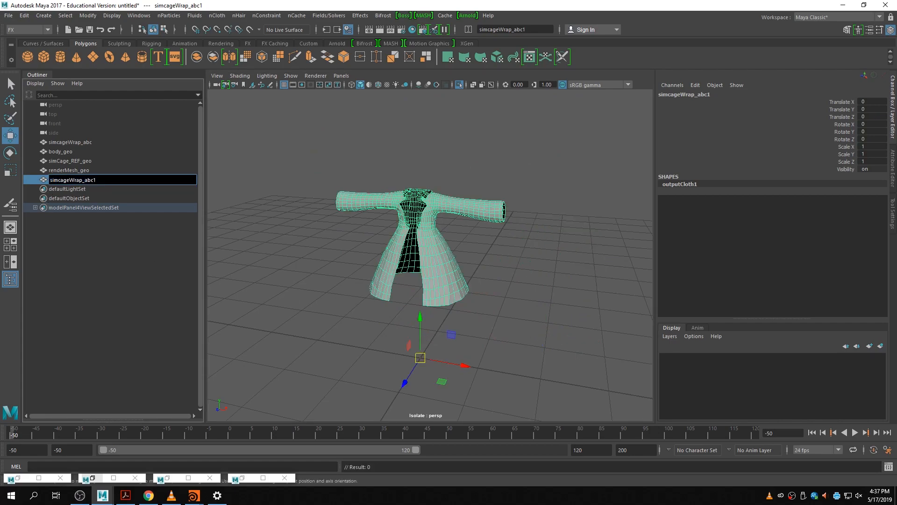
left_click(96, 163)
key("Delete")
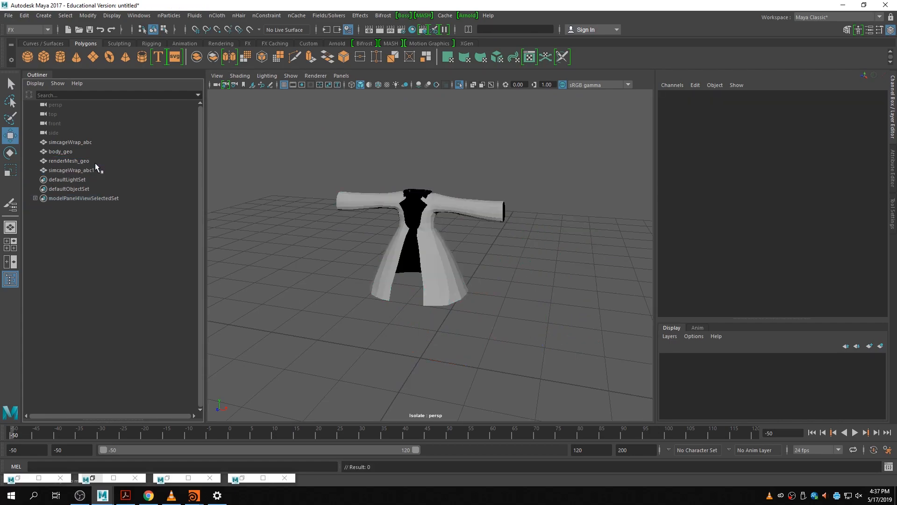
- Rename the duplicated cage simcageWrap_abc1 as simcage_Ref_geo
left_click(96, 171)
double_click(97, 171)
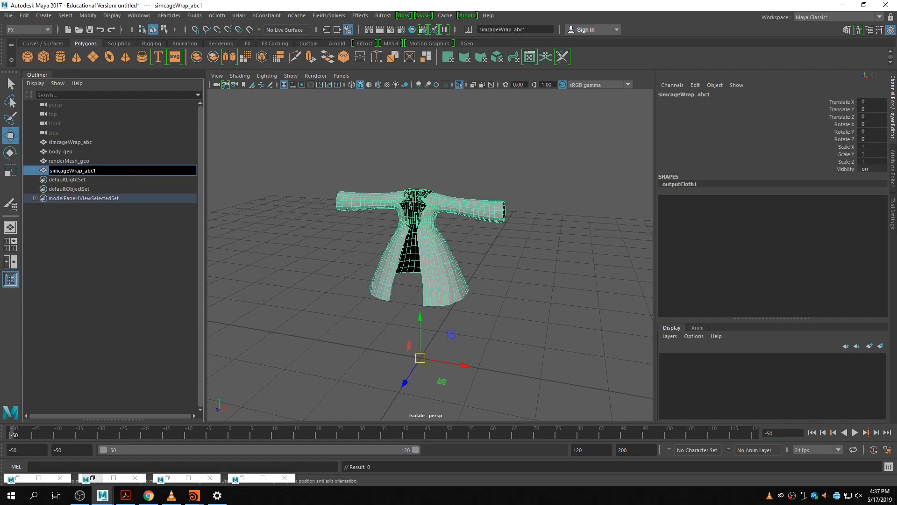
key("BackSpace")
key("BackSpace")
key("BackSpace")
key("BackSpace")
key("BackSpace")
type("e_Ren")
type("_geo")
key("Return")
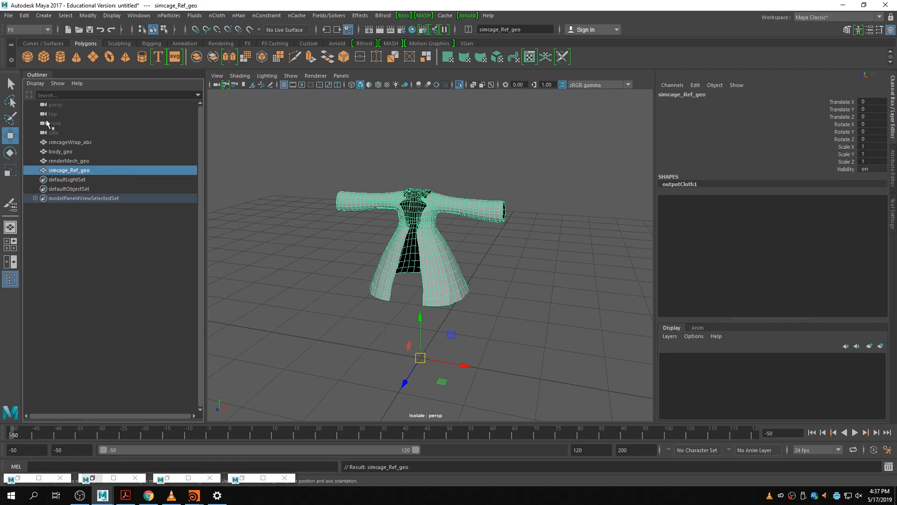
- Apply a Wrap deformer to renderMesh_geo with simcage_Ref_geo as the influence object
left_click(96, 161)
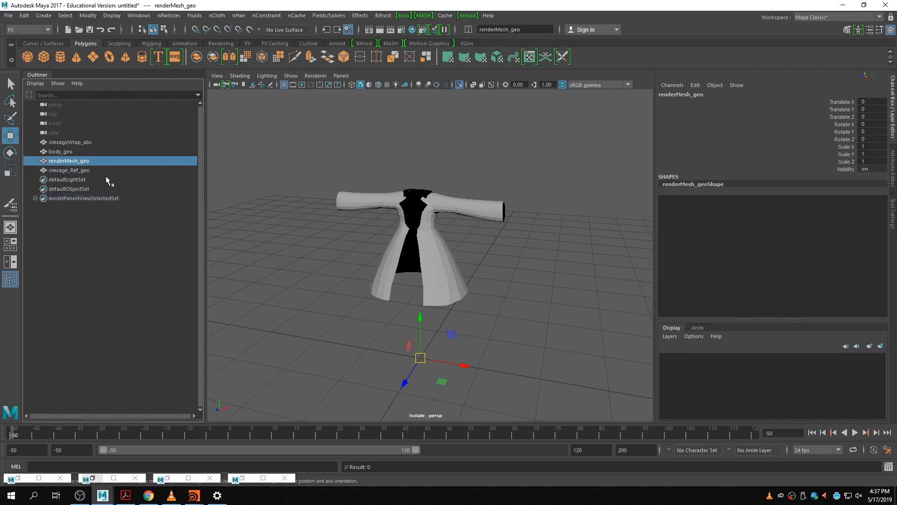
left_click(100, 170, "ctrl")
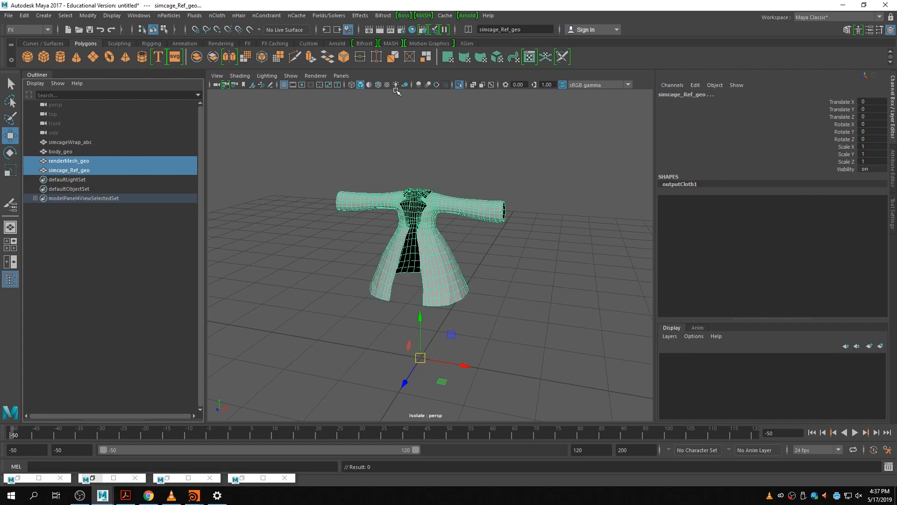
key("space")
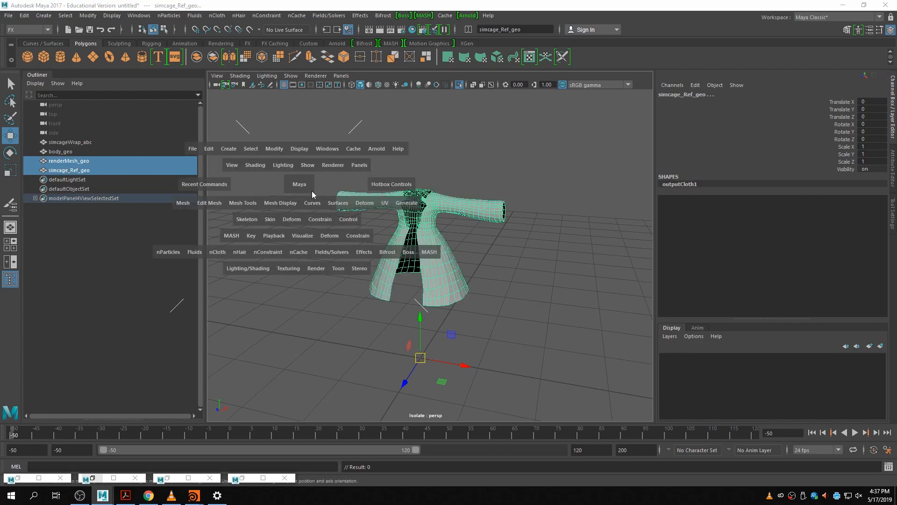
left_click(297, 221)
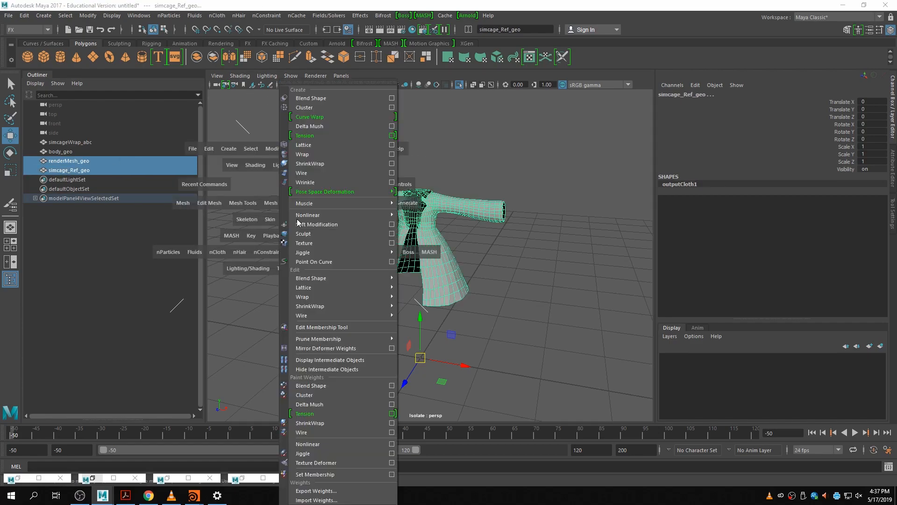
left_click(321, 154)
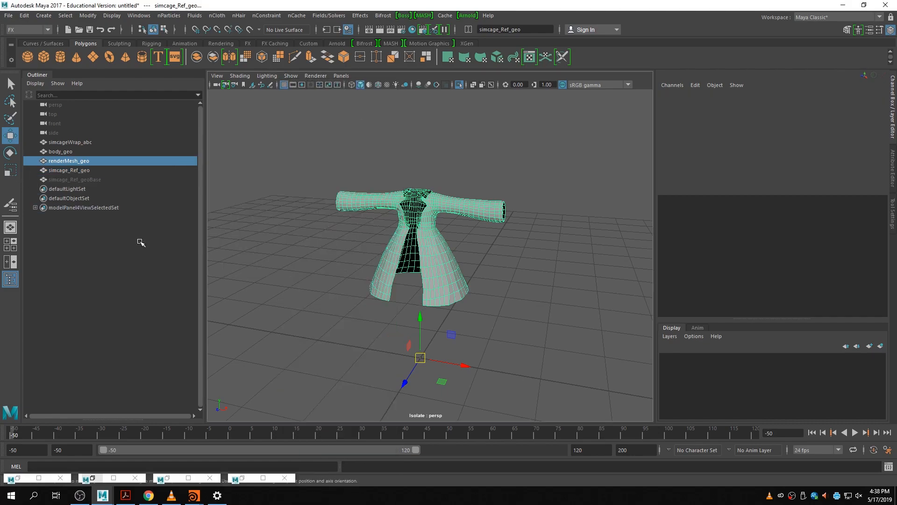
- At frame 22, create a blend shape from simcageWrap_abc onto simcage_Ref_geo and set its simcageWrap_abc weight to 1
left_click(327, 435)
left_click(77, 170)
left_click(91, 142)
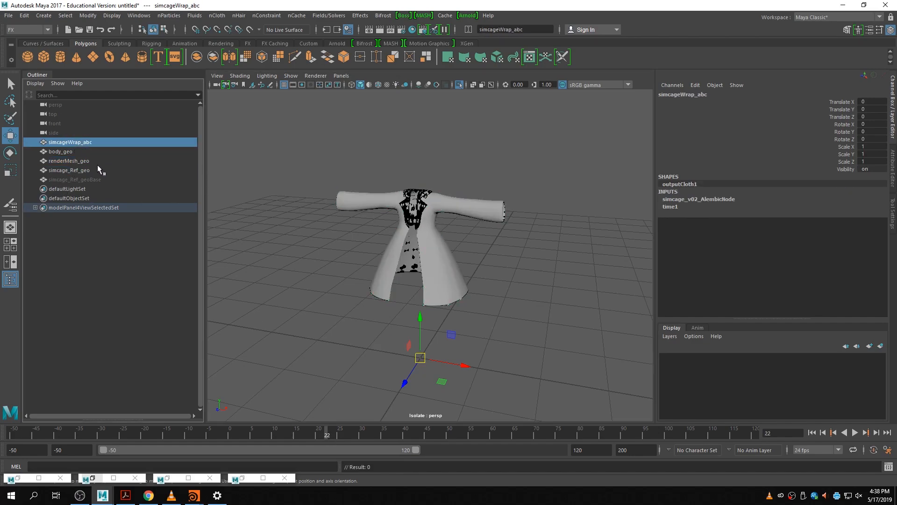
left_click(91, 169, "ctrl")
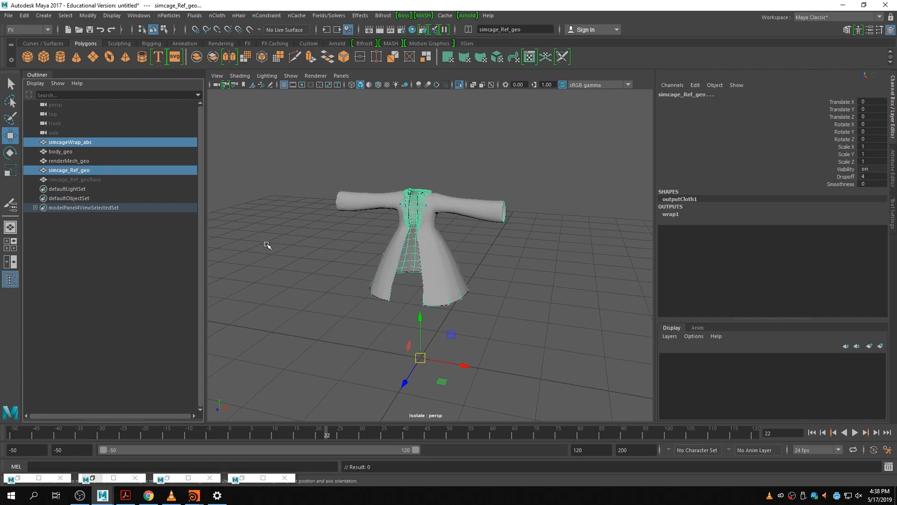
key("space")
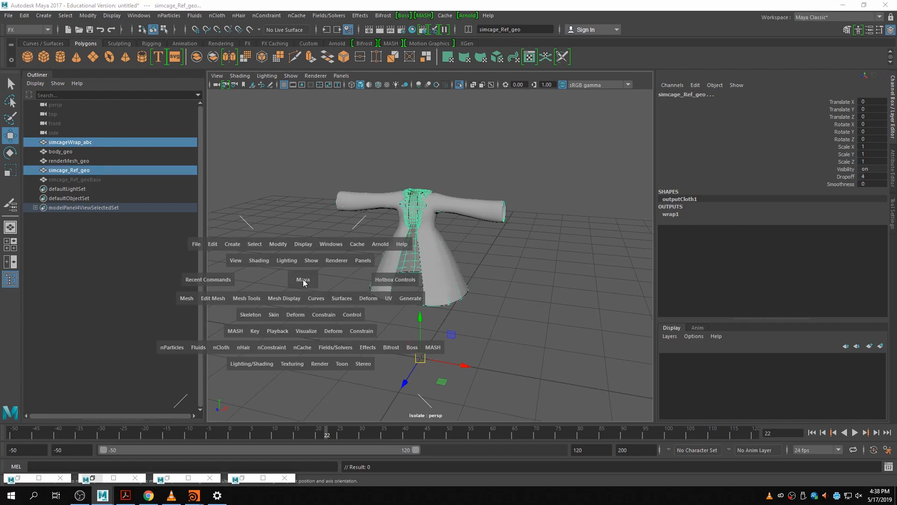
left_click(300, 317)
left_click(377, 101)
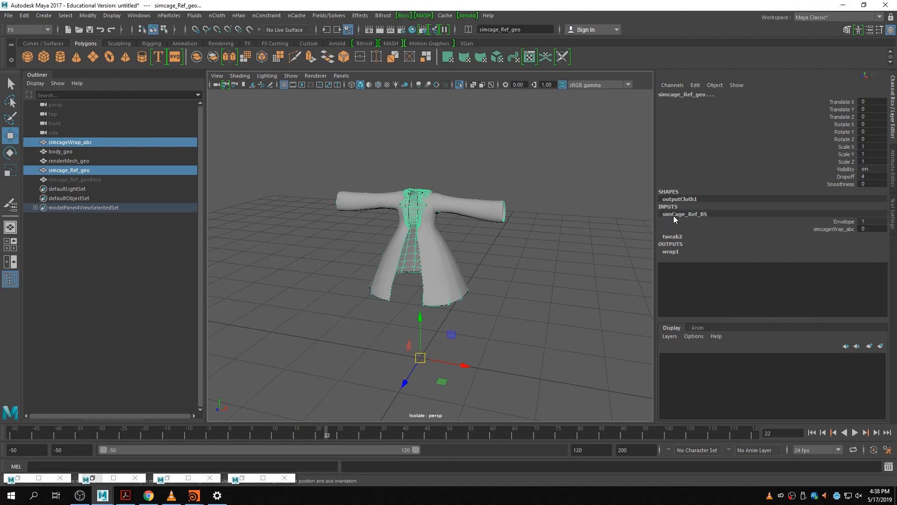
left_click(847, 229)
middle_click_drag(569, 251, 839, 252)
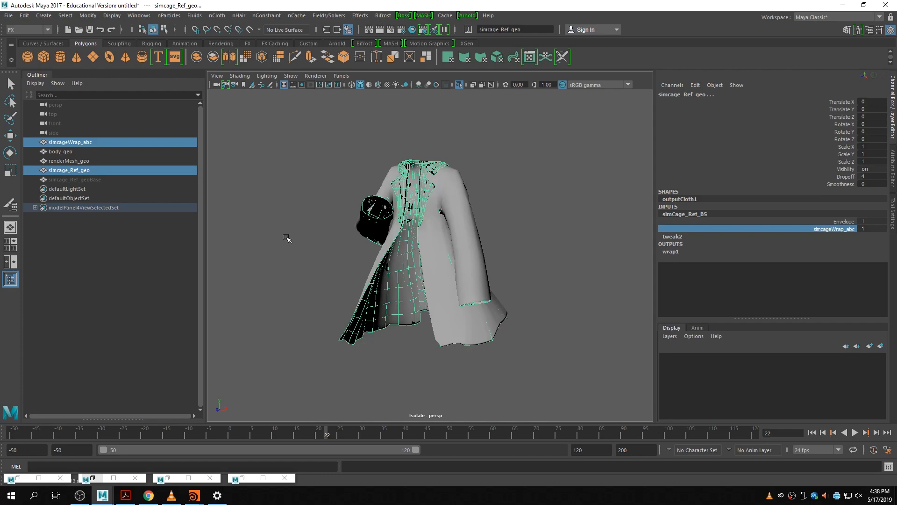
- Hide simcageWrap_abc and simcage_Ref_geo so only the render coat is shown
left_click(69, 143)
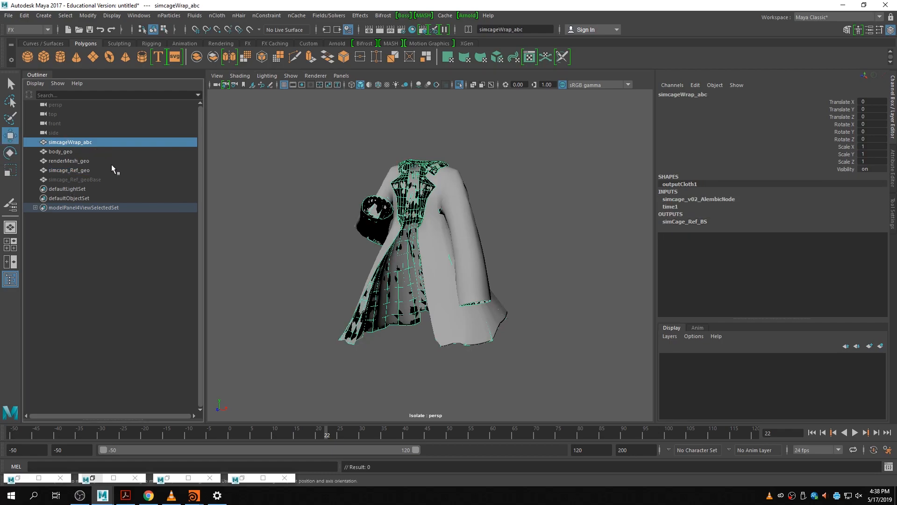
key("h")
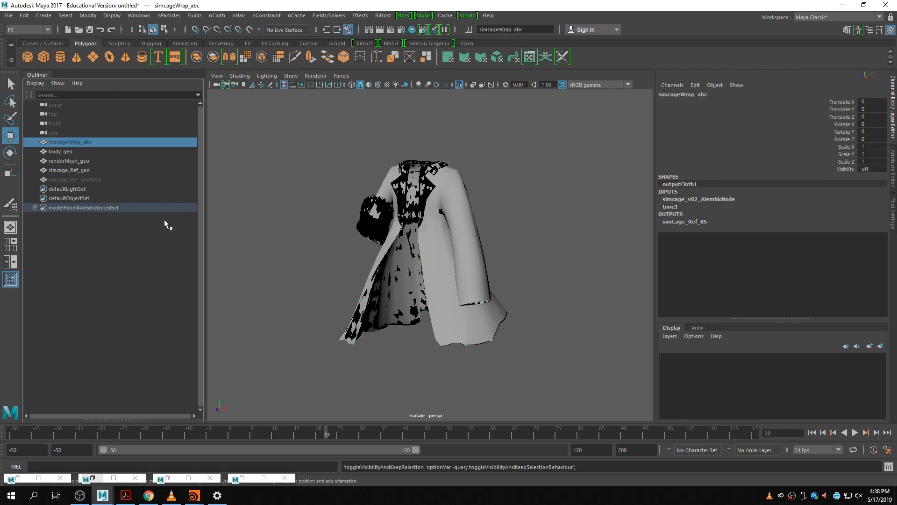
left_click(84, 171)
key("h")
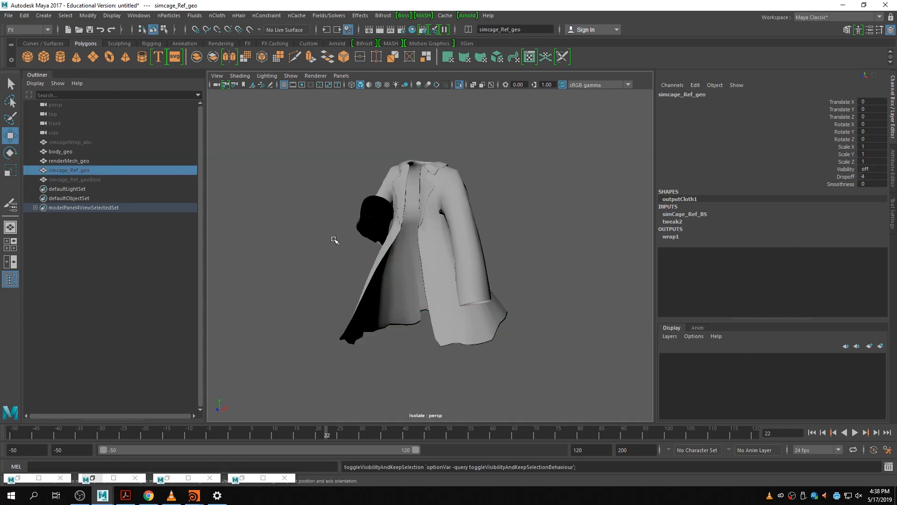
- Turn off the viewport isolation and frame body_geo together with the wrapped coat
left_click(444, 285)
scroll(522, 267, "down", 8)
left_click(70, 152)
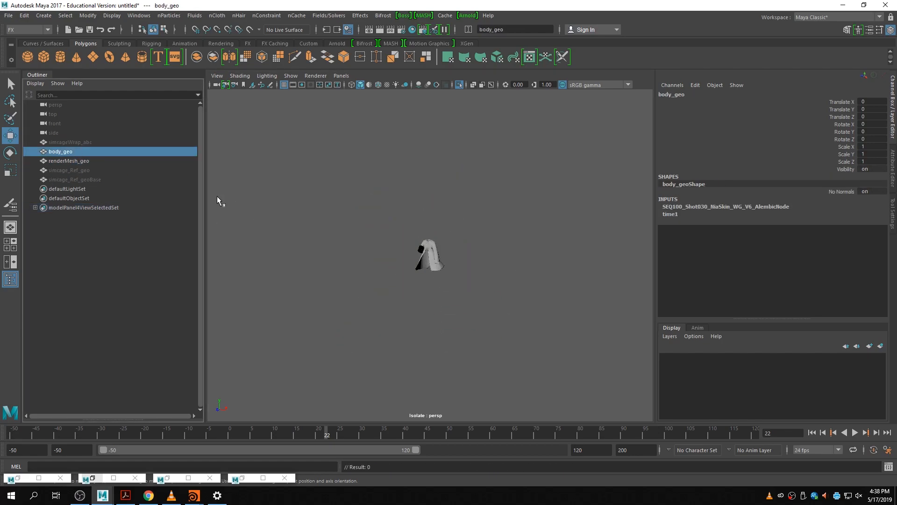
key("ctrl+1")
key("f")
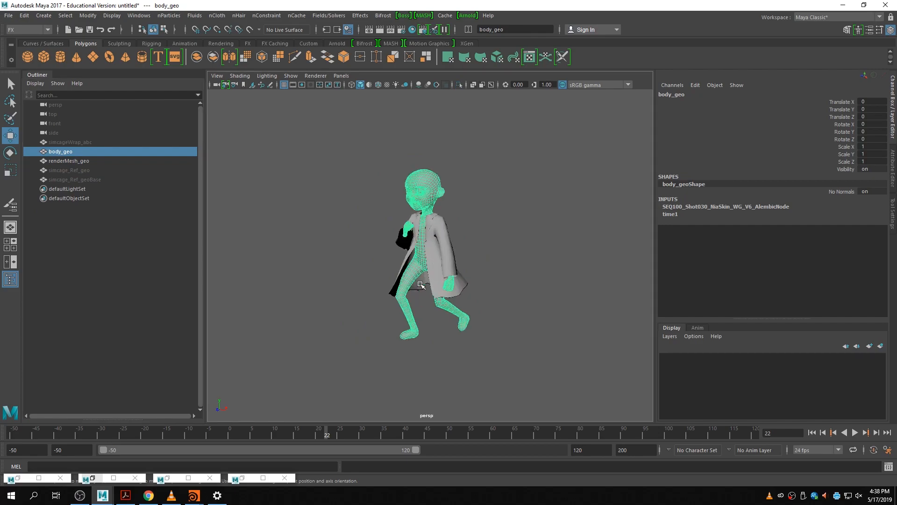
scroll(430, 282, "up", 3)
scroll(439, 285, "down", 3)
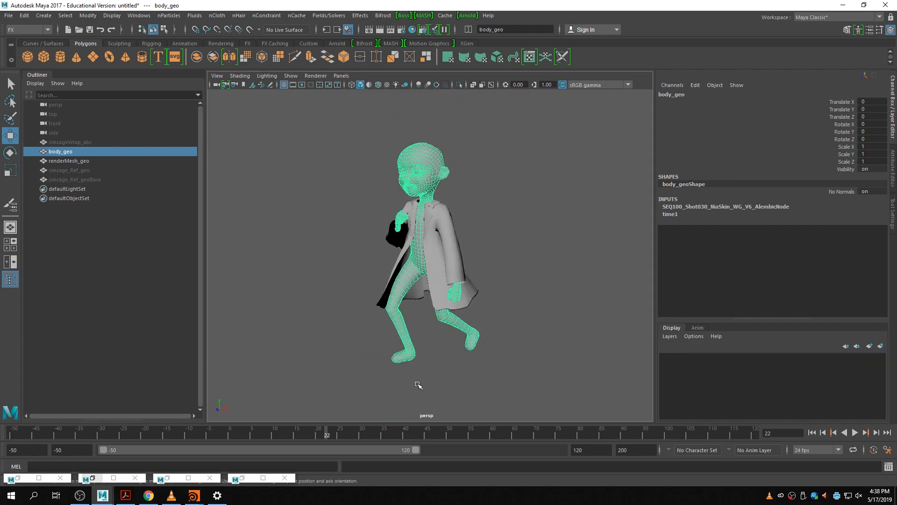
- Scrub to frame 8, view the coat on the body, and inspect the connections of renderMesh_geo and simcageWrap_abc
mouse_move(340, 432)
left_mouse_down()
mouse_move(445, 433)
mouse_move(212, 433)
mouse_move(304, 433)
mouse_move(355, 445)
mouse_move(271, 433)
left_mouse_up()
left_click_drag(554, 335, 602, 345, "alt")
left_click(532, 322)
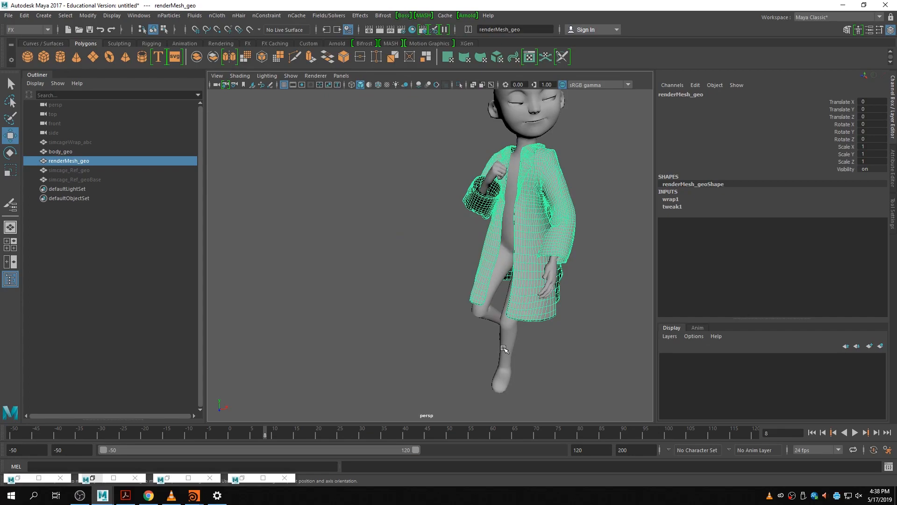
left_click(112, 142)
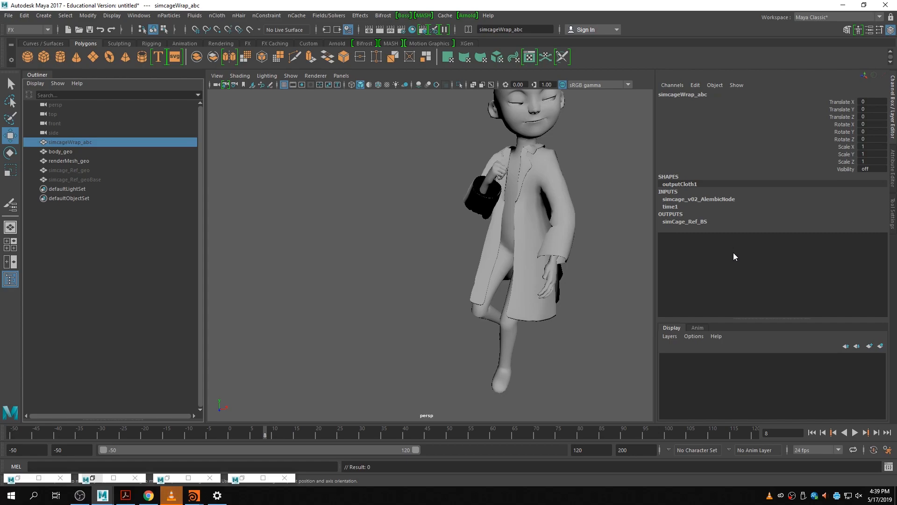
left_click(562, 198)
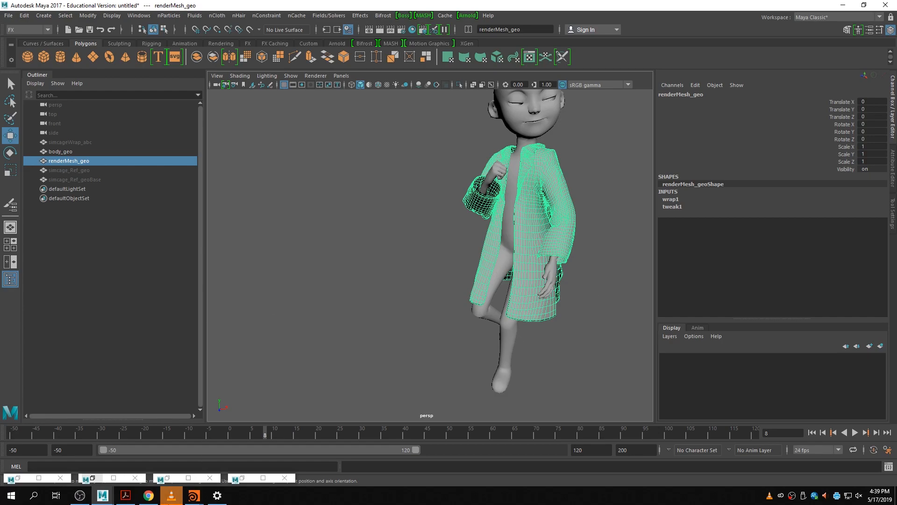
- Switch to VLC to watch the finished shot Shot400_060FINISHED.mp4, and close the player
mouse_move(171, 495)
left_click(186, 453)
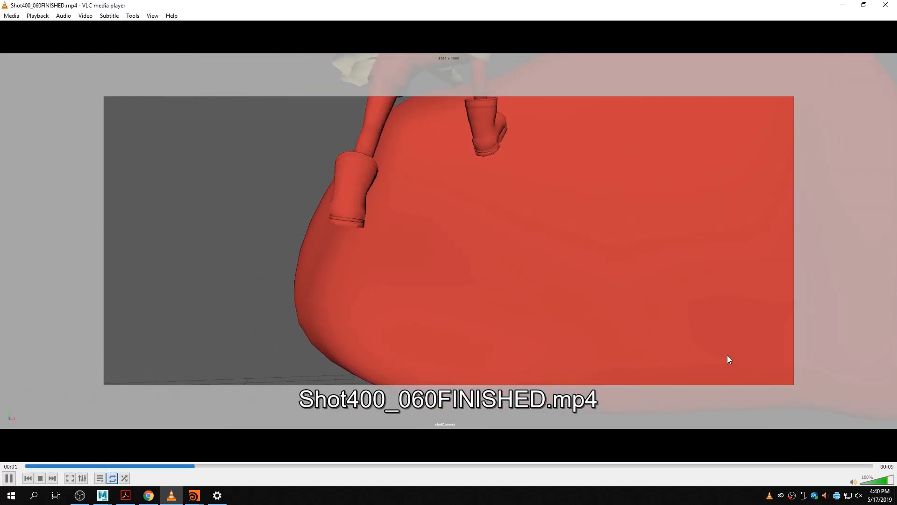
mouse_move(165, 499)
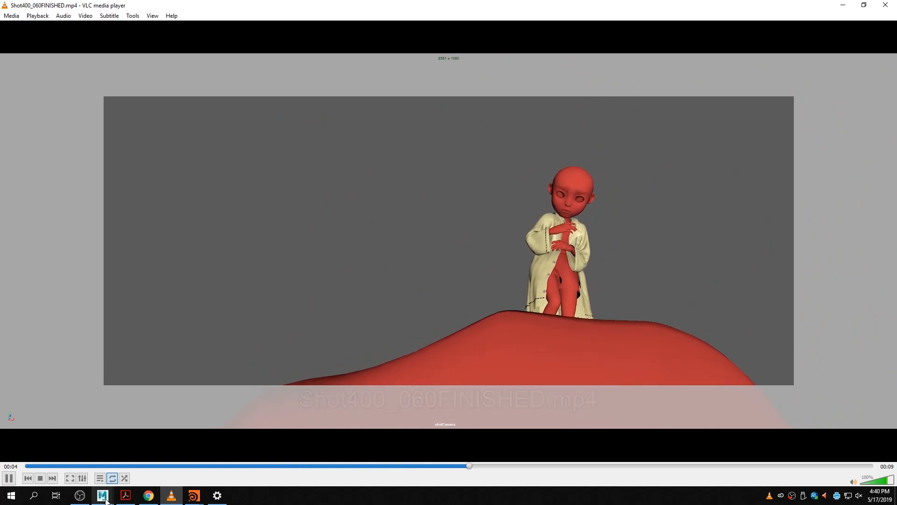
mouse_move(127, 497)
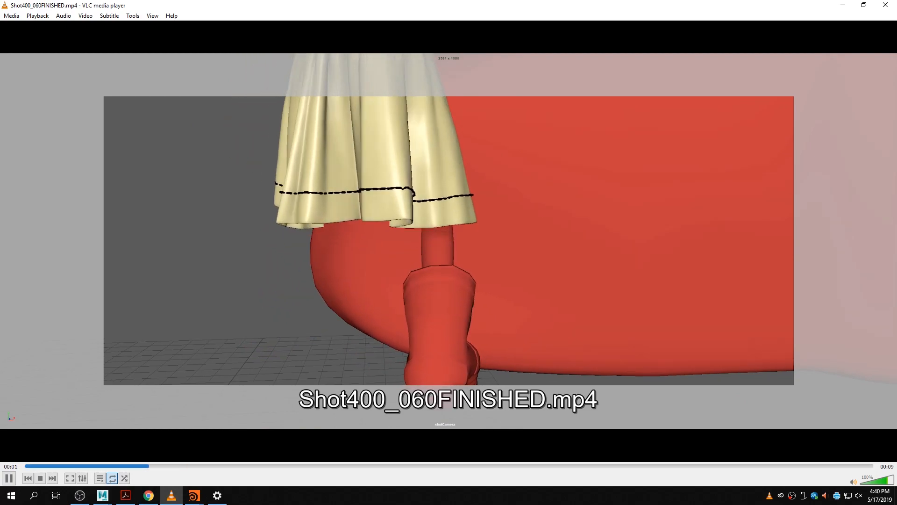
left_click(886, 5)
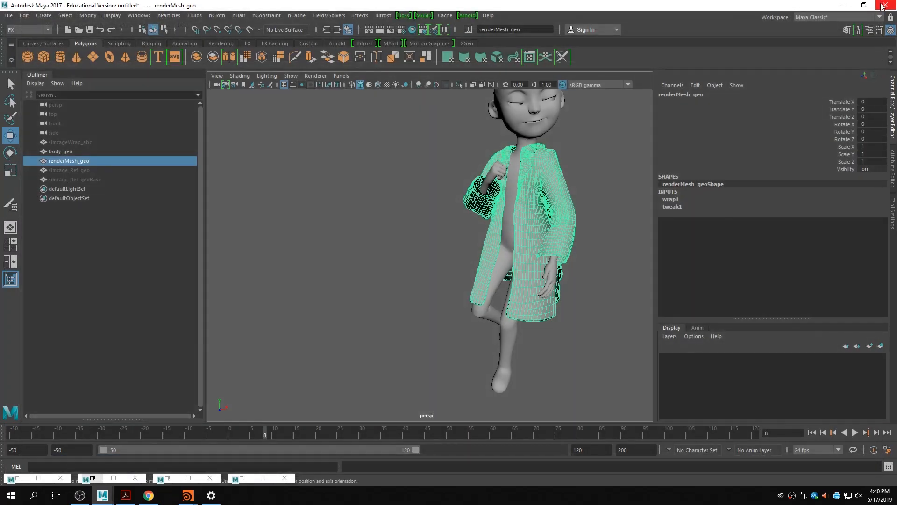
- Minimize Maya and switch to Houdini with the vellumDemo.hipnc scene
left_click(154, 495)
left_click(154, 495)
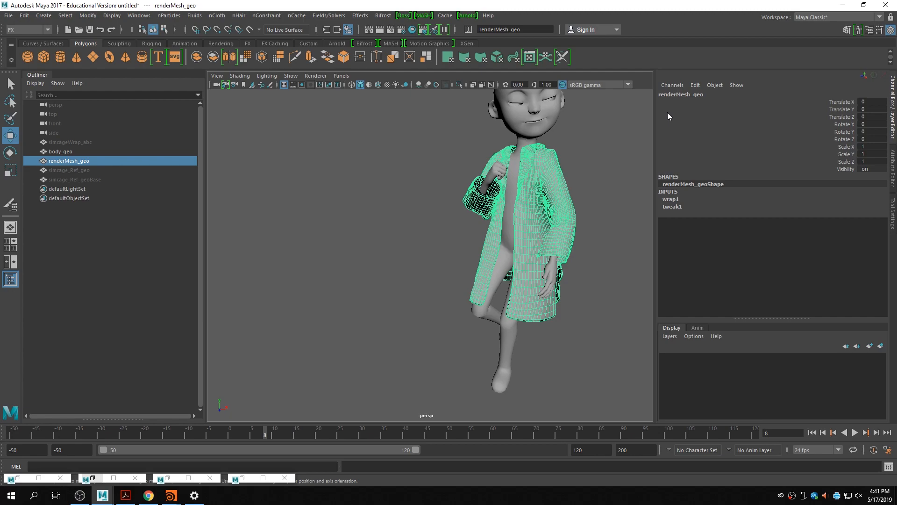
left_click(843, 5)
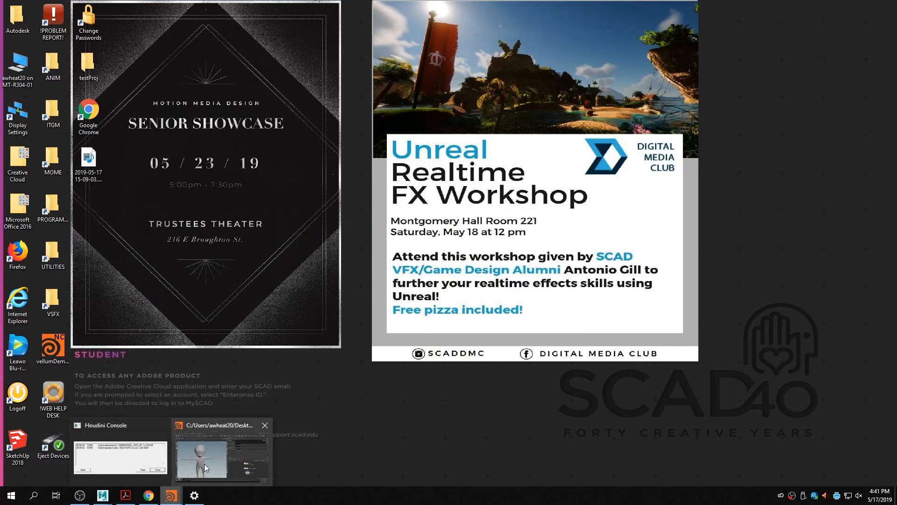
left_click(218, 459)
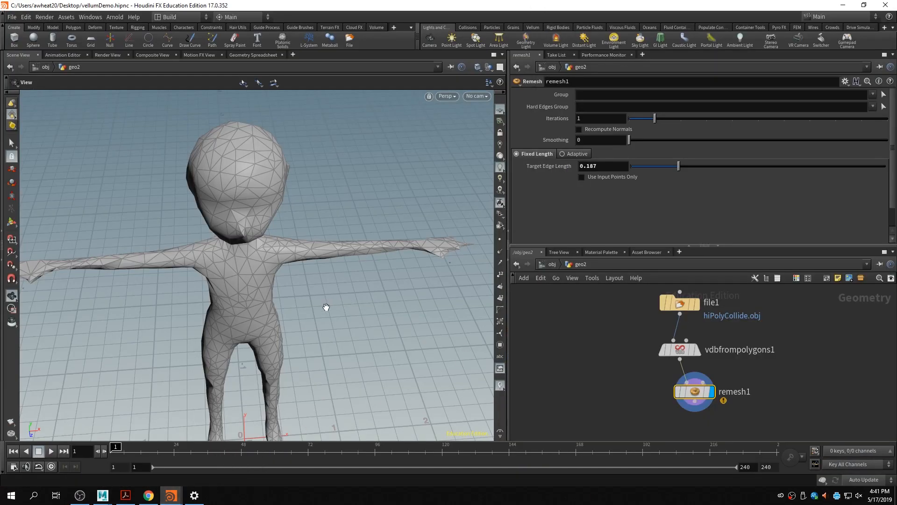
- Go up to the obj level, delete the geo2 object, and reposition the geo1 node
left_click_drag(326, 307, 337, 289)
left_click(552, 266)
left_click(603, 318)
key("Delete")
left_click_drag(777, 325, 665, 325)
left_click_drag(399, 308, 290, 297)
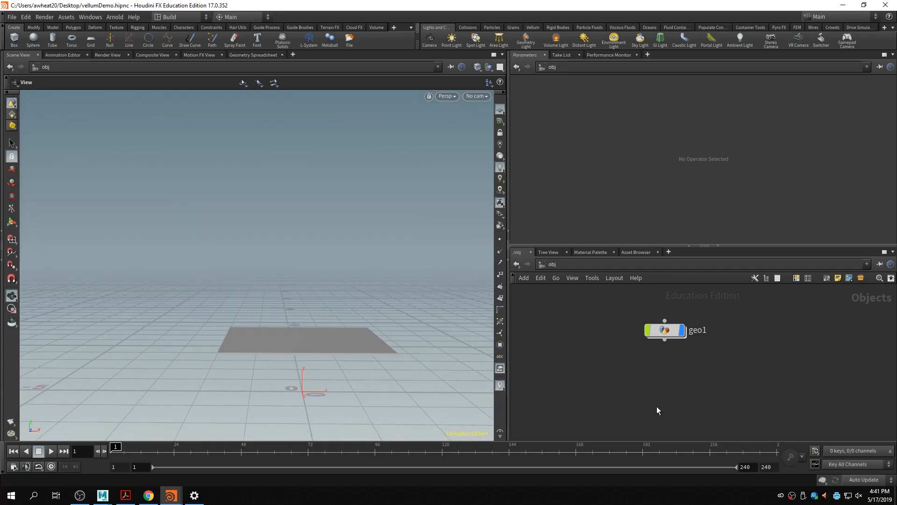
- Open the geo1 network and bring its cloth grid closer in the viewport
mouse_move(709, 386)
middle_mouse_down()
mouse_move(695, 375)
mouse_move(697, 396)
mouse_move(722, 387)
middle_mouse_up()
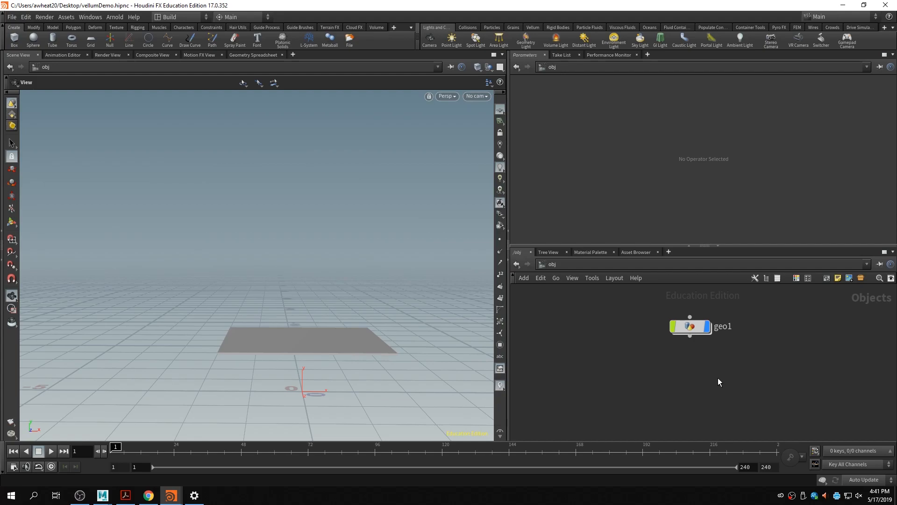
double_click(691, 326)
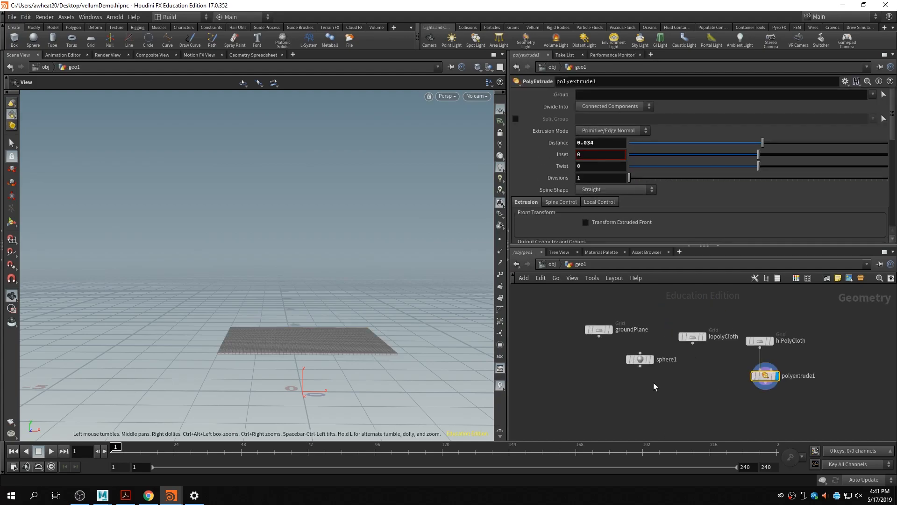
scroll(630, 382, "up", 3)
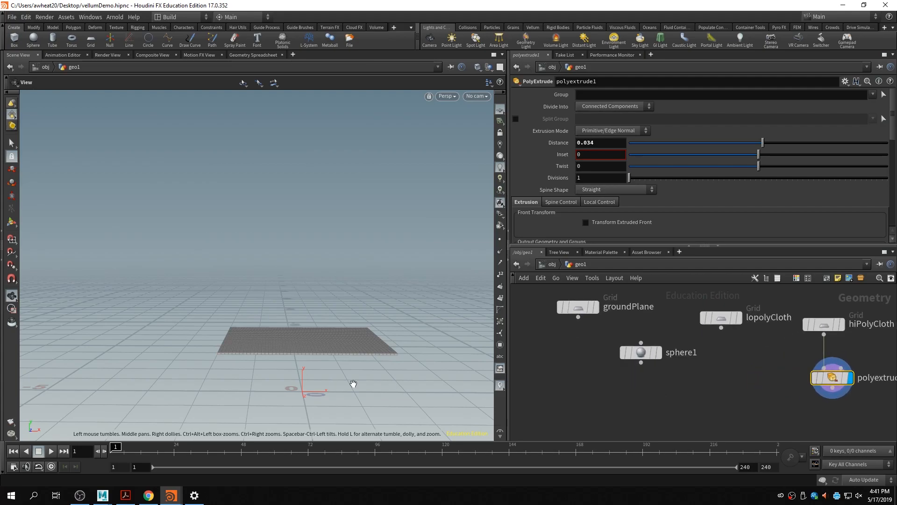
middle_click_drag(351, 384, 303, 313)
right_click_drag(302, 313, 343, 339)
left_click_drag(340, 323, 306, 344)
left_click_drag(392, 388, 425, 361)
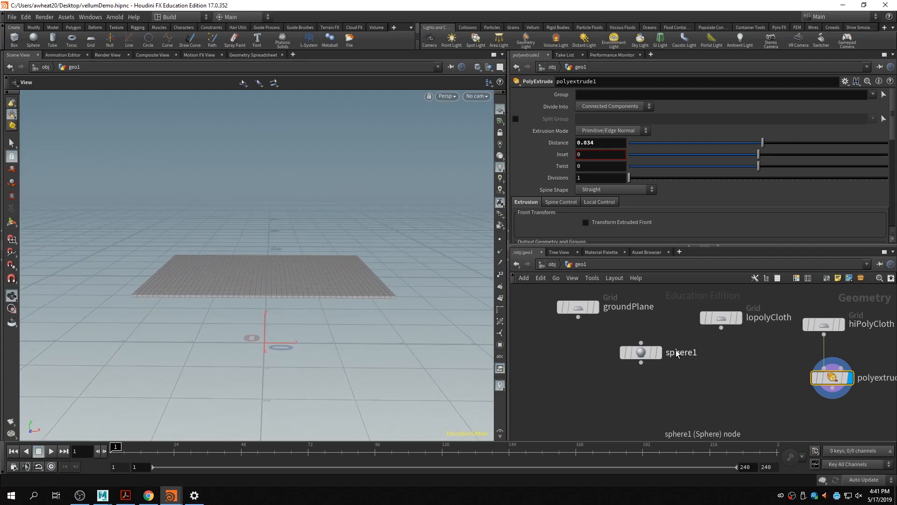
- Display the lopolyCloth grid, inspect the hiPolyCloth parameters, and display polyextrude1 again
left_click(739, 320)
left_click_drag(394, 325, 420, 328)
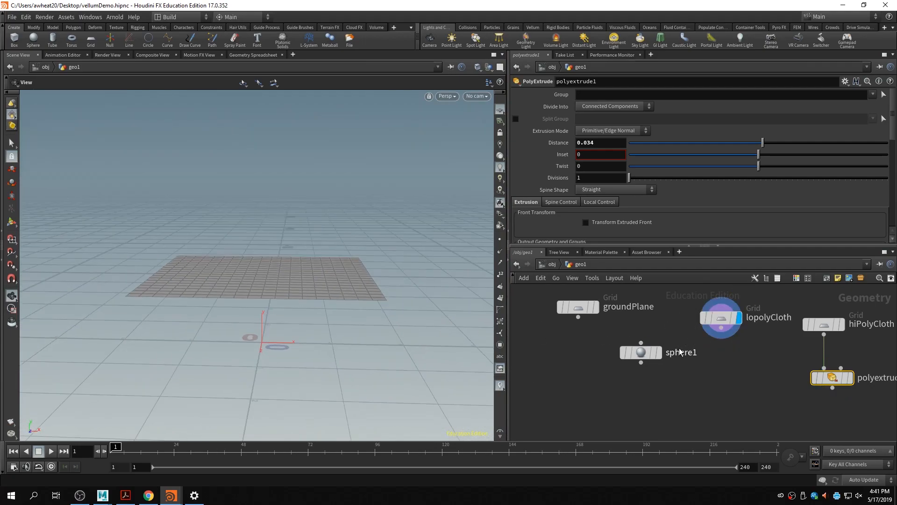
left_click(824, 324)
middle_click_drag(769, 362, 706, 352)
left_click(790, 366)
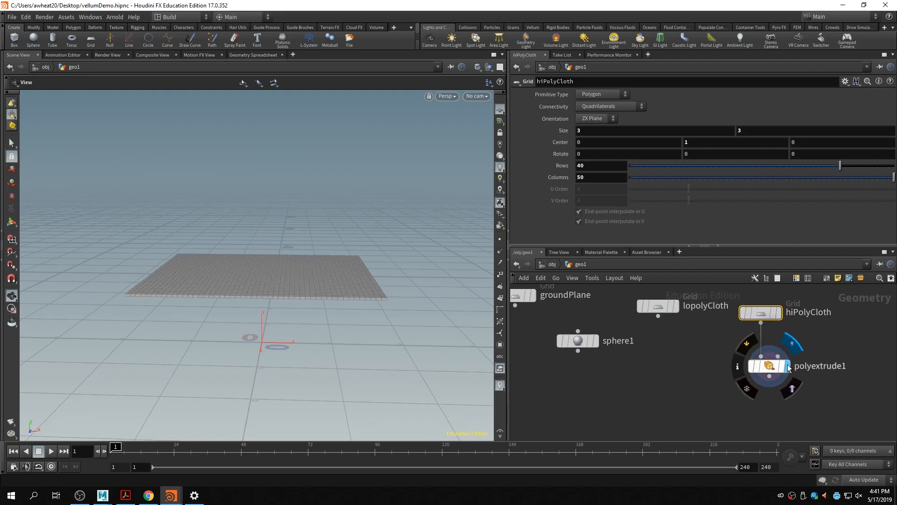
- Display the sphere1 node and the groundPlane grid in turn to examine the collision objects
middle_click_drag(627, 374, 694, 391)
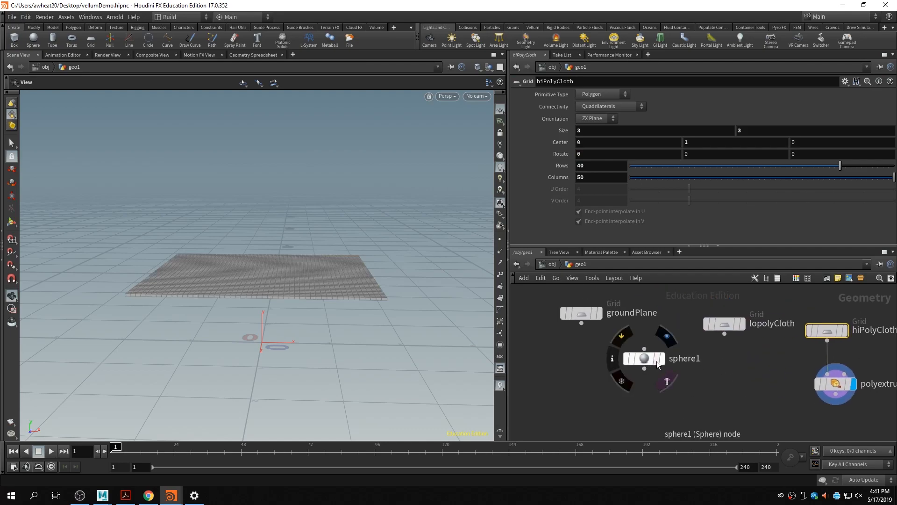
left_click(662, 359)
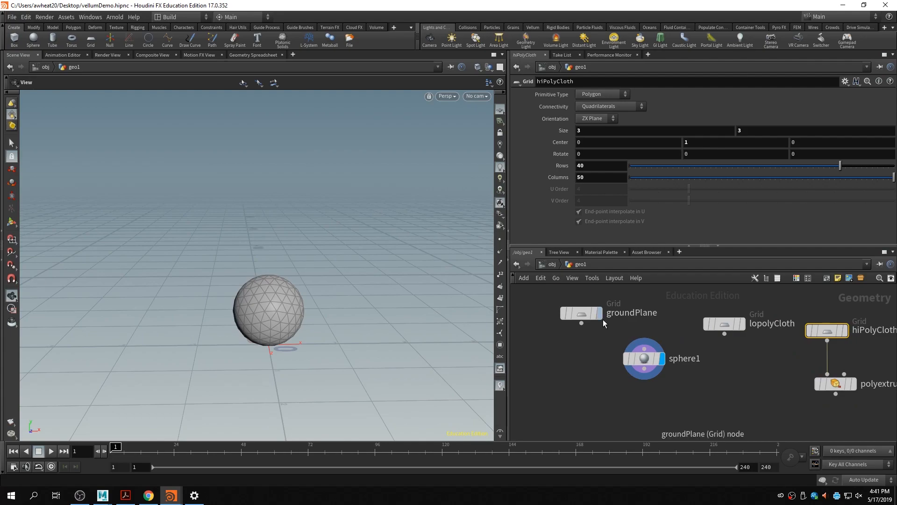
left_click(600, 314)
mouse_move(394, 343)
left_mouse_down()
mouse_move(407, 310)
mouse_move(463, 335)
mouse_move(386, 336)
left_mouse_up()
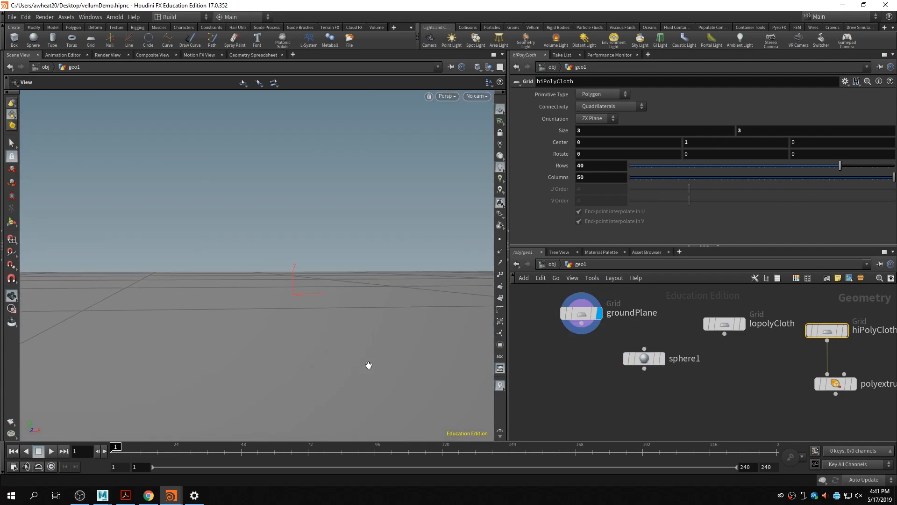
scroll(694, 397, "down", 1)
- Add a Merge node, connect groundPlane and sphere1 to it, and display the merged result
middle_click_drag(692, 398, 700, 385)
left_click(700, 385)
key("Tab")
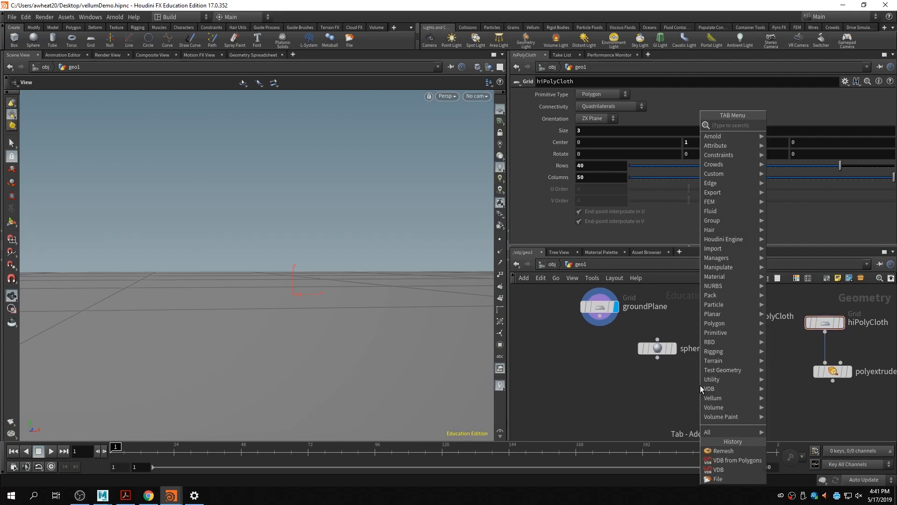
type("mer")
key("Return")
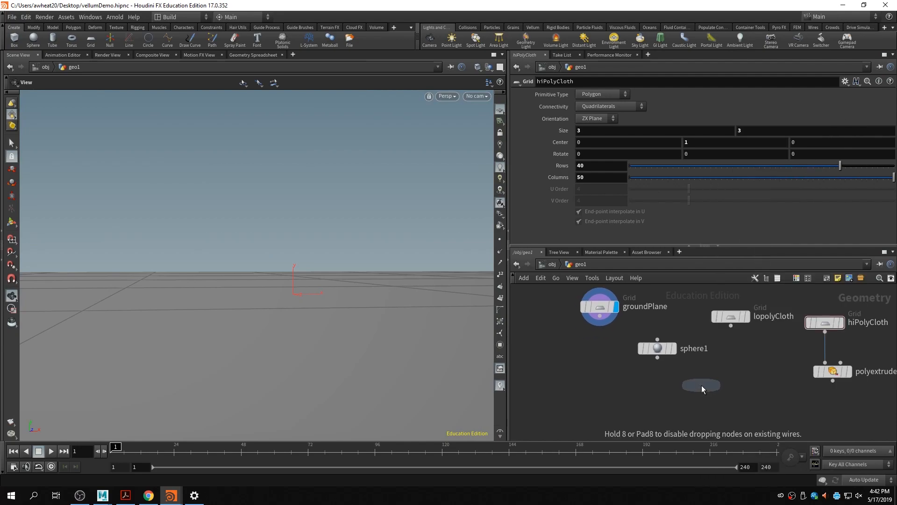
left_click(702, 385)
left_click_drag(600, 317, 702, 377)
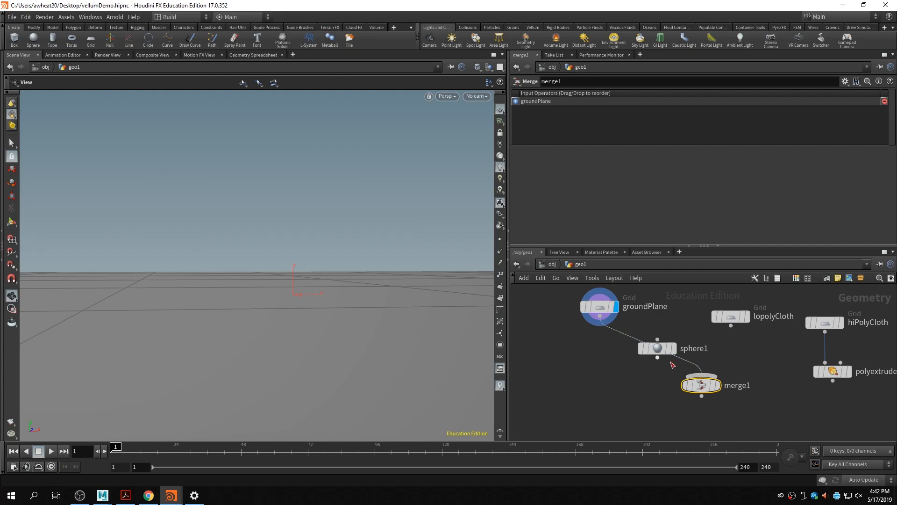
left_click_drag(658, 358, 673, 336)
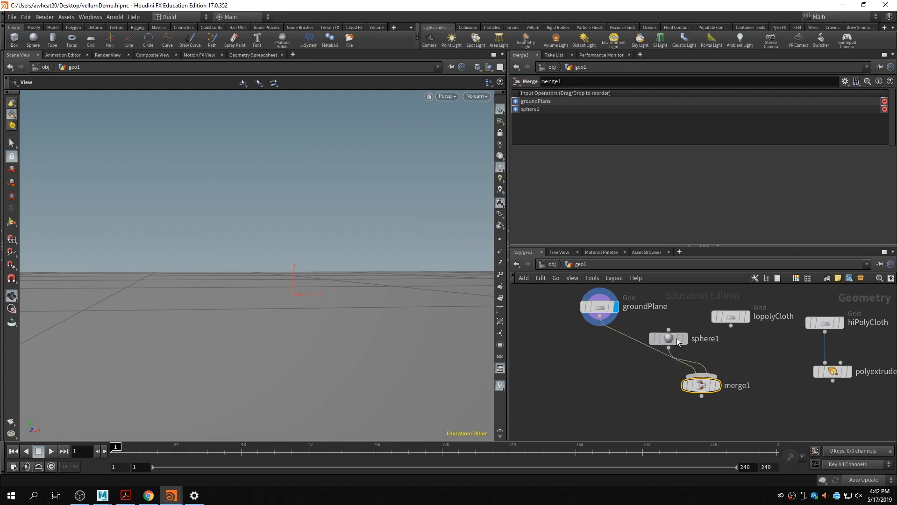
left_click(722, 364)
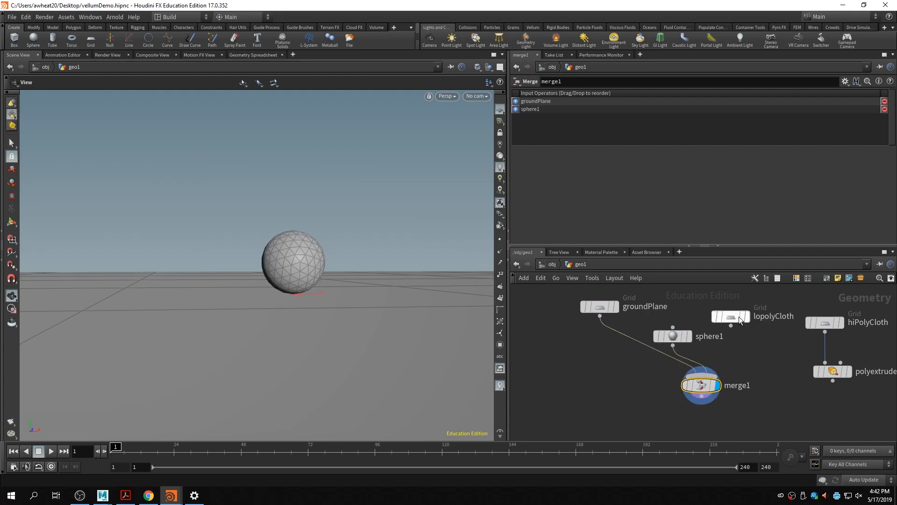
- Connect lopolyCloth and polyextrude1 to the merge to preview all the objects together, and delete the merge node
left_click_drag(731, 325, 708, 377)
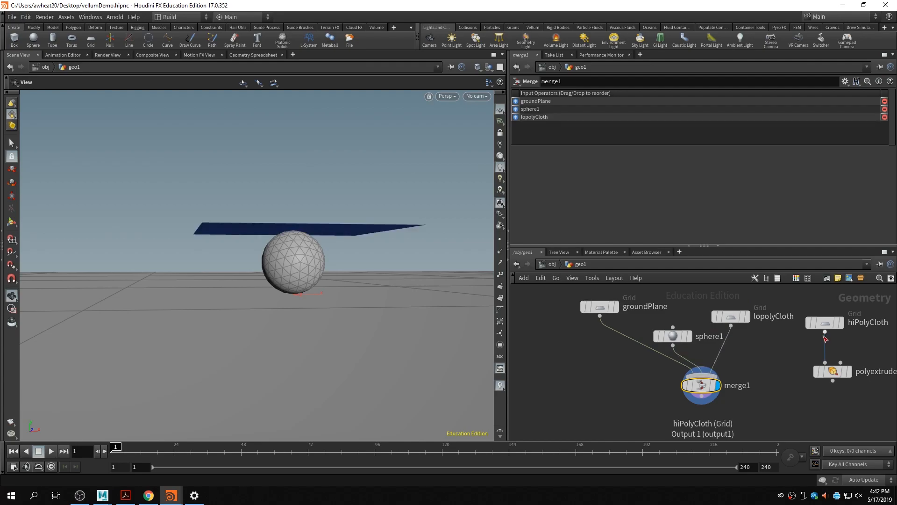
left_click_drag(832, 381, 729, 384)
left_click_drag(409, 320, 272, 309)
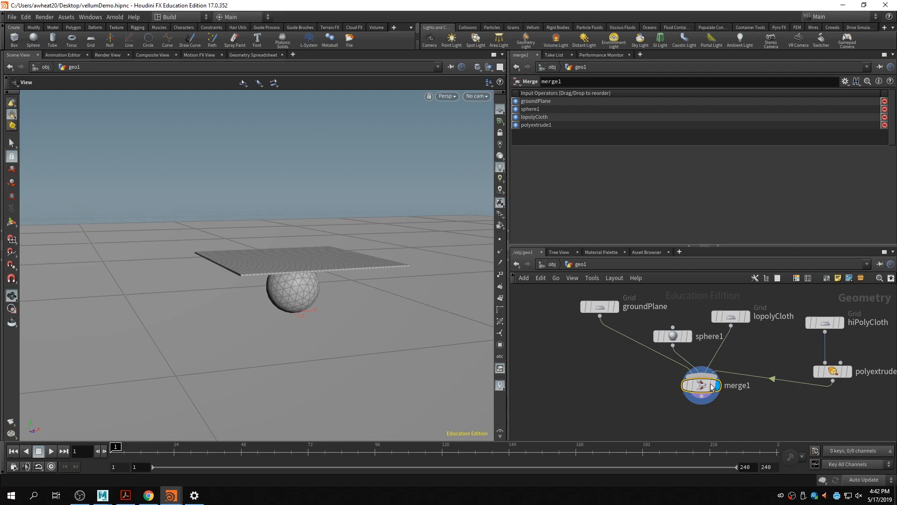
mouse_move(706, 388)
mouse_move(703, 385)
left_mouse_down()
mouse_move(684, 342)
mouse_move(688, 391)
left_mouse_up()
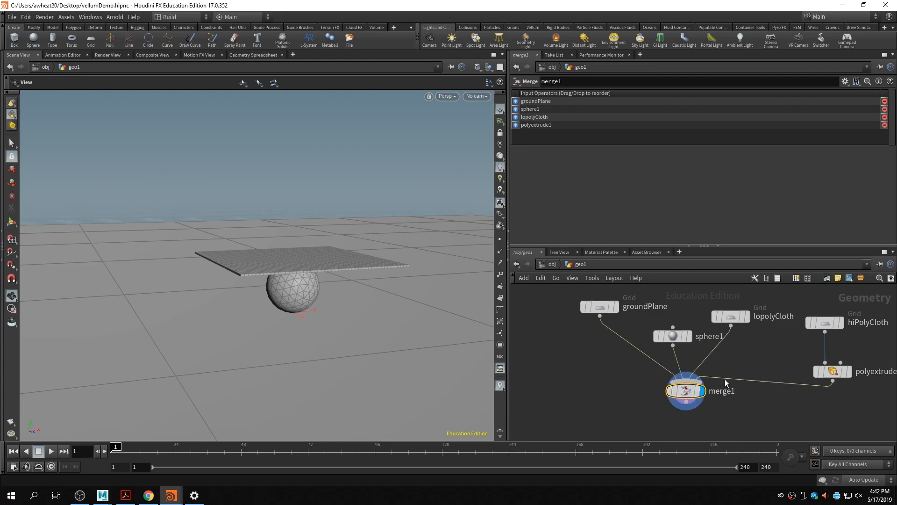
middle_click_drag(737, 417, 753, 391)
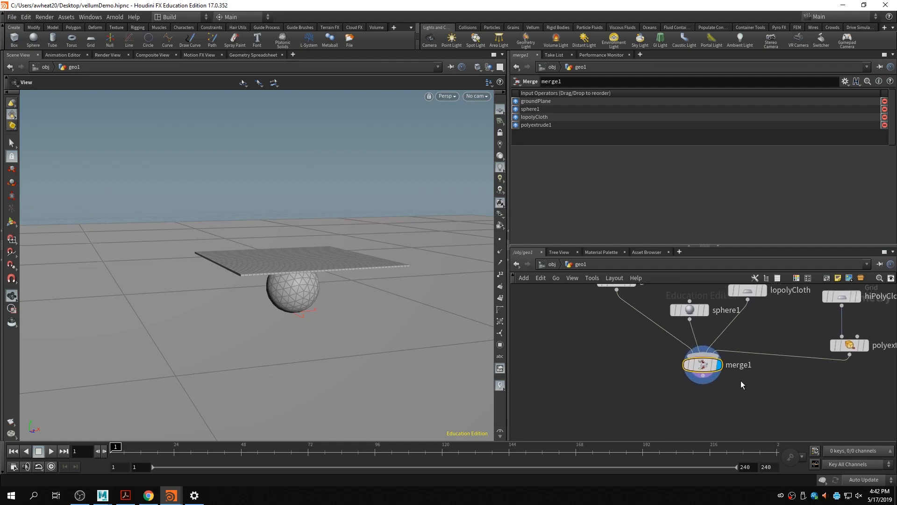
key("Delete")
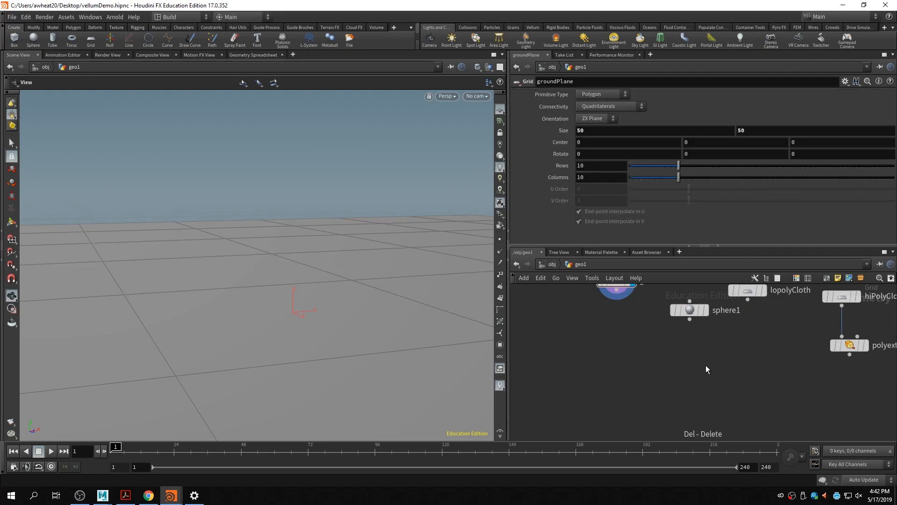
- Add a Vellum Constraints node below the sphere1 and lopolyCloth nodes
key("h")
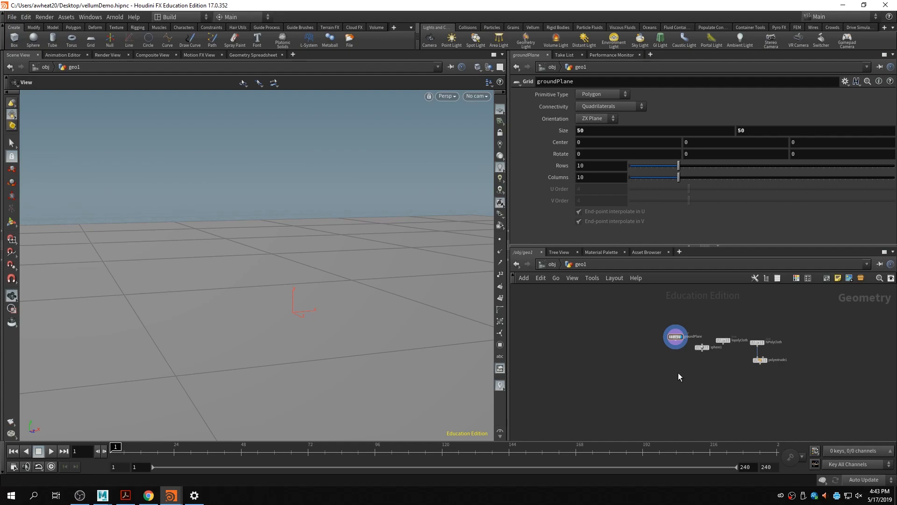
right_click_drag(642, 382, 721, 358)
middle_click_drag(721, 358, 637, 370)
right_click_drag(638, 370, 647, 376)
mouse_move(647, 375)
middle_mouse_down()
mouse_move(619, 398)
mouse_move(642, 388)
middle_mouse_up()
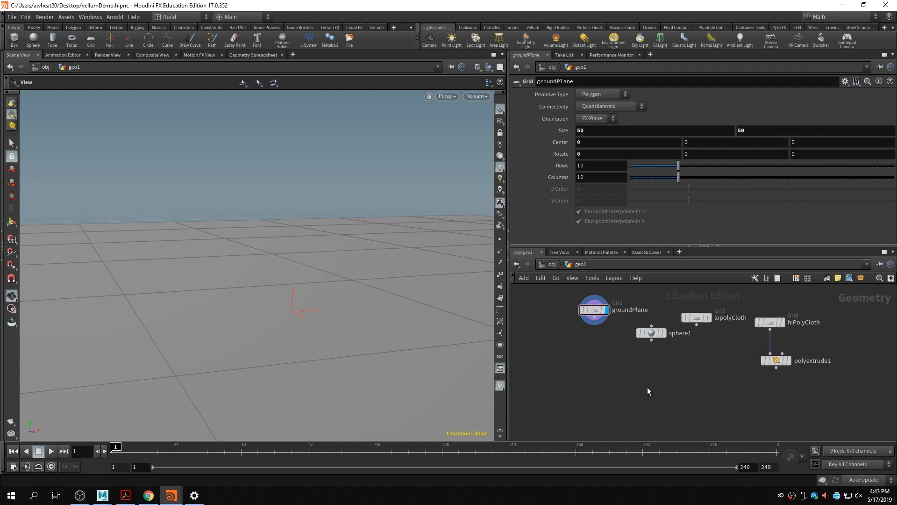
key("Tab")
type("vell")
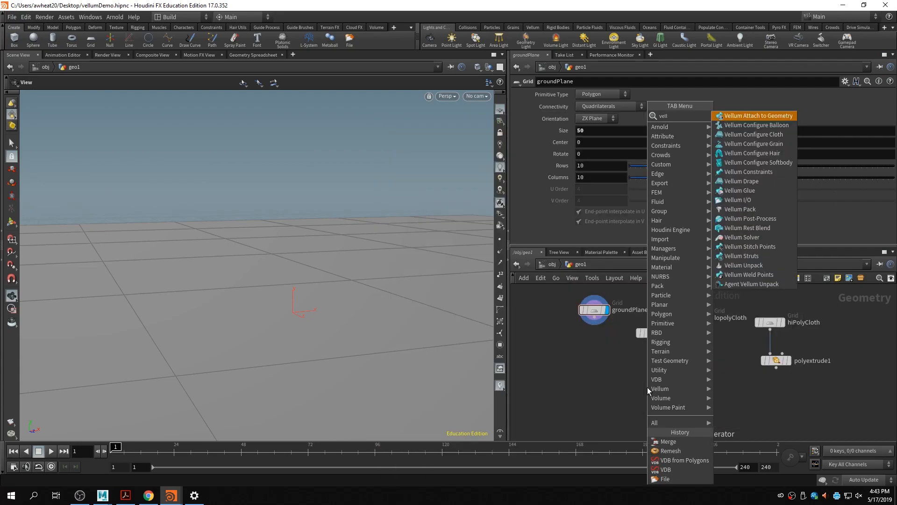
type("umcon")
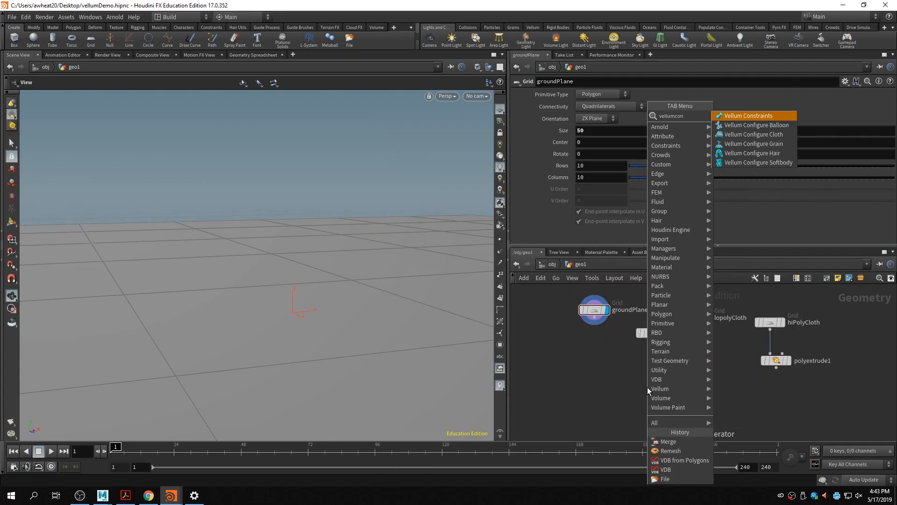
key("Return")
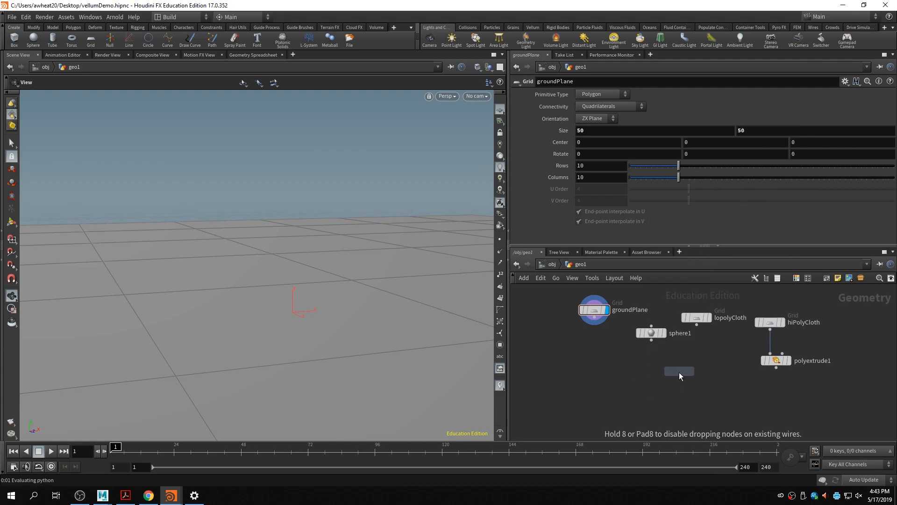
left_click(682, 374)
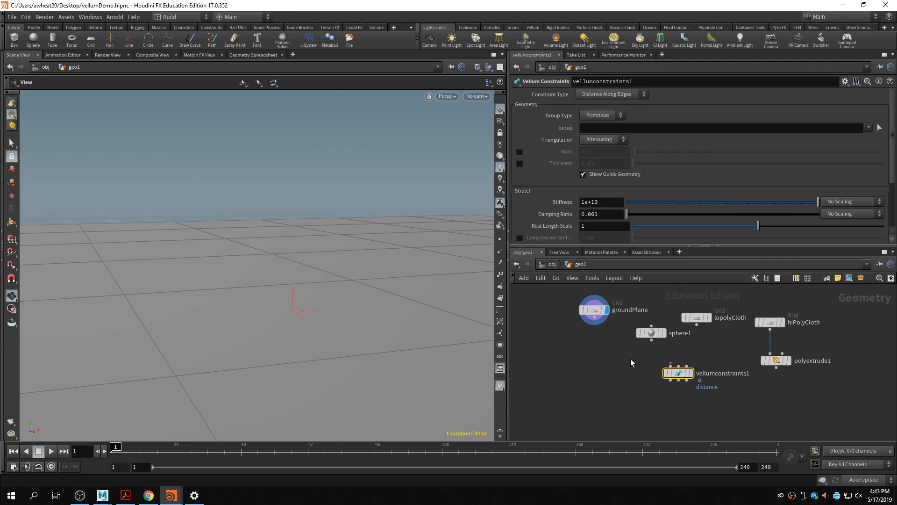
key("Tab")
type("vellum")
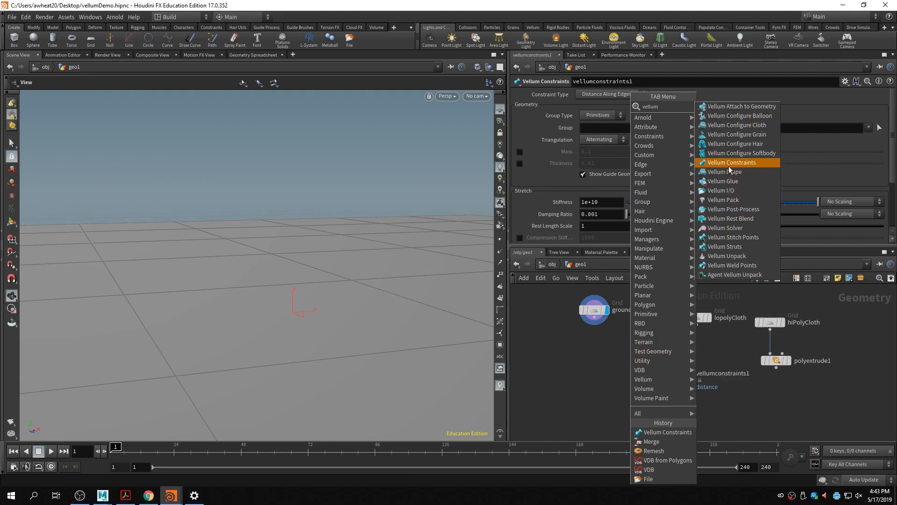
left_click(576, 366)
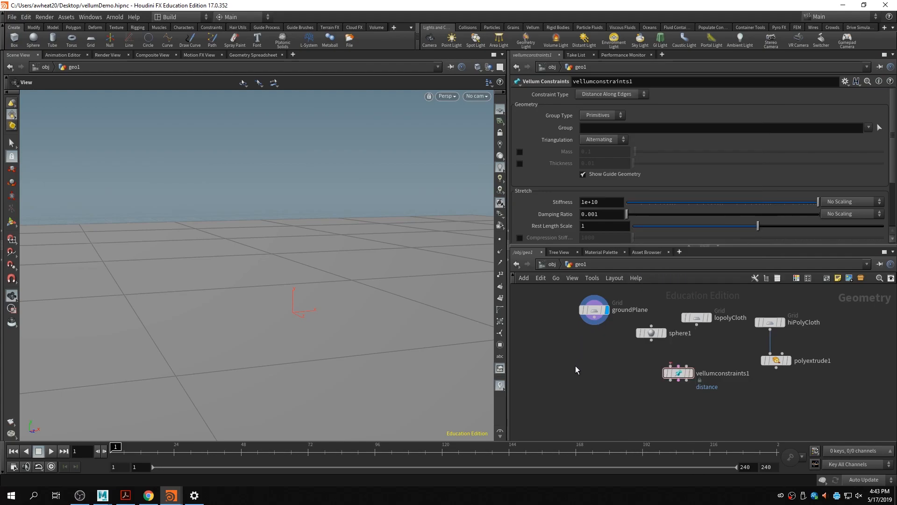
- Reposition the vellumconstraints1 node slightly and set its constraint type to Cloth
left_click(675, 371)
left_click_drag(675, 372, 667, 376)
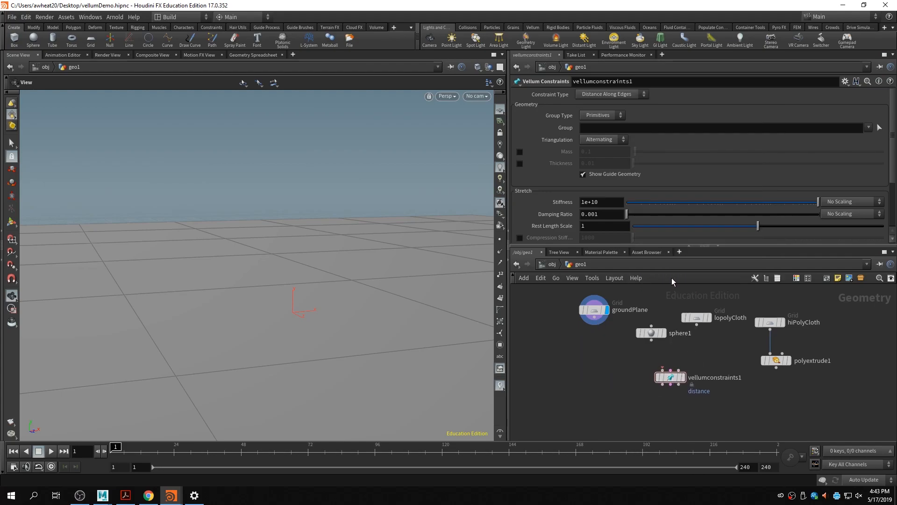
left_click(613, 94)
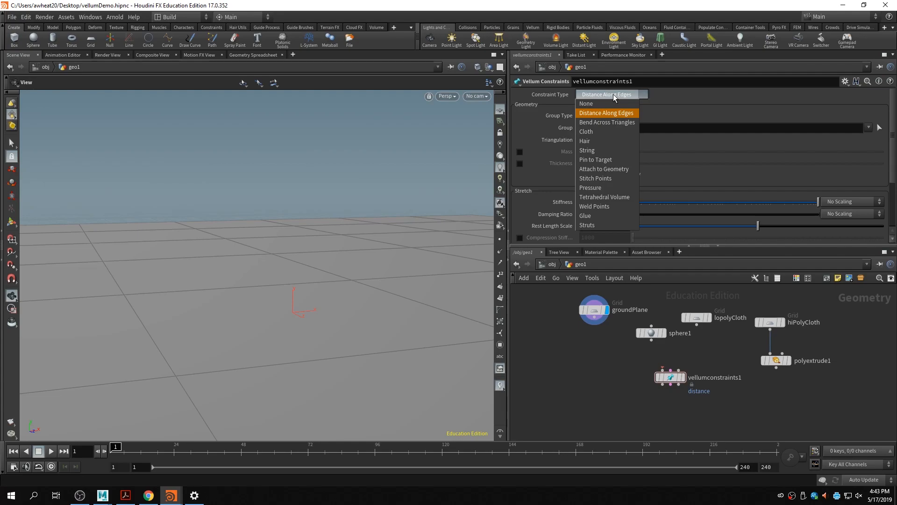
left_click(593, 132)
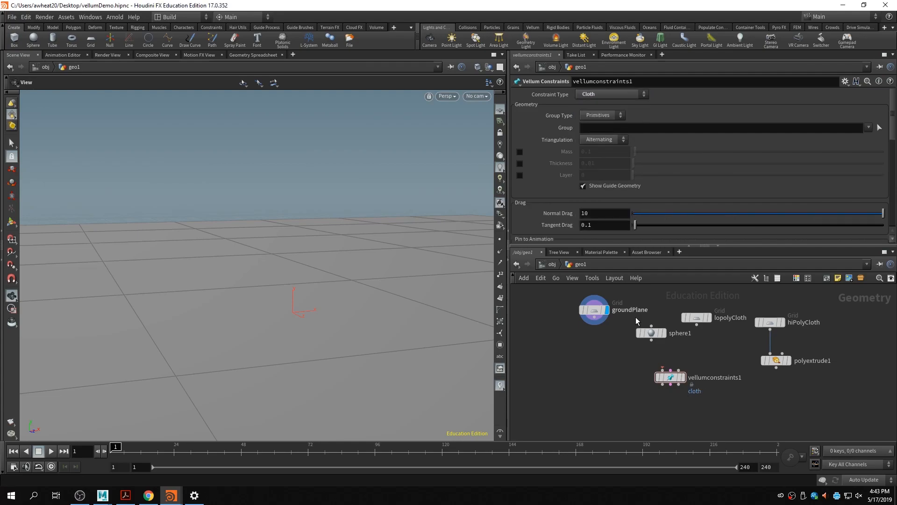
- Connect lopolyCloth to the first input of vellumconstraints1 and place the constraints node beneath the grid
scroll(598, 383, "up", 3)
left_click(671, 376)
left_click(580, 369)
mouse_move(700, 374)
left_mouse_down()
mouse_move(704, 386)
mouse_move(714, 382)
left_mouse_up()
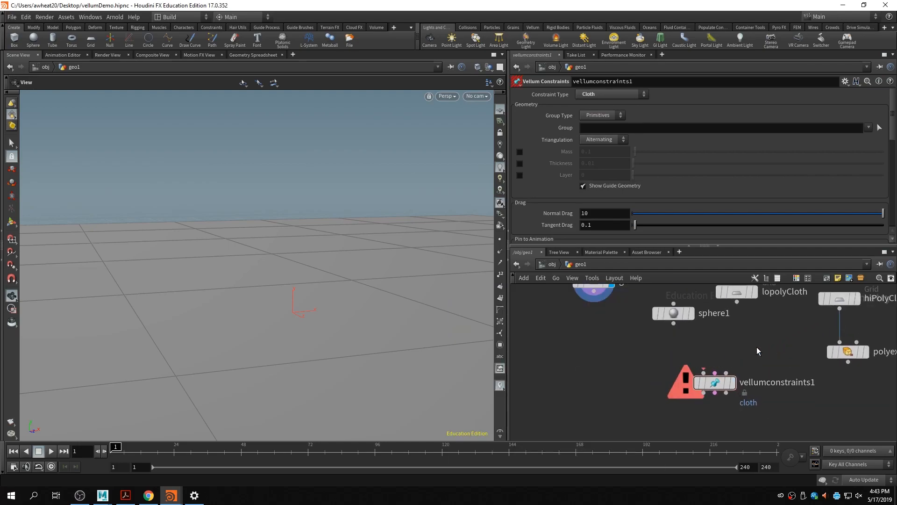
scroll(755, 348, "down", 2)
middle_click_drag(743, 346, 700, 335)
left_click_drag(680, 369, 689, 381)
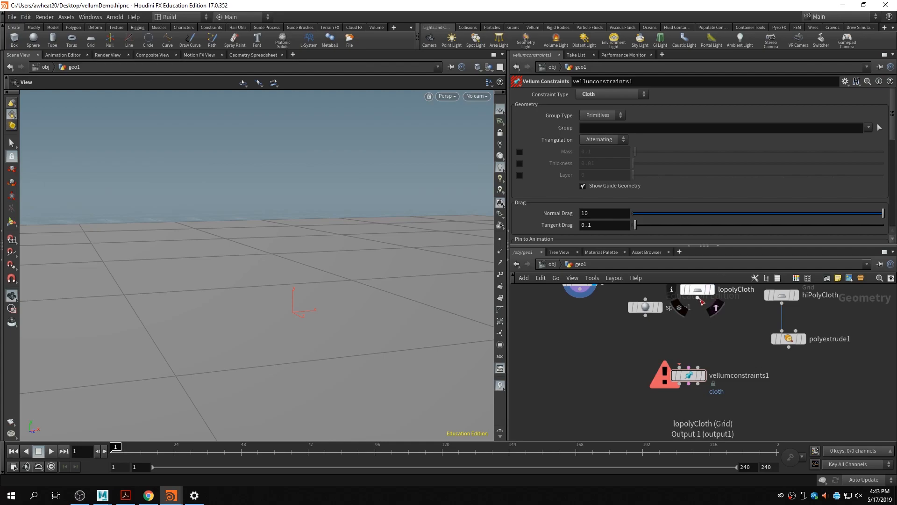
left_click_drag(698, 299, 680, 368)
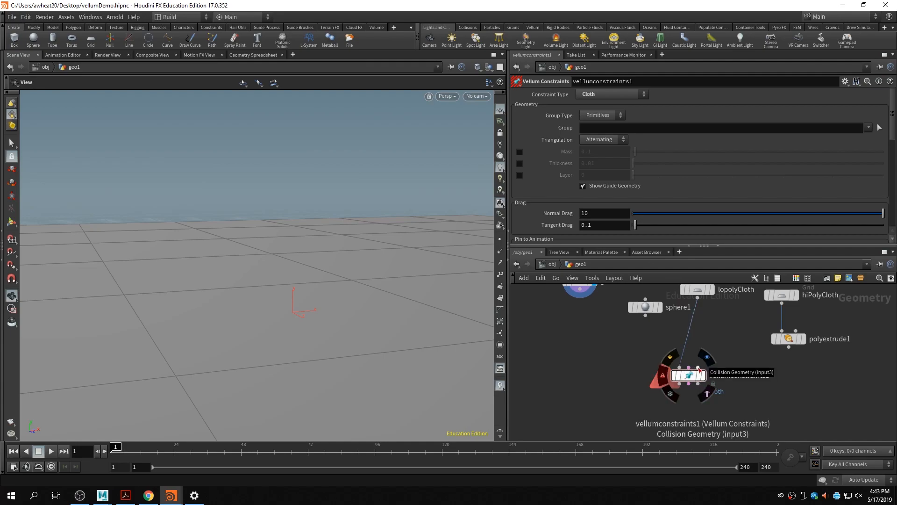
left_click_drag(691, 371, 709, 368)
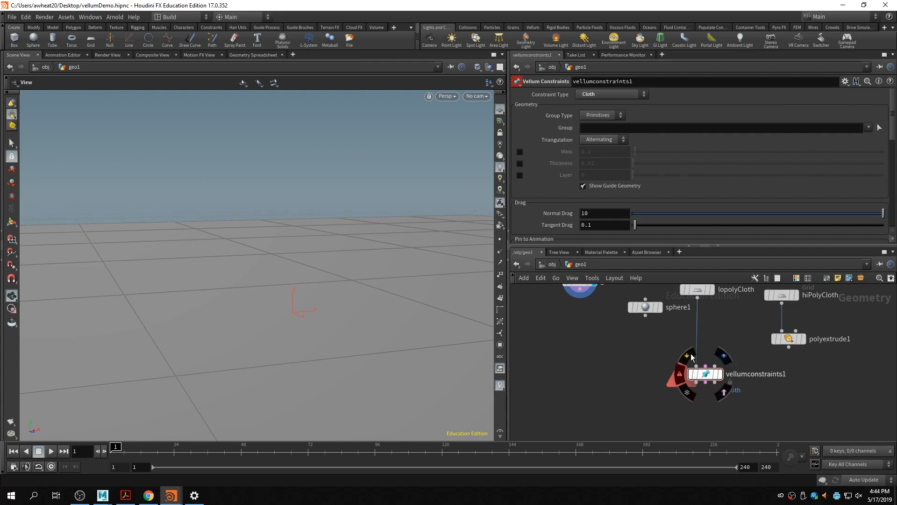
- Merge groundPlane and sphere1 with a new Merge node and connect it to the collision geometry input of vellumconstraints1
middle_click_drag(617, 341, 622, 368)
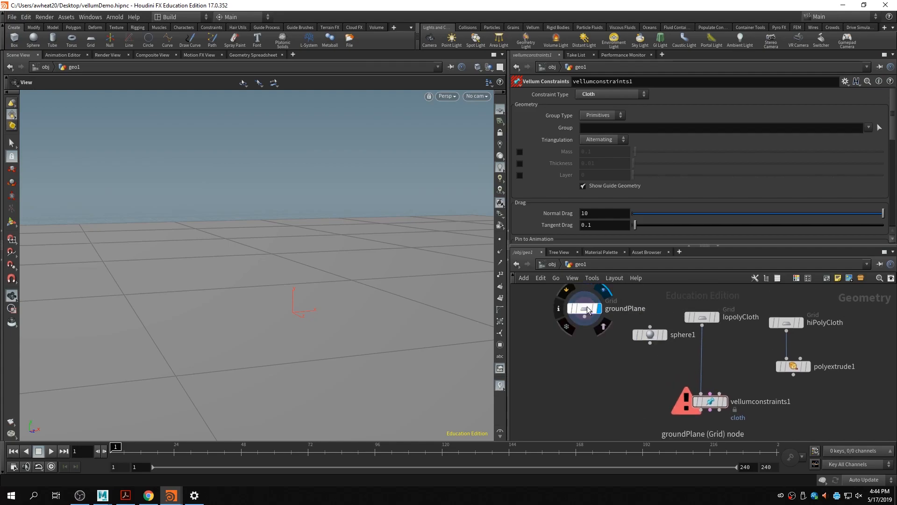
key("Tab")
type("mer")
key("Return")
left_click(610, 372)
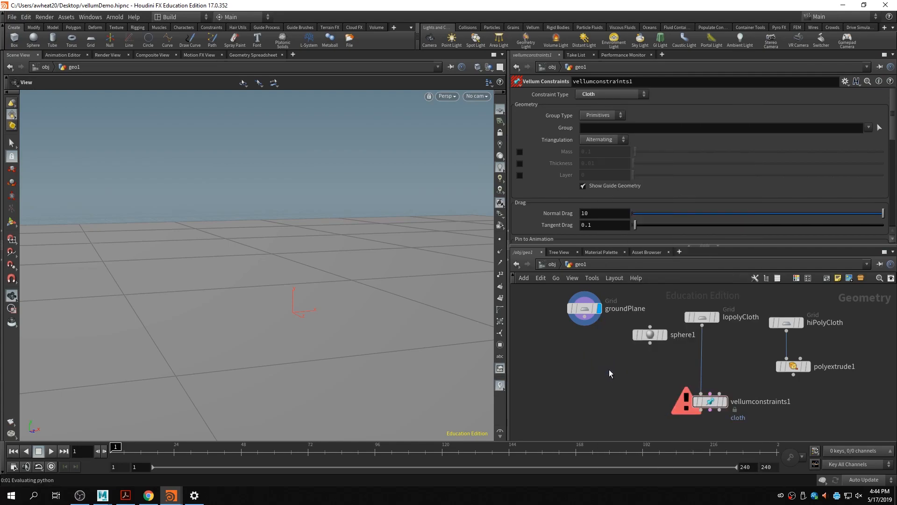
left_click_drag(585, 317, 609, 365)
left_click_drag(650, 344, 641, 409)
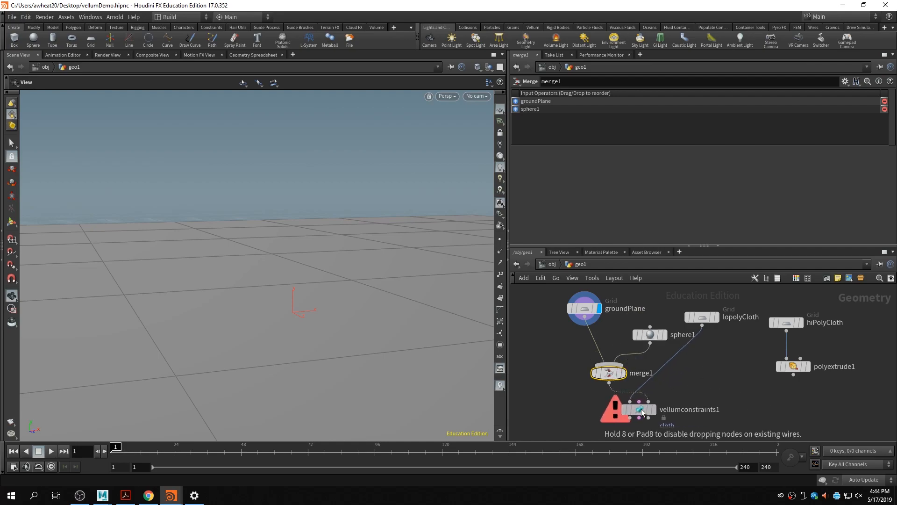
middle_click_drag(699, 401, 723, 355)
middle_click_drag(686, 378, 683, 396)
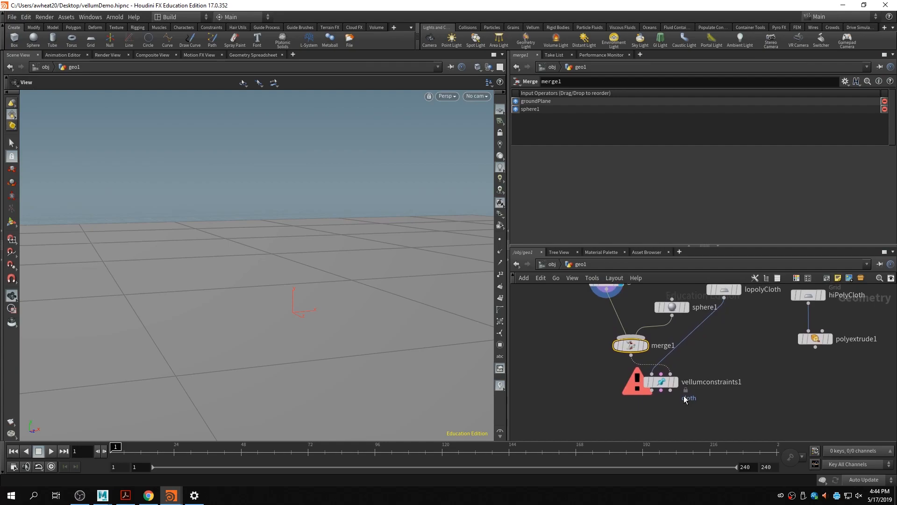
- Display the vellumconstraints1 node and view its cloth constraints on the grid
mouse_move(677, 383)
left_click(677, 382)
middle_click_drag(371, 306, 337, 363)
mouse_move(337, 363)
left_mouse_down()
mouse_move(372, 309)
mouse_move(343, 369)
left_mouse_up()
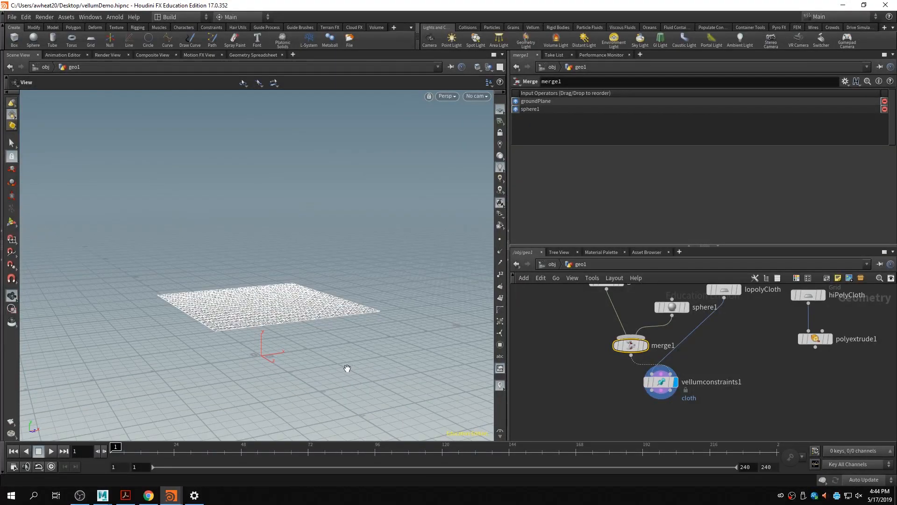
- Add a Vellum Solver node directly beneath vellumconstraints1
middle_click_drag(590, 396, 606, 359)
key("Tab")
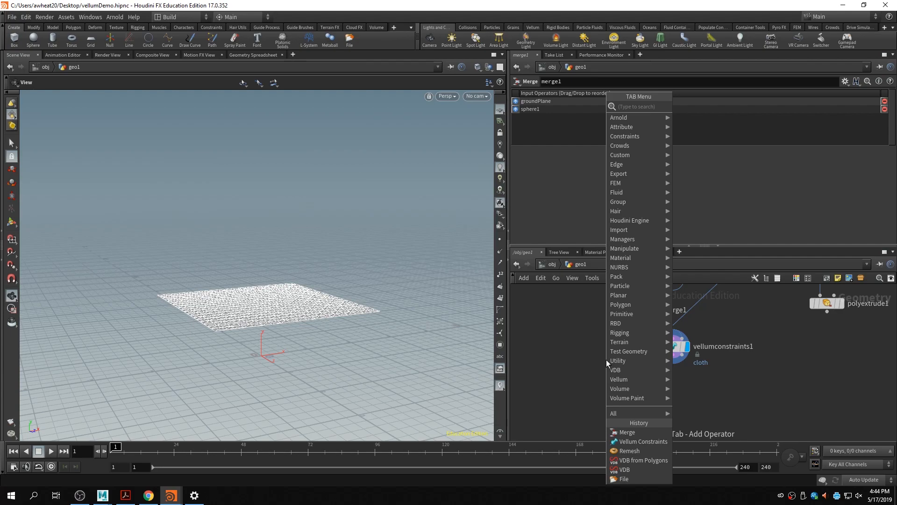
type("vellu")
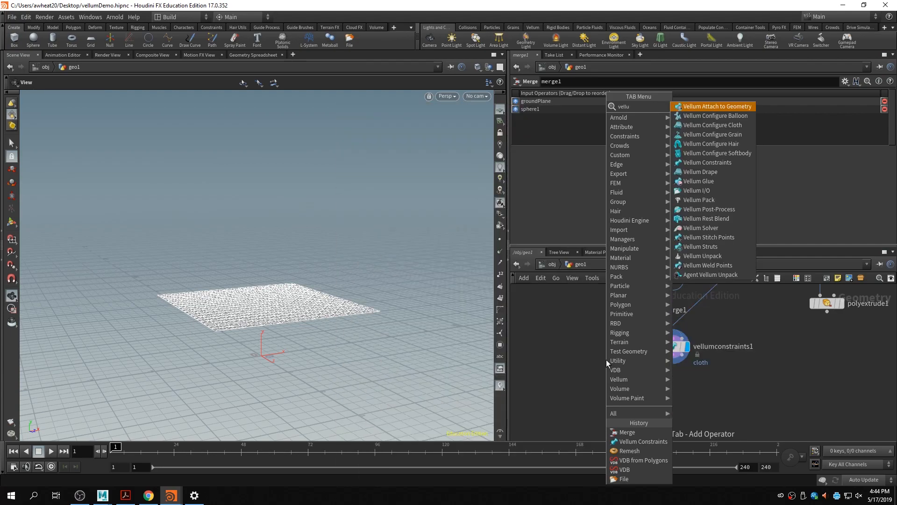
left_click(710, 228)
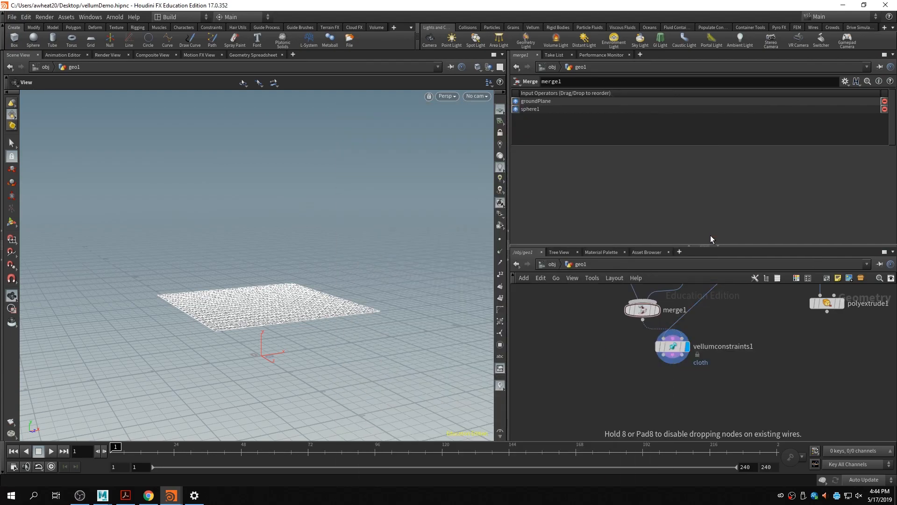
left_click(674, 372)
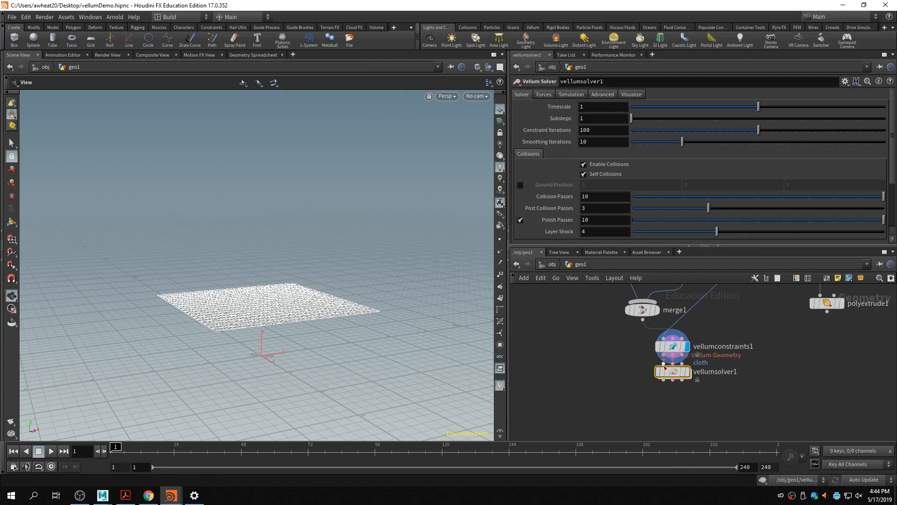
- Wire the vellumconstraints1 outputs into the matching vellumsolver1 inputs, display the solver and move it slightly lower
left_click_drag(664, 356, 673, 364)
mouse_move(675, 372)
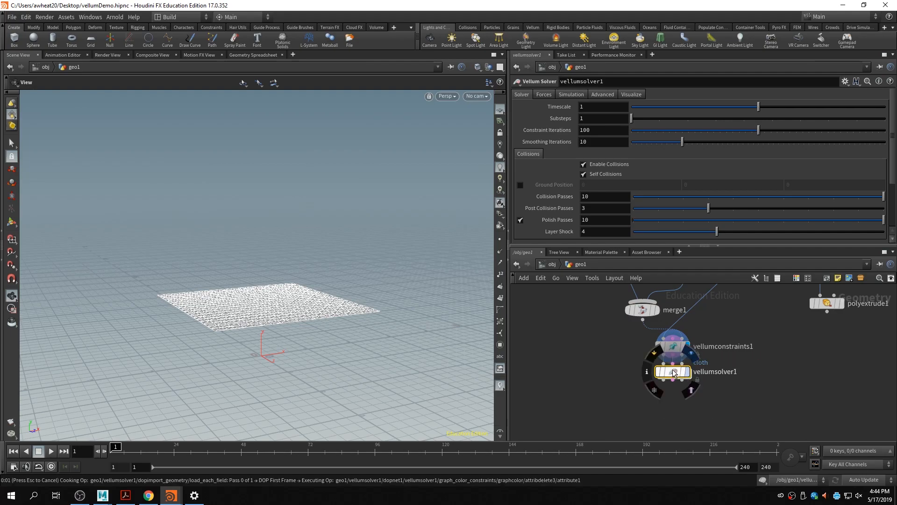
key("r")
left_click_drag(677, 374, 678, 383)
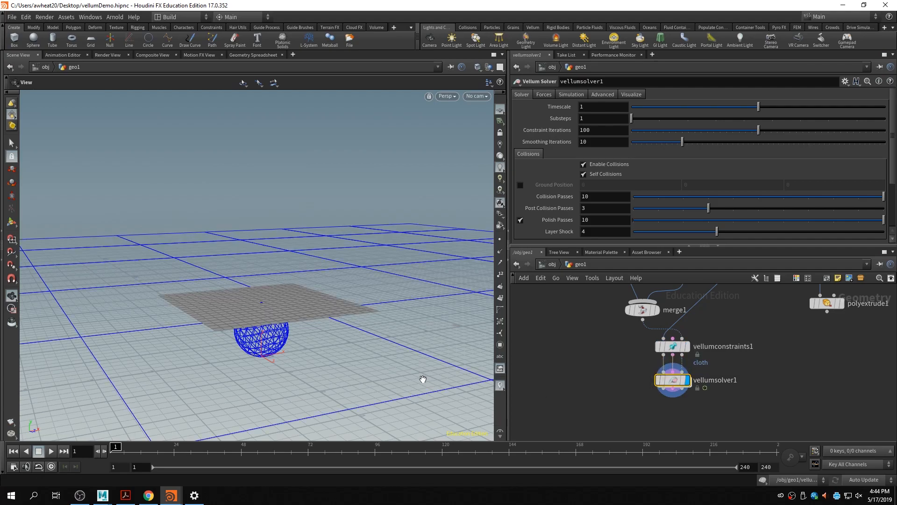
- Play the cloth simulation, inspect the drape over the sphere from several angles, and rewind to frame 1
left_click_drag(423, 379, 402, 372)
left_click_drag(254, 362, 276, 351)
right_click_drag(276, 351, 328, 330)
left_click_drag(328, 329, 253, 367)
left_click(52, 451)
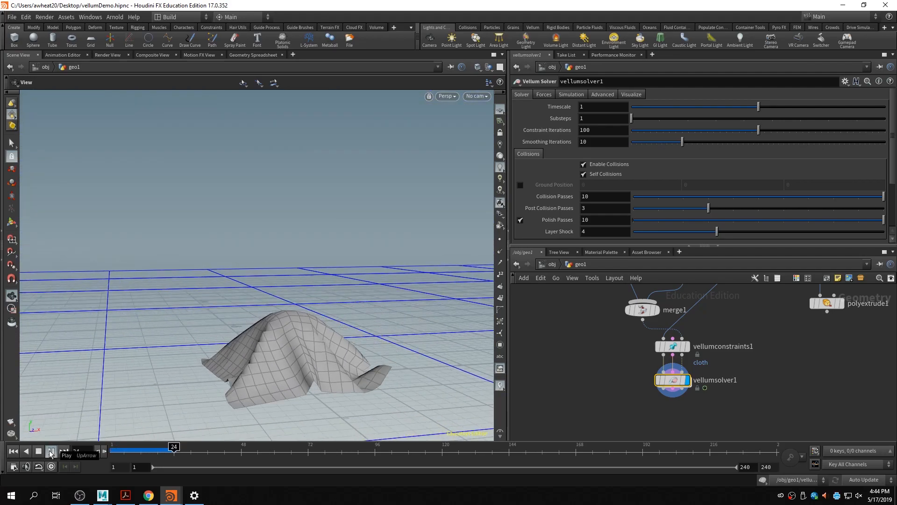
left_click(52, 451)
left_click_drag(237, 327, 307, 327)
middle_click_drag(306, 327, 247, 322)
left_click_drag(330, 368, 215, 340)
scroll(214, 341, "up", 4)
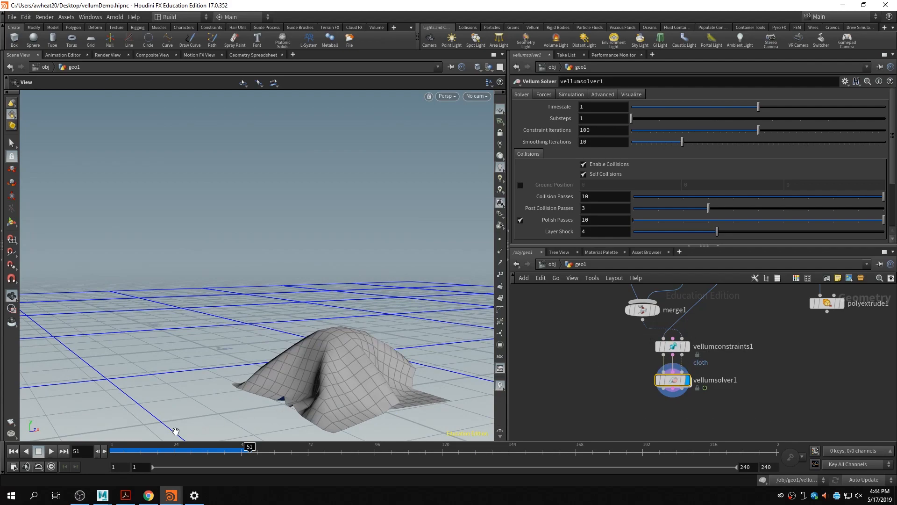
left_click(14, 451)
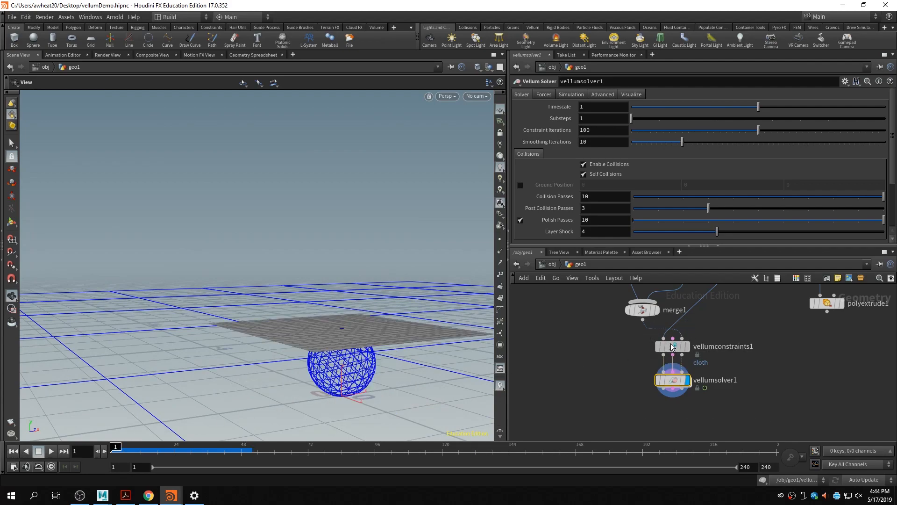
- Review the vellumconstraints1 stretch, bend and pinning parameters and the available constraint types
left_click(656, 350)
scroll(554, 163, "down", 5)
scroll(605, 177, "down", 2)
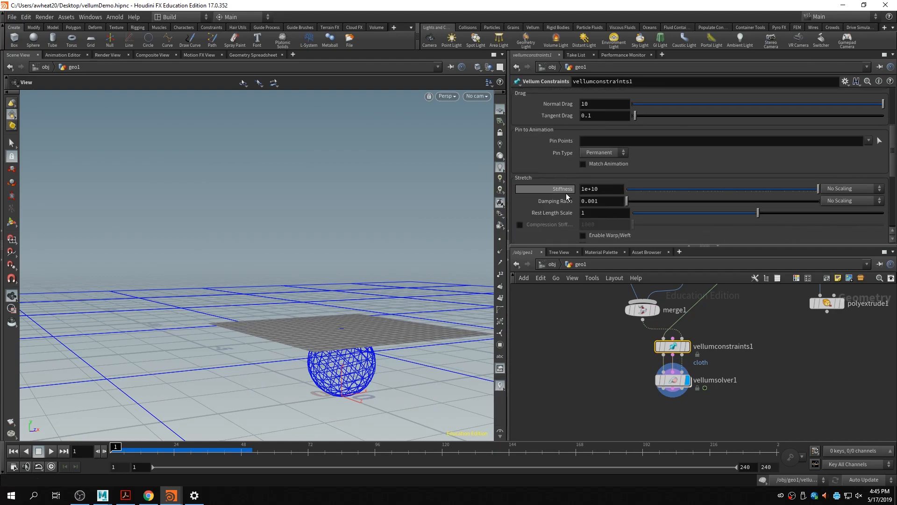
scroll(566, 194, "down", 6)
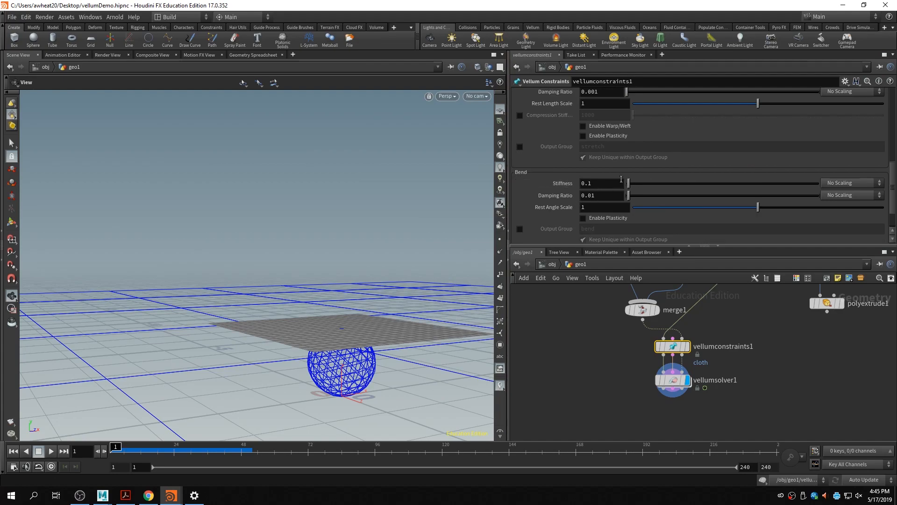
scroll(543, 199, "up", 6)
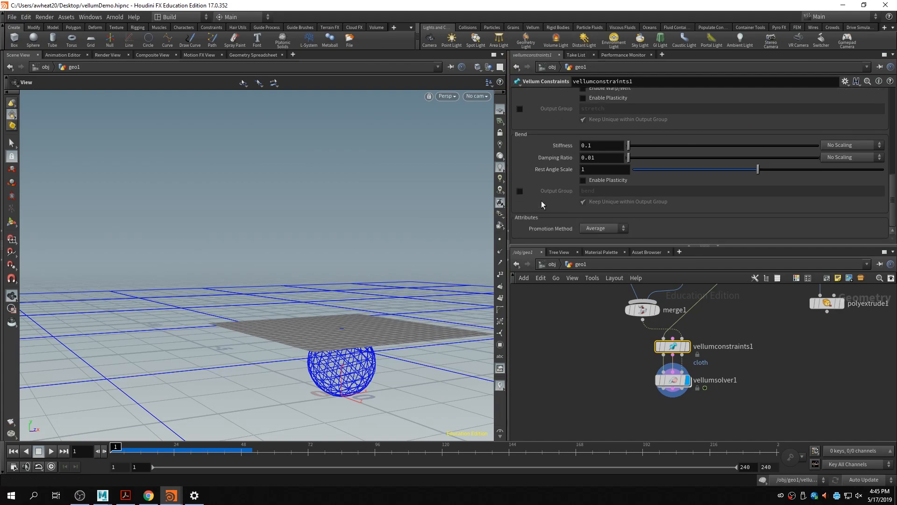
scroll(542, 201, "up", 4)
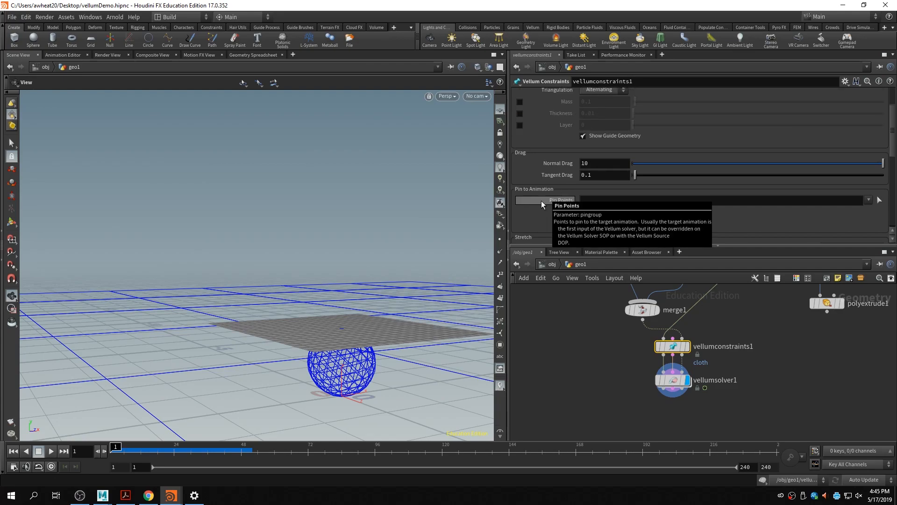
scroll(545, 195, "up", 4)
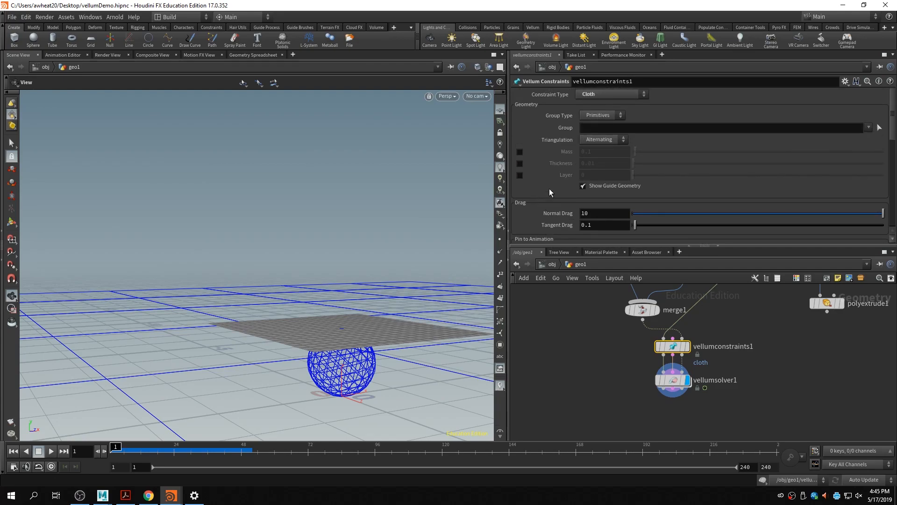
left_click(594, 97)
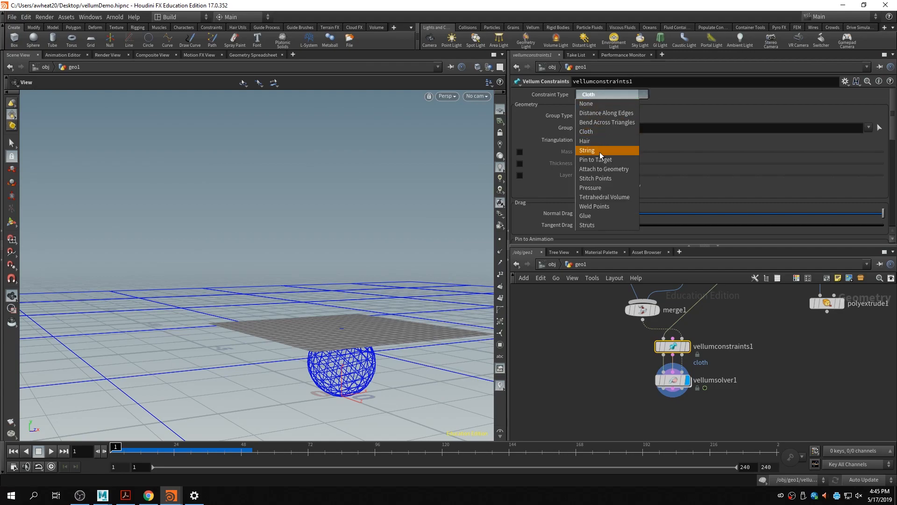
left_click(694, 102)
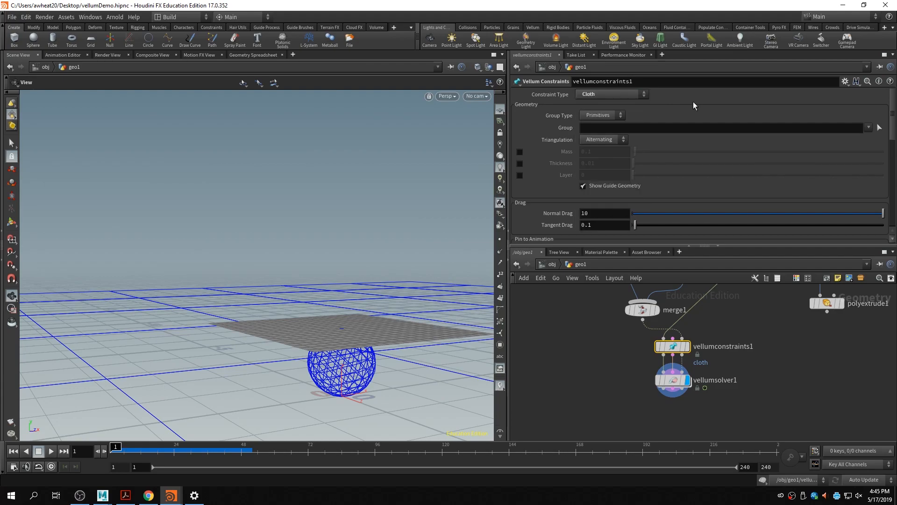
- Set the stretch stiffness of vellumconstraints1 to 10000
scroll(700, 139, "down", 6)
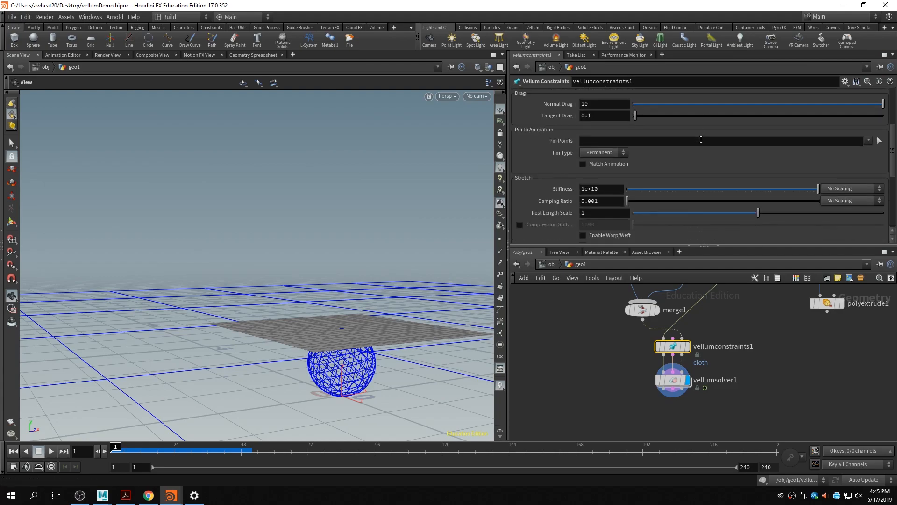
left_click(609, 164)
type("10")
key("Return")
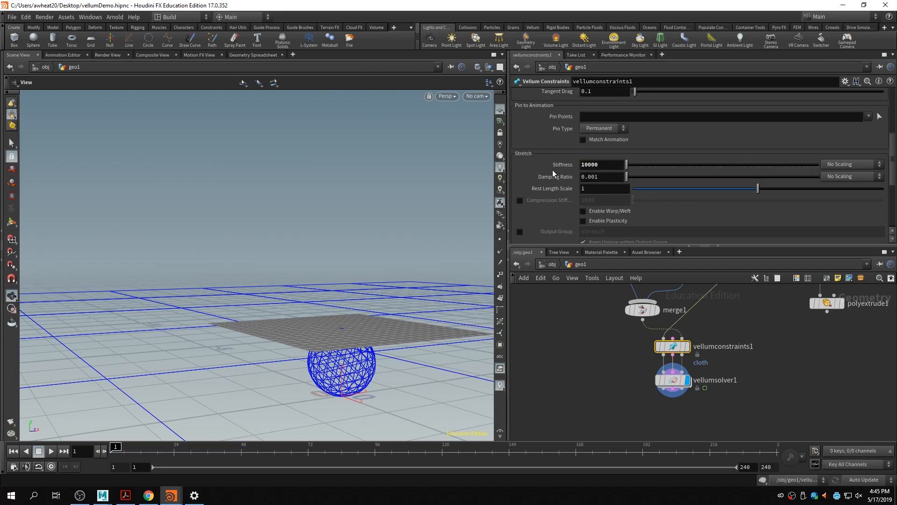
- Set the bend stiffness of vellumconstraints1 to 0.05
scroll(553, 170, "down", 3)
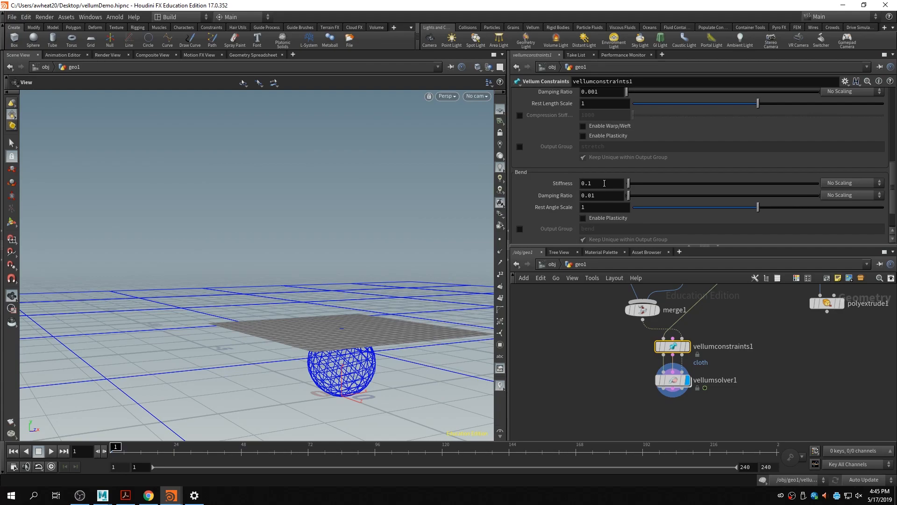
double_click(587, 189)
type("05")
key("Return")
- Play the simulation with the new stiffness values, stop it and examine the draped cloth
left_click(52, 451)
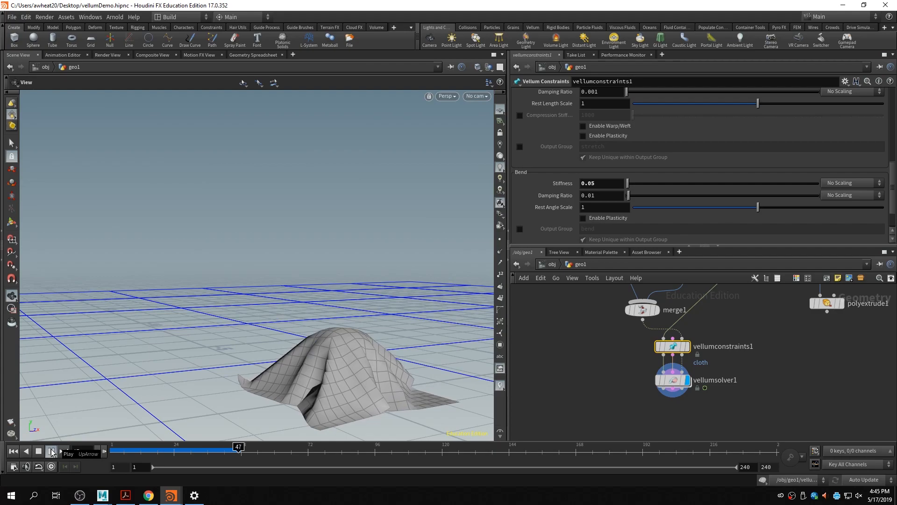
left_click(52, 451)
left_click_drag(156, 370, 257, 344)
scroll(581, 353, "down", 4)
scroll(565, 367, "up", 2)
scroll(596, 380, "up", 3)
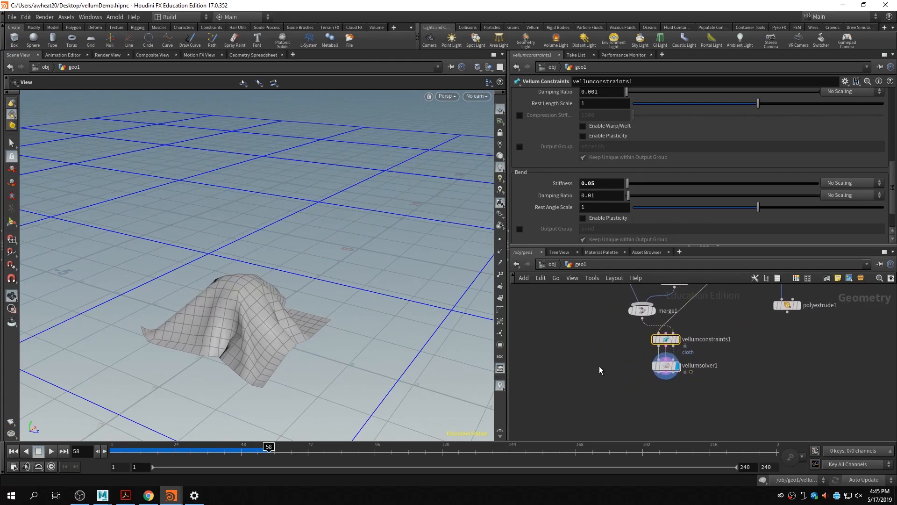
- Add a Null node beneath vellumsolver1
key("Tab")
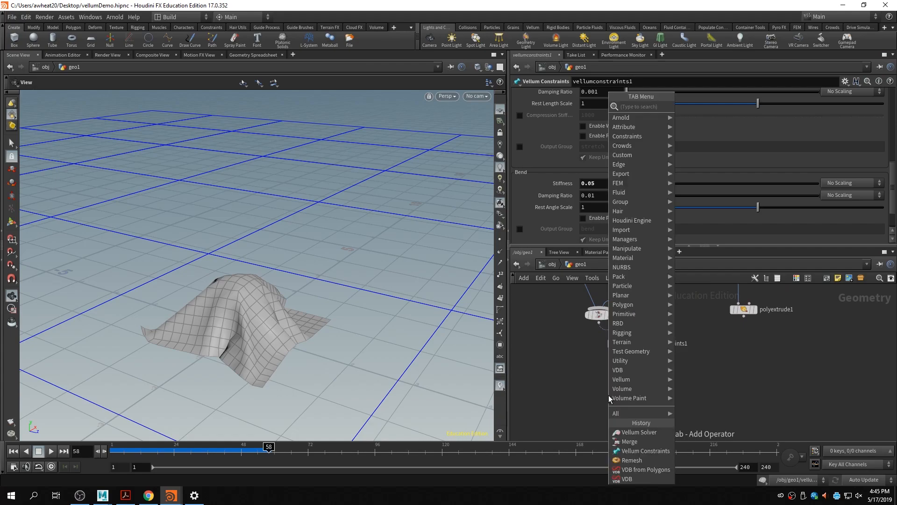
type("nu")
key("Return")
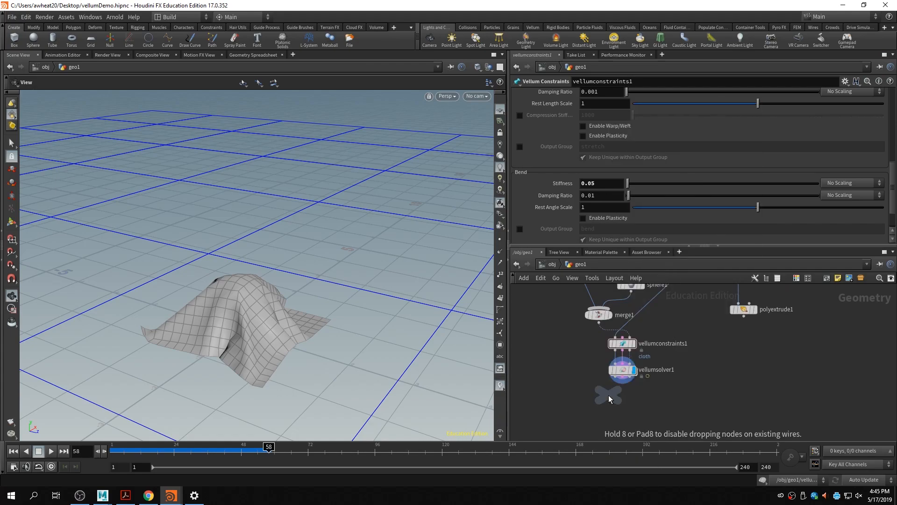
left_click(624, 407)
mouse_move(619, 408)
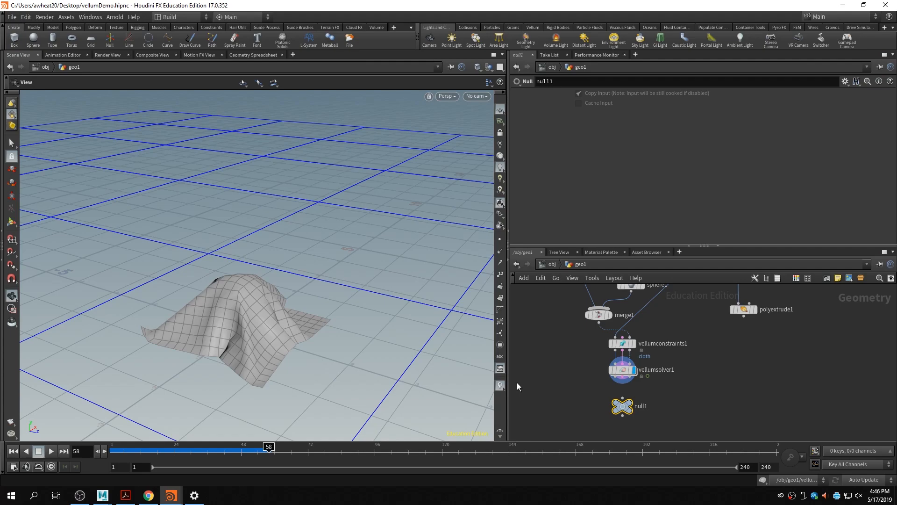
- Duplicate the Null, connecting the original to the first vellumsolver1 output and the copy to polyextrude1
mouse_move(719, 353)
middle_mouse_down()
mouse_move(673, 401)
mouse_move(714, 336)
middle_mouse_up()
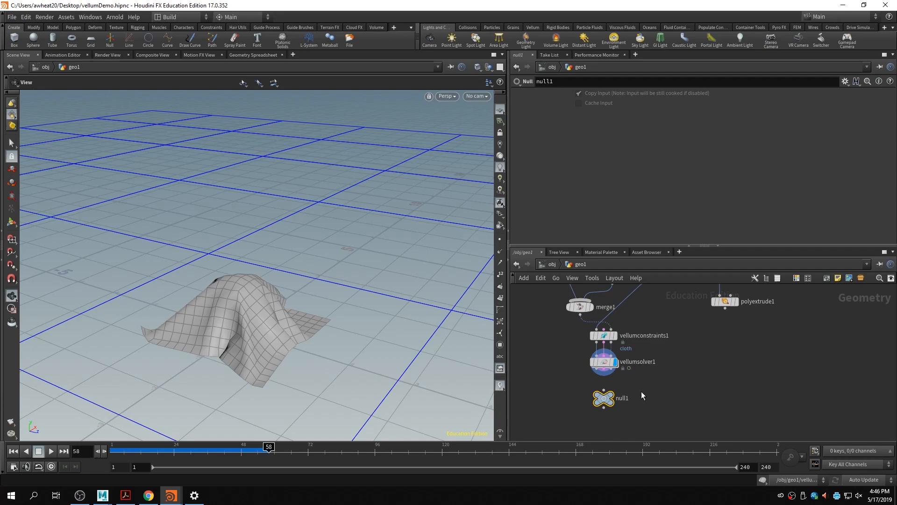
key("ctrl+v")
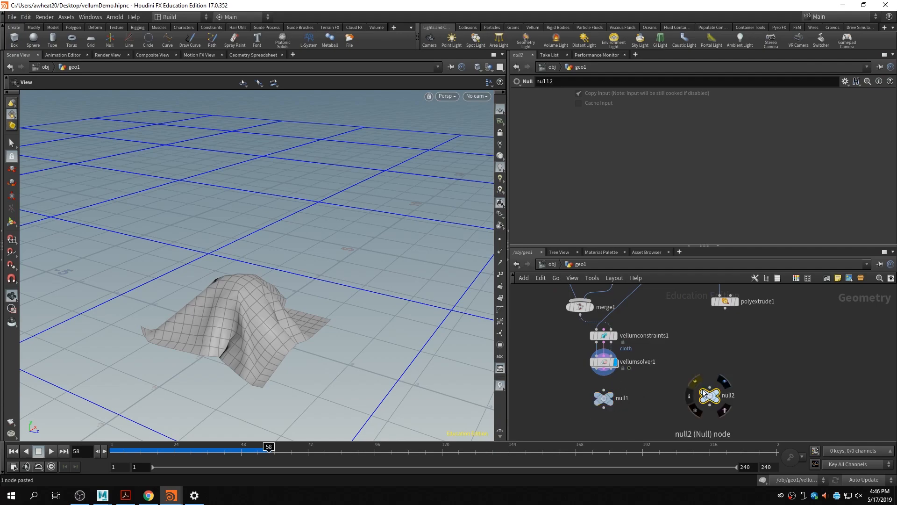
left_click(603, 376)
left_click(604, 390)
left_click_drag(711, 393, 727, 372)
left_click(725, 308)
left_click(726, 366)
- Rename the Null beneath vellumsolver1 as OUT_sim
mouse_move(788, 337)
middle_mouse_down()
mouse_move(761, 393)
mouse_move(778, 334)
middle_mouse_up()
middle_click_drag(638, 385, 675, 368)
scroll(649, 385, "up", 2)
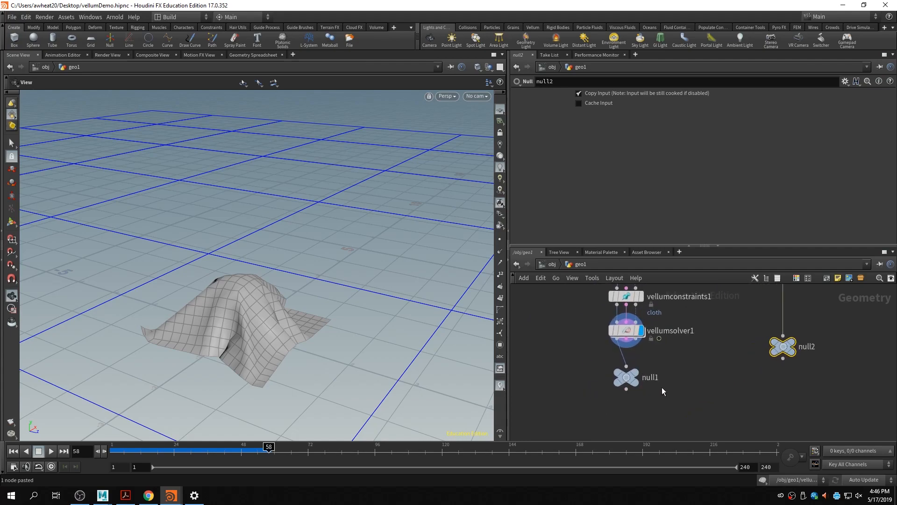
double_click(656, 377)
type("OUT_")
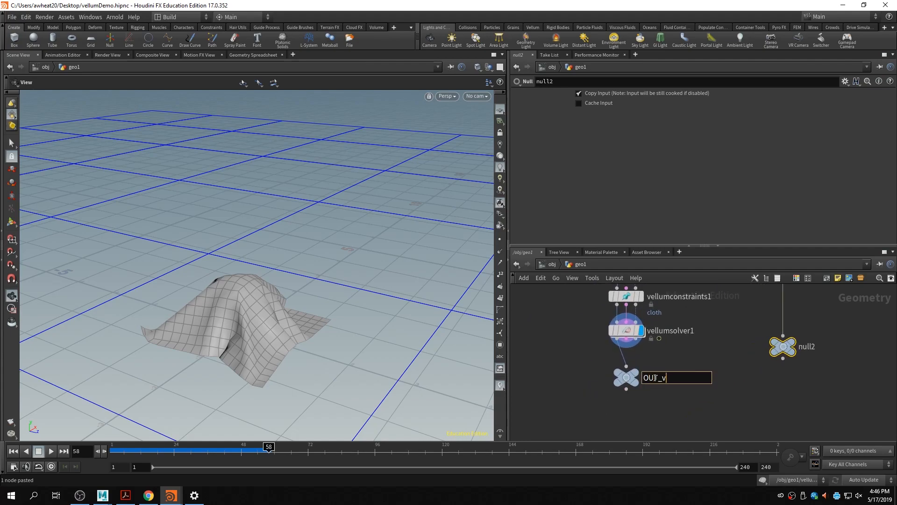
type("sim")
key("Return")
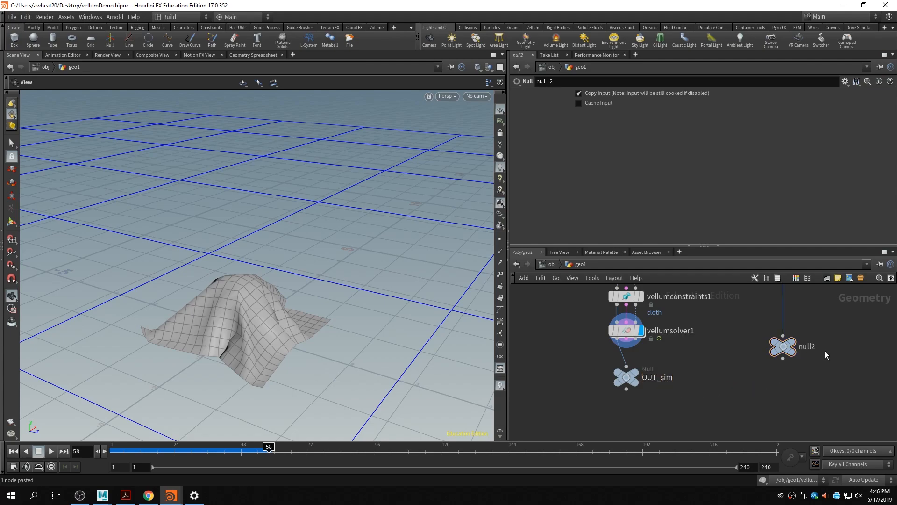
- Rename the Null beneath polyextrude1 as OUT_renderMesh
double_click(807, 346)
type("out_")
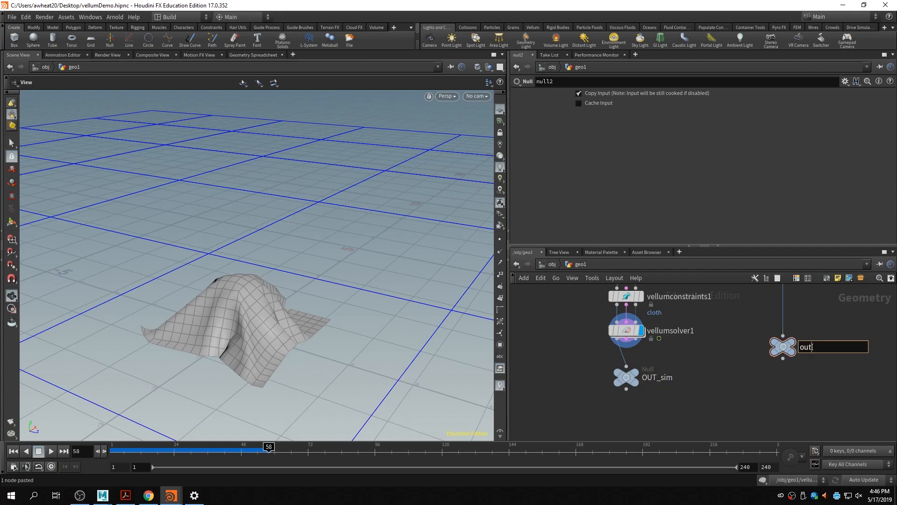
key("BackSpace")
key("BackSpace")
key("BackSpace")
key("BackSpace")
type("OUT_")
type("renderMesg")
key("BackSpace")
type("h")
key("Return")
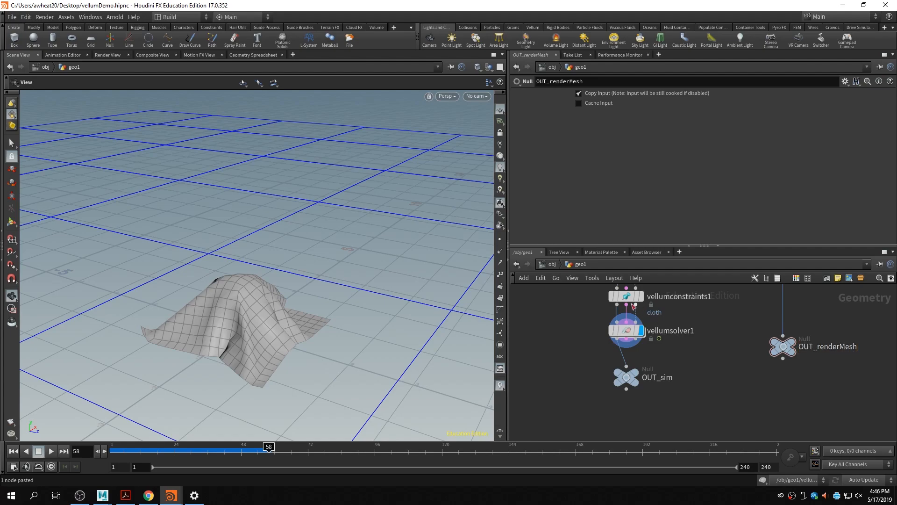
- Return to the object level and add a Geometry node named wraps
left_click(551, 265)
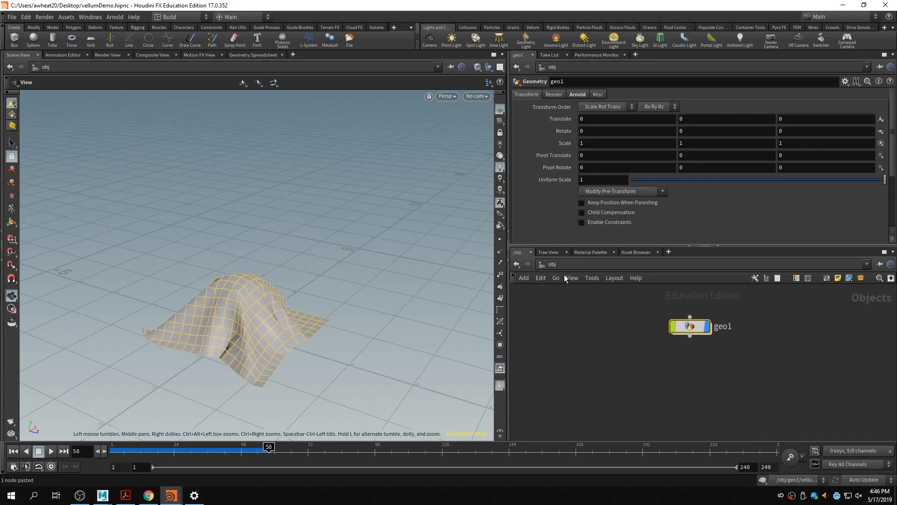
scroll(656, 363, "down", 4)
left_click(618, 357)
middle_click_drag(618, 358, 599, 383)
key("Tab")
type("geo")
key("Return")
left_click(617, 368)
type("wraps")
key("Return")
- Inside the wraps object, add an Object Merge node
double_click(618, 369)
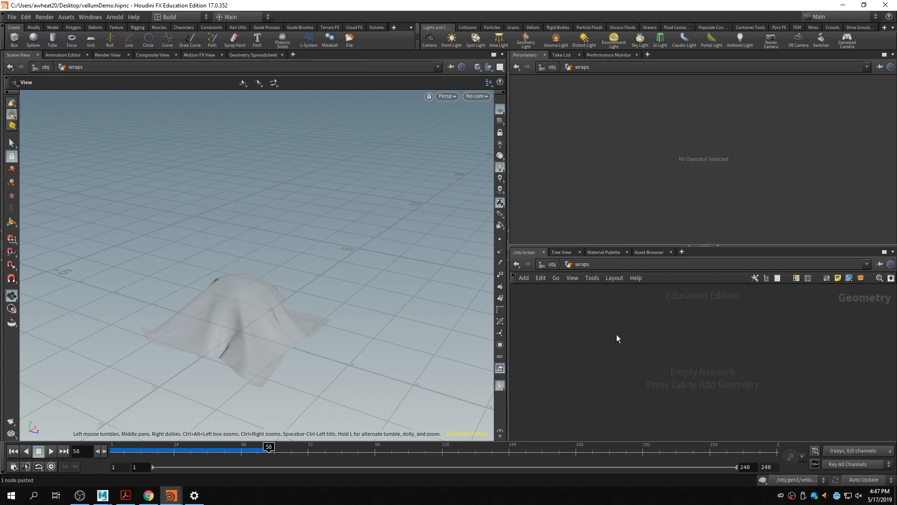
key("Tab")
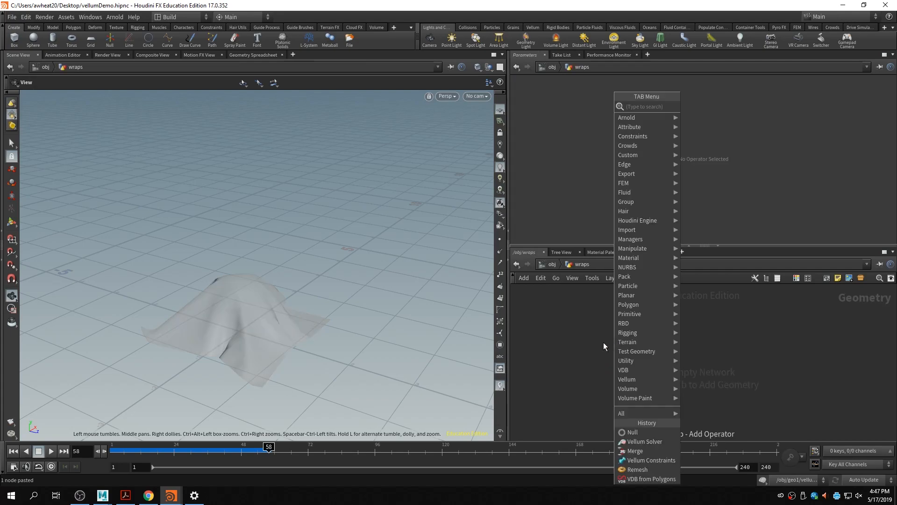
type("obj")
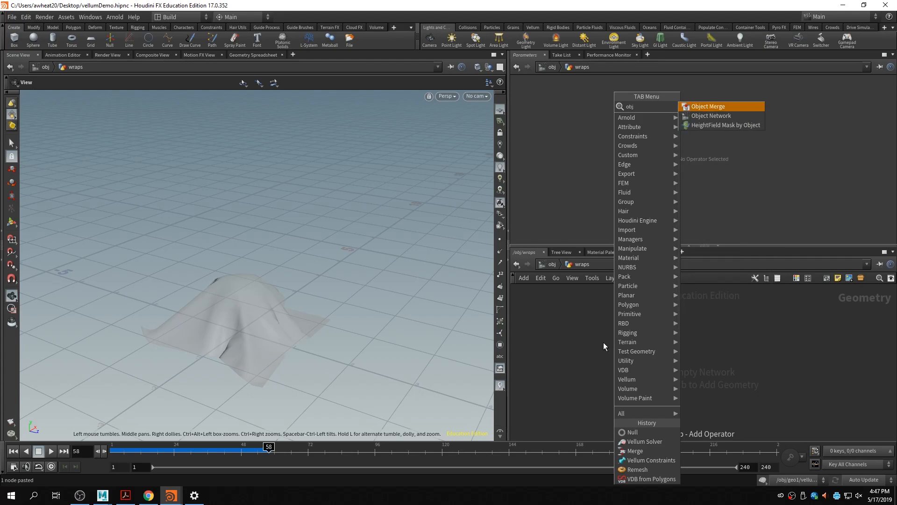
key("Return")
left_click(603, 342)
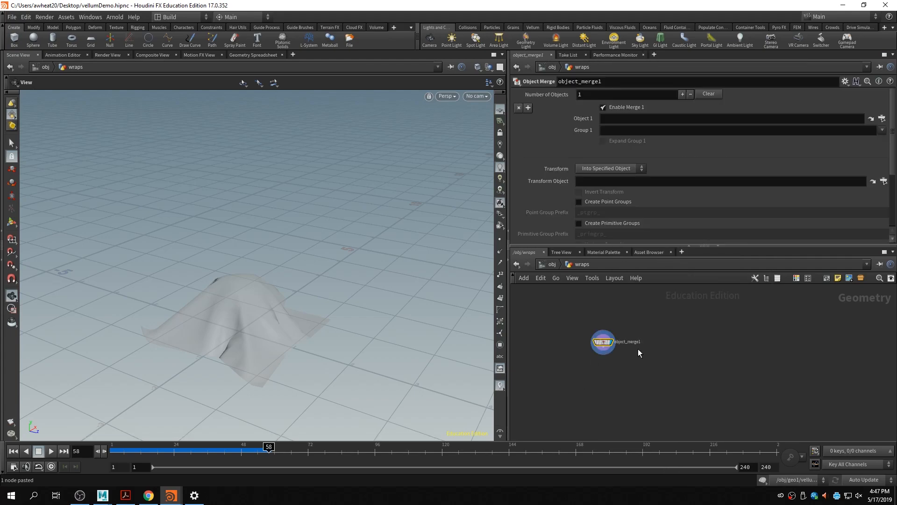
- Set the Object Merge node's Object 1 path to /obj/geo1/OUT_sim
left_click(882, 118)
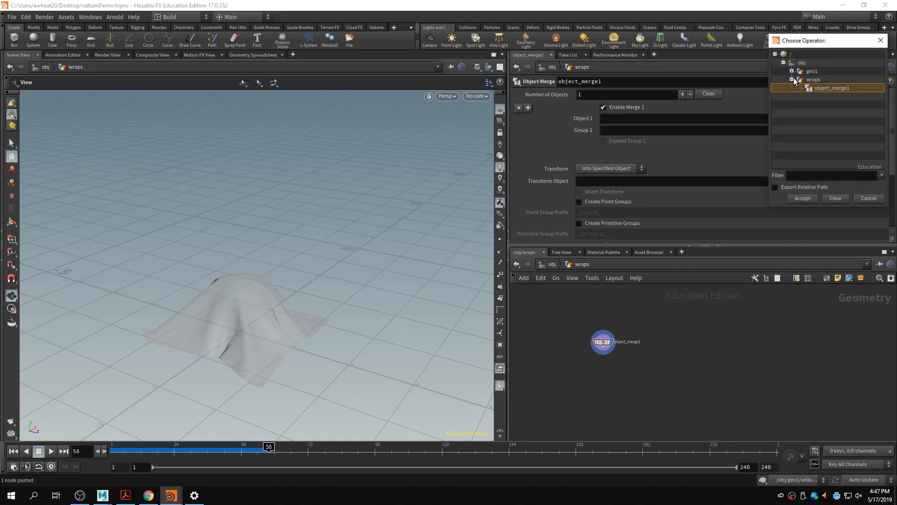
left_click(792, 71)
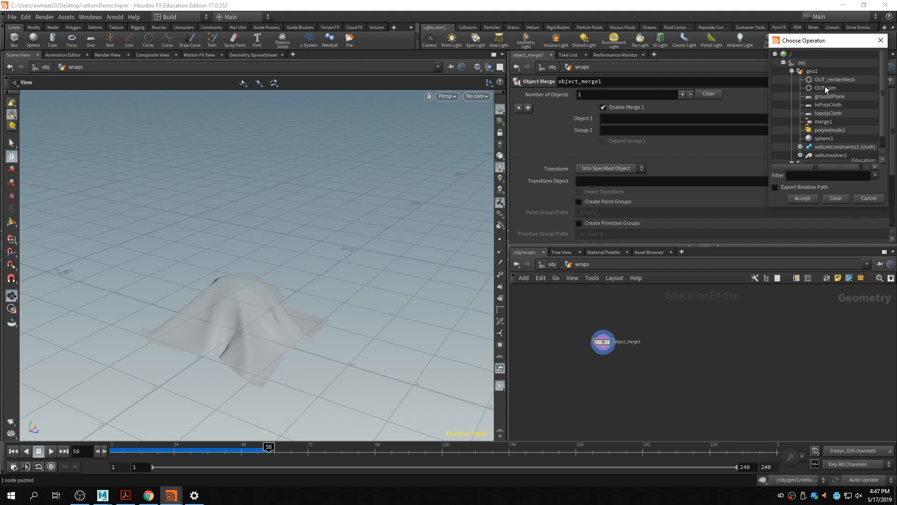
left_click(820, 87)
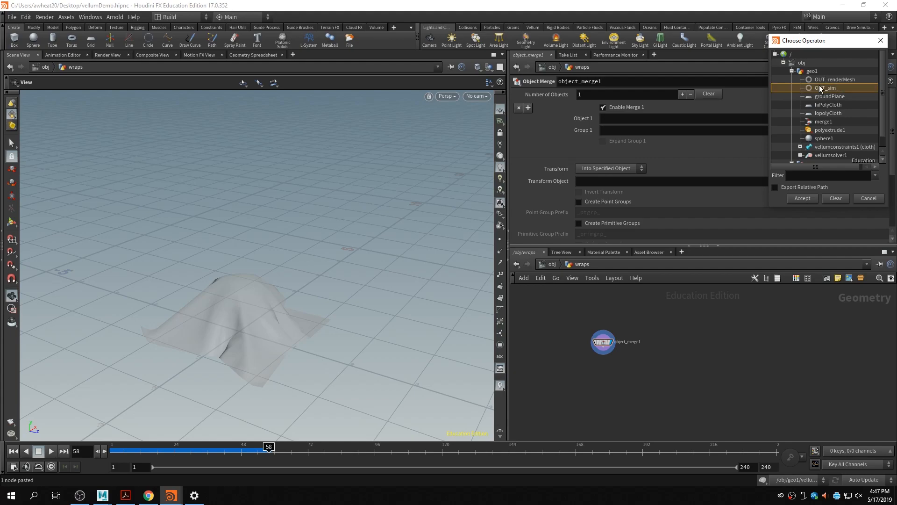
left_click(803, 198)
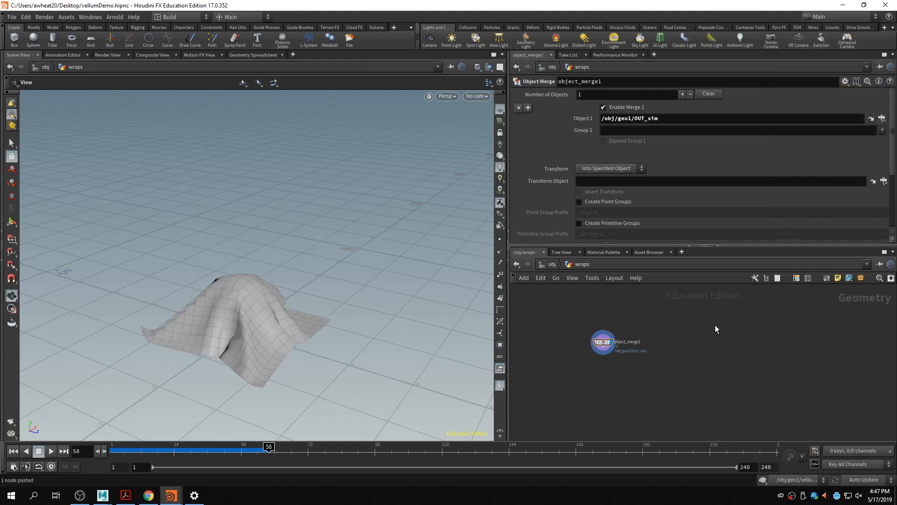
- Add a second Object Merge node beside the first and set its Object 1 path to /obj/geo1/OUT_renderMesh
key("Tab")
type("obj")
key("Return")
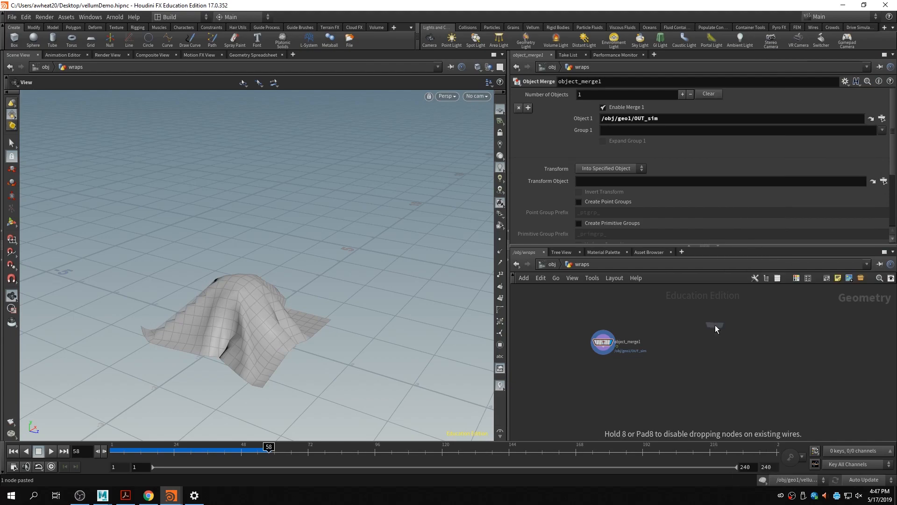
left_click(717, 329)
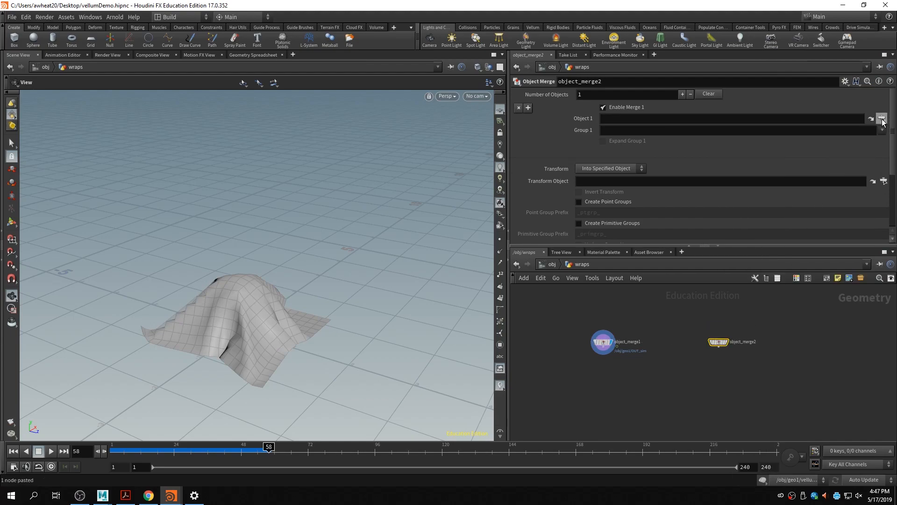
left_click(882, 119)
left_click(836, 80)
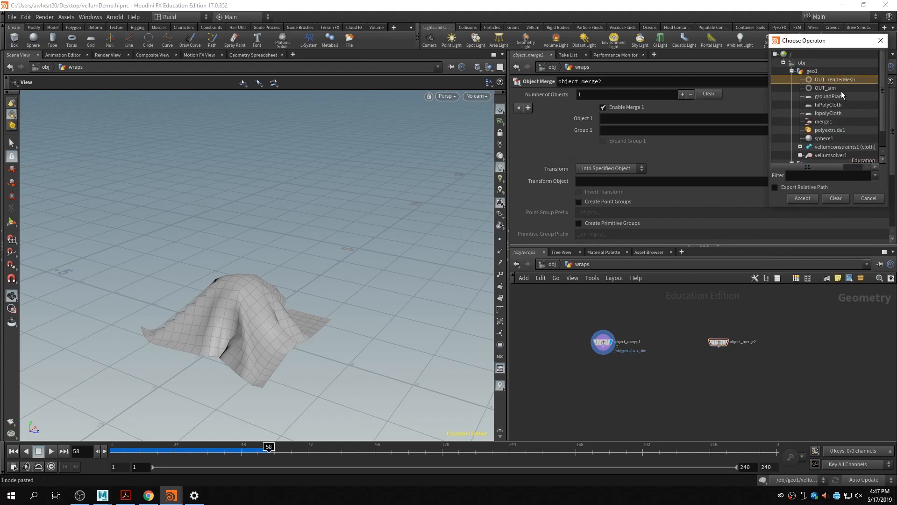
left_click(802, 198)
scroll(691, 355, "up", 3)
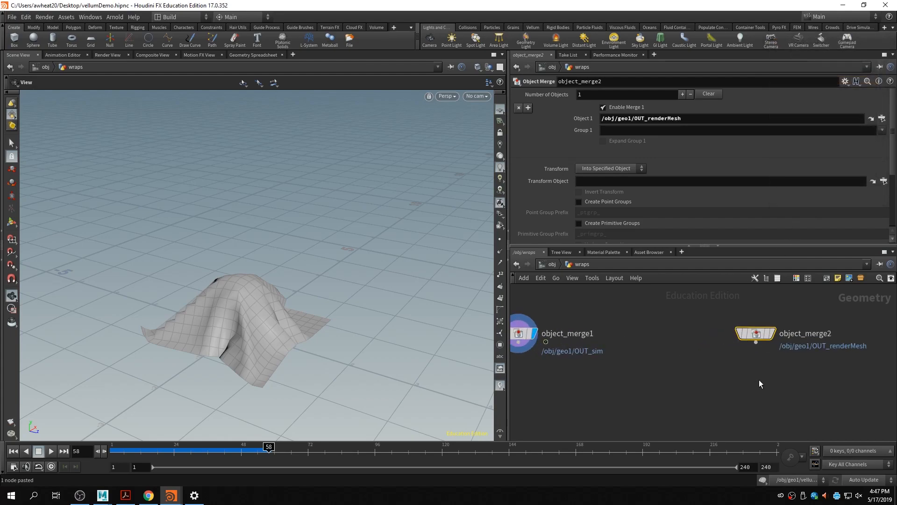
- Go back into geo1, add a Null beside lopolyCloth, wire it to the lopolyCloth output and display it
left_click(552, 264)
double_click(675, 360)
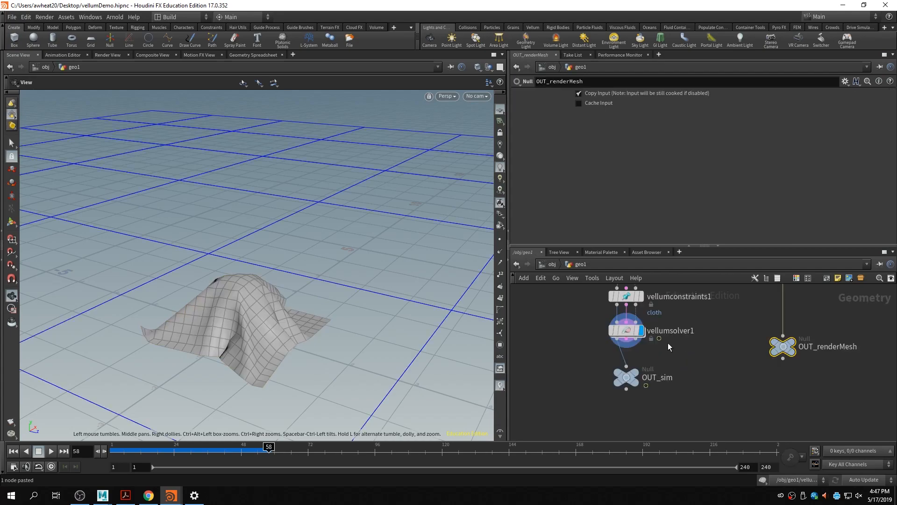
middle_click_drag(671, 316, 700, 399)
middle_click_drag(715, 324, 705, 386)
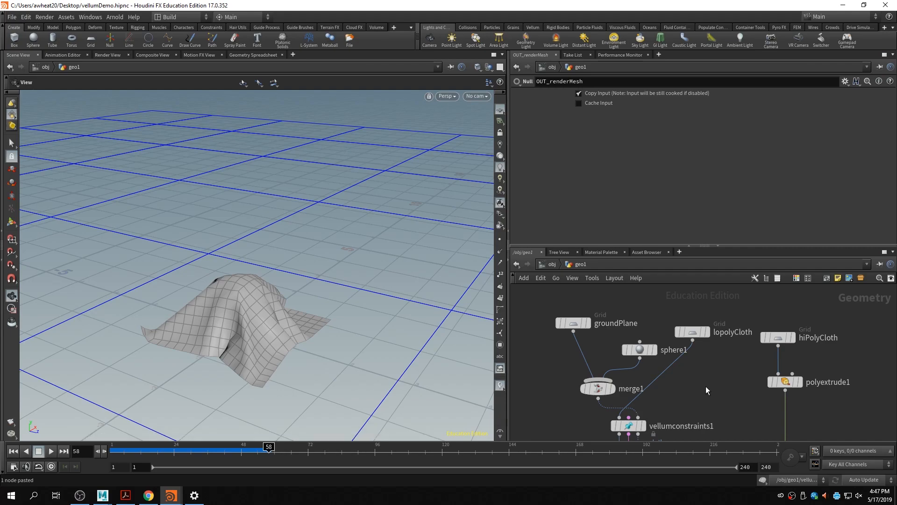
middle_click_drag(717, 387, 682, 366)
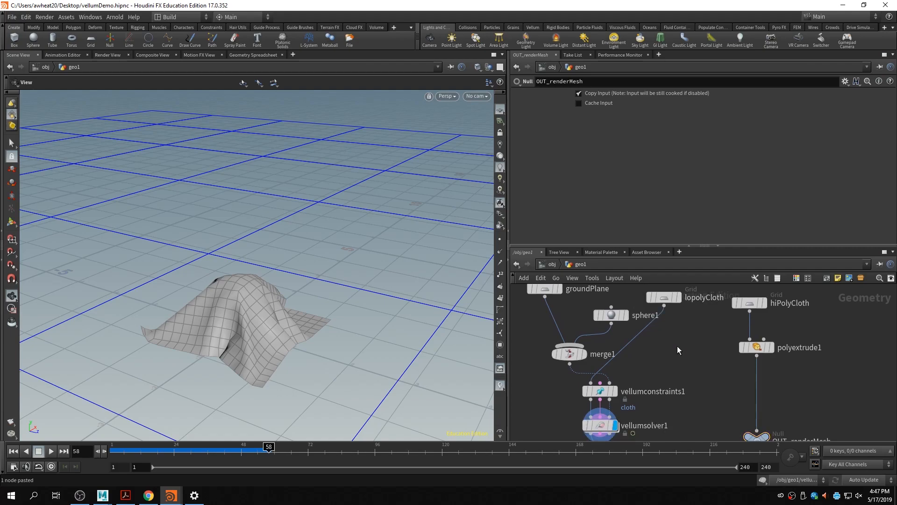
key("Tab")
type("nu")
key("Return")
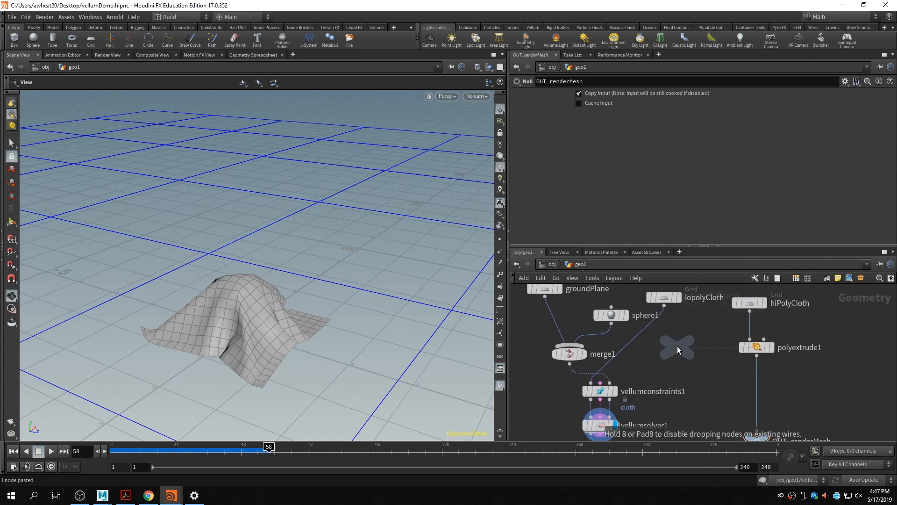
left_click(677, 346)
left_click_drag(665, 306, 677, 336)
left_click(695, 326)
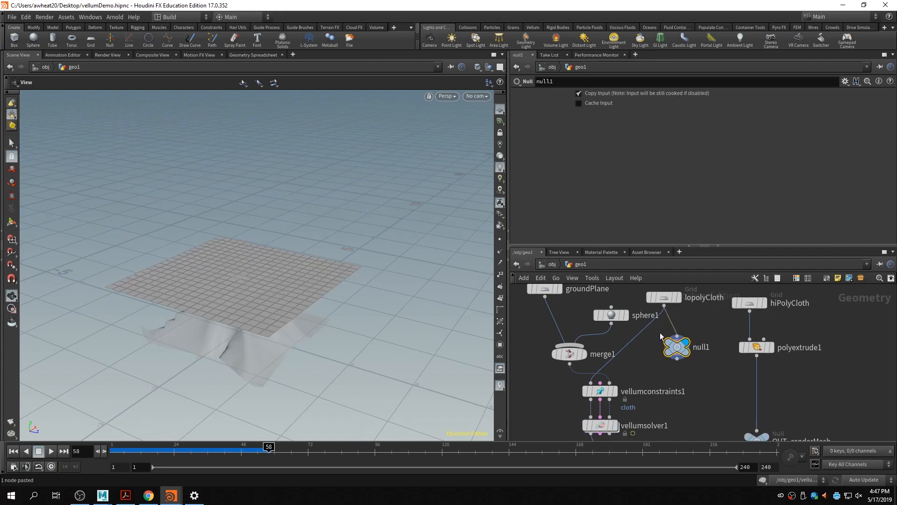
- Rename the Null connected to lopolyCloth as OUT_staticSimCage
double_click(701, 347)
type("OU")
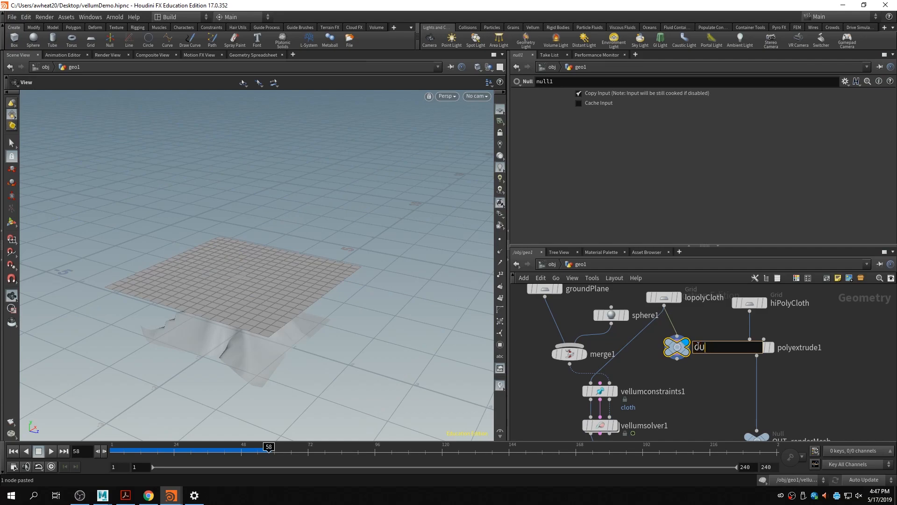
type("T_staticSimCage")
key("Return")
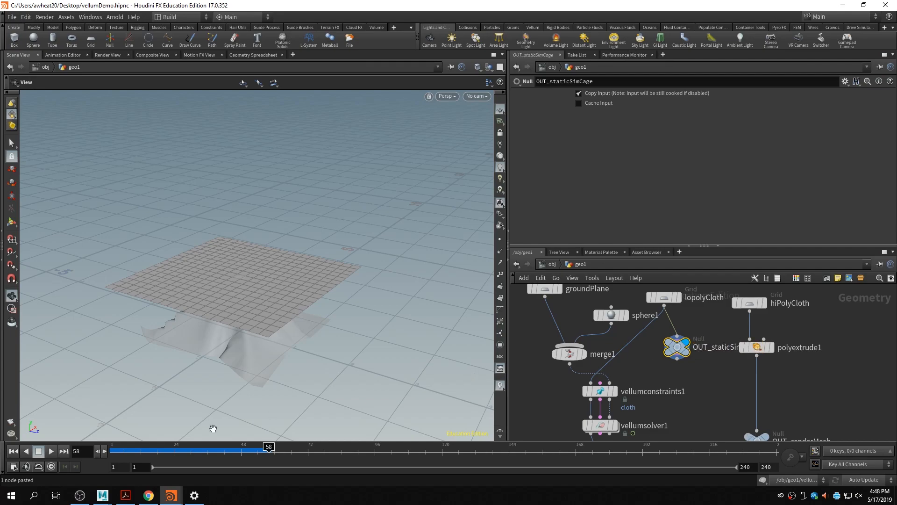
- Return to the wraps network and add a third Object Merge node between the two existing ones
left_click(551, 265)
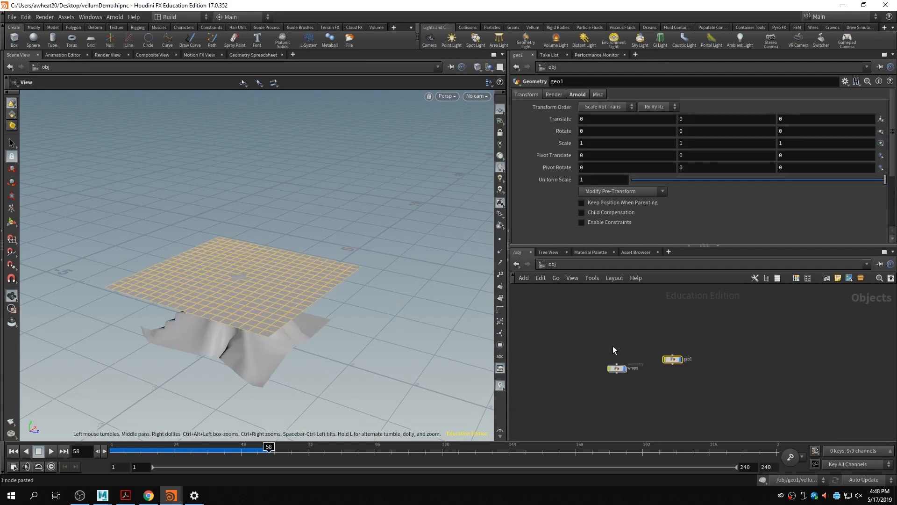
double_click(617, 370)
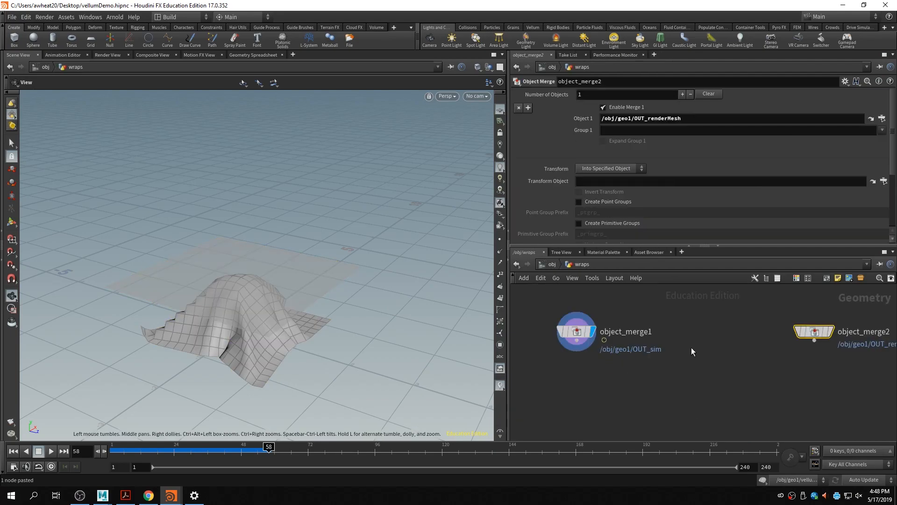
key("Tab")
type("obj")
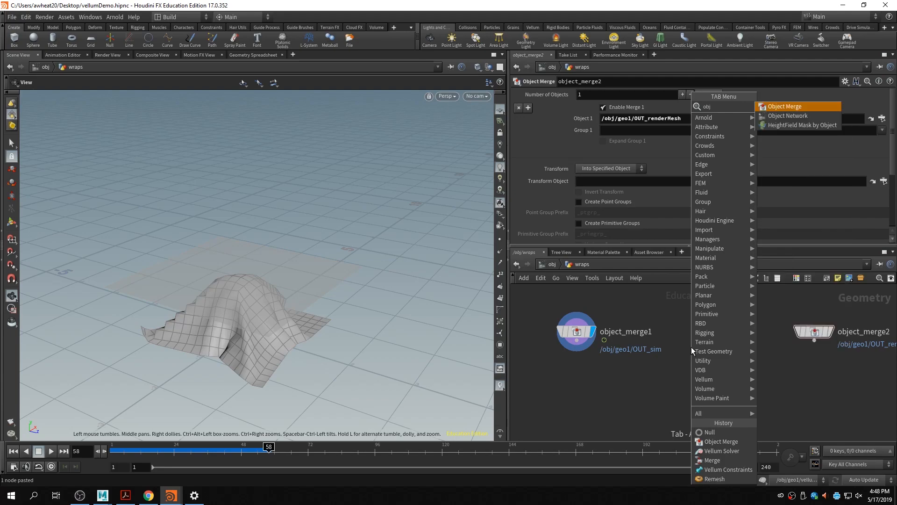
key("Return")
left_click(695, 347)
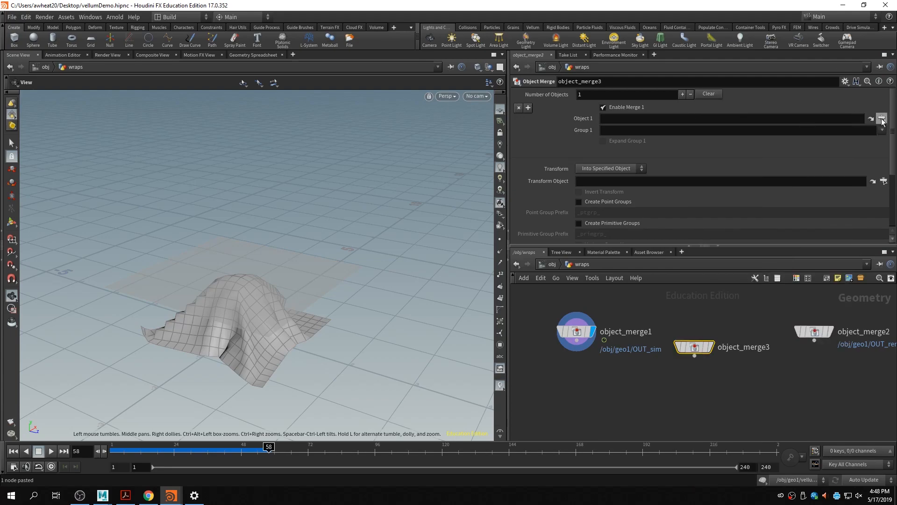
- Set the third Object Merge node's Object 1 path to /obj/geo1/OUT_staticSimCage
left_click(882, 120)
double_click(835, 81)
left_click(841, 97)
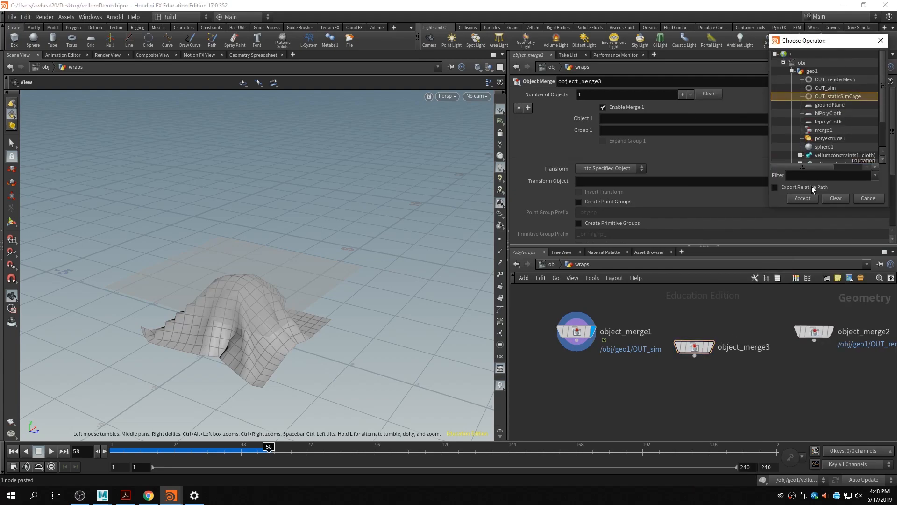
left_click(803, 198)
key("h")
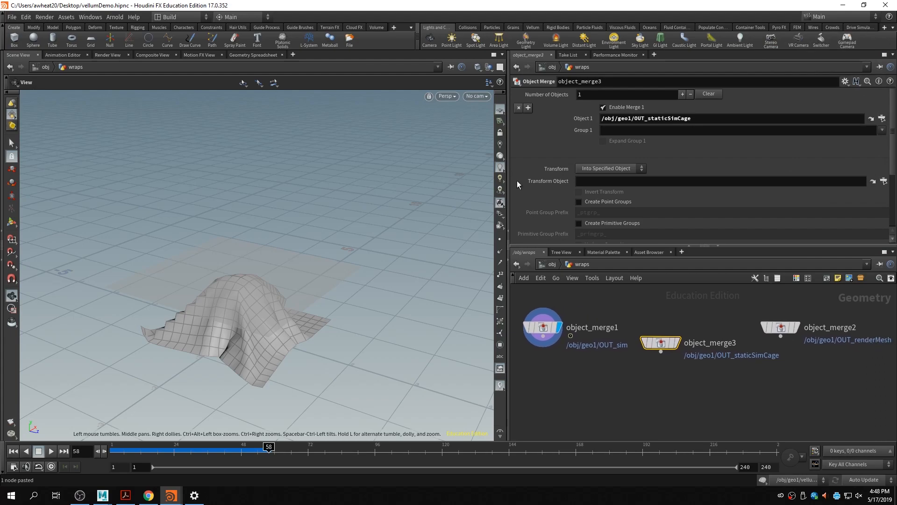
- Set the scene view to hide other objects instead of ghosting them
left_click(490, 67)
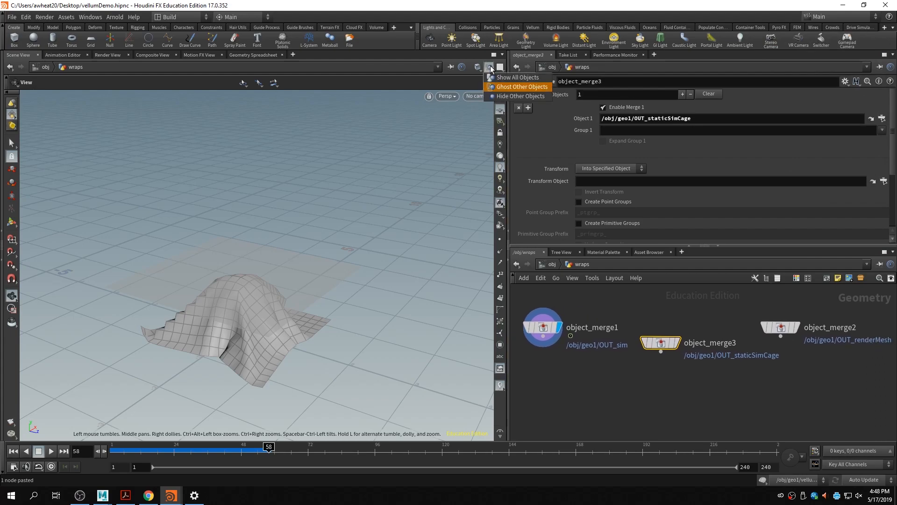
left_click(514, 88)
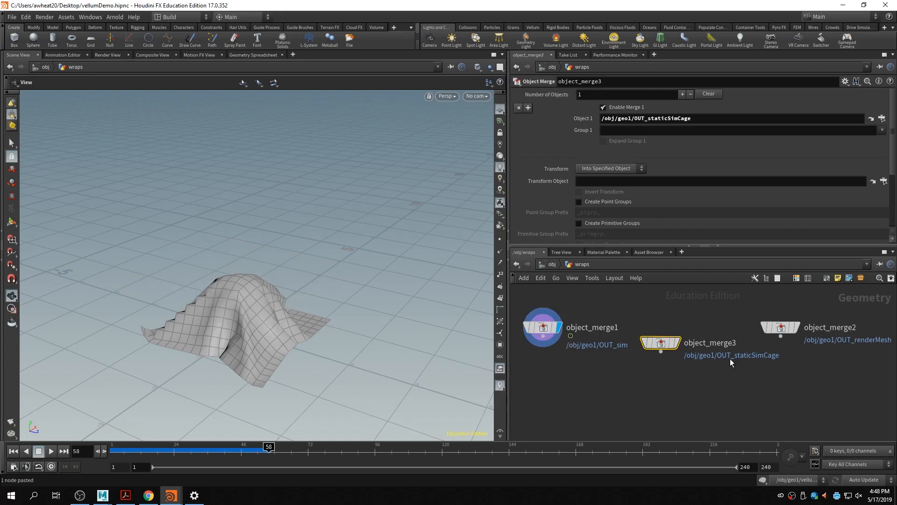
- Add a Point Deform node below the three Object Merge nodes
middle_click_drag(670, 403, 677, 365)
scroll(677, 365, "down", 5)
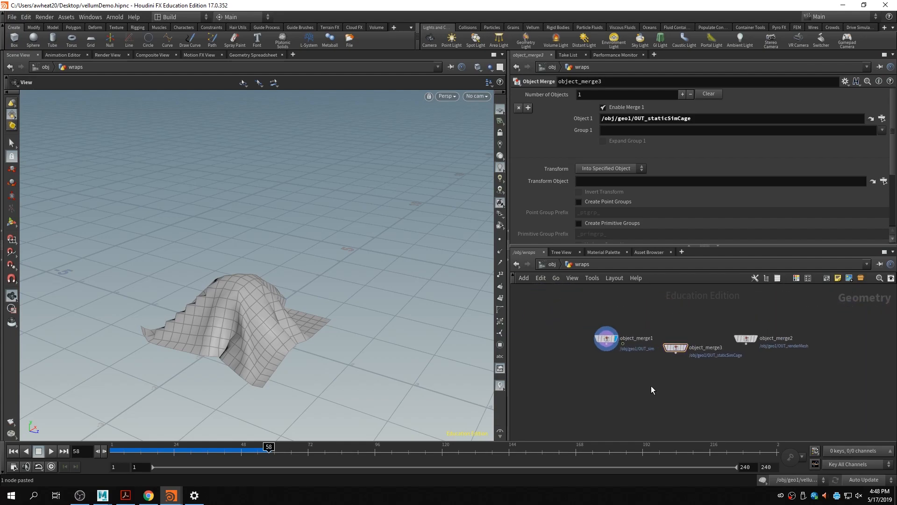
key("Tab")
type("point")
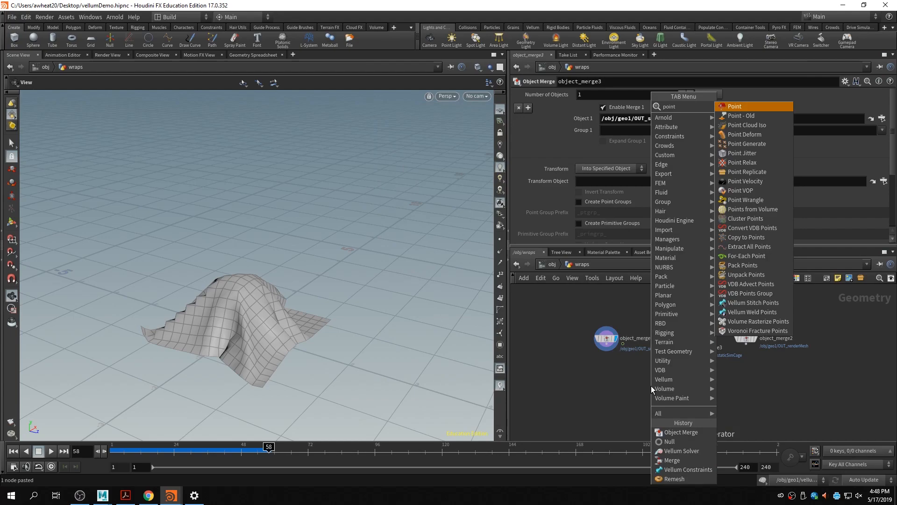
type("def")
key("Return")
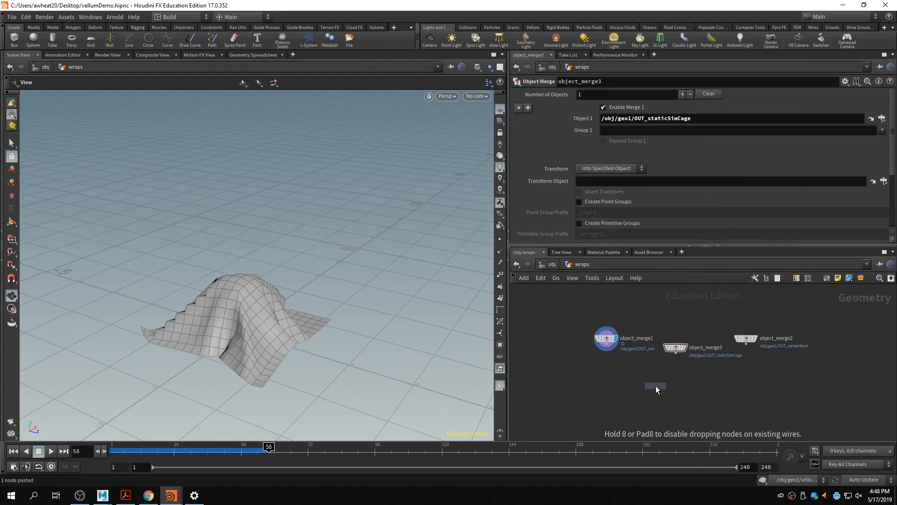
left_click(672, 382)
scroll(676, 392, "up", 4)
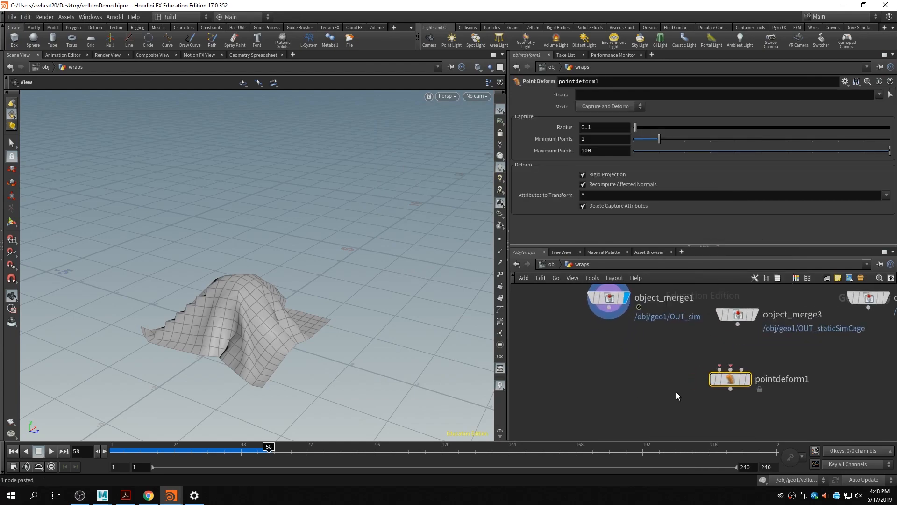
- Wire the OUT_renderMesh, OUT_staticSimCage and OUT_sim merges into the Point Deform's first, second and third inputs respectively, and display the Point Deform
mouse_move(666, 378)
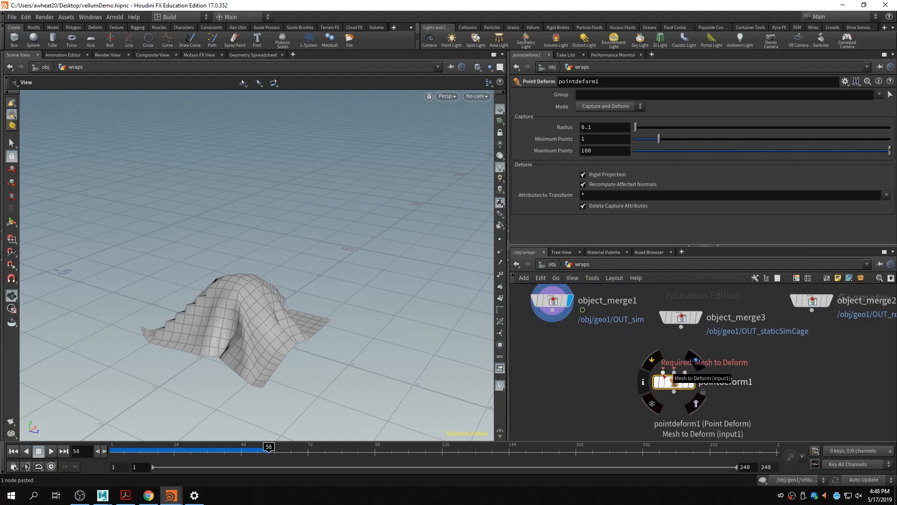
left_click_drag(807, 301, 674, 395)
left_click(664, 373)
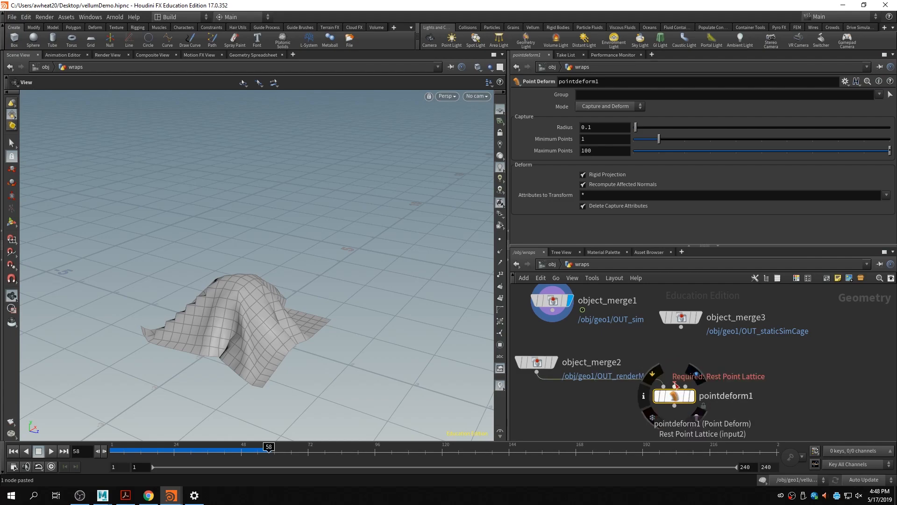
left_click_drag(682, 317, 683, 308)
left_click(682, 319)
left_click(674, 386)
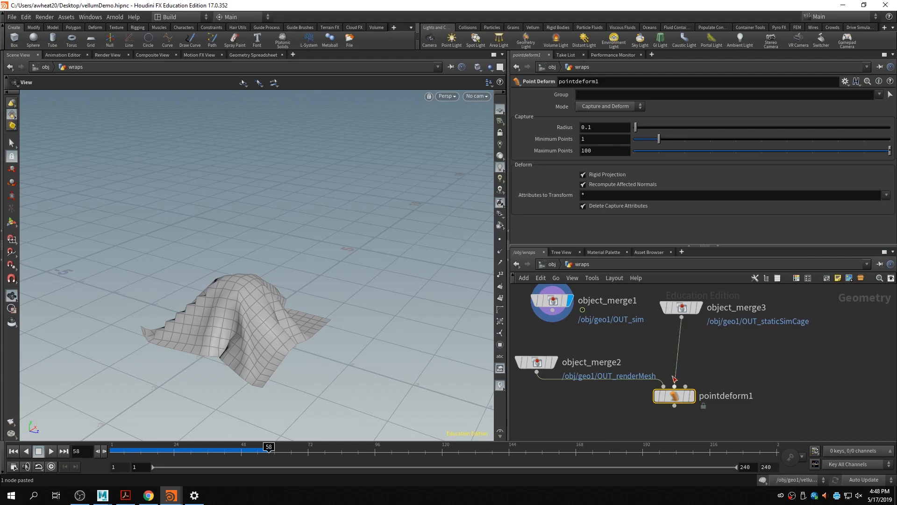
left_click_drag(552, 301, 697, 396)
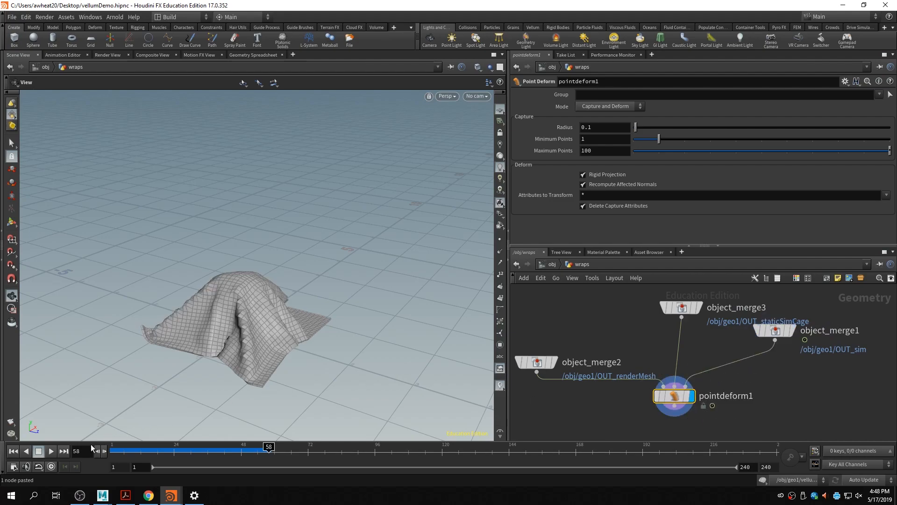
- Enable real-time playback and play the point-deformed cloth from the first frame to check its motion
left_click(14, 451)
left_click(51, 451)
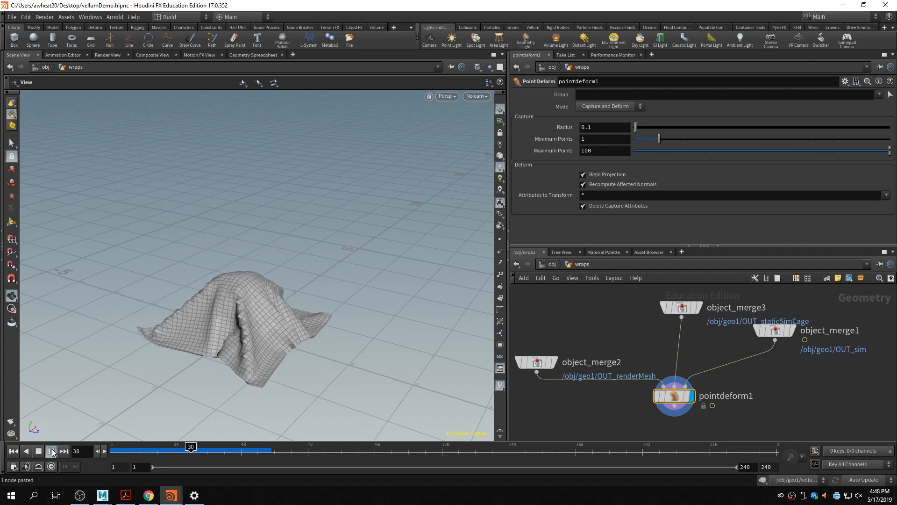
left_click(13, 451)
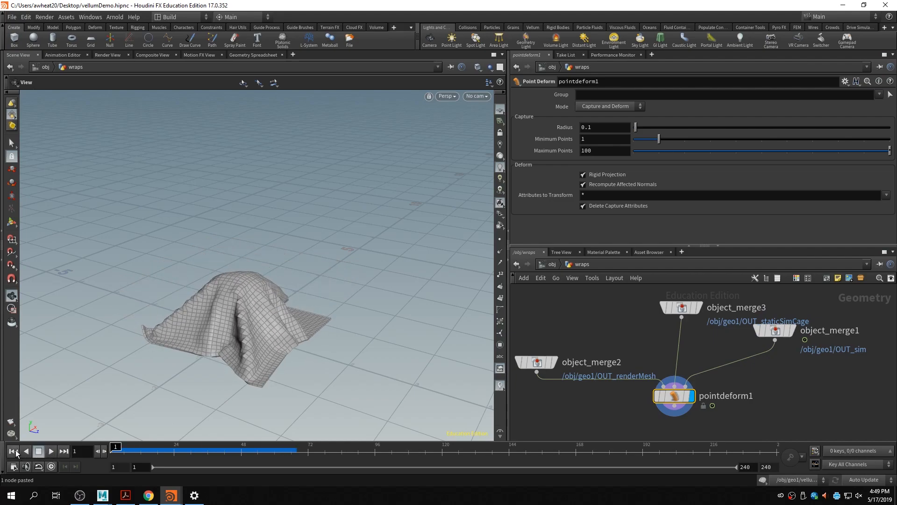
left_click(51, 467)
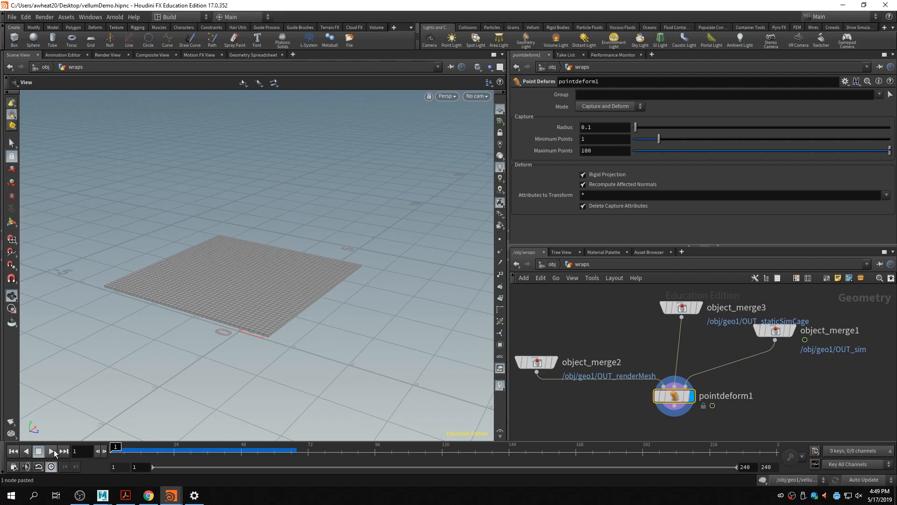
left_click(55, 450)
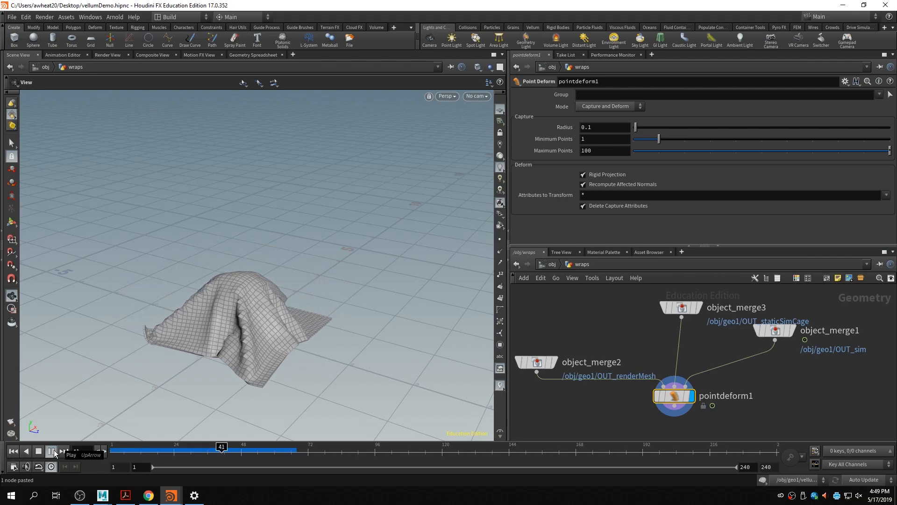
left_click(54, 450)
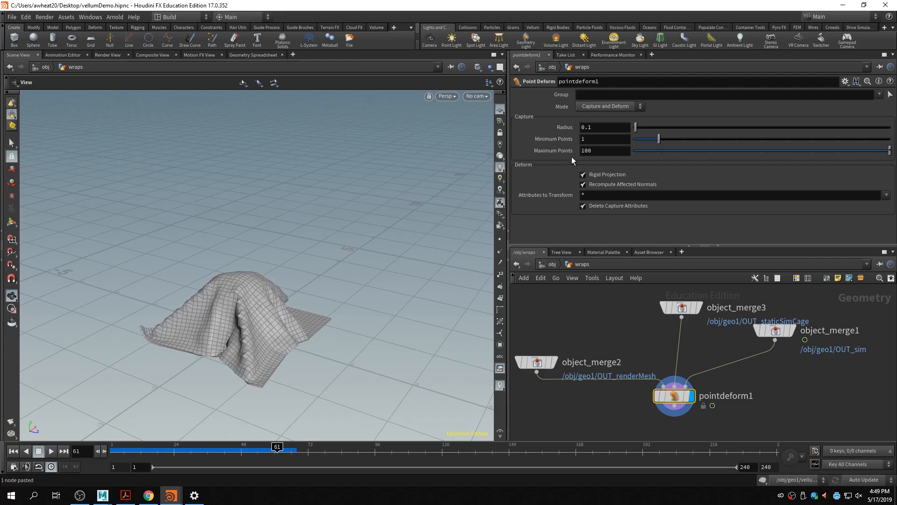
- Set the Point Deform's capture radius to 0.47 and replay the cloth from the first frame to inspect the folds
left_click(646, 128)
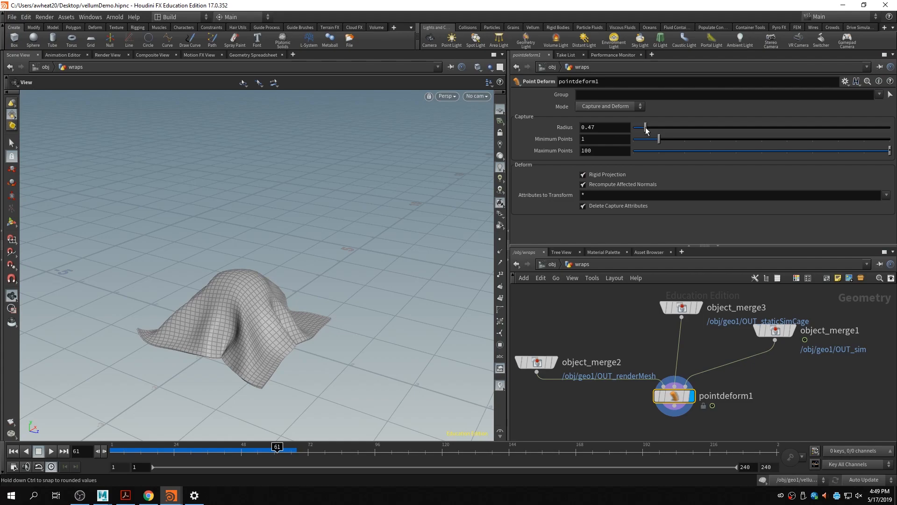
left_click(13, 451)
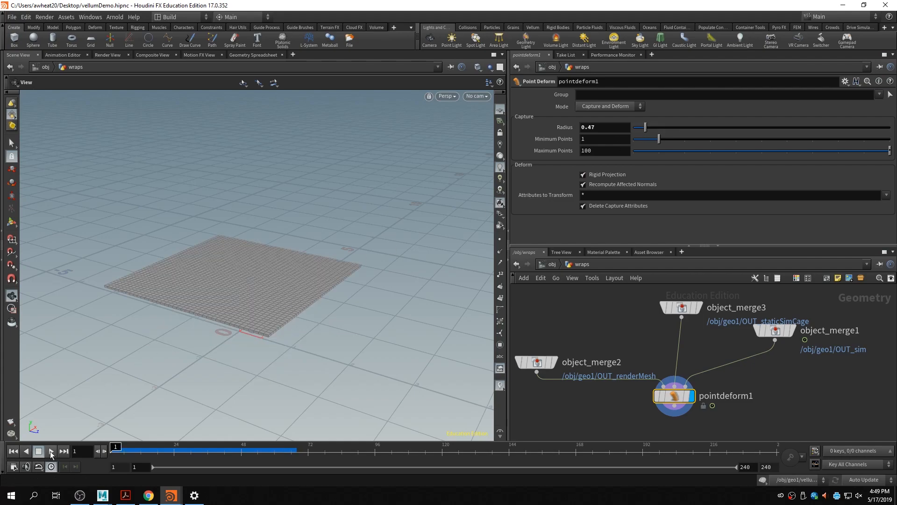
left_click(52, 450)
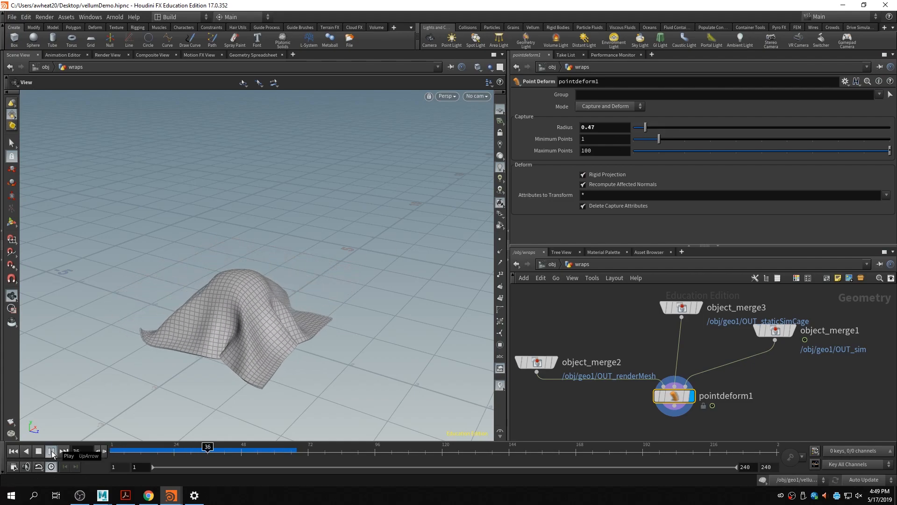
left_click(51, 450)
left_click_drag(215, 338, 313, 388)
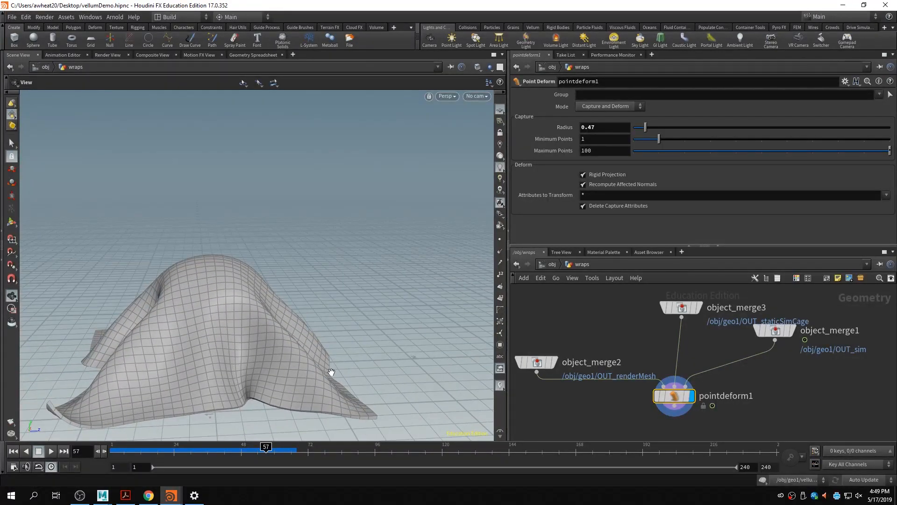